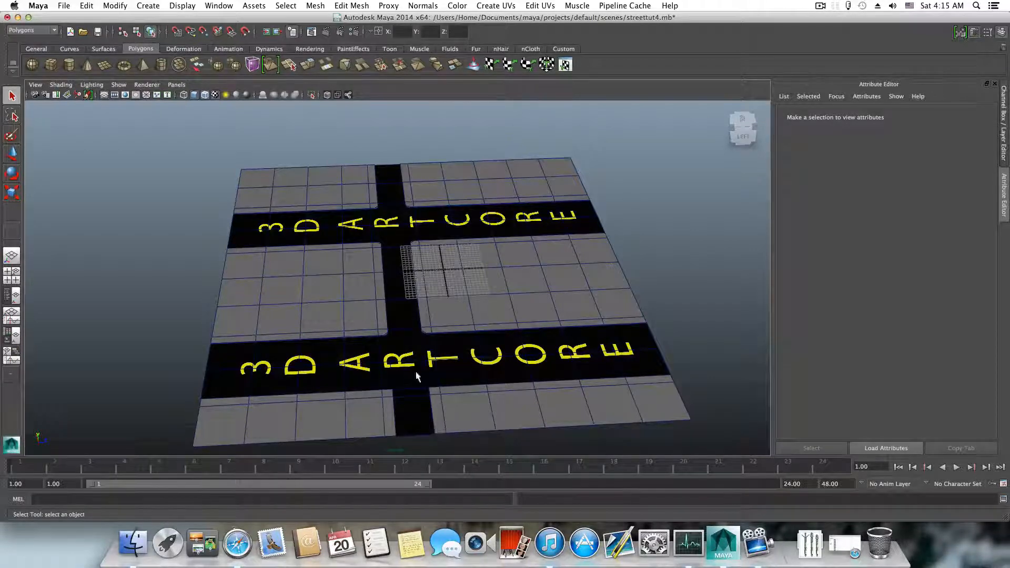
- Examine the street model with its crossing roads and yellow road lettering from several angles and distances
{"action": "middle_click_drag", "start_coordinate": [420, 356], "coordinate": [398, 361], "text": "alt"}
{"action": "left_click_drag", "start_coordinate": [398, 363], "coordinate": [395, 346], "text": "alt"}
{"action": "right_click_drag", "start_coordinate": [362, 342], "coordinate": [433, 339], "text": "alt"}
{"action": "scroll", "coordinate": [375, 347], "scroll_direction": "up", "scroll_amount": 2}
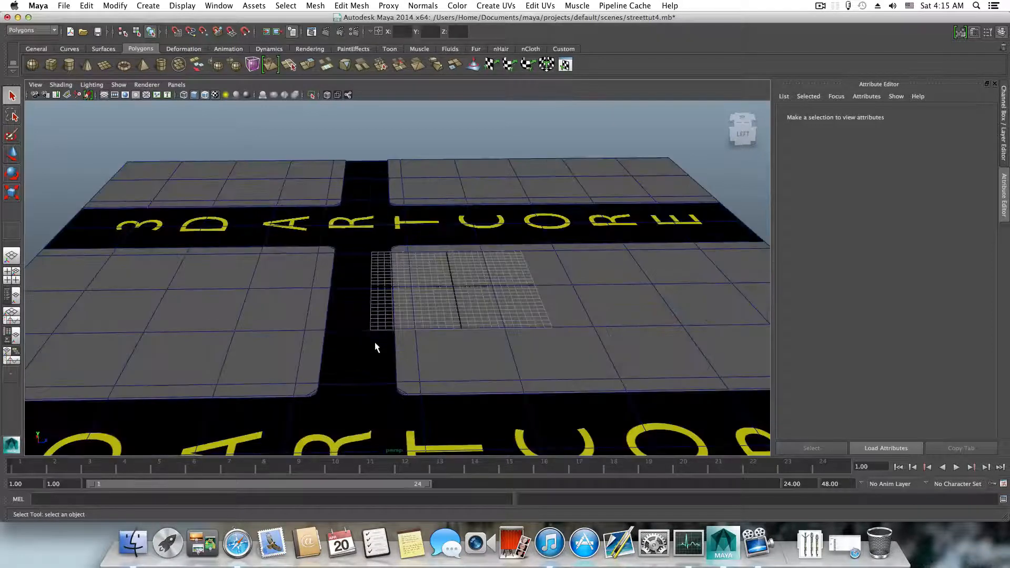
{"action": "middle_click_drag", "start_coordinate": [376, 343], "coordinate": [382, 316], "text": "alt"}
{"action": "scroll", "coordinate": [384, 300], "scroll_direction": "down", "scroll_amount": 2}
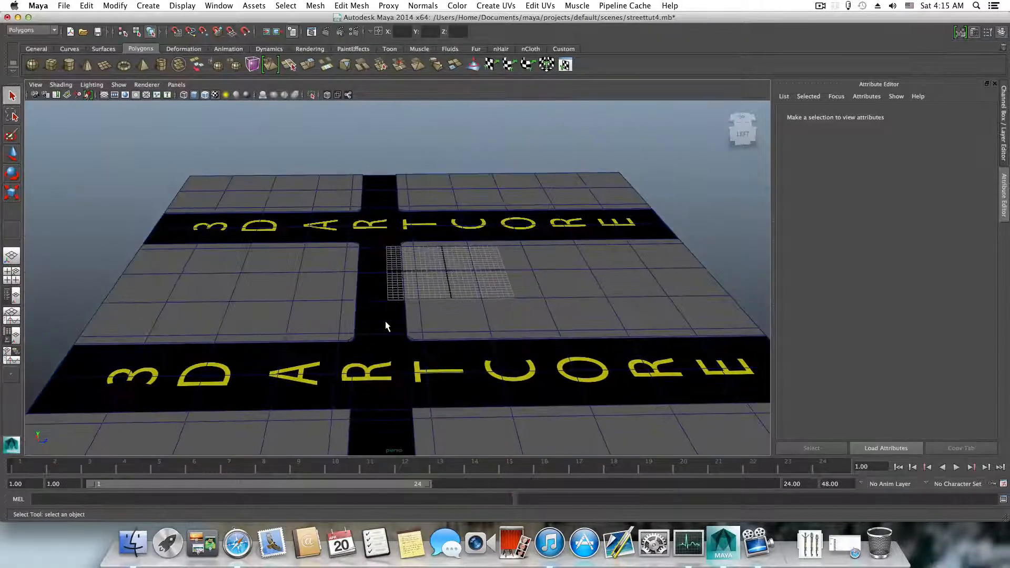
{"action": "scroll", "coordinate": [354, 305], "scroll_direction": "down", "scroll_amount": 3}
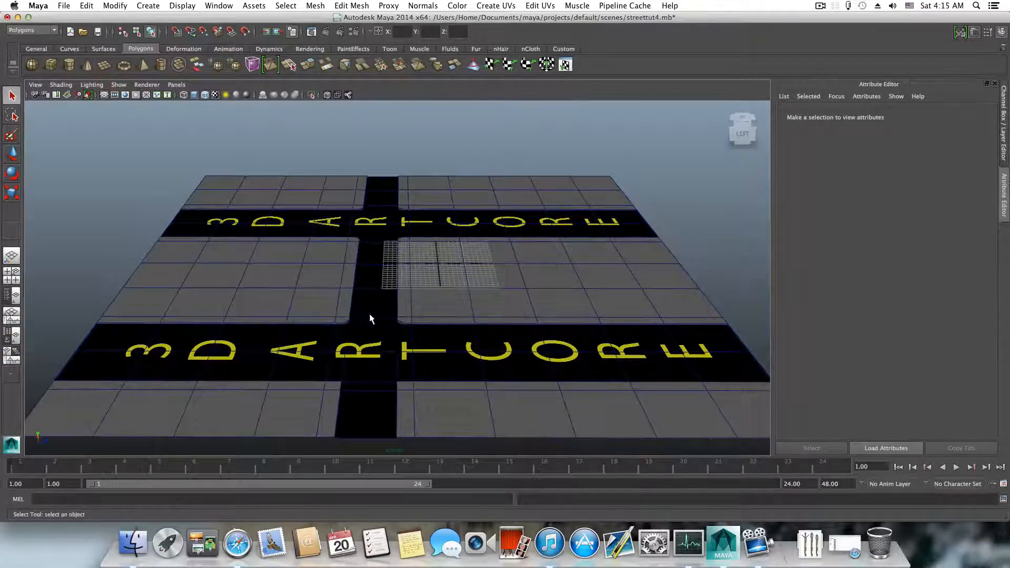
{"action": "middle_click_drag", "start_coordinate": [368, 321], "coordinate": [354, 323], "text": "alt"}
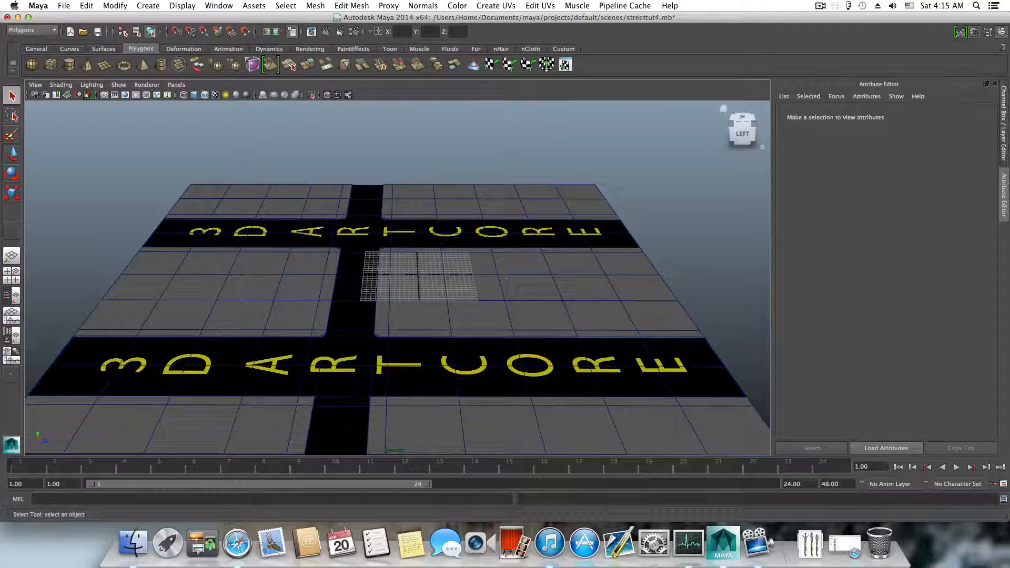
- Bring up the display layers and hide the streetroad layer to clear the scene
{"action": "left_click", "coordinate": [1002, 33]}
{"action": "left_click", "coordinate": [1002, 33]}
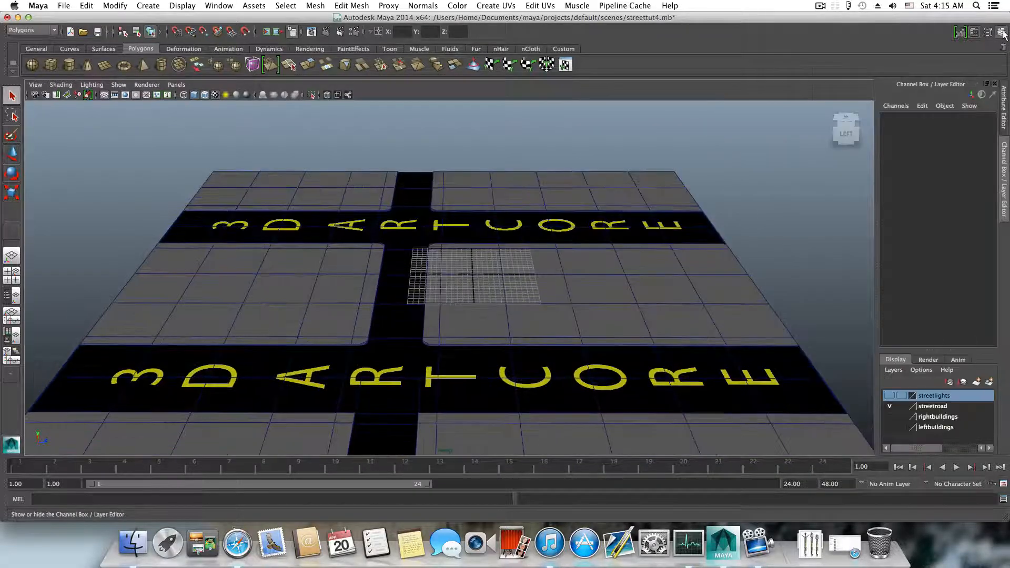
{"action": "left_click", "coordinate": [890, 406]}
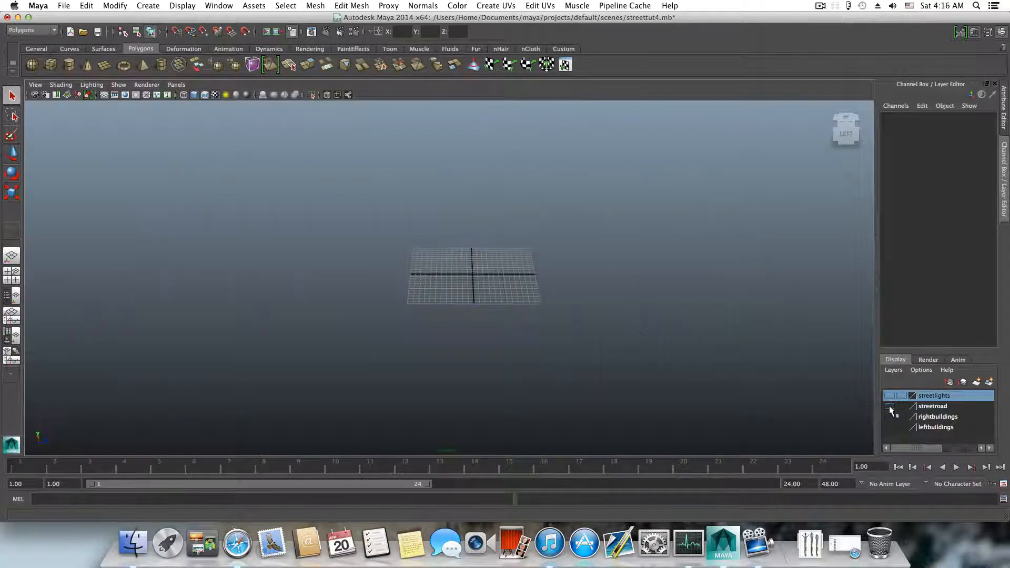
- Create a default polygon cylinder at the center of the empty grid
{"action": "middle_click_drag", "start_coordinate": [589, 324], "coordinate": [555, 354], "text": "alt"}
{"action": "right_click_drag", "start_coordinate": [440, 323], "coordinate": [578, 312], "text": "alt"}
{"action": "scroll", "coordinate": [566, 296], "scroll_direction": "up", "scroll_amount": 3}
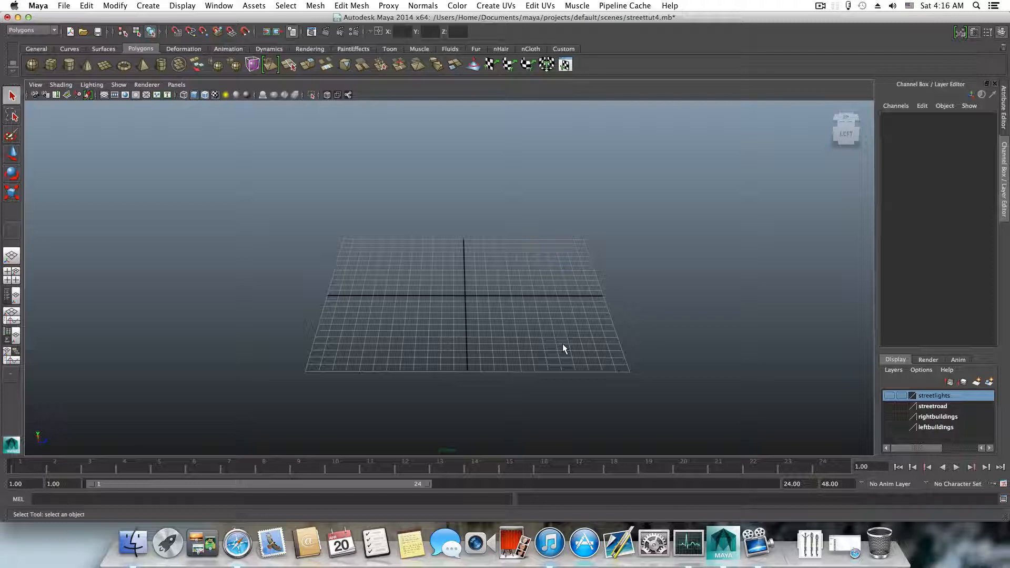
{"action": "middle_click_drag", "start_coordinate": [459, 310], "coordinate": [459, 338], "text": "alt"}
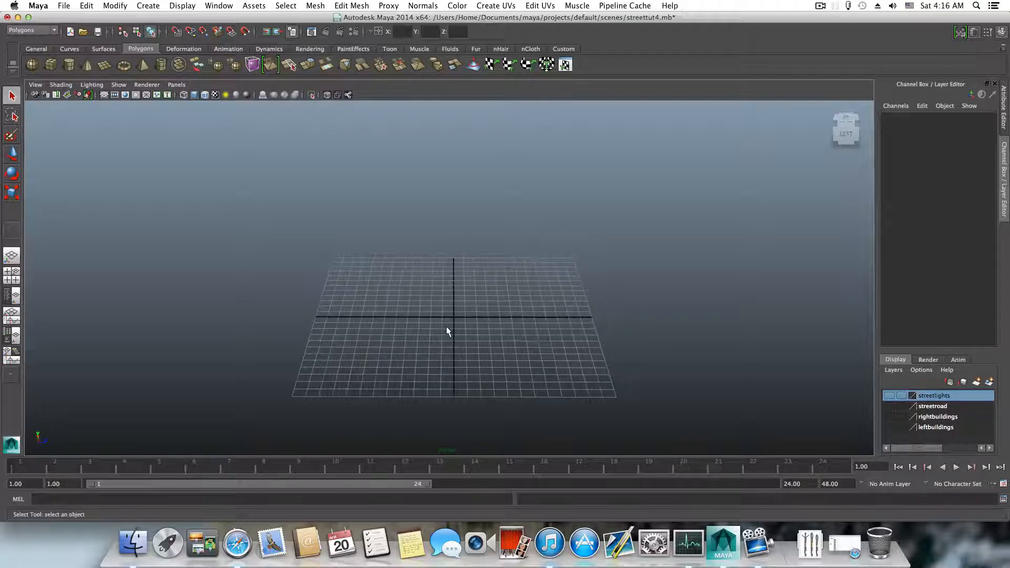
{"action": "left_click_drag", "start_coordinate": [459, 334], "coordinate": [461, 336], "text": "alt"}
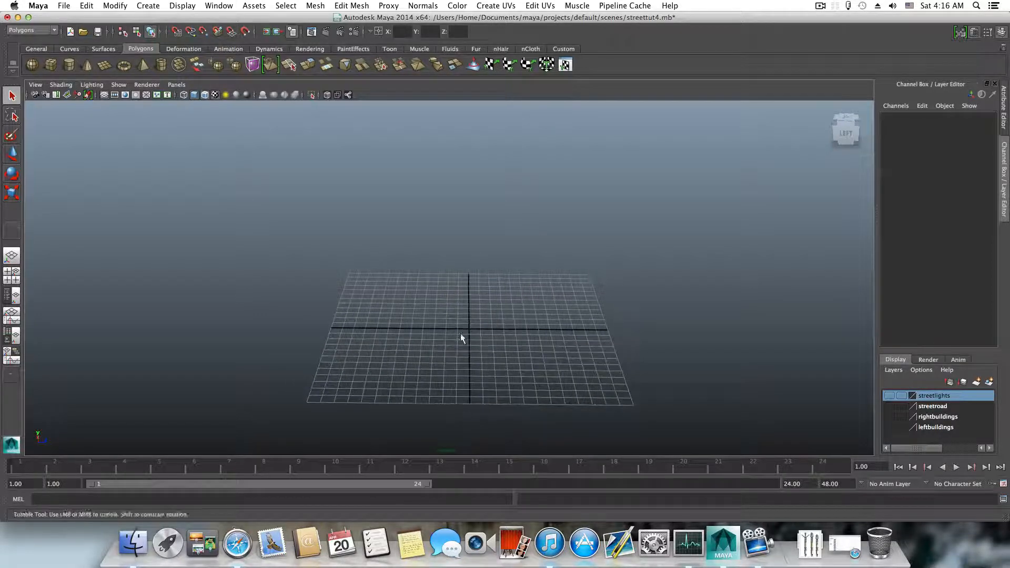
{"action": "right_click_drag", "start_coordinate": [461, 335], "coordinate": [505, 339], "text": "alt"}
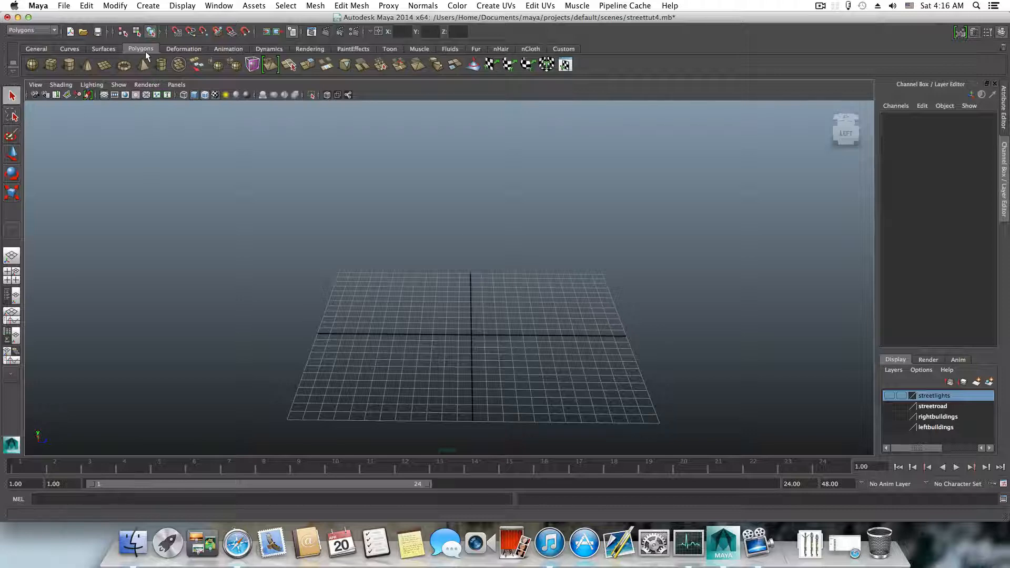
{"action": "left_click", "coordinate": [68, 65]}
{"action": "right_click_drag", "start_coordinate": [547, 318], "coordinate": [494, 309], "text": "alt"}
{"action": "middle_click_drag", "start_coordinate": [494, 309], "coordinate": [487, 274], "text": "alt"}
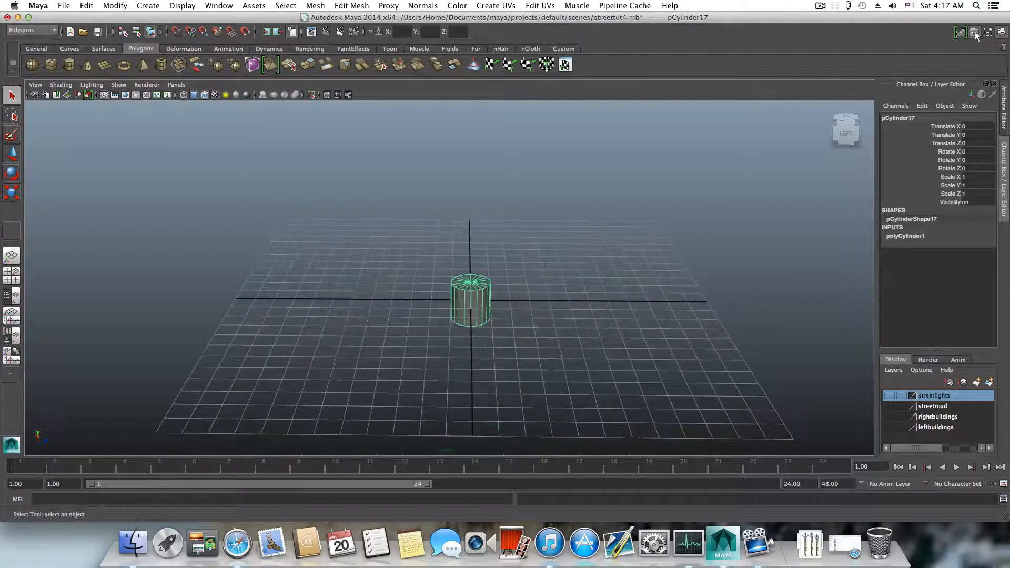
- Set the cylinder's Subdivisions Axis to 24 and its Subdivisions Caps to 0
{"action": "left_click", "coordinate": [972, 32]}
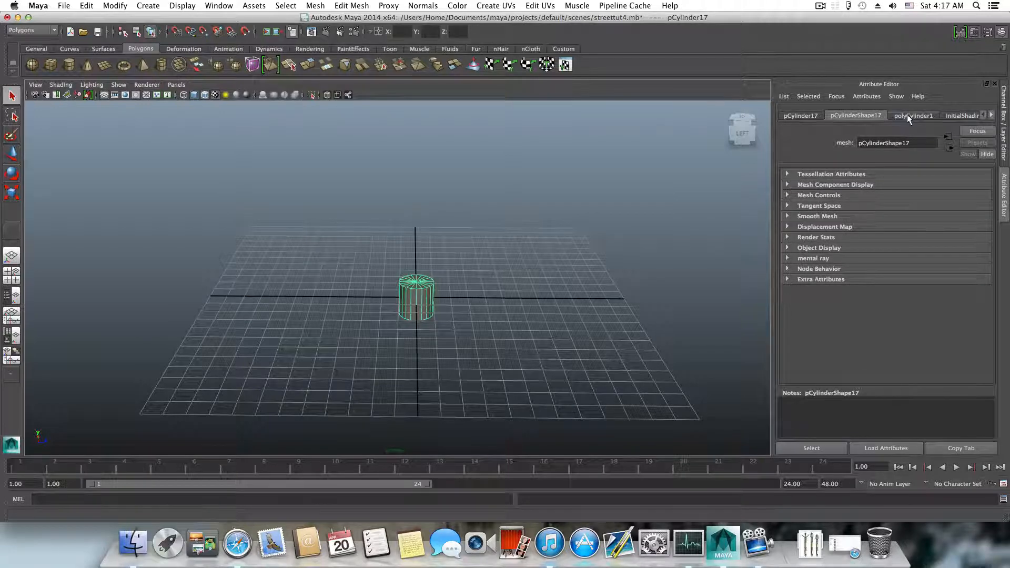
{"action": "left_click", "coordinate": [907, 114]}
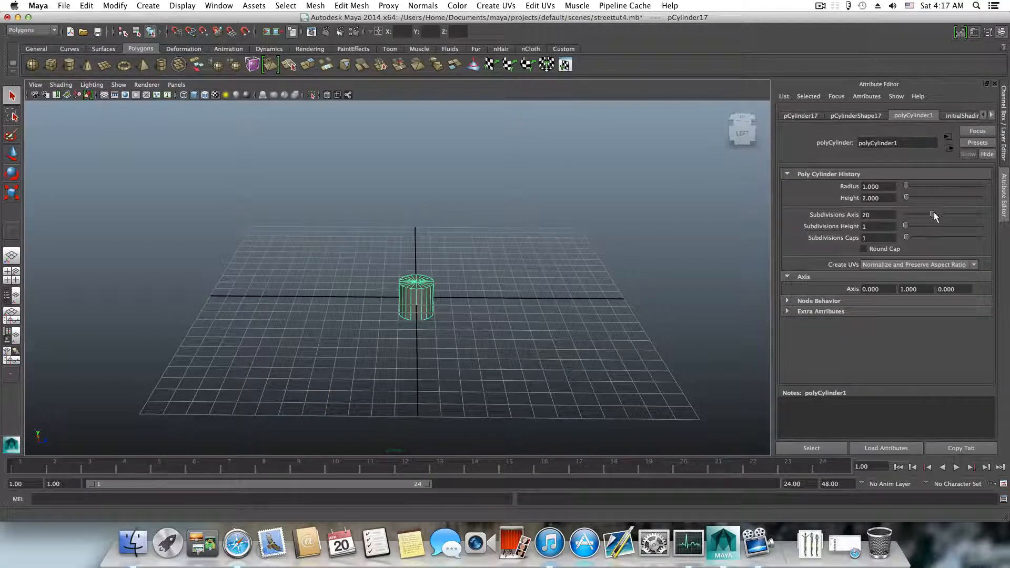
{"action": "left_click_drag", "start_coordinate": [933, 213], "coordinate": [938, 213]}
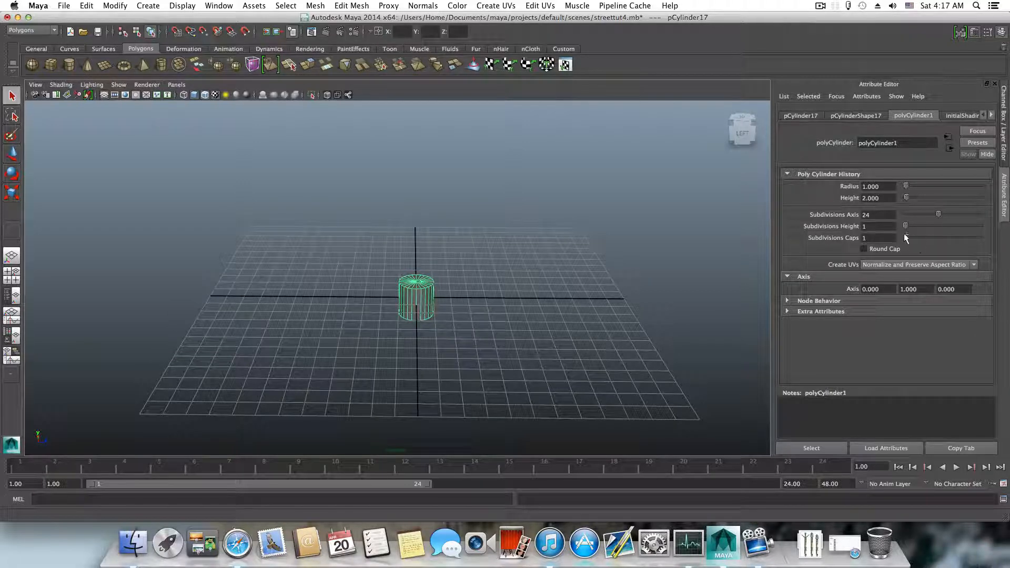
{"action": "left_click", "coordinate": [887, 237]}
{"action": "type", "text": "0"}
{"action": "key", "text": "Return"}
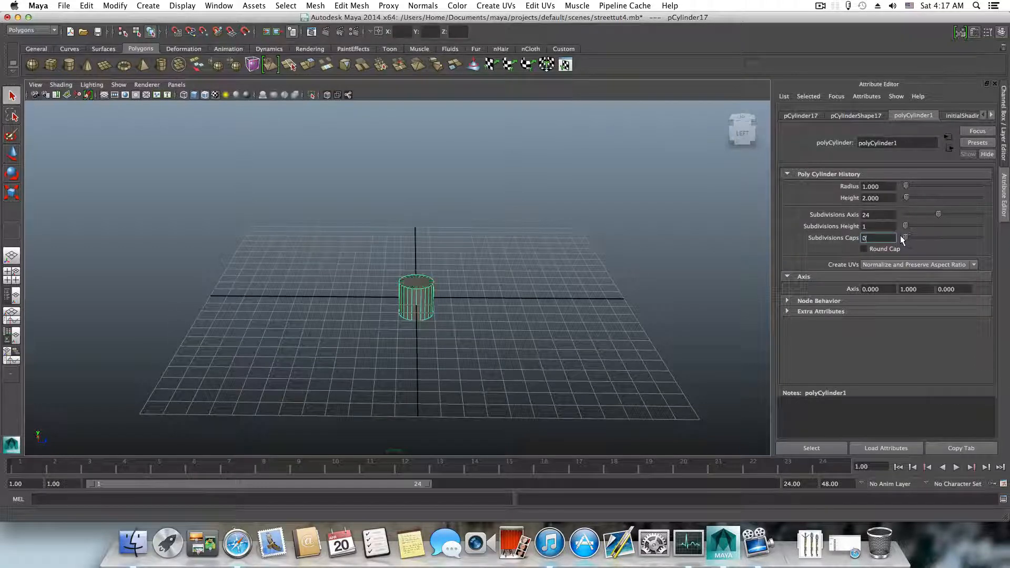
- Try 4 cap subdivisions on the cylinder, inspect its top up close, and return the value to 0
{"action": "left_click_drag", "start_coordinate": [905, 238], "coordinate": [911, 238]}
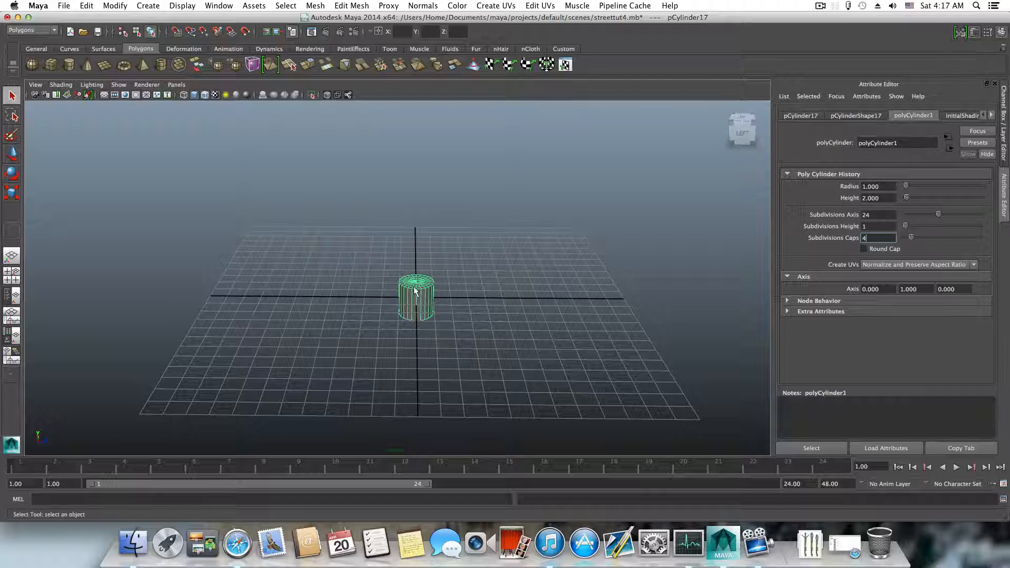
{"action": "scroll", "coordinate": [414, 294], "scroll_direction": "up", "scroll_amount": 4}
{"action": "scroll", "coordinate": [414, 295], "scroll_direction": "up", "scroll_amount": 3}
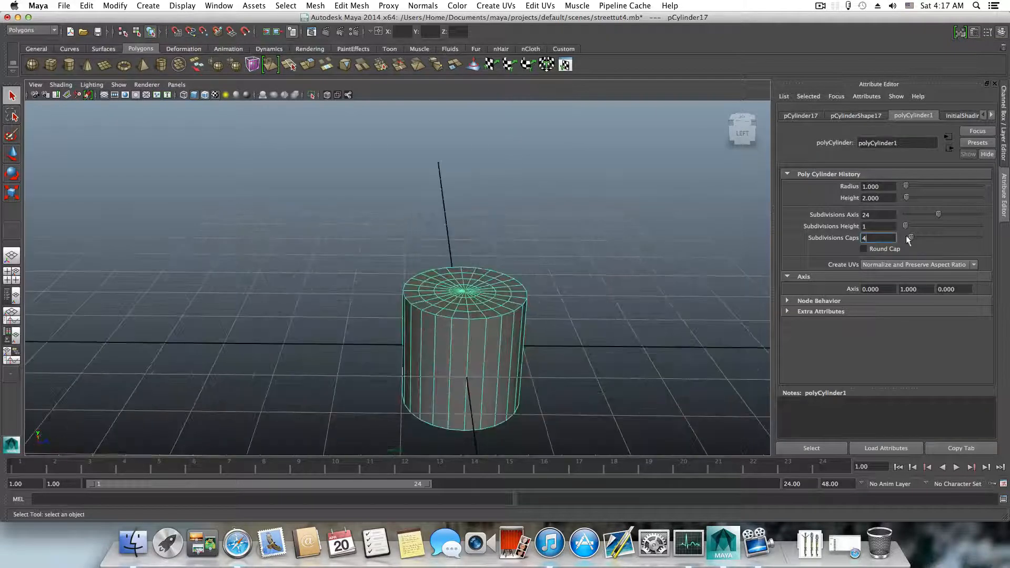
{"action": "left_click_drag", "start_coordinate": [912, 237], "coordinate": [885, 243]}
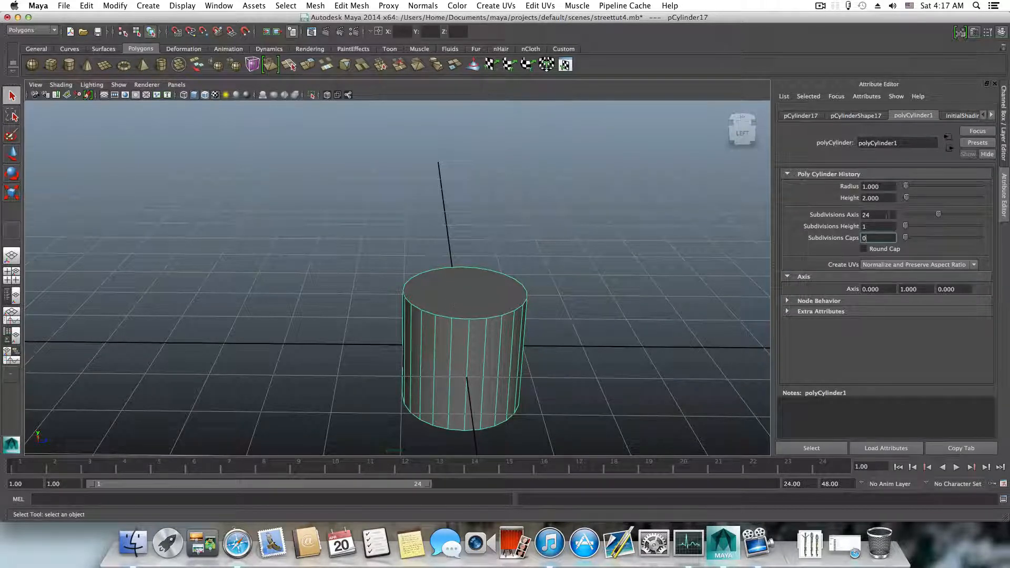
- Try Round Cap with 11 cap subdivisions on the cylinder and inspect its domed end
{"action": "left_click", "coordinate": [864, 249]}
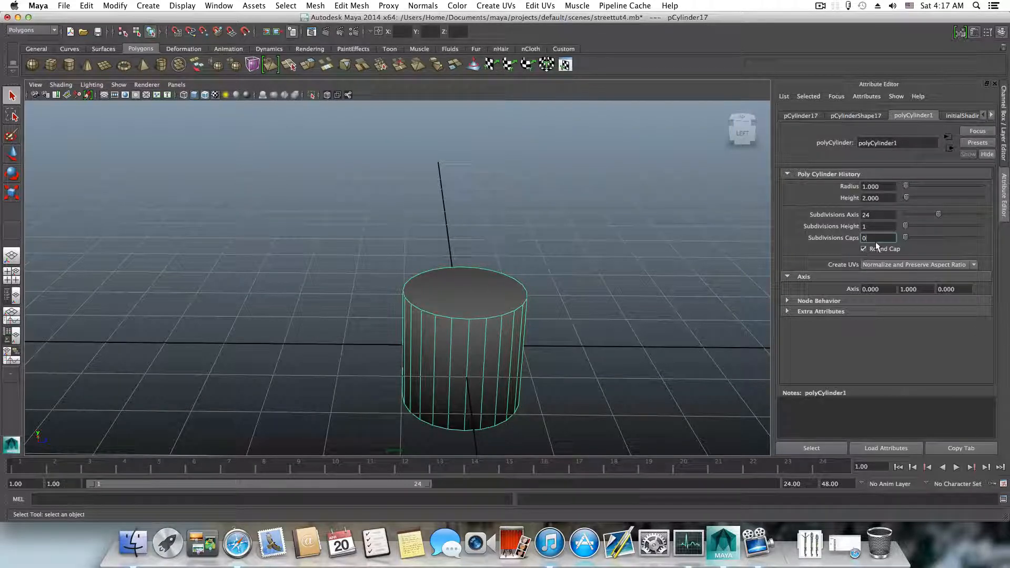
{"action": "left_click_drag", "start_coordinate": [904, 236], "coordinate": [921, 237]}
{"action": "mouse_move", "coordinate": [486, 323]}
{"action": "left_mouse_down", "text": "alt"}
{"action": "mouse_move", "coordinate": [552, 302]}
{"action": "mouse_move", "coordinate": [492, 322]}
{"action": "left_mouse_up", "text": "alt"}
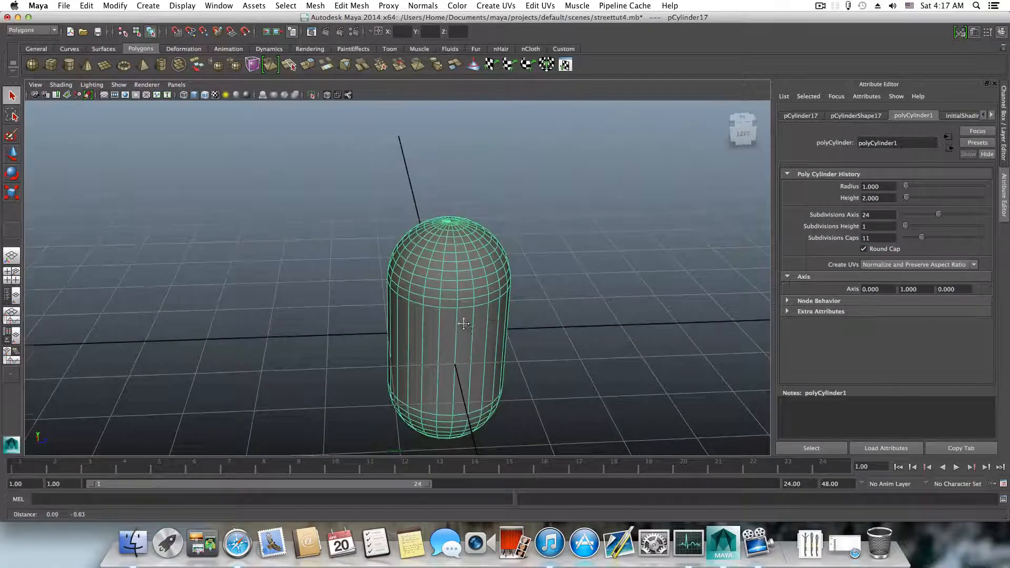
{"action": "middle_click_drag", "start_coordinate": [465, 322], "coordinate": [447, 282], "text": "alt"}
{"action": "scroll", "coordinate": [420, 258], "scroll_direction": "up", "scroll_amount": 1}
{"action": "left_click_drag", "start_coordinate": [415, 259], "coordinate": [372, 261], "text": "alt"}
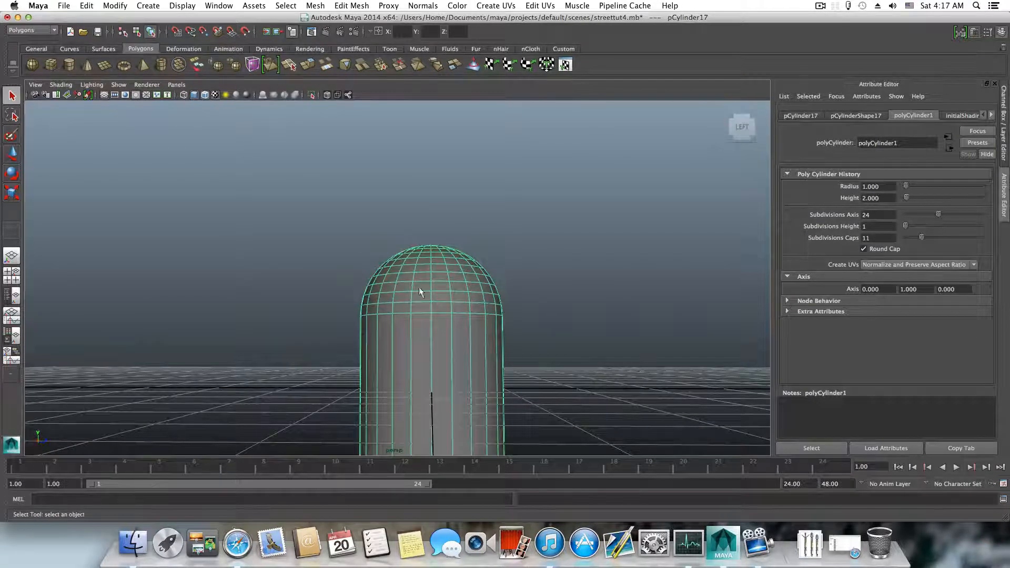
{"action": "mouse_move", "coordinate": [428, 334]}
{"action": "middle_mouse_down", "text": "alt"}
{"action": "mouse_move", "coordinate": [426, 368]}
{"action": "mouse_move", "coordinate": [440, 339]}
{"action": "middle_mouse_up", "text": "alt"}
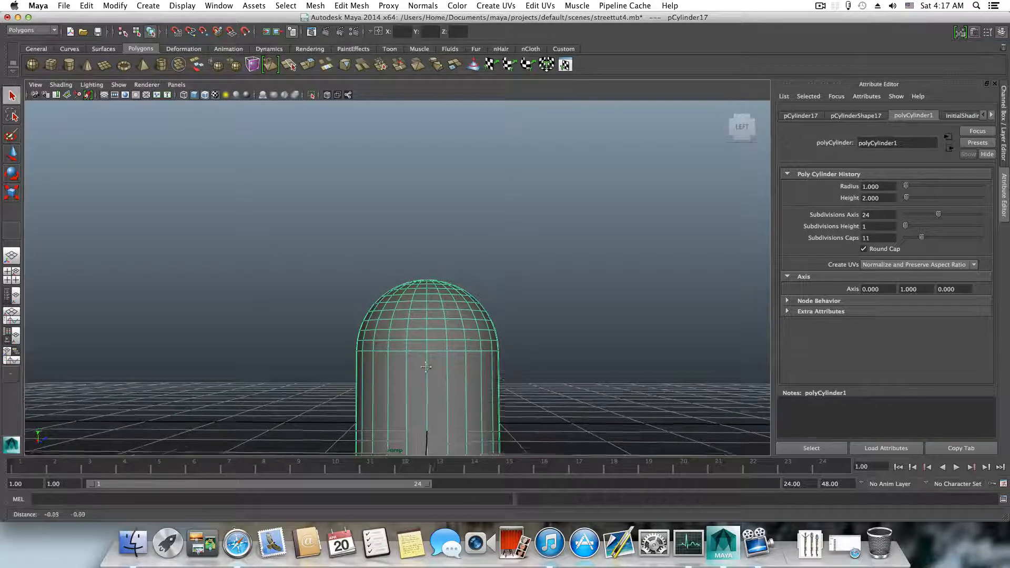
{"action": "left_click_drag", "start_coordinate": [440, 338], "coordinate": [440, 344], "text": "alt"}
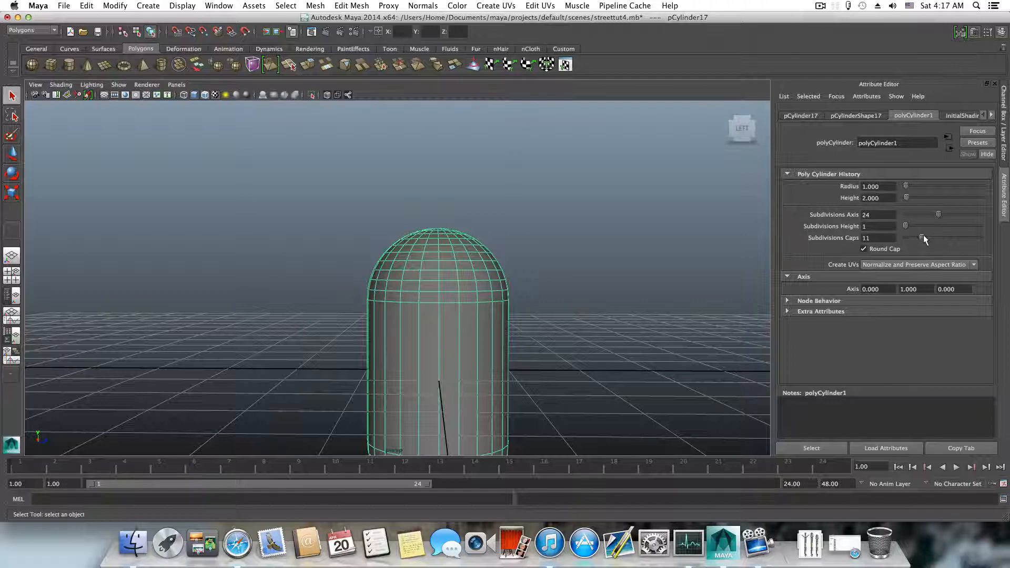
- Try 12 cap subdivisions, return the value to 0 and turn off Round Cap
{"action": "left_click_drag", "start_coordinate": [923, 236], "coordinate": [923, 236]}
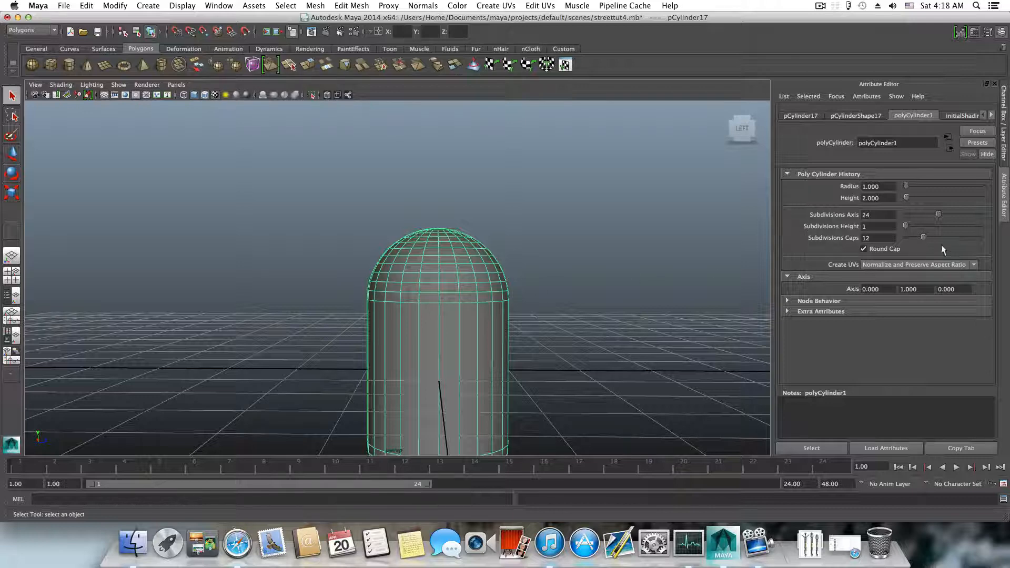
{"action": "left_click_drag", "start_coordinate": [923, 236], "coordinate": [896, 235]}
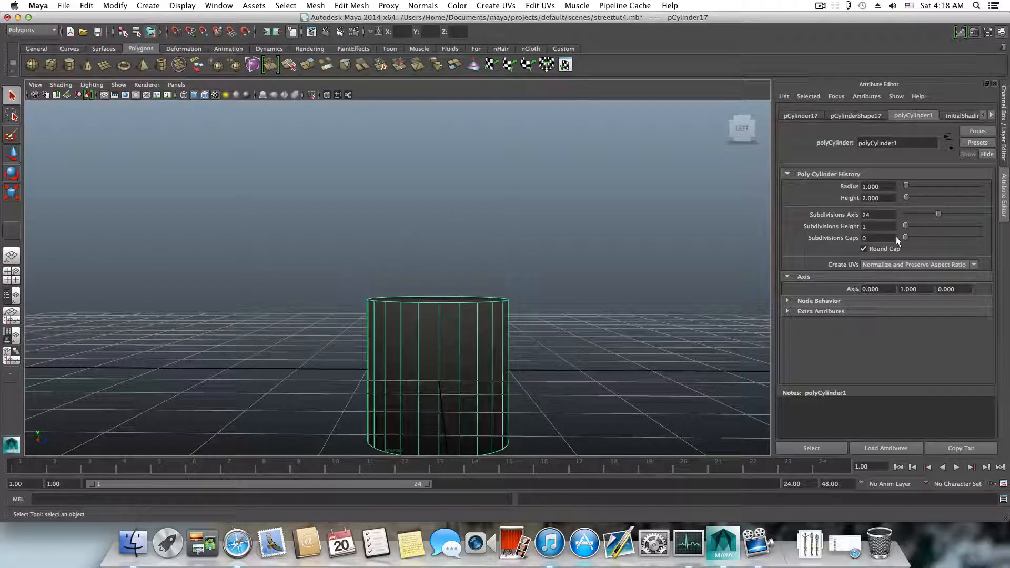
{"action": "left_click", "coordinate": [863, 249]}
- Lower the cylinder's top ring of vertices close to its base to flatten it into a thin disc
{"action": "left_click_drag", "start_coordinate": [410, 294], "coordinate": [431, 317], "text": "alt"}
{"action": "right_click_drag", "start_coordinate": [430, 317], "coordinate": [385, 319]}
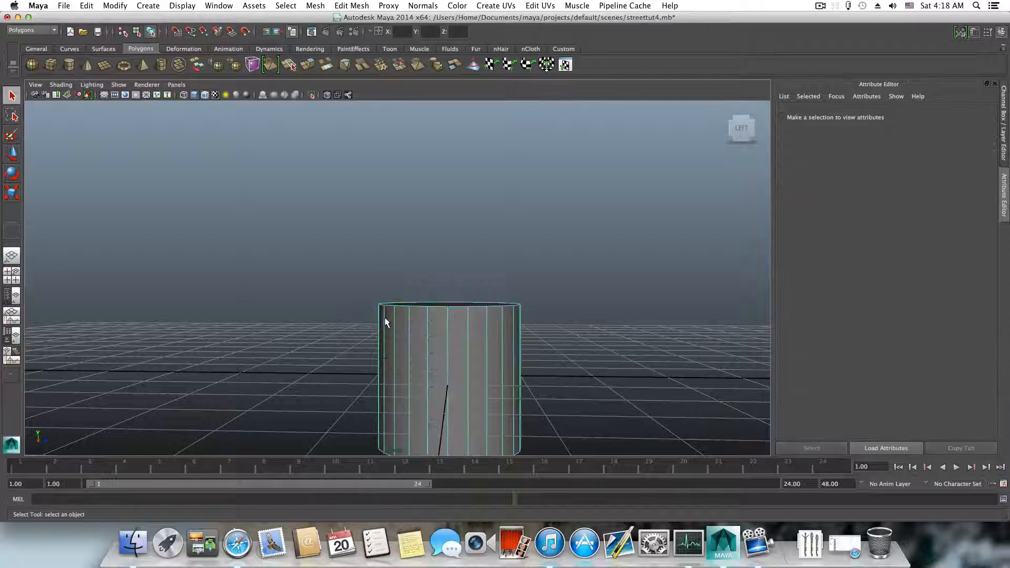
{"action": "left_click_drag", "start_coordinate": [344, 263], "coordinate": [545, 342]}
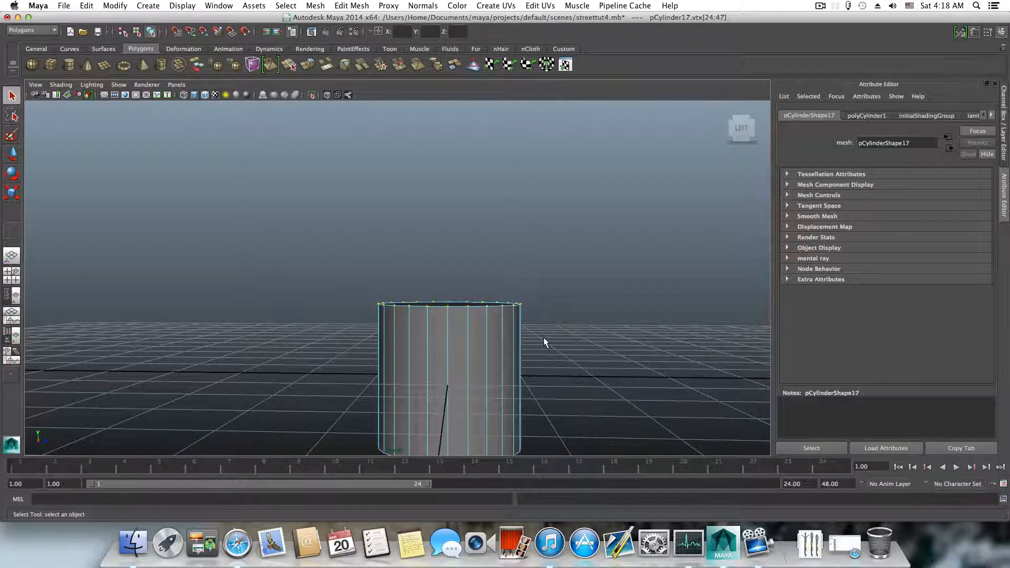
{"action": "key", "text": "w"}
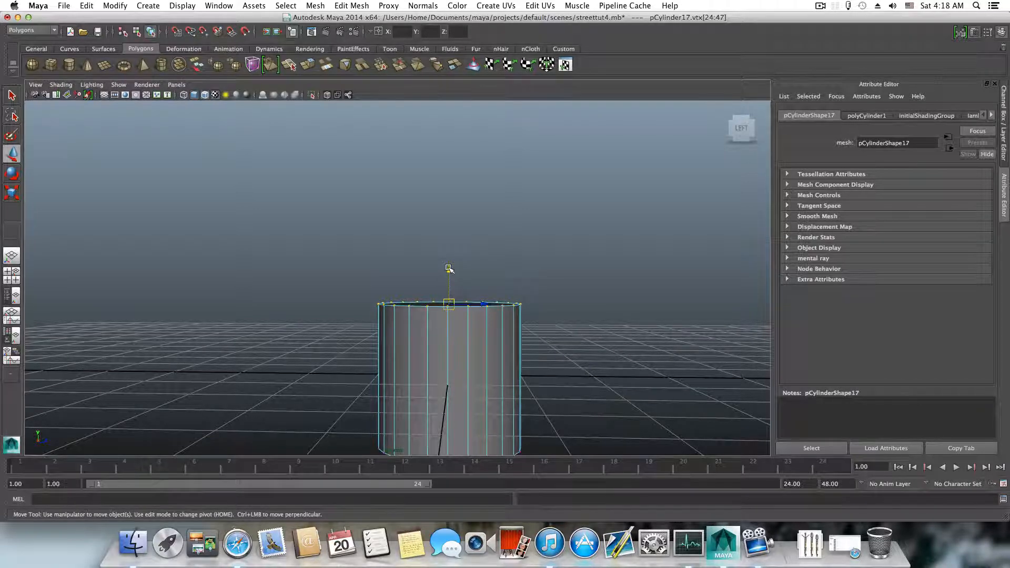
{"action": "left_click_drag", "start_coordinate": [448, 268], "coordinate": [451, 402]}
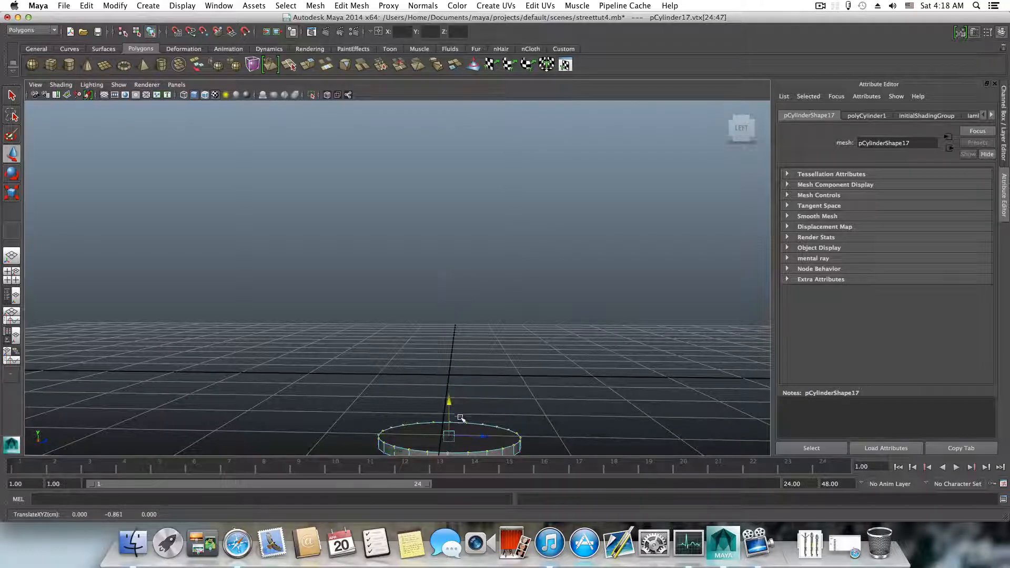
{"action": "middle_click_drag", "start_coordinate": [458, 418], "coordinate": [466, 374], "text": "alt"}
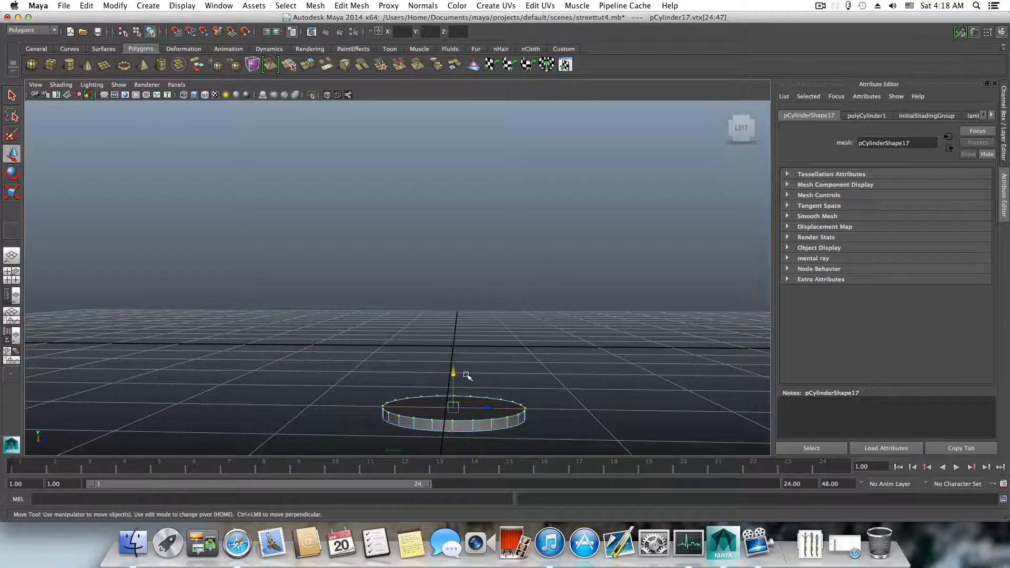
- Center the disc's pivot in object mode and move the disc vertically onto the grid plane with grid snapping
{"action": "key", "text": "F8"}
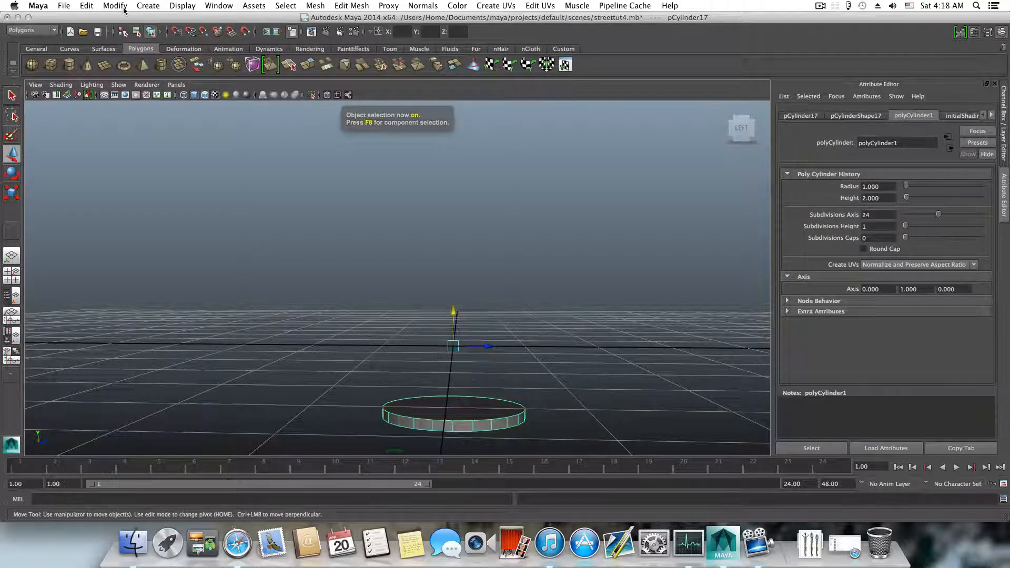
{"action": "left_click", "coordinate": [115, 5]}
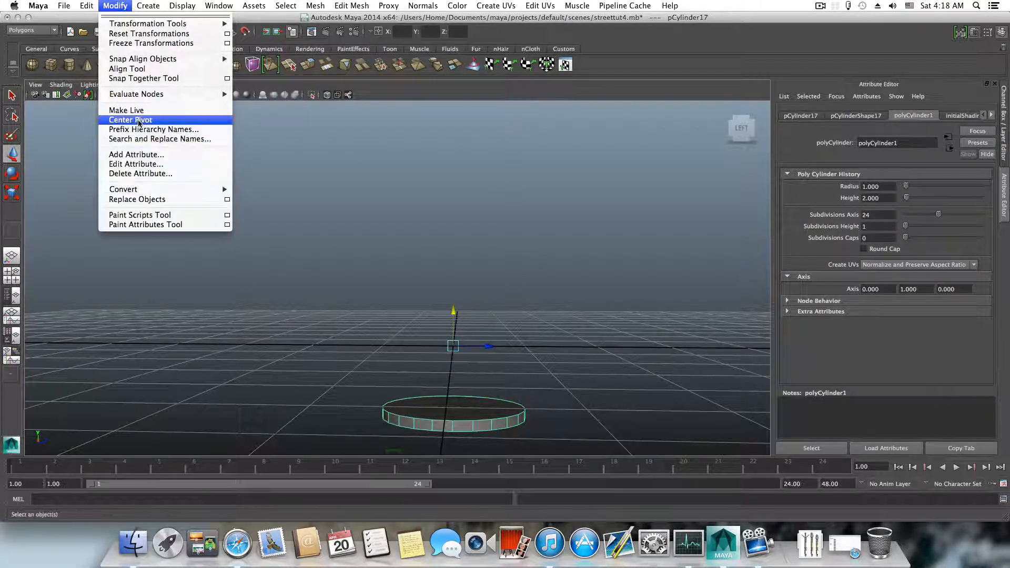
{"action": "left_click", "coordinate": [139, 120]}
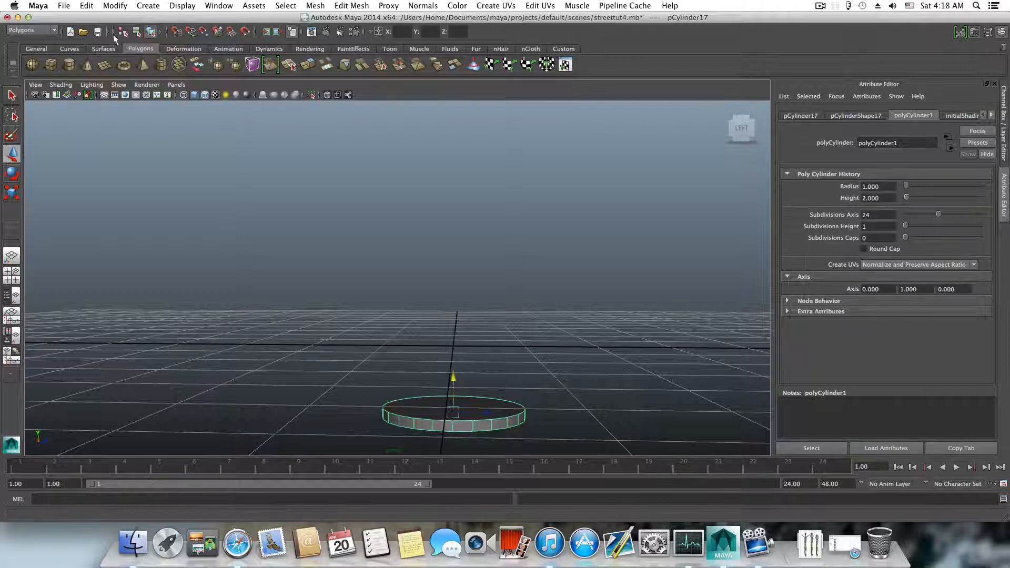
{"action": "left_click", "coordinate": [177, 33]}
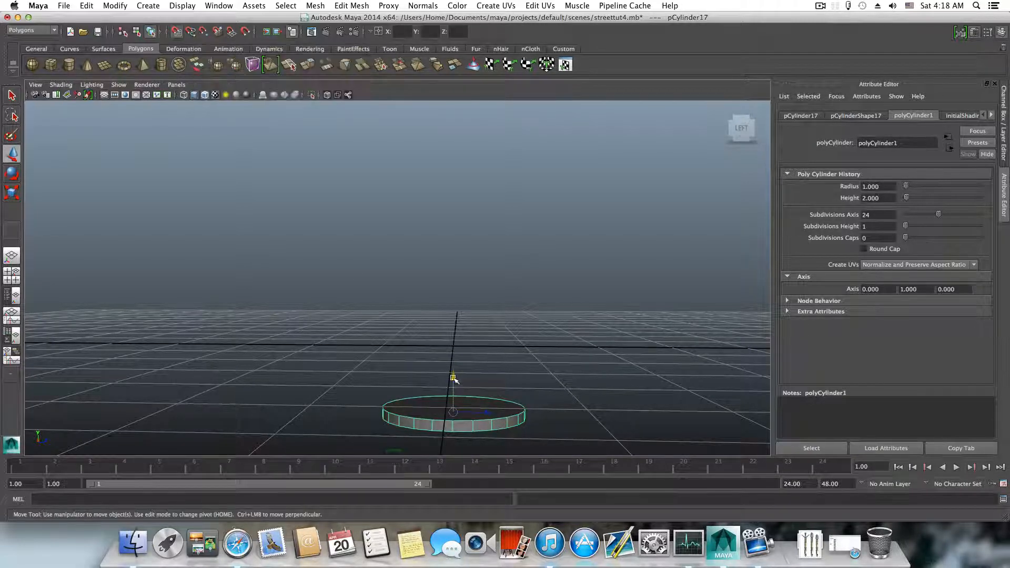
{"action": "mouse_move", "coordinate": [453, 378]}
{"action": "left_mouse_down"}
{"action": "mouse_move", "coordinate": [456, 401]}
{"action": "mouse_move", "coordinate": [489, 372]}
{"action": "mouse_move", "coordinate": [479, 365]}
{"action": "mouse_move", "coordinate": [452, 379]}
{"action": "mouse_move", "coordinate": [458, 397]}
{"action": "left_mouse_up"}
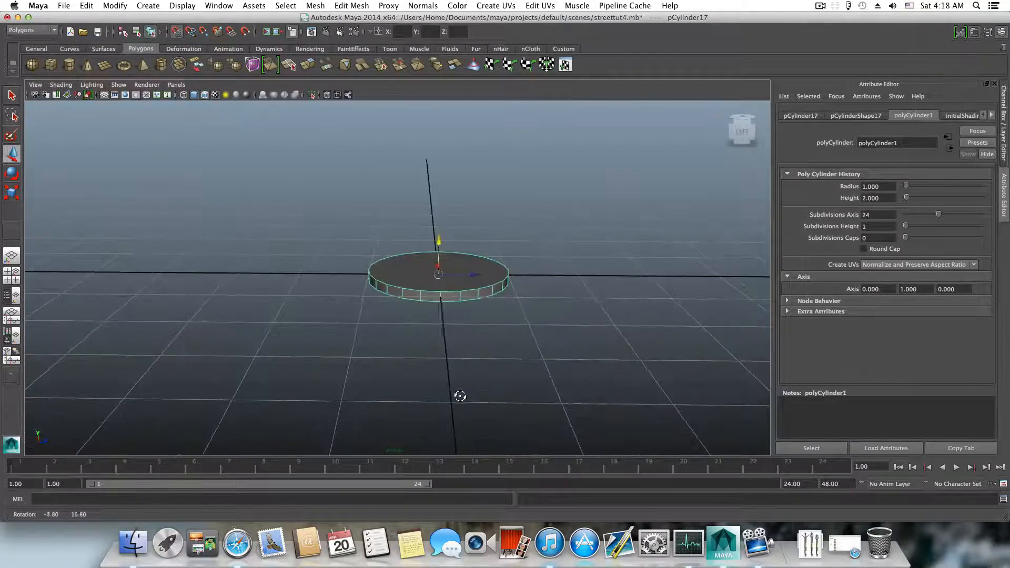
- Turn off grid snapping and select the disc's top face in face mode
{"action": "left_click", "coordinate": [178, 32]}
{"action": "middle_click_drag", "start_coordinate": [468, 254], "coordinate": [438, 295], "text": "alt"}
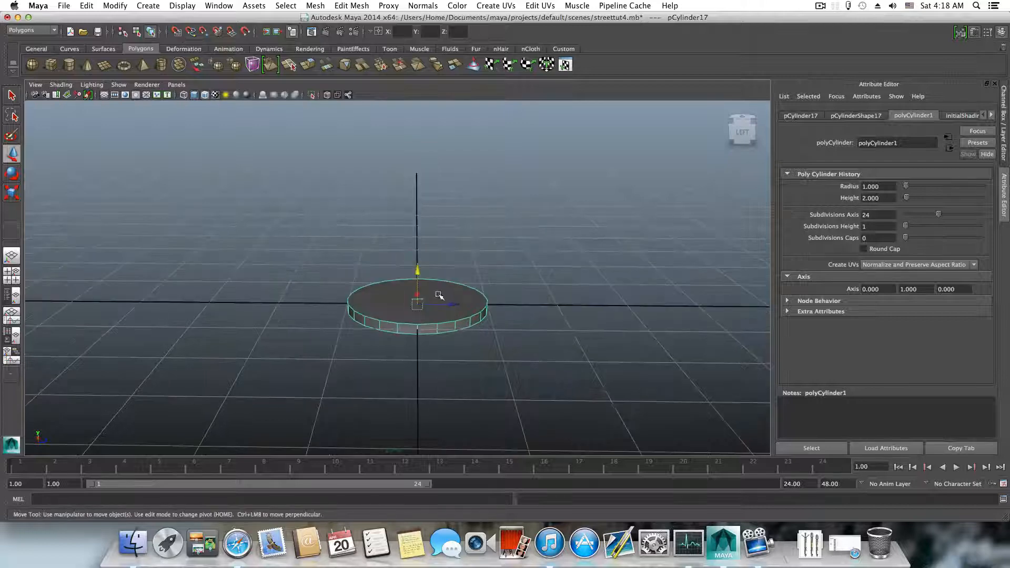
{"action": "right_click_drag", "start_coordinate": [439, 296], "coordinate": [468, 256], "text": "alt"}
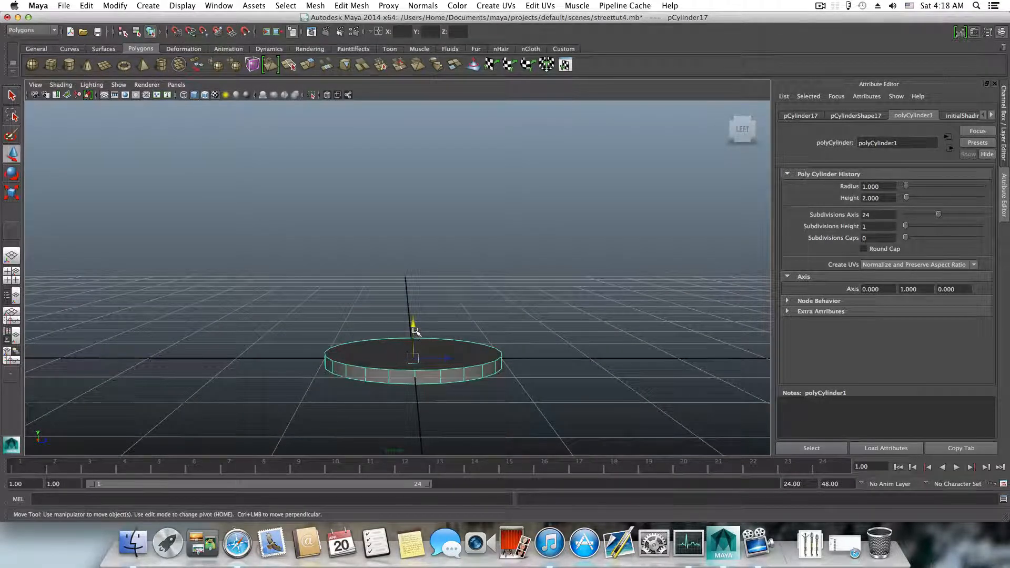
{"action": "left_click_drag", "start_coordinate": [417, 345], "coordinate": [440, 332], "text": "alt"}
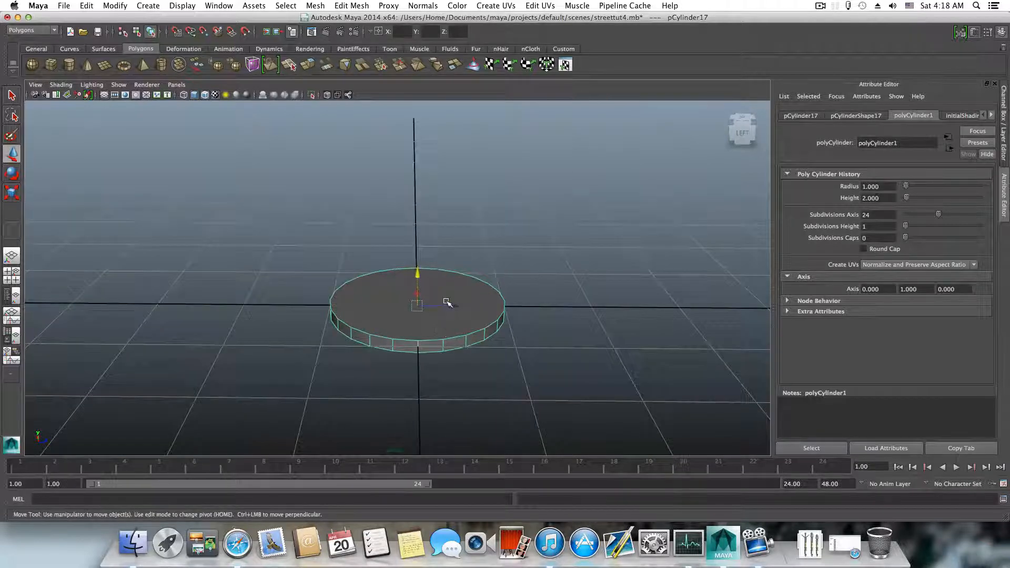
{"action": "right_click_drag", "start_coordinate": [447, 302], "coordinate": [444, 331]}
{"action": "left_click", "coordinate": [444, 329]}
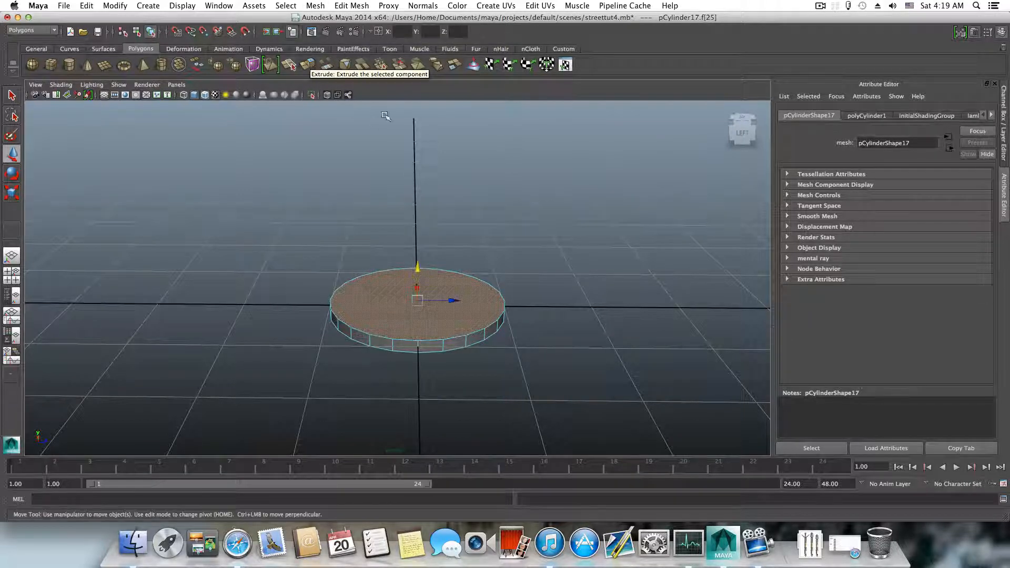
{"action": "left_click", "coordinate": [316, 6]}
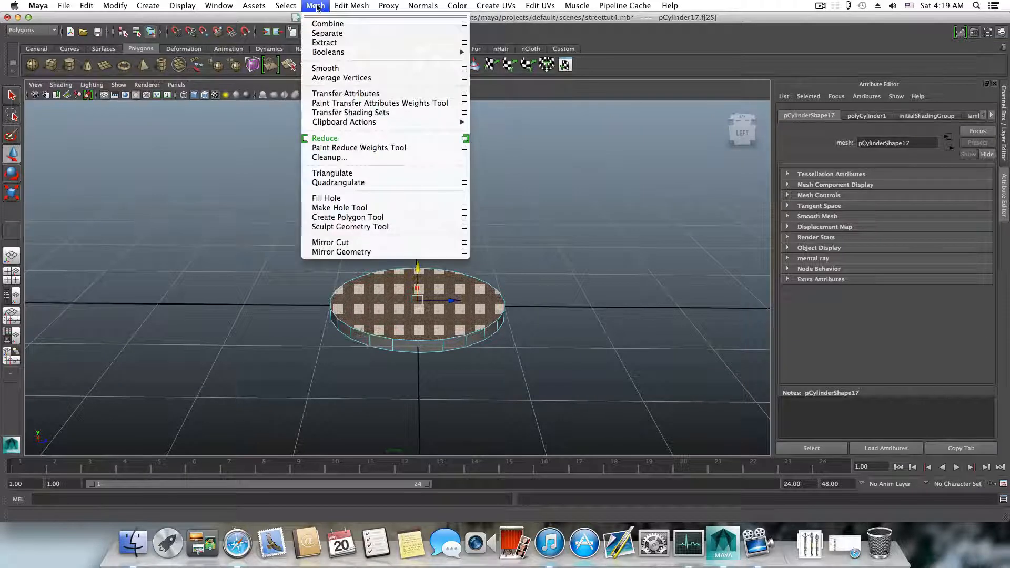
{"action": "left_click", "coordinate": [316, 6]}
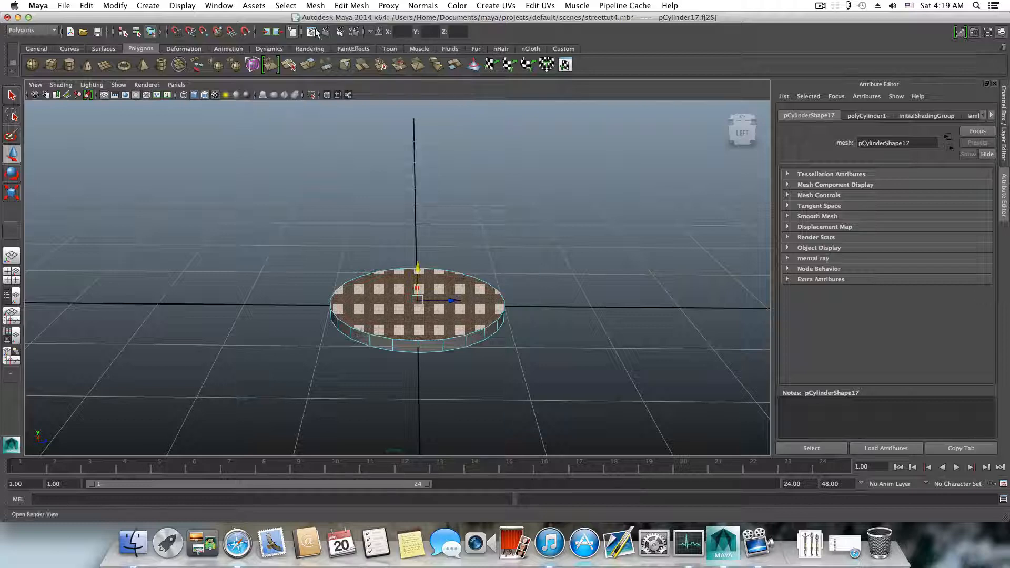
{"action": "left_click", "coordinate": [309, 67]}
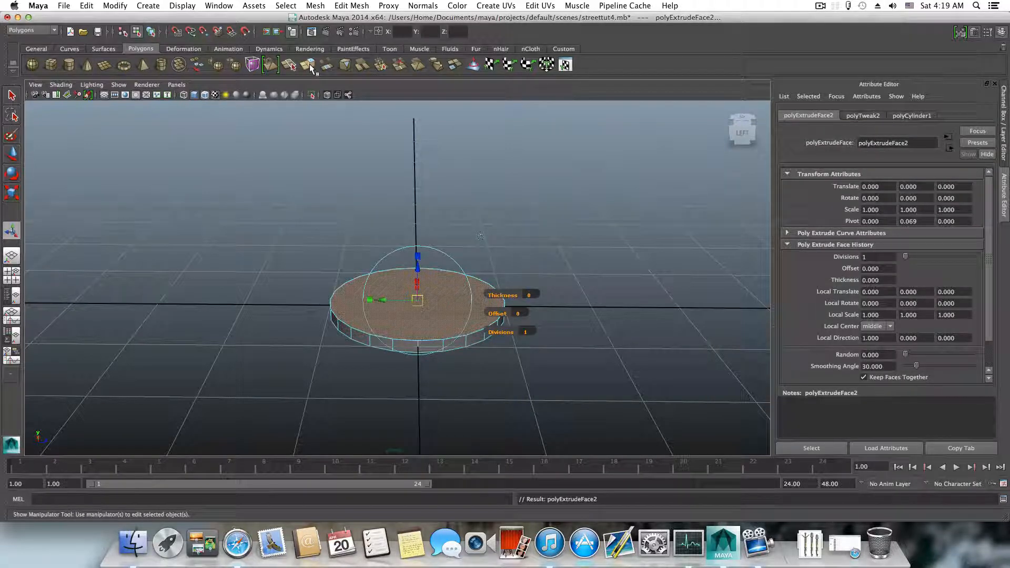
{"action": "key", "text": "z"}
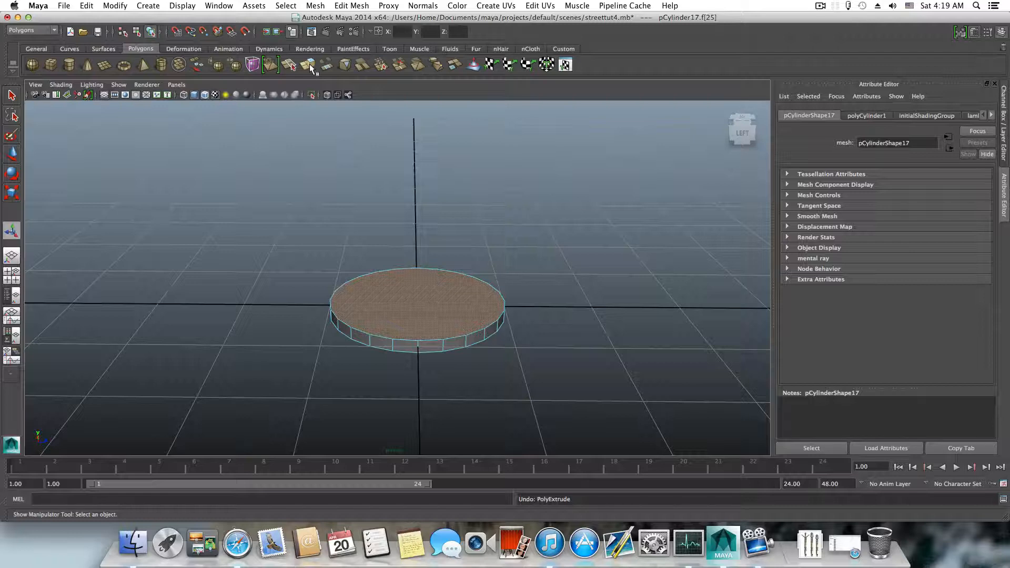
{"action": "left_click", "coordinate": [310, 64]}
{"action": "key", "text": "z"}
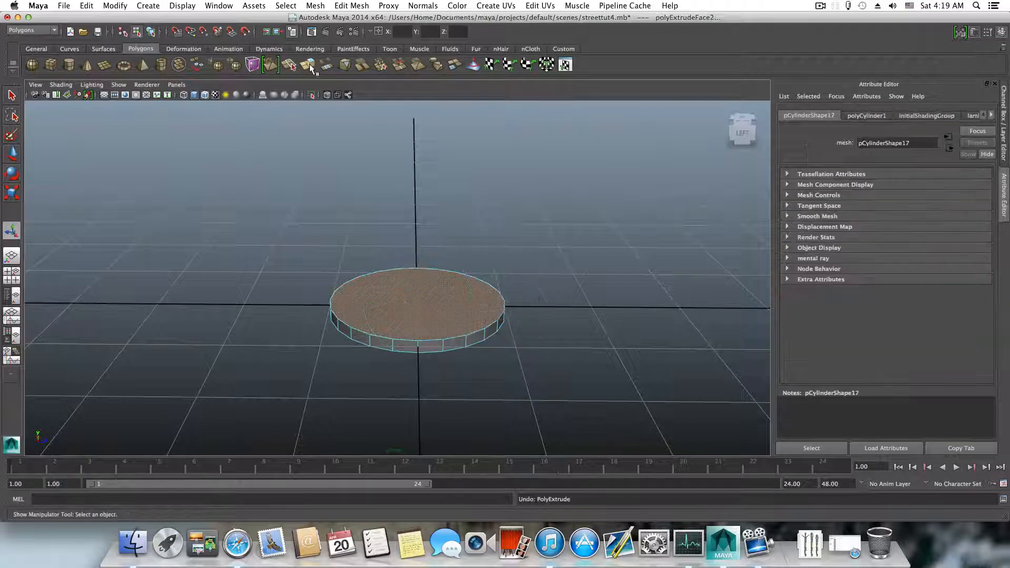
{"action": "left_click", "coordinate": [309, 64]}
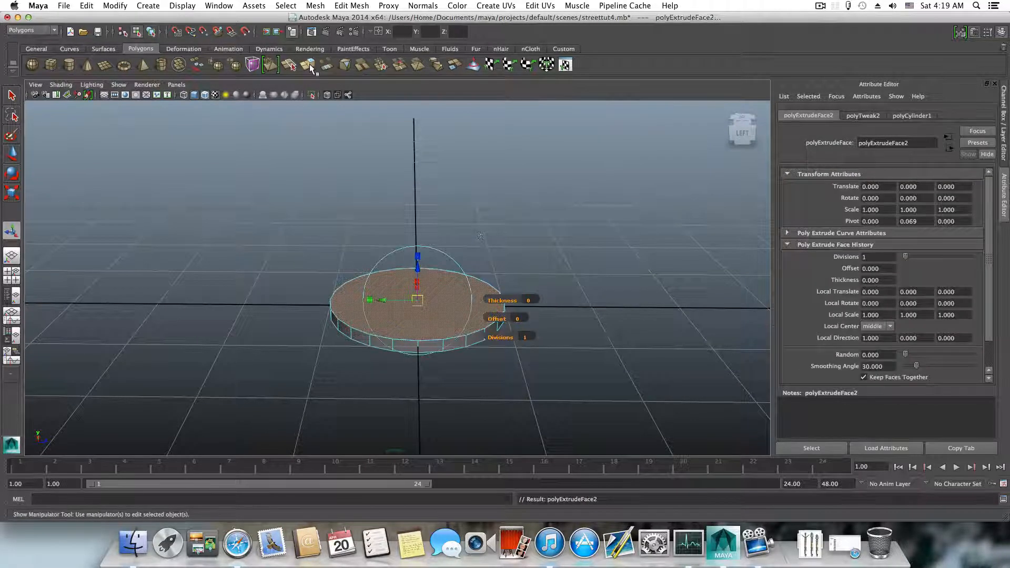
{"action": "key", "text": "z"}
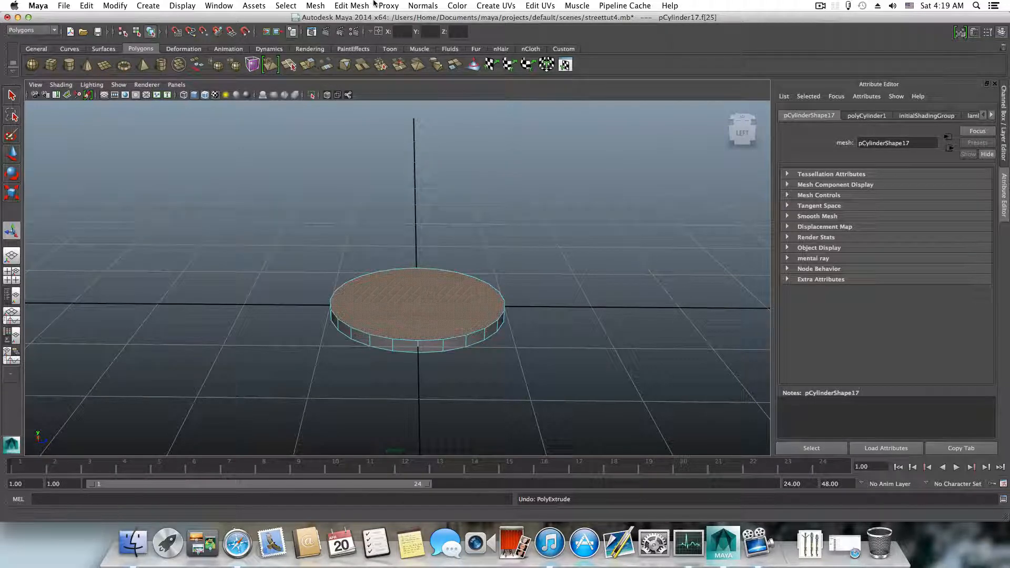
- Reset the Extrude Face options to their default settings and close the options dialog
{"action": "left_click", "coordinate": [352, 5]}
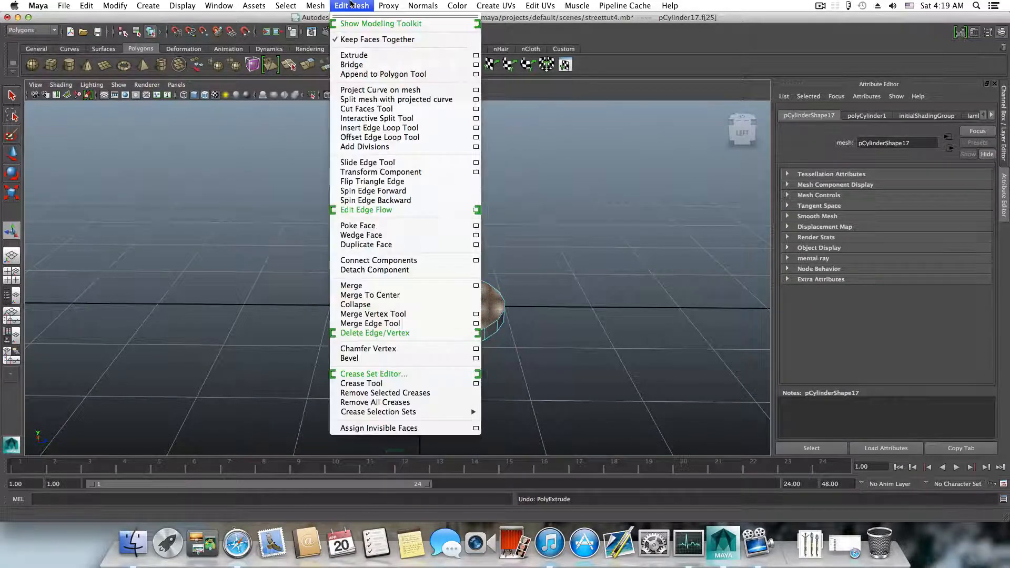
{"action": "left_click", "coordinate": [476, 55]}
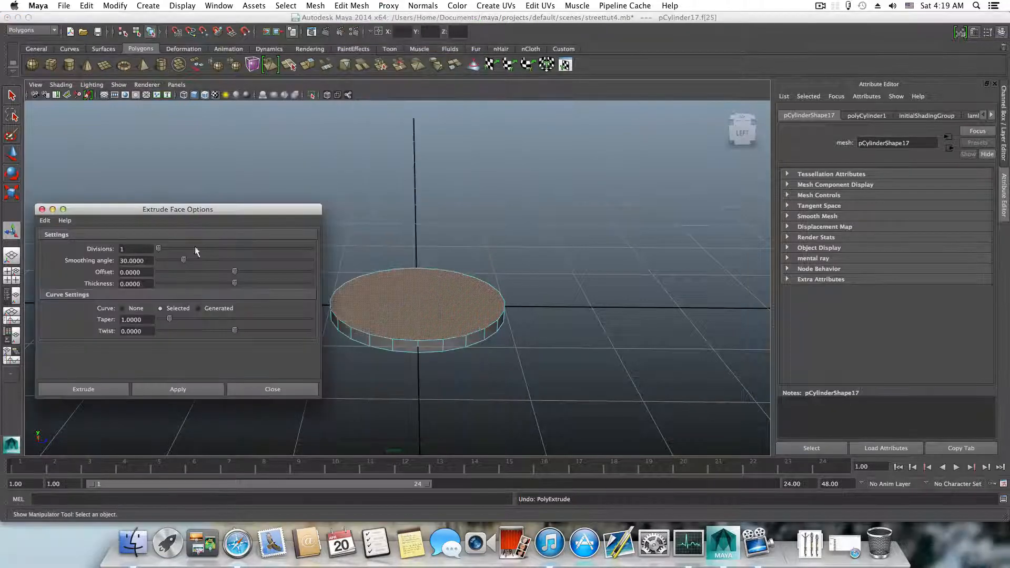
{"action": "left_click_drag", "start_coordinate": [131, 213], "coordinate": [162, 154]}
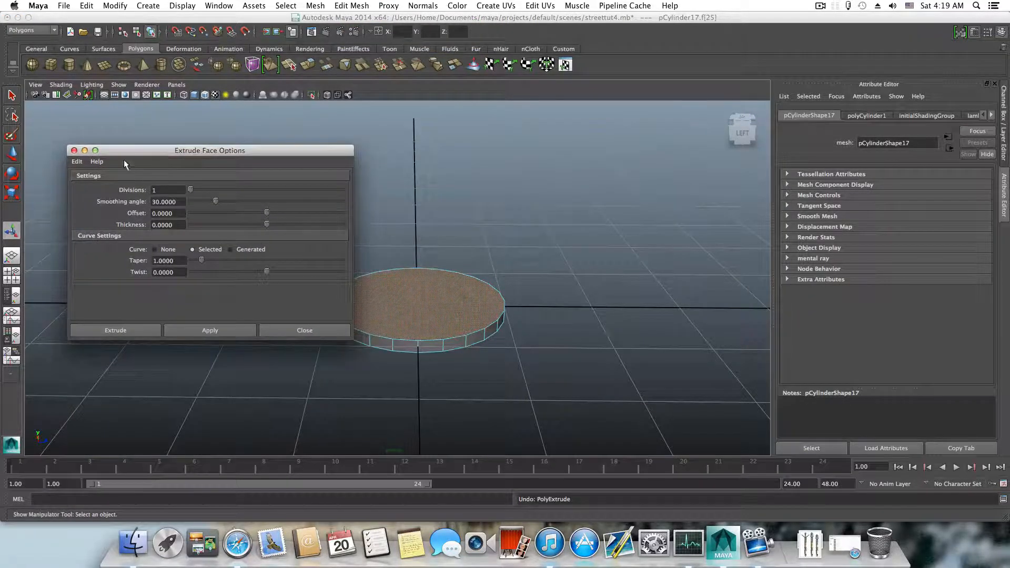
{"action": "left_click", "coordinate": [77, 161]}
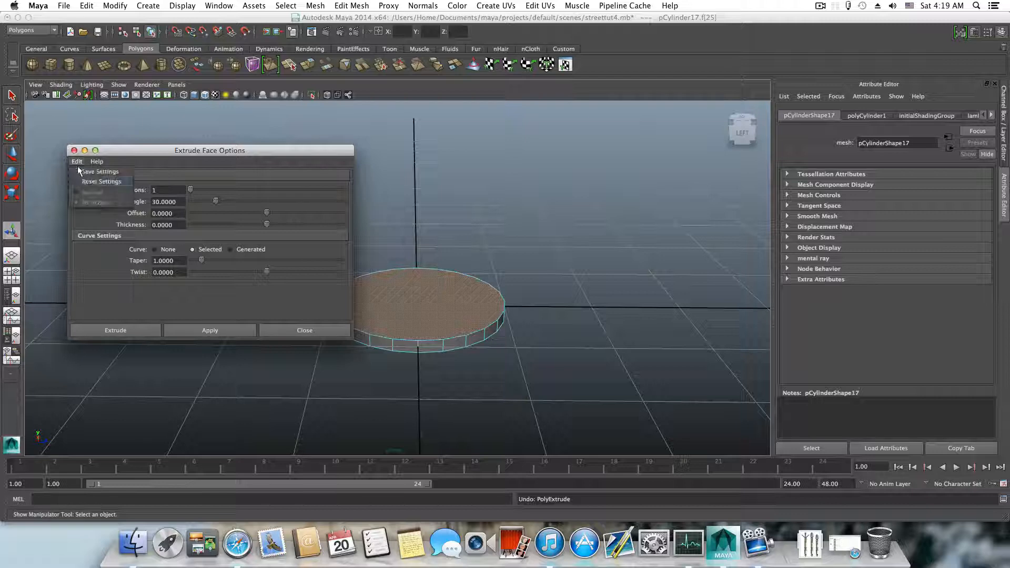
{"action": "left_click", "coordinate": [86, 181]}
{"action": "left_click", "coordinate": [74, 151]}
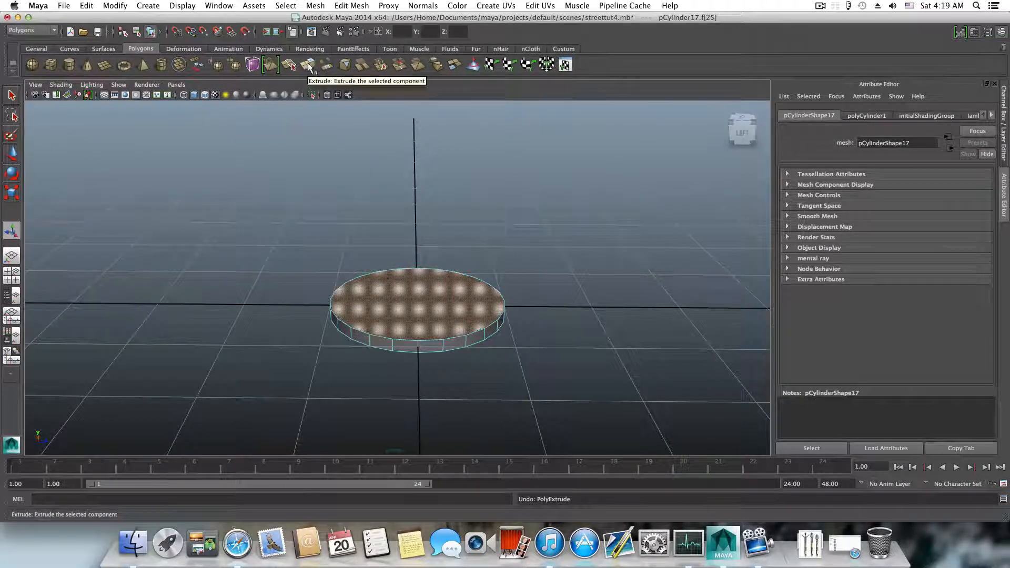
- Extrude the disc's top face inward at 0.917 scale, and extrude the inset face upward by 0.100 to form a second tier
{"action": "left_click", "coordinate": [308, 65]}
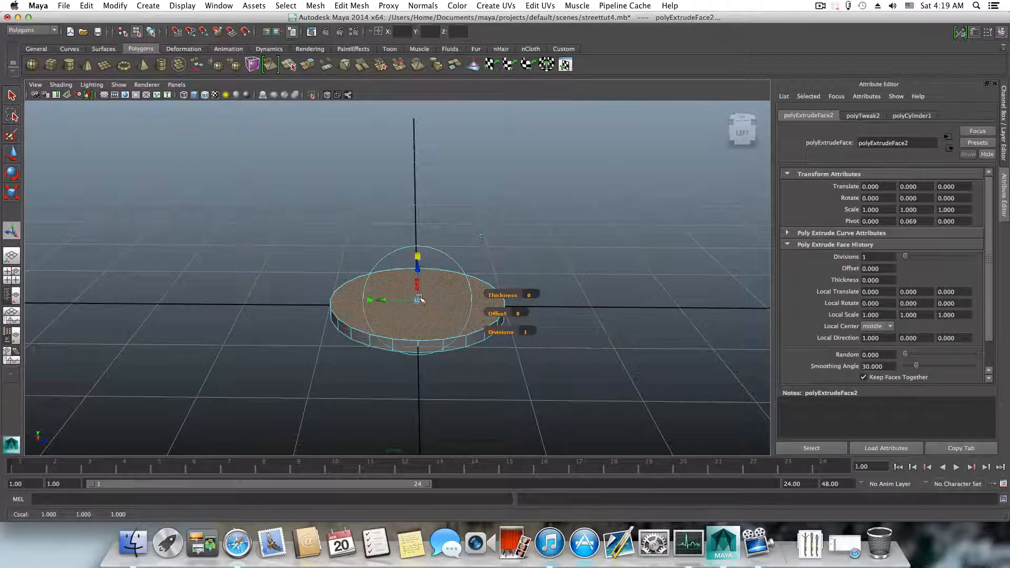
{"action": "right_click_drag", "start_coordinate": [359, 288], "coordinate": [521, 320], "text": "alt"}
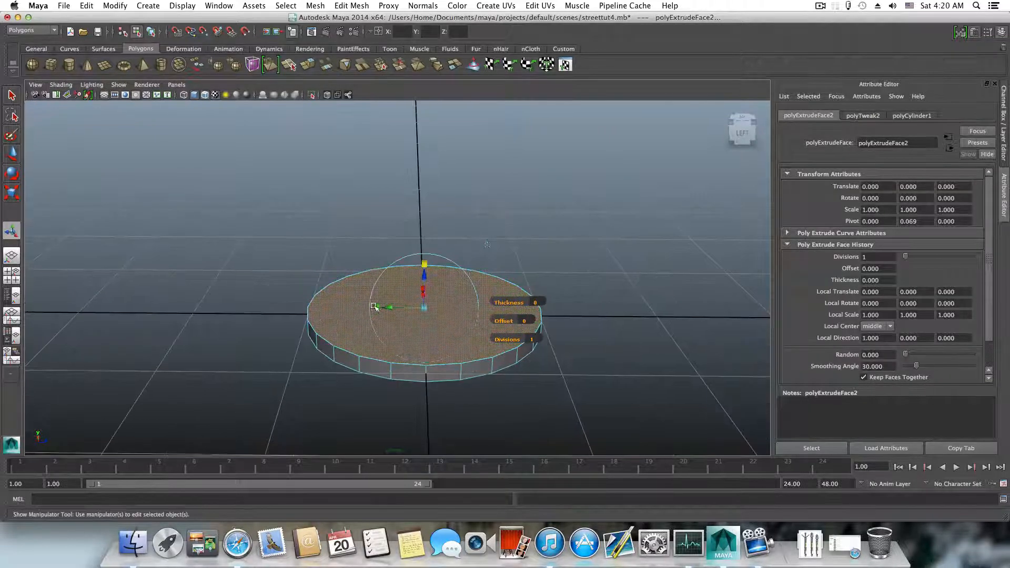
{"action": "left_click", "coordinate": [425, 308]}
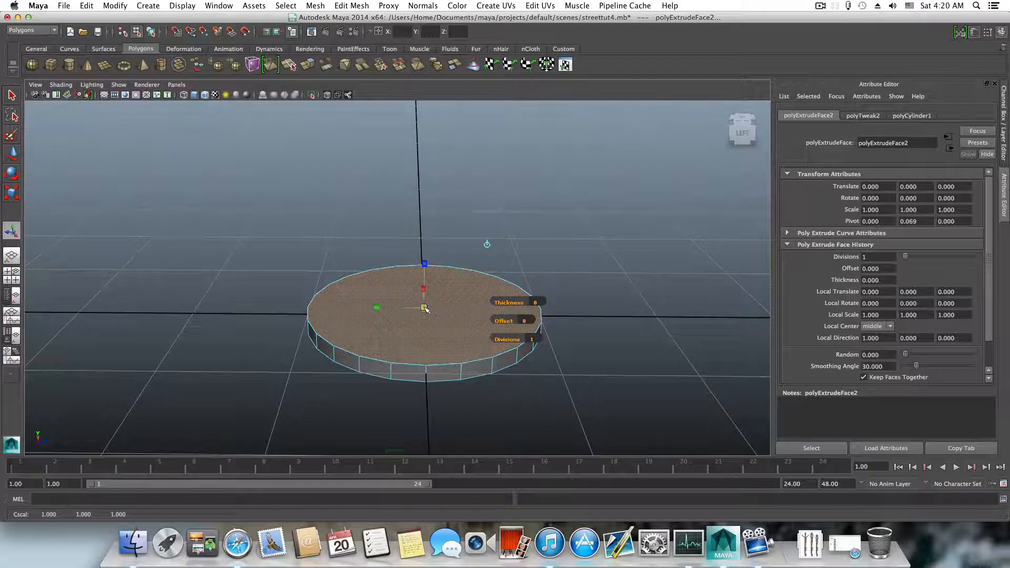
{"action": "mouse_move", "coordinate": [426, 308]}
{"action": "left_mouse_down"}
{"action": "mouse_move", "coordinate": [413, 310]}
{"action": "mouse_move", "coordinate": [422, 317]}
{"action": "left_mouse_up"}
{"action": "left_click", "coordinate": [311, 67]}
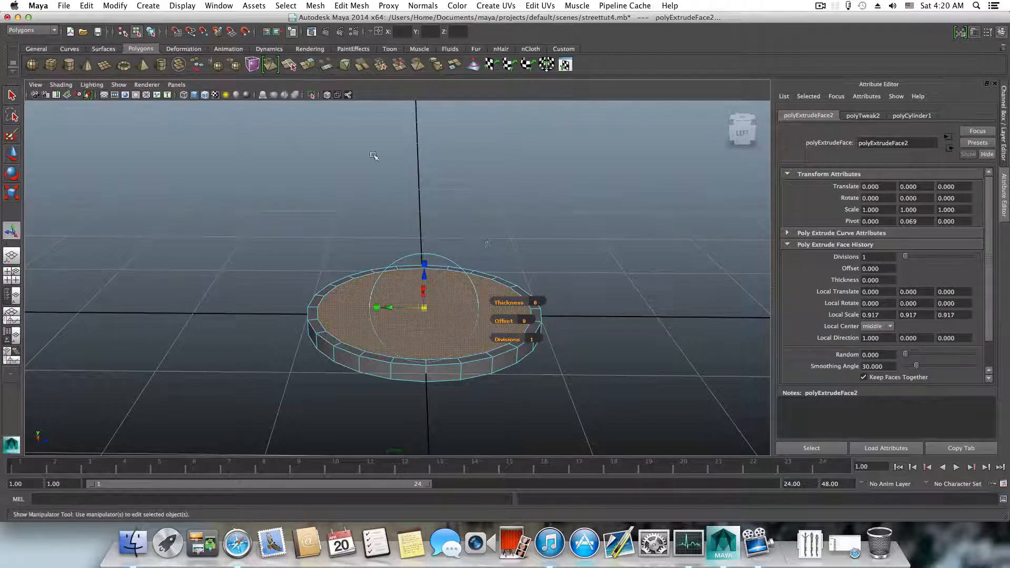
{"action": "left_click_drag", "start_coordinate": [425, 275], "coordinate": [425, 266]}
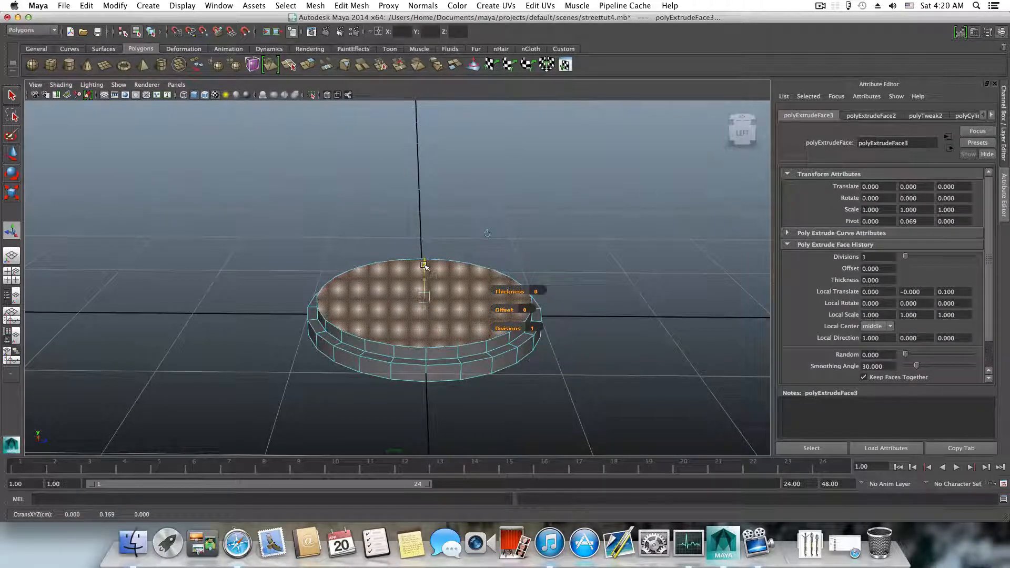
- Extrude the upper tier's top face inward twice, scaling it to 0.883 and then to 0.867, to form two concentric rings
{"action": "left_click", "coordinate": [310, 66]}
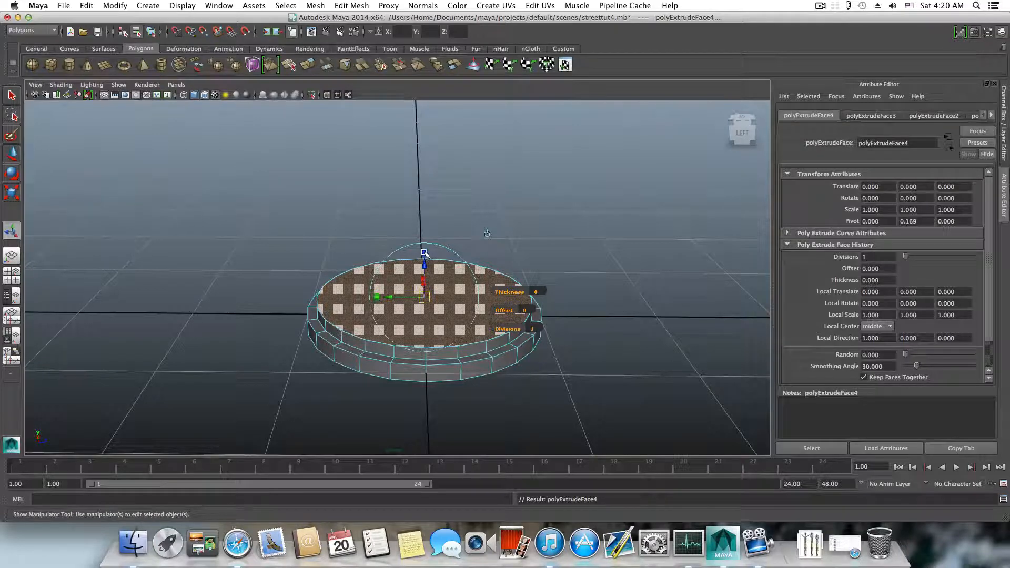
{"action": "left_click", "coordinate": [425, 251]}
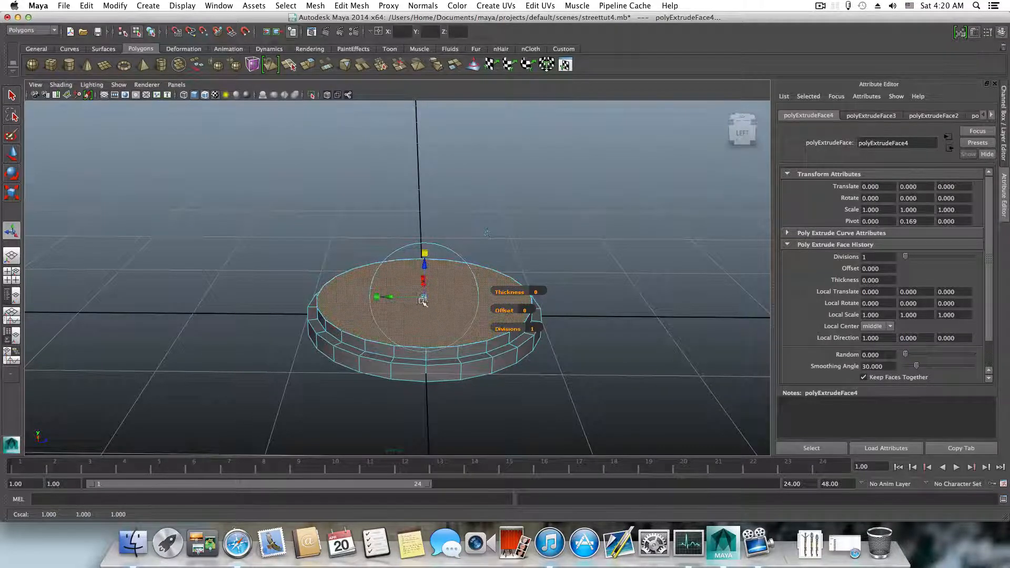
{"action": "scroll", "coordinate": [429, 302], "scroll_direction": "up", "scroll_amount": 2}
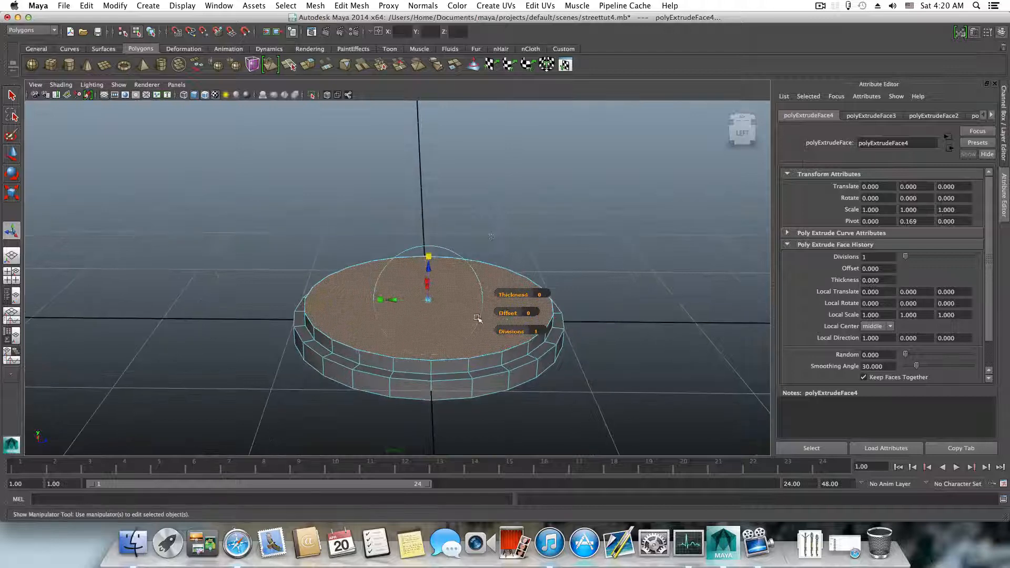
{"action": "left_click_drag", "start_coordinate": [431, 302], "coordinate": [429, 302]}
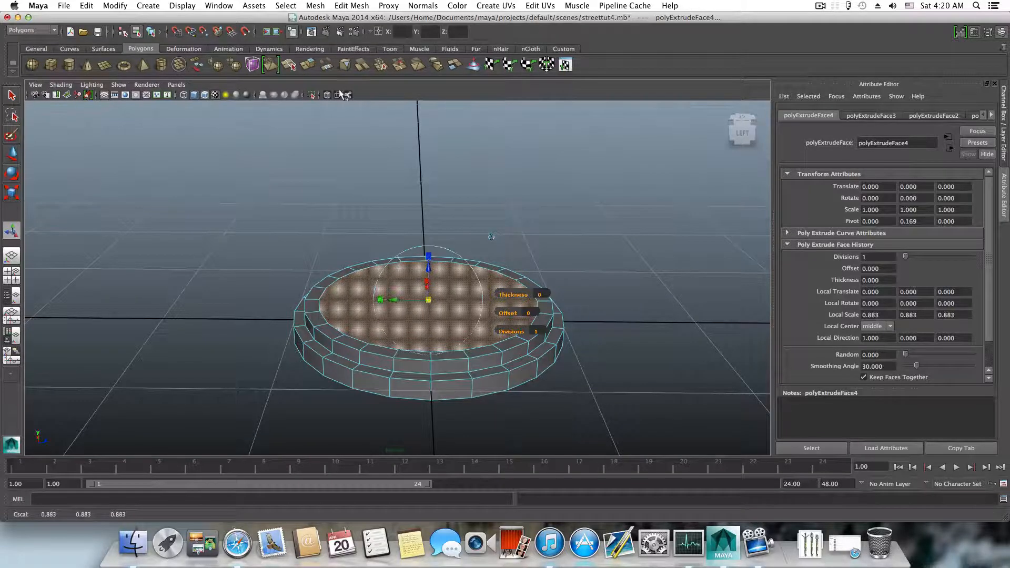
{"action": "left_click", "coordinate": [312, 62]}
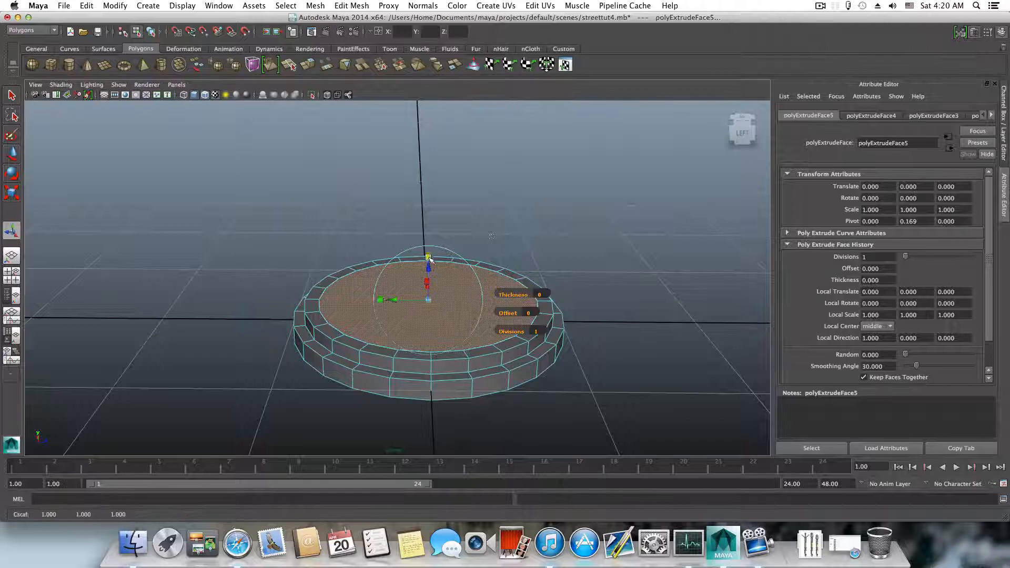
{"action": "left_click_drag", "start_coordinate": [430, 300], "coordinate": [426, 301]}
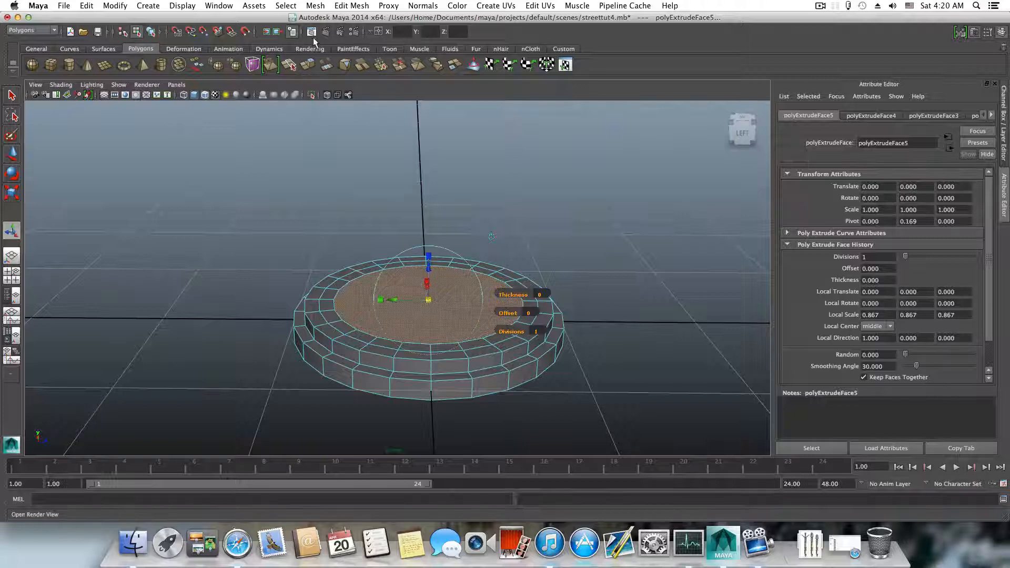
- Extrude the innermost top face upward by about 3.364 to raise a tall column from the base
{"action": "left_click", "coordinate": [311, 61]}
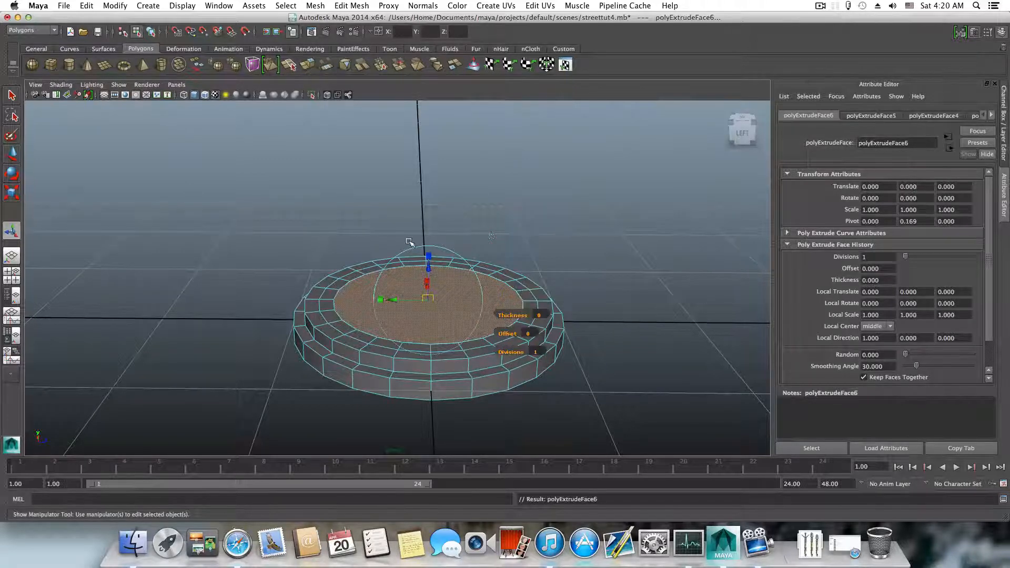
{"action": "left_click_drag", "start_coordinate": [430, 267], "coordinate": [430, 121]}
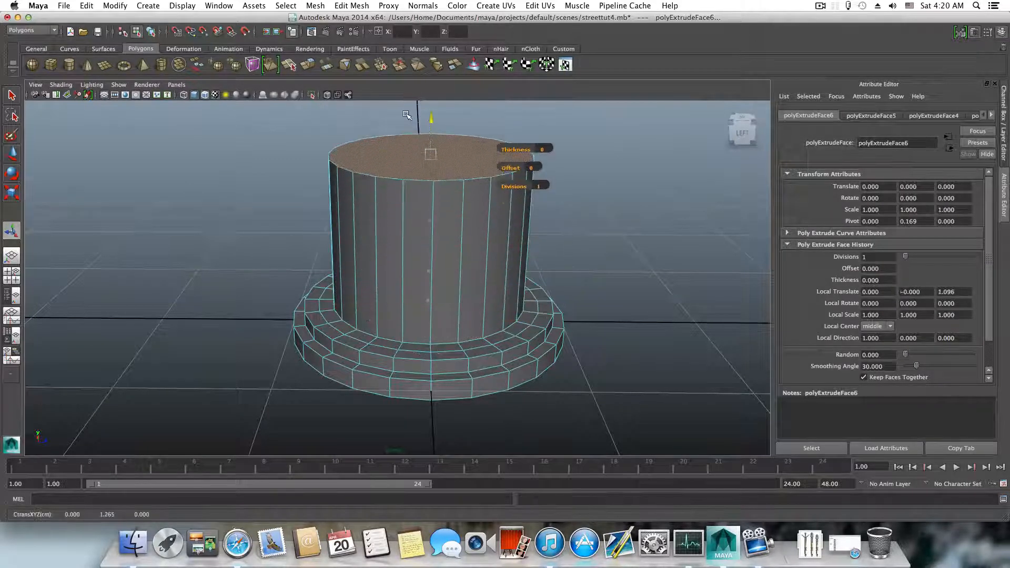
{"action": "left_click_drag", "start_coordinate": [411, 271], "coordinate": [431, 368], "text": "alt"}
{"action": "left_click_drag", "start_coordinate": [371, 258], "coordinate": [368, 168]}
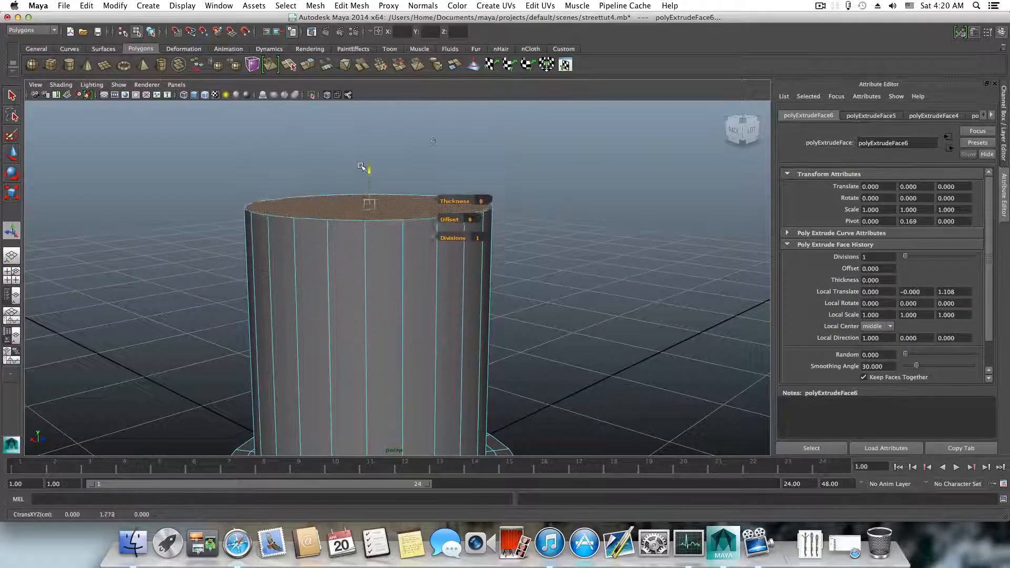
{"action": "scroll", "coordinate": [386, 259], "scroll_direction": "down", "scroll_amount": 6}
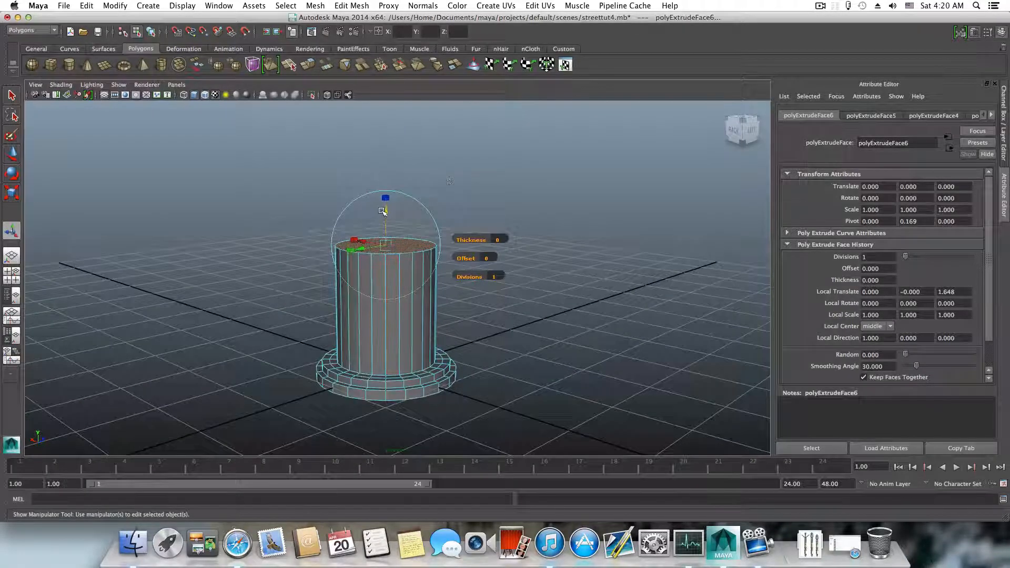
{"action": "left_click_drag", "start_coordinate": [386, 211], "coordinate": [388, 196]}
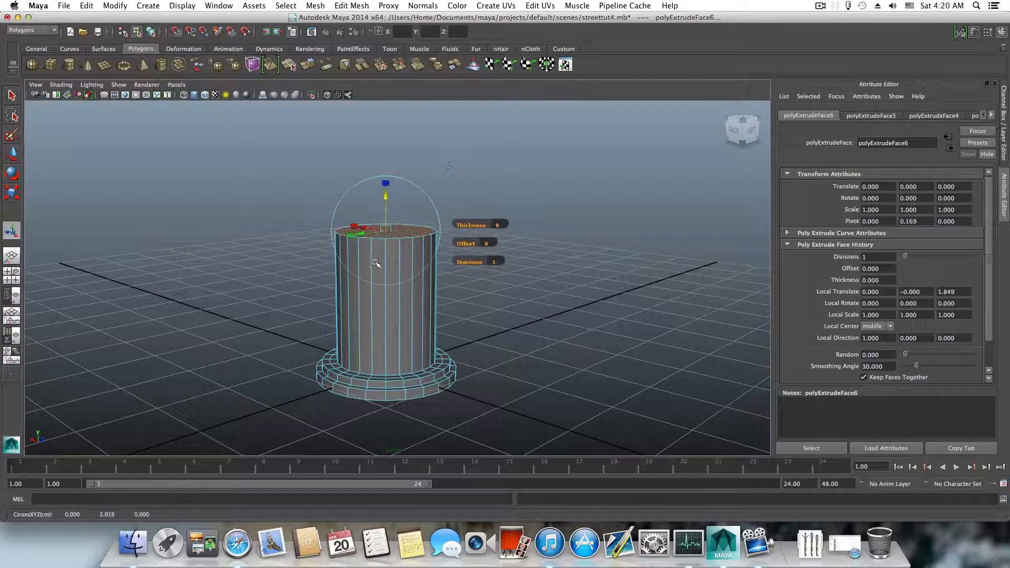
{"action": "middle_click_drag", "start_coordinate": [377, 263], "coordinate": [444, 304], "text": "alt"}
{"action": "left_click_drag", "start_coordinate": [425, 303], "coordinate": [374, 314], "text": "alt"}
{"action": "middle_click_drag", "start_coordinate": [374, 313], "coordinate": [305, 300], "text": "alt"}
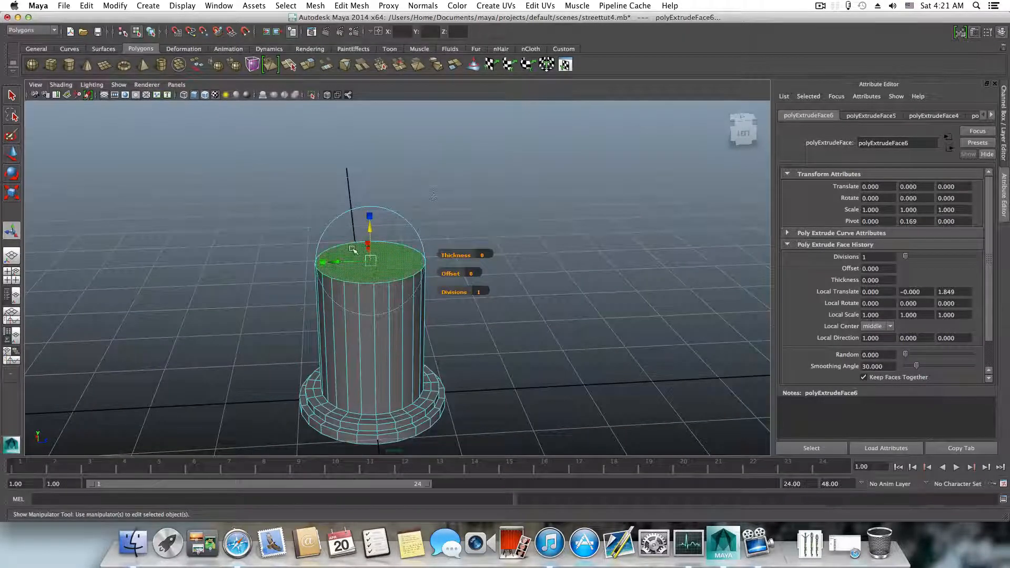
{"action": "left_click_drag", "start_coordinate": [368, 223], "coordinate": [371, 105]}
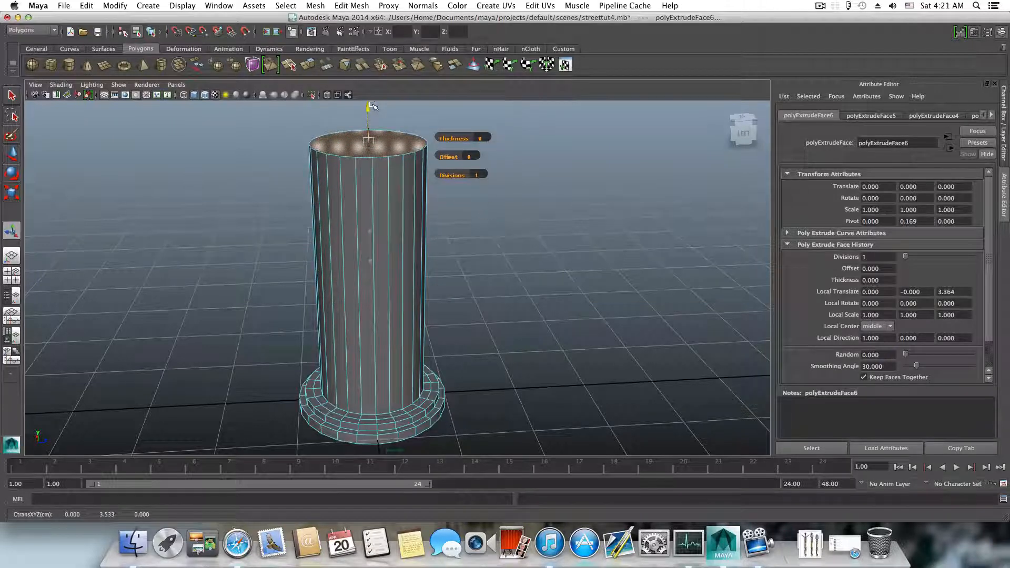
{"action": "left_click_drag", "start_coordinate": [365, 279], "coordinate": [385, 363], "text": "alt"}
{"action": "middle_click_drag", "start_coordinate": [302, 215], "coordinate": [357, 264], "text": "alt"}
{"action": "right_click_drag", "start_coordinate": [357, 264], "coordinate": [392, 279], "text": "alt"}
{"action": "left_click_drag", "start_coordinate": [392, 279], "coordinate": [390, 276], "text": "alt"}
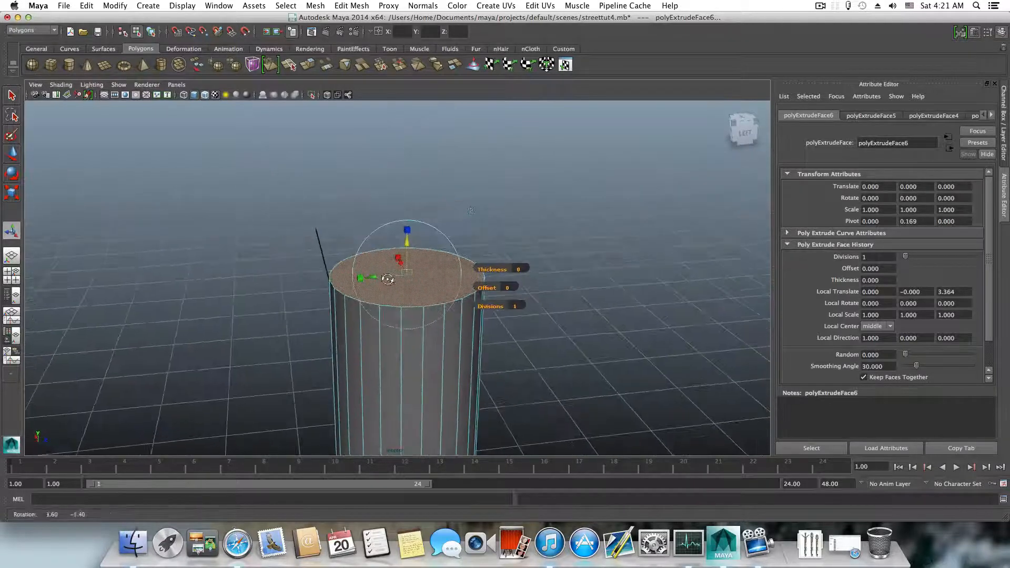
- Extrude the column's top face outward at 1.433 scale and raise it 0.073, and extrude it upward by 0.048 to form a flared cap
{"action": "left_click", "coordinate": [289, 64]}
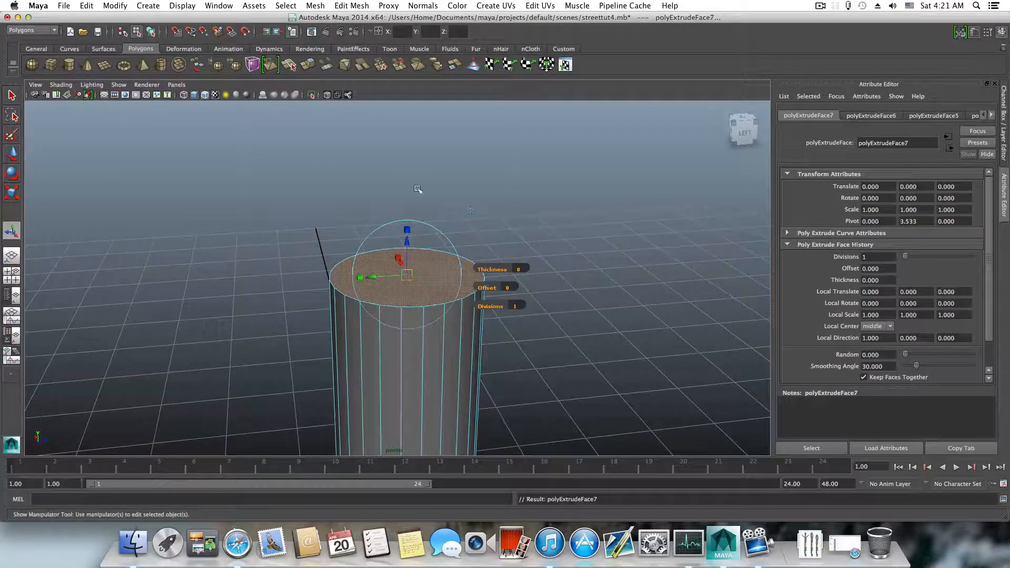
{"action": "left_click", "coordinate": [407, 231]}
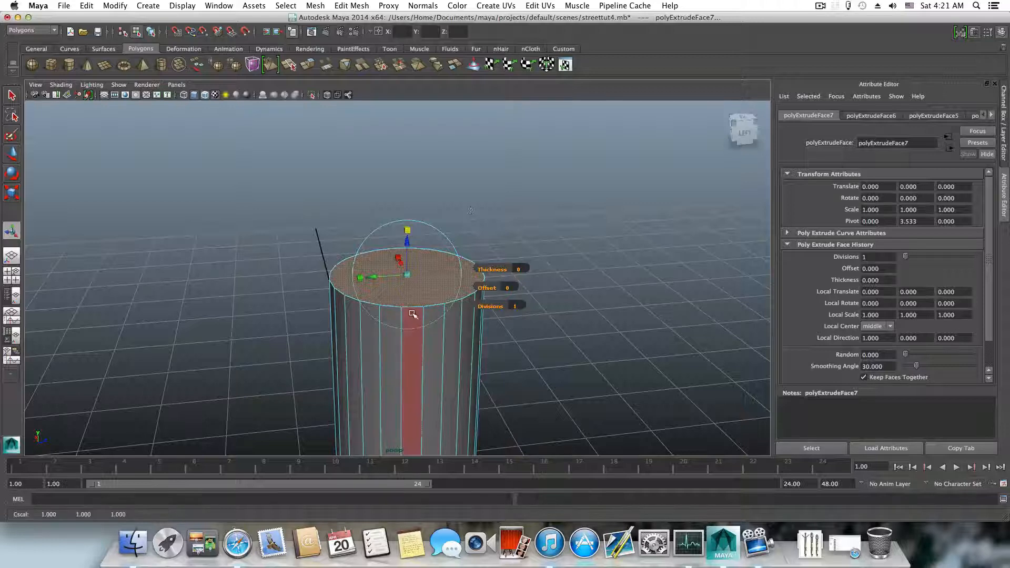
{"action": "left_click_drag", "start_coordinate": [408, 277], "coordinate": [421, 279]}
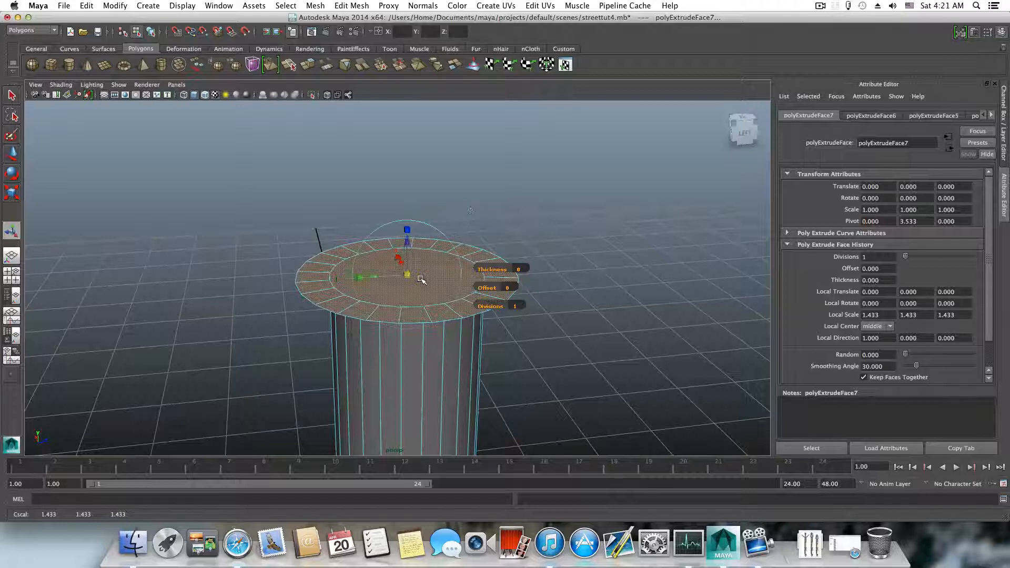
{"action": "left_click_drag", "start_coordinate": [408, 242], "coordinate": [407, 237]}
{"action": "left_click_drag", "start_coordinate": [413, 259], "coordinate": [406, 225], "text": "alt"}
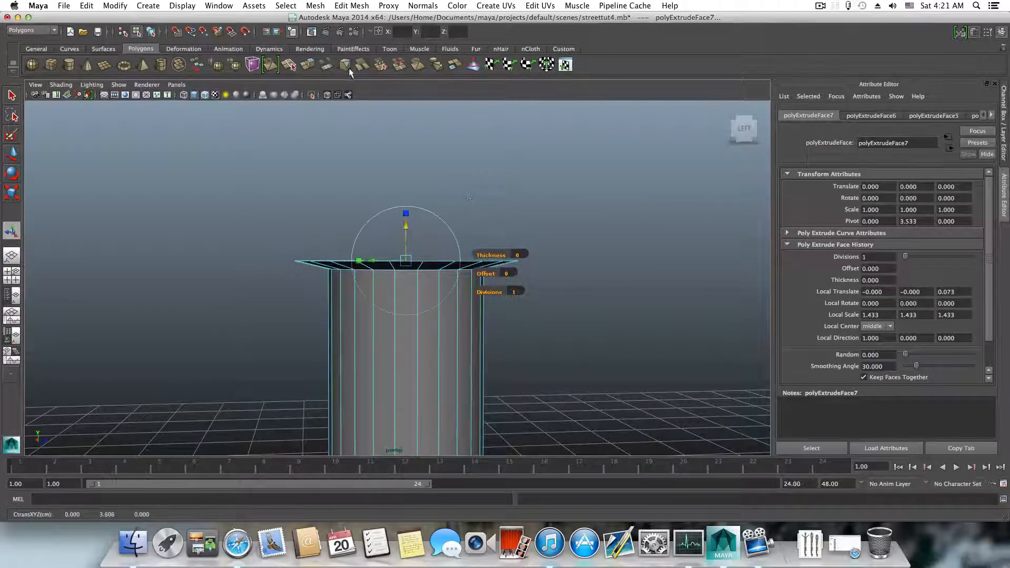
{"action": "left_click", "coordinate": [309, 65]}
{"action": "mouse_move", "coordinate": [405, 225]}
{"action": "left_mouse_down"}
{"action": "mouse_move", "coordinate": [404, 213]}
{"action": "mouse_move", "coordinate": [399, 242]}
{"action": "left_mouse_up"}
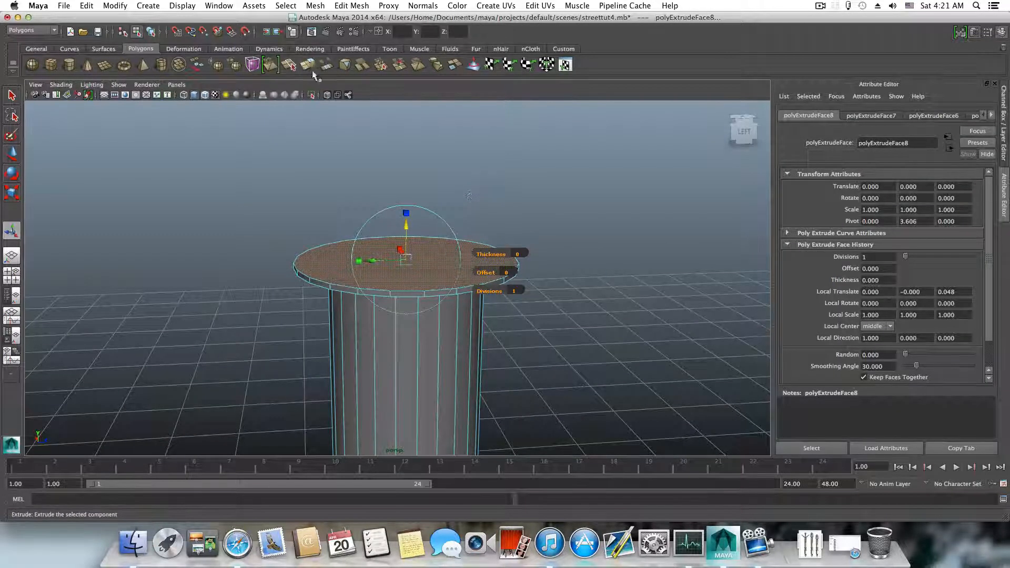
- Extrude the cap's top face slightly inward, setting its local scale to 0.990 for a narrow edge loop at the rim
{"action": "left_click", "coordinate": [313, 71]}
{"action": "left_click", "coordinate": [406, 259]}
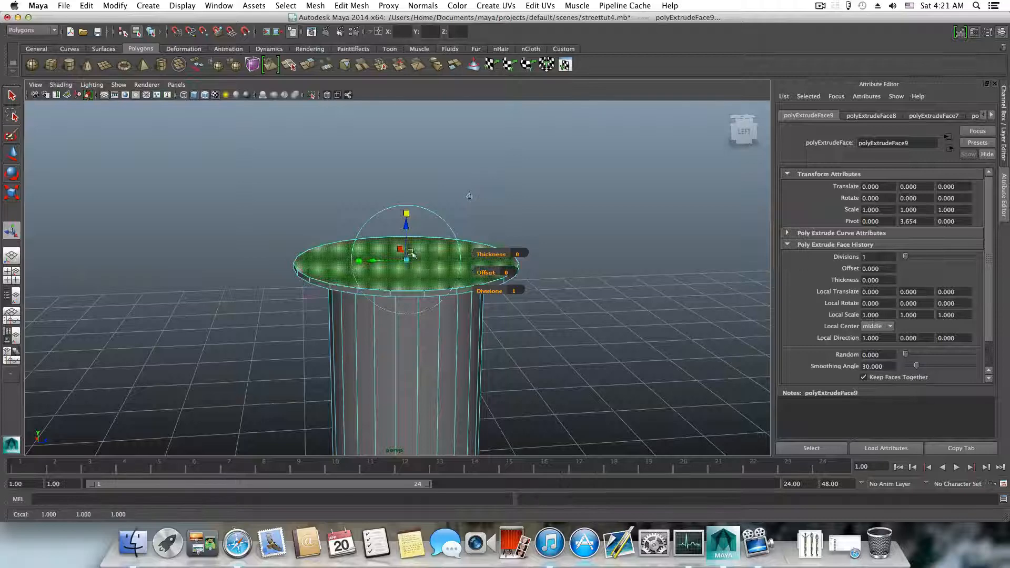
{"action": "left_click_drag", "start_coordinate": [406, 258], "coordinate": [404, 260]}
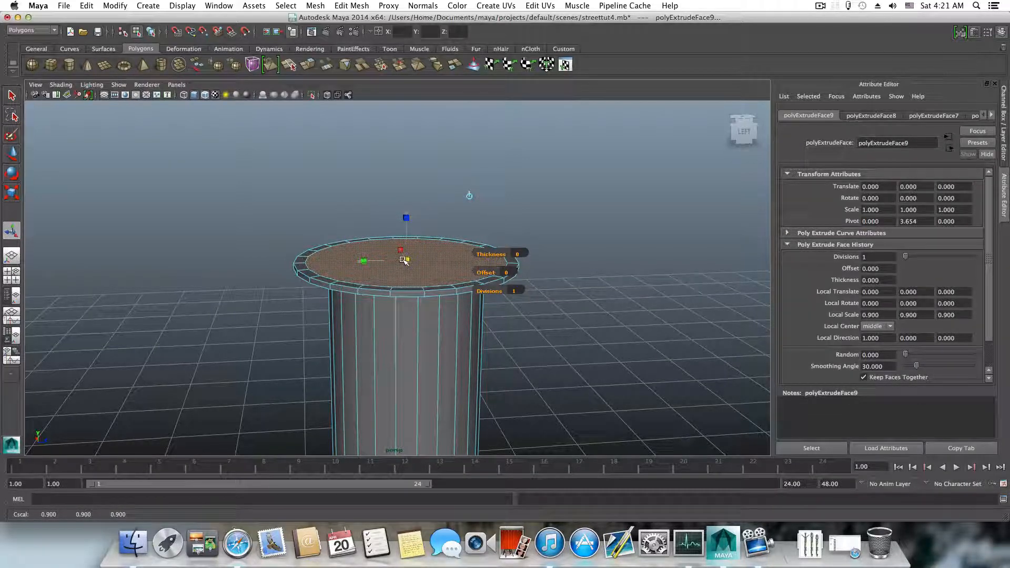
{"action": "left_click_drag", "start_coordinate": [404, 261], "coordinate": [407, 315], "text": "alt"}
{"action": "right_click_drag", "start_coordinate": [408, 314], "coordinate": [440, 314], "text": "alt"}
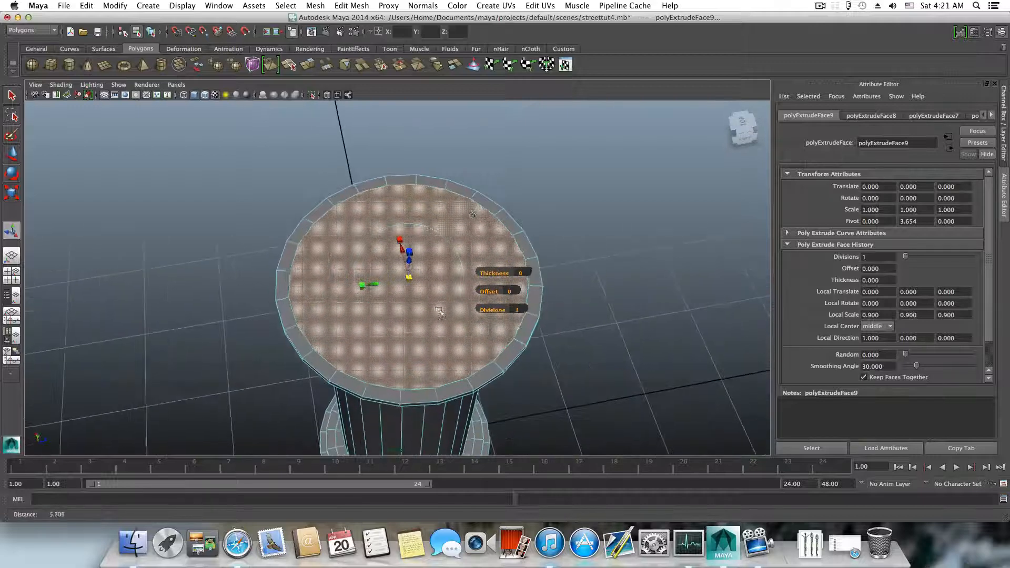
{"action": "middle_click_drag", "start_coordinate": [440, 314], "coordinate": [414, 270], "text": "alt"}
{"action": "right_click_drag", "start_coordinate": [414, 270], "coordinate": [463, 298], "text": "alt"}
{"action": "left_click_drag", "start_coordinate": [463, 297], "coordinate": [465, 284], "text": "alt"}
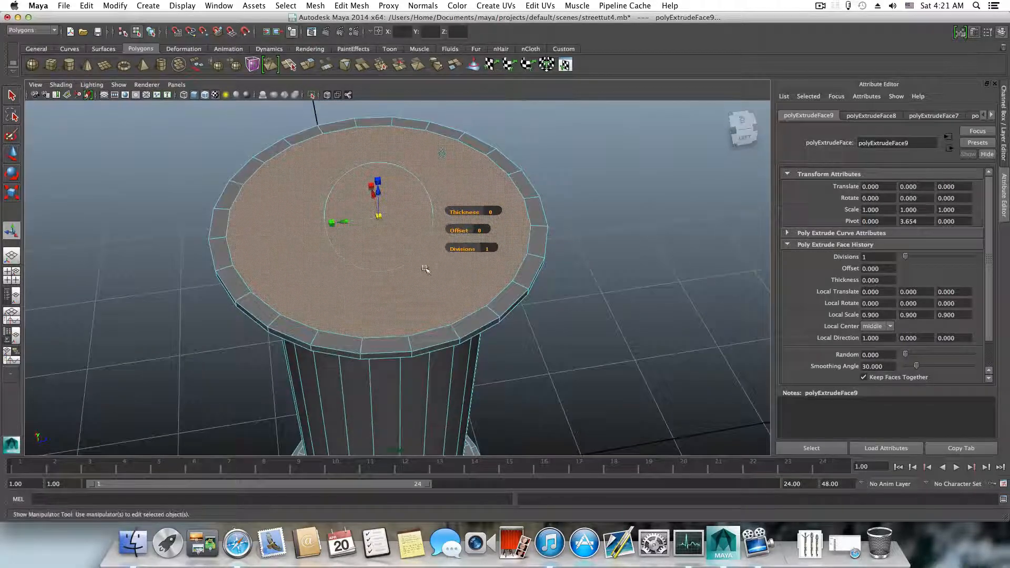
{"action": "middle_click_drag", "start_coordinate": [423, 268], "coordinate": [427, 292], "text": "alt"}
{"action": "left_click_drag", "start_coordinate": [383, 242], "coordinate": [385, 242]}
{"action": "right_click_drag", "start_coordinate": [403, 251], "coordinate": [496, 349], "text": "alt"}
{"action": "left_click_drag", "start_coordinate": [496, 349], "coordinate": [494, 342], "text": "alt"}
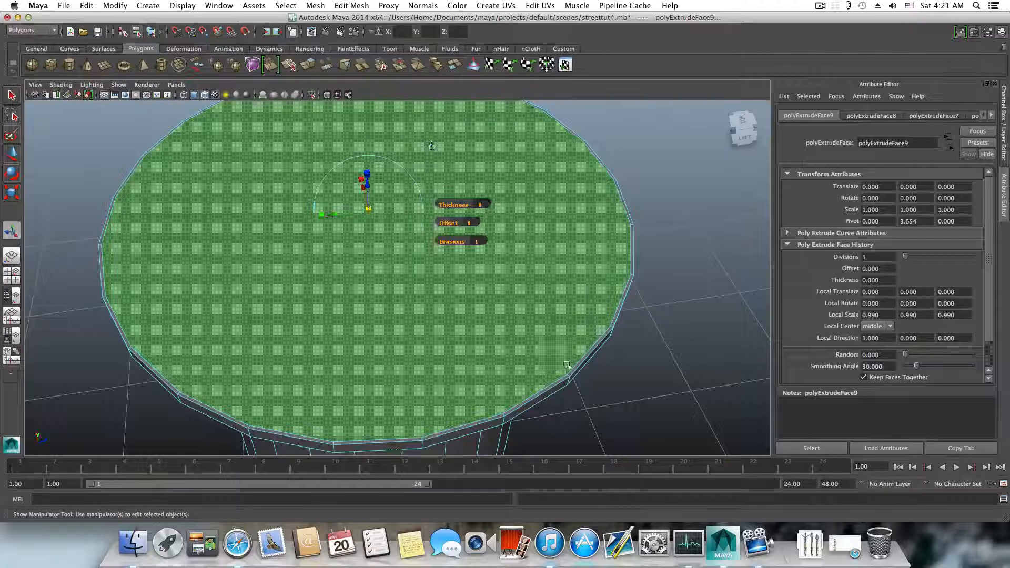
- Extrude the cap's top face inward twice, scaling it to 0.950 and then to 0.983, to form two concentric rings
{"action": "key", "text": "ctrl+e"}
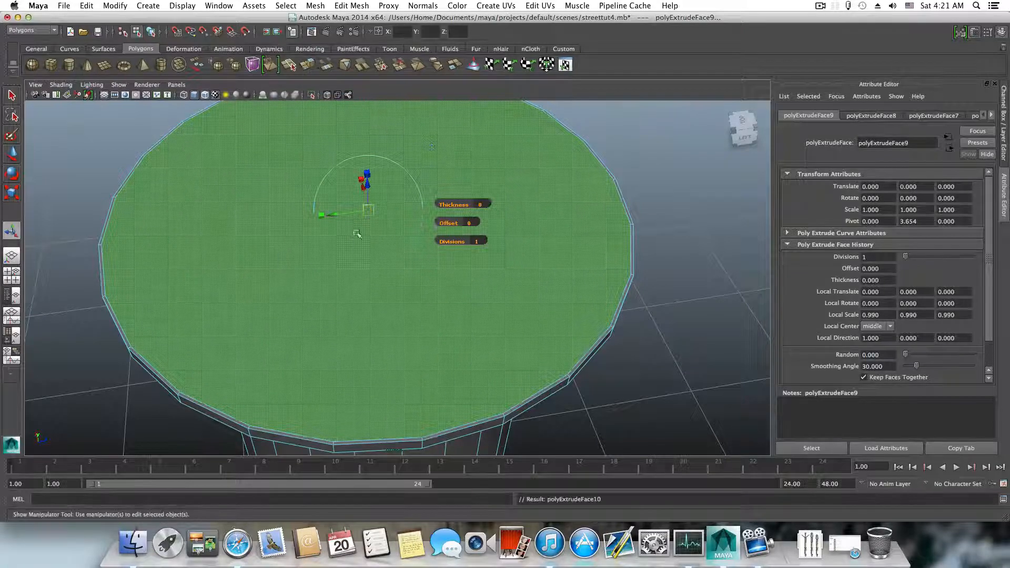
{"action": "left_click", "coordinate": [367, 172]}
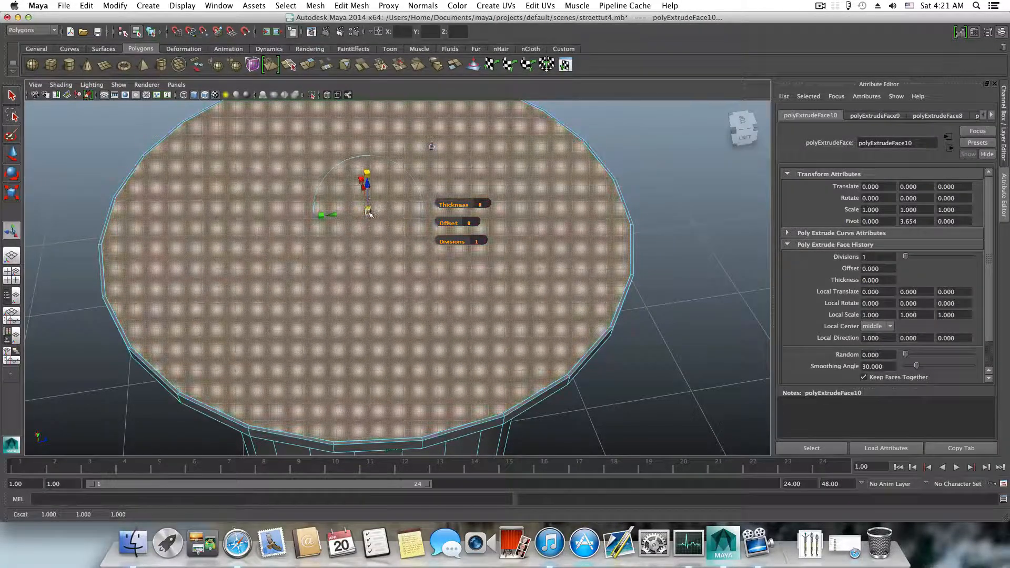
{"action": "left_click_drag", "start_coordinate": [369, 212], "coordinate": [368, 213]}
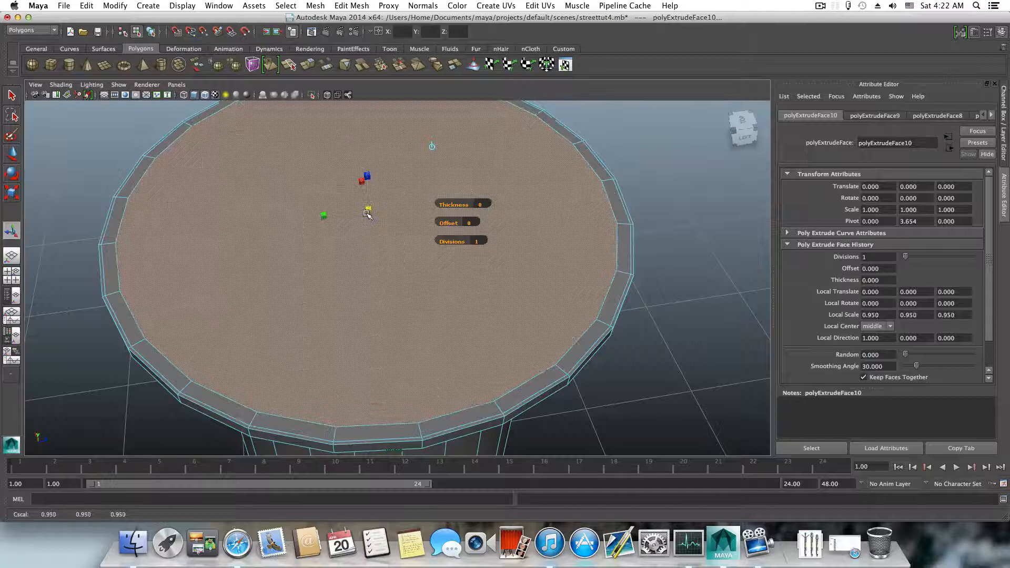
{"action": "left_click", "coordinate": [309, 61]}
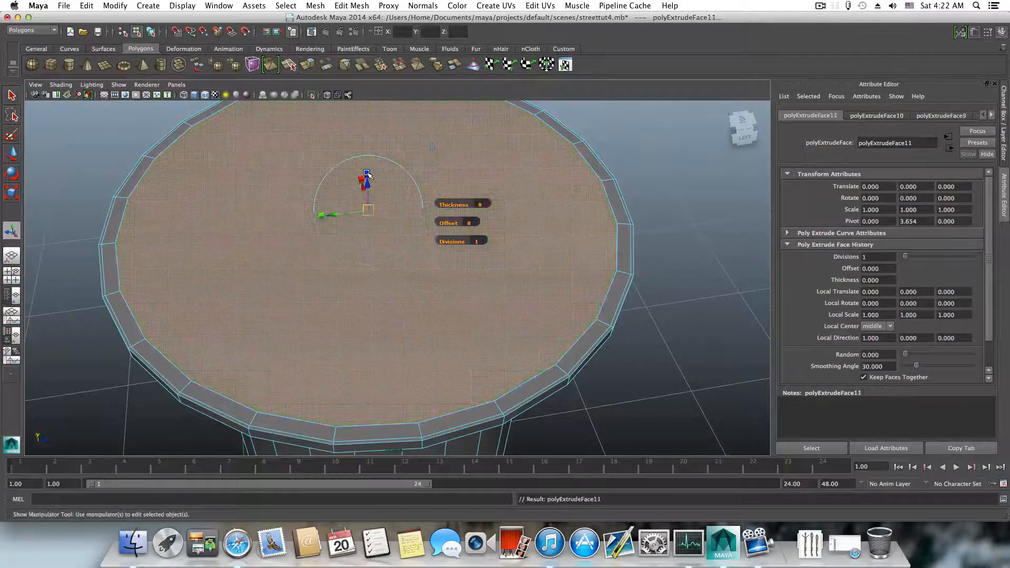
{"action": "left_click_drag", "start_coordinate": [368, 210], "coordinate": [367, 210]}
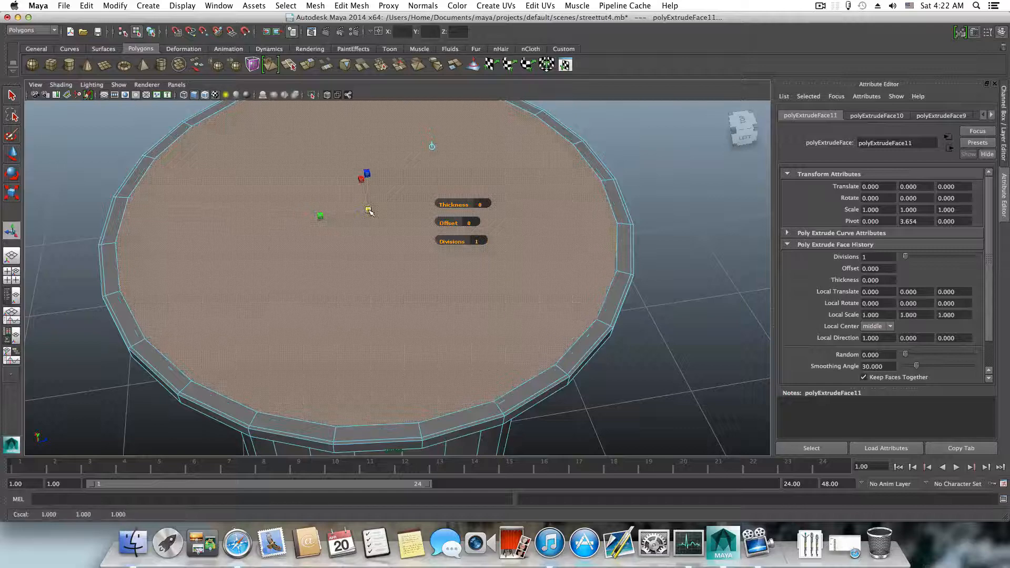
{"action": "mouse_move", "coordinate": [417, 273]}
{"action": "left_mouse_down", "text": "alt"}
{"action": "mouse_move", "coordinate": [491, 273]}
{"action": "mouse_move", "coordinate": [462, 295]}
{"action": "mouse_move", "coordinate": [424, 275]}
{"action": "left_mouse_up", "text": "alt"}
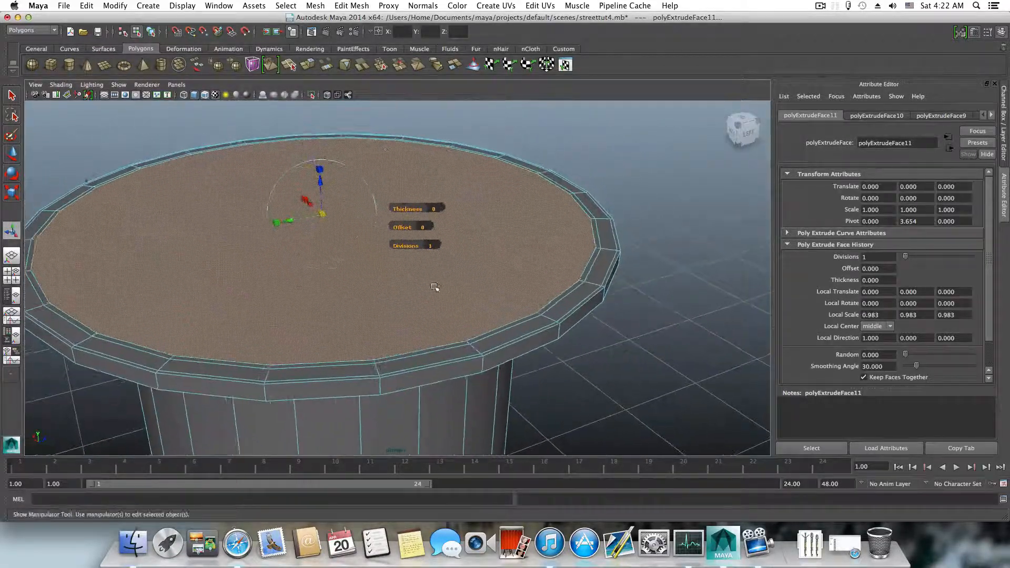
- Extrude the cap's inner top face upward three times in tiny increments, the first by 0.006 and the last by 0.003
{"action": "left_click", "coordinate": [308, 66]}
{"action": "left_click_drag", "start_coordinate": [321, 178], "coordinate": [350, 242]}
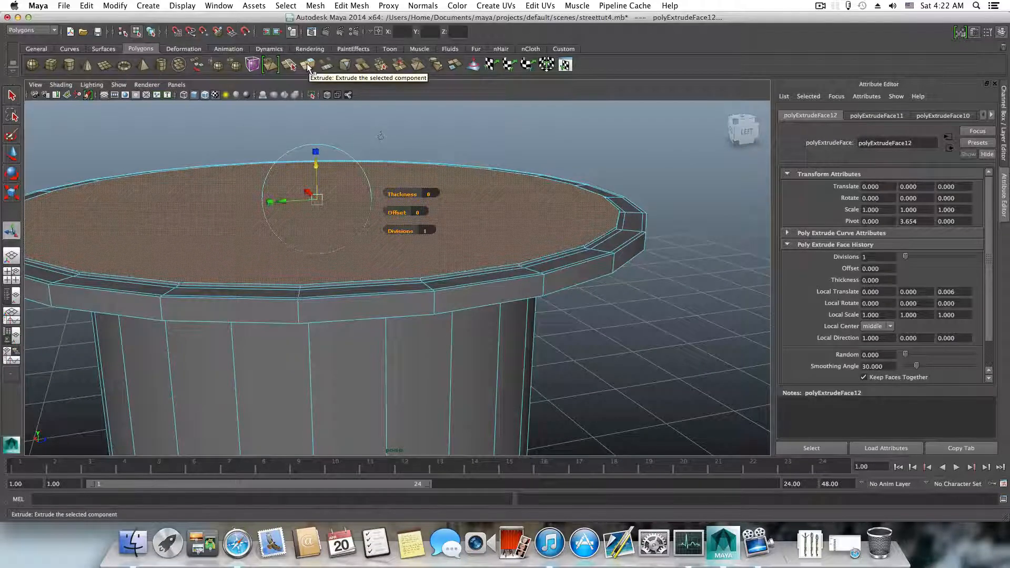
{"action": "left_click", "coordinate": [308, 66]}
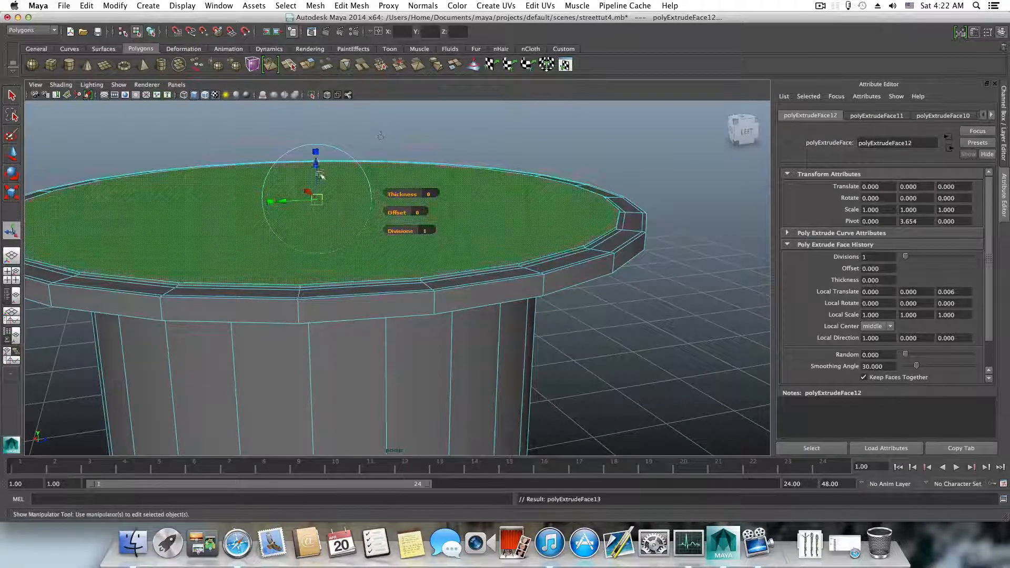
{"action": "left_click_drag", "start_coordinate": [314, 164], "coordinate": [317, 165]}
{"action": "left_click", "coordinate": [308, 66]}
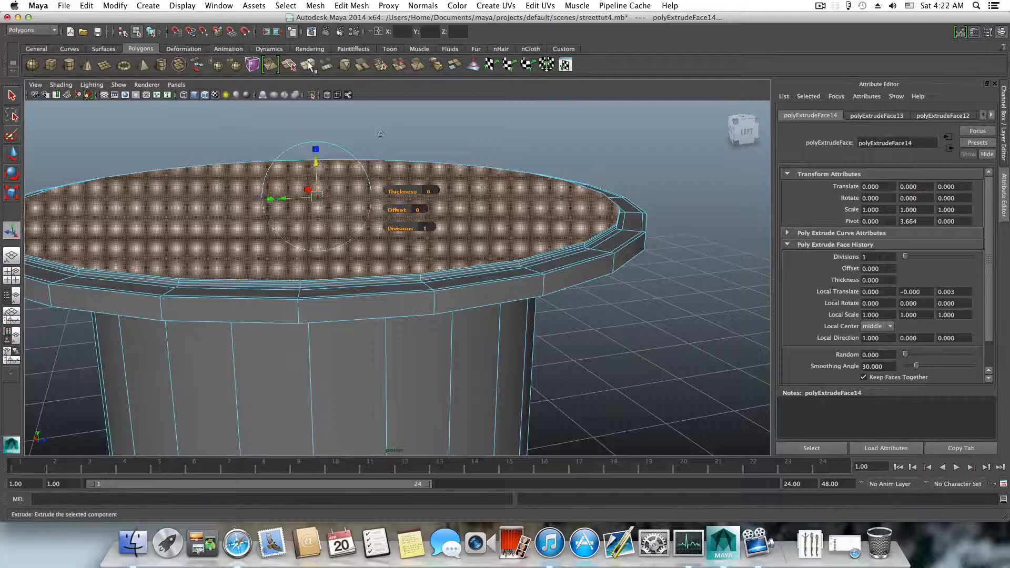
- Extrude the raised top face slightly outward, adjusting its local scale to 1.012
{"action": "left_click", "coordinate": [308, 66]}
{"action": "left_click", "coordinate": [315, 149]}
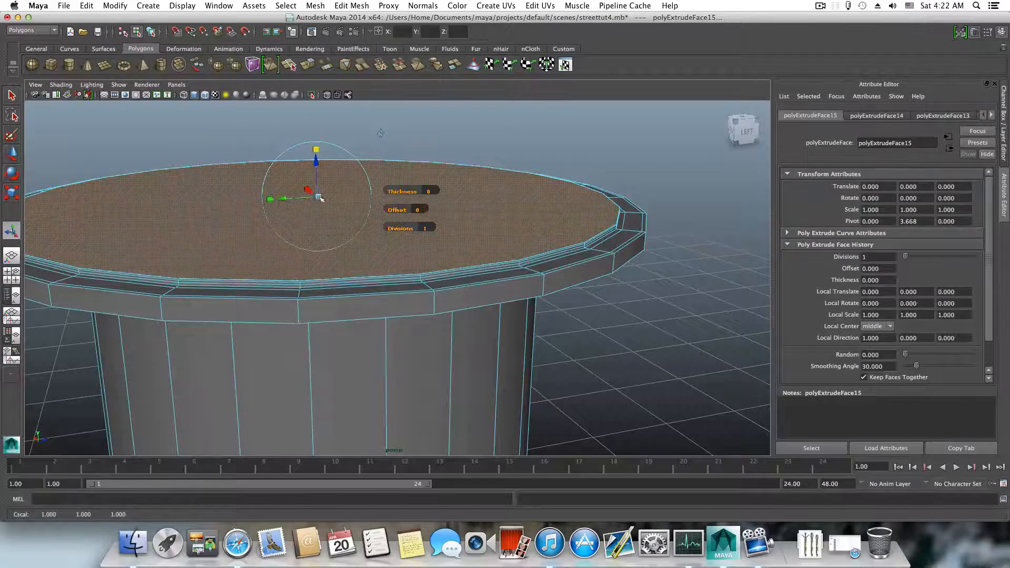
{"action": "left_click_drag", "start_coordinate": [321, 199], "coordinate": [352, 262]}
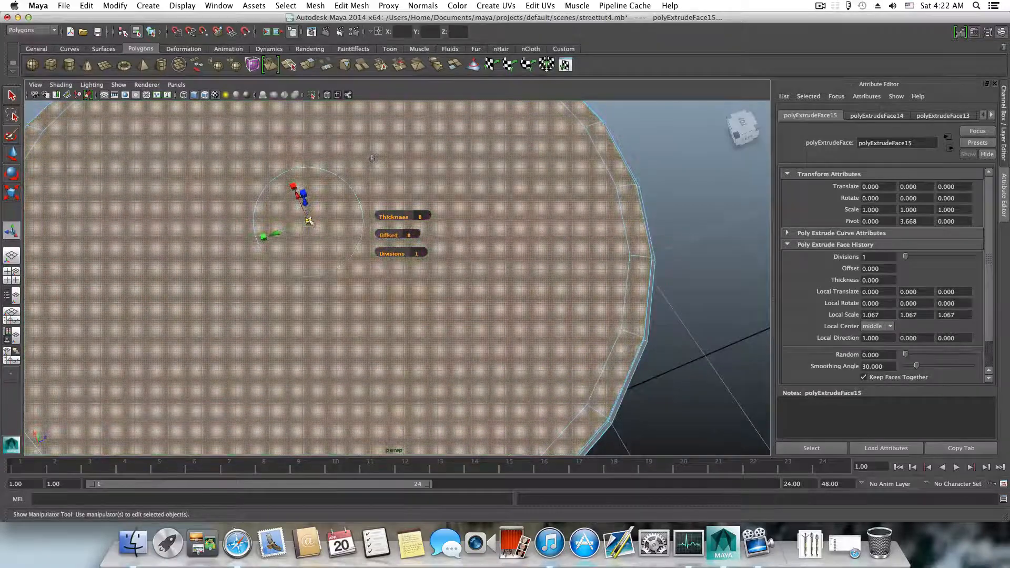
{"action": "left_click", "coordinate": [309, 221]}
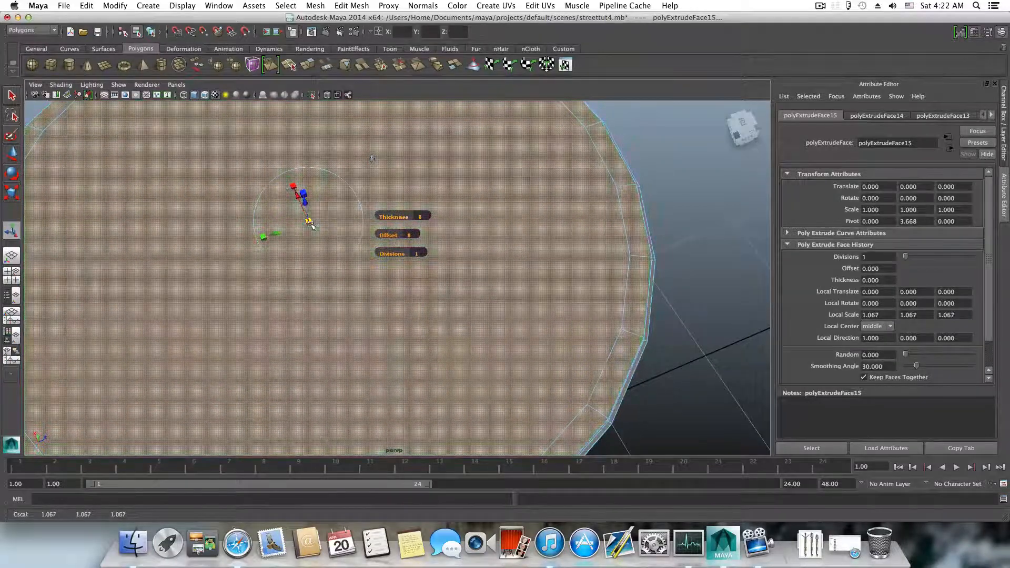
{"action": "left_click_drag", "start_coordinate": [309, 221], "coordinate": [313, 221]}
{"action": "left_click_drag", "start_coordinate": [361, 295], "coordinate": [329, 179], "text": "alt"}
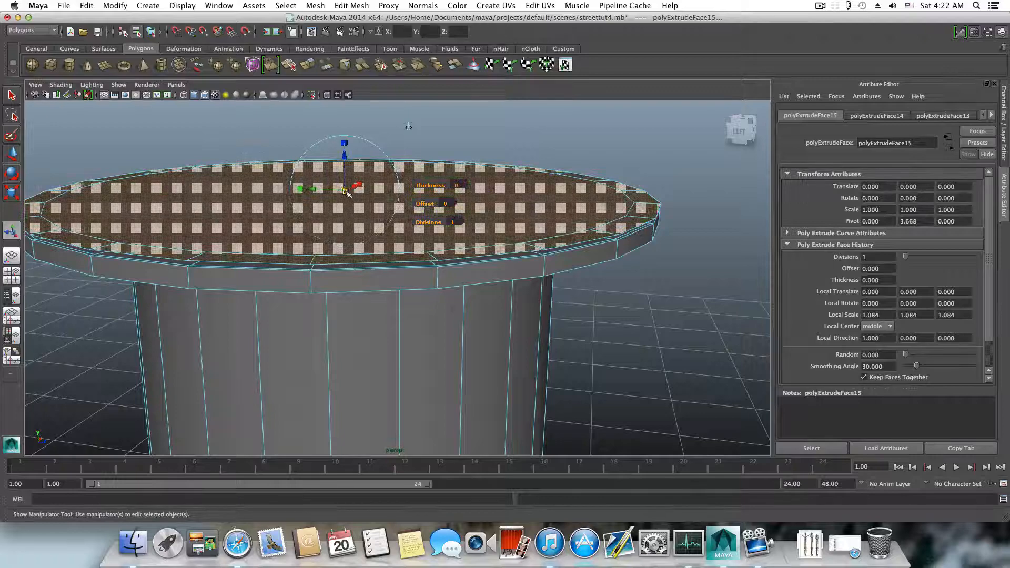
{"action": "left_click_drag", "start_coordinate": [347, 193], "coordinate": [427, 285]}
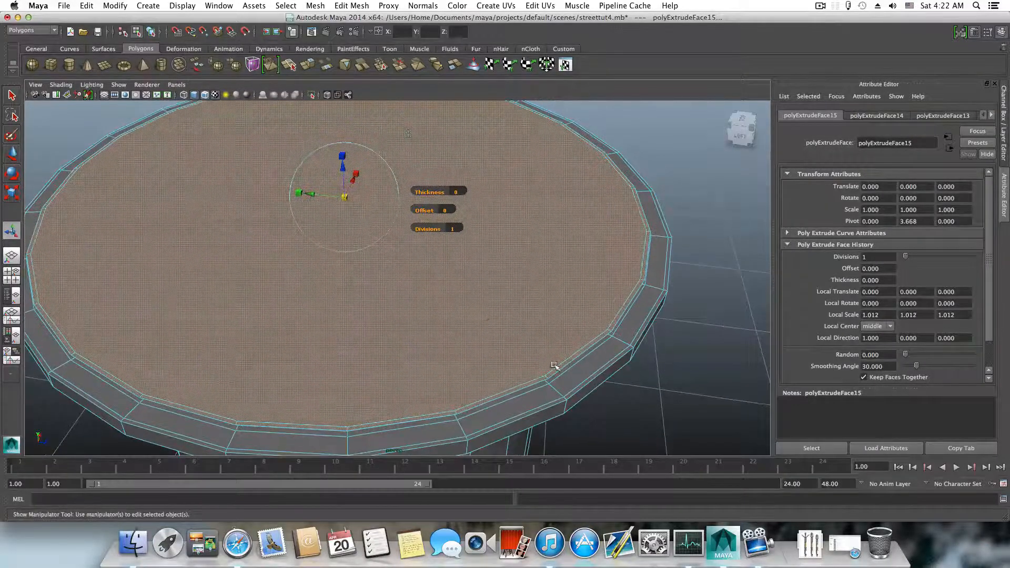
- Extrude the cap's top face outward again, scaling it to 1.051 so it widens toward the rim
{"action": "left_click_drag", "start_coordinate": [554, 366], "coordinate": [526, 314], "text": "alt"}
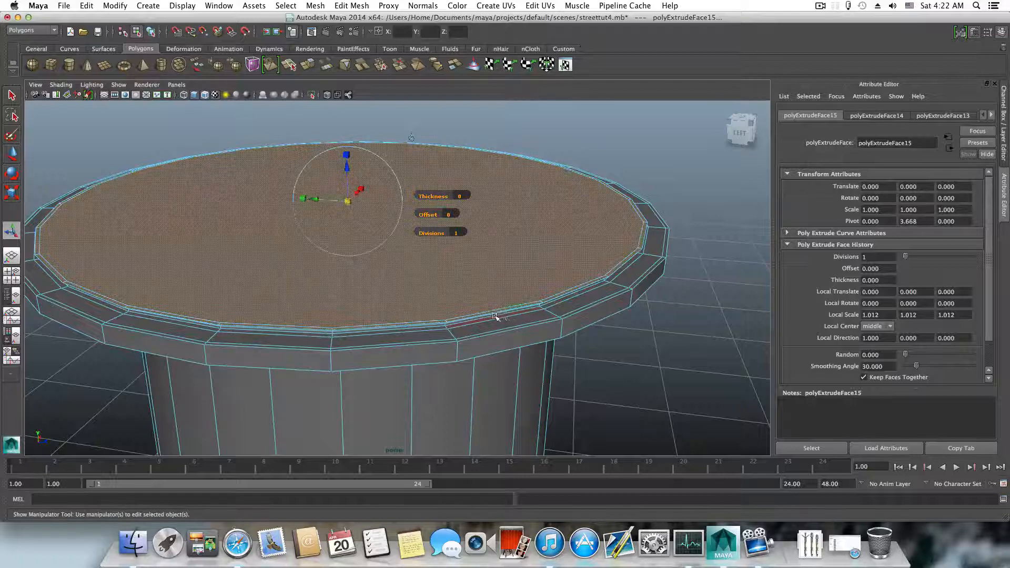
{"action": "key", "text": "ctrl+e"}
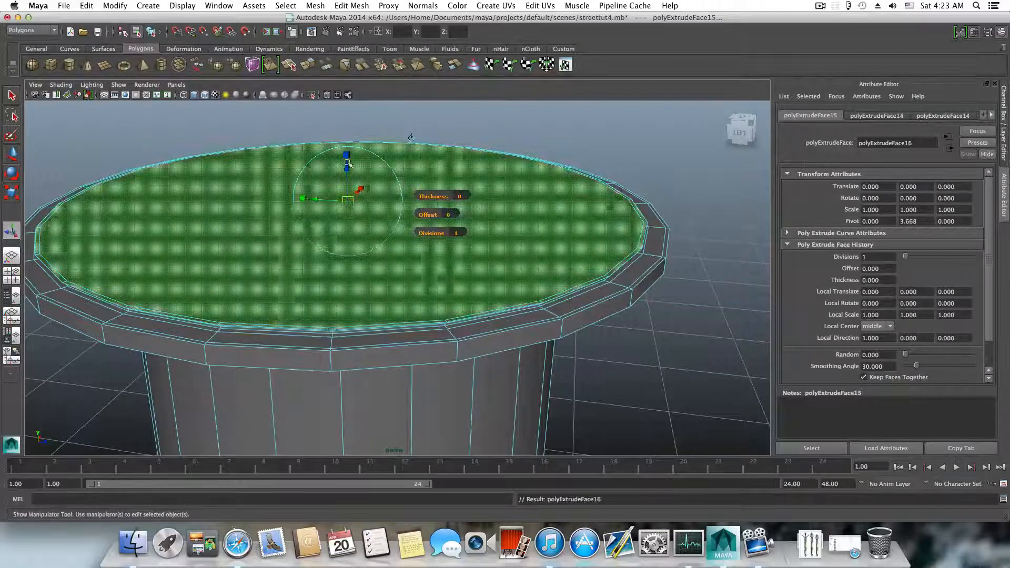
{"action": "left_click", "coordinate": [345, 155]}
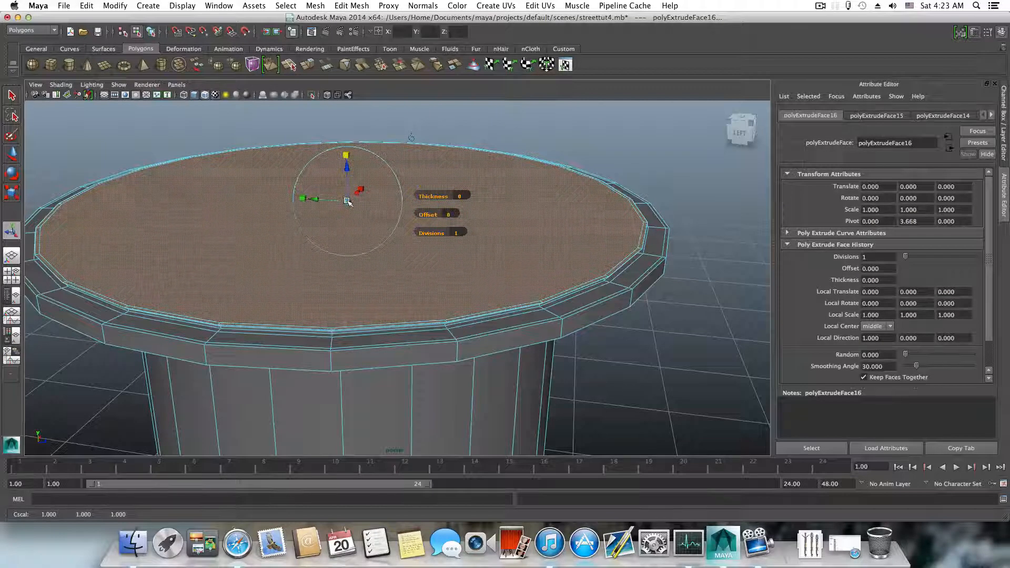
{"action": "left_click_drag", "start_coordinate": [348, 202], "coordinate": [349, 203]}
{"action": "scroll", "coordinate": [348, 202], "scroll_direction": "up", "scroll_amount": 3}
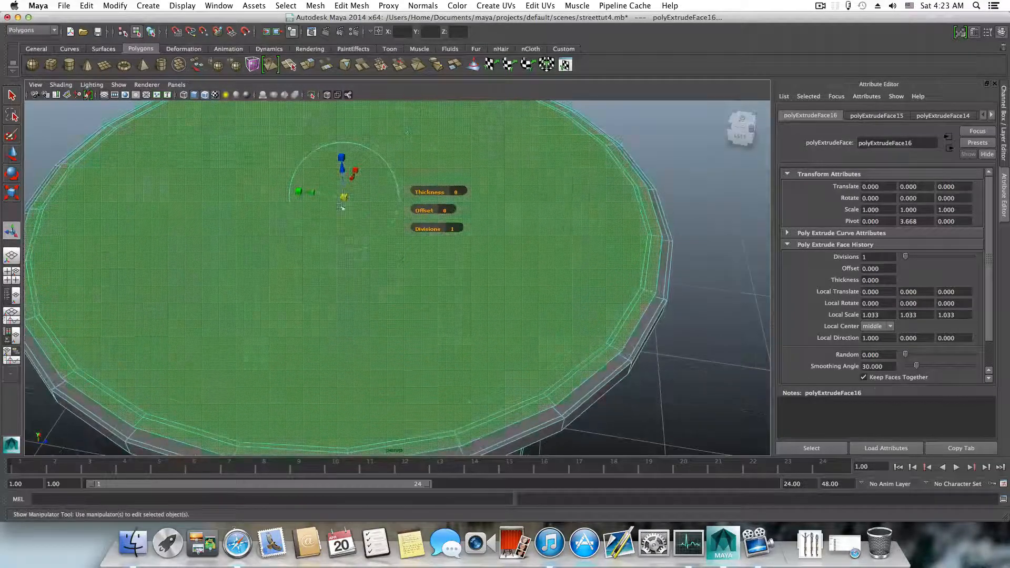
{"action": "left_click_drag", "start_coordinate": [343, 198], "coordinate": [346, 198]}
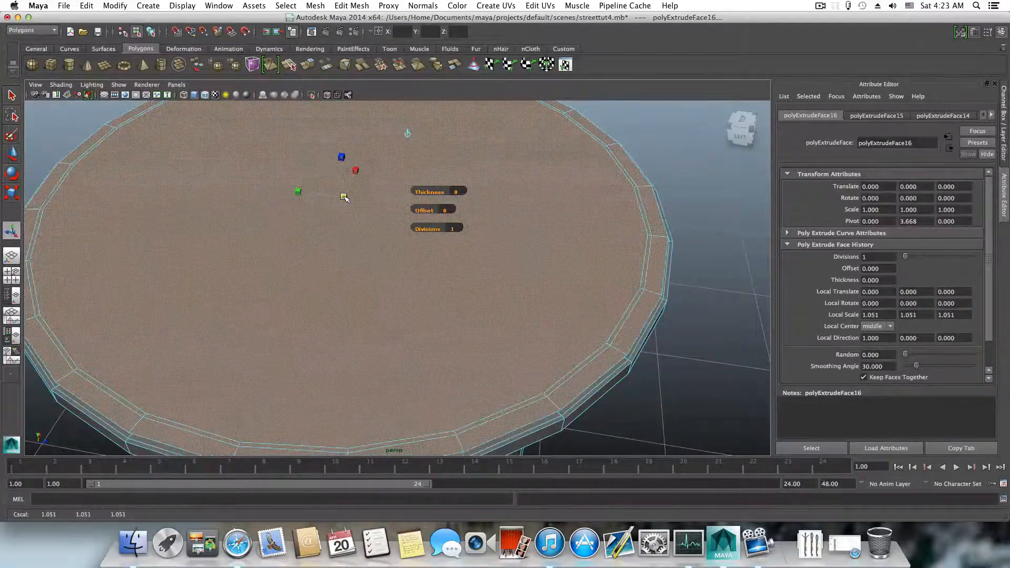
- Extrude the widened top face outward once more at 1.017 scale and check the cap from below
{"action": "left_click_drag", "start_coordinate": [405, 289], "coordinate": [396, 260], "text": "alt"}
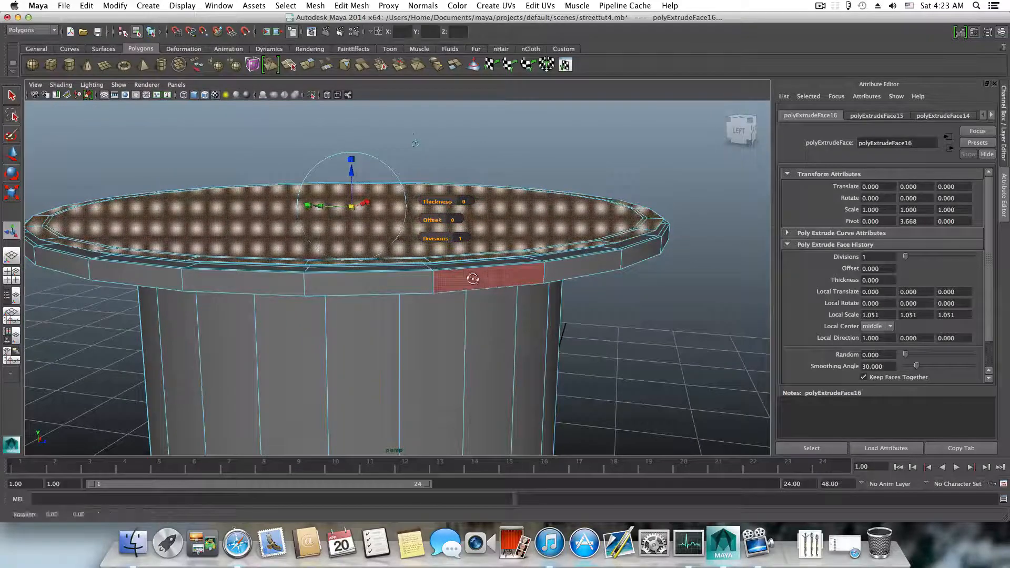
{"action": "left_click_drag", "start_coordinate": [471, 277], "coordinate": [472, 310], "text": "alt"}
{"action": "left_click", "coordinate": [312, 64]}
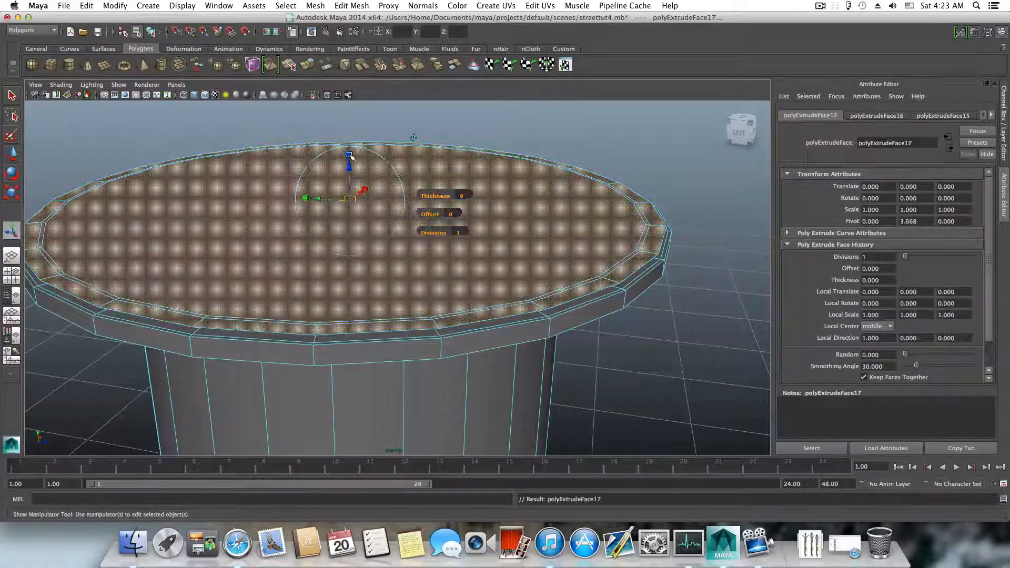
{"action": "left_click", "coordinate": [349, 154]}
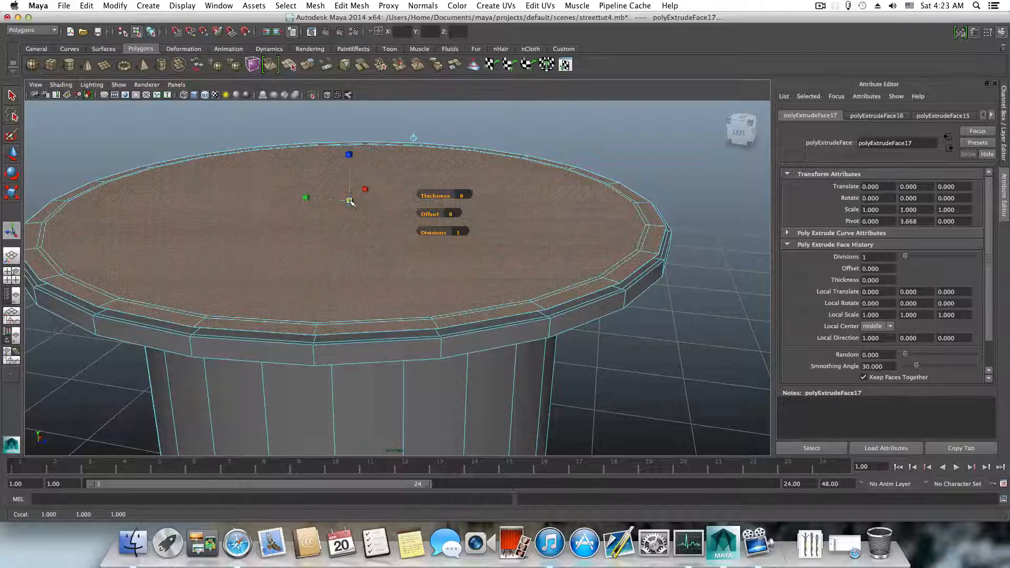
{"action": "left_click_drag", "start_coordinate": [351, 200], "coordinate": [314, 173]}
{"action": "middle_click_drag", "start_coordinate": [327, 219], "coordinate": [330, 275], "text": "alt"}
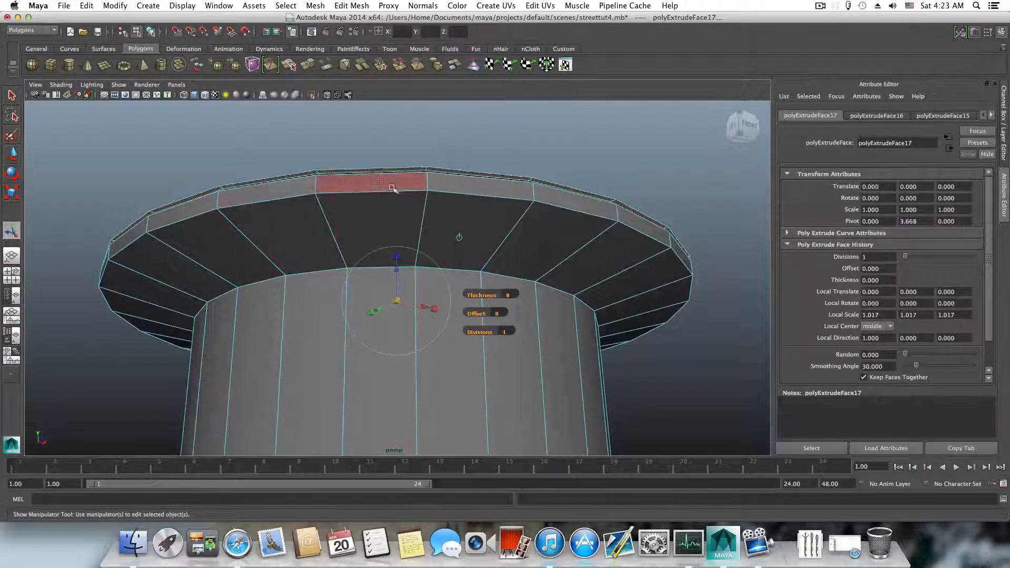
{"action": "left_click_drag", "start_coordinate": [429, 229], "coordinate": [413, 255], "text": "alt"}
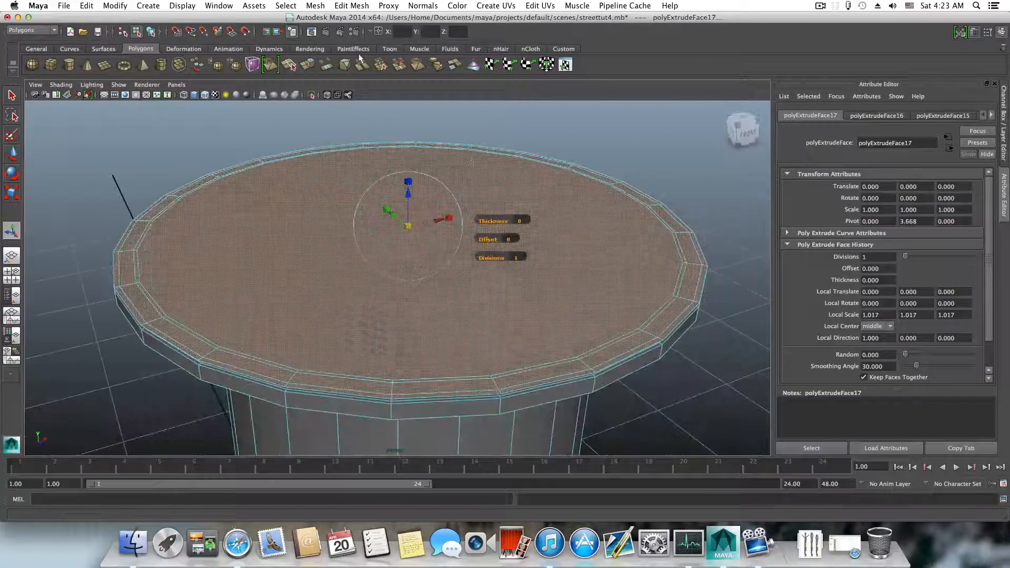
- Extrude the cap's top face slightly upward, and extrude it again by 0.191 to raise a thick upper band
{"action": "left_click", "coordinate": [315, 63]}
{"action": "left_click_drag", "start_coordinate": [410, 192], "coordinate": [408, 135]}
{"action": "left_click", "coordinate": [315, 64]}
{"action": "scroll", "coordinate": [496, 260], "scroll_direction": "down", "scroll_amount": 5}
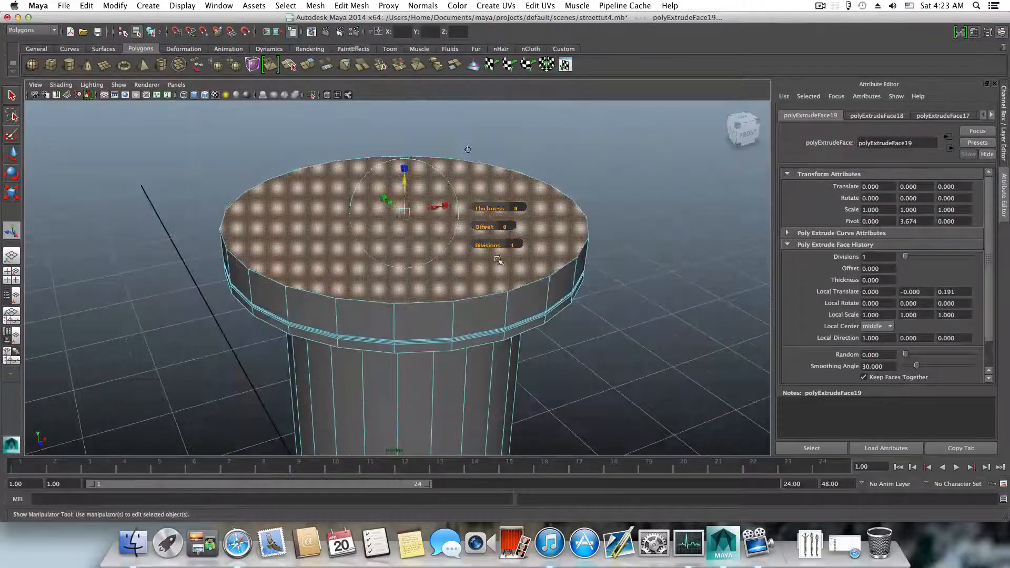
- Extrude the cap's top face upward with an inward taper, and extrude it again by 0.068 at 0.967 scale
{"action": "left_click", "coordinate": [310, 64]}
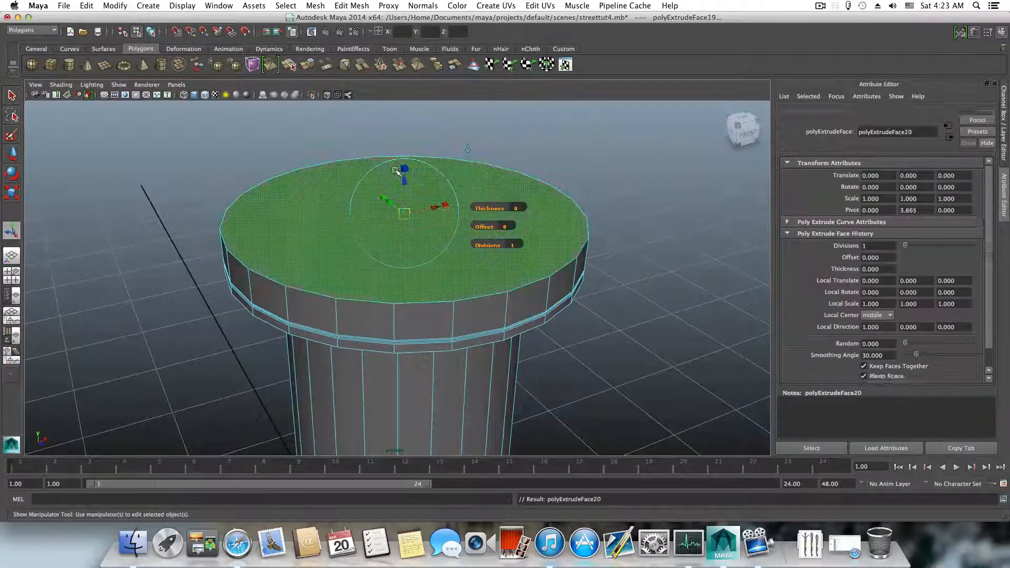
{"action": "mouse_move", "coordinate": [404, 183]}
{"action": "left_mouse_down"}
{"action": "mouse_move", "coordinate": [405, 156]}
{"action": "mouse_move", "coordinate": [406, 238]}
{"action": "mouse_move", "coordinate": [398, 165]}
{"action": "left_mouse_up"}
{"action": "left_click", "coordinate": [405, 191]}
{"action": "key", "text": "ctrl+e"}
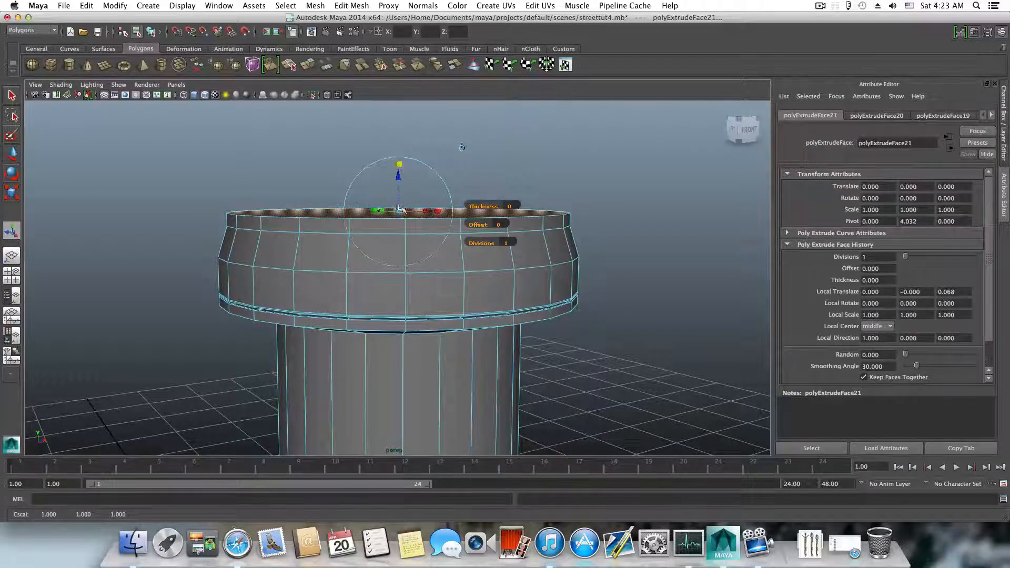
{"action": "left_click_drag", "start_coordinate": [401, 209], "coordinate": [399, 213]}
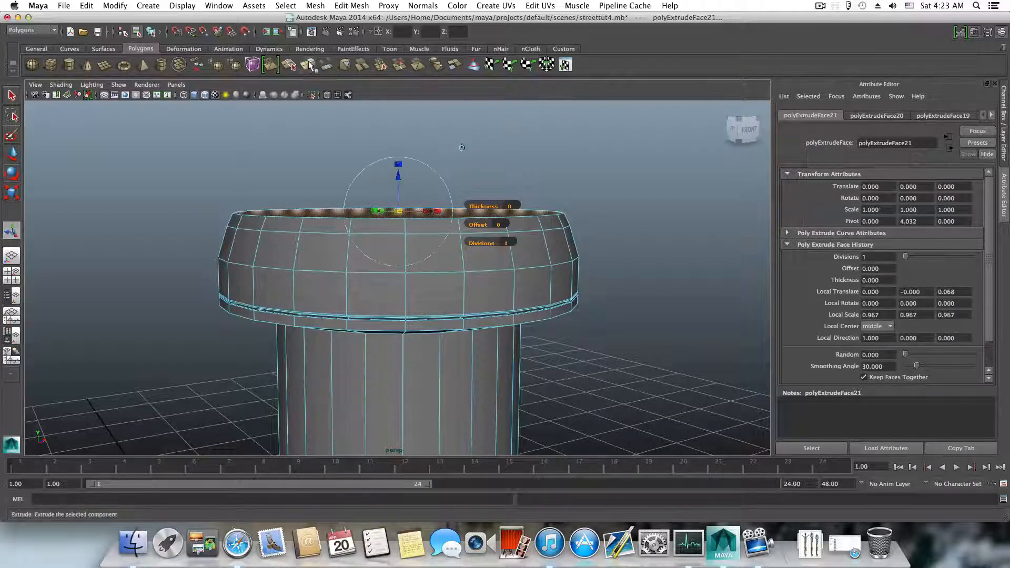
- Extrude the cap's top face slightly straight up, and extrude it again by 0.118 at 0.900 scale to curve the cap inward
{"action": "left_click", "coordinate": [345, 65]}
{"action": "left_click_drag", "start_coordinate": [397, 176], "coordinate": [398, 162]}
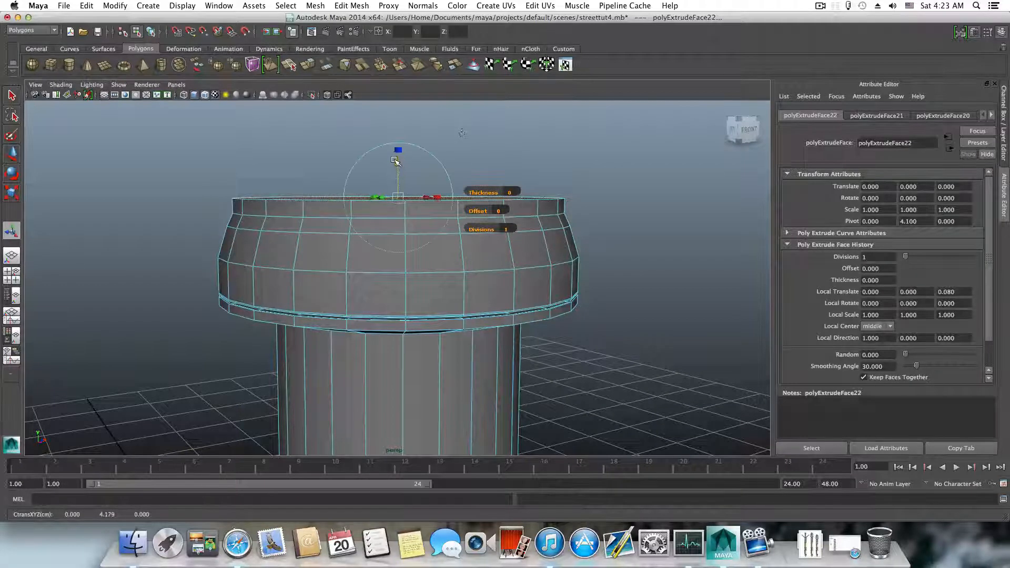
{"action": "left_click_drag", "start_coordinate": [398, 199], "coordinate": [398, 157]}
{"action": "left_click", "coordinate": [312, 63]}
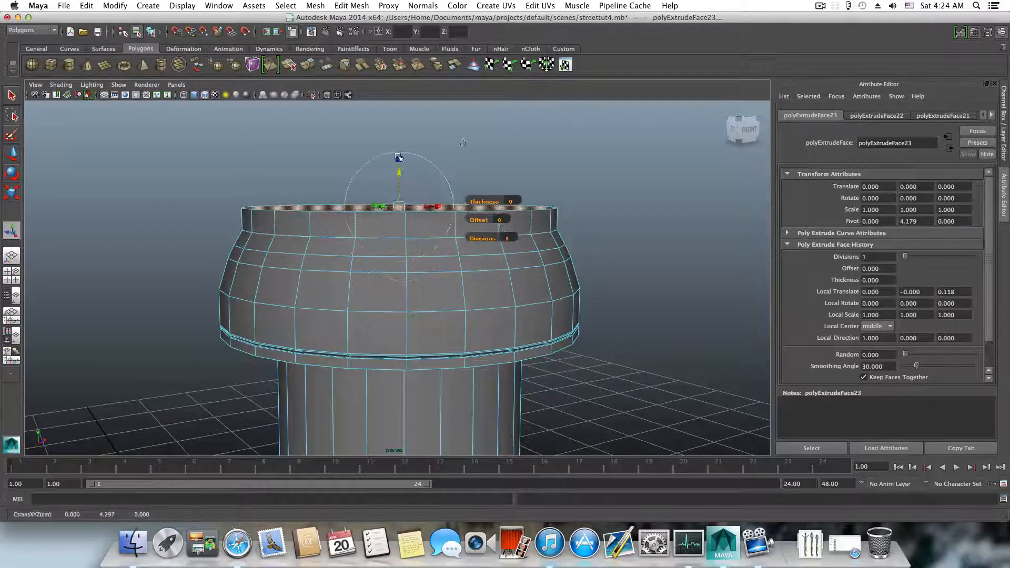
{"action": "left_click", "coordinate": [398, 157]}
{"action": "left_click_drag", "start_coordinate": [400, 206], "coordinate": [398, 209]}
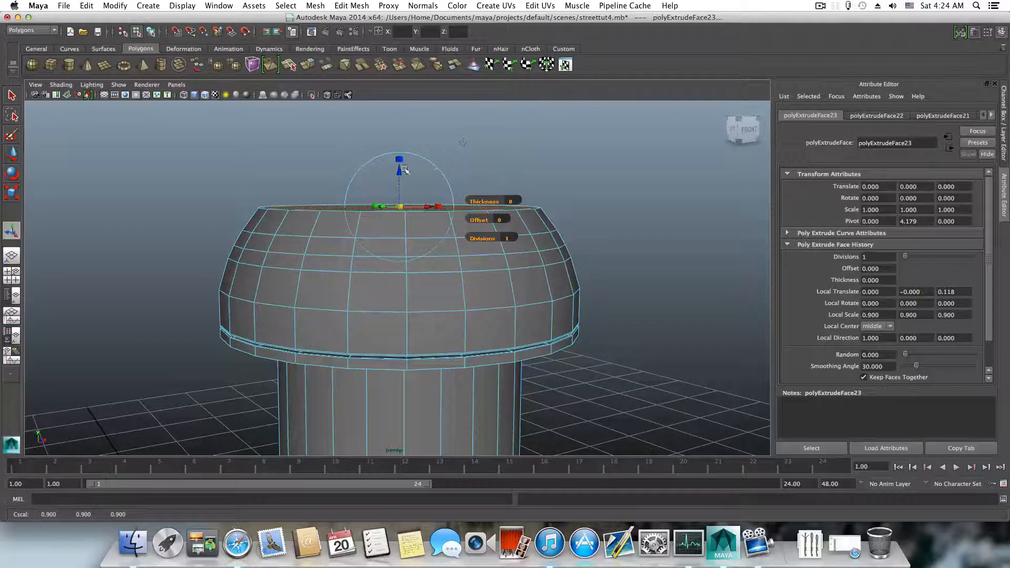
- Extrude the top face by 0.082 at 0.886 scale, and again by 0.131 at 0.717 scale to round the cap into a dome
{"action": "key", "text": "ctrl+e"}
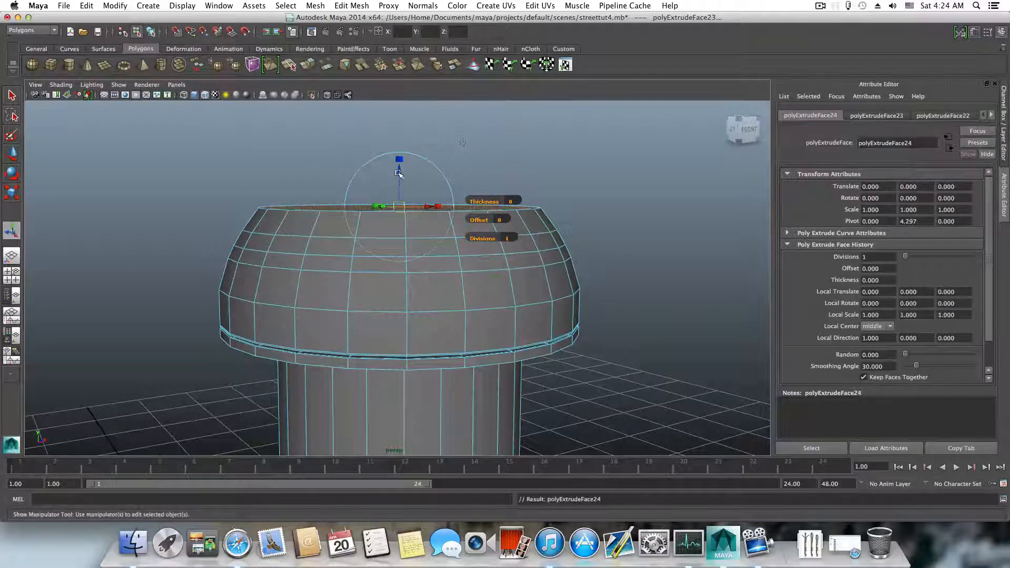
{"action": "left_click_drag", "start_coordinate": [398, 173], "coordinate": [398, 159]}
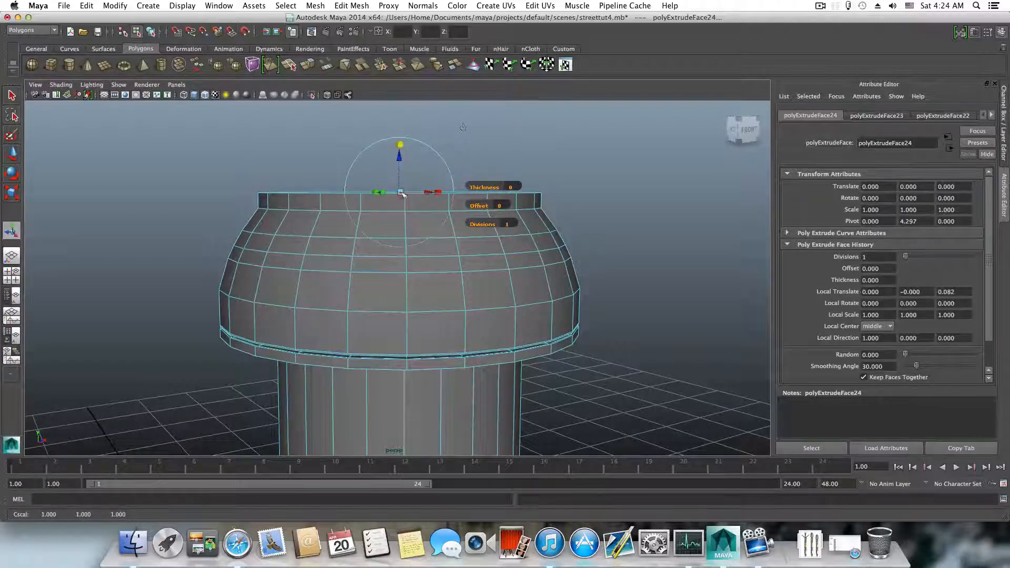
{"action": "left_click_drag", "start_coordinate": [401, 194], "coordinate": [400, 194]}
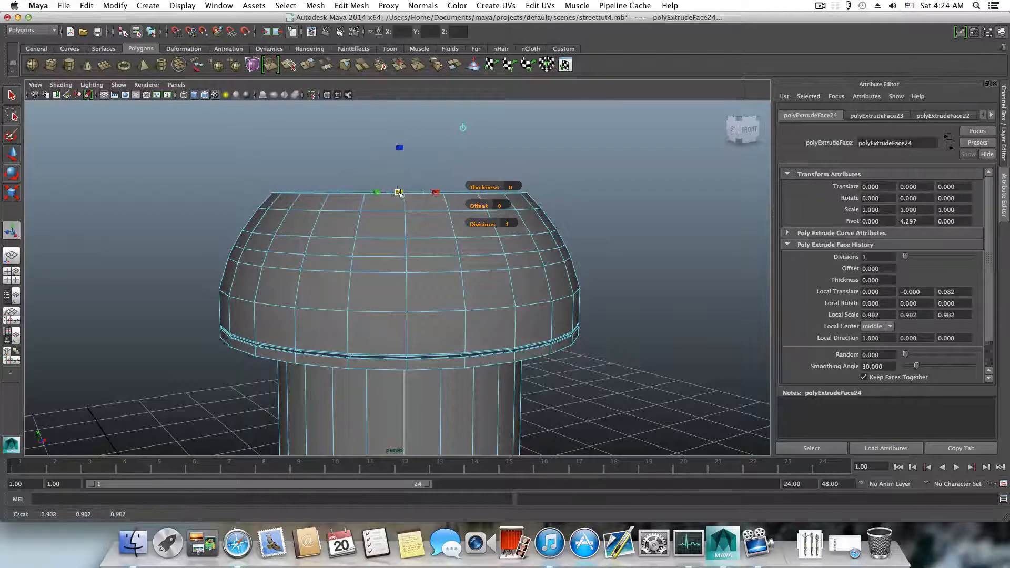
{"action": "key", "text": "ctrl+e"}
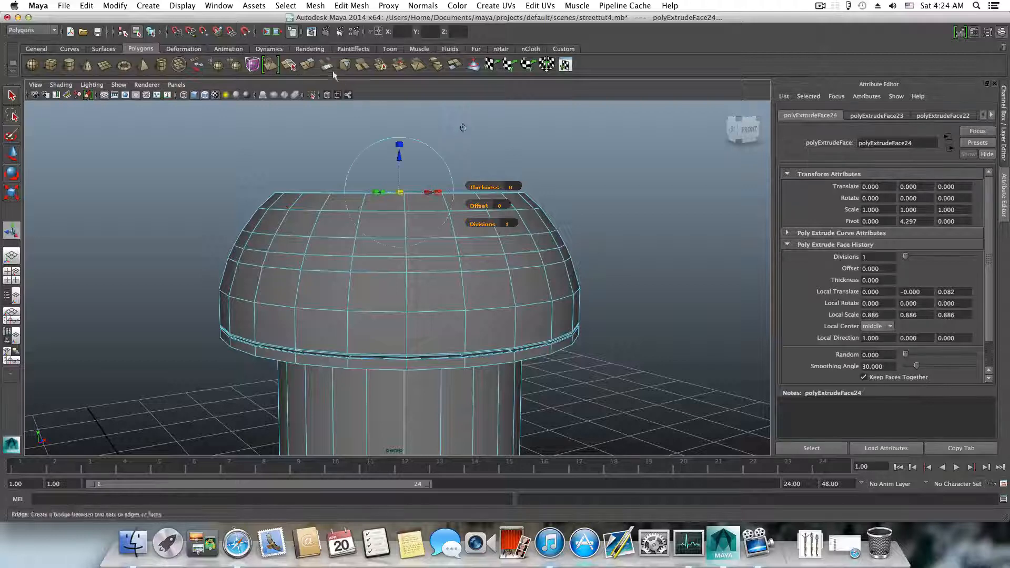
{"action": "mouse_move", "coordinate": [399, 159]}
{"action": "left_mouse_down"}
{"action": "mouse_move", "coordinate": [398, 143]}
{"action": "mouse_move", "coordinate": [391, 171]}
{"action": "left_mouse_up"}
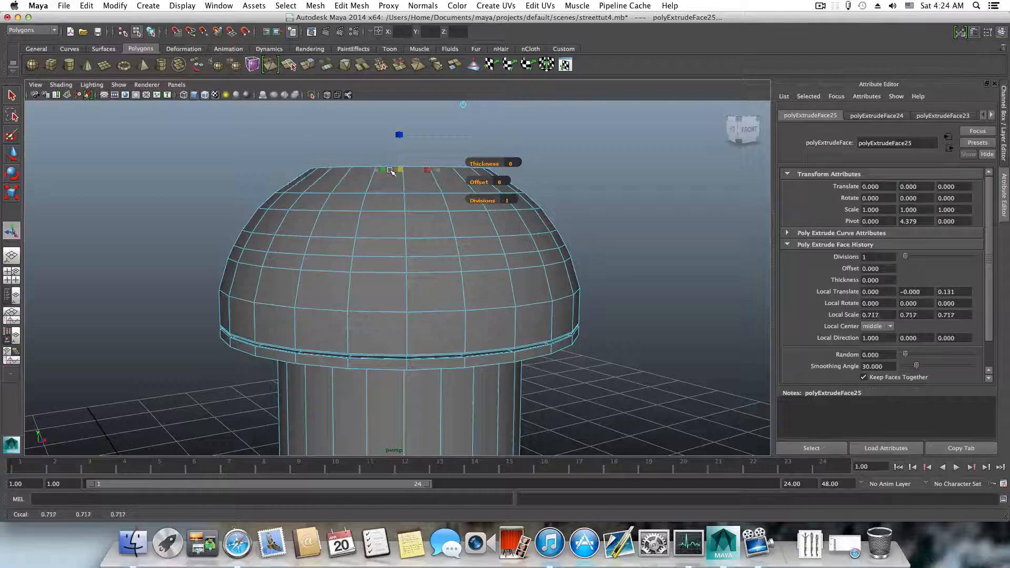
- Extrude the dome's top face up by 0.096 and shrink it to 0.550 scale, leaving a small flat disc
{"action": "left_click_drag", "start_coordinate": [387, 225], "coordinate": [402, 289], "text": "alt"}
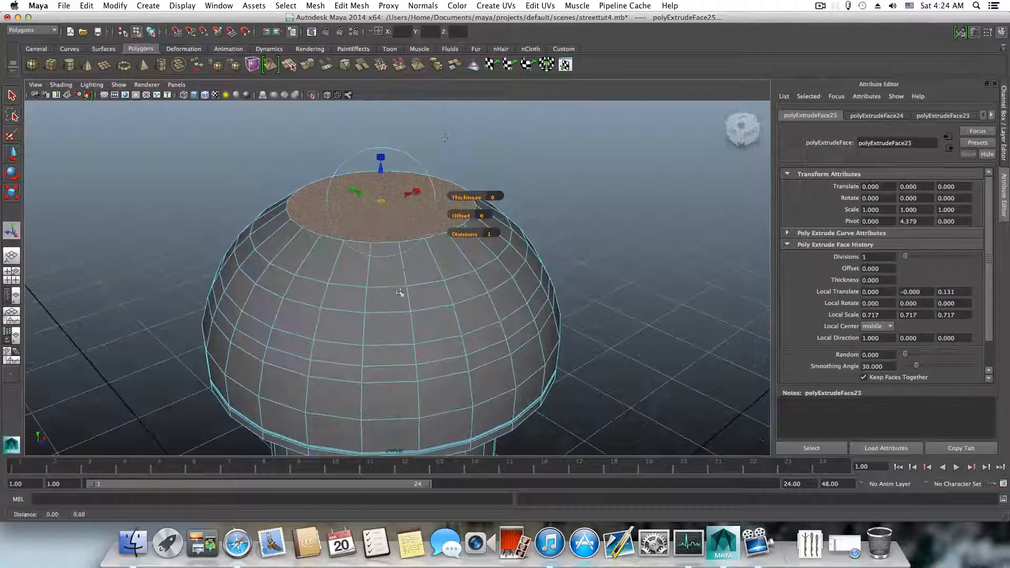
{"action": "left_click", "coordinate": [315, 67]}
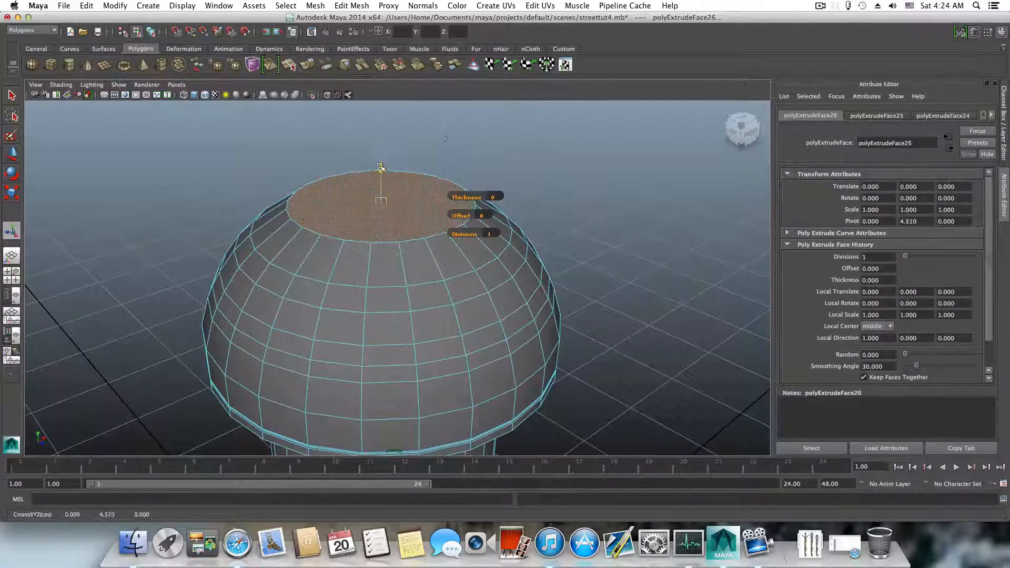
{"action": "mouse_move", "coordinate": [379, 170]}
{"action": "left_mouse_down"}
{"action": "mouse_move", "coordinate": [378, 146]}
{"action": "mouse_move", "coordinate": [364, 184]}
{"action": "mouse_move", "coordinate": [372, 197]}
{"action": "mouse_move", "coordinate": [366, 166]}
{"action": "mouse_move", "coordinate": [395, 159]}
{"action": "left_mouse_up"}
{"action": "left_click_drag", "start_coordinate": [402, 196], "coordinate": [405, 246], "text": "alt"}
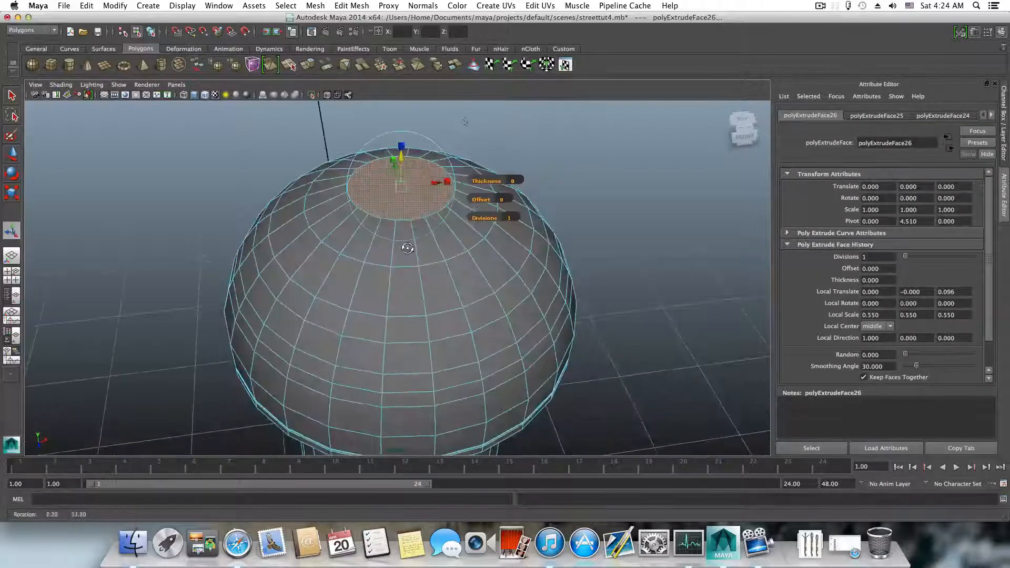
- Inset the dome's small top disc twice with in-place extrusions scaled to 0.967 and 0.933
{"action": "middle_click_drag", "start_coordinate": [405, 246], "coordinate": [406, 271], "text": "alt"}
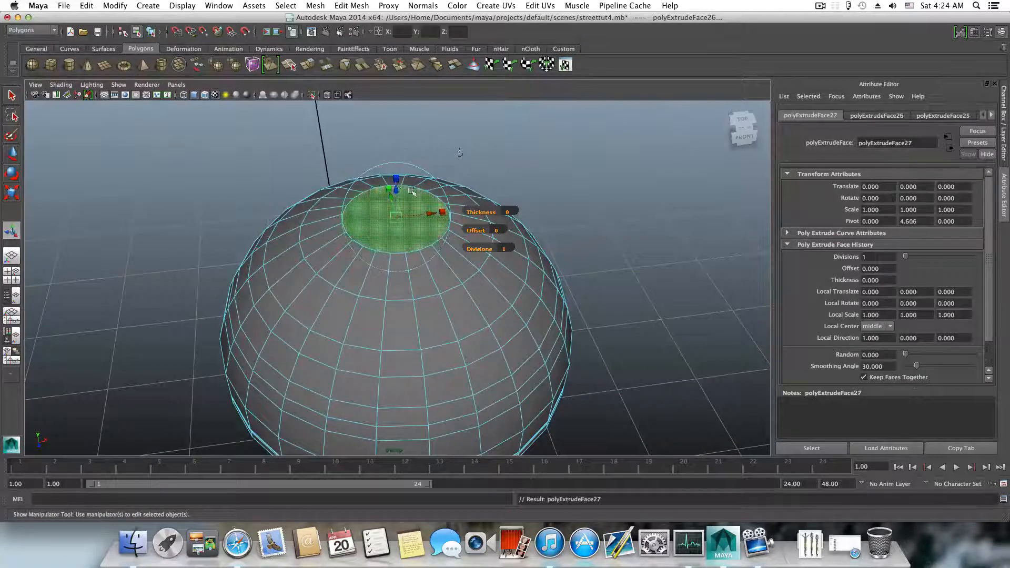
{"action": "left_click", "coordinate": [396, 215]}
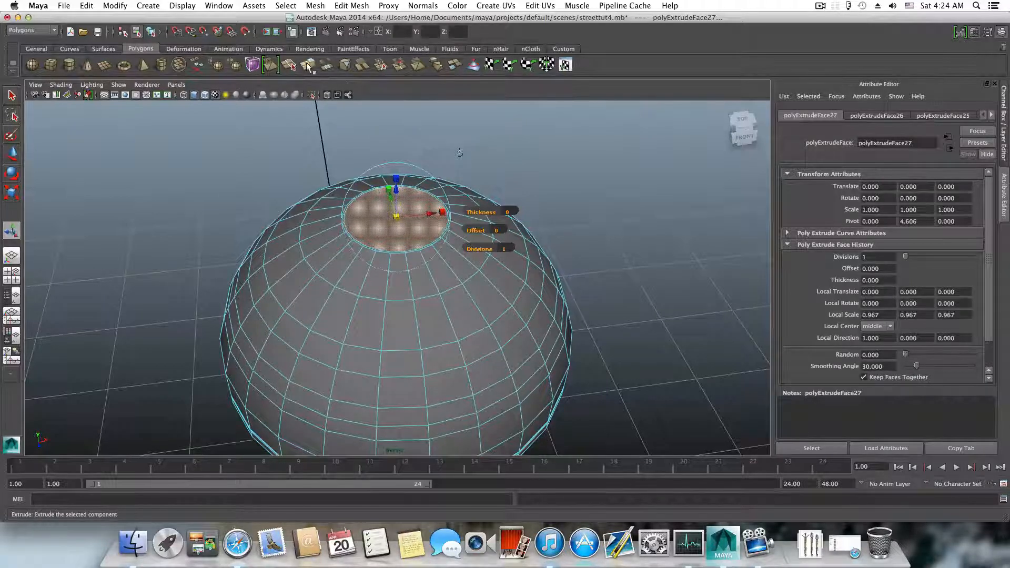
{"action": "left_click", "coordinate": [307, 63]}
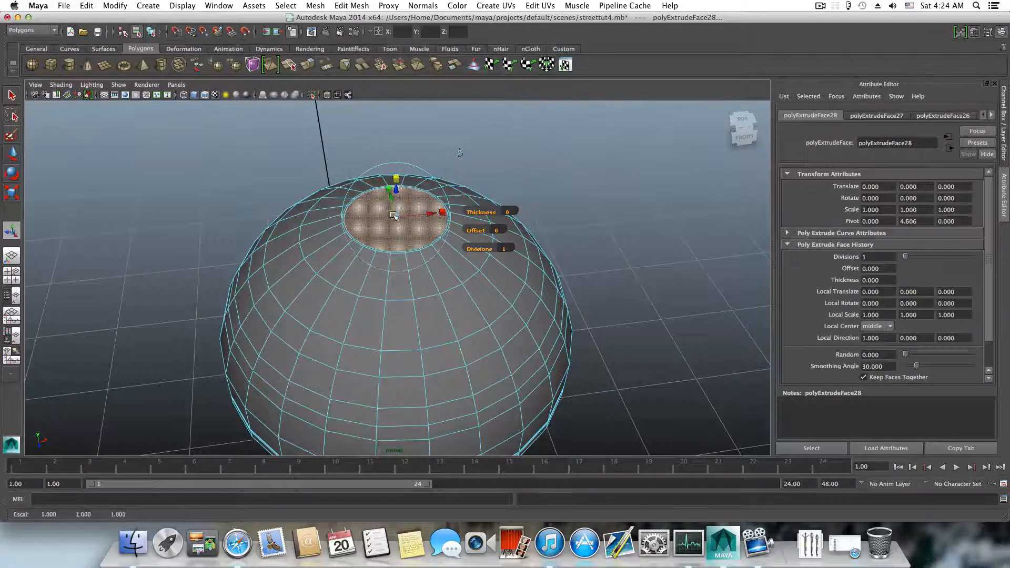
{"action": "left_click_drag", "start_coordinate": [395, 216], "coordinate": [394, 217]}
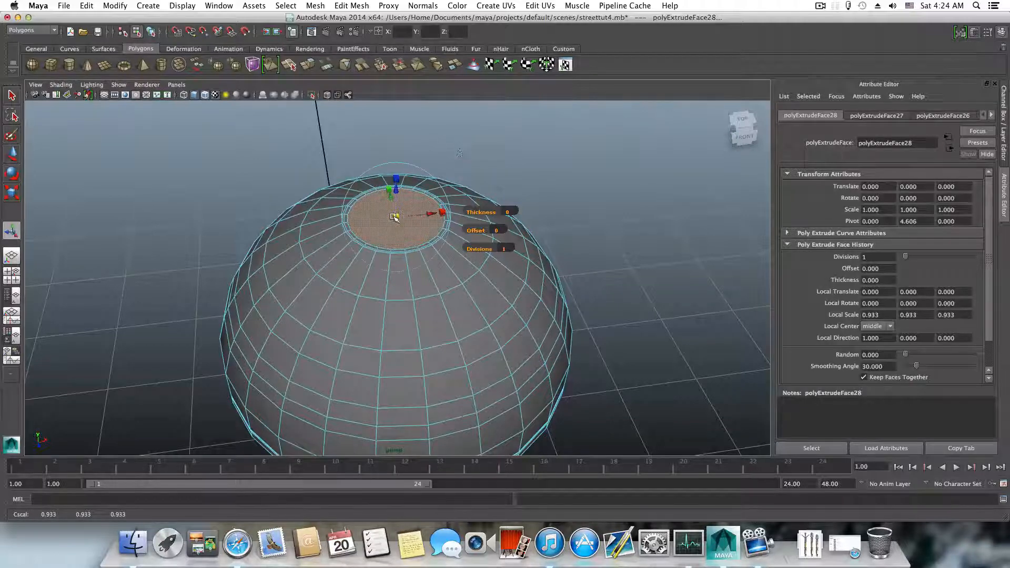
- Extrude the inset disc in place once more and scale it to 0.983 for a thin inner edge ring
{"action": "left_click", "coordinate": [307, 63]}
{"action": "left_click", "coordinate": [397, 213]}
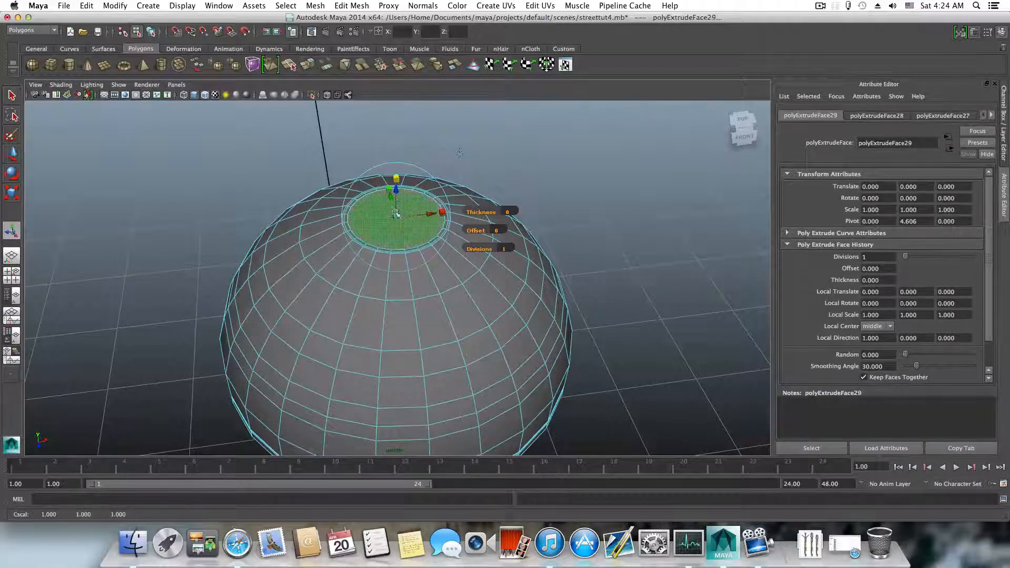
{"action": "right_click_drag", "start_coordinate": [372, 228], "coordinate": [505, 258], "text": "alt"}
{"action": "middle_click_drag", "start_coordinate": [427, 233], "coordinate": [421, 287], "text": "alt"}
{"action": "right_click_drag", "start_coordinate": [421, 286], "coordinate": [579, 325], "text": "alt"}
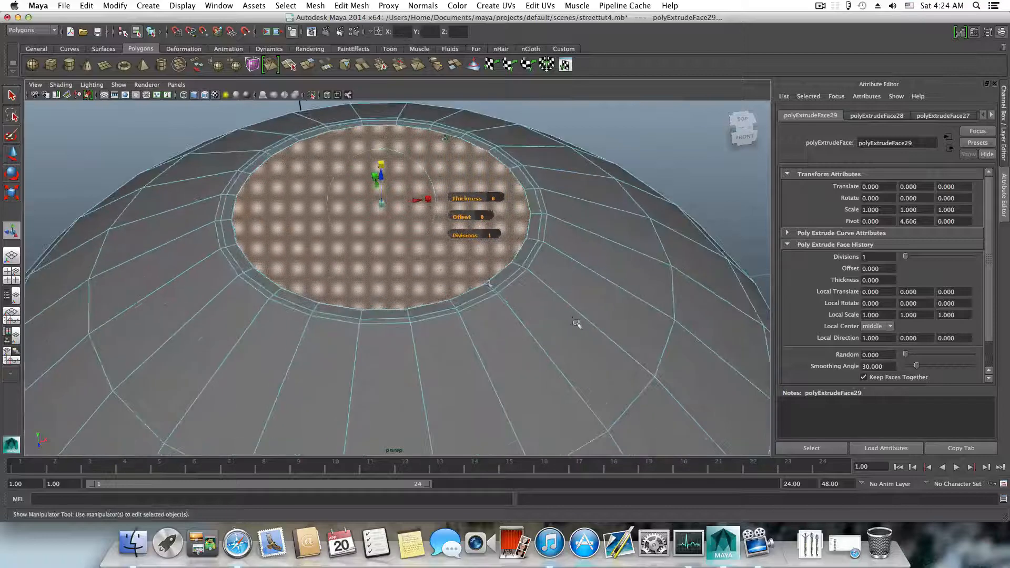
{"action": "middle_click_drag", "start_coordinate": [491, 277], "coordinate": [491, 310], "text": "alt"}
{"action": "right_click_drag", "start_coordinate": [490, 311], "coordinate": [514, 311], "text": "alt"}
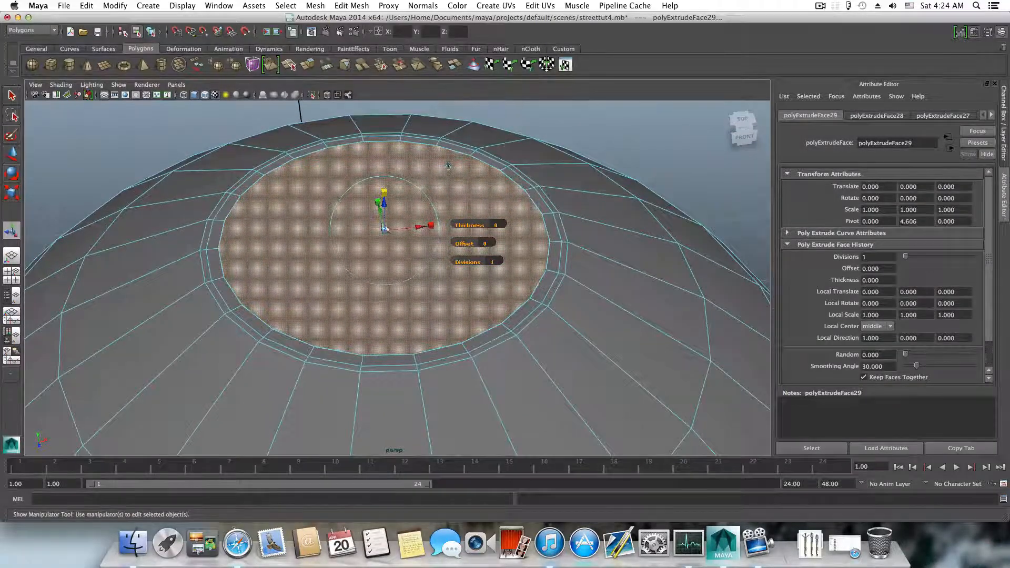
{"action": "left_click_drag", "start_coordinate": [385, 231], "coordinate": [385, 230]}
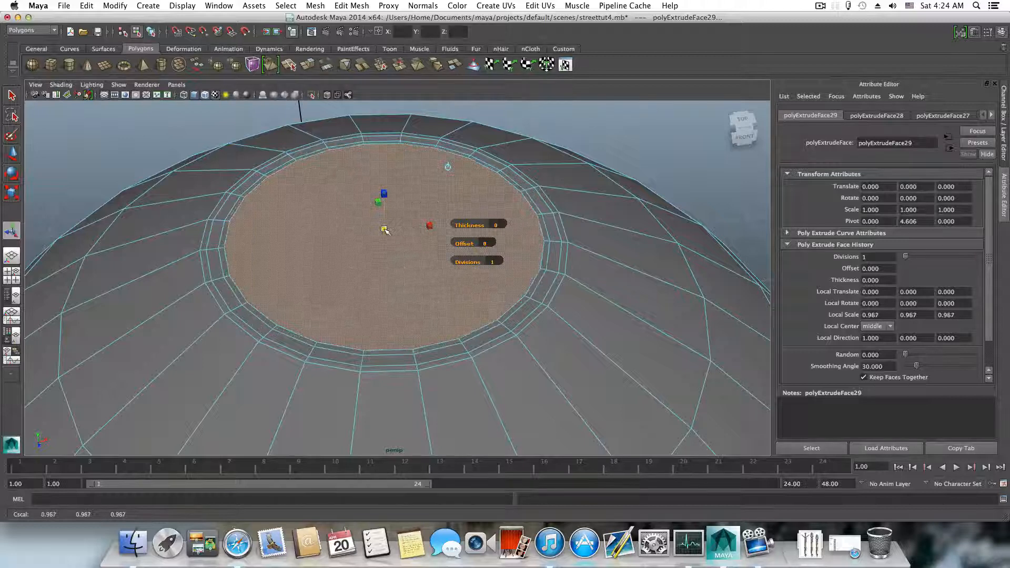
- Extrude the disc down by 0.005, and extrude it down again by 0.067 to sink a round recess into the dome
{"action": "key", "text": "ctrl+e"}
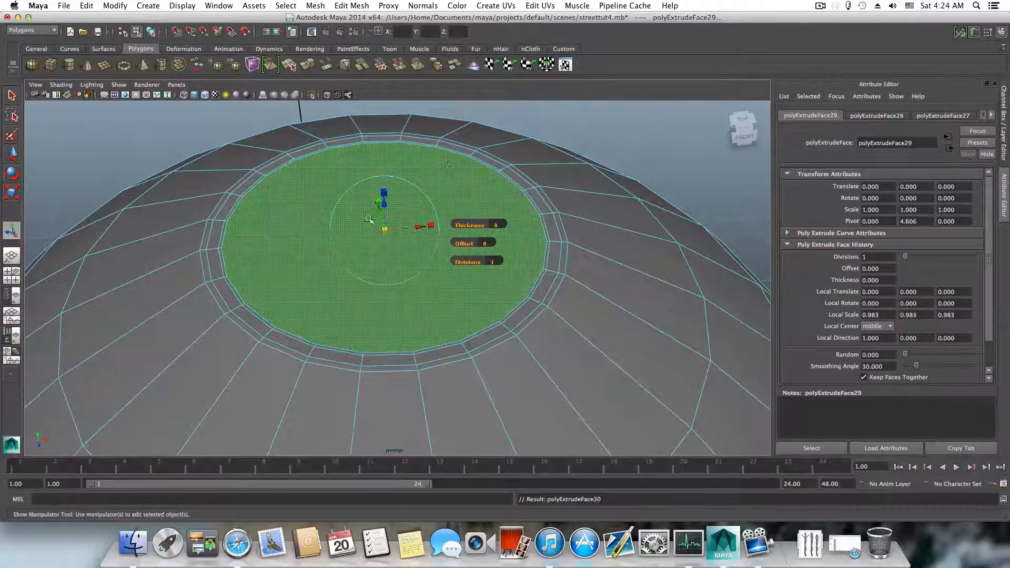
{"action": "left_click", "coordinate": [384, 231]}
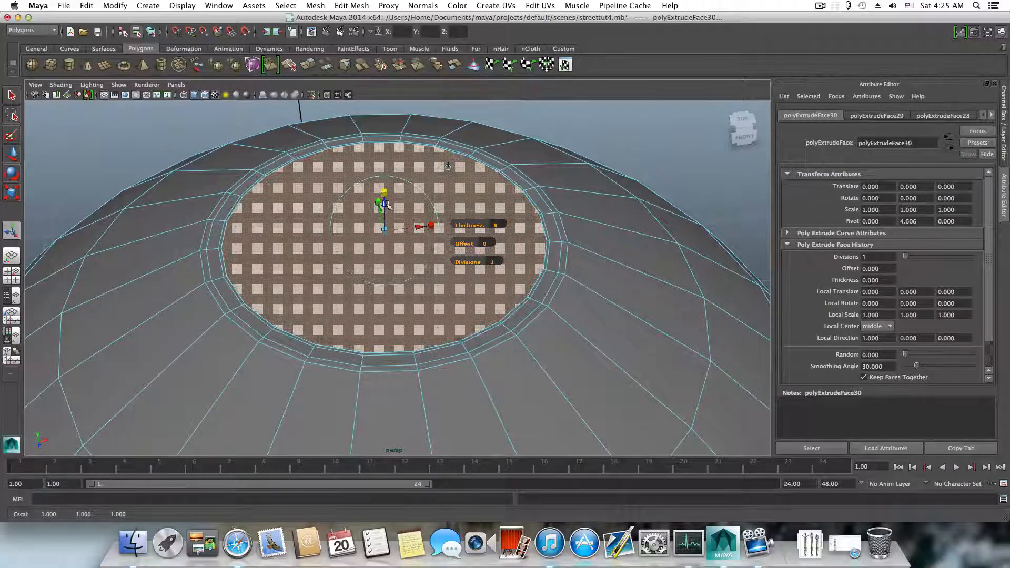
{"action": "mouse_move", "coordinate": [384, 202]}
{"action": "left_mouse_down"}
{"action": "mouse_move", "coordinate": [387, 220]}
{"action": "mouse_move", "coordinate": [387, 206]}
{"action": "left_mouse_up"}
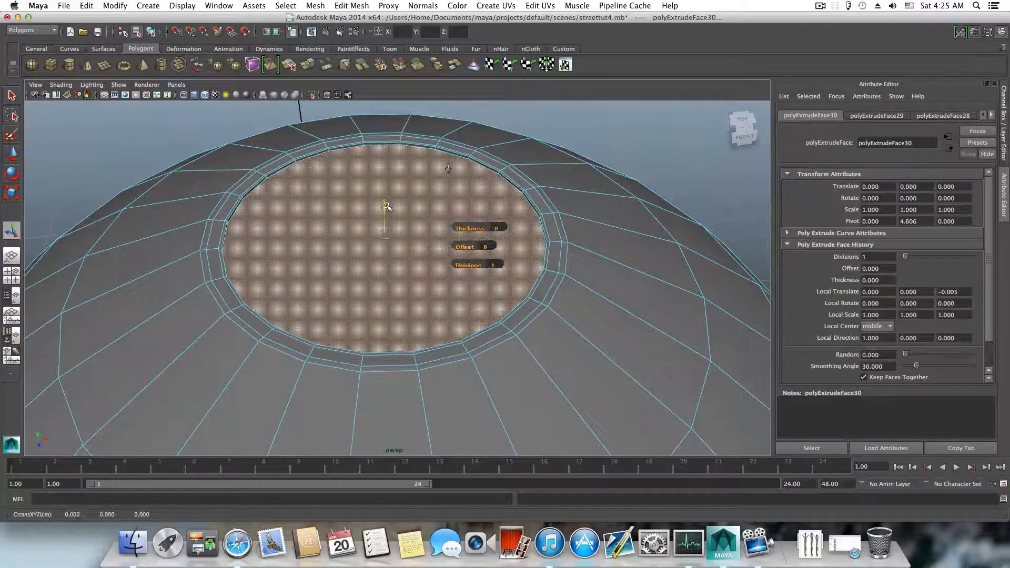
{"action": "key", "text": "ctrl+e"}
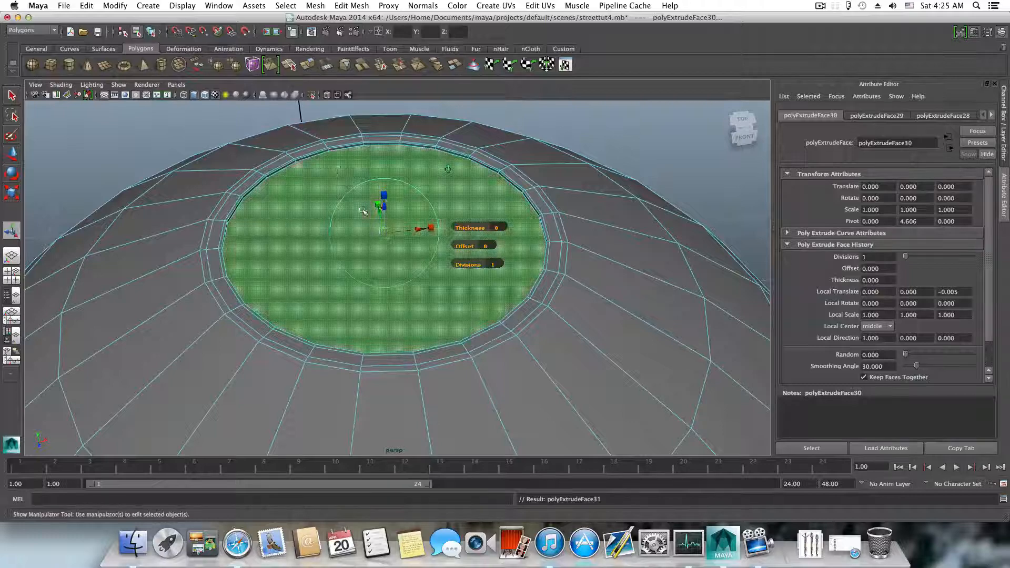
{"action": "left_click_drag", "start_coordinate": [387, 206], "coordinate": [387, 240]}
- Extrude the recess floor down by 0.002 as a support edge, and add another in-place extrusion on that floor
{"action": "key", "text": "ctrl+e"}
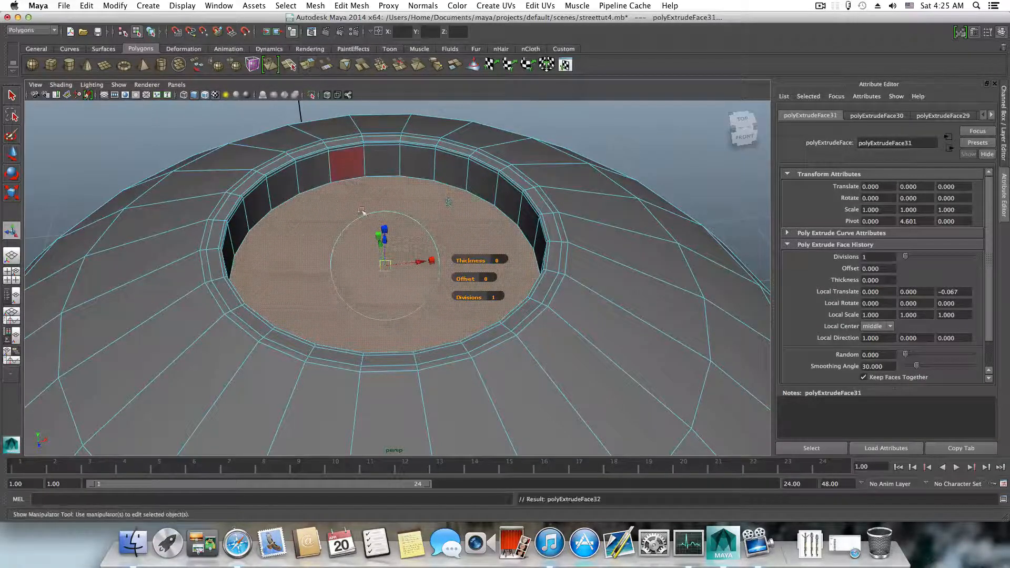
{"action": "left_click_drag", "start_coordinate": [385, 243], "coordinate": [386, 242]}
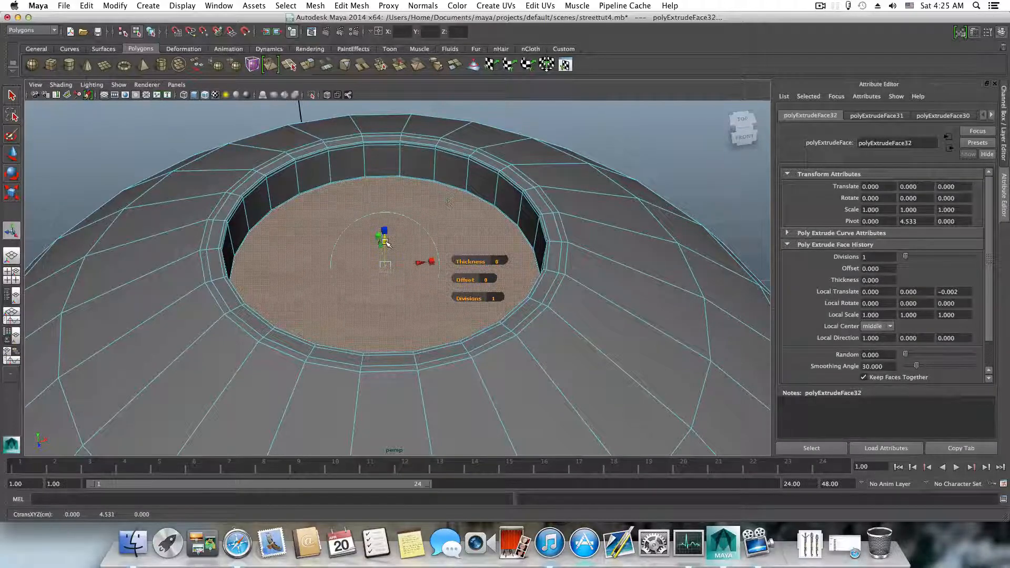
{"action": "scroll", "coordinate": [382, 235], "scroll_direction": "up", "scroll_amount": 3}
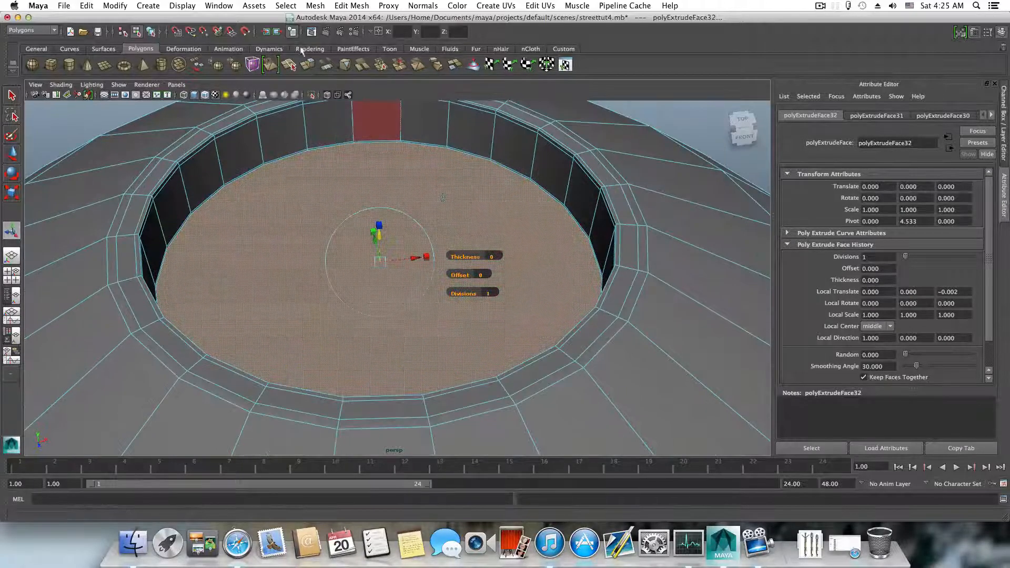
{"action": "left_click", "coordinate": [308, 65]}
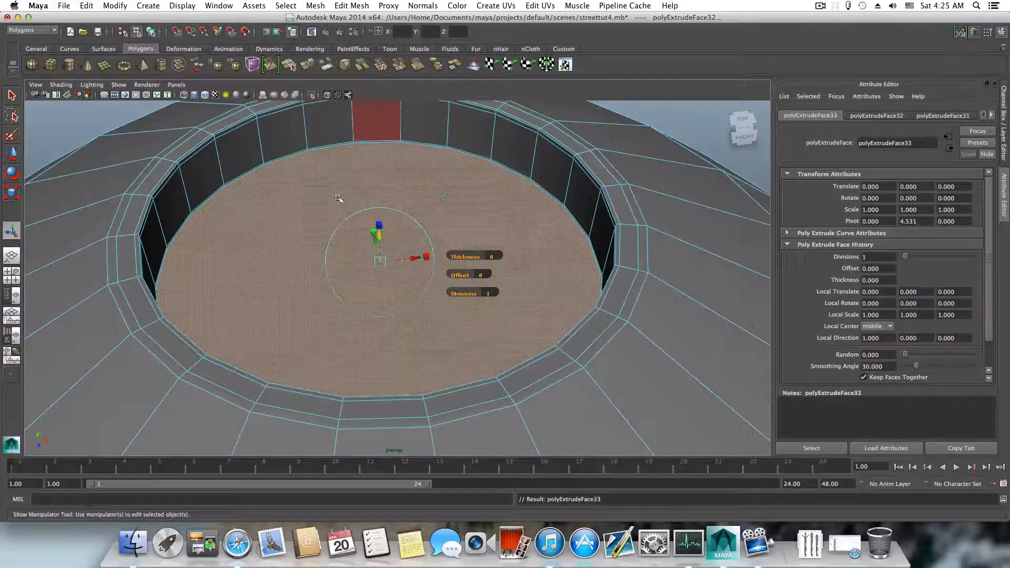
{"action": "left_click", "coordinate": [379, 226]}
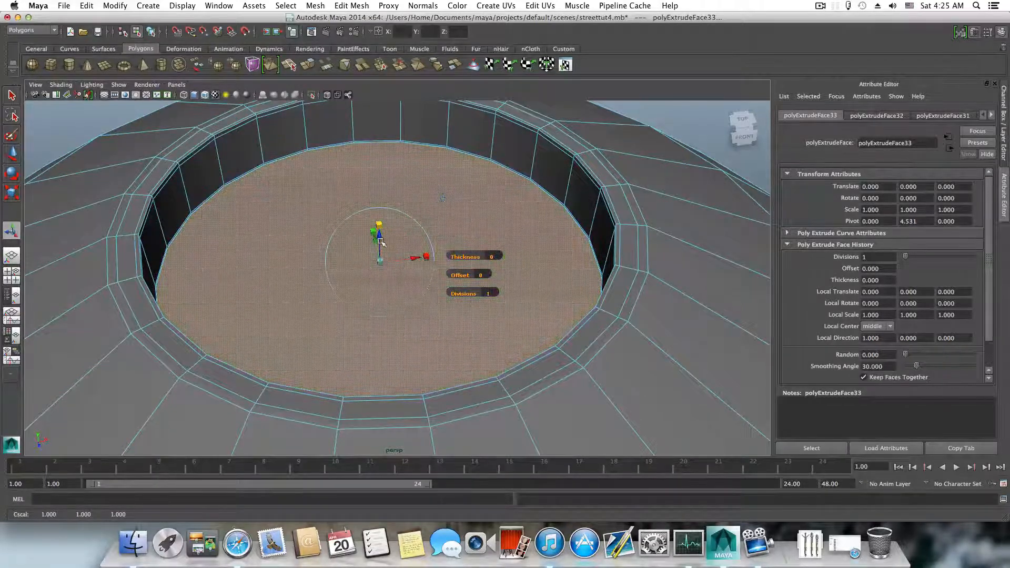
- Examine the recess in the dome and the cap's overall profile from above and from the front
{"action": "left_click_drag", "start_coordinate": [305, 191], "coordinate": [305, 136], "text": "alt"}
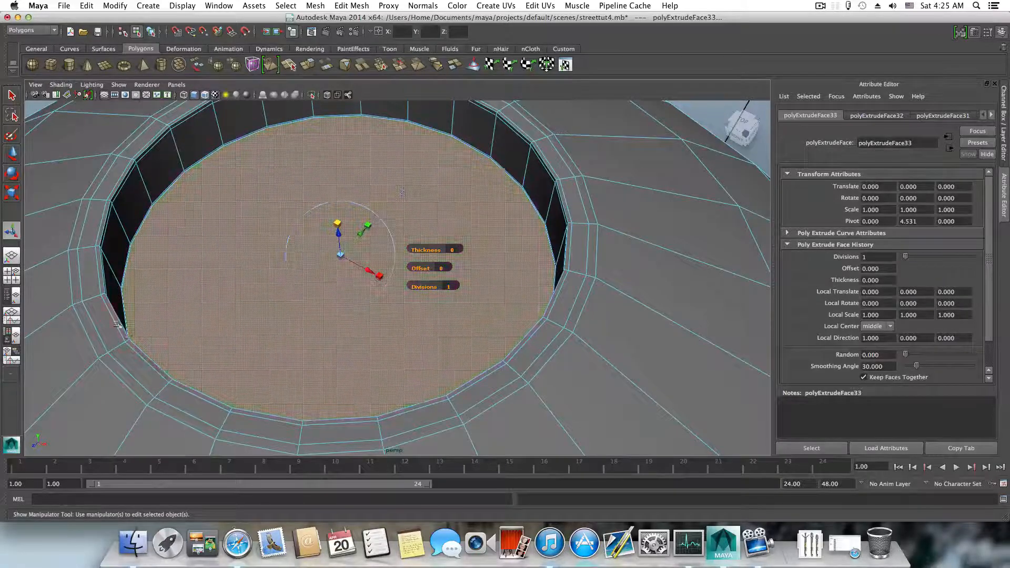
{"action": "scroll", "coordinate": [124, 330], "scroll_direction": "down", "scroll_amount": 5}
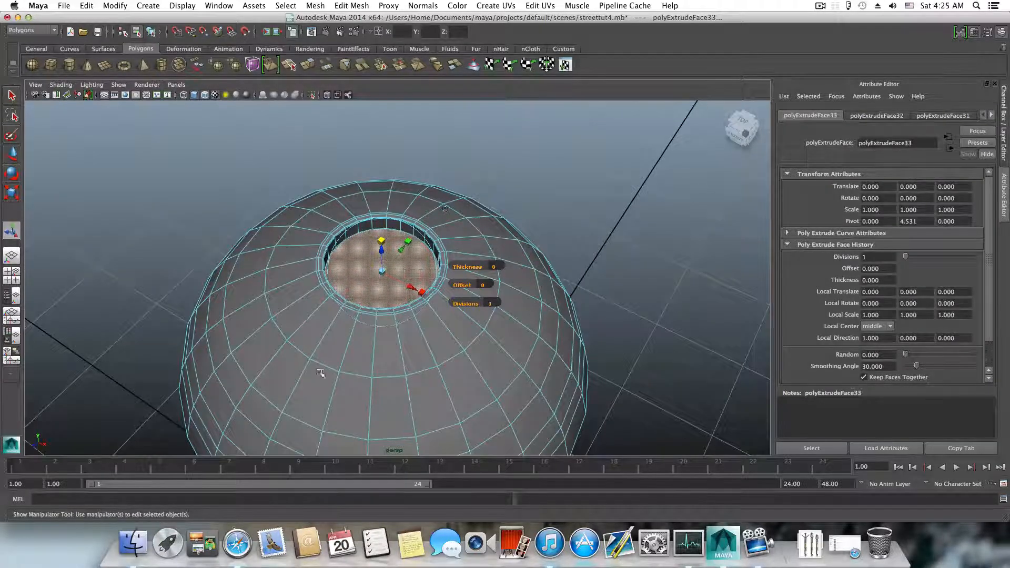
{"action": "left_click_drag", "start_coordinate": [320, 373], "coordinate": [278, 197], "text": "alt"}
{"action": "scroll", "coordinate": [308, 302], "scroll_direction": "down", "scroll_amount": 5}
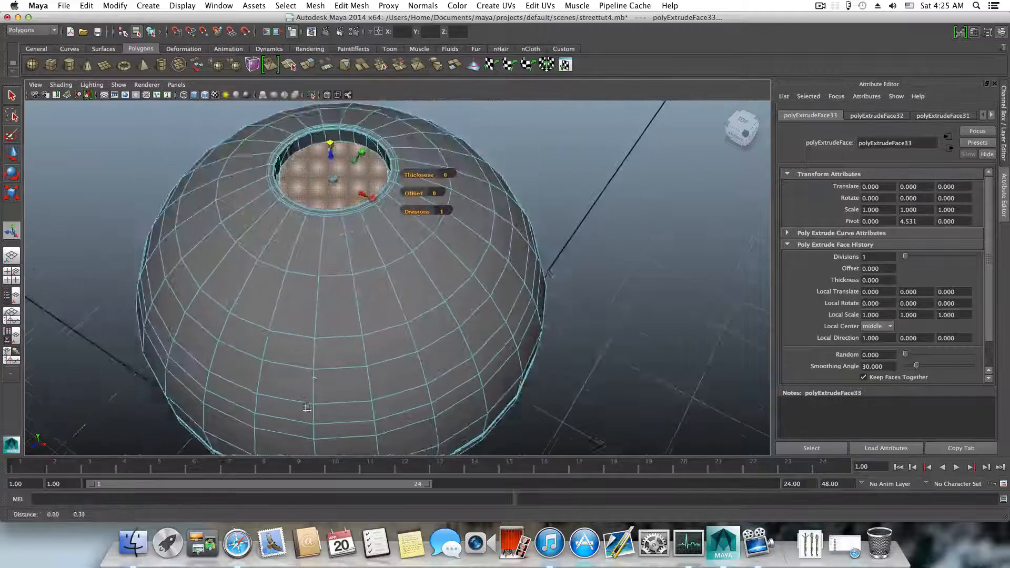
{"action": "left_click_drag", "start_coordinate": [286, 336], "coordinate": [257, 339], "text": "alt"}
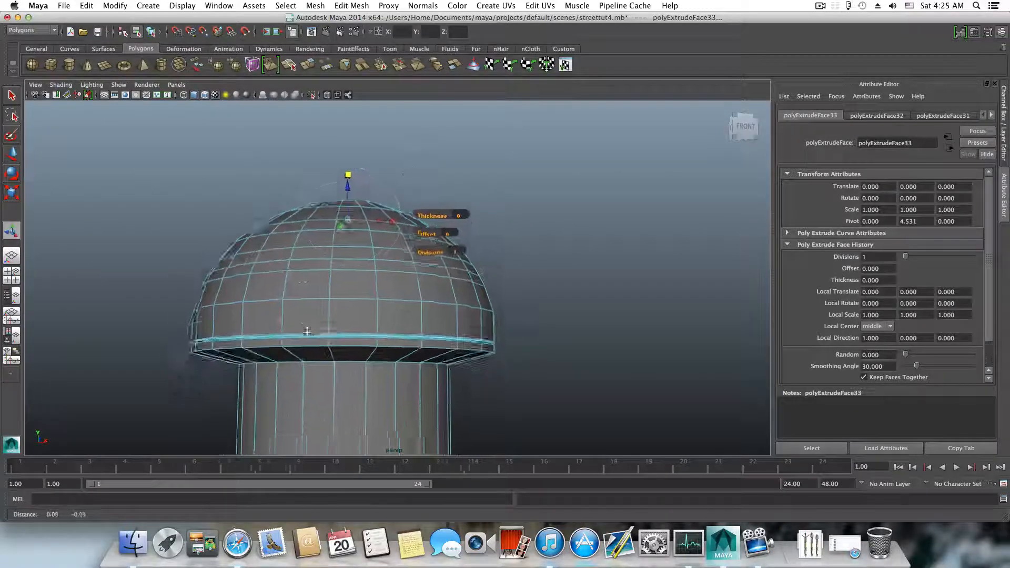
- Extrude the round recess floor in place and scale the new face to 0.558 to form a smaller central disc
{"action": "scroll", "coordinate": [256, 340], "scroll_direction": "up", "scroll_amount": 6}
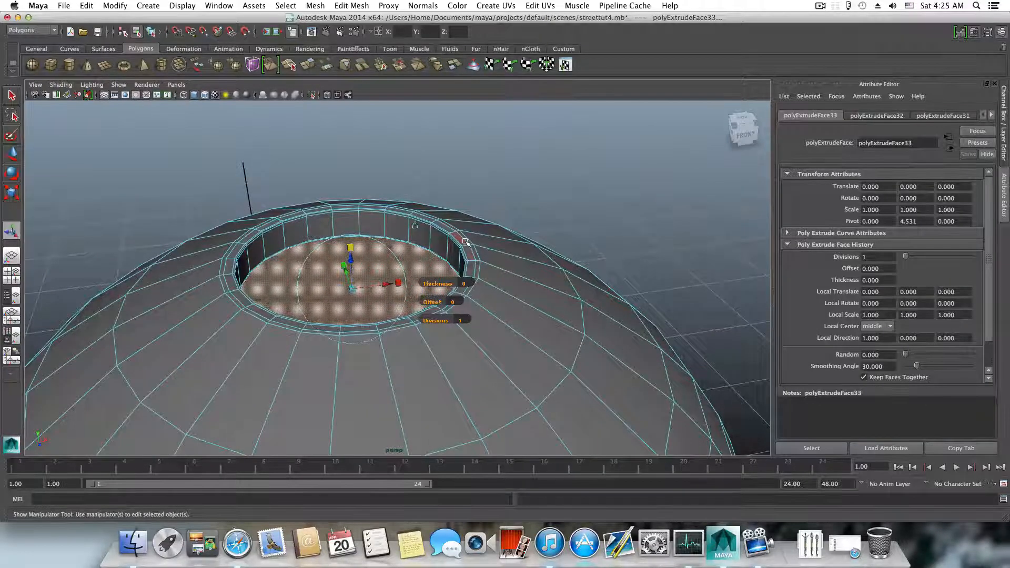
{"action": "scroll", "coordinate": [483, 300], "scroll_direction": "up", "scroll_amount": 3}
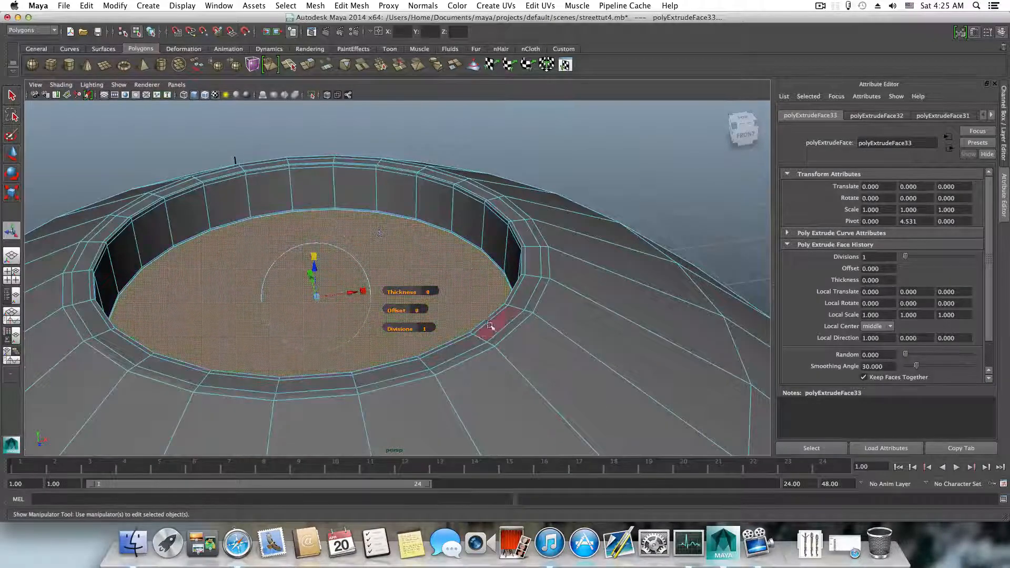
{"action": "left_click_drag", "start_coordinate": [473, 340], "coordinate": [409, 342], "text": "alt"}
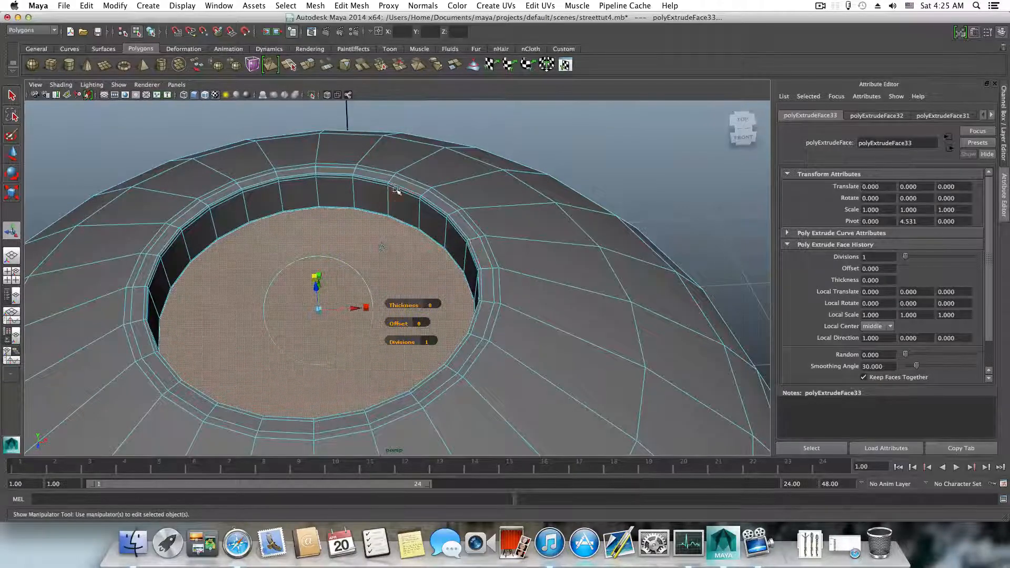
{"action": "scroll", "coordinate": [410, 195], "scroll_direction": "up", "scroll_amount": 3}
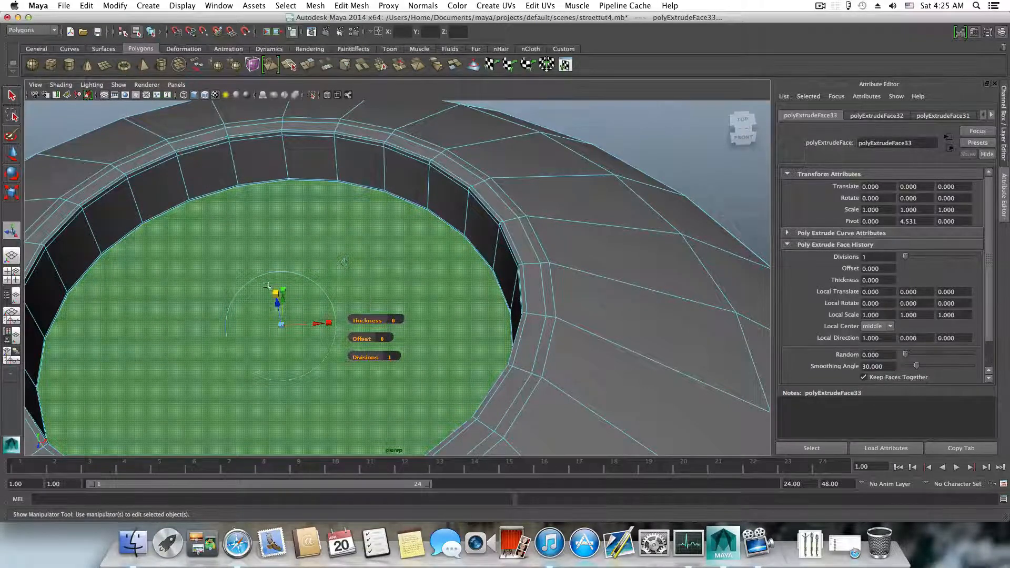
{"action": "scroll", "coordinate": [480, 315], "scroll_direction": "down", "scroll_amount": 10}
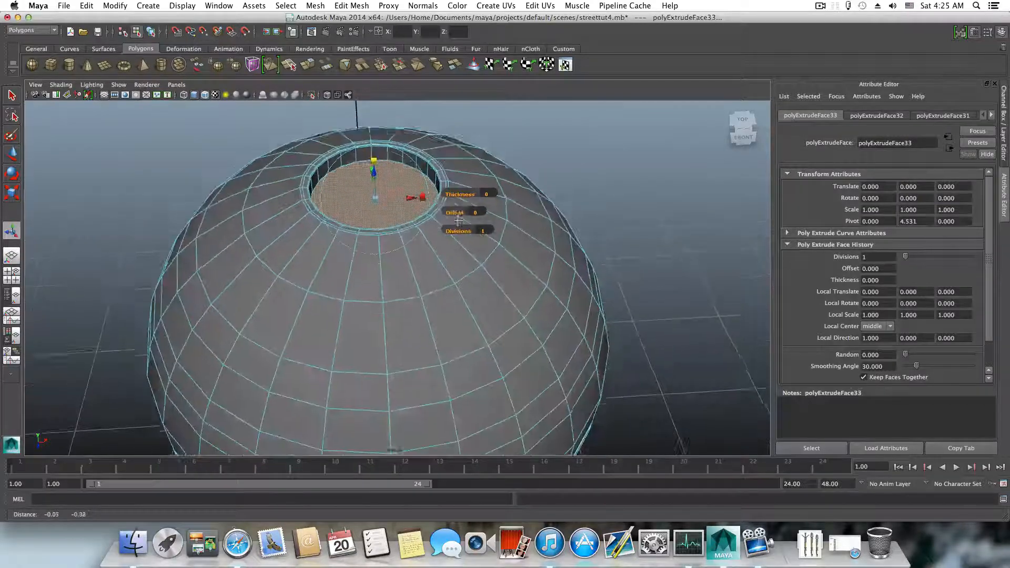
{"action": "scroll", "coordinate": [412, 273], "scroll_direction": "up", "scroll_amount": 10}
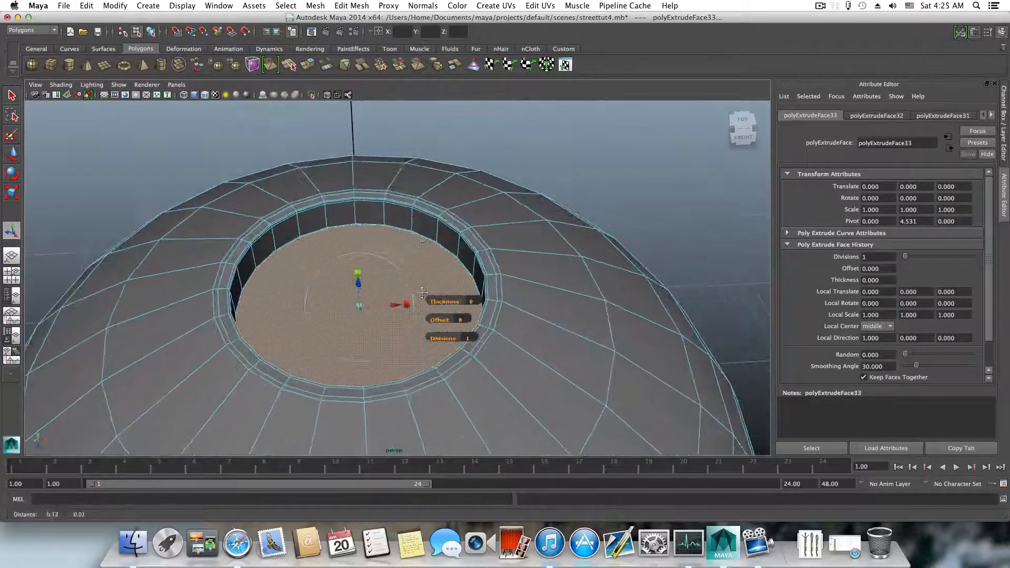
{"action": "left_click", "coordinate": [309, 66]}
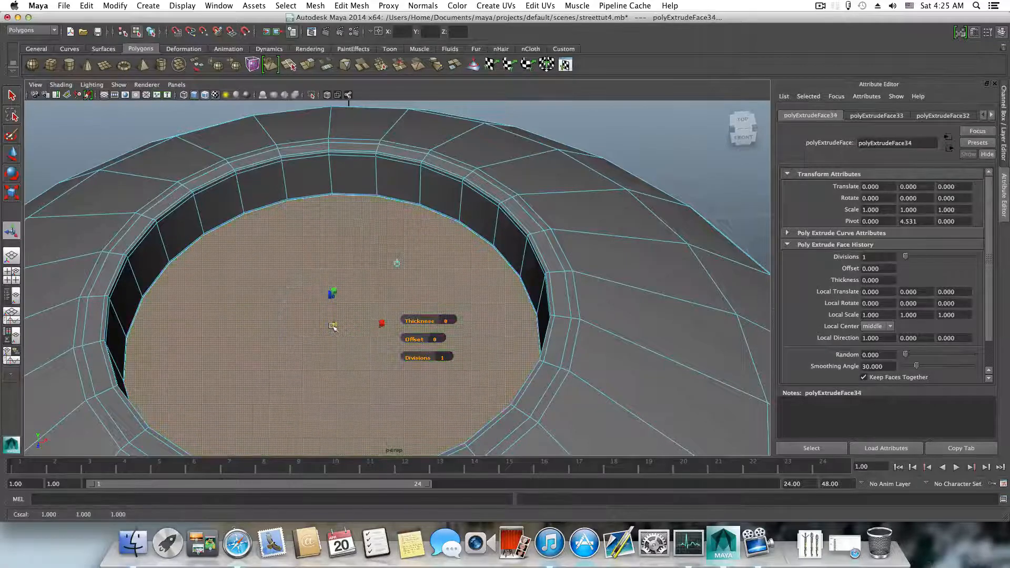
{"action": "left_click_drag", "start_coordinate": [333, 326], "coordinate": [327, 329]}
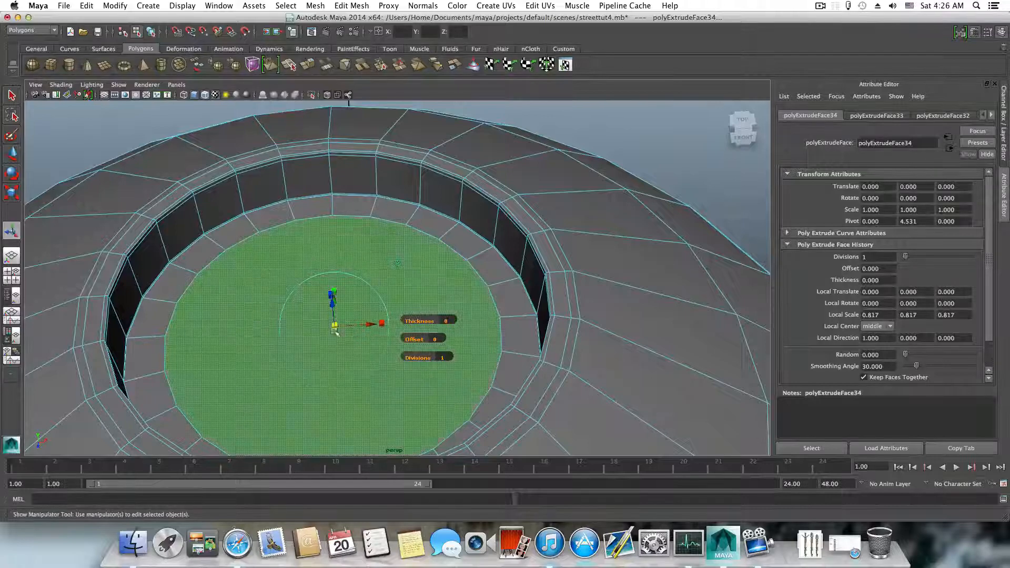
{"action": "left_click_drag", "start_coordinate": [335, 332], "coordinate": [324, 332]}
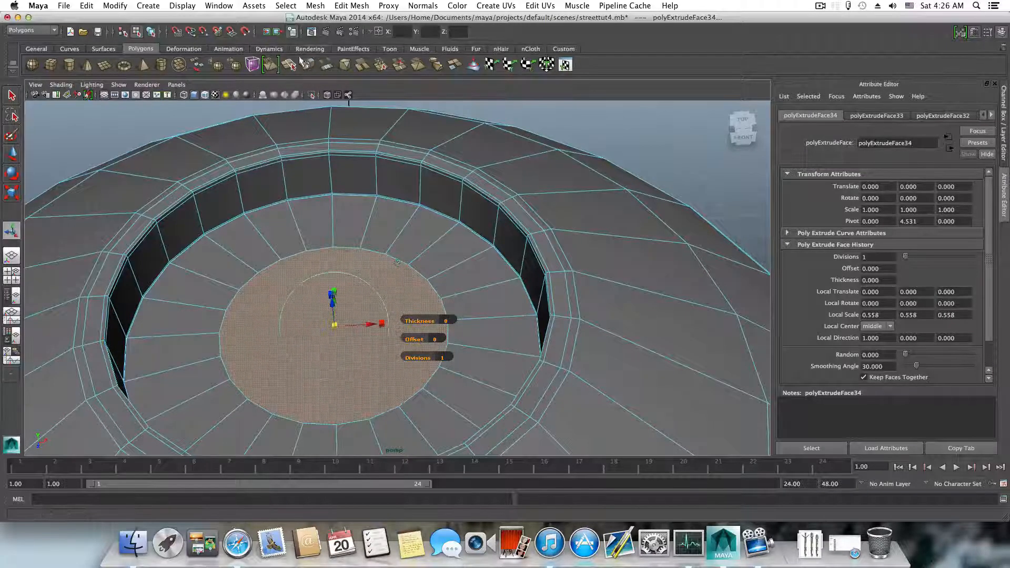
- Extrude the central disc in place with a scale of about 0.967 for an edge ring, and extrude it up by 0.001
{"action": "key", "text": "ctrl+e"}
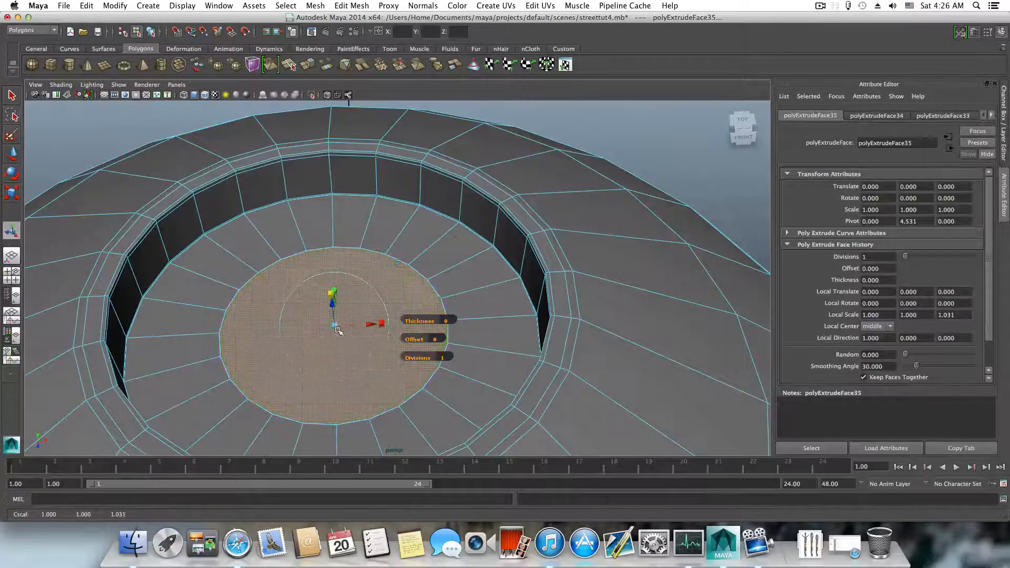
{"action": "left_click_drag", "start_coordinate": [333, 324], "coordinate": [334, 327]}
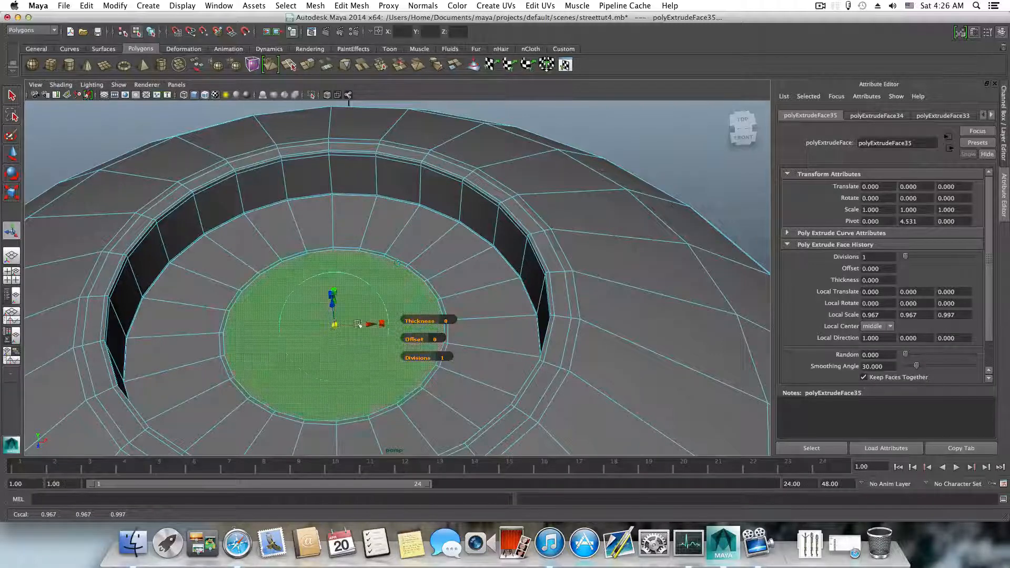
{"action": "left_click", "coordinate": [308, 65]}
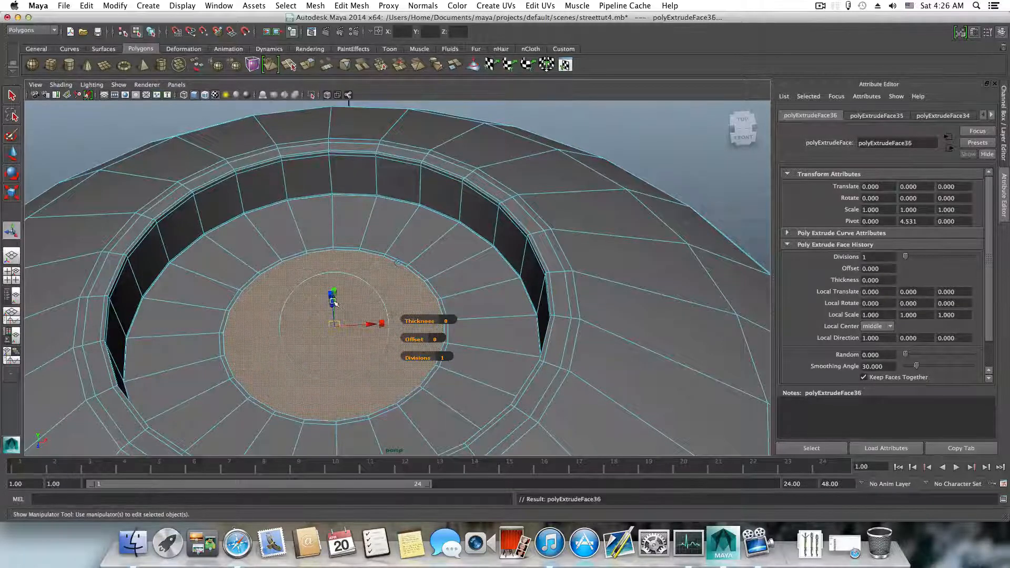
{"action": "left_click_drag", "start_coordinate": [333, 304], "coordinate": [333, 295]}
{"action": "scroll", "coordinate": [406, 305], "scroll_direction": "up", "scroll_amount": 8}
{"action": "scroll", "coordinate": [389, 305], "scroll_direction": "down", "scroll_amount": 3}
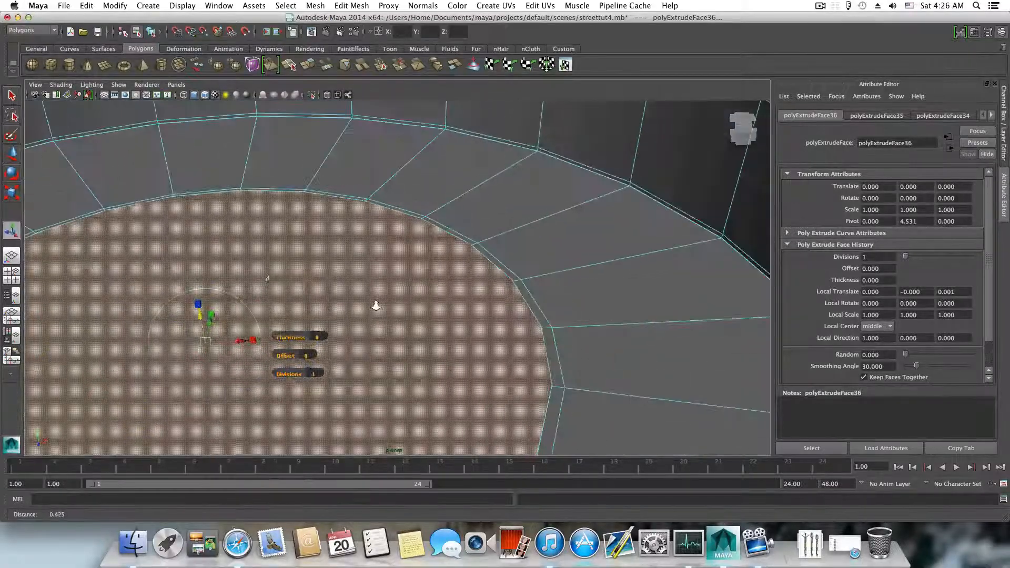
{"action": "middle_click_drag", "start_coordinate": [376, 300], "coordinate": [395, 282], "text": "alt"}
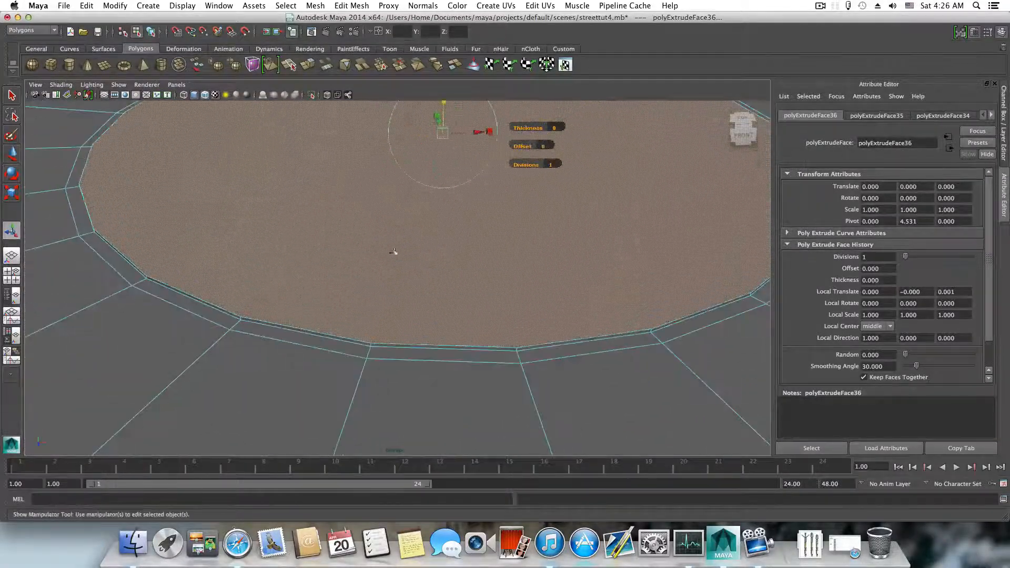
{"action": "middle_click_drag", "start_coordinate": [387, 191], "coordinate": [384, 200], "text": "alt"}
{"action": "scroll", "coordinate": [385, 198], "scroll_direction": "down", "scroll_amount": 5}
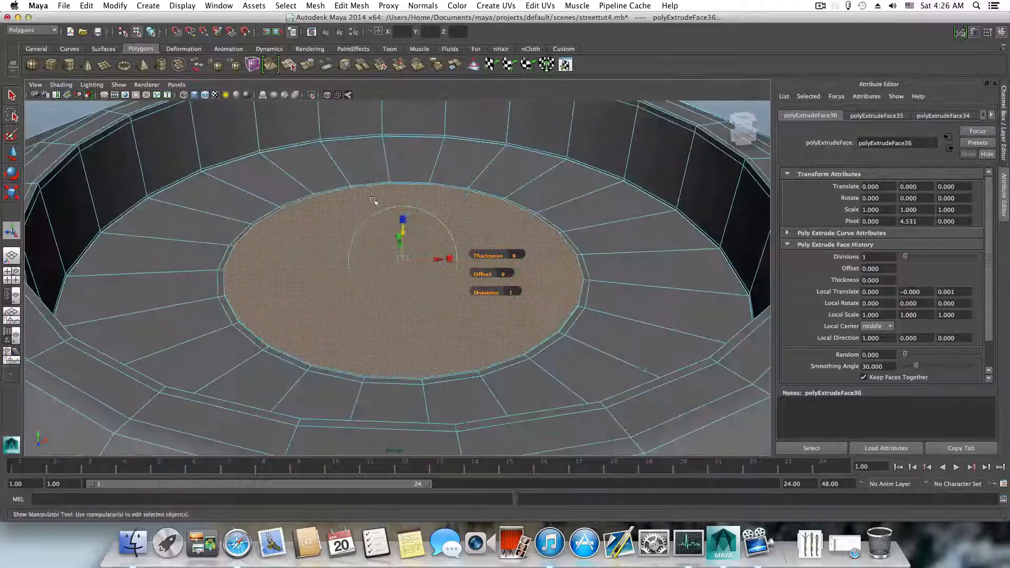
- Extrude the central disc up by 0.039 as a raised plug, and extrude it up again by about 0.002 for a support edge
{"action": "left_click", "coordinate": [307, 64]}
{"action": "left_click_drag", "start_coordinate": [403, 229], "coordinate": [401, 180]}
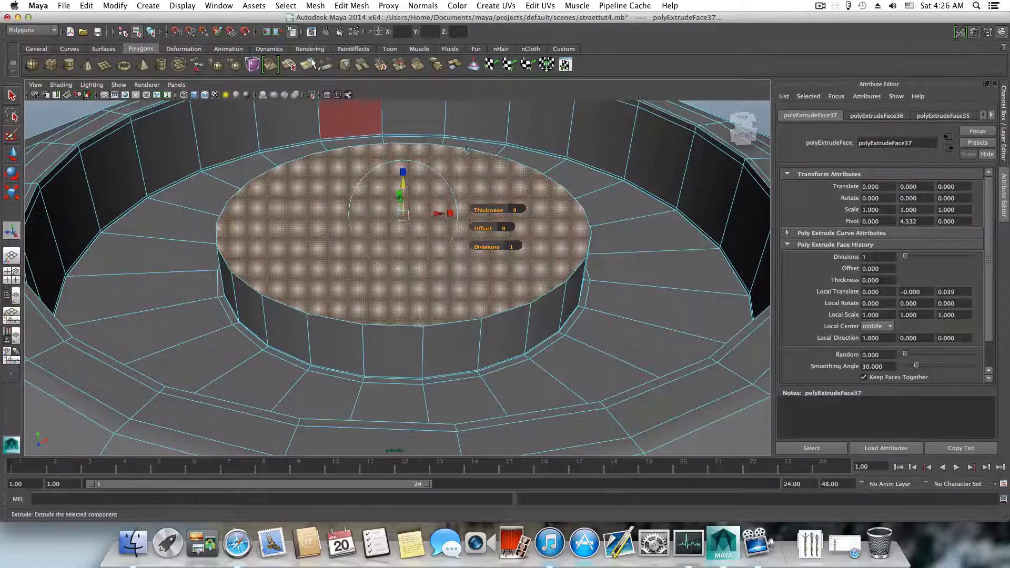
{"action": "left_click", "coordinate": [307, 64]}
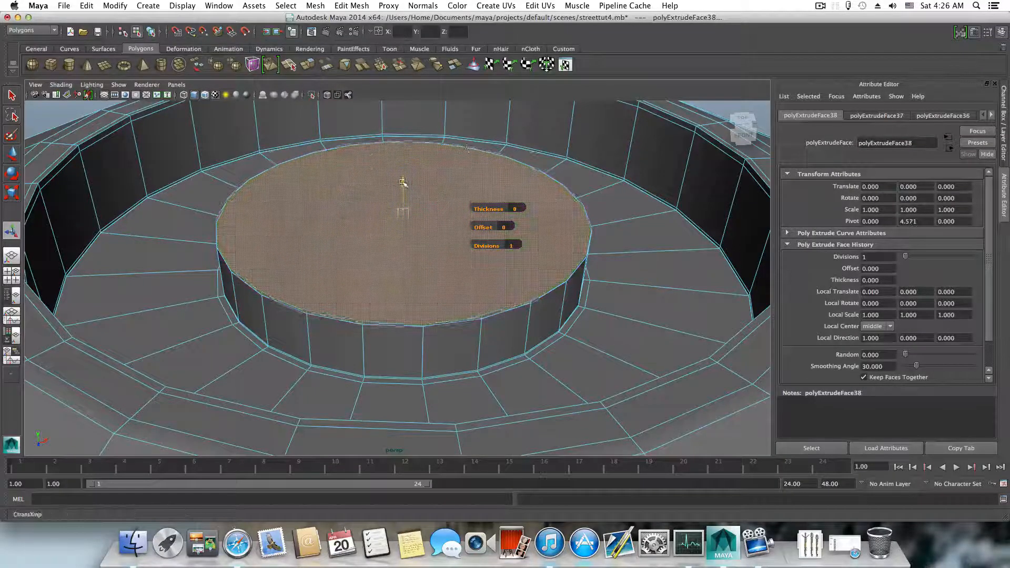
- Extrude the plug's top in place with a slight inward scale, add another extrusion, and undo that extrusion's stray move
{"action": "left_click", "coordinate": [308, 65]}
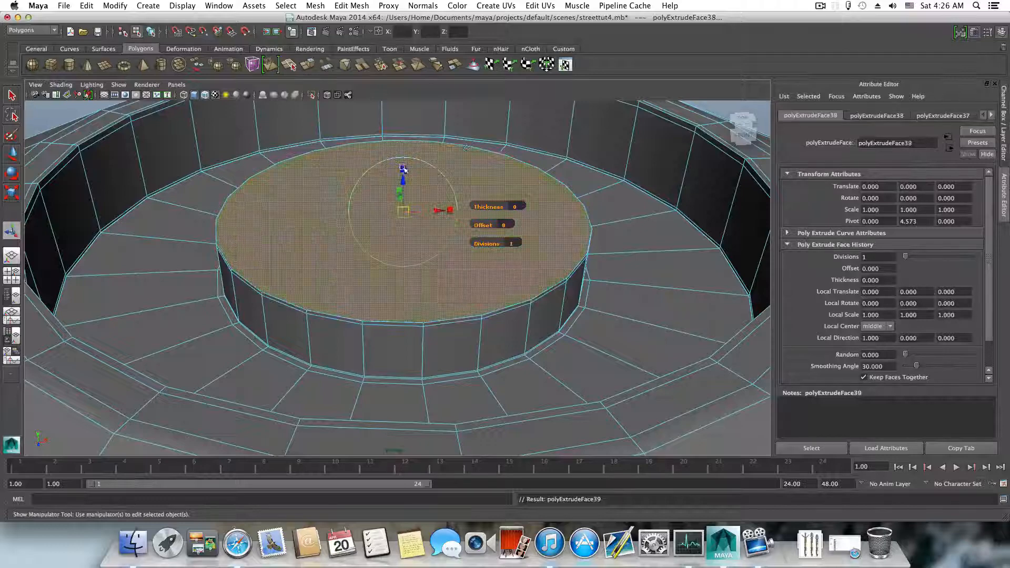
{"action": "left_click_drag", "start_coordinate": [403, 211], "coordinate": [402, 216]}
{"action": "key", "text": "t"}
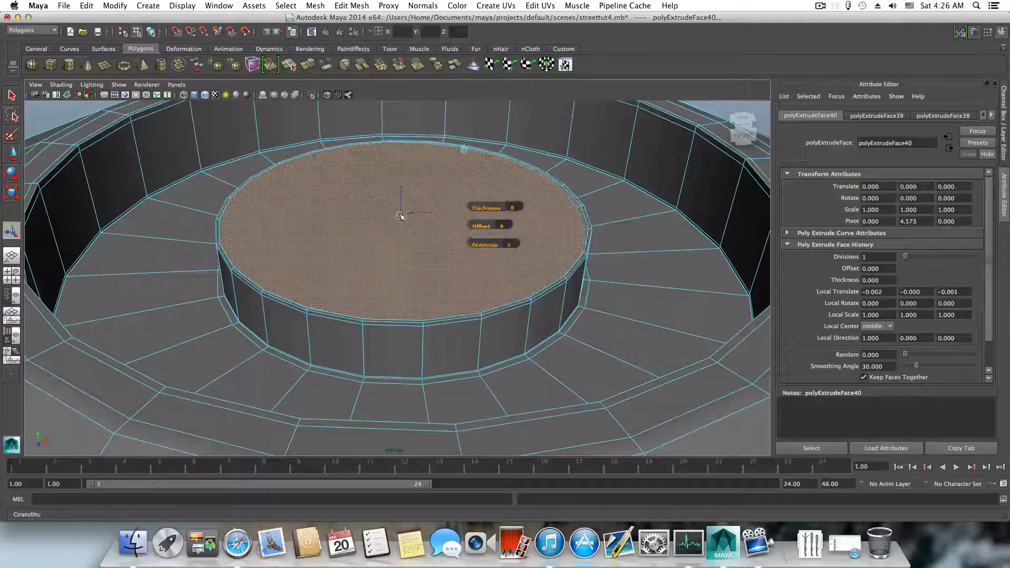
{"action": "key", "text": "z"}
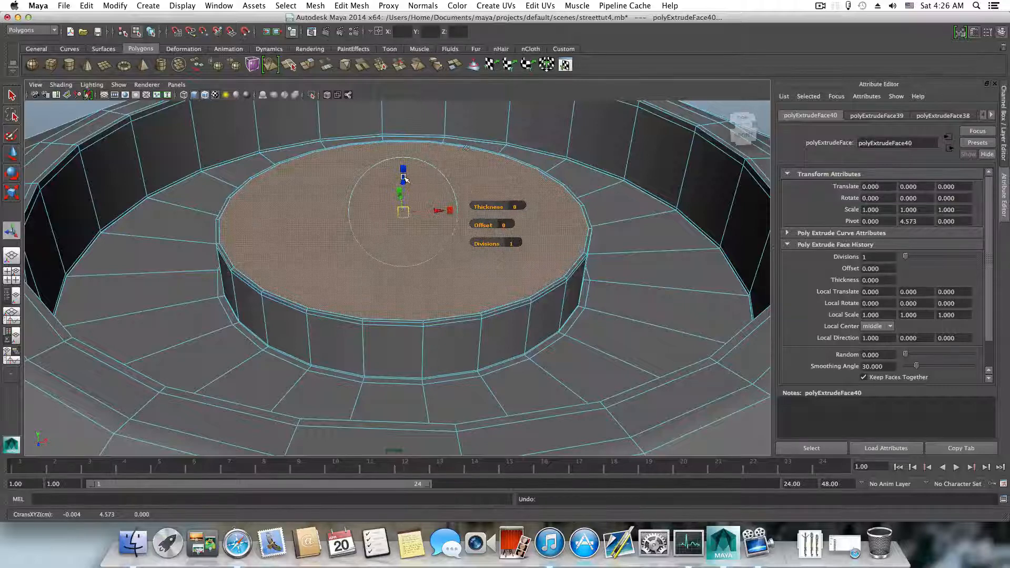
- Scale the new extrusion on the plug's top to 0.870 for a flat rim, undoing the premature follow-up extrusion
{"action": "left_click_drag", "start_coordinate": [403, 210], "coordinate": [400, 212]}
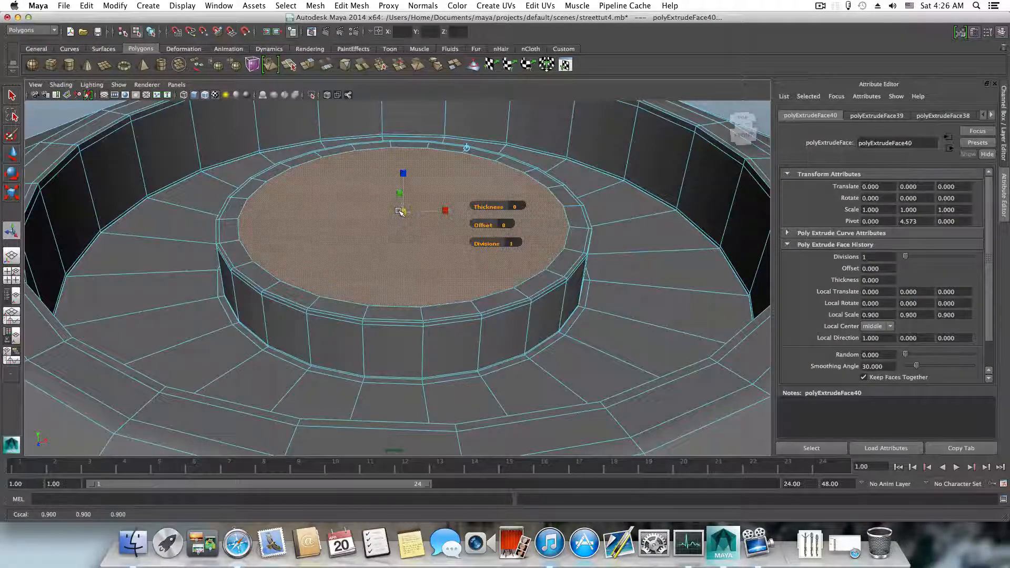
{"action": "left_click", "coordinate": [308, 66]}
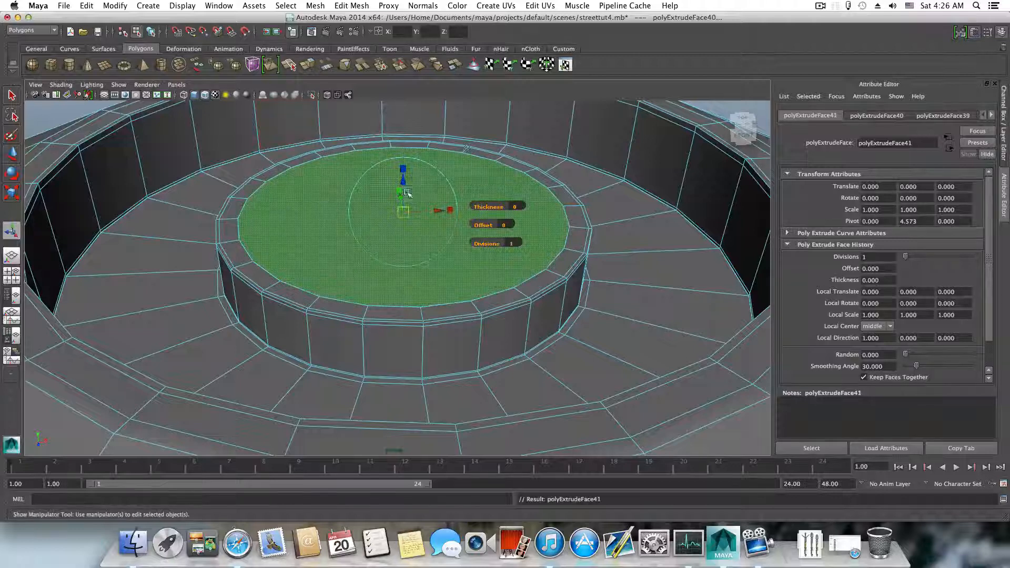
{"action": "left_click_drag", "start_coordinate": [407, 194], "coordinate": [406, 180]}
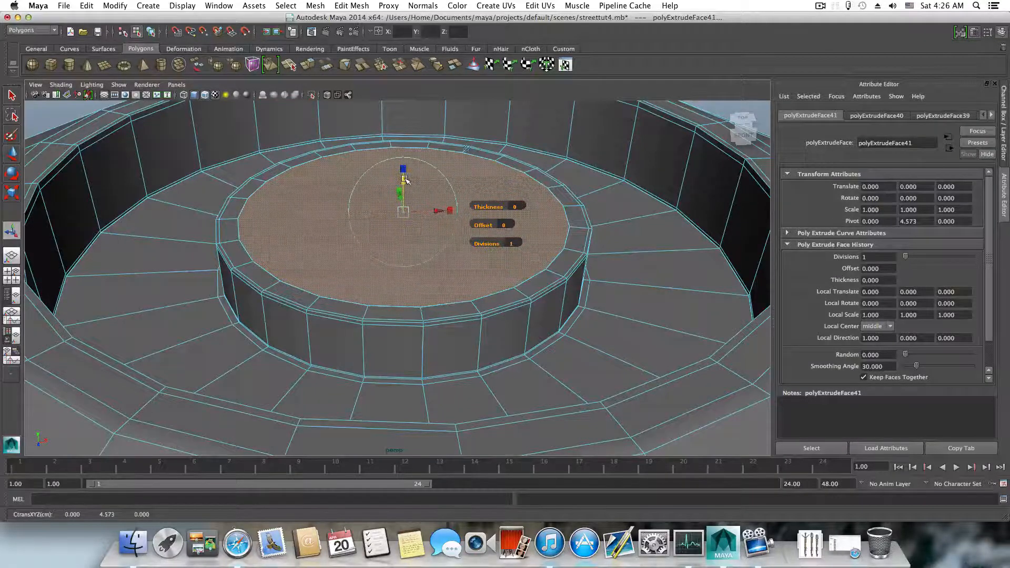
{"action": "key", "text": "z"}
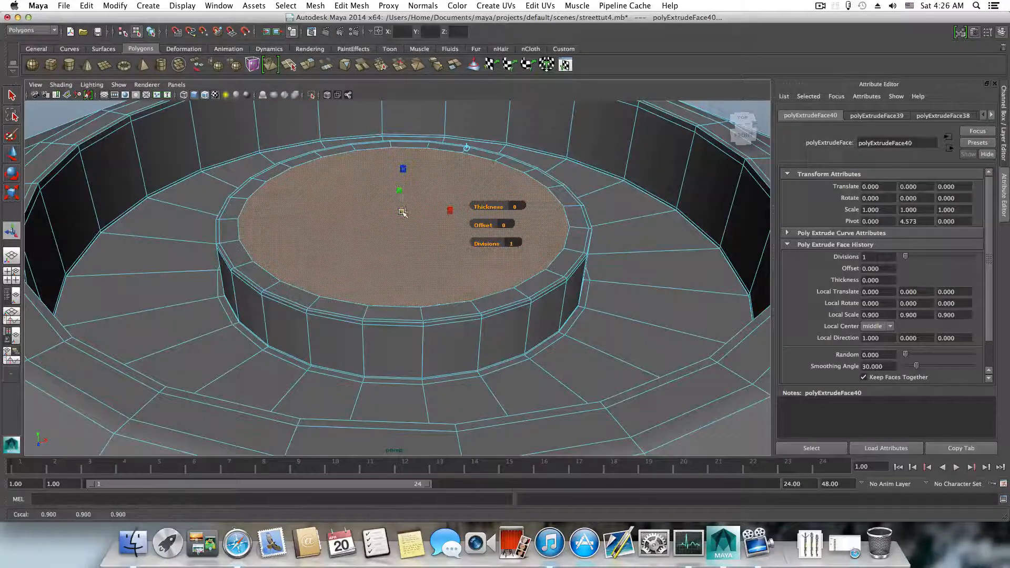
- Extrude the disc inside the plug's rim in place and scale it to 0.983 for a thin edge ring
{"action": "left_click", "coordinate": [307, 65]}
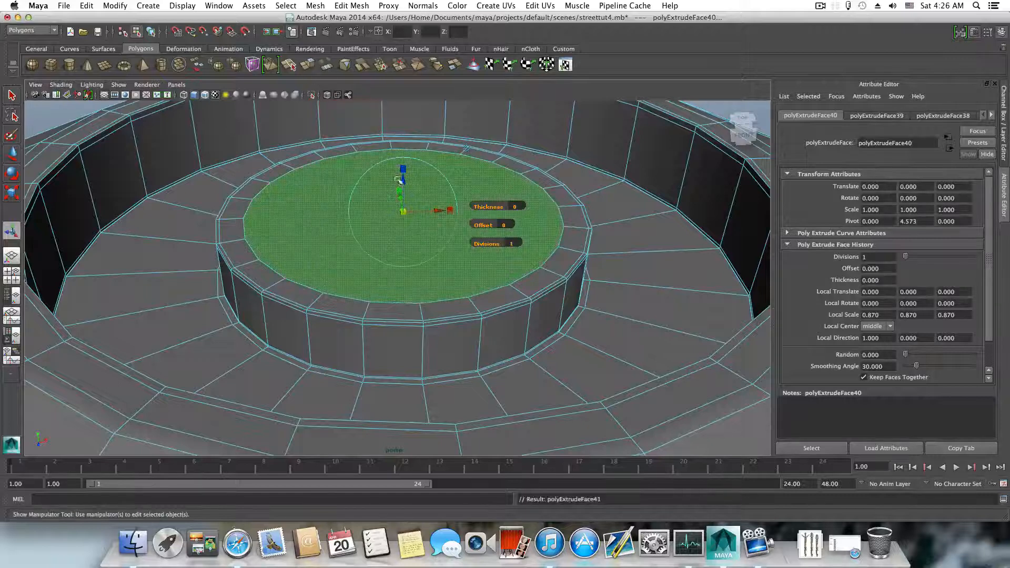
{"action": "left_click", "coordinate": [400, 180]}
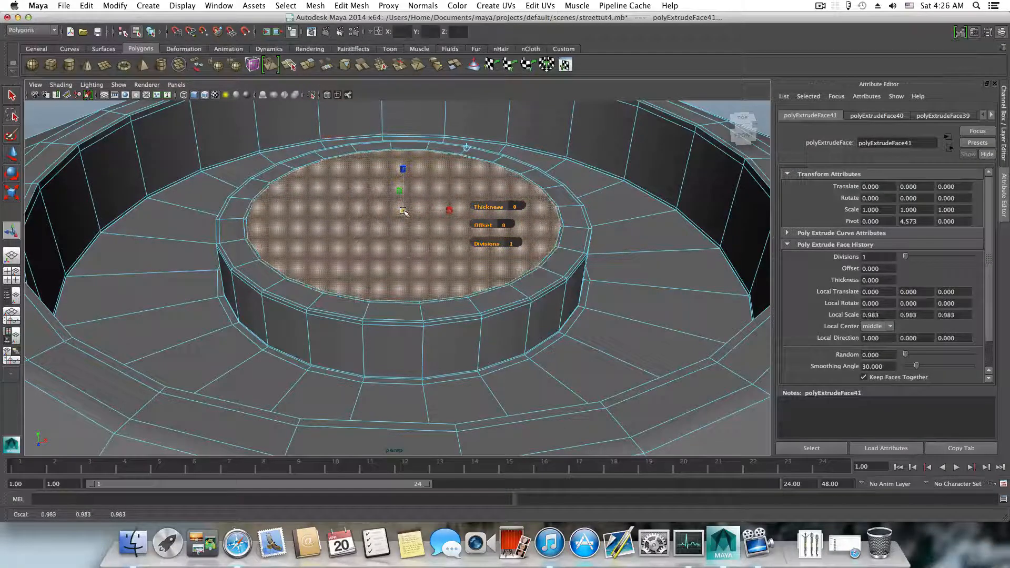
{"action": "left_click_drag", "start_coordinate": [404, 211], "coordinate": [421, 196]}
- Extrude the disc inside the rim down by about 0.004 in total over repeated extrusions, and add an in-place extrusion on its floor
{"action": "key", "text": "ctrl+e"}
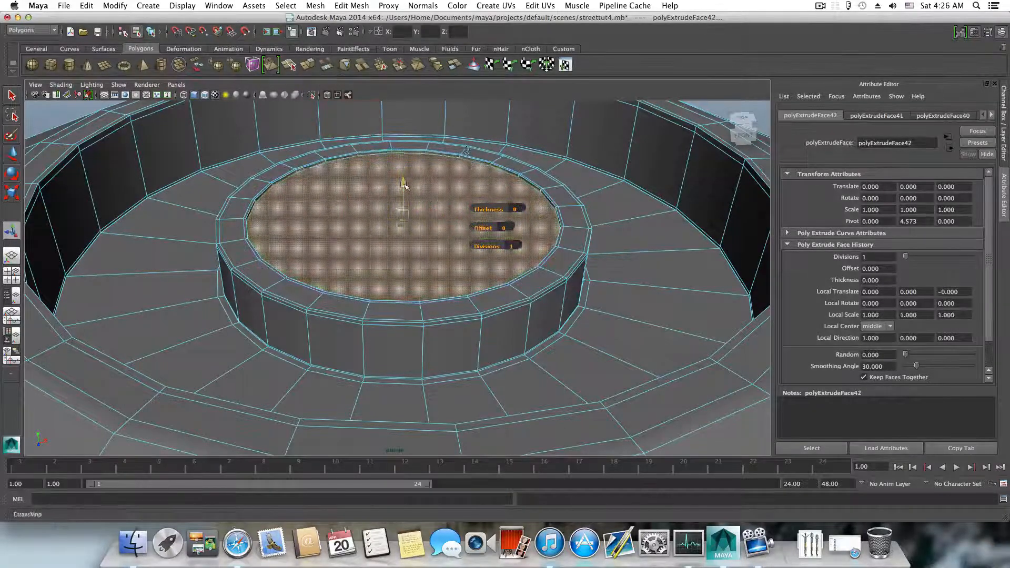
{"action": "left_click", "coordinate": [404, 184]}
{"action": "left_click_drag", "start_coordinate": [404, 185], "coordinate": [405, 198]}
{"action": "left_click", "coordinate": [308, 65]}
{"action": "left_click", "coordinate": [309, 65]}
{"action": "left_click", "coordinate": [308, 66]}
{"action": "left_click", "coordinate": [308, 66]}
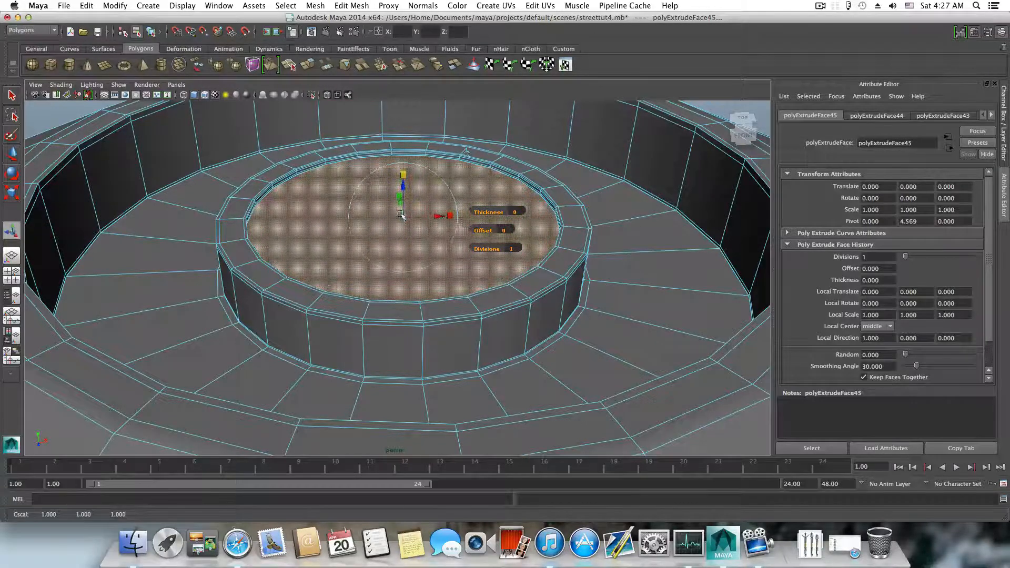
- Scale the new extrusion on the plug's shallow recess floor to 0.983 for a thin inner edge ring
{"action": "left_click", "coordinate": [401, 215]}
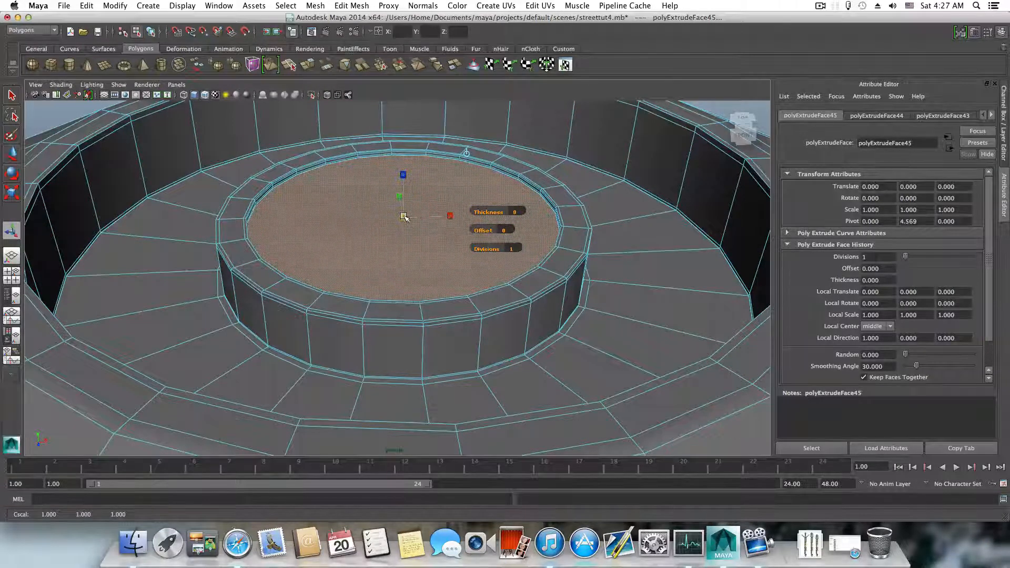
{"action": "left_click_drag", "start_coordinate": [403, 216], "coordinate": [402, 217]}
{"action": "right_click_drag", "start_coordinate": [353, 212], "coordinate": [322, 223], "text": "alt"}
{"action": "middle_click_drag", "start_coordinate": [379, 121], "coordinate": [348, 232], "text": "alt"}
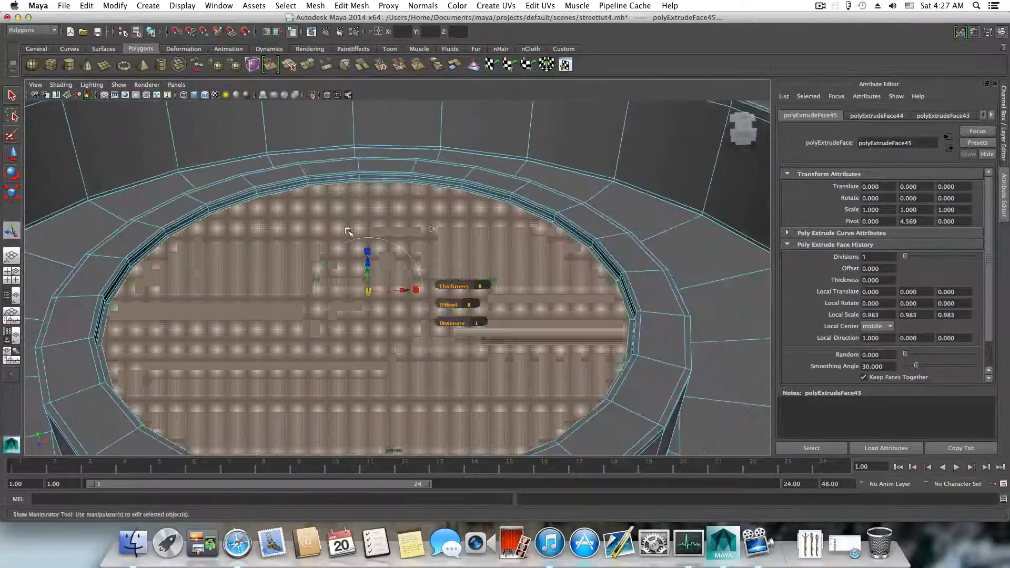
{"action": "left_click", "coordinate": [367, 251]}
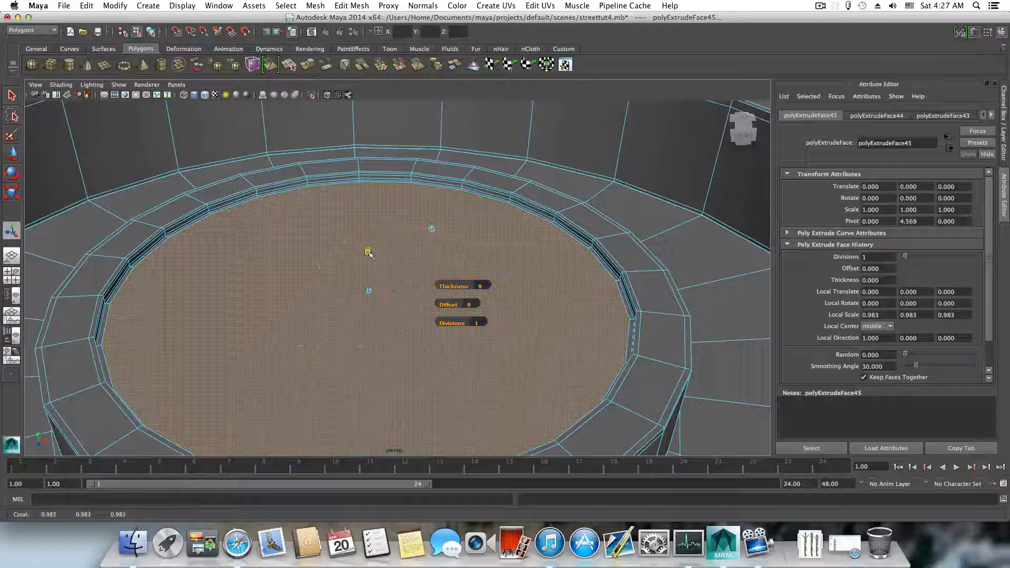
{"action": "left_click", "coordinate": [367, 292]}
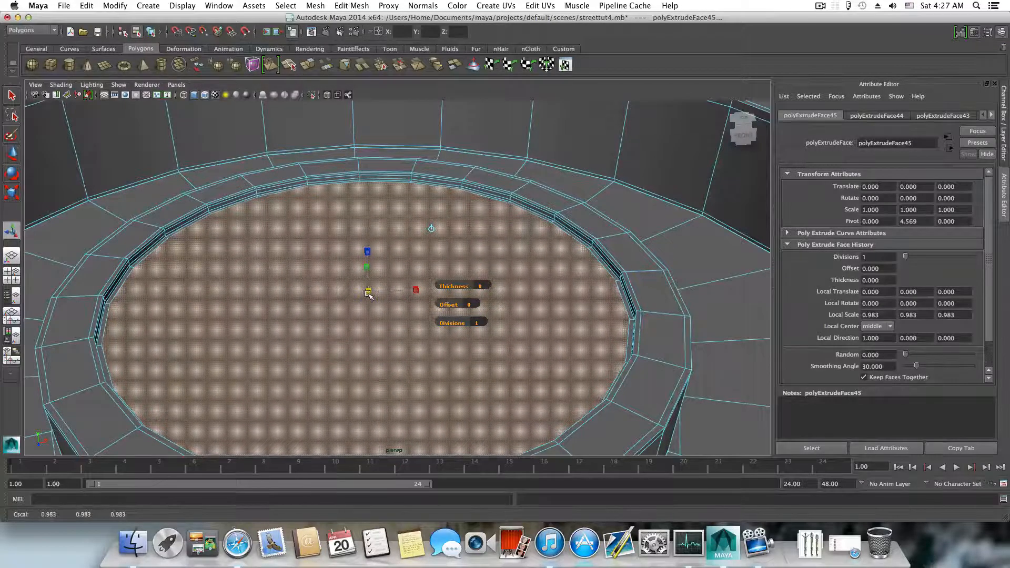
{"action": "left_click_drag", "start_coordinate": [368, 294], "coordinate": [368, 293]}
- Extrude the shallow recess floor in place once more, undo the stray selection change, and scale the new face to 0.983
{"action": "left_click", "coordinate": [308, 66]}
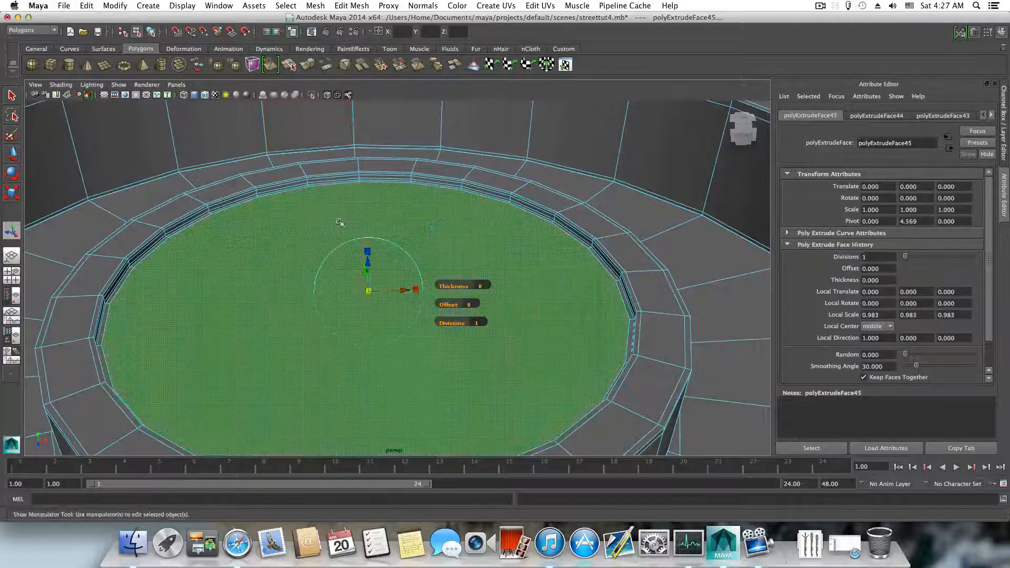
{"action": "key", "text": "ctrl+z"}
{"action": "key", "text": "ctrl+z"}
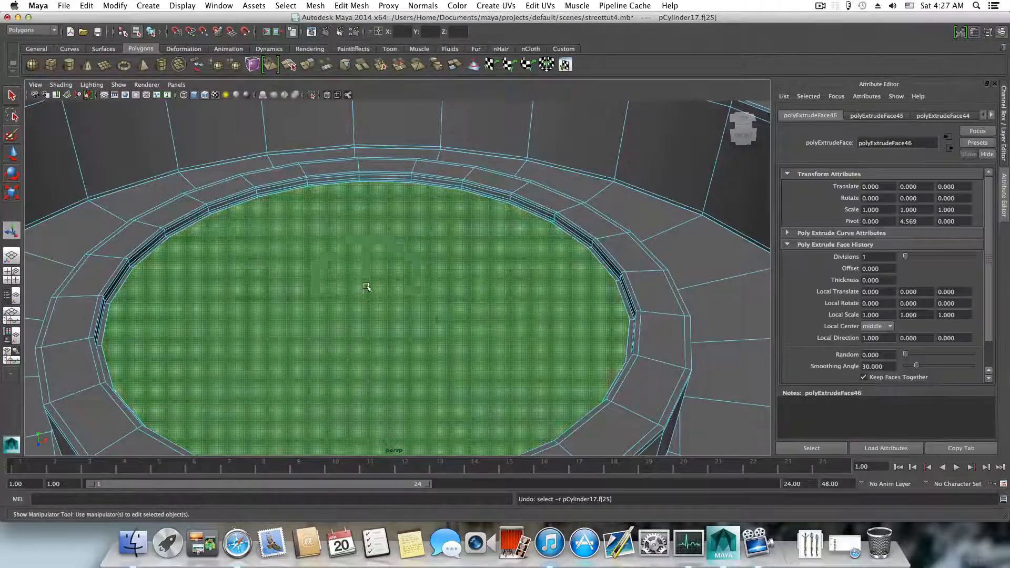
{"action": "mouse_move", "coordinate": [368, 291]}
{"action": "left_mouse_down"}
{"action": "mouse_move", "coordinate": [370, 278]}
{"action": "mouse_move", "coordinate": [368, 292]}
{"action": "left_mouse_up"}
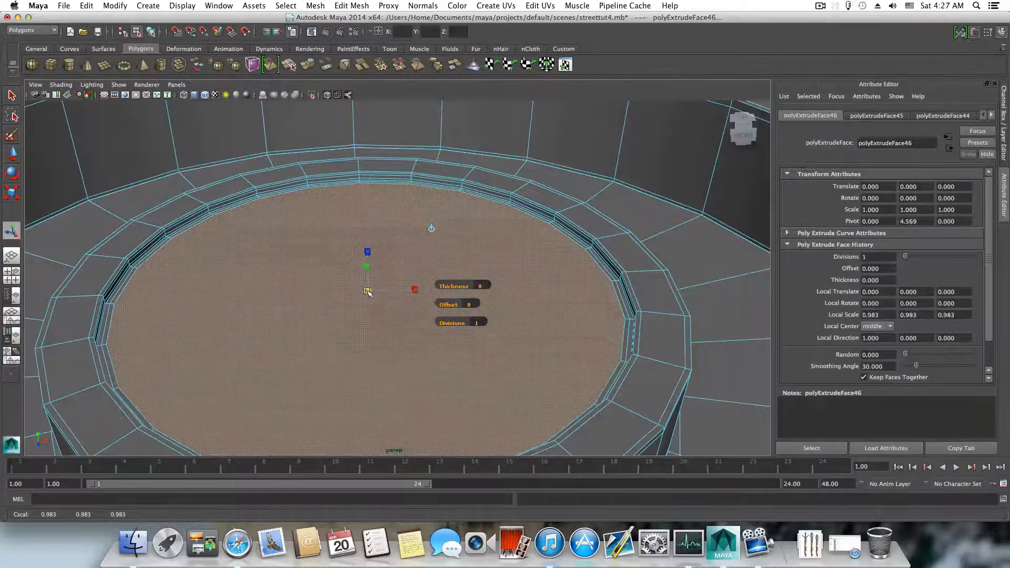
- Extrude the floor of the plug's shallow recess, undo the stray scaling, and raise the new face by 0.001
{"action": "left_click", "coordinate": [311, 67]}
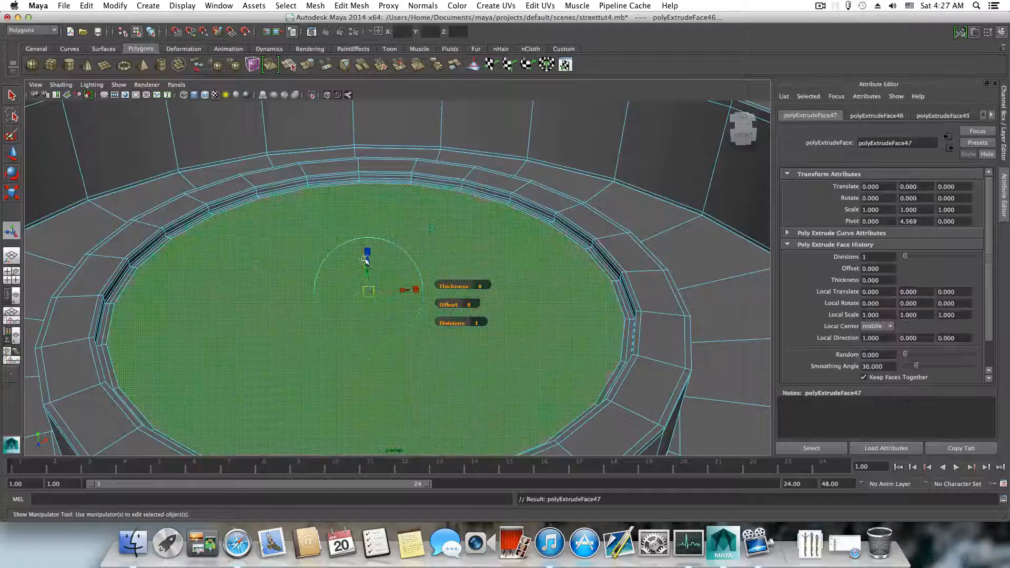
{"action": "left_click_drag", "start_coordinate": [367, 267], "coordinate": [366, 260]}
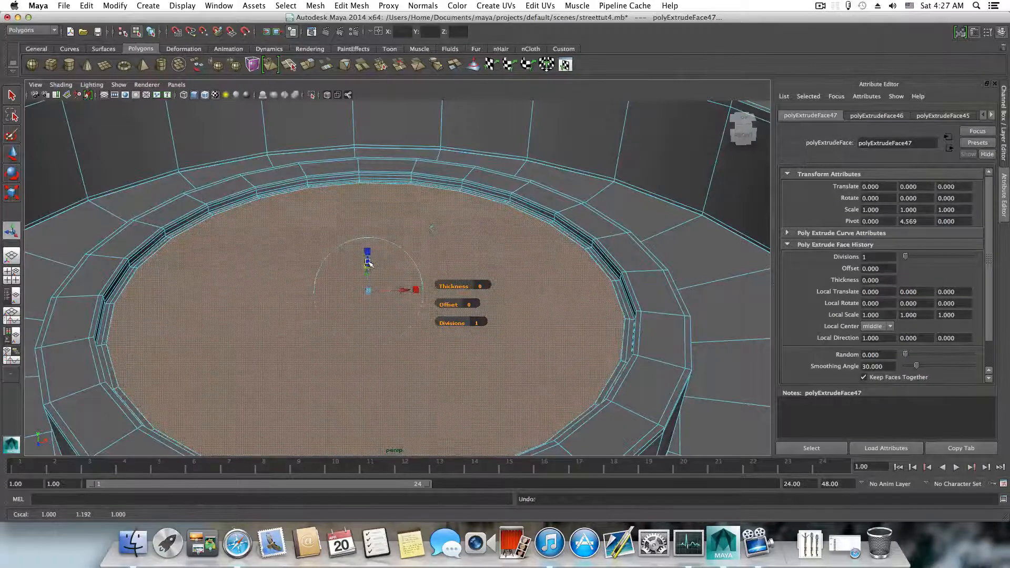
{"action": "key", "text": "ctrl+z"}
{"action": "left_click_drag", "start_coordinate": [353, 297], "coordinate": [370, 194], "text": "alt"}
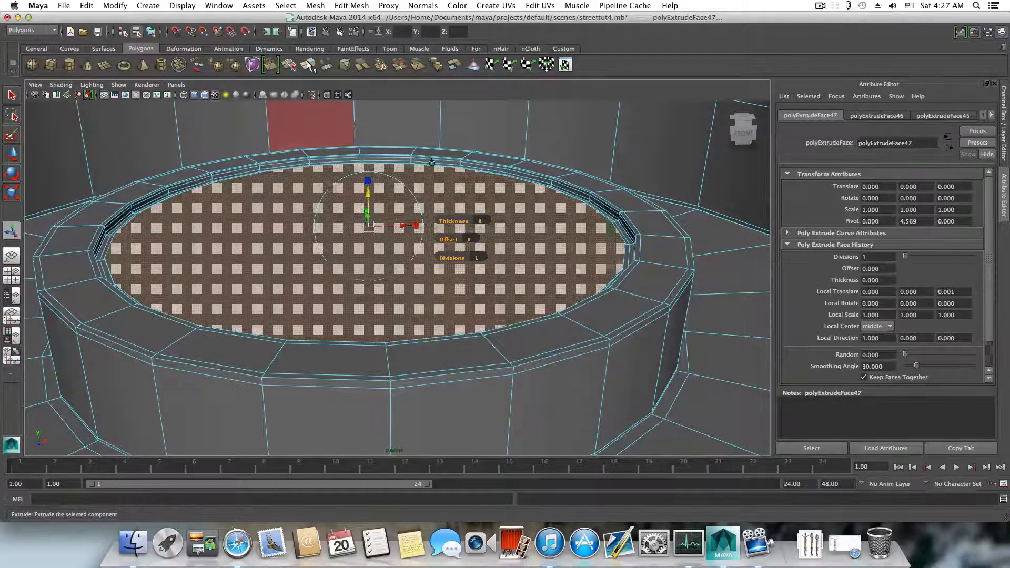
- Extrude the recess floor upward twice more, by 0.003 and 0.001
{"action": "key", "text": "ctrl+e"}
{"action": "mouse_move", "coordinate": [373, 191]}
{"action": "left_mouse_down"}
{"action": "mouse_move", "coordinate": [361, 106]}
{"action": "mouse_move", "coordinate": [389, 195]}
{"action": "left_mouse_up"}
{"action": "middle_click_drag", "start_coordinate": [388, 196], "coordinate": [388, 127], "text": "alt"}
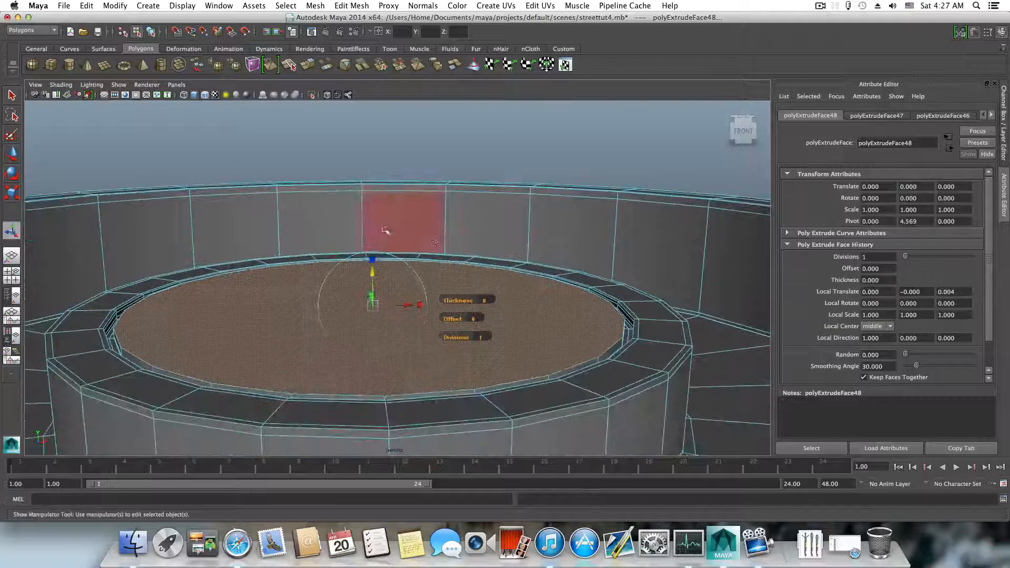
{"action": "left_click_drag", "start_coordinate": [372, 274], "coordinate": [372, 277]}
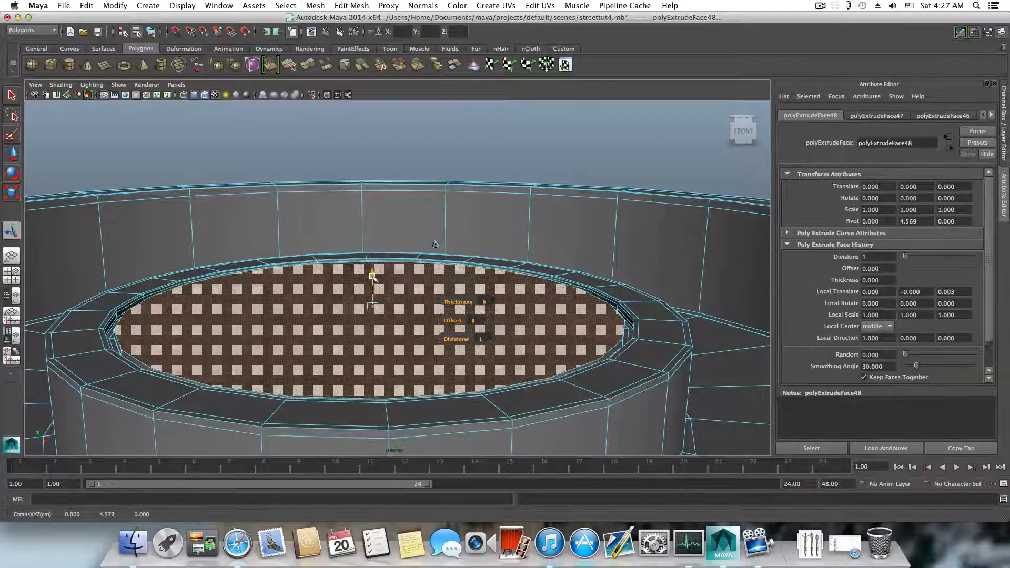
{"action": "left_click", "coordinate": [309, 64]}
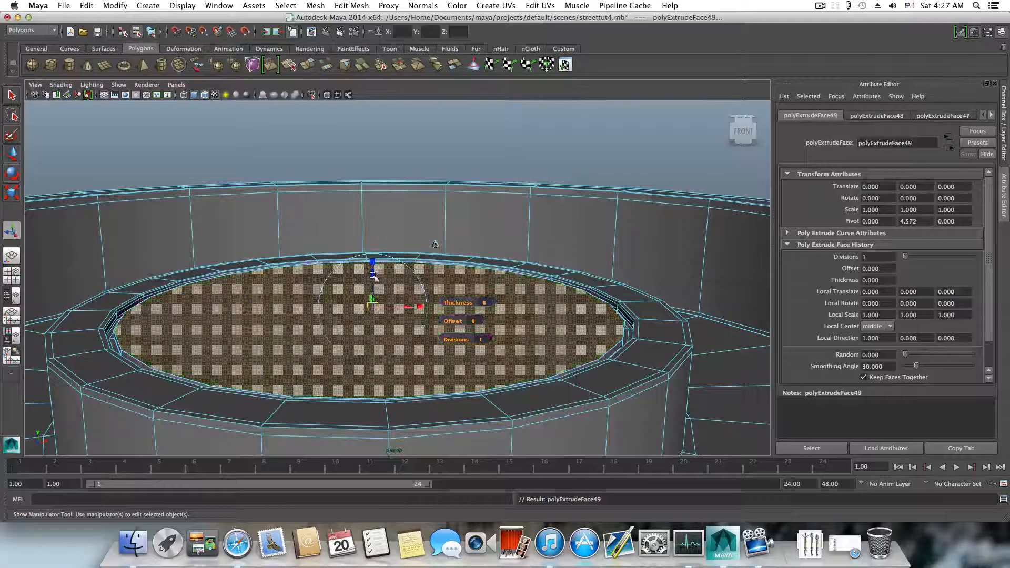
{"action": "left_click_drag", "start_coordinate": [373, 277], "coordinate": [373, 275]}
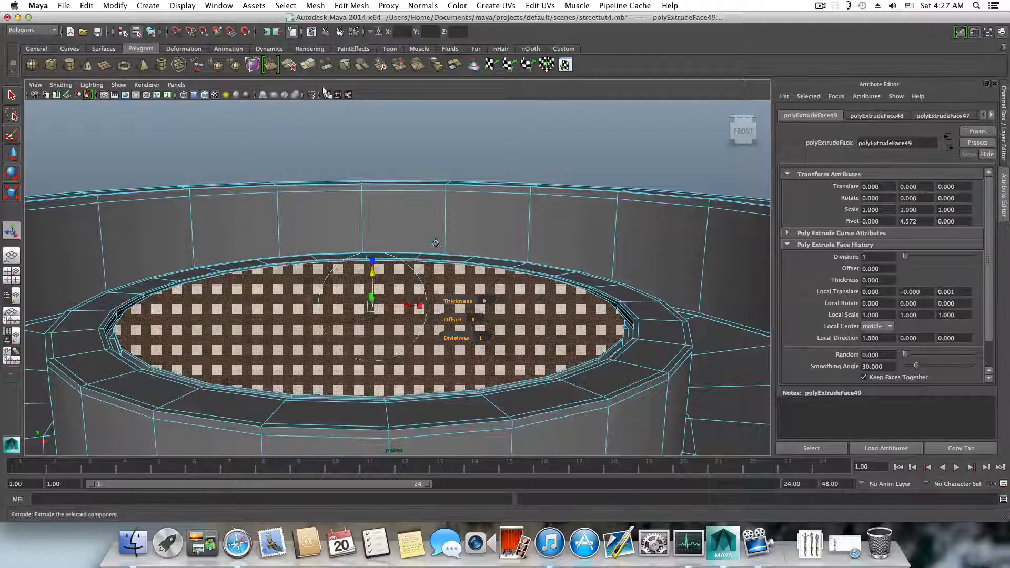
- Extrude the raised disc in place twice, scaling the first extrusion to 0.983 and the second to 0.967
{"action": "left_click", "coordinate": [310, 65]}
{"action": "left_click", "coordinate": [373, 260]}
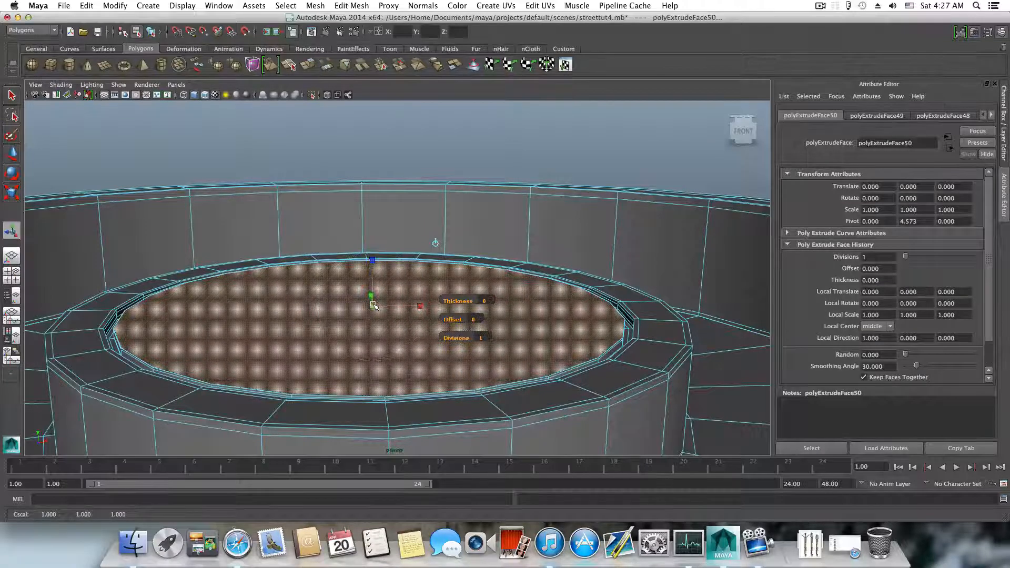
{"action": "left_click_drag", "start_coordinate": [373, 306], "coordinate": [371, 306]}
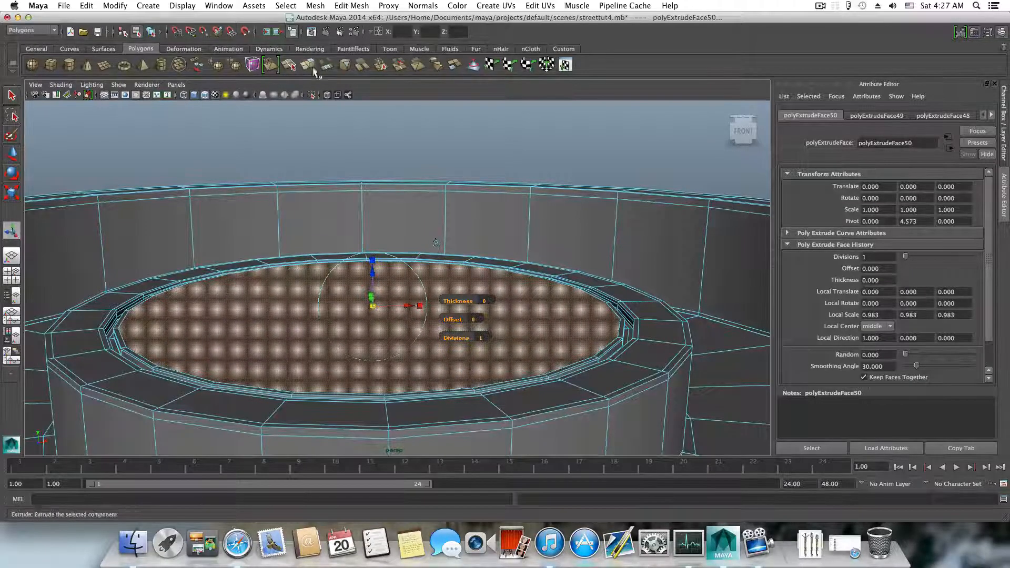
{"action": "left_click", "coordinate": [309, 64]}
{"action": "left_click", "coordinate": [372, 260]}
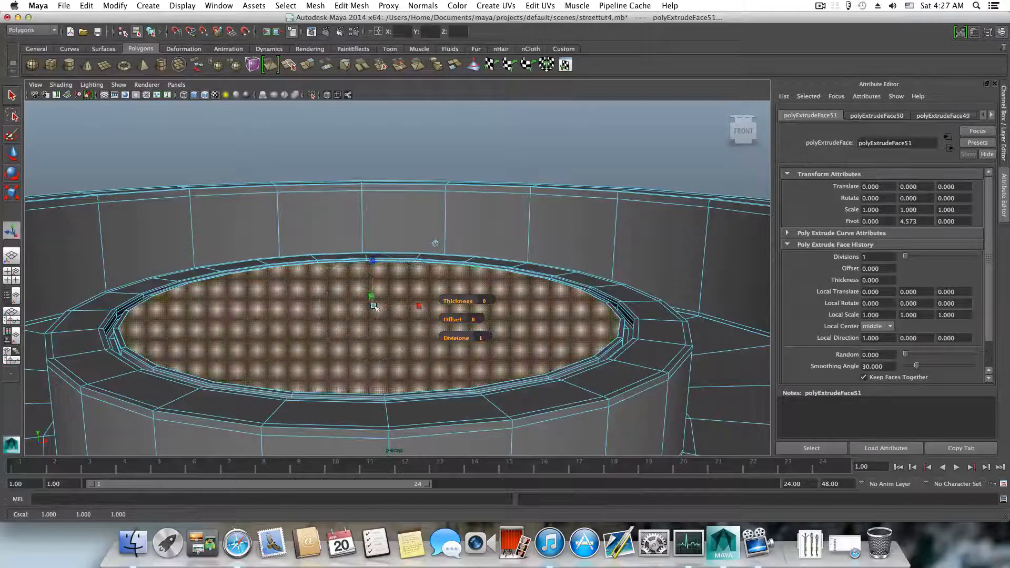
{"action": "left_click_drag", "start_coordinate": [375, 307], "coordinate": [371, 308]}
- Leave face editing and return to object selection with the whole post selected
{"action": "scroll", "coordinate": [400, 315], "scroll_direction": "down", "scroll_amount": 6}
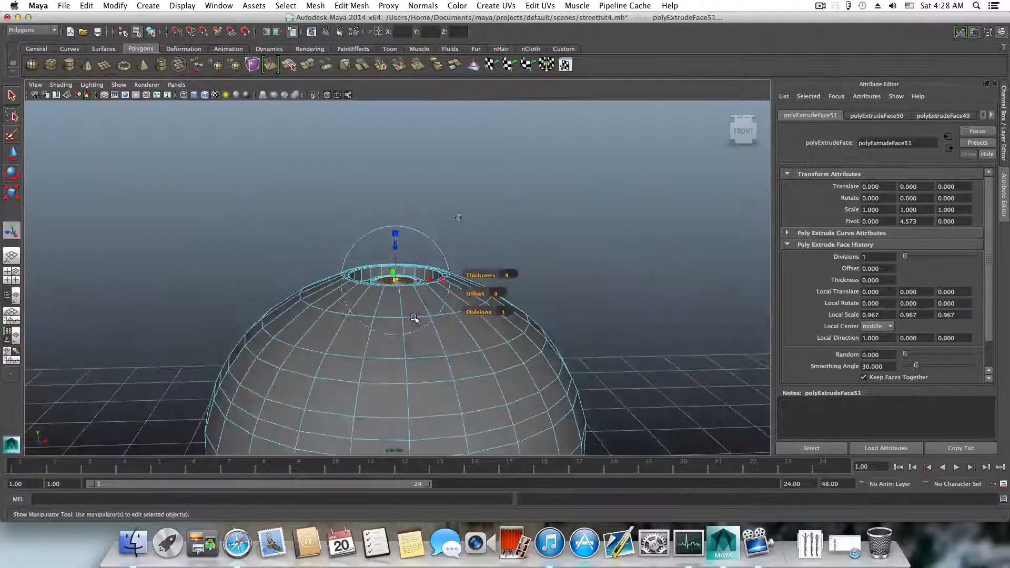
{"action": "middle_click_drag", "start_coordinate": [421, 312], "coordinate": [427, 230], "text": "alt"}
{"action": "scroll", "coordinate": [535, 280], "scroll_direction": "down", "scroll_amount": 7}
{"action": "middle_click_drag", "start_coordinate": [394, 270], "coordinate": [369, 160], "text": "alt"}
{"action": "left_click_drag", "start_coordinate": [451, 287], "coordinate": [358, 305]}
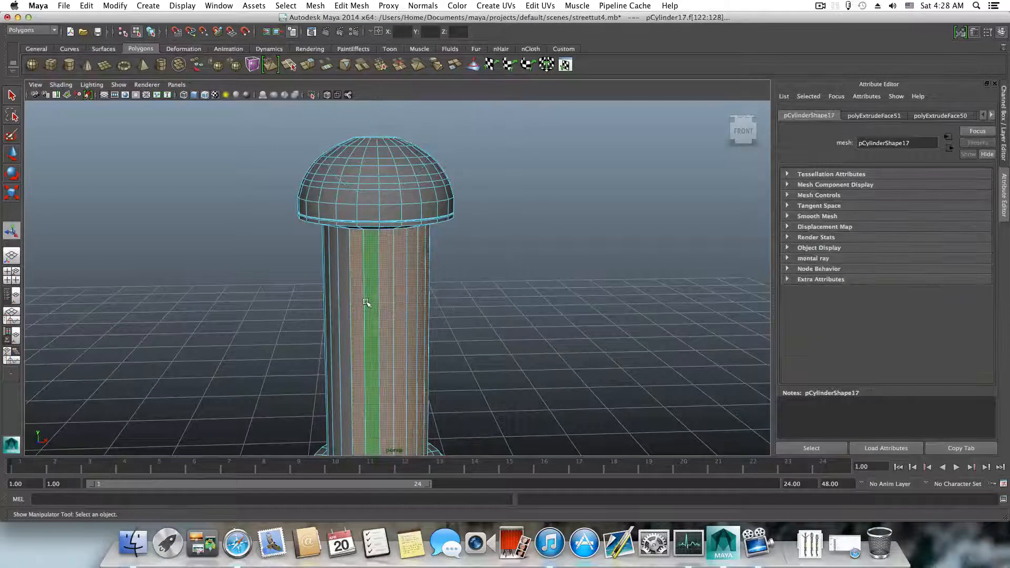
{"action": "key", "text": "F8"}
- Examine the whole post and the recessed top of the cap with its raised plug
{"action": "scroll", "coordinate": [377, 249], "scroll_direction": "down", "scroll_amount": 5}
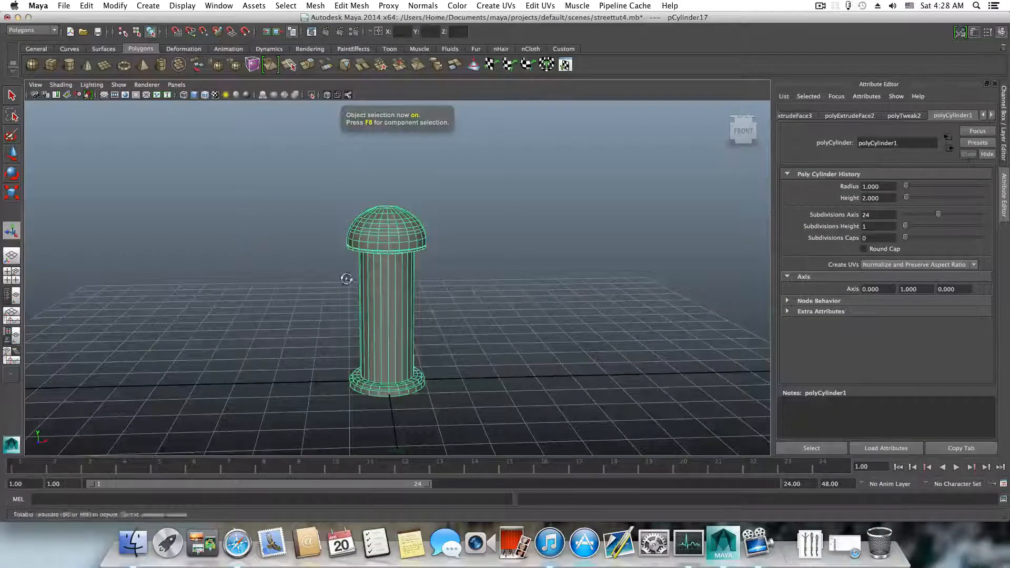
{"action": "left_click_drag", "start_coordinate": [346, 279], "coordinate": [365, 350], "text": "alt"}
{"action": "right_click_drag", "start_coordinate": [365, 349], "coordinate": [434, 323], "text": "alt"}
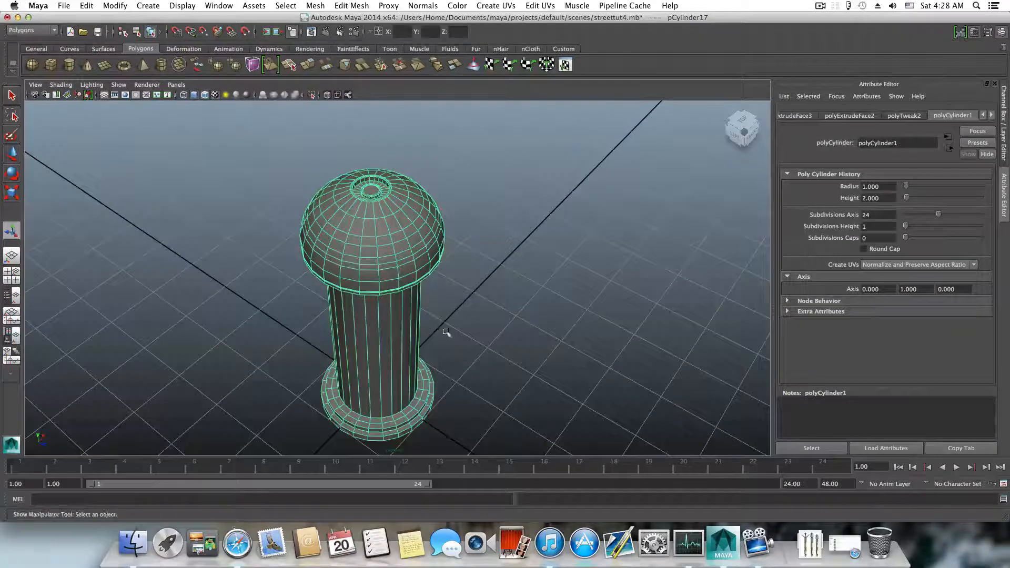
{"action": "scroll", "coordinate": [421, 342], "scroll_direction": "up", "scroll_amount": 3}
{"action": "left_click_drag", "start_coordinate": [400, 255], "coordinate": [338, 289], "text": "alt"}
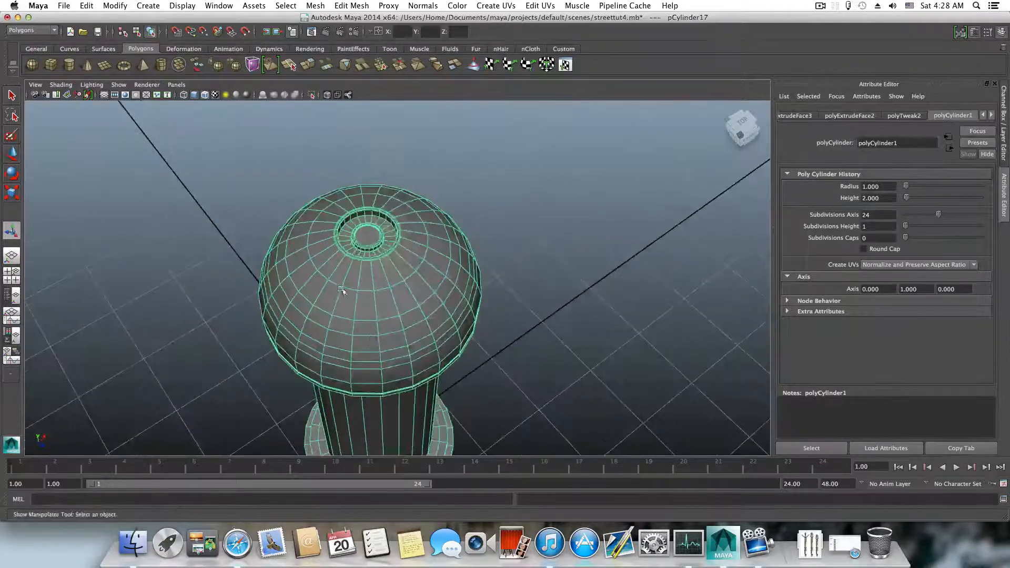
{"action": "scroll", "coordinate": [356, 255], "scroll_direction": "up", "scroll_amount": 5}
{"action": "scroll", "coordinate": [379, 247], "scroll_direction": "down", "scroll_amount": 4}
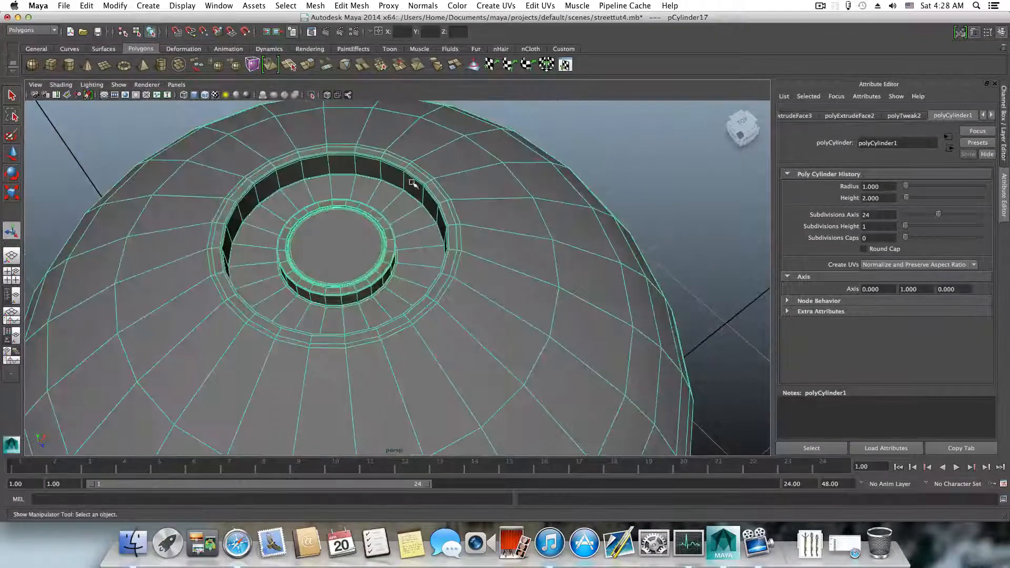
{"action": "left_click_drag", "start_coordinate": [413, 183], "coordinate": [376, 237], "text": "alt"}
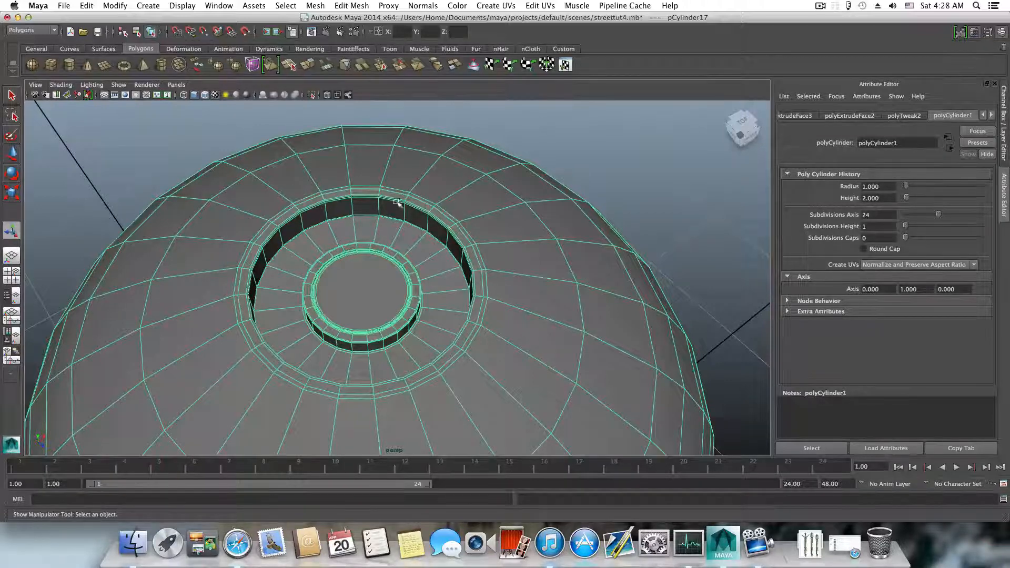
{"action": "scroll", "coordinate": [388, 259], "scroll_direction": "up", "scroll_amount": 3}
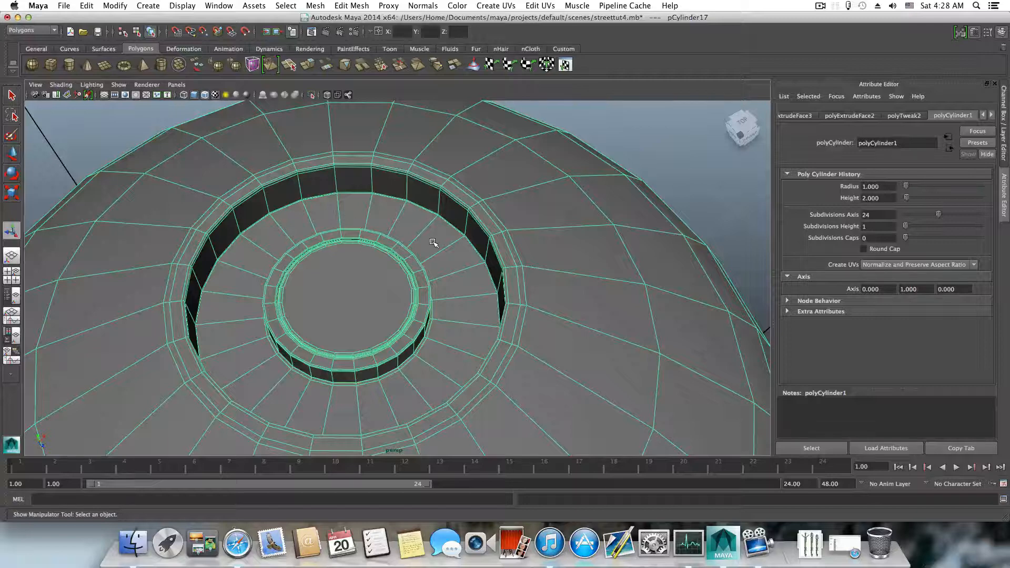
{"action": "scroll", "coordinate": [433, 243], "scroll_direction": "down", "scroll_amount": 5}
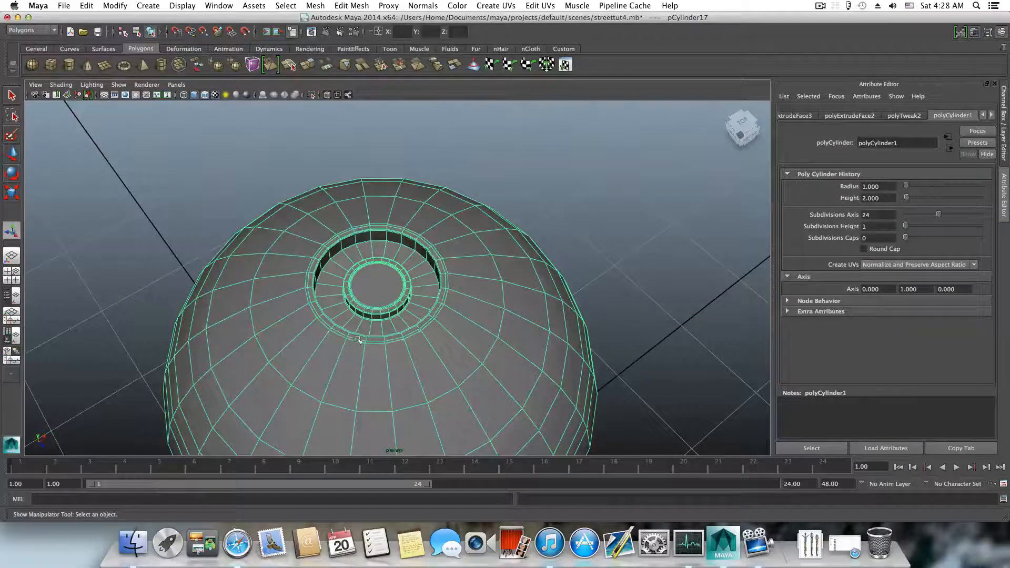
- Turn on the smooth mesh preview for the post, deselect it, and examine the smoothed recess and plug
{"action": "key", "text": "3"}
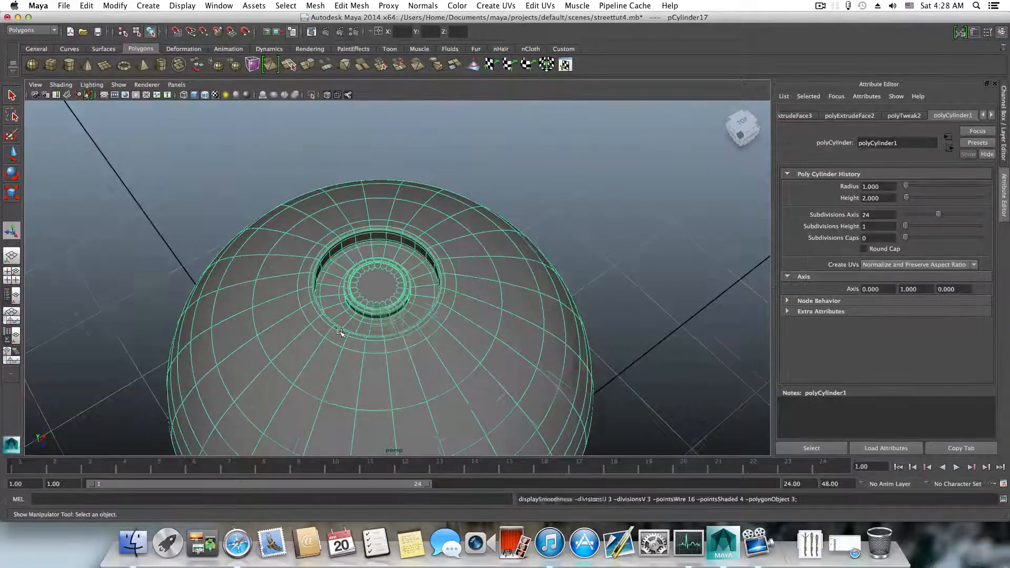
{"action": "scroll", "coordinate": [339, 332], "scroll_direction": "up", "scroll_amount": 3}
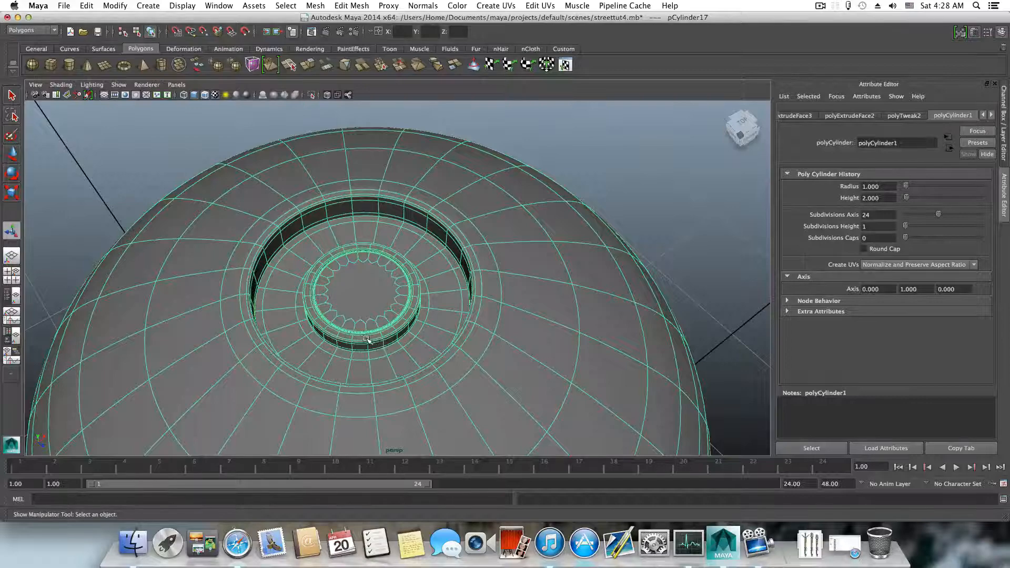
{"action": "left_click_drag", "start_coordinate": [367, 339], "coordinate": [355, 330], "text": "alt"}
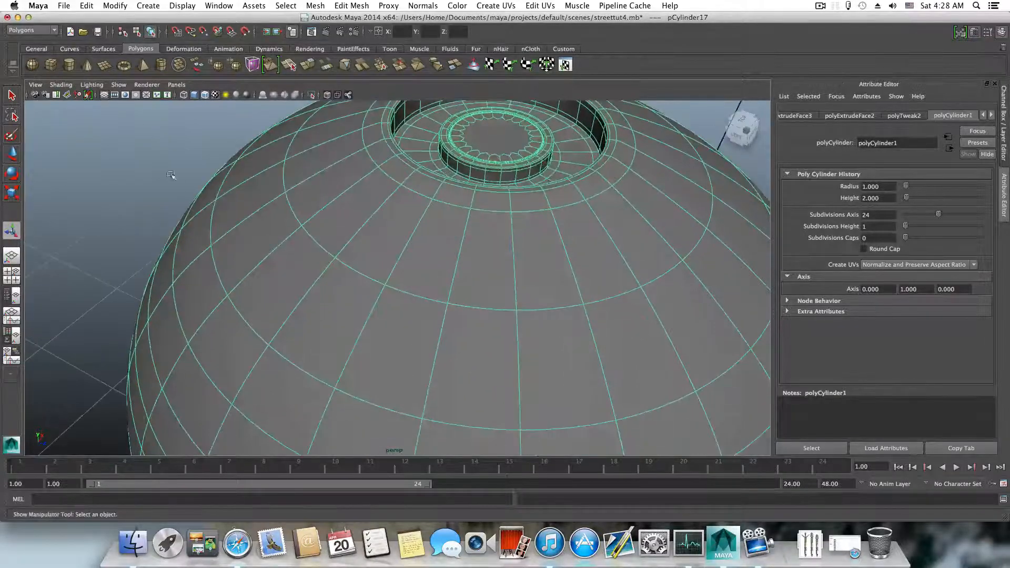
{"action": "left_click", "coordinate": [162, 133]}
{"action": "left_click_drag", "start_coordinate": [388, 263], "coordinate": [347, 301], "text": "alt"}
{"action": "right_click_drag", "start_coordinate": [348, 301], "coordinate": [453, 316], "text": "alt"}
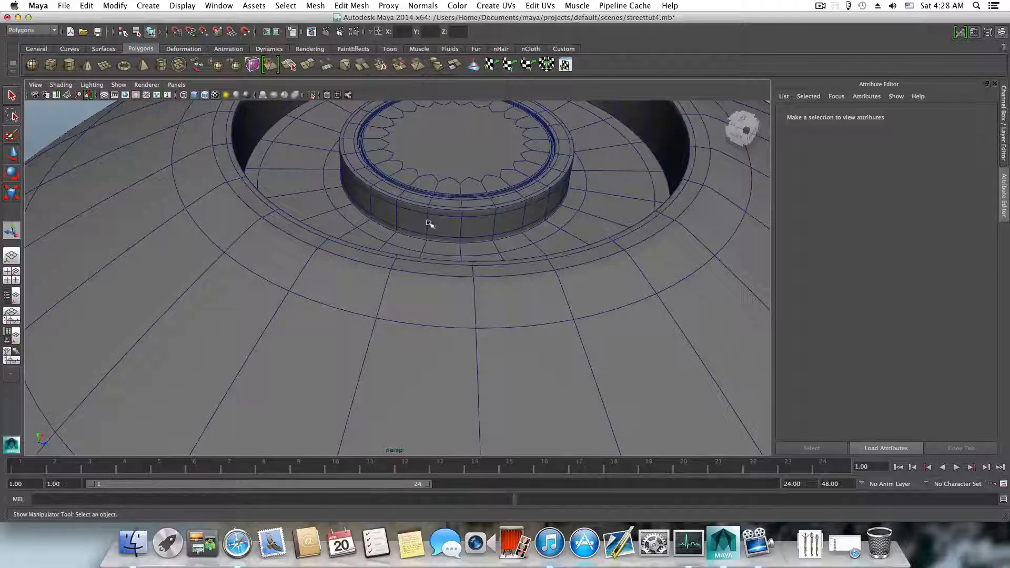
{"action": "right_click_drag", "start_coordinate": [436, 238], "coordinate": [437, 248], "text": "alt"}
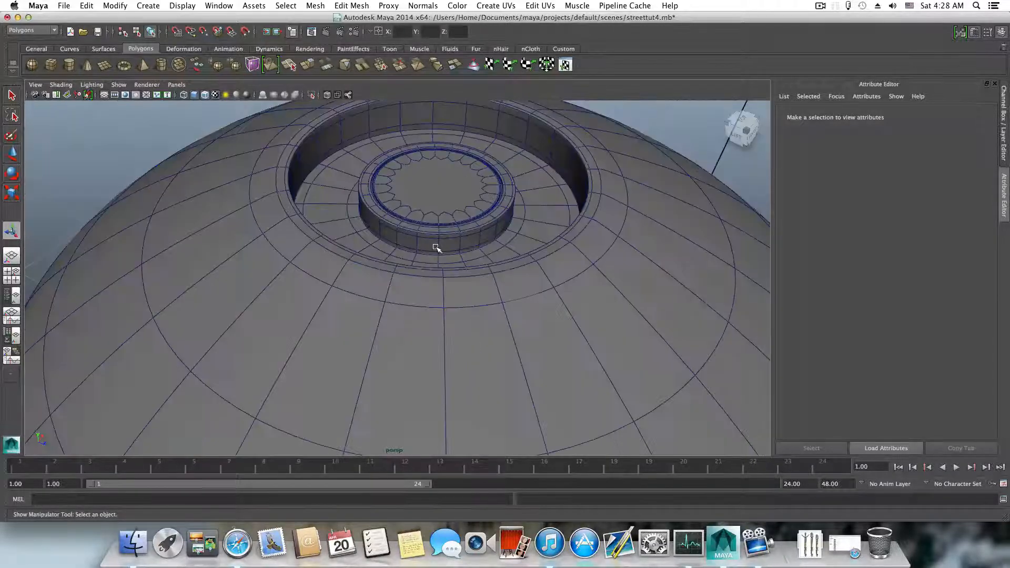
{"action": "right_click_drag", "start_coordinate": [573, 205], "coordinate": [523, 253], "text": "alt"}
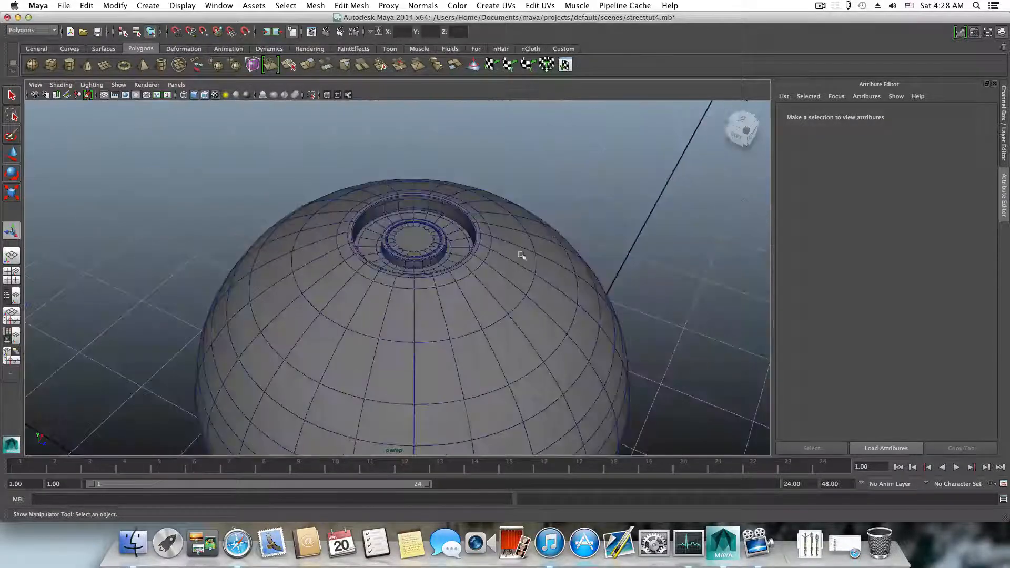
- Examine the cap's lower rim and the column in smooth preview, and turn the preview off
{"action": "left_click_drag", "start_coordinate": [451, 323], "coordinate": [444, 291], "text": "alt"}
{"action": "scroll", "coordinate": [444, 291], "scroll_direction": "up", "scroll_amount": 3}
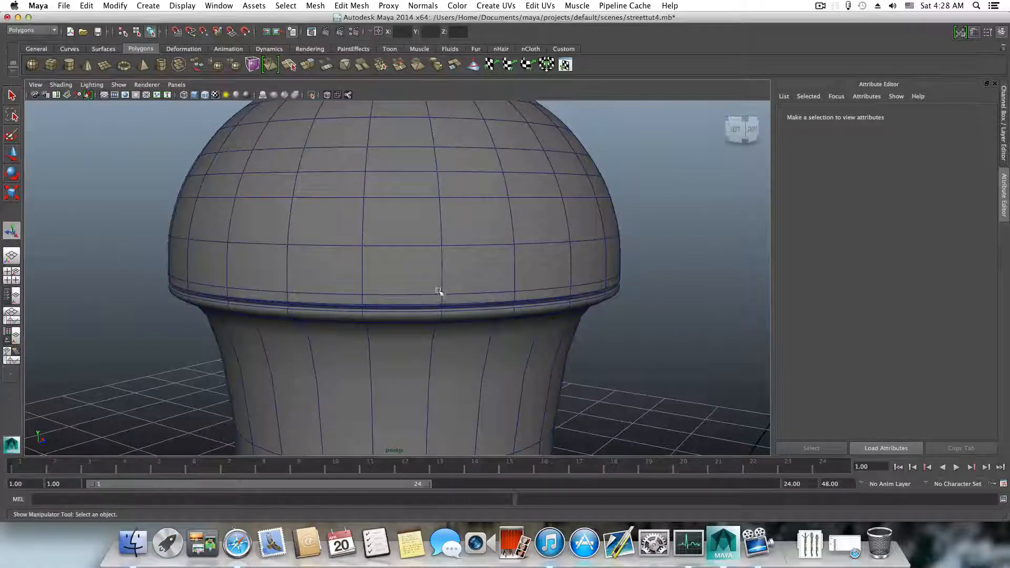
{"action": "right_click_drag", "start_coordinate": [439, 291], "coordinate": [439, 302], "text": "alt"}
{"action": "left_click_drag", "start_coordinate": [444, 341], "coordinate": [435, 271], "text": "alt"}
{"action": "right_click_drag", "start_coordinate": [435, 271], "coordinate": [436, 246], "text": "alt"}
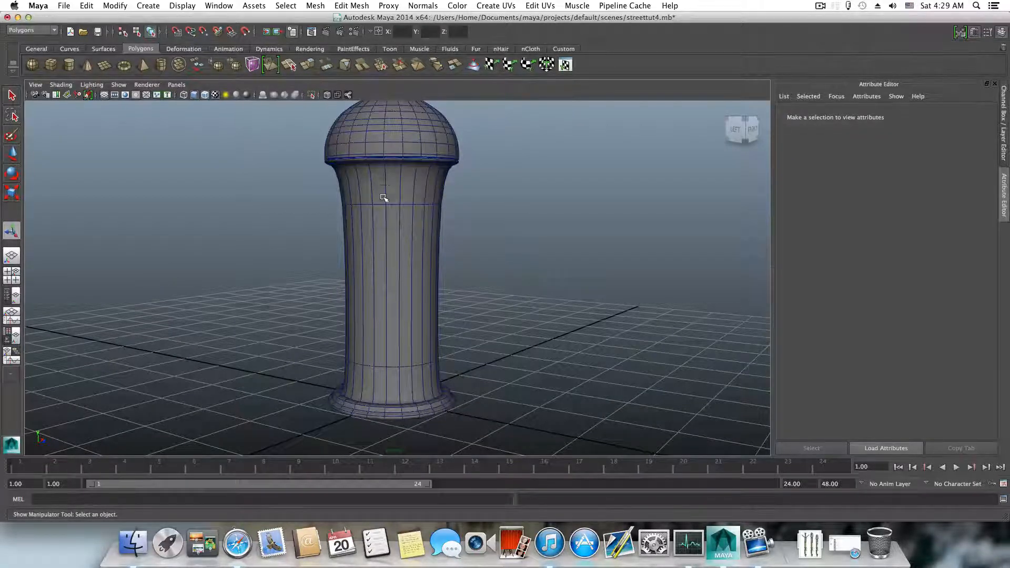
{"action": "left_click", "coordinate": [444, 202]}
{"action": "key", "text": "1"}
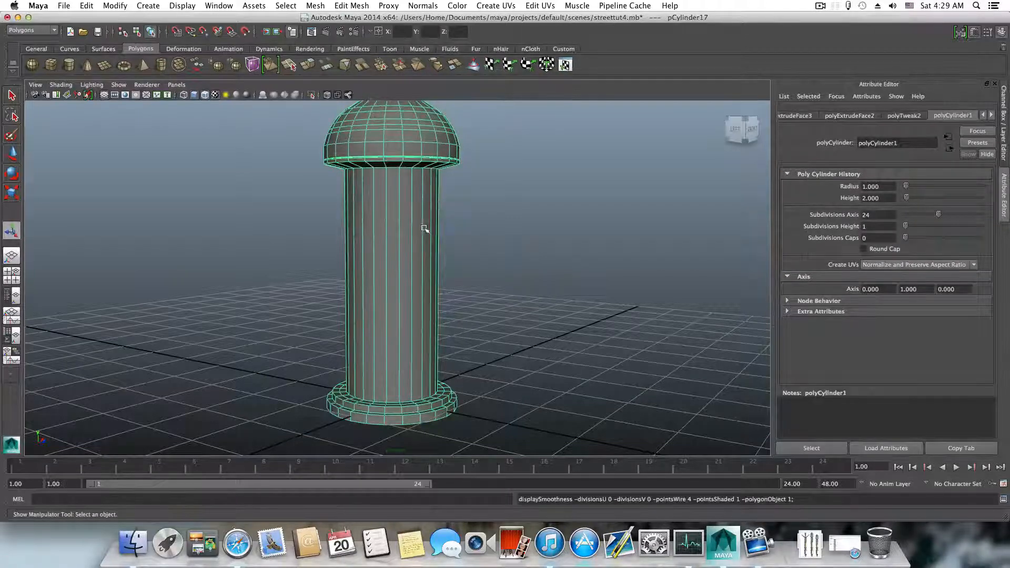
- Insert an edge loop around the column's upper end, close beneath the cap's underside, undoing the first placement
{"action": "left_click_drag", "start_coordinate": [424, 229], "coordinate": [400, 273], "text": "alt"}
{"action": "scroll", "coordinate": [487, 294], "scroll_direction": "up", "scroll_amount": 5}
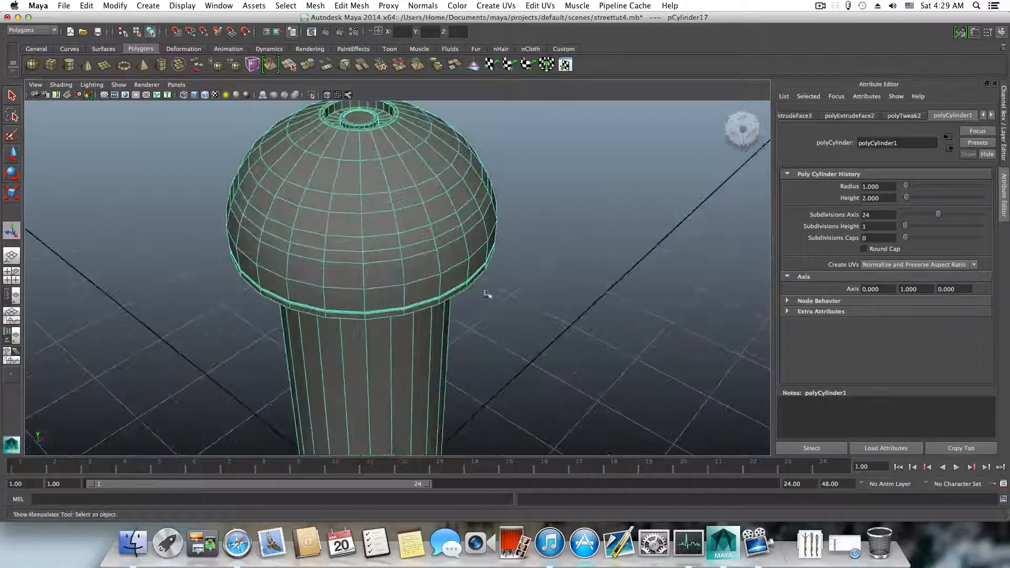
{"action": "left_click_drag", "start_coordinate": [487, 294], "coordinate": [372, 255], "text": "alt"}
{"action": "scroll", "coordinate": [444, 284], "scroll_direction": "up", "scroll_amount": 3}
{"action": "scroll", "coordinate": [441, 264], "scroll_direction": "down", "scroll_amount": 2}
{"action": "scroll", "coordinate": [400, 266], "scroll_direction": "up", "scroll_amount": 3}
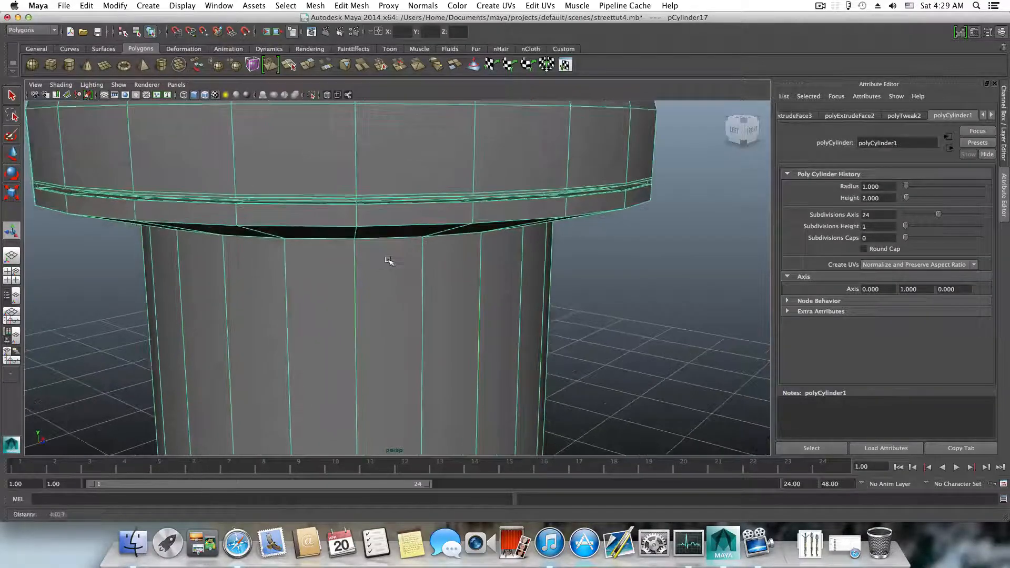
{"action": "scroll", "coordinate": [388, 252], "scroll_direction": "down", "scroll_amount": 1}
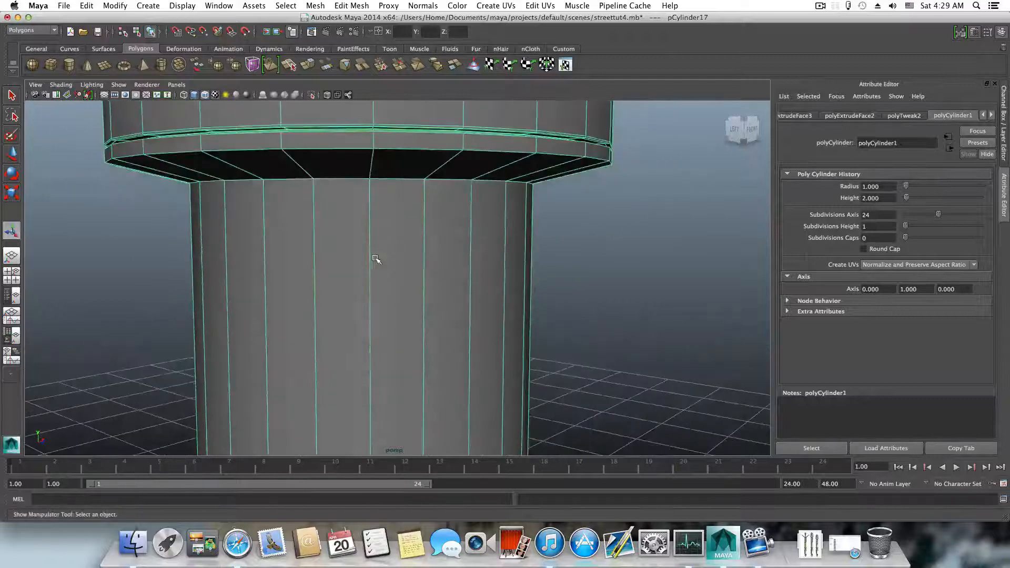
{"action": "right_click_drag", "start_coordinate": [375, 261], "coordinate": [343, 275], "text": "shift"}
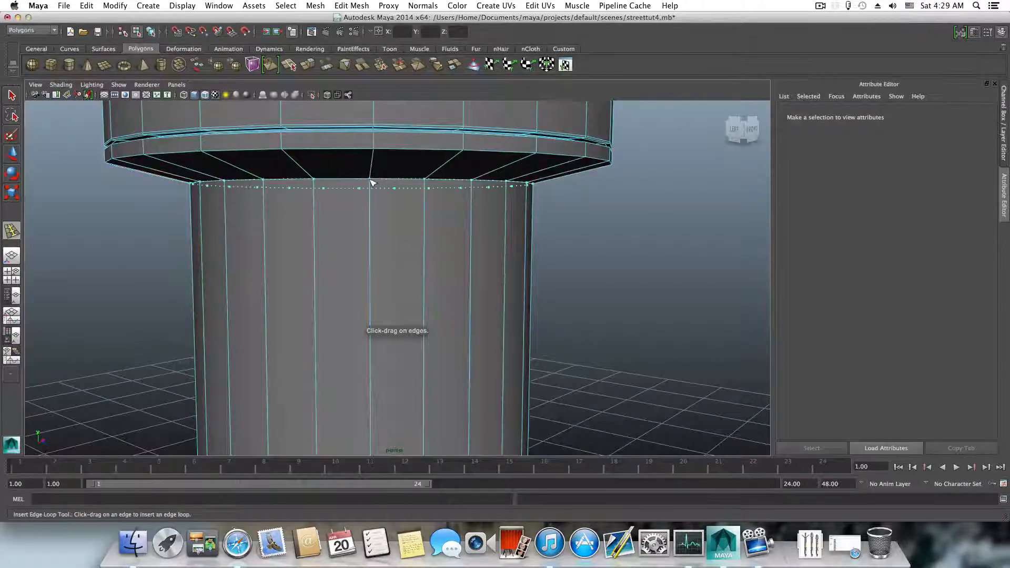
{"action": "left_click_drag", "start_coordinate": [372, 183], "coordinate": [372, 185]}
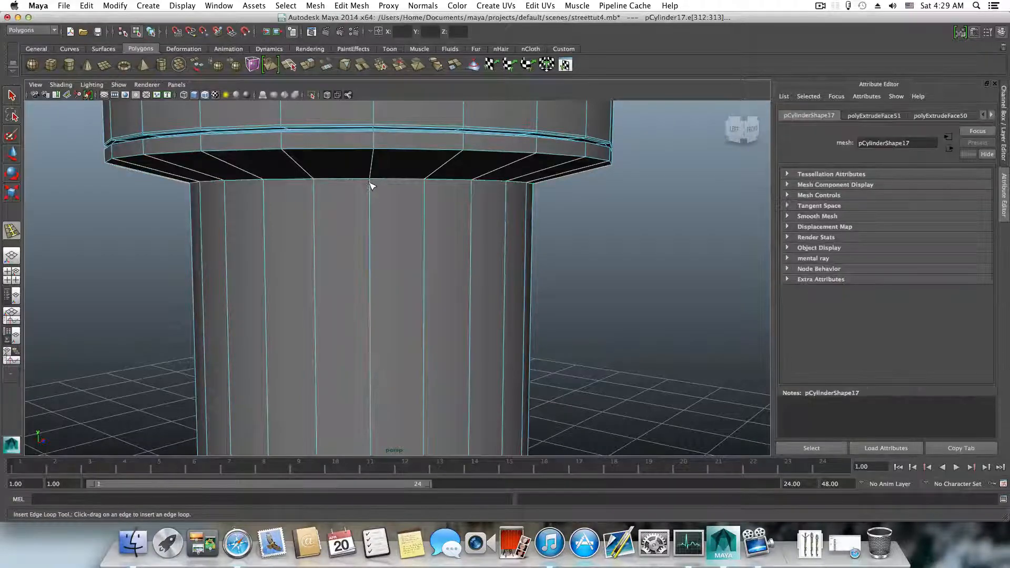
{"action": "key", "text": "z"}
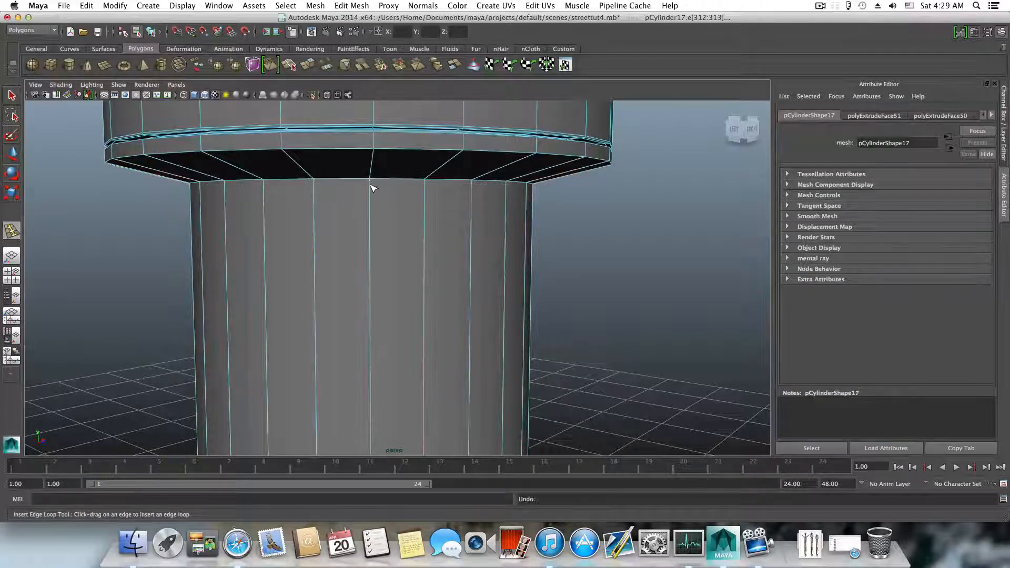
{"action": "left_click_drag", "start_coordinate": [372, 188], "coordinate": [374, 209]}
{"action": "middle_click_drag", "start_coordinate": [377, 203], "coordinate": [390, 270], "text": "alt"}
{"action": "scroll", "coordinate": [432, 266], "scroll_direction": "up", "scroll_amount": 3}
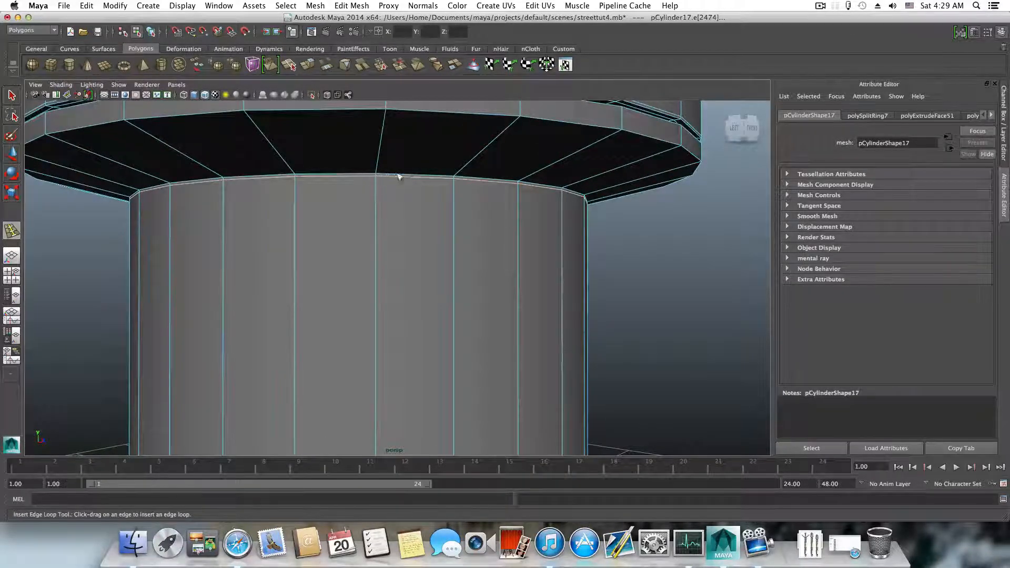
- Insert edge loops on the cap's underside beside the column and on both sides of the rim's lower outer edge
{"action": "left_click_drag", "start_coordinate": [381, 166], "coordinate": [384, 180]}
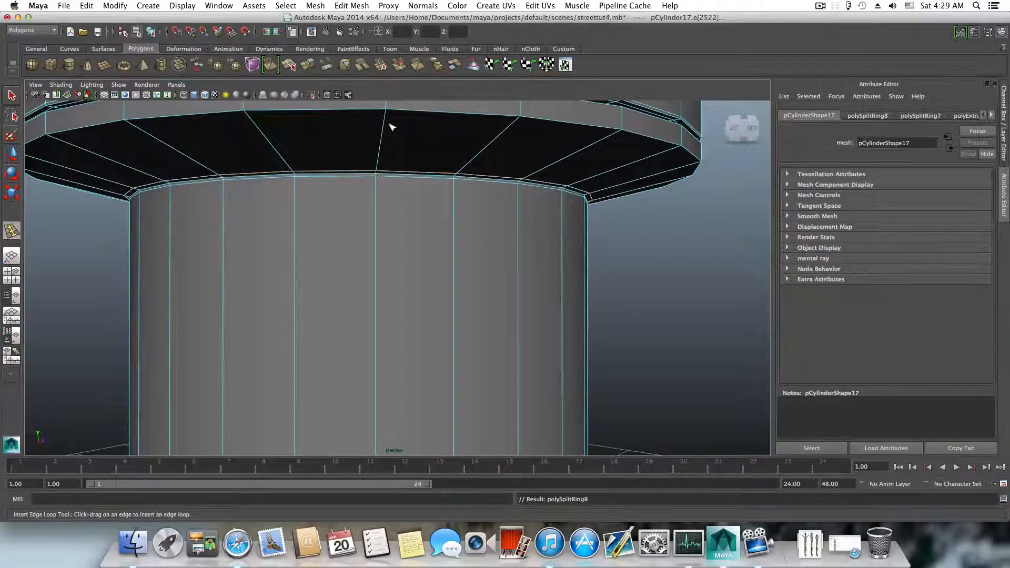
{"action": "middle_click_drag", "start_coordinate": [383, 124], "coordinate": [387, 145], "text": "alt"}
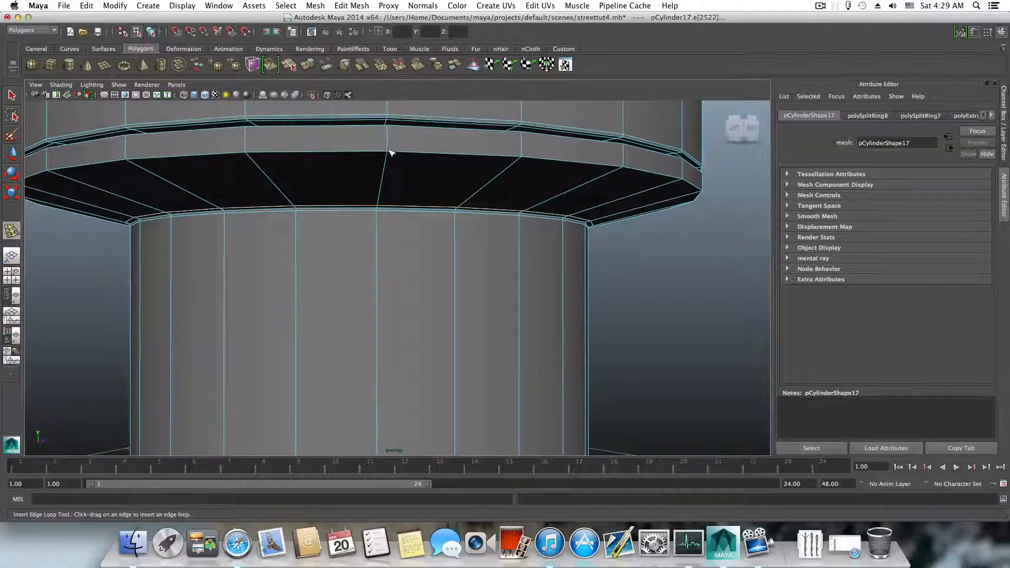
{"action": "left_click_drag", "start_coordinate": [387, 159], "coordinate": [388, 153]}
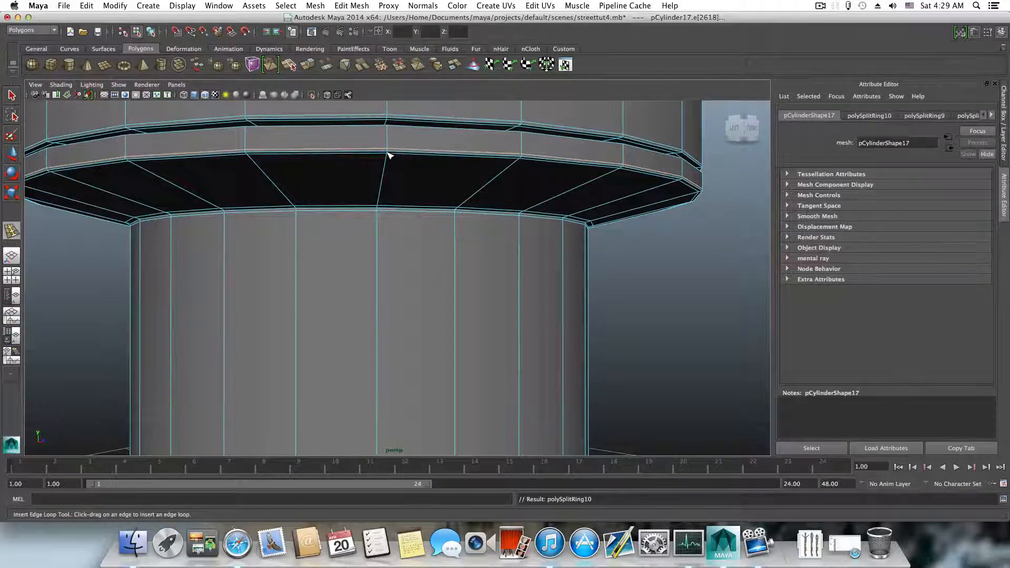
- Insert an edge loop around the cap's rim band, just below its upper edge
{"action": "middle_click_drag", "start_coordinate": [401, 176], "coordinate": [401, 219], "text": "alt"}
{"action": "right_click_drag", "start_coordinate": [401, 219], "coordinate": [421, 235], "text": "alt"}
{"action": "key", "text": "super+z"}
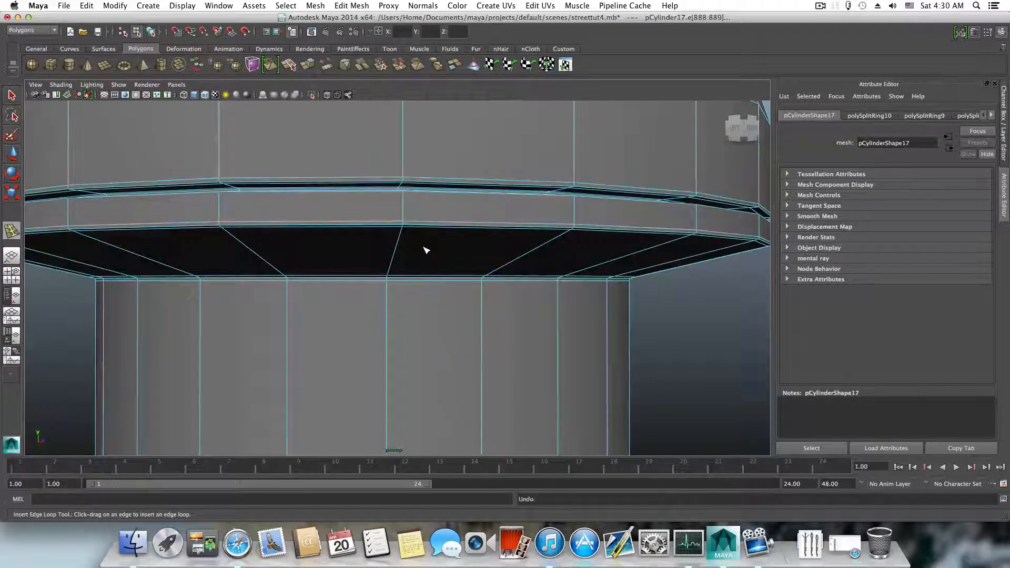
{"action": "key", "text": "super+z"}
{"action": "left_click_drag", "start_coordinate": [413, 218], "coordinate": [420, 273], "text": "alt"}
{"action": "left_click_drag", "start_coordinate": [420, 274], "coordinate": [375, 286]}
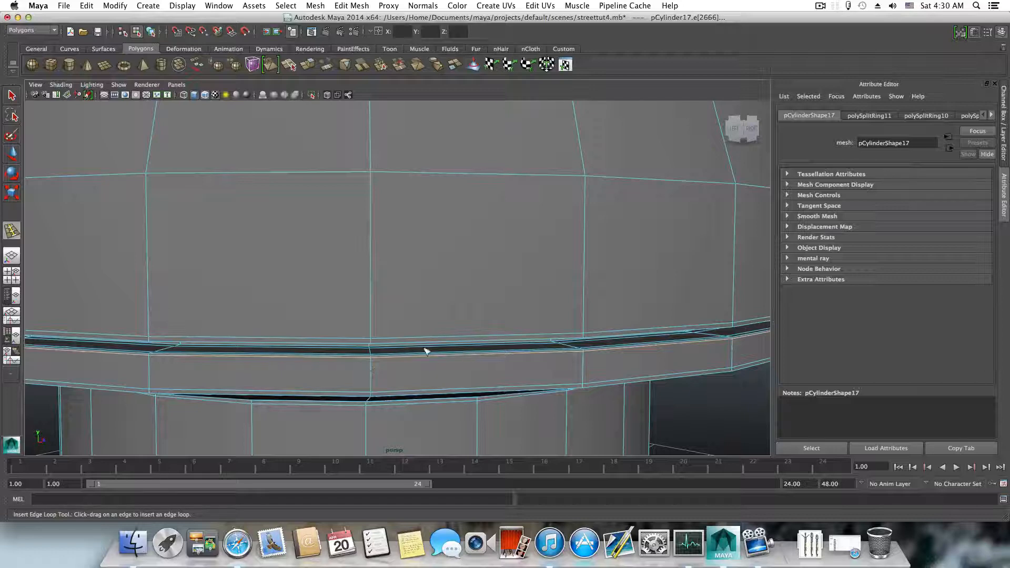
- Insert an edge loop around the side of the base's lower tier, just below its upper edge
{"action": "scroll", "coordinate": [362, 356], "scroll_direction": "down", "scroll_amount": 5}
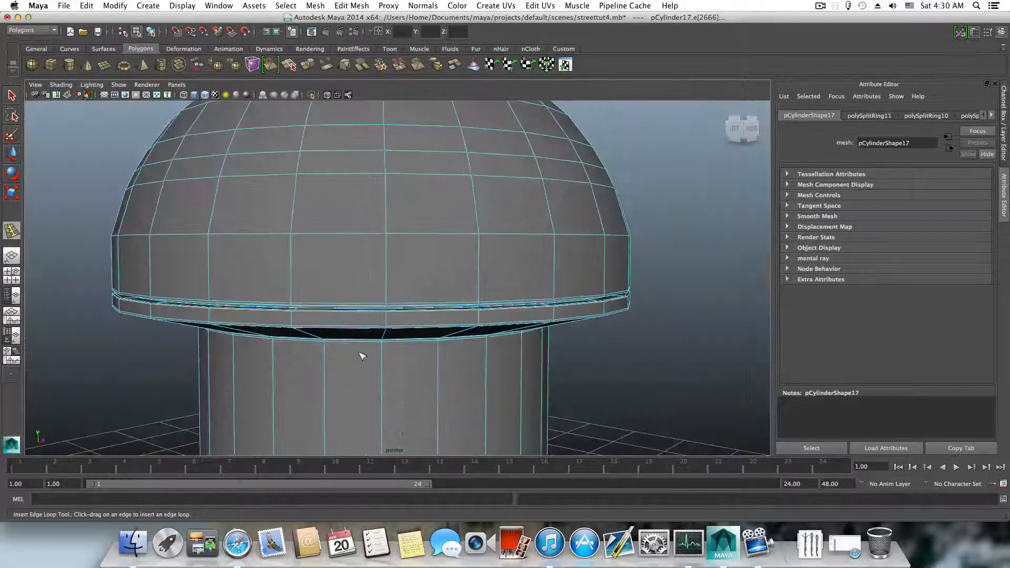
{"action": "middle_click_drag", "start_coordinate": [361, 360], "coordinate": [356, 195], "text": "alt"}
{"action": "middle_click_drag", "start_coordinate": [395, 365], "coordinate": [377, 200], "text": "alt"}
{"action": "scroll", "coordinate": [426, 308], "scroll_direction": "down", "scroll_amount": 5}
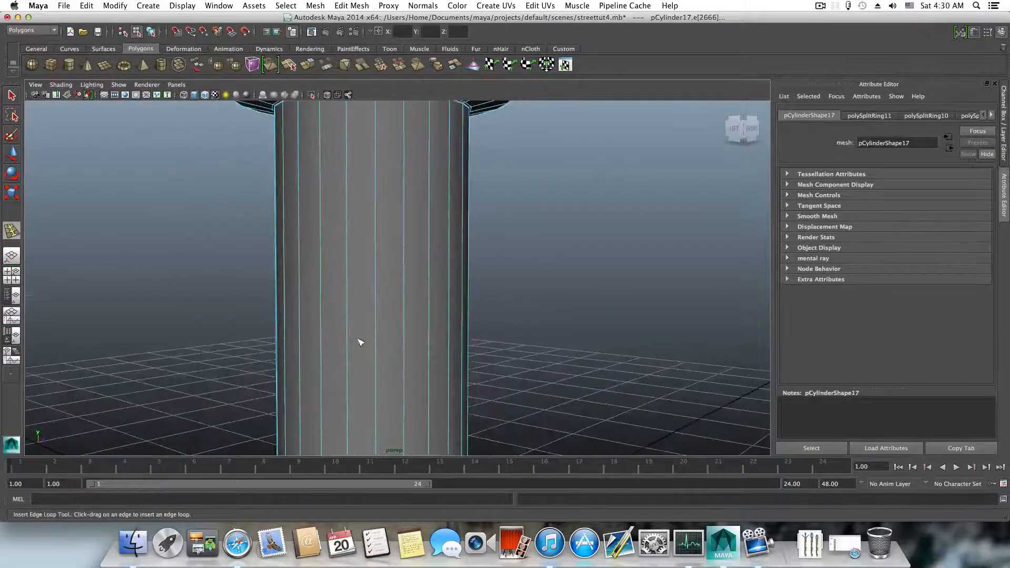
{"action": "middle_click_drag", "start_coordinate": [359, 341], "coordinate": [354, 226], "text": "alt"}
{"action": "middle_click_drag", "start_coordinate": [354, 311], "coordinate": [363, 226], "text": "alt"}
{"action": "scroll", "coordinate": [408, 289], "scroll_direction": "up", "scroll_amount": 4}
{"action": "scroll", "coordinate": [360, 311], "scroll_direction": "up", "scroll_amount": 3}
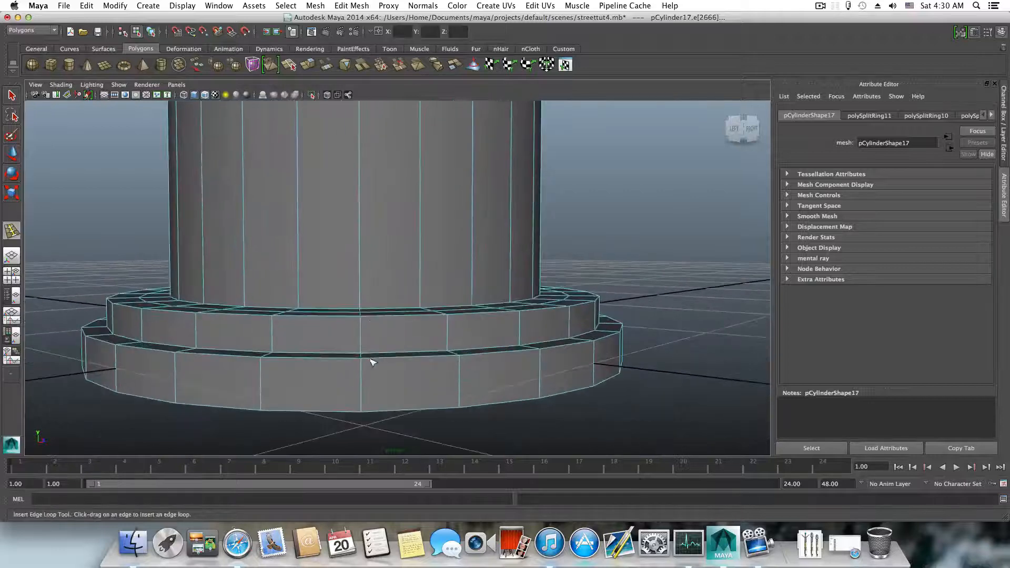
{"action": "middle_click_drag", "start_coordinate": [372, 361], "coordinate": [379, 329], "text": "alt"}
{"action": "left_click_drag", "start_coordinate": [354, 343], "coordinate": [327, 365], "text": "alt"}
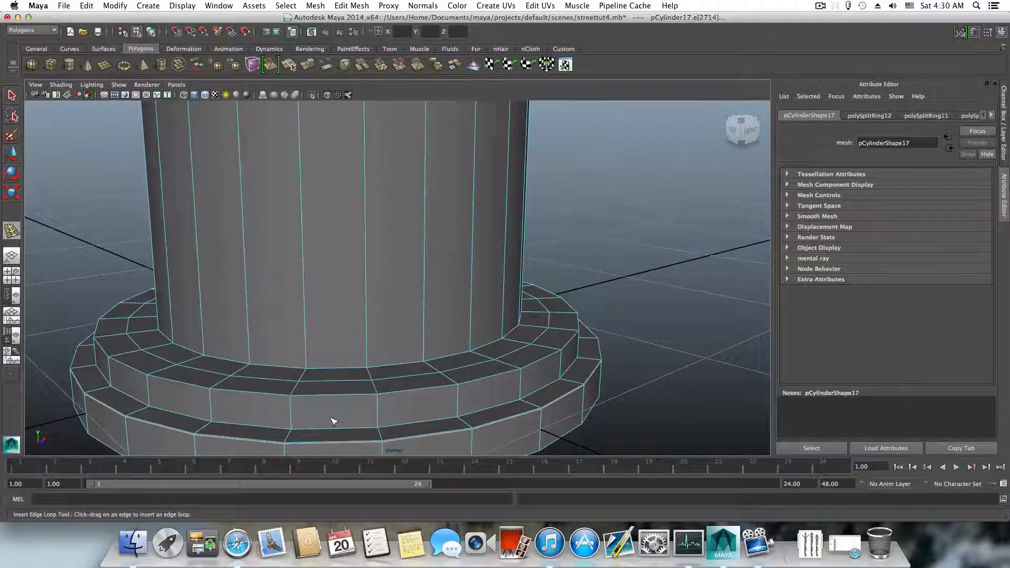
- Insert edge loops on the lower tier's ledge, near its outer edge and at the foot of the upper tier
{"action": "left_click_drag", "start_coordinate": [303, 430], "coordinate": [305, 399], "text": "alt"}
{"action": "middle_click_drag", "start_coordinate": [305, 398], "coordinate": [336, 345], "text": "alt"}
{"action": "right_click_drag", "start_coordinate": [336, 346], "coordinate": [402, 345], "text": "alt"}
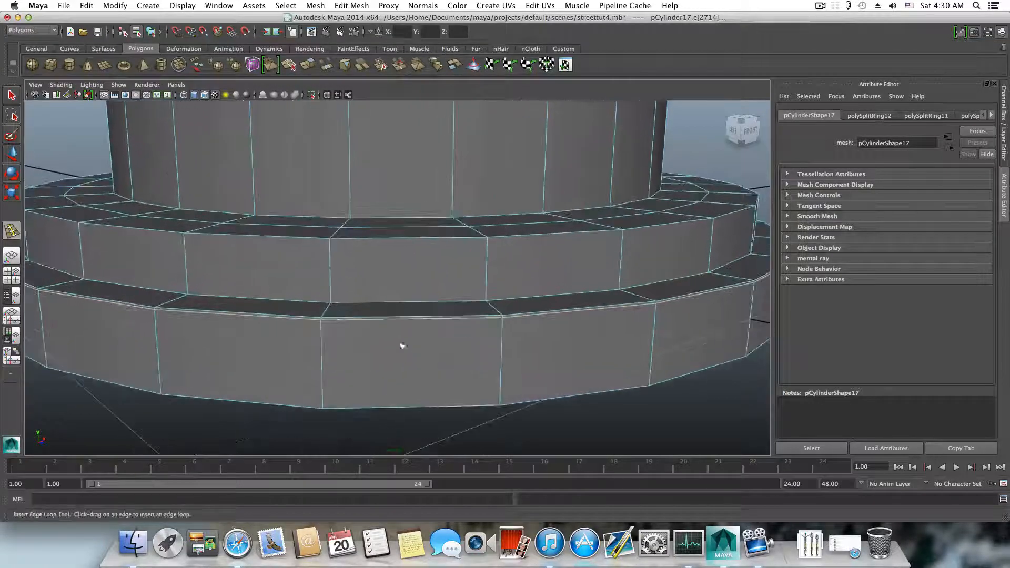
{"action": "left_click_drag", "start_coordinate": [327, 313], "coordinate": [333, 305]}
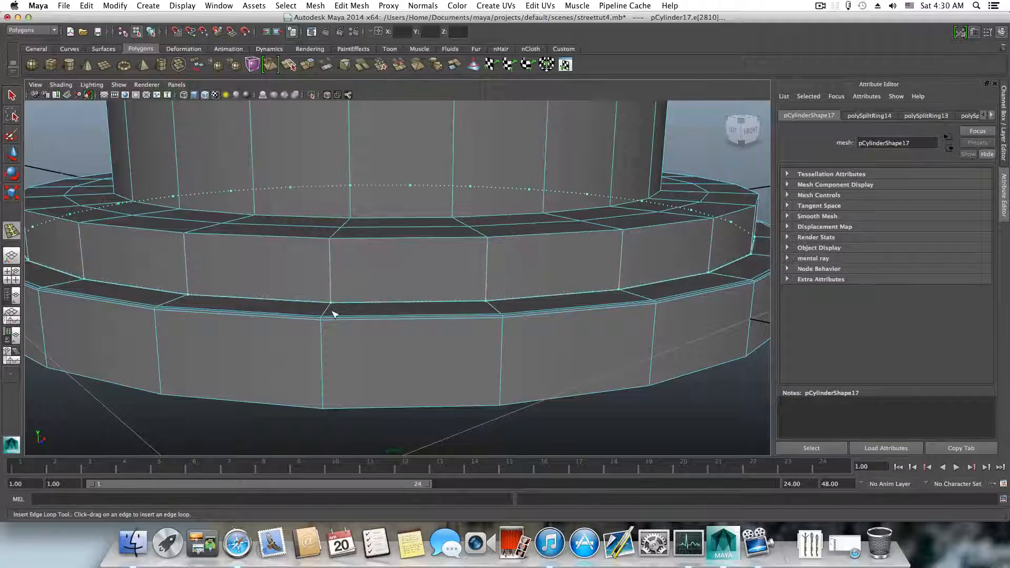
{"action": "left_click_drag", "start_coordinate": [330, 240], "coordinate": [330, 240]}
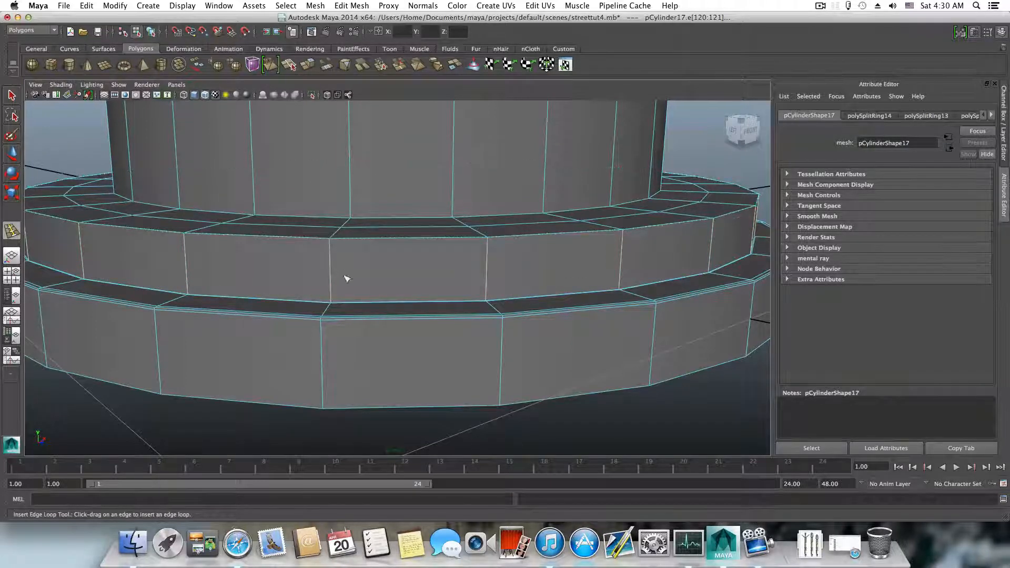
- Insert an edge loop around the side of the base's lower tier, just above its bottom edge
{"action": "left_click_drag", "start_coordinate": [345, 278], "coordinate": [274, 374], "text": "alt"}
{"action": "left_click_drag", "start_coordinate": [304, 320], "coordinate": [311, 339]}
{"action": "scroll", "coordinate": [310, 340], "scroll_direction": "down", "scroll_amount": 5}
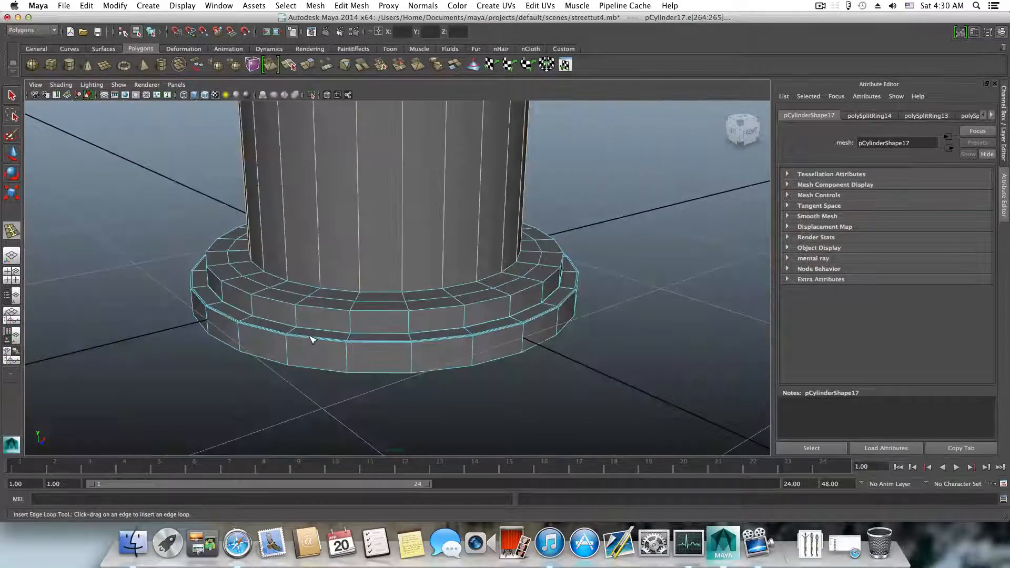
{"action": "scroll", "coordinate": [311, 343], "scroll_direction": "down", "scroll_amount": 3}
{"action": "scroll", "coordinate": [361, 346], "scroll_direction": "up", "scroll_amount": 6}
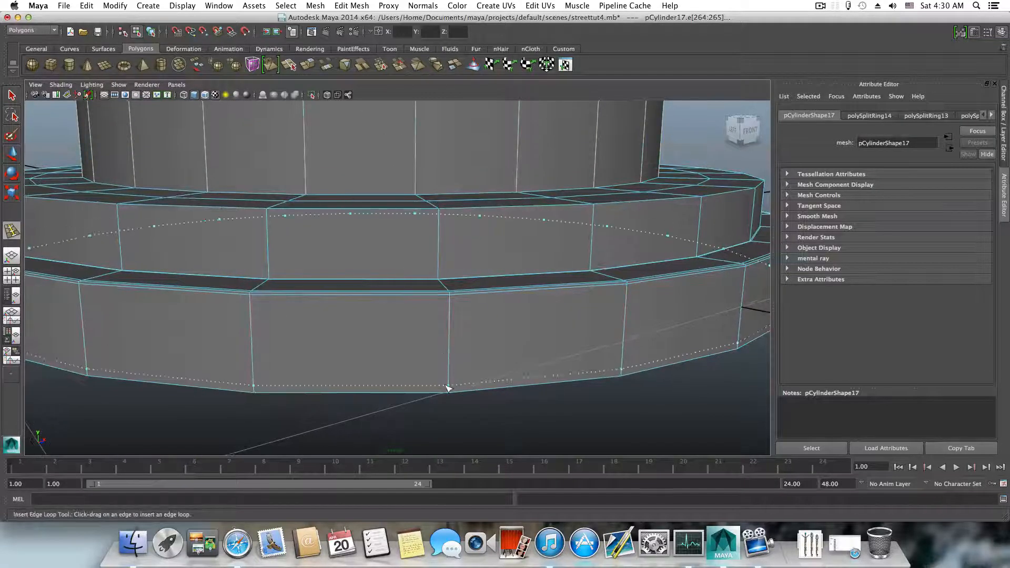
{"action": "left_click_drag", "start_coordinate": [447, 388], "coordinate": [445, 420]}
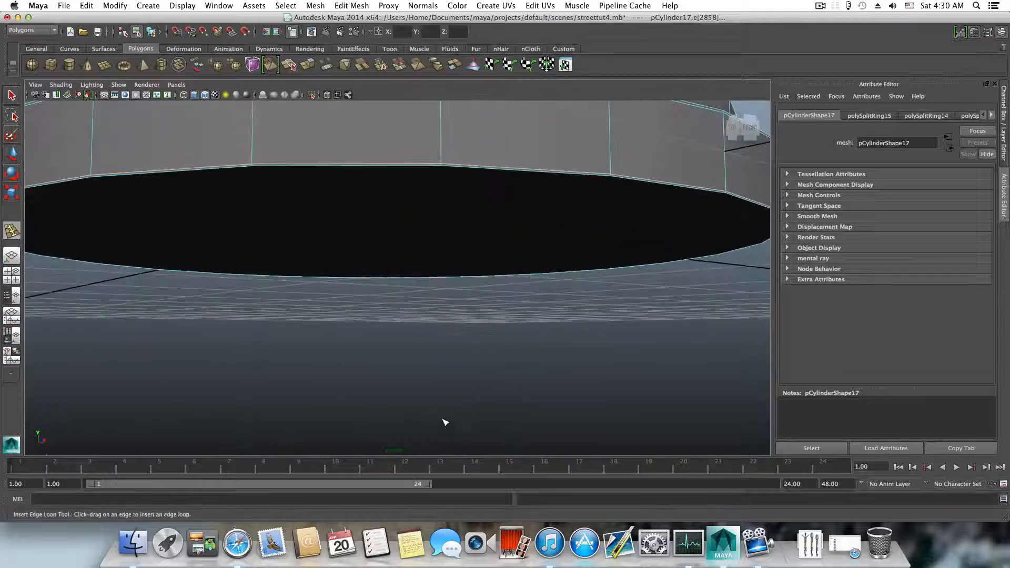
- Extrude the base's bottom face, scale it slightly inward, and return to object selection
{"action": "left_click", "coordinate": [12, 96]}
{"action": "right_click_drag", "start_coordinate": [230, 210], "coordinate": [248, 212]}
{"action": "left_click", "coordinate": [250, 208]}
{"action": "left_click", "coordinate": [250, 205]}
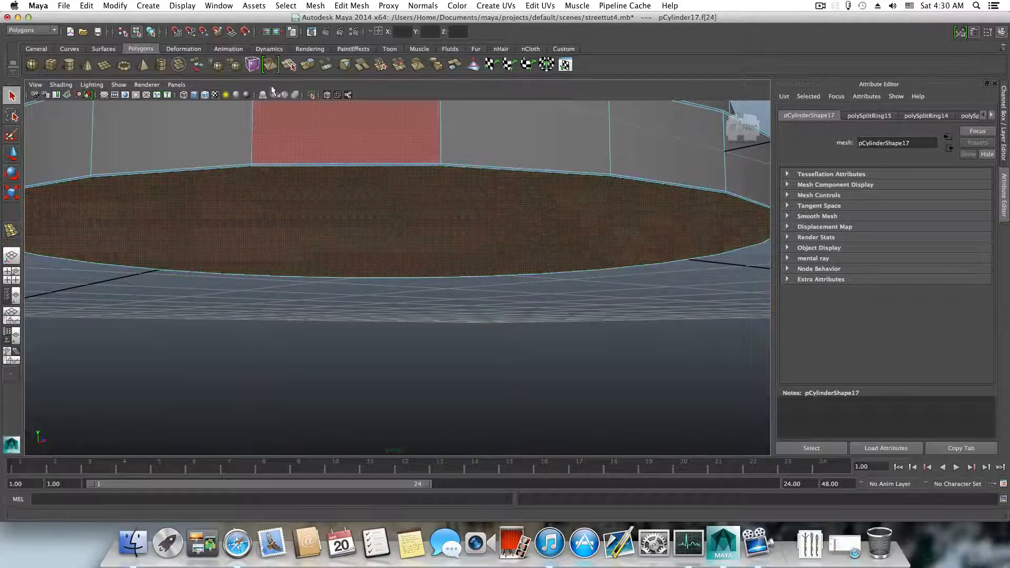
{"action": "left_click", "coordinate": [312, 69]}
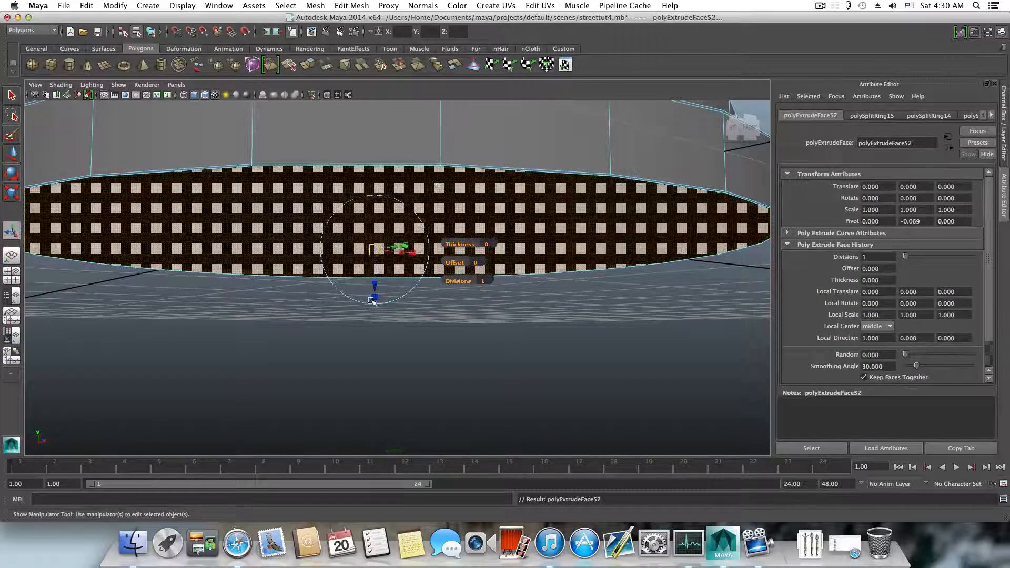
{"action": "left_click_drag", "start_coordinate": [374, 299], "coordinate": [372, 279]}
{"action": "key", "text": "F8"}
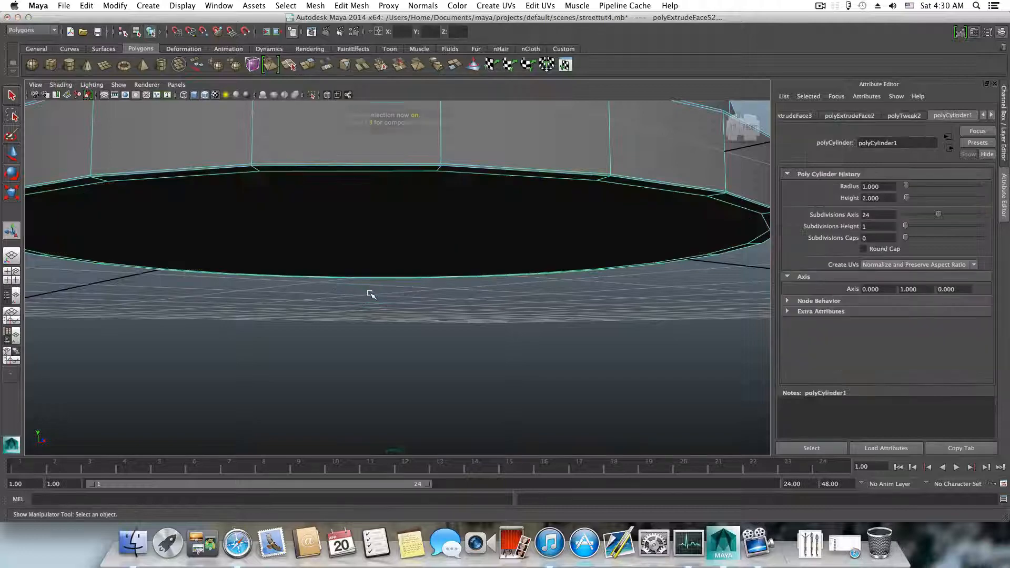
- Turn on the smooth mesh preview for the post and examine the column's foot and the stepped base
{"action": "scroll", "coordinate": [372, 293], "scroll_direction": "down", "scroll_amount": 10}
{"action": "left_click_drag", "start_coordinate": [368, 251], "coordinate": [377, 312], "text": "alt"}
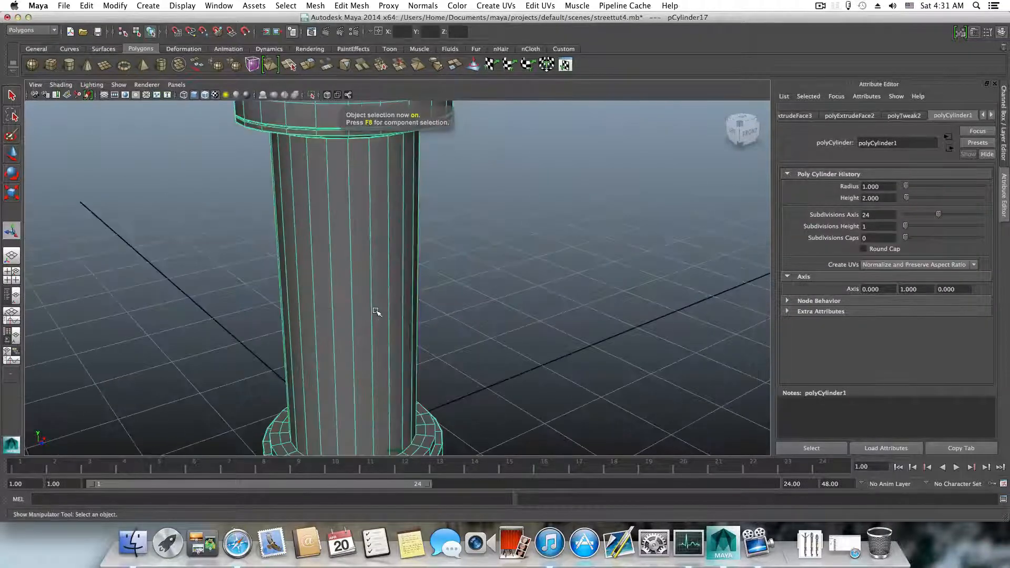
{"action": "key", "text": "F8"}
{"action": "scroll", "coordinate": [363, 307], "scroll_direction": "down", "scroll_amount": 3}
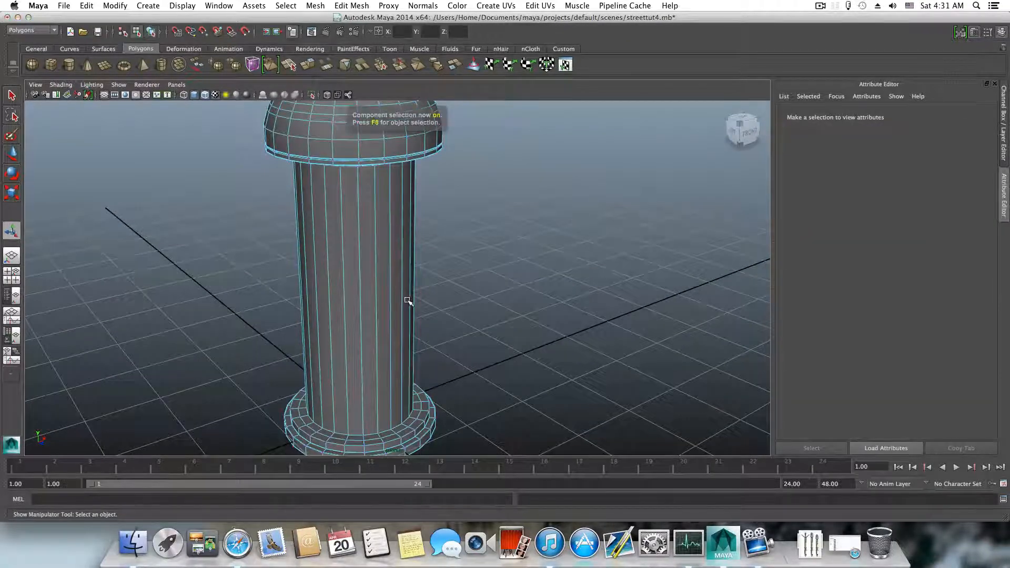
{"action": "key", "text": "F8"}
{"action": "key", "text": "3"}
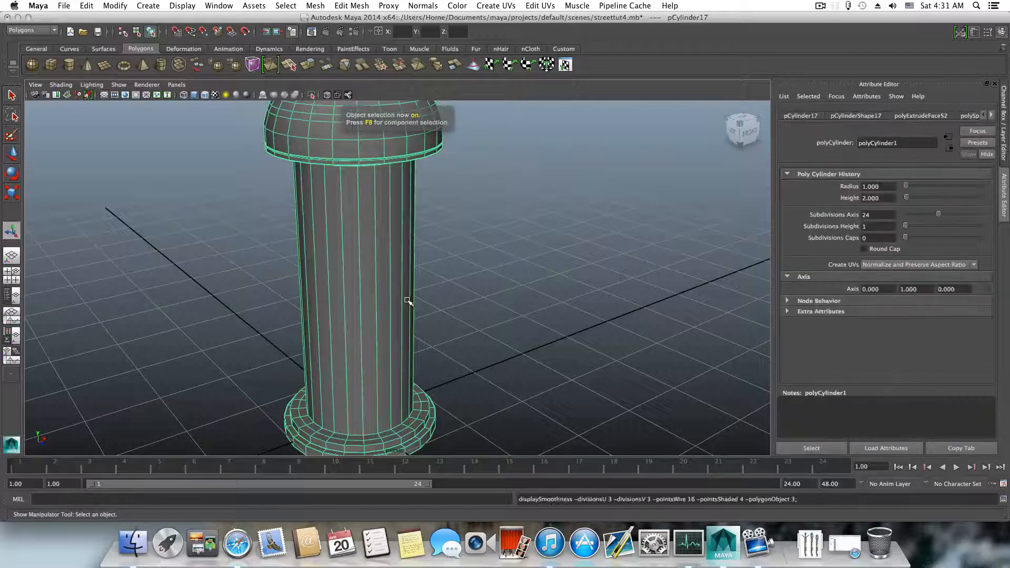
{"action": "left_click_drag", "start_coordinate": [378, 358], "coordinate": [352, 292], "text": "alt"}
{"action": "middle_click_drag", "start_coordinate": [351, 293], "coordinate": [358, 197], "text": "alt"}
{"action": "right_click_drag", "start_coordinate": [282, 277], "coordinate": [358, 315], "text": "alt"}
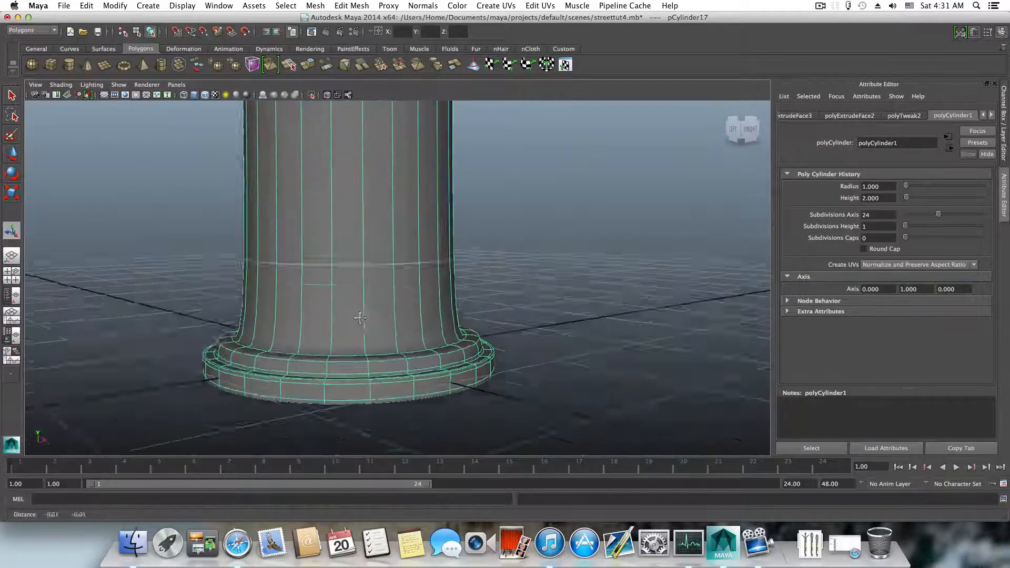
{"action": "middle_click_drag", "start_coordinate": [359, 316], "coordinate": [374, 255], "text": "alt"}
{"action": "right_click_drag", "start_coordinate": [342, 298], "coordinate": [405, 305], "text": "alt"}
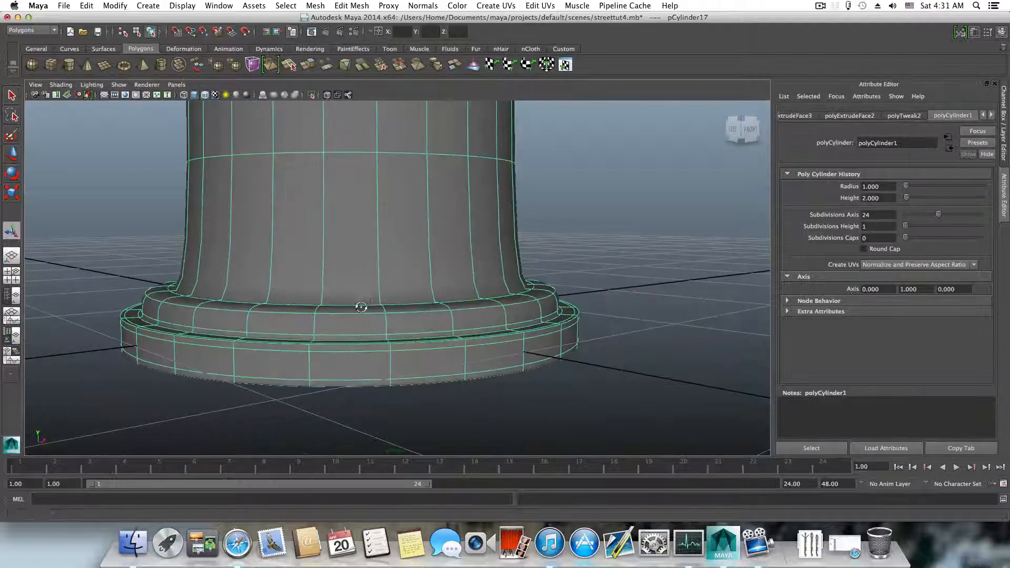
{"action": "left_click_drag", "start_coordinate": [361, 307], "coordinate": [284, 383], "text": "alt"}
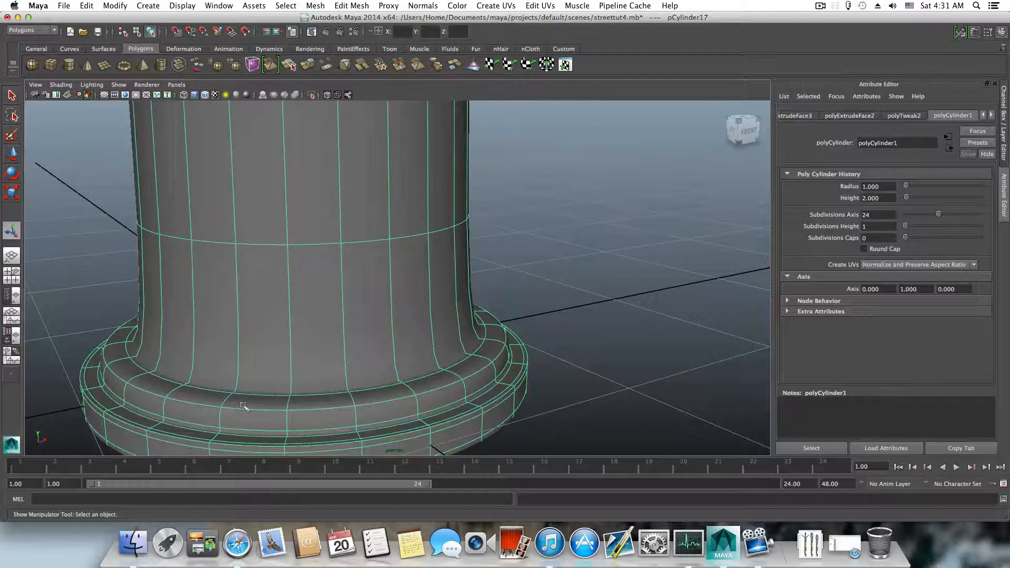
- Compare the base's upper tier with and without smooth preview, leaving the preview off
{"action": "key", "text": "ctrl+z"}
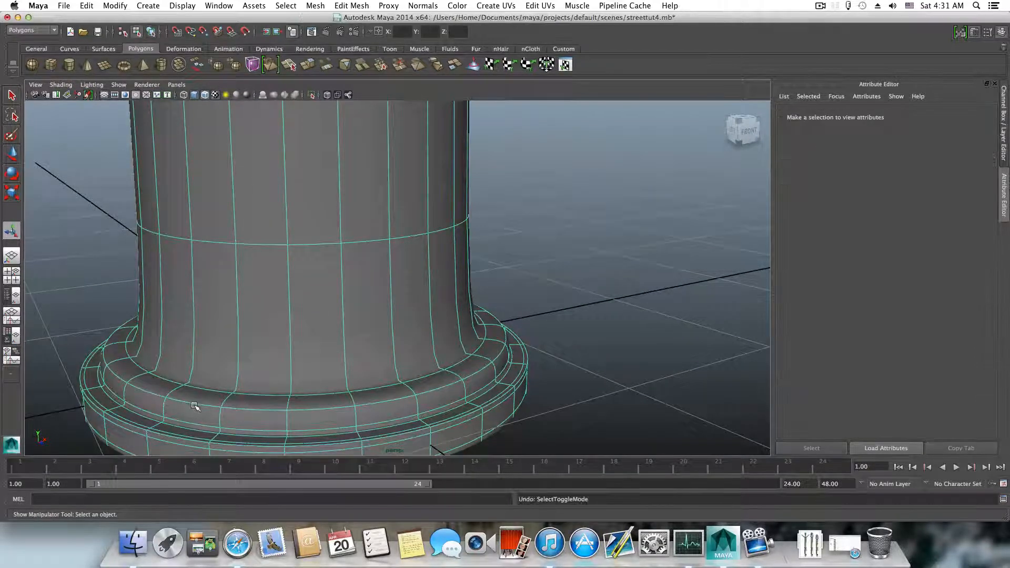
{"action": "key", "text": "1"}
{"action": "middle_click_drag", "start_coordinate": [195, 403], "coordinate": [205, 361], "text": "alt"}
{"action": "right_click_drag", "start_coordinate": [205, 360], "coordinate": [248, 372], "text": "alt"}
{"action": "key", "text": "3"}
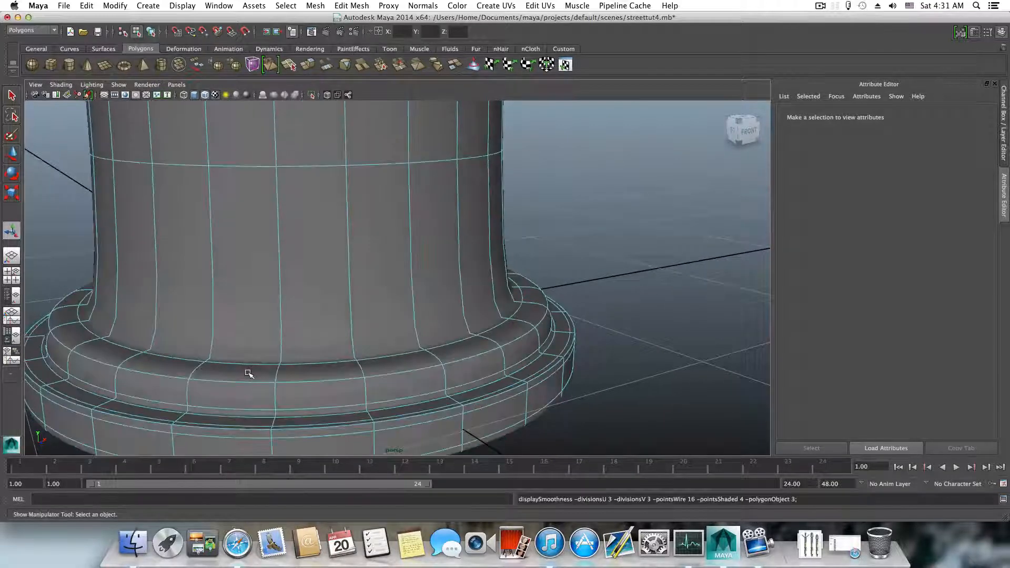
{"action": "key", "text": "1"}
- Insert edge loops on both sides of the upper tier's top outer edge and of the corner where the column meets the base
{"action": "mouse_move", "coordinate": [257, 385]}
{"action": "right_mouse_down", "text": "shift"}
{"action": "mouse_move", "coordinate": [233, 394]}
{"action": "mouse_move", "coordinate": [275, 387]}
{"action": "right_mouse_up", "text": "shift"}
{"action": "key", "text": "F8"}
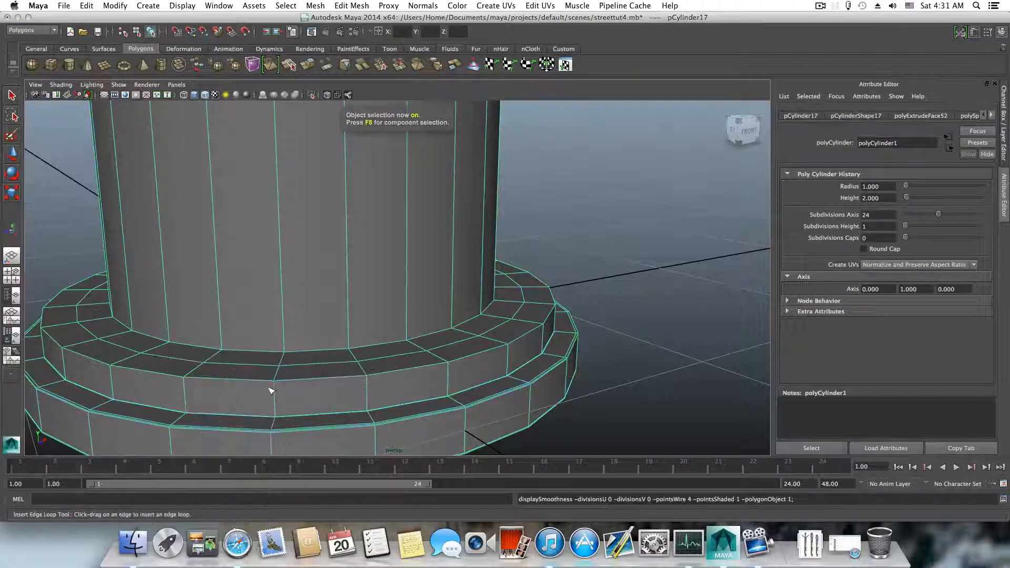
{"action": "left_click", "coordinate": [275, 385]}
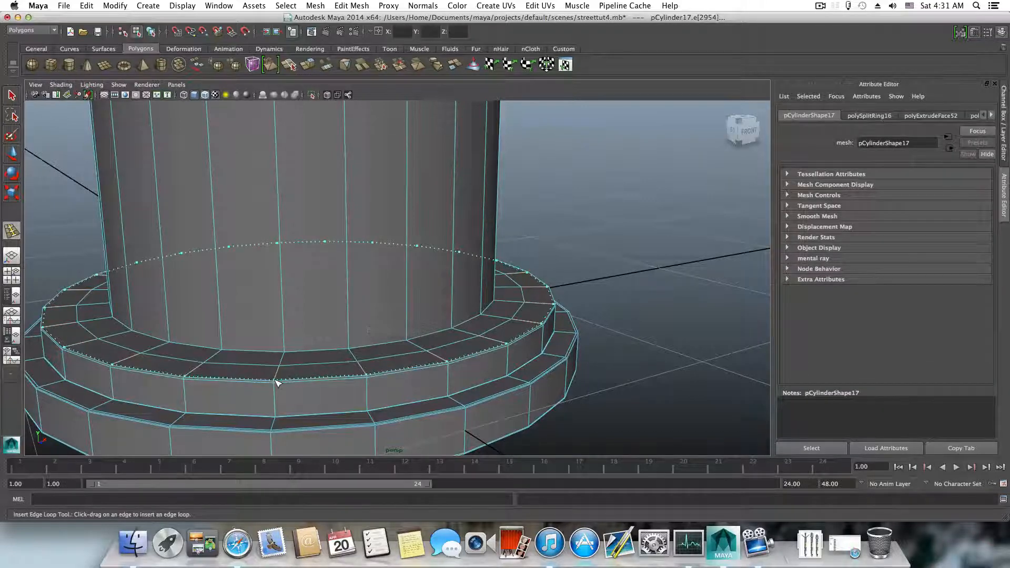
{"action": "left_click", "coordinate": [283, 360]}
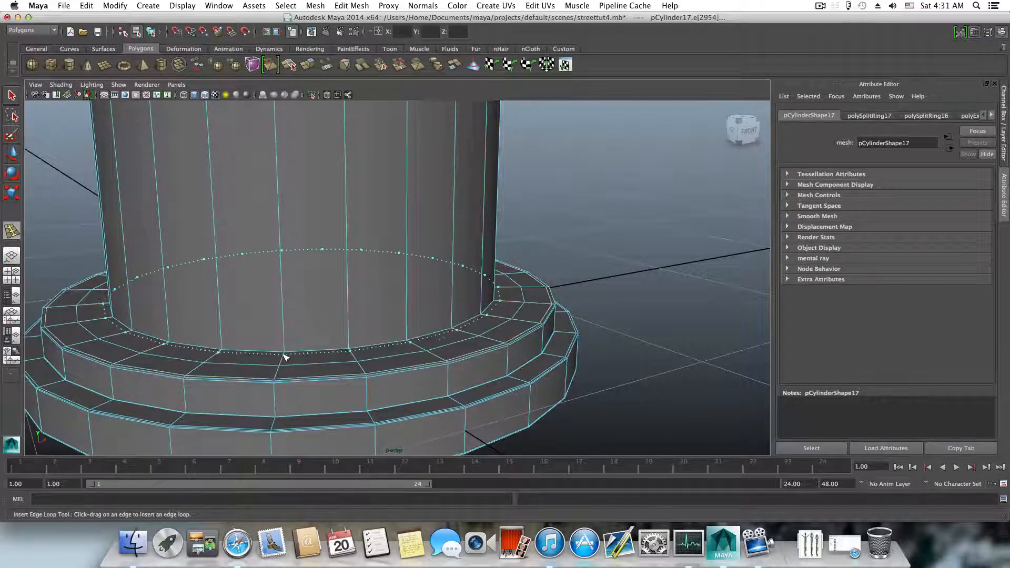
{"action": "left_click", "coordinate": [285, 351]}
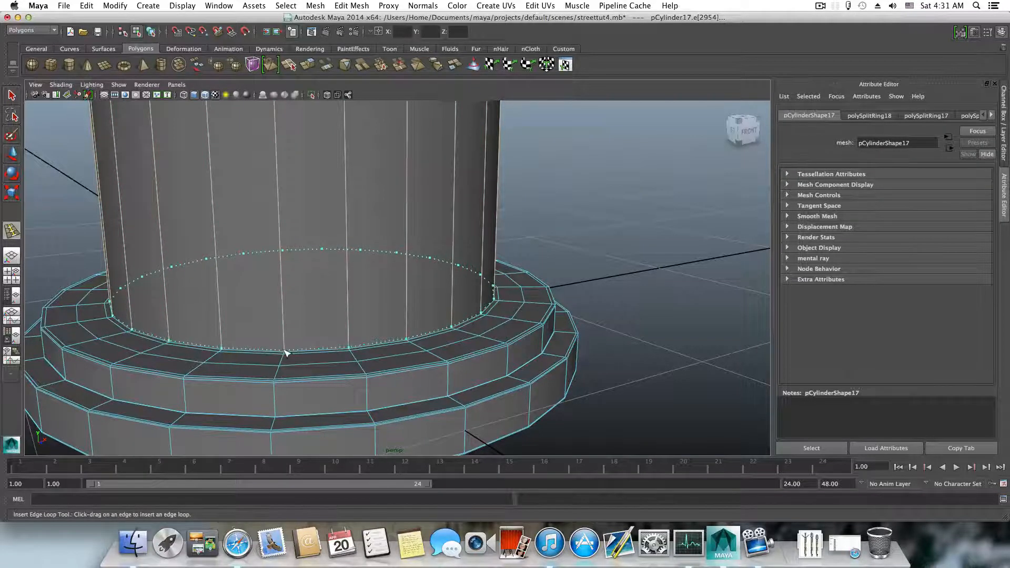
{"action": "left_click", "coordinate": [284, 352]}
{"action": "middle_click_drag", "start_coordinate": [286, 390], "coordinate": [285, 363], "text": "alt"}
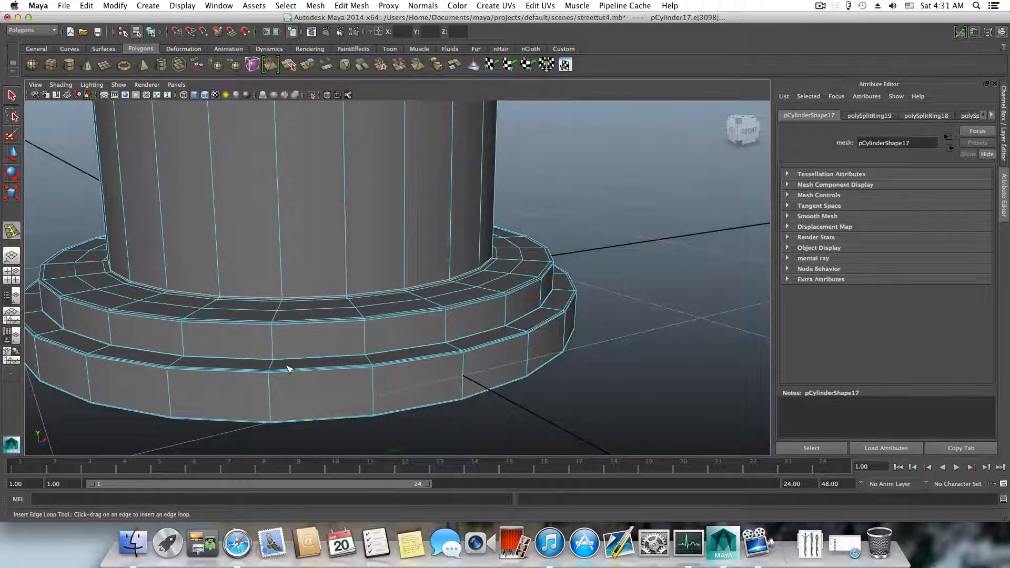
- Turn the post's smooth mesh preview back on, deselect it, and examine the smoothed base, column and cap
{"action": "key", "text": "F8"}
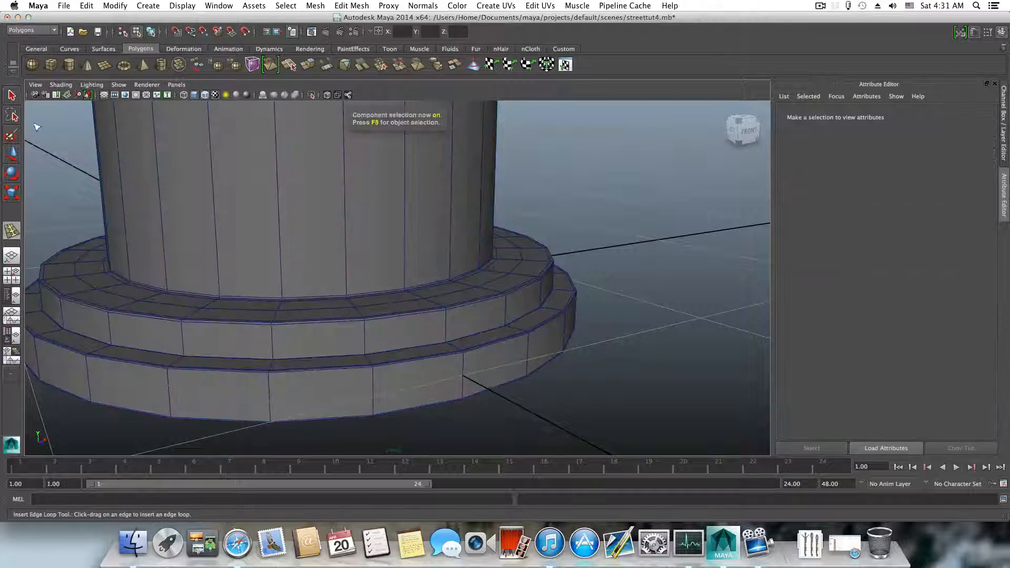
{"action": "key", "text": "q"}
{"action": "key", "text": "F8"}
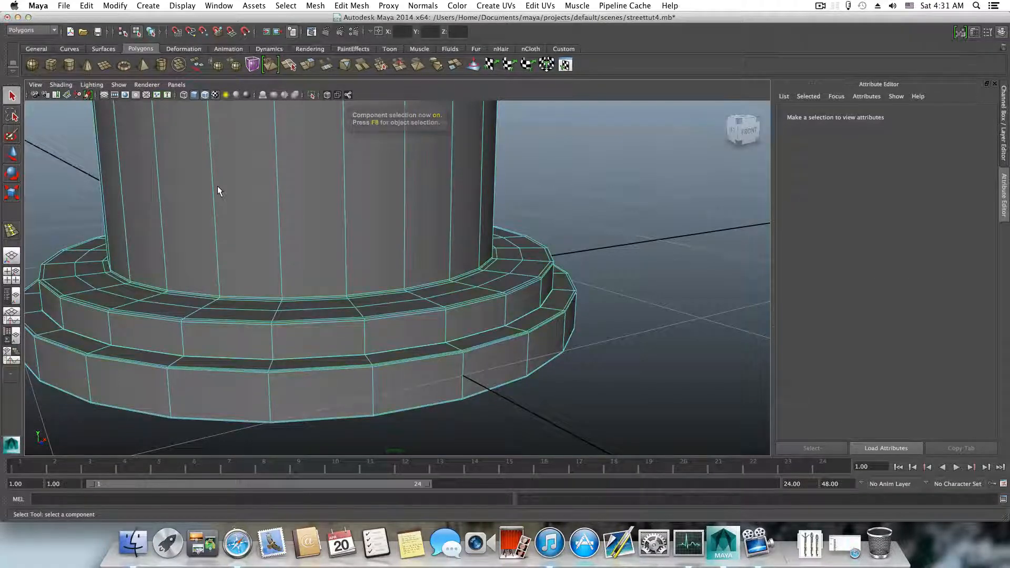
{"action": "key", "text": "F8"}
{"action": "scroll", "coordinate": [247, 253], "scroll_direction": "down", "scroll_amount": 3}
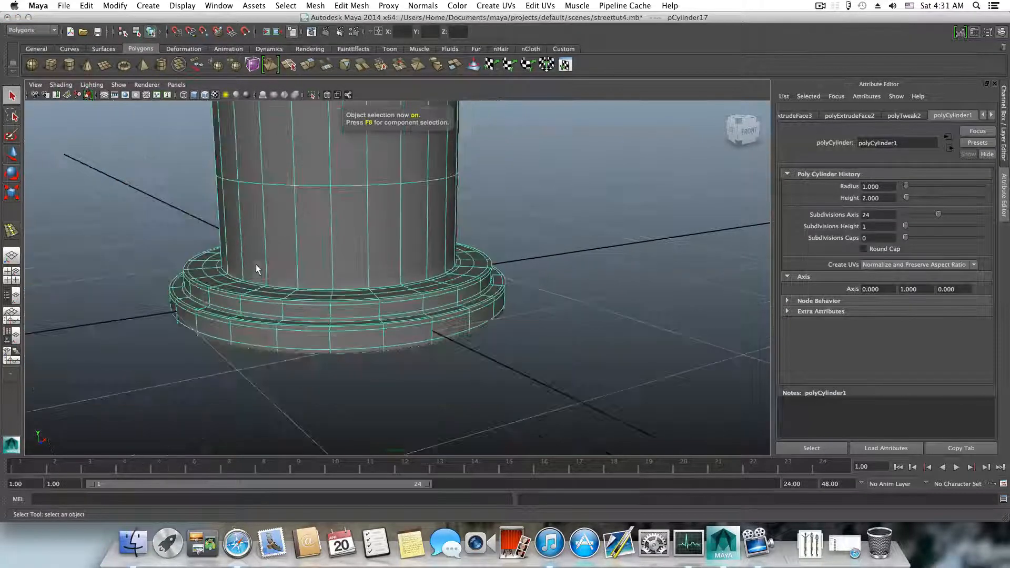
{"action": "left_click", "coordinate": [500, 305]}
{"action": "left_click_drag", "start_coordinate": [500, 305], "coordinate": [369, 272], "text": "alt"}
{"action": "right_click_drag", "start_coordinate": [394, 293], "coordinate": [365, 284], "text": "alt"}
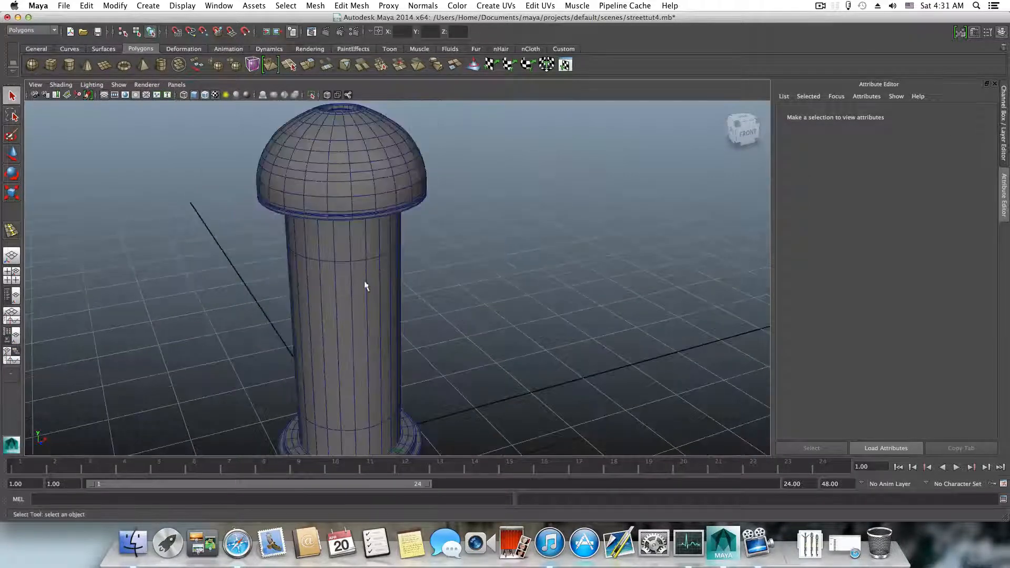
- Select the post and turn off its smooth mesh preview
{"action": "left_click_drag", "start_coordinate": [335, 265], "coordinate": [174, 284], "text": "alt"}
{"action": "left_click_drag", "start_coordinate": [241, 299], "coordinate": [273, 287], "text": "alt"}
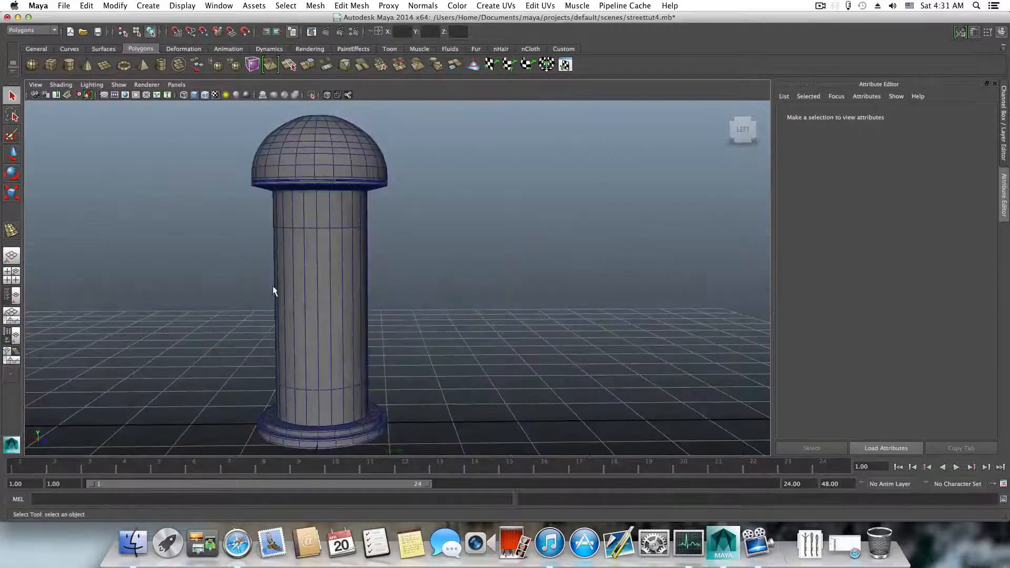
{"action": "left_click", "coordinate": [309, 252]}
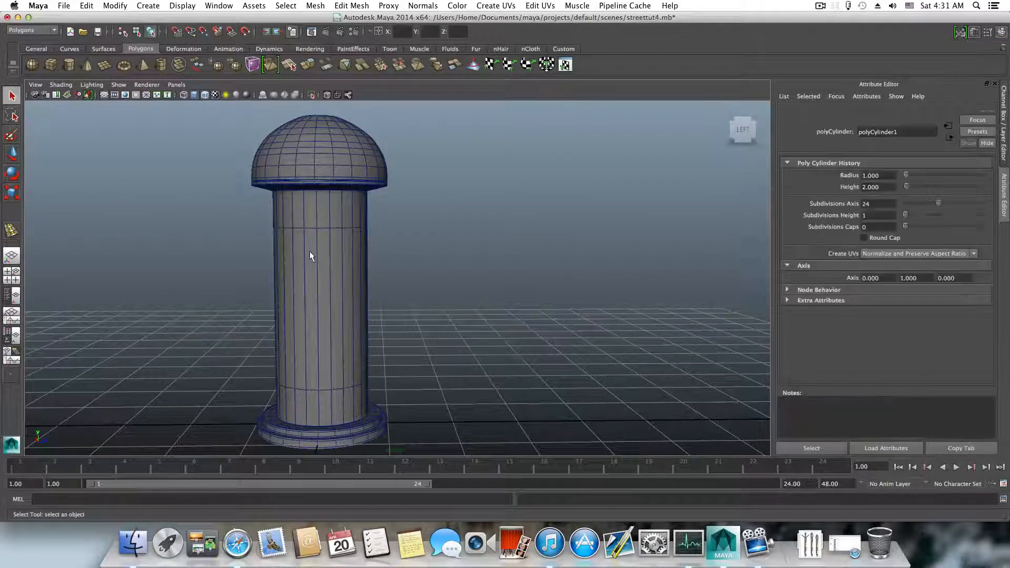
{"action": "key", "text": "1"}
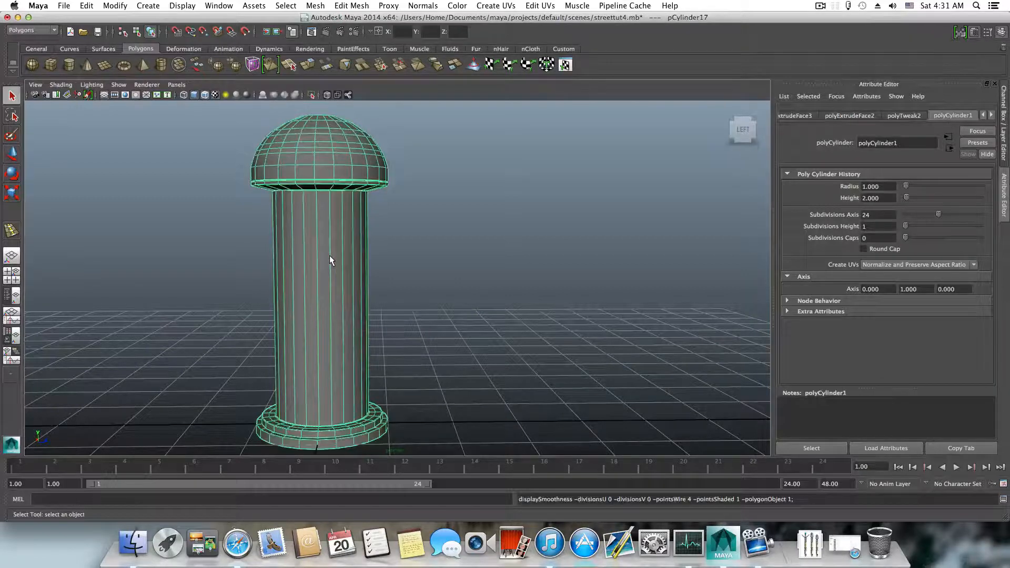
- Select the faces of the post's column between cap and base and duplicate them with Duplicate Face
{"action": "left_click_drag", "start_coordinate": [317, 244], "coordinate": [337, 215], "text": "alt"}
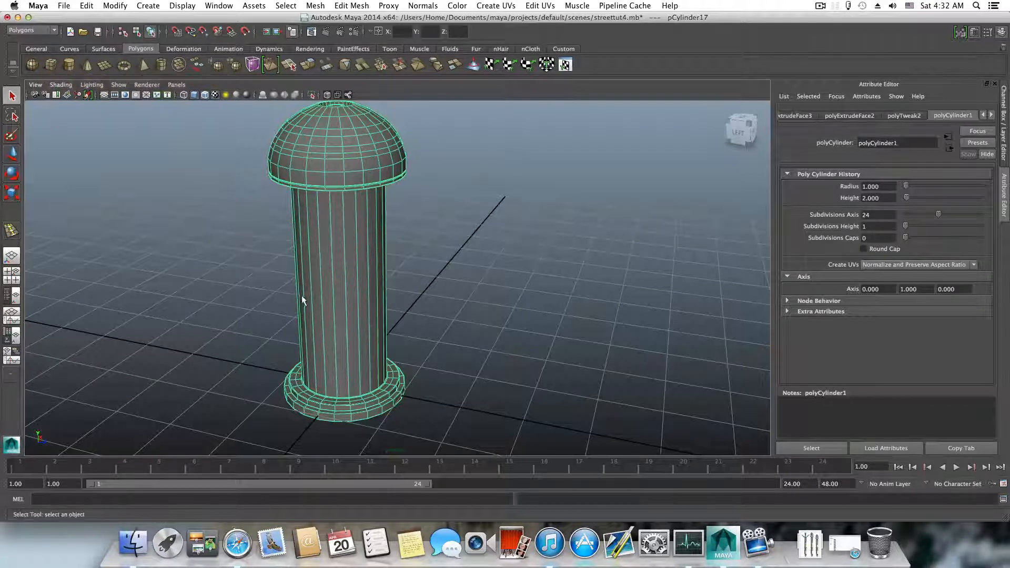
{"action": "left_click_drag", "start_coordinate": [301, 295], "coordinate": [347, 246], "text": "alt"}
{"action": "right_click_drag", "start_coordinate": [346, 245], "coordinate": [340, 272]}
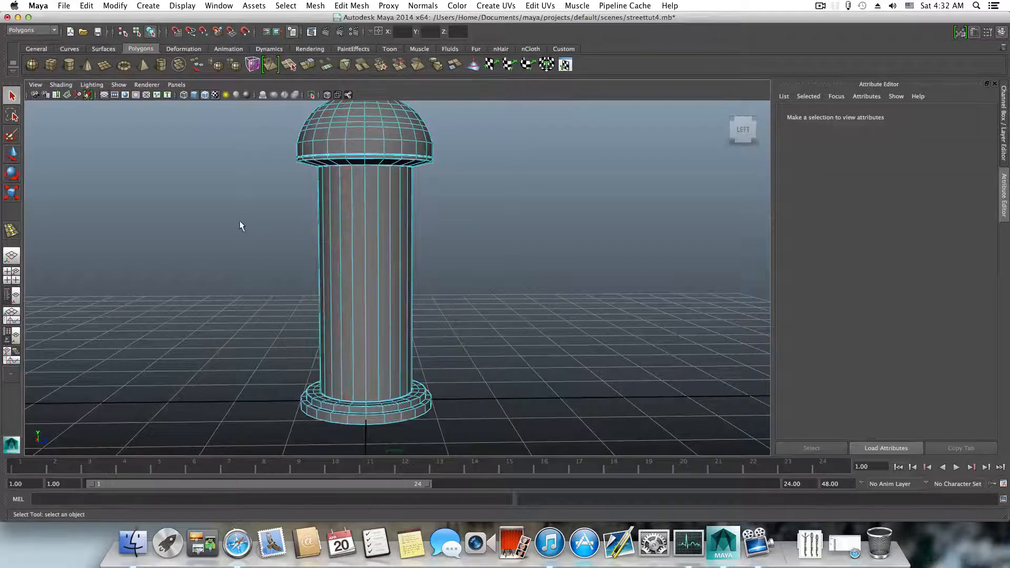
{"action": "left_click_drag", "start_coordinate": [627, 275], "coordinate": [487, 284], "text": "alt"}
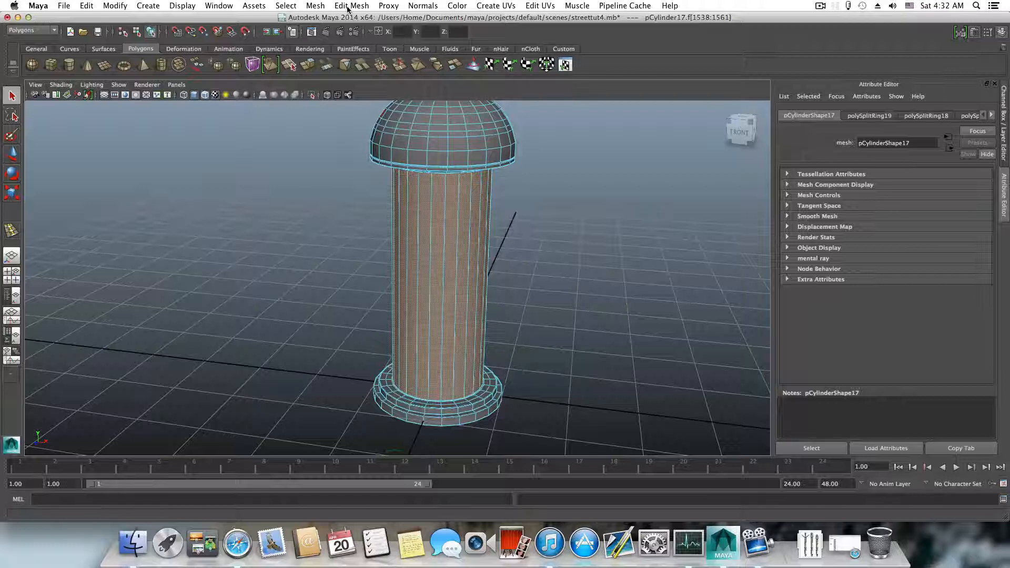
{"action": "left_click", "coordinate": [314, 6]}
{"action": "mouse_move", "coordinate": [351, 6]}
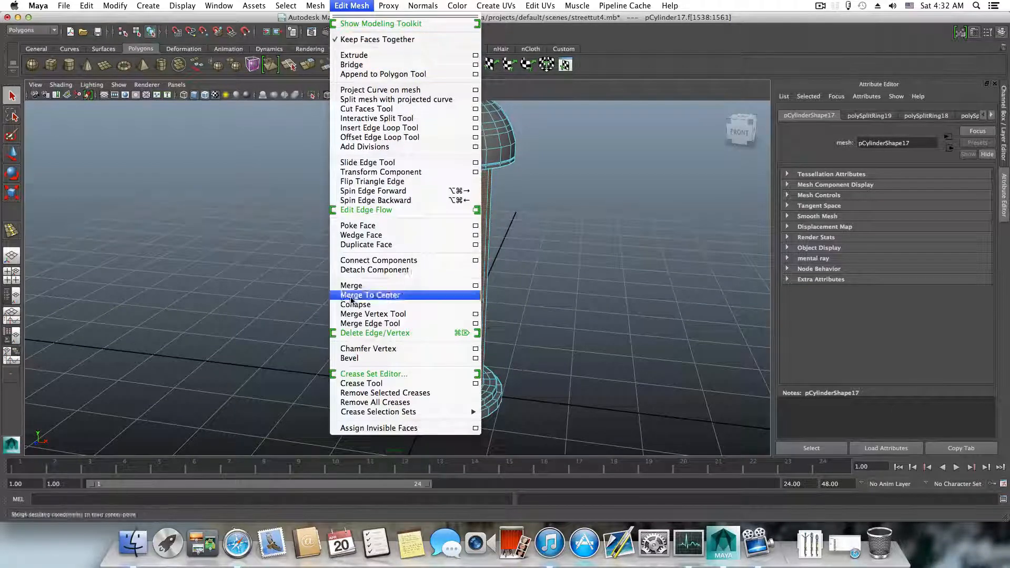
{"action": "left_click", "coordinate": [366, 245]}
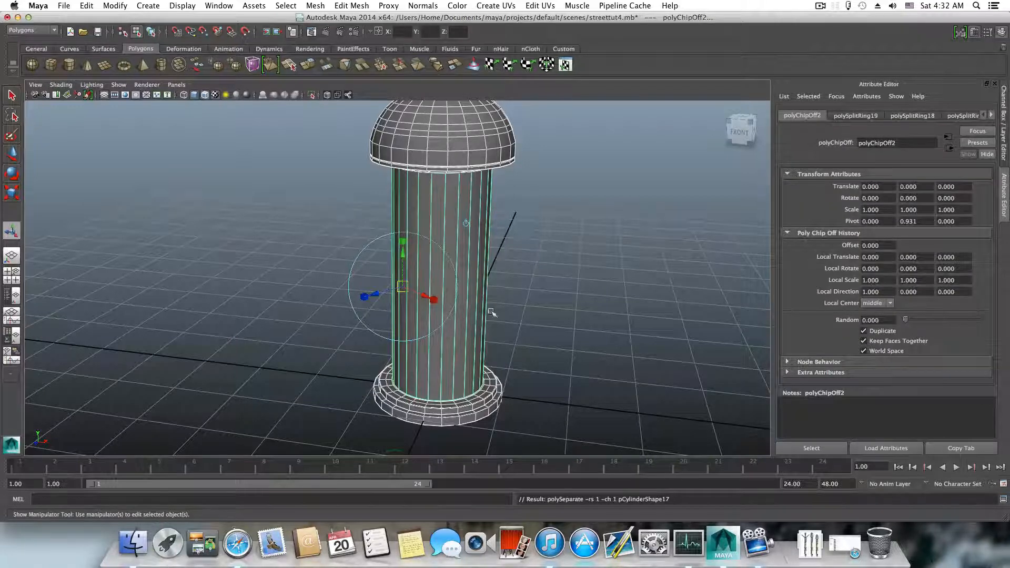
- Return to object selection and leave only the duplicated column surface selected
{"action": "left_click_drag", "start_coordinate": [482, 338], "coordinate": [498, 325], "text": "alt"}
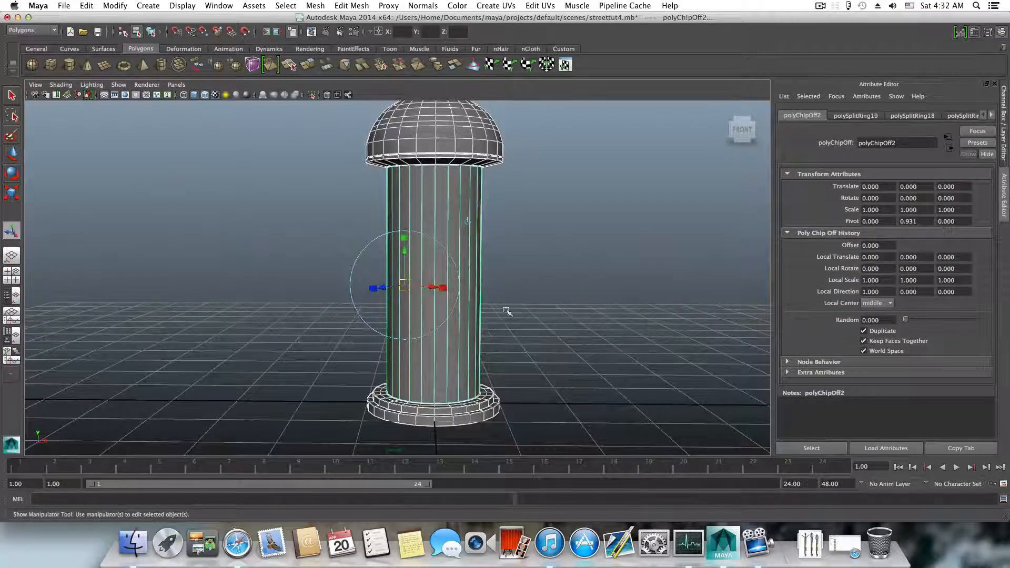
{"action": "left_click", "coordinate": [525, 241]}
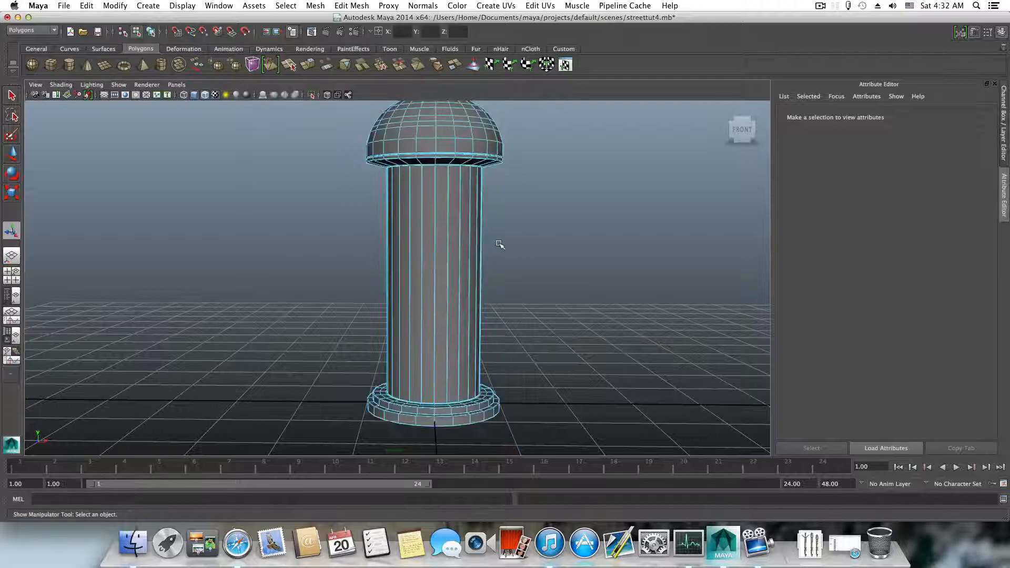
{"action": "key", "text": "F8"}
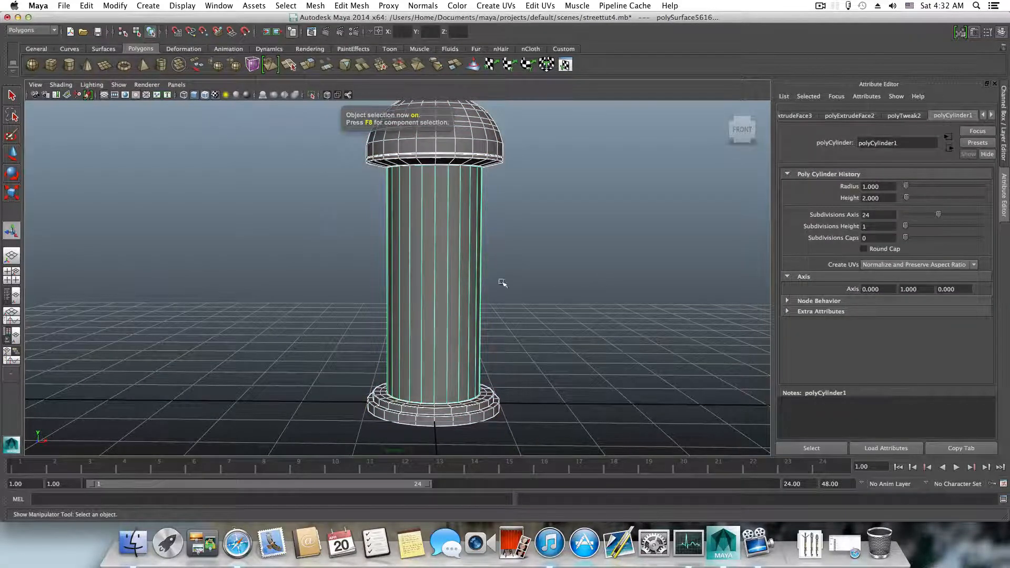
{"action": "left_click_drag", "start_coordinate": [499, 283], "coordinate": [453, 215], "text": "alt"}
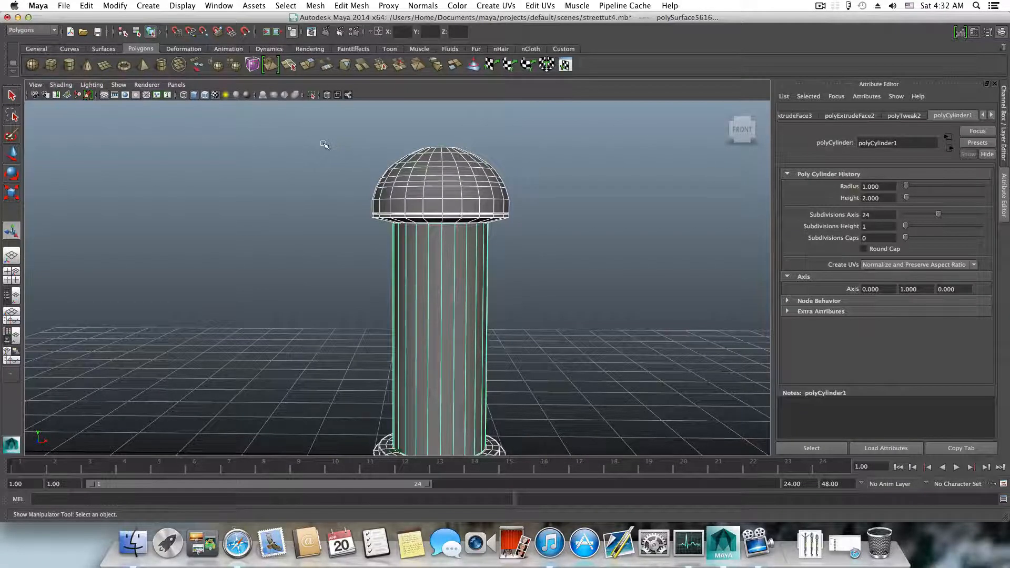
{"action": "left_click", "coordinate": [503, 178], "text": "shift"}
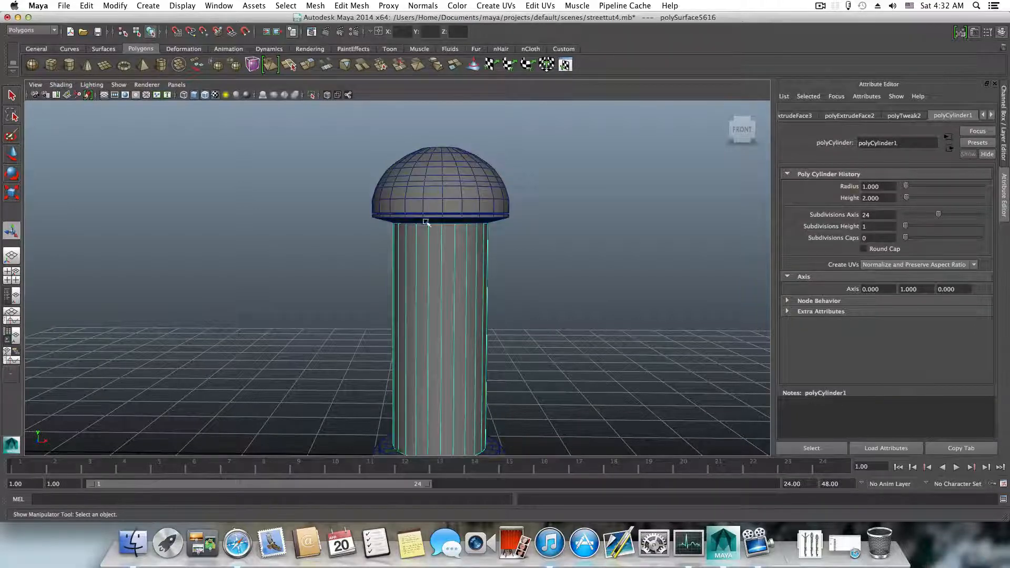
- Center the duplicated column's pivot and rotate the column 90 degrees about X so it crosses the post horizontally
{"action": "left_click_drag", "start_coordinate": [435, 307], "coordinate": [386, 311], "text": "alt"}
{"action": "middle_click_drag", "start_coordinate": [482, 380], "coordinate": [453, 317], "text": "alt"}
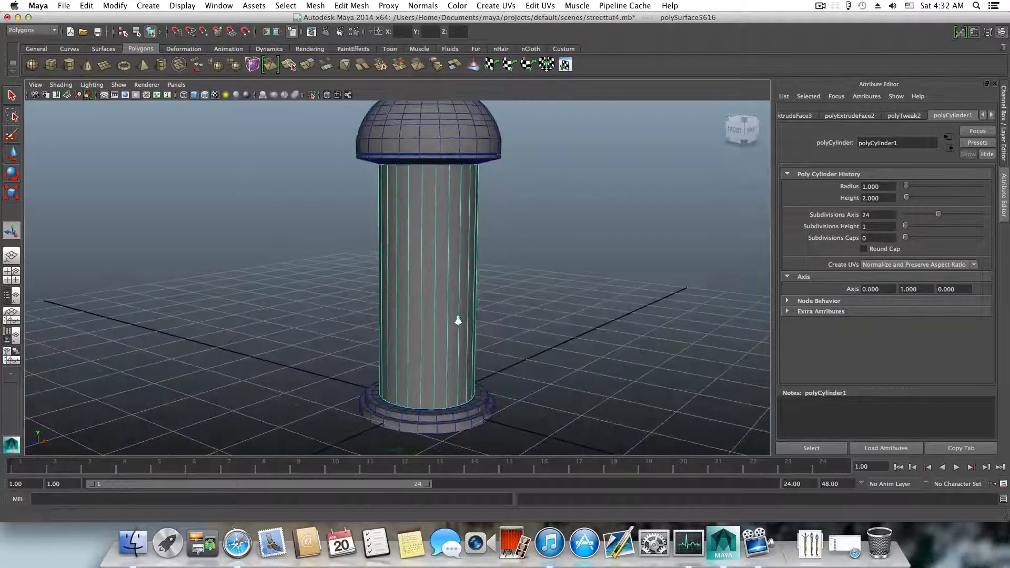
{"action": "right_click_drag", "start_coordinate": [457, 319], "coordinate": [361, 301], "text": "alt"}
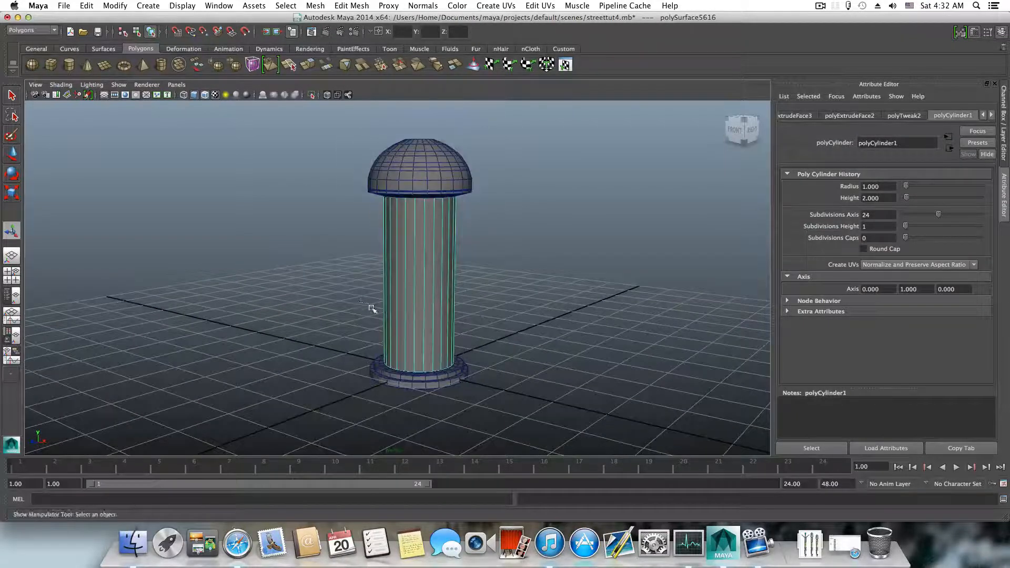
{"action": "left_click", "coordinate": [10, 176]}
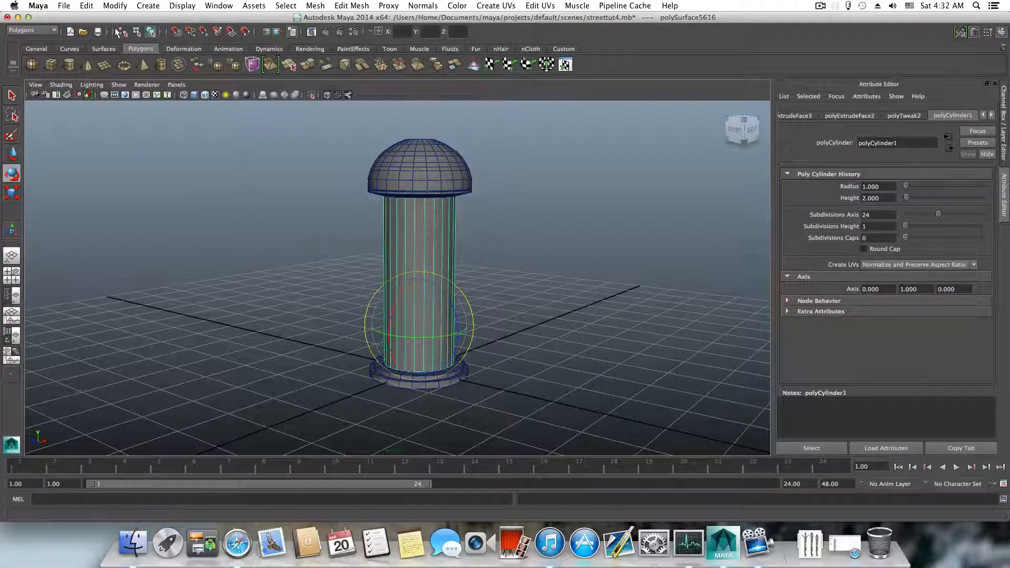
{"action": "left_click", "coordinate": [110, 8]}
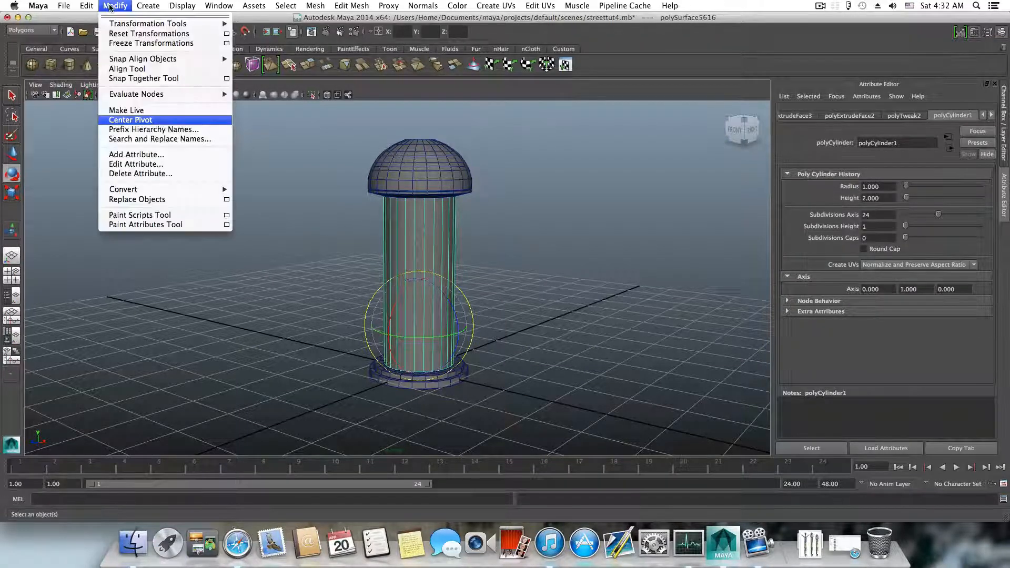
{"action": "left_click", "coordinate": [134, 118]}
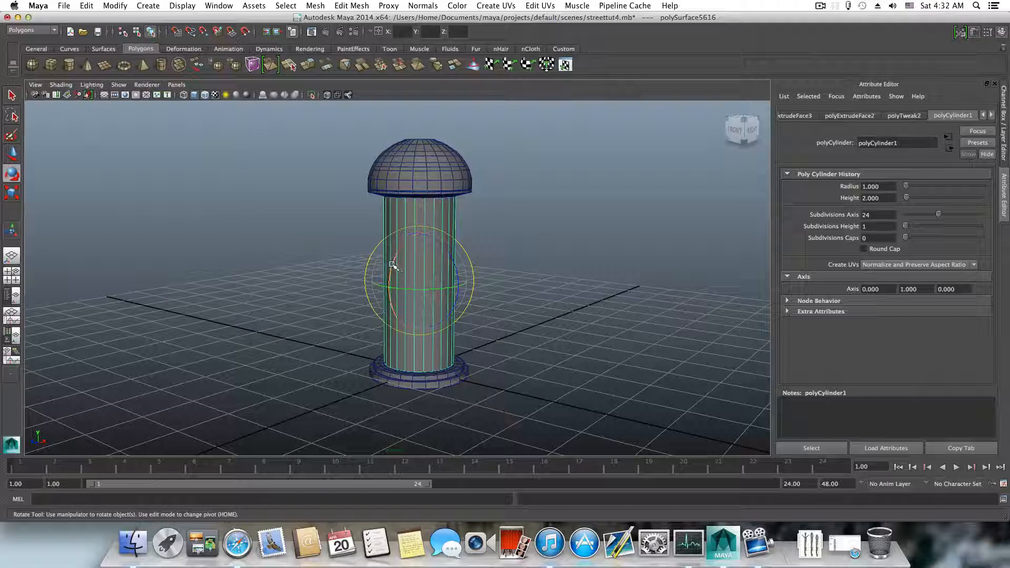
{"action": "left_click_drag", "start_coordinate": [390, 266], "coordinate": [388, 330]}
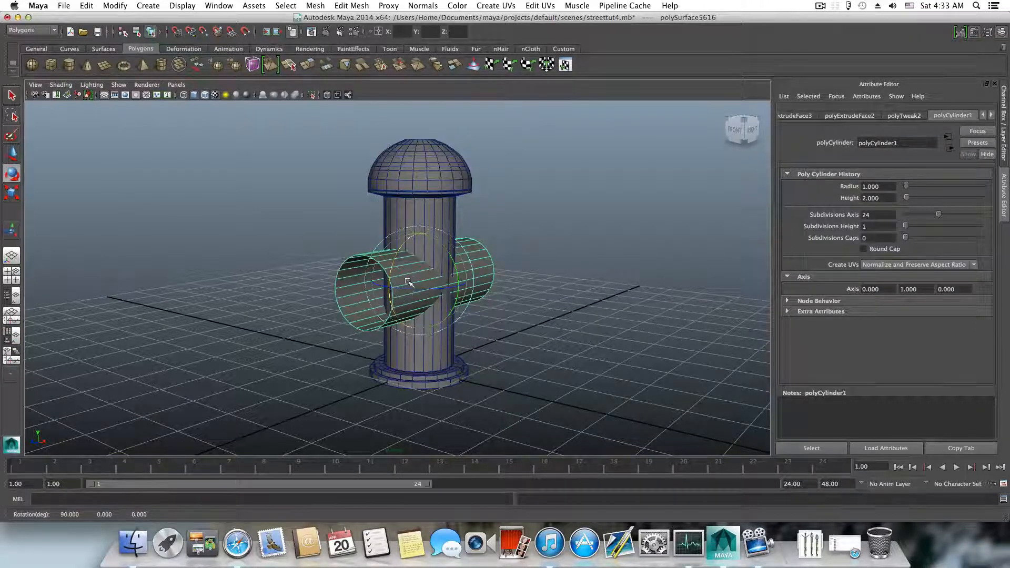
{"action": "left_click_drag", "start_coordinate": [408, 282], "coordinate": [357, 258], "text": "alt"}
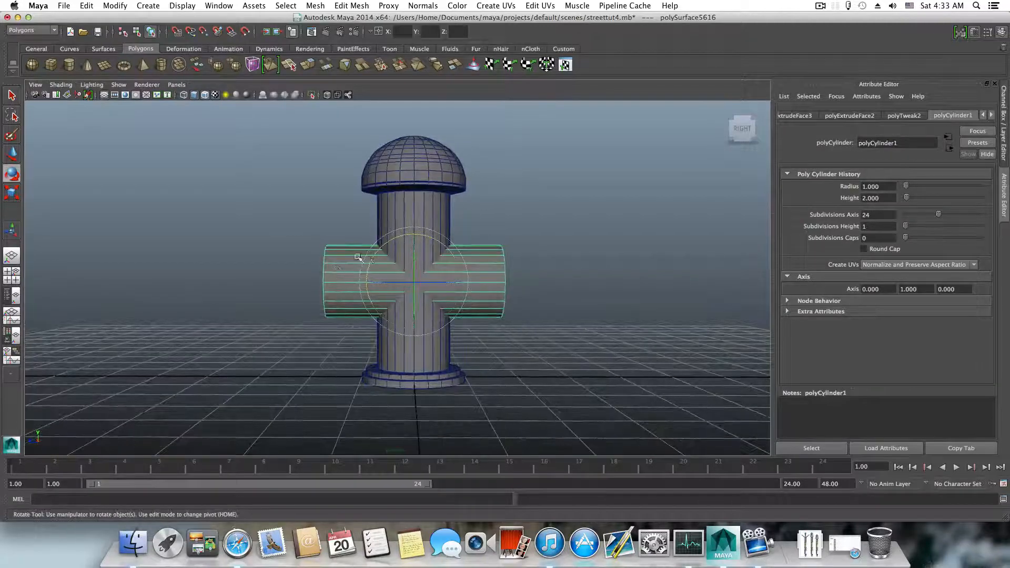
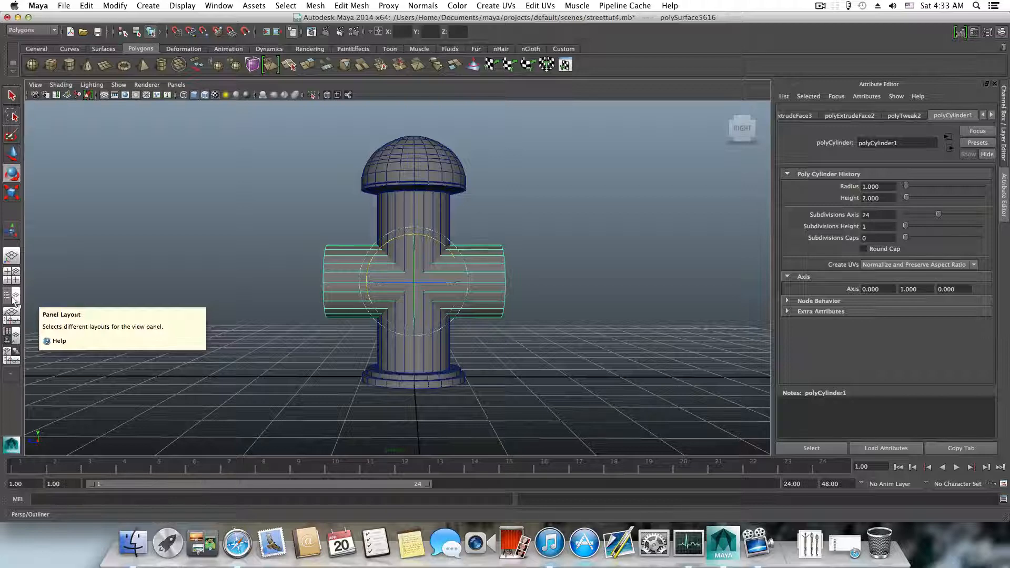
- Show the Outliner beside the perspective view and move the duplicated column surface out of the pCylinder17 group
{"action": "left_click", "coordinate": [14, 300]}
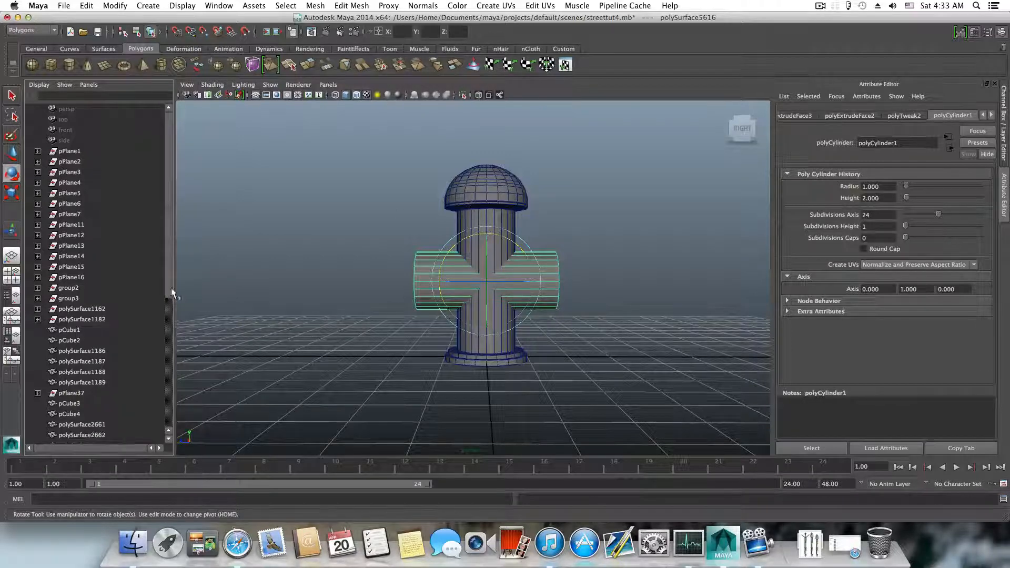
{"action": "scroll", "coordinate": [161, 300], "scroll_direction": "down", "scroll_amount": 7}
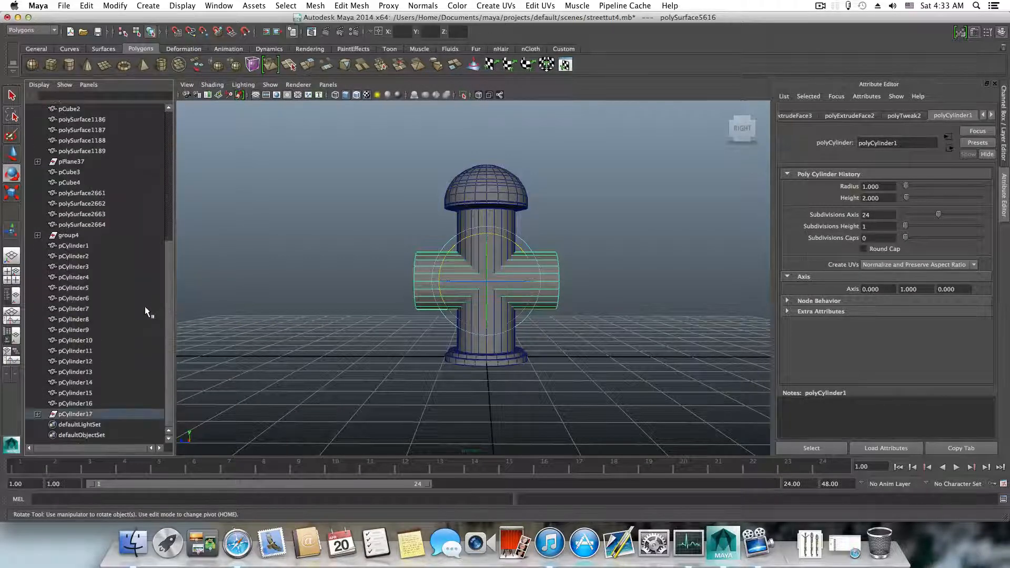
{"action": "scroll", "coordinate": [145, 310], "scroll_direction": "up", "scroll_amount": 7}
{"action": "scroll", "coordinate": [145, 310], "scroll_direction": "down", "scroll_amount": 7}
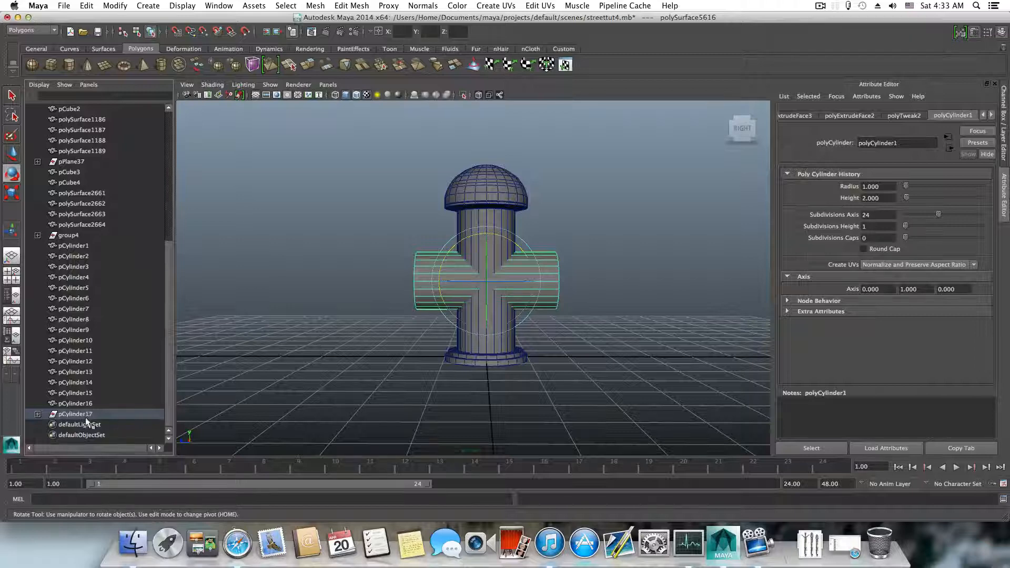
{"action": "left_click", "coordinate": [38, 414]}
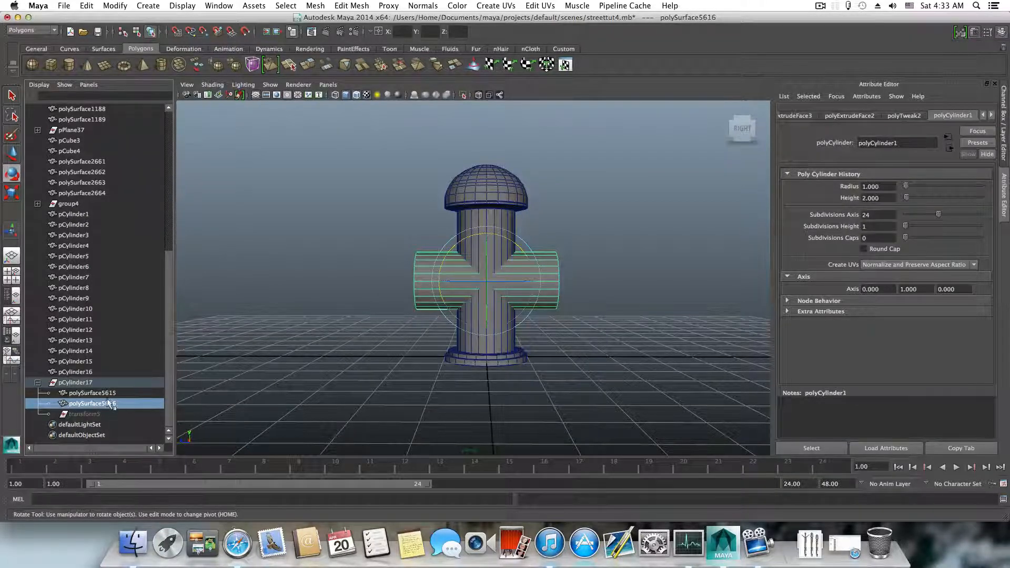
{"action": "middle_click_drag", "start_coordinate": [96, 403], "coordinate": [99, 385]}
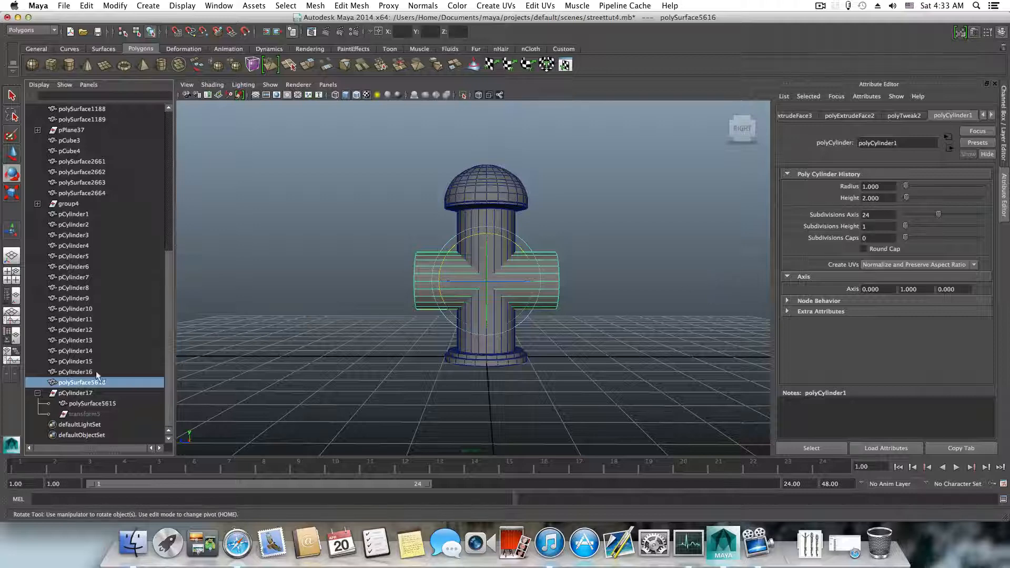
{"action": "left_click", "coordinate": [38, 393]}
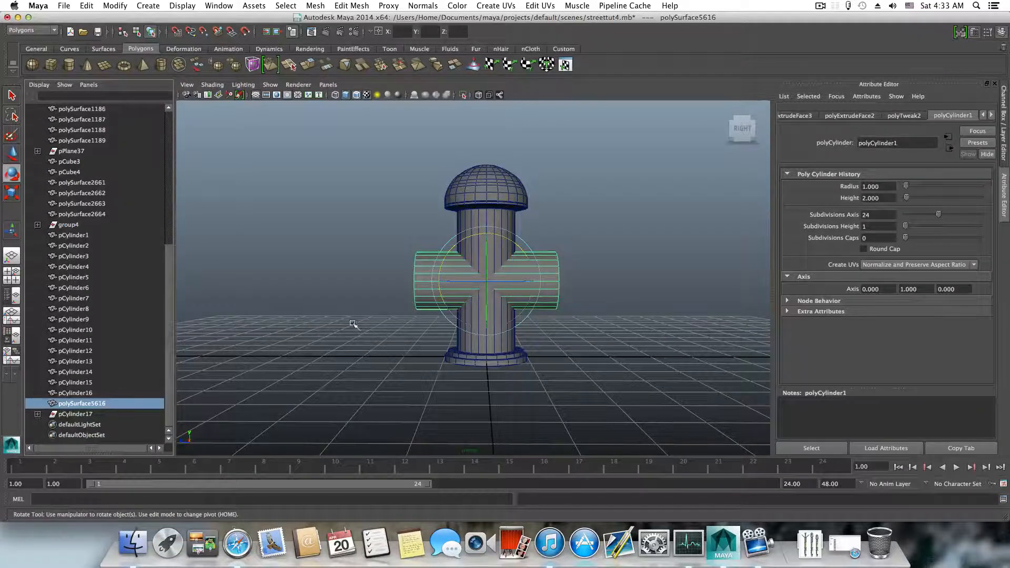
- Move the horizontal cylinder straight up about 5.35 cm so it sits just above the post's domed cap
{"action": "left_click_drag", "start_coordinate": [412, 345], "coordinate": [368, 344], "text": "alt"}
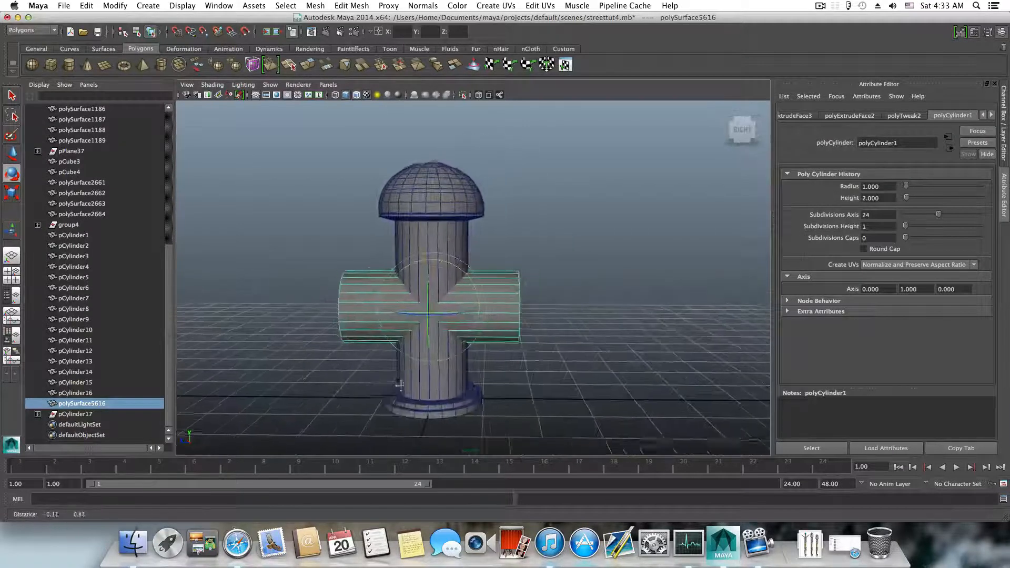
{"action": "left_click", "coordinate": [15, 152]}
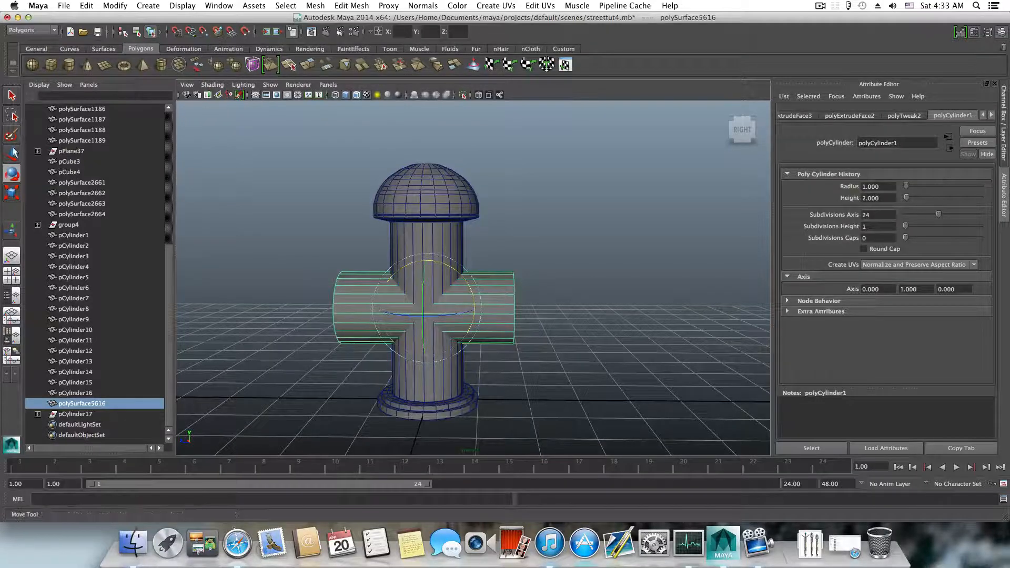
{"action": "left_click_drag", "start_coordinate": [425, 270], "coordinate": [424, 89]}
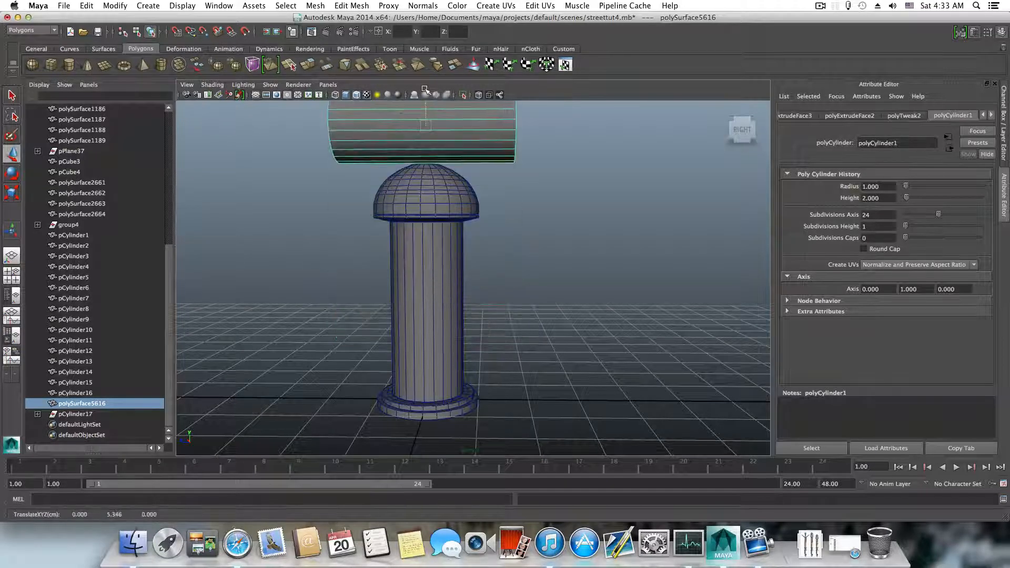
{"action": "middle_click_drag", "start_coordinate": [420, 172], "coordinate": [423, 272], "text": "alt"}
{"action": "right_click_drag", "start_coordinate": [423, 273], "coordinate": [484, 275], "text": "alt"}
{"action": "middle_click_drag", "start_coordinate": [485, 275], "coordinate": [524, 315], "text": "alt"}
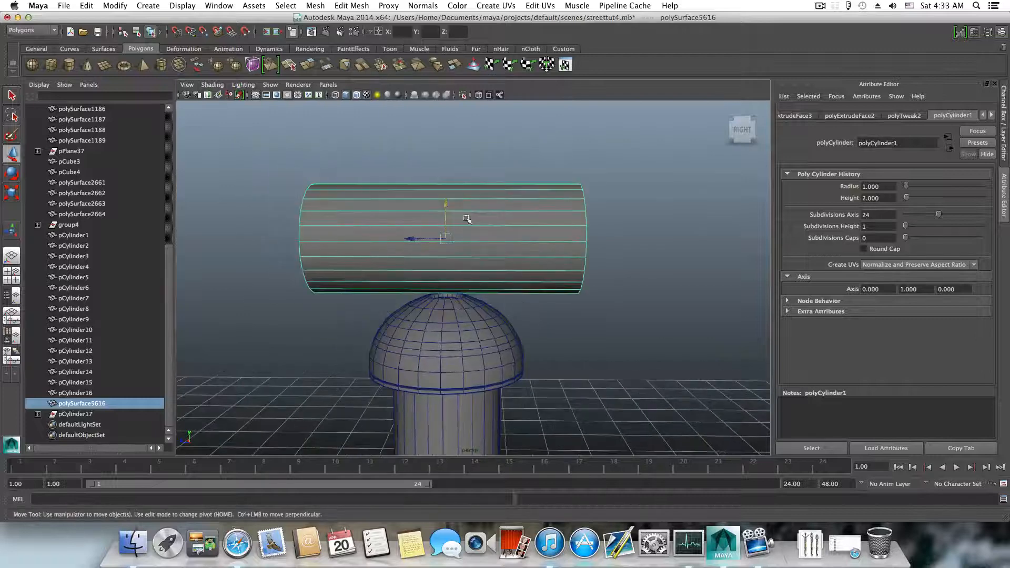
- Split the horizontal cylinder's lengthwise edge ring with an edge loop around the middle of its length
{"action": "right_click_drag", "start_coordinate": [466, 218], "coordinate": [463, 201]}
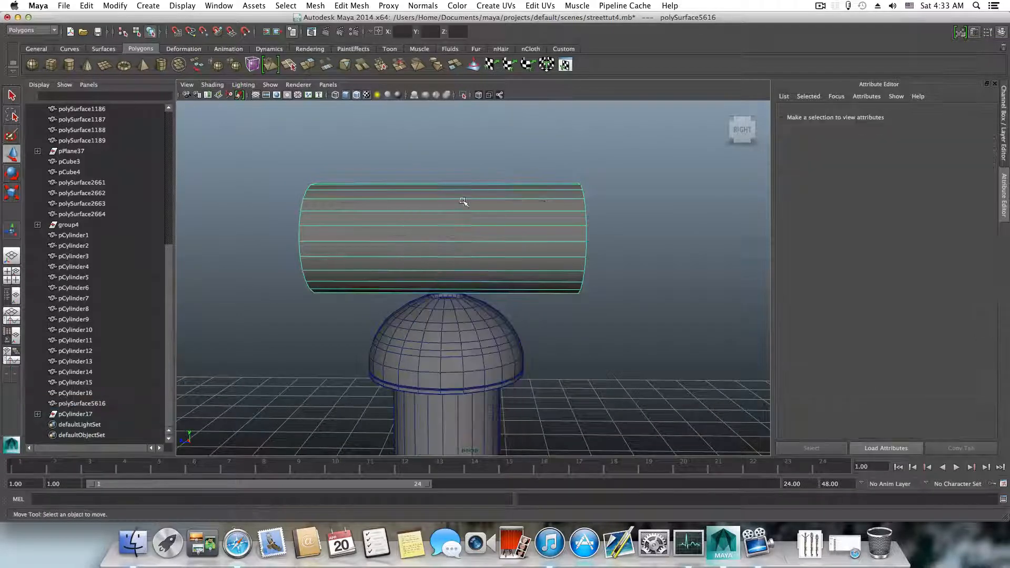
{"action": "left_click", "coordinate": [449, 226]}
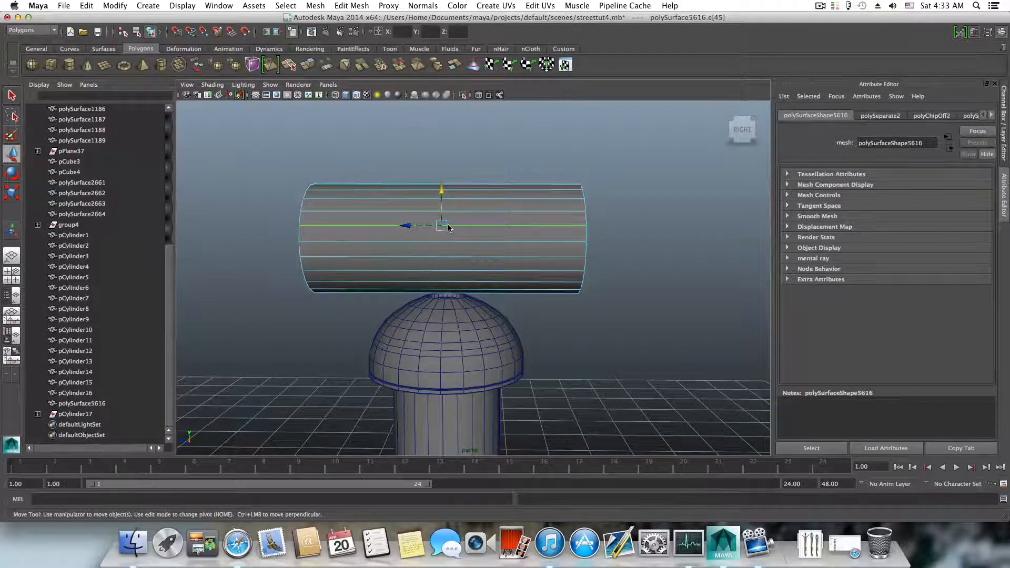
{"action": "right_click", "coordinate": [447, 225], "text": "ctrl"}
{"action": "right_click_drag", "start_coordinate": [448, 225], "coordinate": [456, 250], "text": "ctrl"}
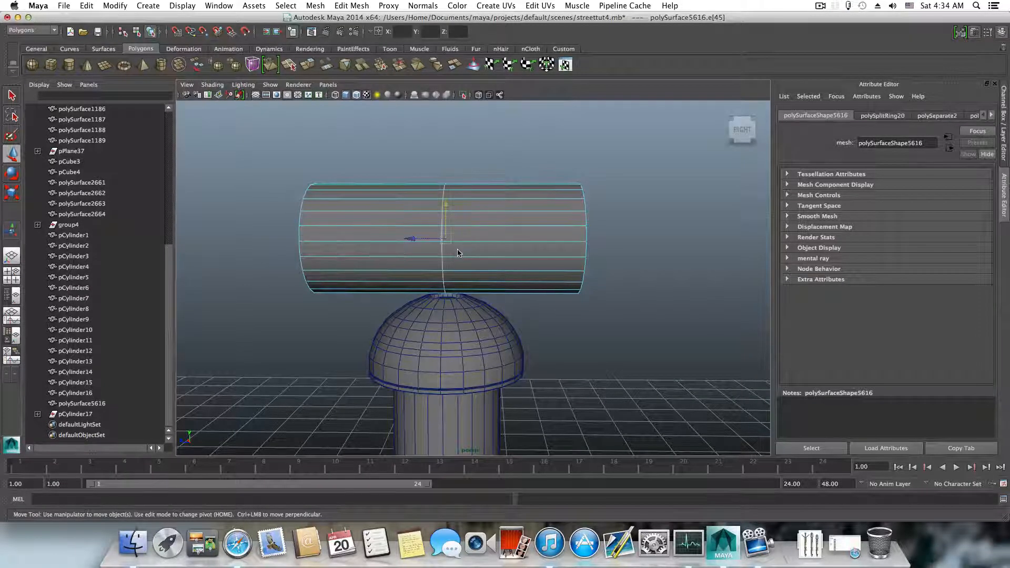
{"action": "left_click_drag", "start_coordinate": [419, 253], "coordinate": [438, 275], "text": "alt"}
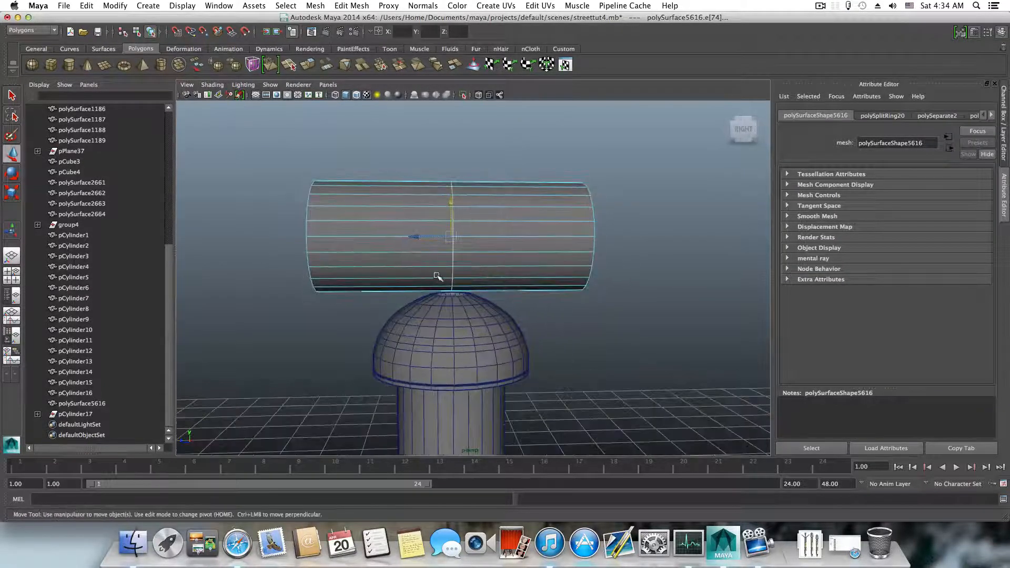
- Delete the faces of the horizontal cylinder on one side of its middle edge loop, then reselect the remaining half as an object
{"action": "middle_click_drag", "start_coordinate": [468, 250], "coordinate": [439, 258], "text": "alt"}
{"action": "right_click_drag", "start_coordinate": [489, 232], "coordinate": [490, 255]}
{"action": "left_click_drag", "start_coordinate": [470, 188], "coordinate": [395, 379]}
{"action": "key", "text": "Delete"}
{"action": "scroll", "coordinate": [497, 383], "scroll_direction": "down", "scroll_amount": 5}
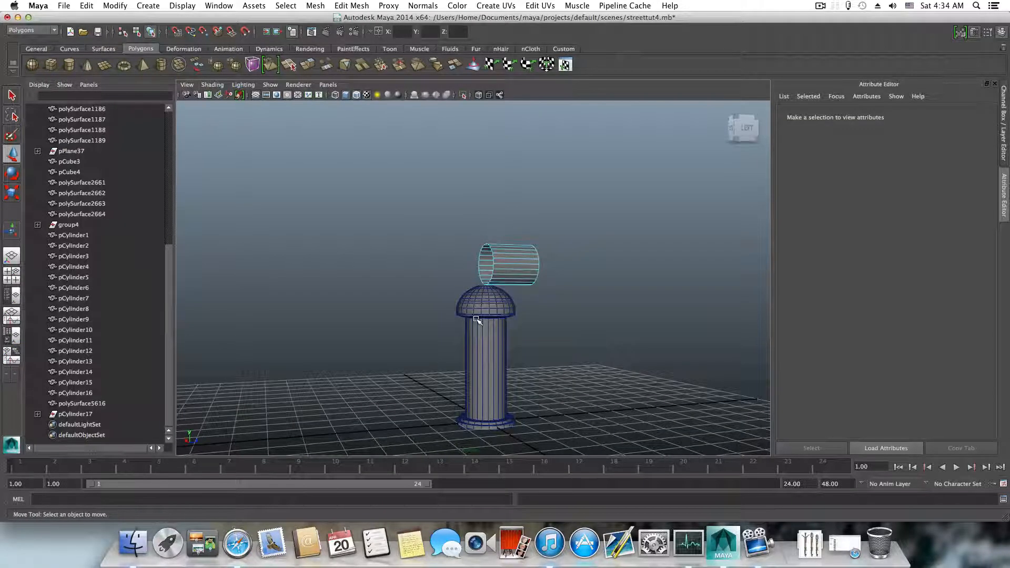
{"action": "key", "text": "F8"}
{"action": "left_click", "coordinate": [508, 264]}
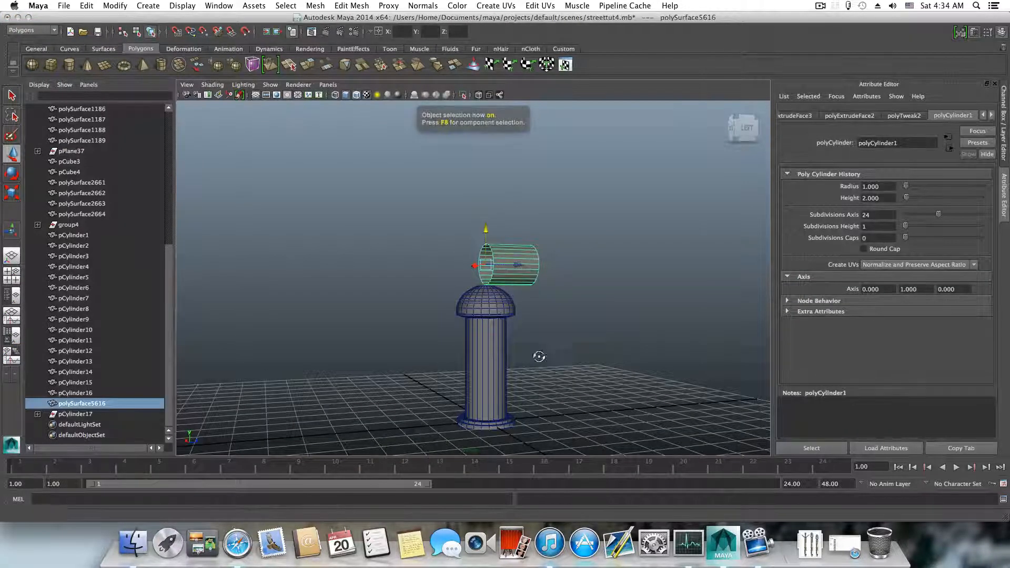
- Insert two edge loops around the post's column, one about a third of the way up and one just below the domed cap
{"action": "left_click_drag", "start_coordinate": [537, 354], "coordinate": [505, 355], "text": "alt"}
{"action": "middle_click_drag", "start_coordinate": [504, 355], "coordinate": [429, 328], "text": "alt"}
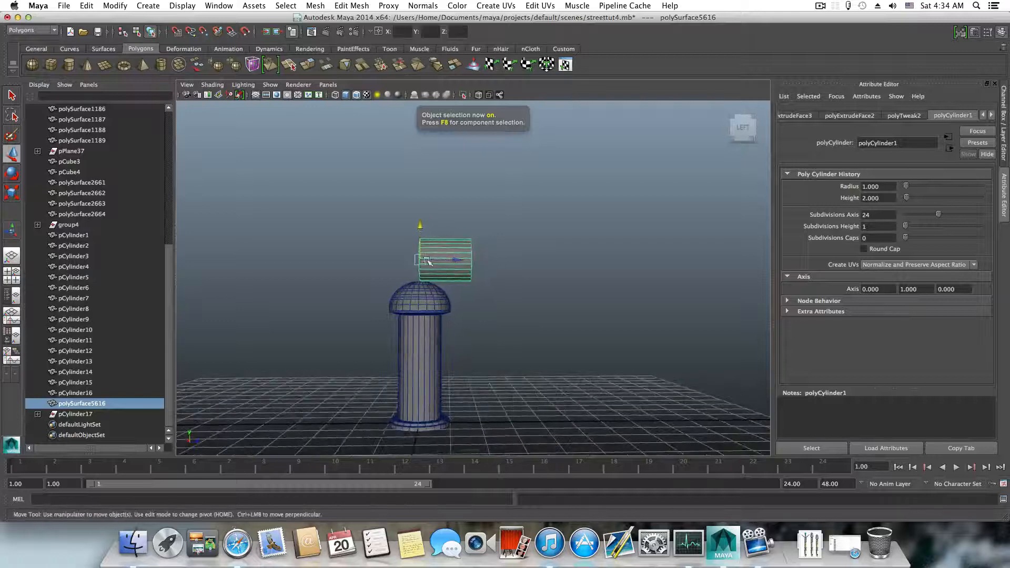
{"action": "scroll", "coordinate": [442, 318], "scroll_direction": "up", "scroll_amount": 5}
{"action": "left_click_drag", "start_coordinate": [332, 314], "coordinate": [426, 321], "text": "alt"}
{"action": "scroll", "coordinate": [429, 324], "scroll_direction": "down", "scroll_amount": 4}
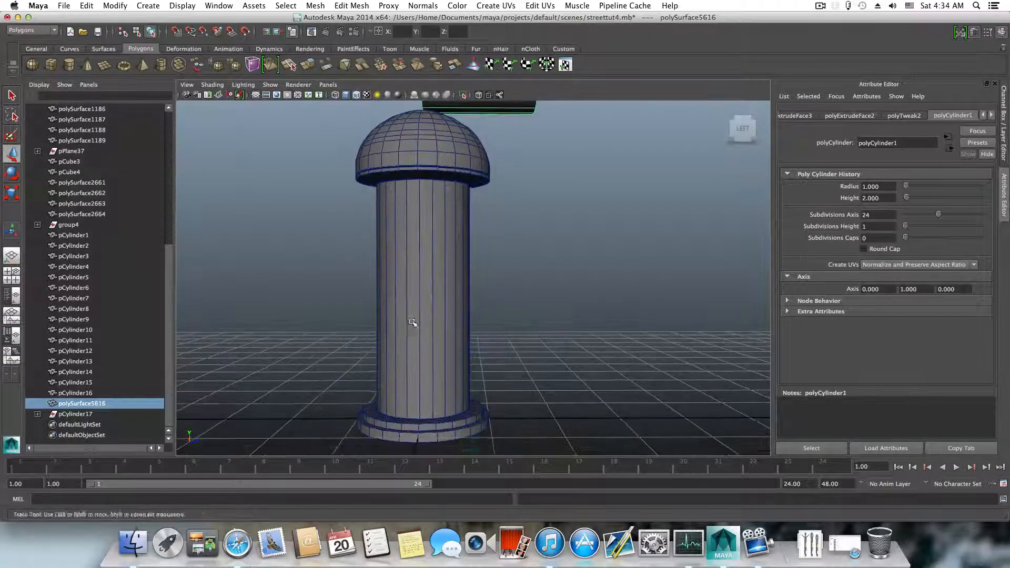
{"action": "right_click_drag", "start_coordinate": [445, 335], "coordinate": [434, 339]}
{"action": "left_click", "coordinate": [444, 333]}
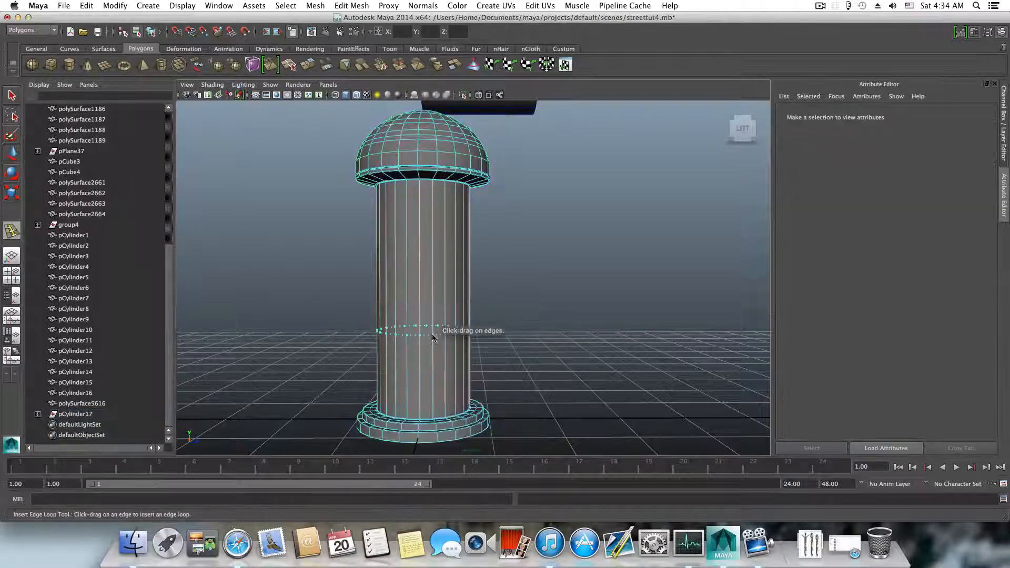
{"action": "mouse_move", "coordinate": [434, 334]}
{"action": "left_mouse_down"}
{"action": "mouse_move", "coordinate": [434, 287]}
{"action": "mouse_move", "coordinate": [431, 342]}
{"action": "left_mouse_up"}
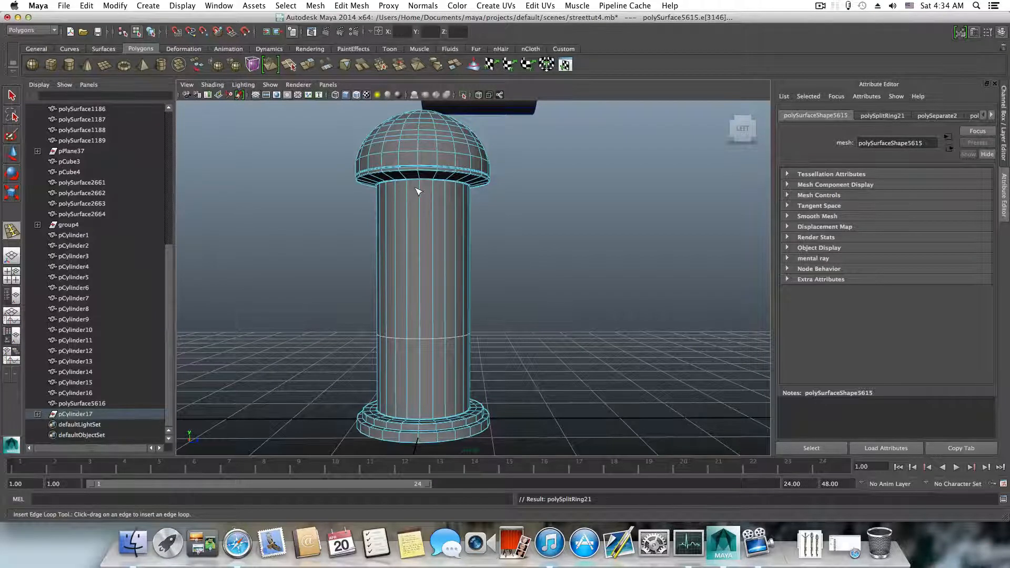
{"action": "left_click_drag", "start_coordinate": [425, 186], "coordinate": [424, 185]}
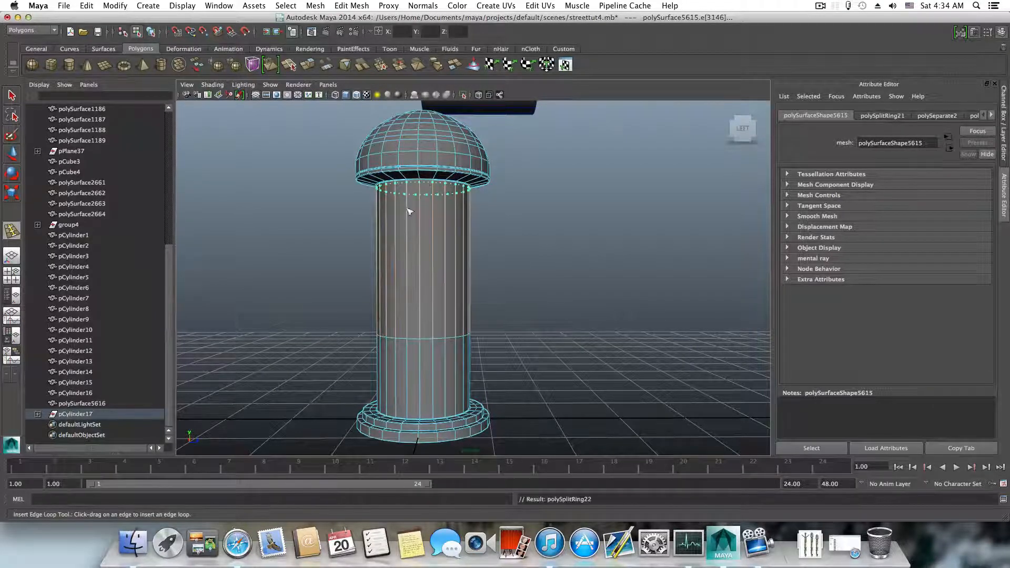
{"action": "key", "text": "q"}
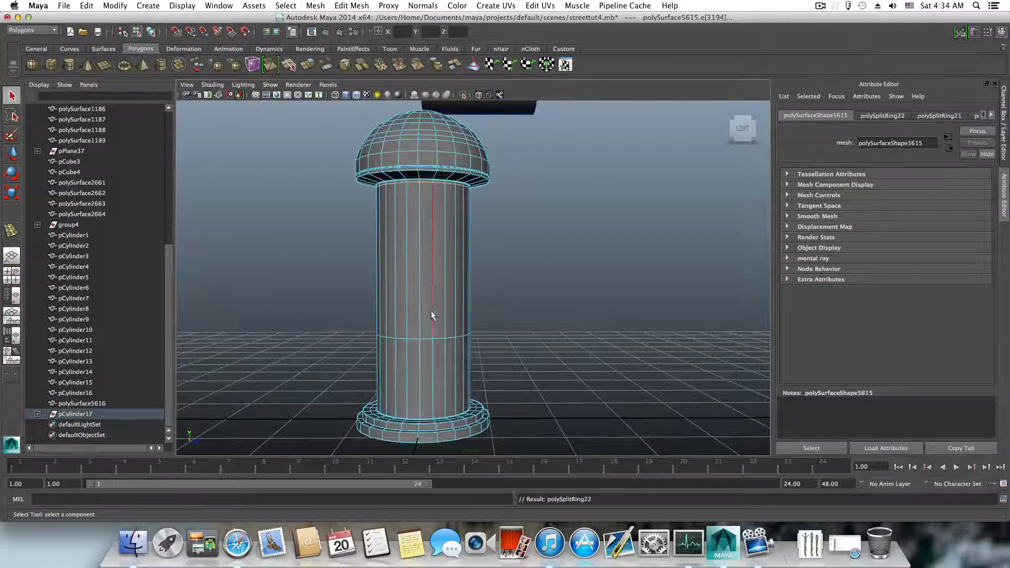
- Split the edge ring of the column's upper section with an edge loop halfway between the two inserted loops
{"action": "right_click_drag", "start_coordinate": [419, 255], "coordinate": [420, 230]}
{"action": "left_click", "coordinate": [419, 238]}
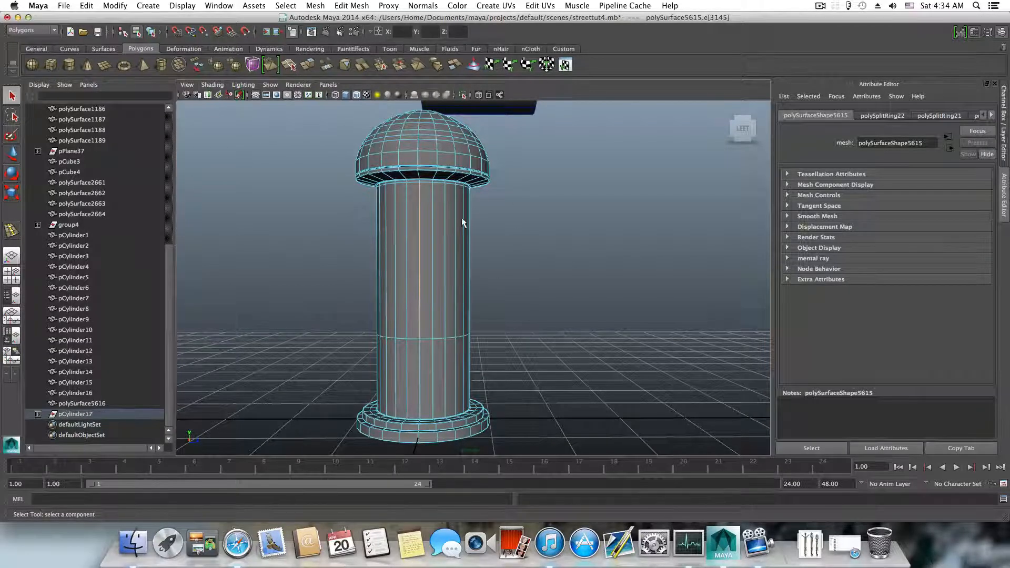
{"action": "middle_click_drag", "start_coordinate": [395, 261], "coordinate": [410, 293], "text": "alt"}
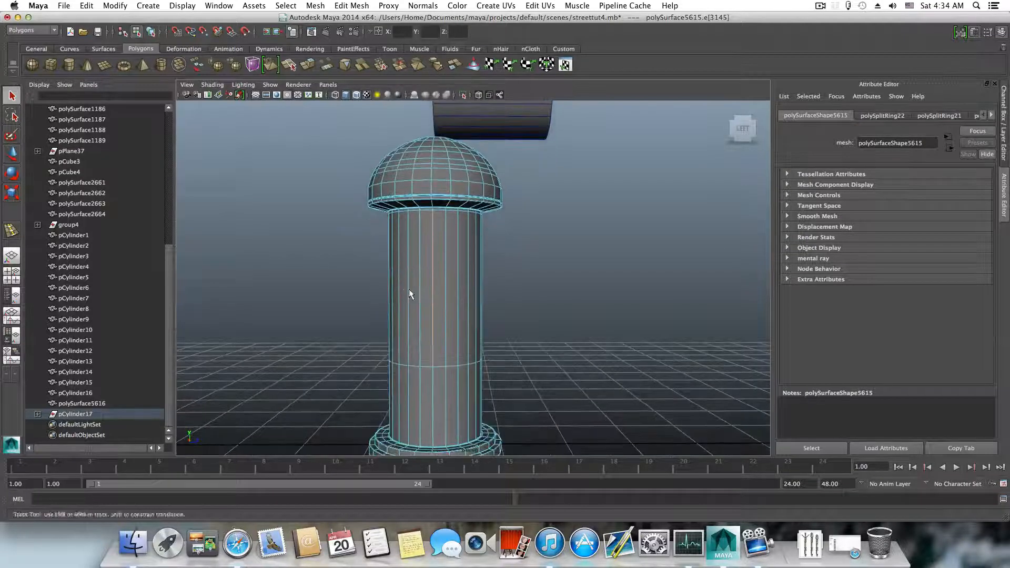
{"action": "scroll", "coordinate": [416, 293], "scroll_direction": "up", "scroll_amount": 3}
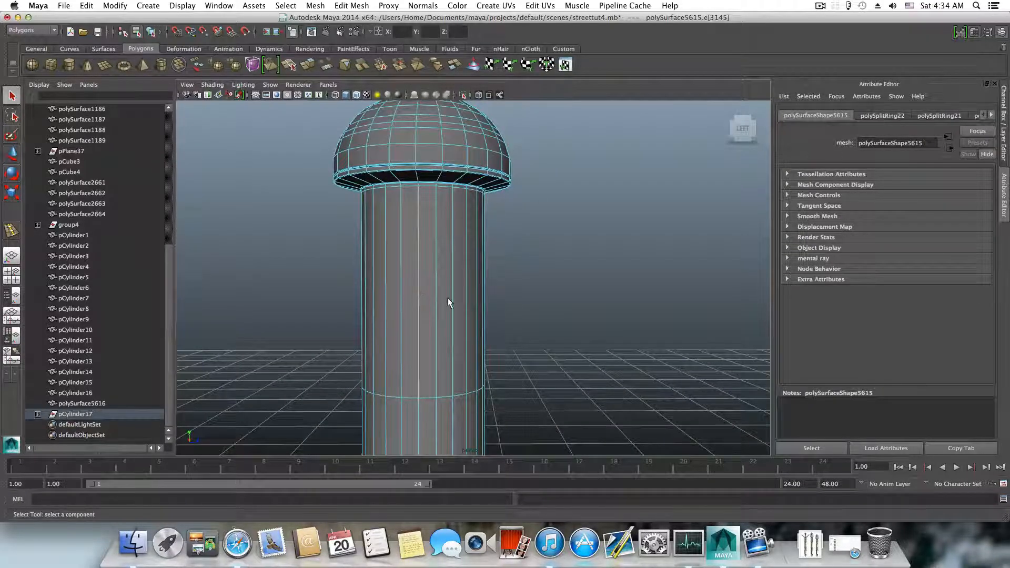
{"action": "right_click", "coordinate": [419, 306], "text": "ctrl"}
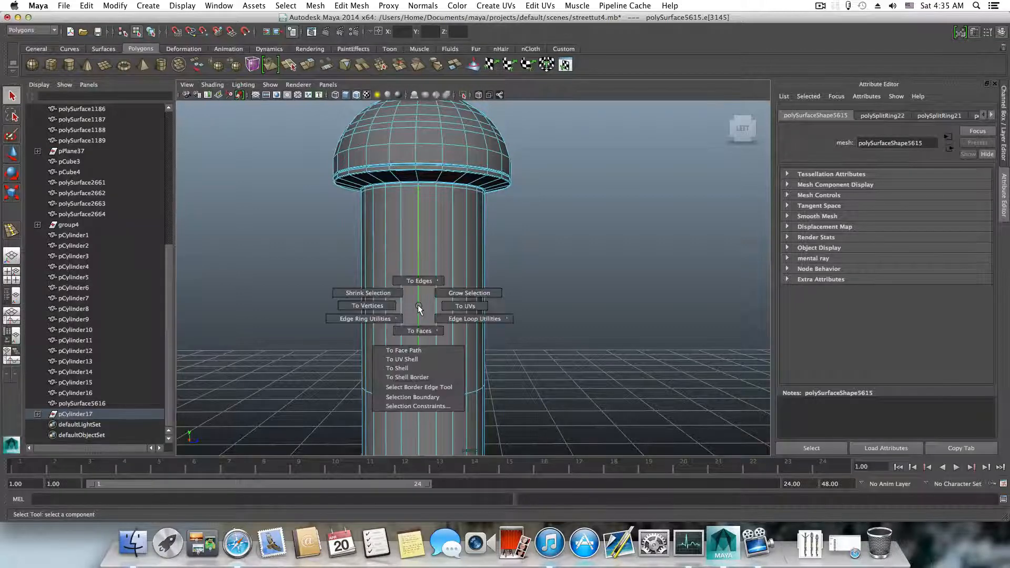
{"action": "mouse_move", "coordinate": [390, 317]}
{"action": "left_click", "coordinate": [467, 330]}
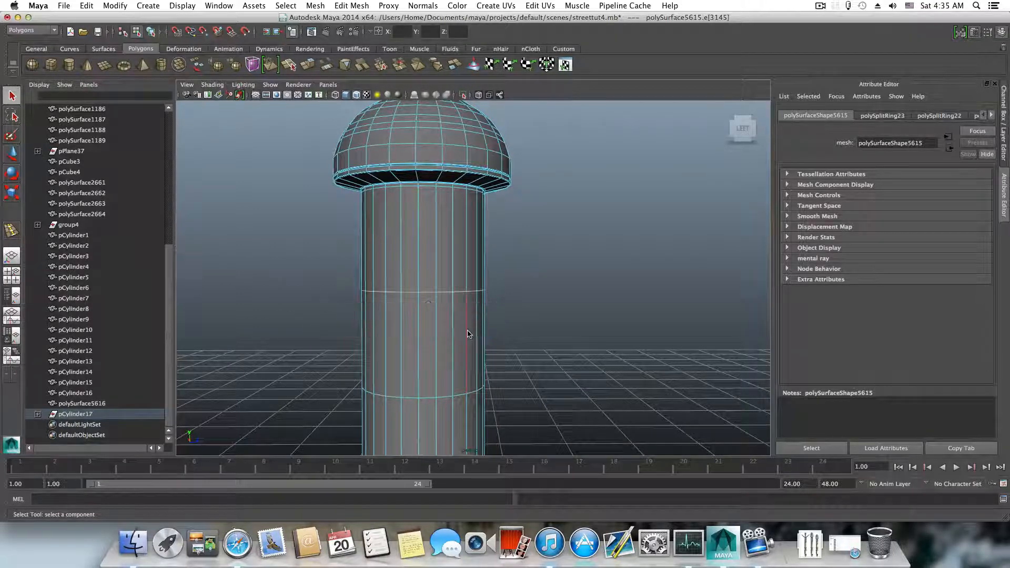
- Move the half cylinder straight down into the post's column, to the height of the column's middle edge loop
{"action": "scroll", "coordinate": [468, 333], "scroll_direction": "down", "scroll_amount": 5}
{"action": "left_click", "coordinate": [482, 163]}
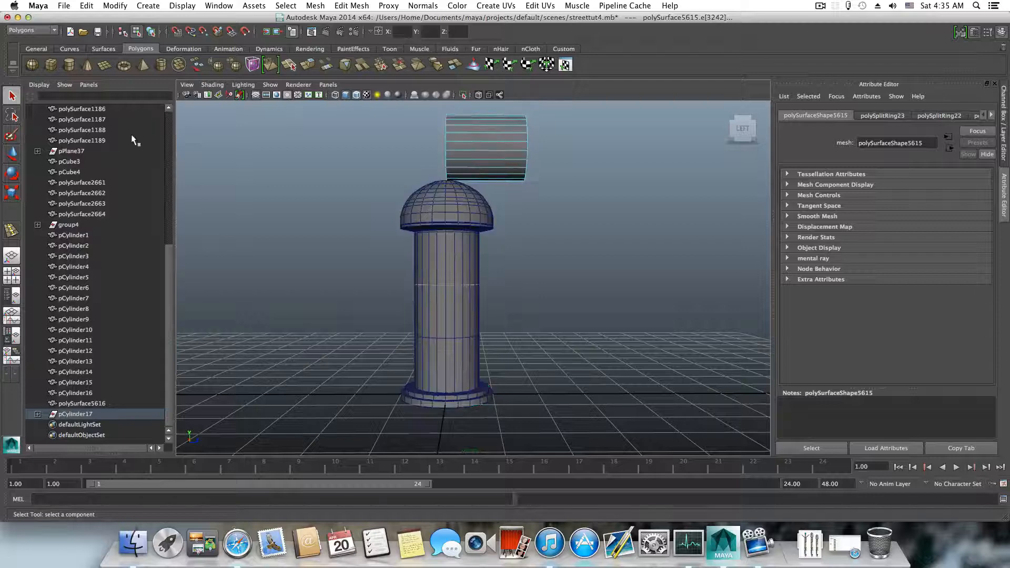
{"action": "key", "text": "F8"}
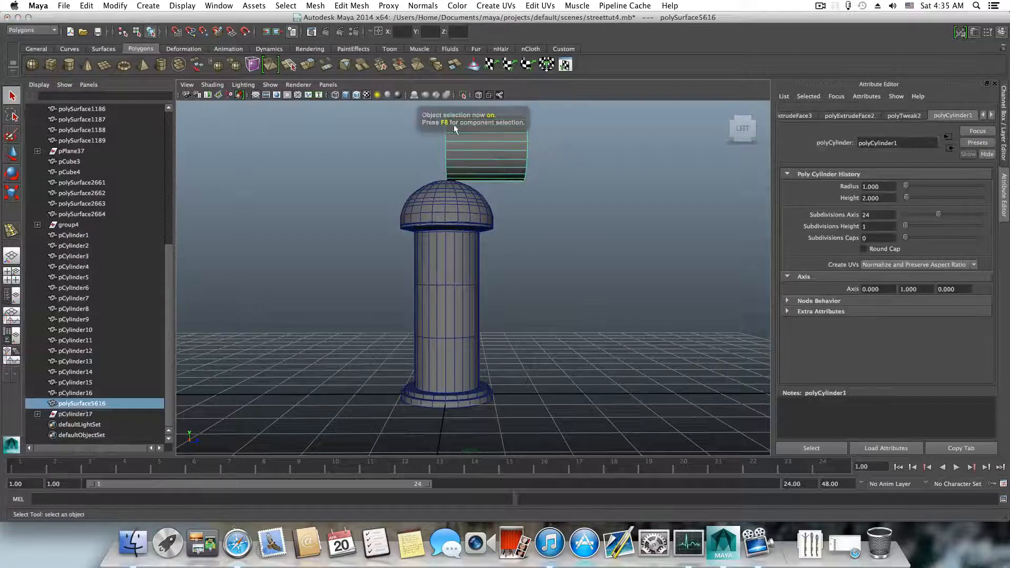
{"action": "key", "text": "w"}
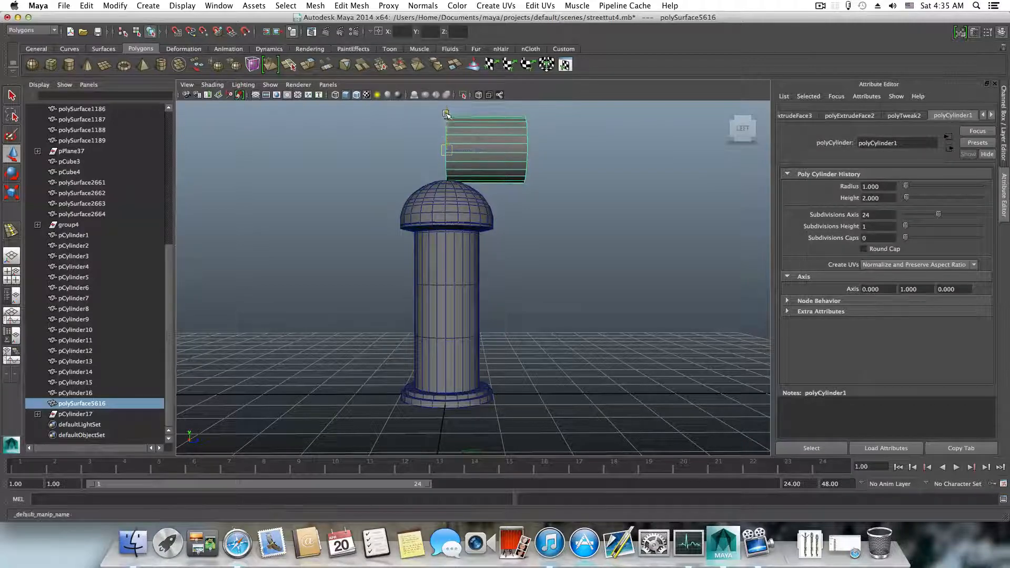
{"action": "left_click_drag", "start_coordinate": [446, 114], "coordinate": [466, 188]}
{"action": "key", "text": "w"}
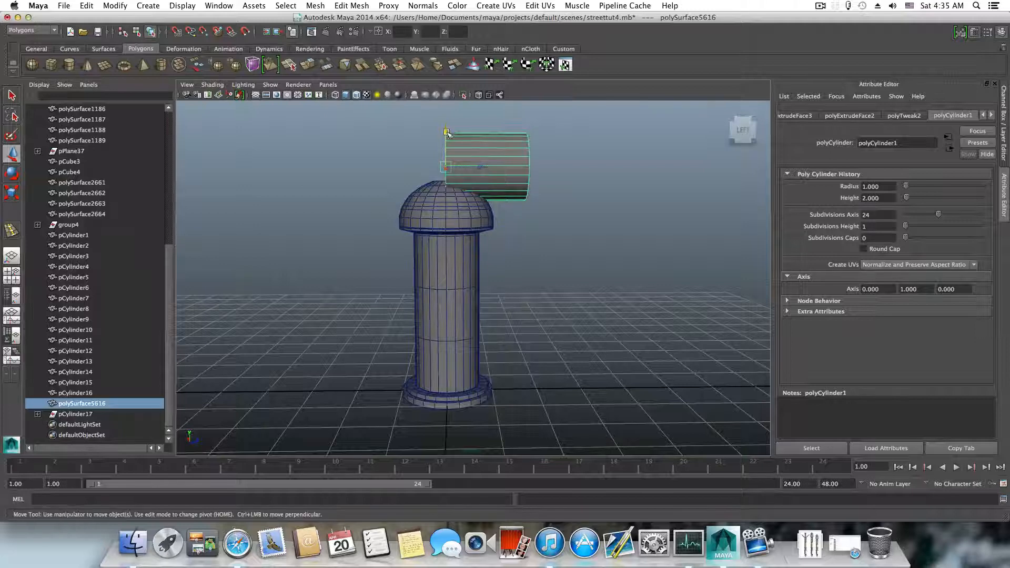
{"action": "left_click_drag", "start_coordinate": [456, 134], "coordinate": [448, 240]}
- Fine-tune the half cylinder's height so its centre edge lines up with the column's middle edge loop
{"action": "right_click_drag", "start_coordinate": [401, 264], "coordinate": [485, 311], "text": "alt"}
{"action": "middle_click_drag", "start_coordinate": [484, 311], "coordinate": [494, 277], "text": "alt"}
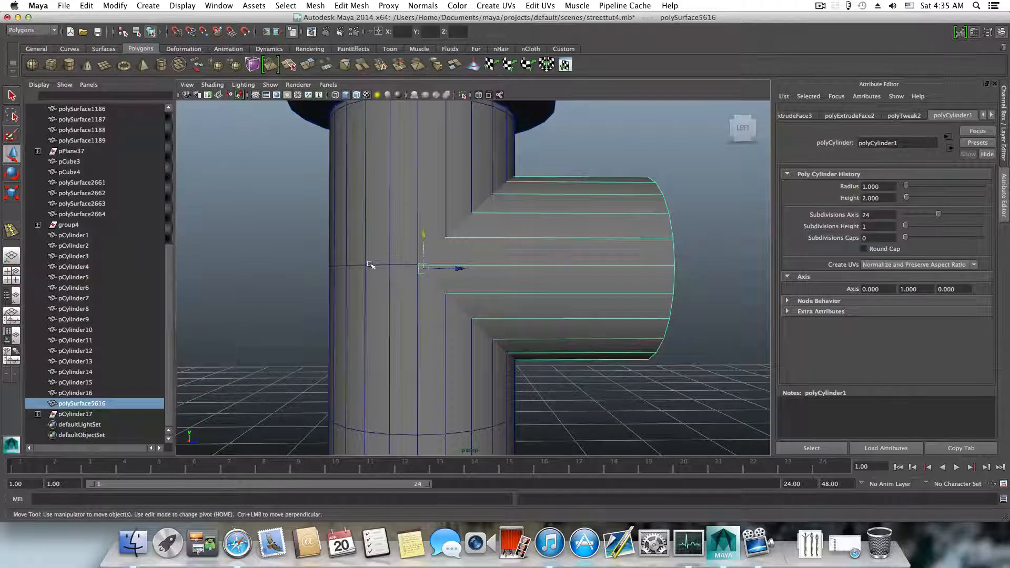
{"action": "left_click_drag", "start_coordinate": [400, 270], "coordinate": [395, 273], "text": "alt"}
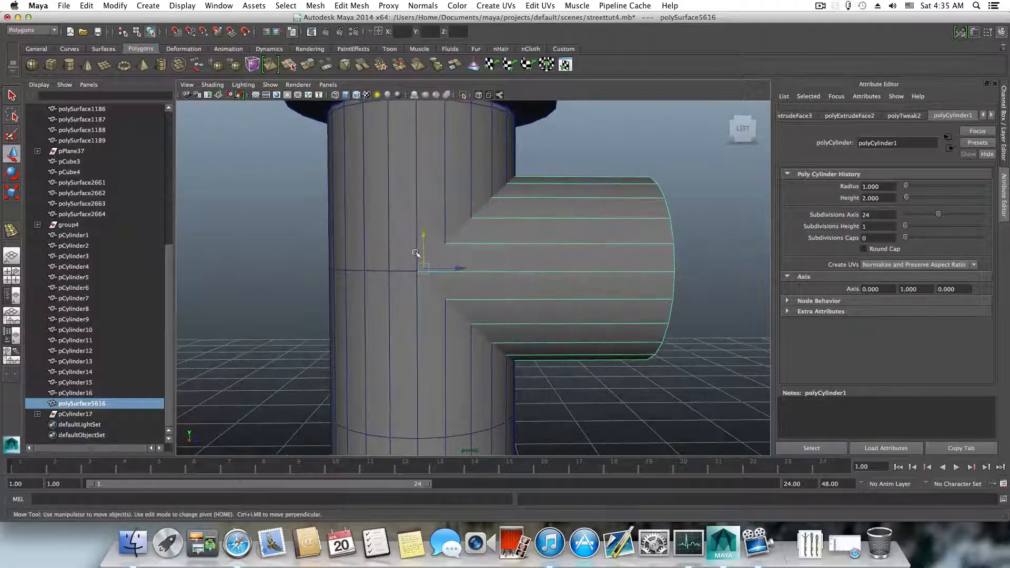
{"action": "left_click_drag", "start_coordinate": [425, 237], "coordinate": [427, 236]}
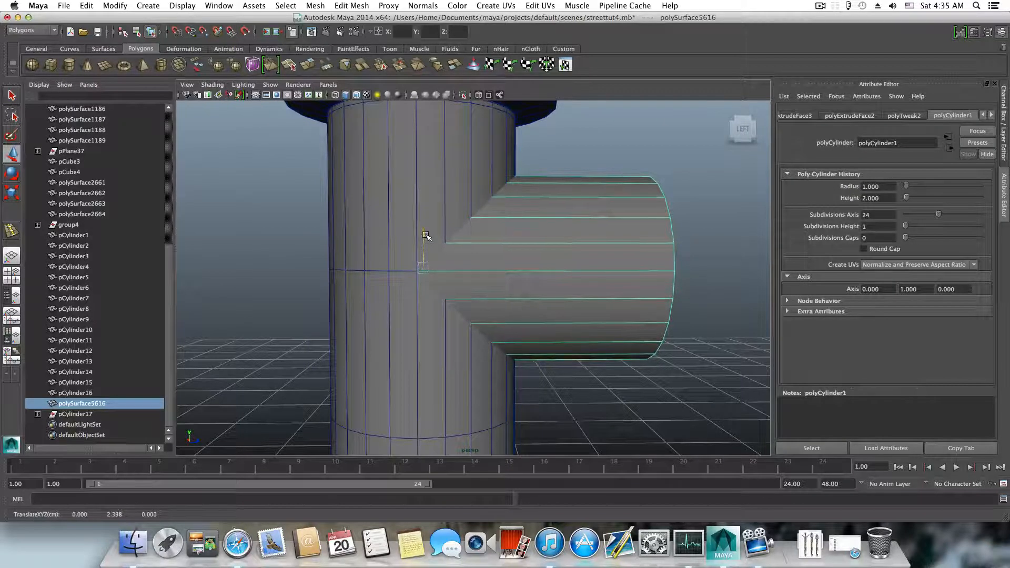
{"action": "left_click_drag", "start_coordinate": [387, 281], "coordinate": [424, 281], "text": "alt"}
{"action": "key", "text": "z"}
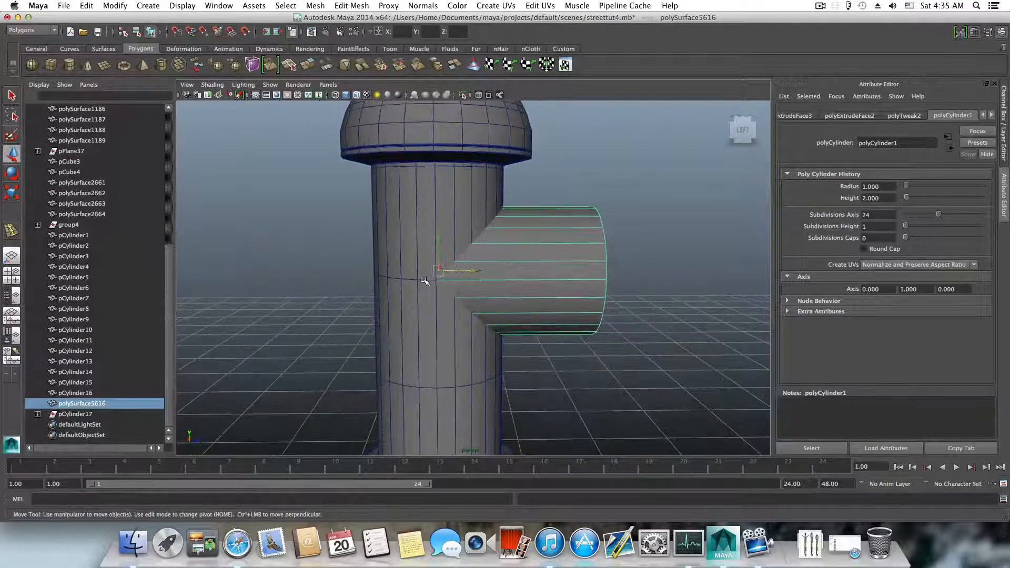
- Select both the post and the half cylinder and delete their construction history
{"action": "left_click", "coordinate": [468, 204]}
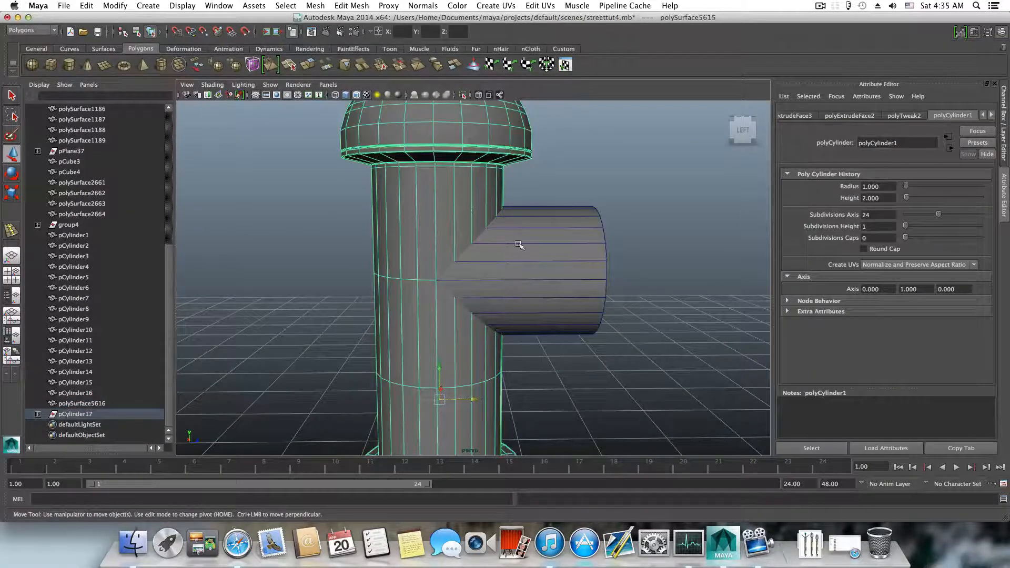
{"action": "left_click", "coordinate": [569, 263]}
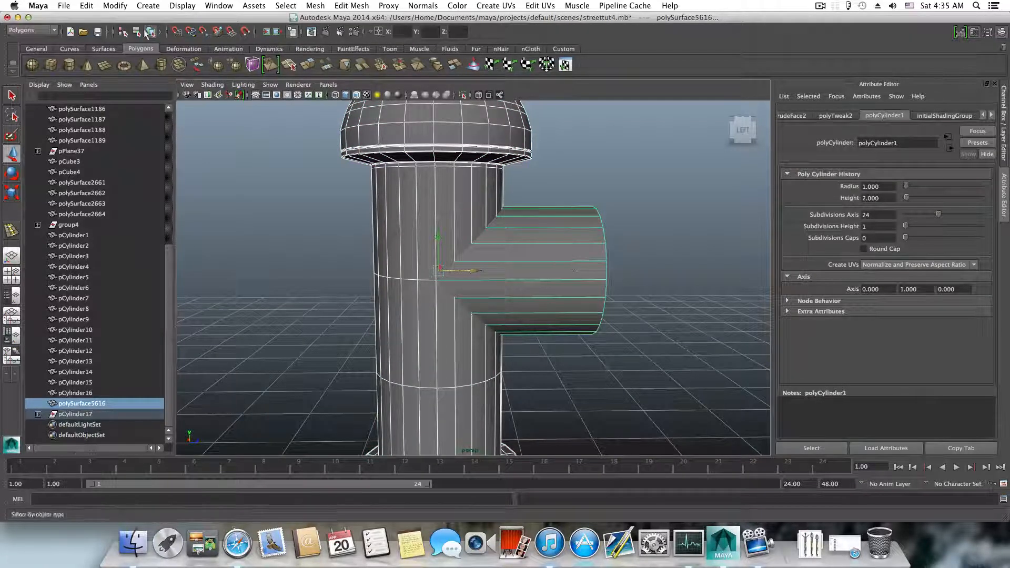
{"action": "left_click", "coordinate": [87, 6]}
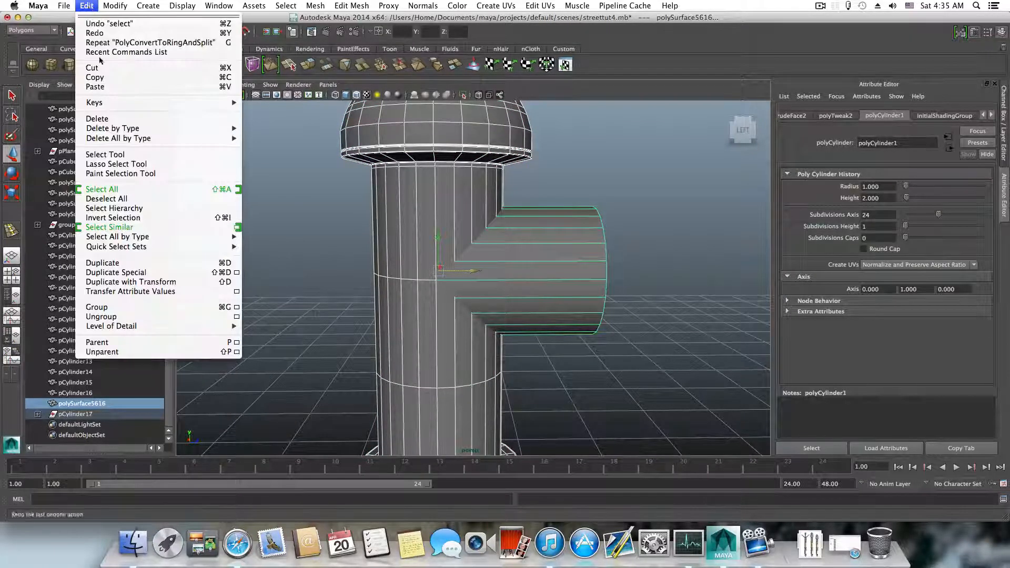
{"action": "mouse_move", "coordinate": [130, 128]}
{"action": "left_click", "coordinate": [269, 135]}
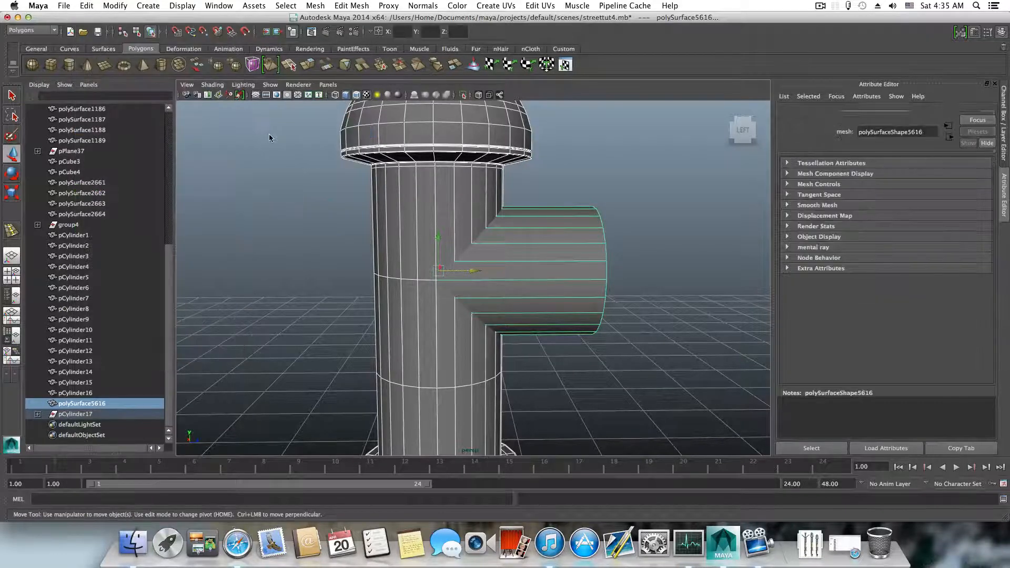
- Try a Boolean Union of the post and the half cylinder, then undo it
{"action": "left_click", "coordinate": [315, 6]}
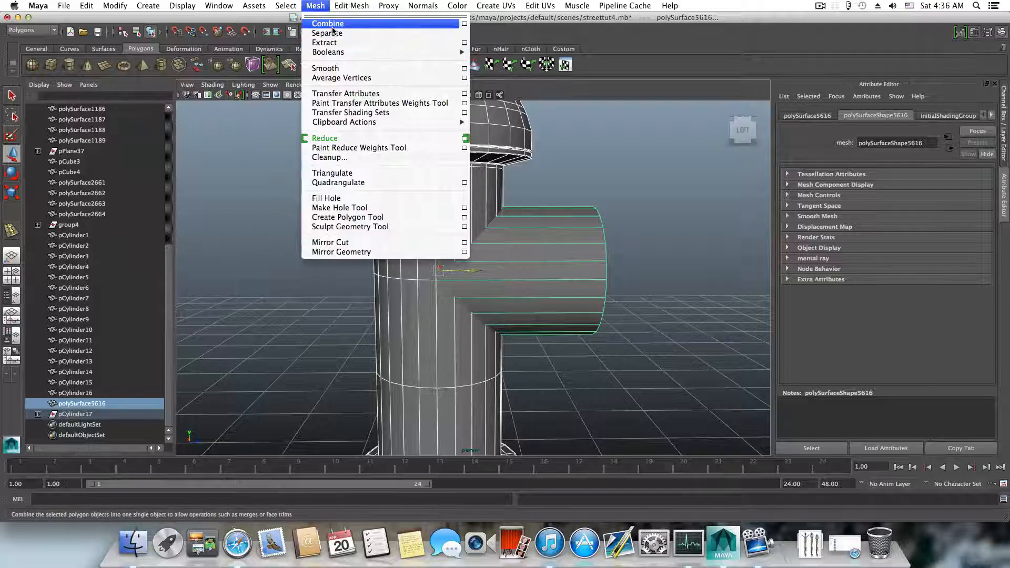
{"action": "mouse_move", "coordinate": [337, 52]}
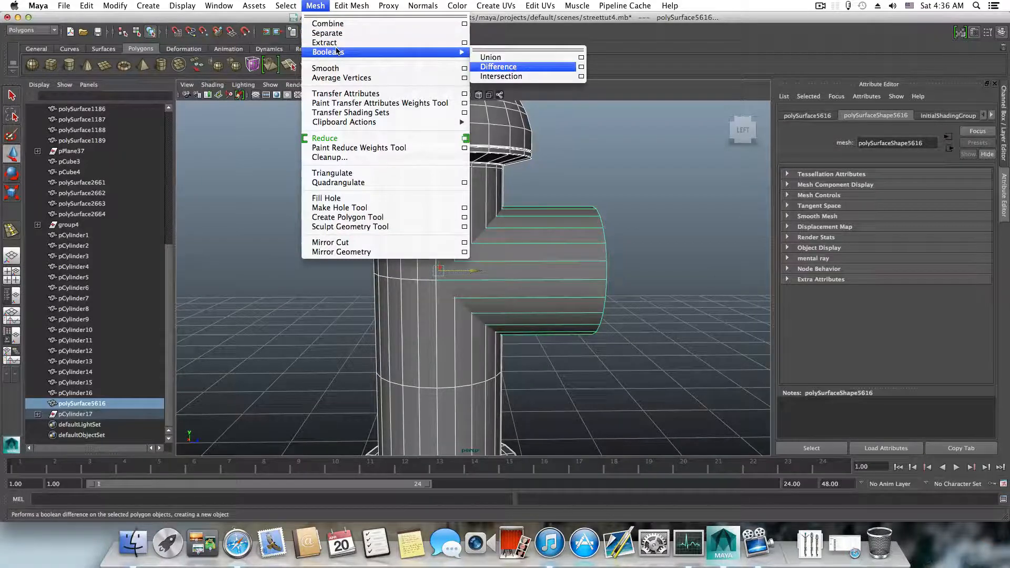
{"action": "left_click", "coordinate": [496, 59]}
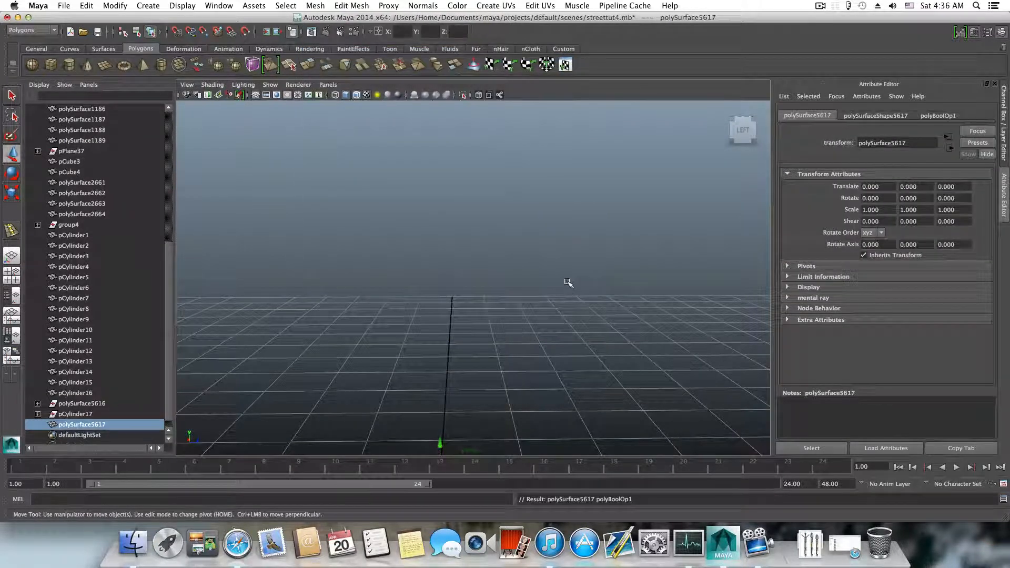
{"action": "key", "text": "ctrl+z"}
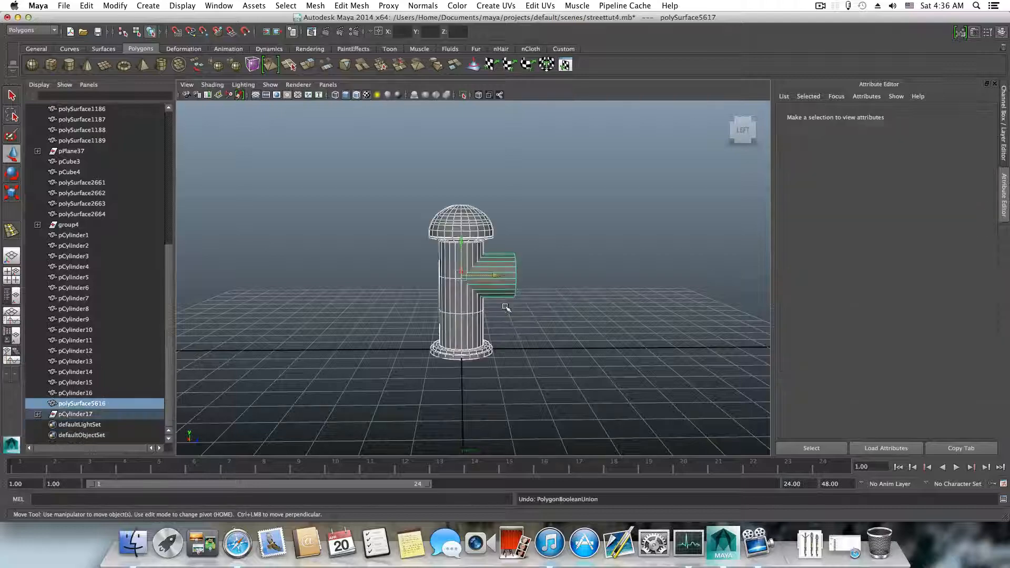
- Combine the post and the half cylinder into a single mesh
{"action": "key", "text": "f"}
{"action": "left_click_drag", "start_coordinate": [590, 308], "coordinate": [547, 310], "text": "alt"}
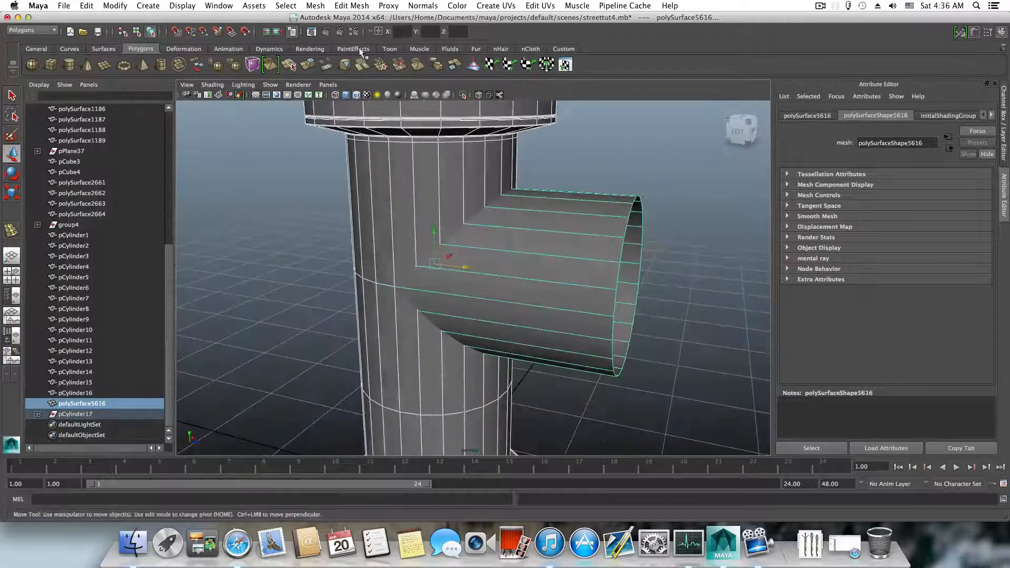
{"action": "left_click", "coordinate": [316, 6]}
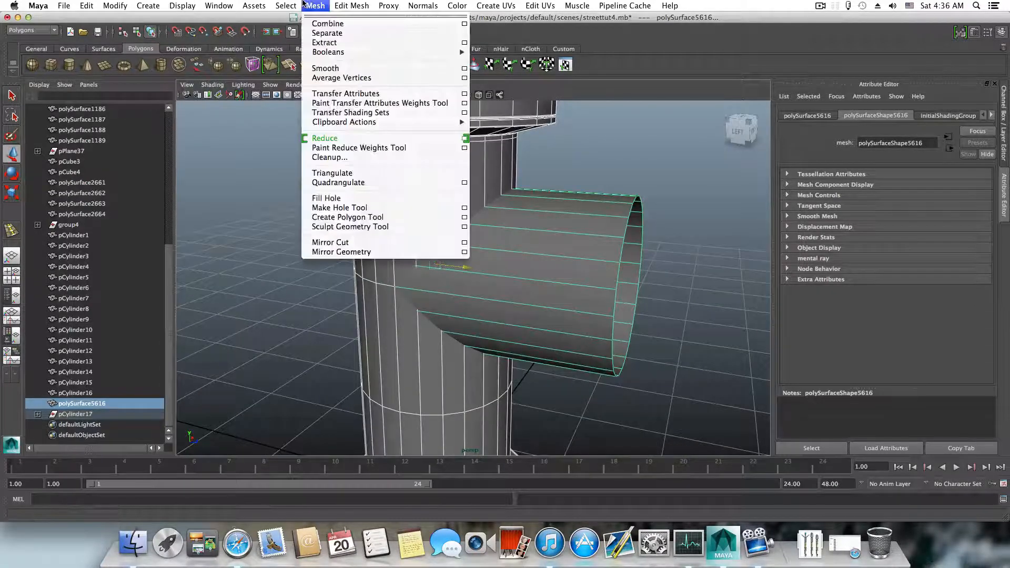
{"action": "left_click", "coordinate": [327, 24]}
- Try to cut new edges along the seam between the column and the half cylinder with the Interactive Split Tool
{"action": "left_click_drag", "start_coordinate": [480, 280], "coordinate": [370, 273], "text": "alt"}
{"action": "right_click_drag", "start_coordinate": [471, 240], "coordinate": [471, 266]}
{"action": "left_click_drag", "start_coordinate": [424, 244], "coordinate": [512, 260], "text": "alt"}
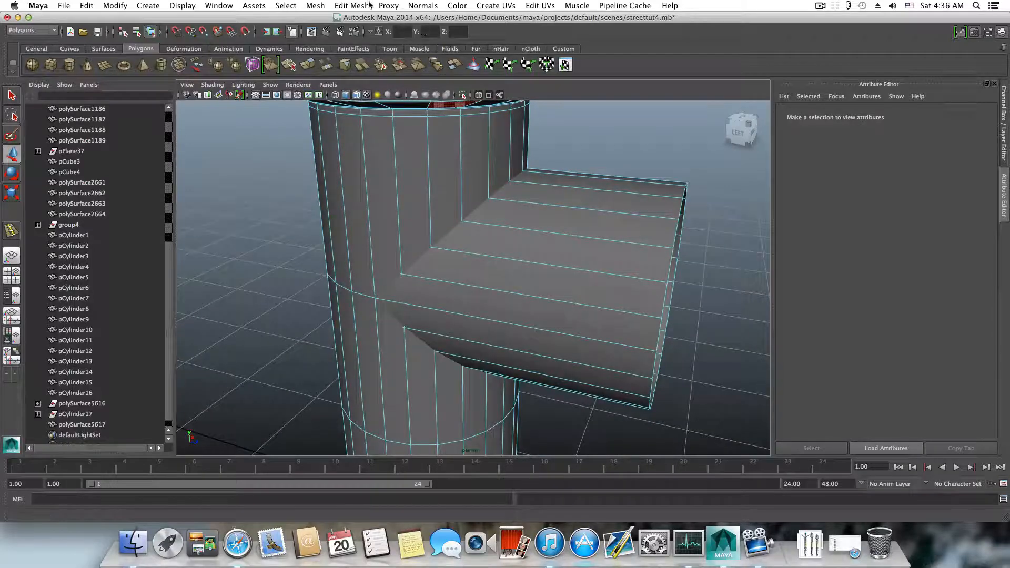
{"action": "left_click", "coordinate": [345, 6]}
{"action": "left_click", "coordinate": [345, 6]}
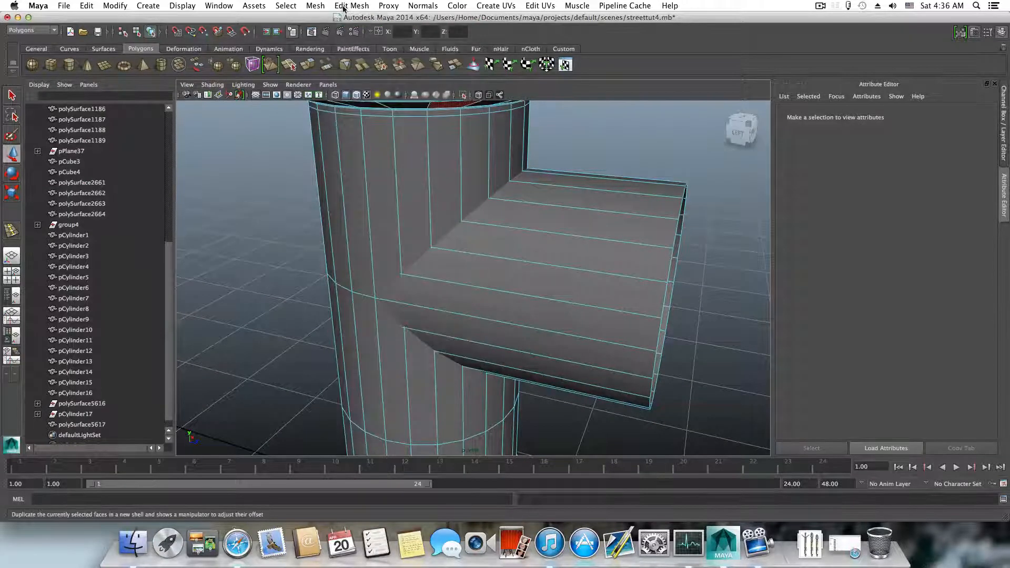
{"action": "left_click", "coordinate": [345, 5]}
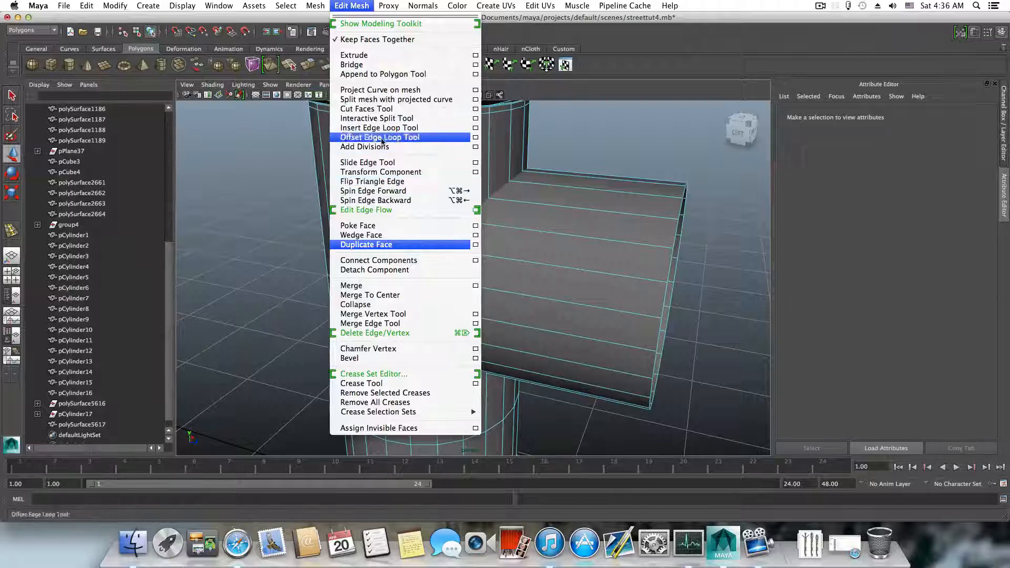
{"action": "left_click", "coordinate": [384, 120]}
{"action": "left_click", "coordinate": [375, 299]}
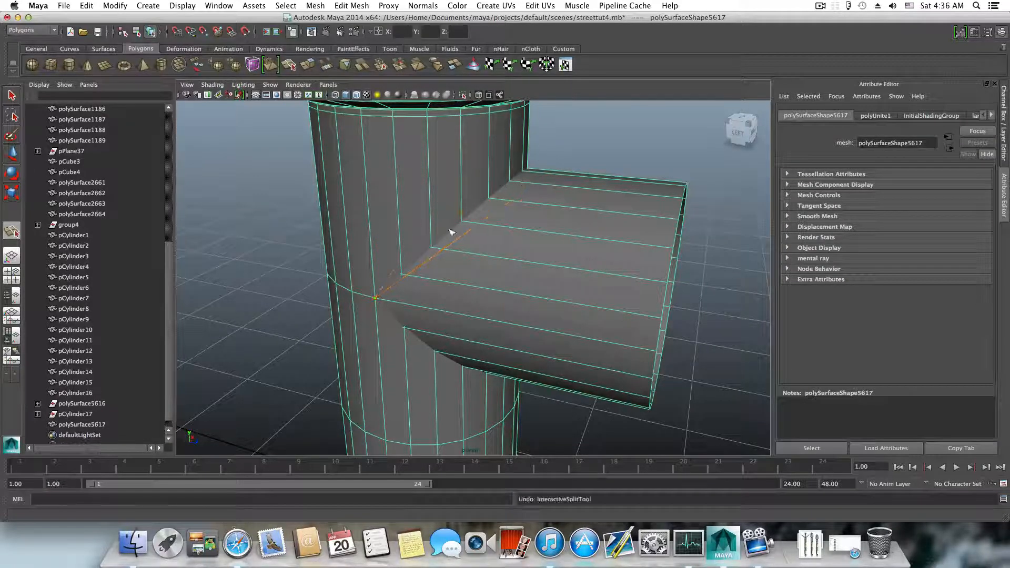
{"action": "key", "text": "w"}
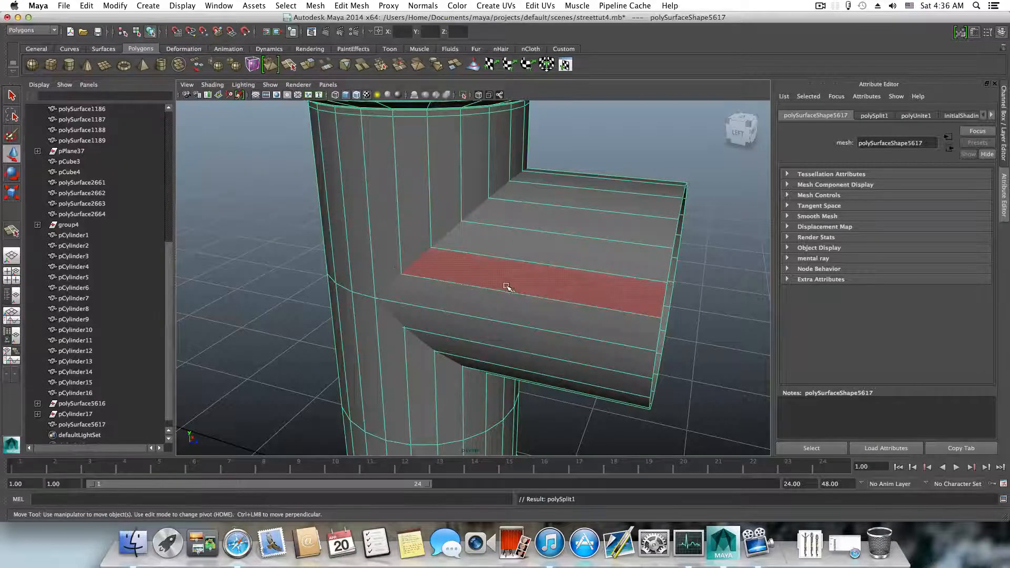
- Undo the edge split and the combining of the post and half cylinder so they are separate meshes again
{"action": "left_click_drag", "start_coordinate": [507, 286], "coordinate": [478, 280], "text": "alt"}
{"action": "left_click_drag", "start_coordinate": [399, 241], "coordinate": [422, 278], "text": "alt"}
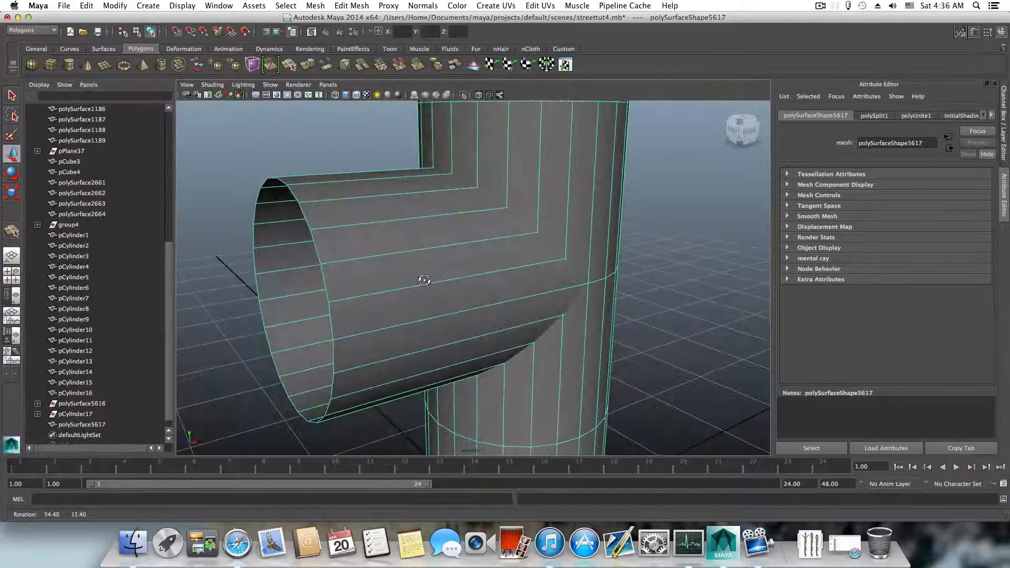
{"action": "scroll", "coordinate": [426, 284], "scroll_direction": "down", "scroll_amount": 5}
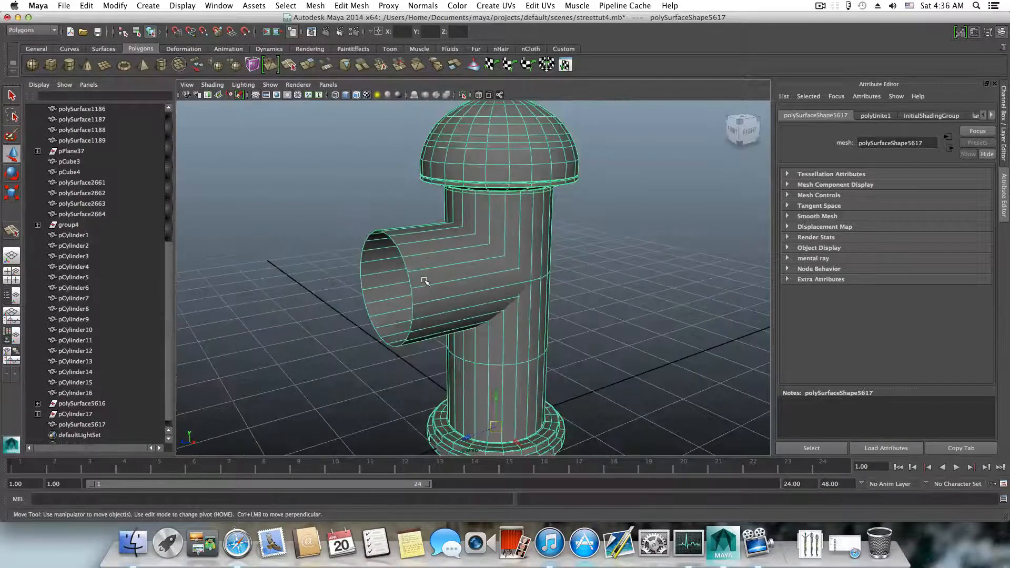
{"action": "key", "text": "super+z"}
{"action": "key", "text": "super+z"}
{"action": "key", "text": "super+z"}
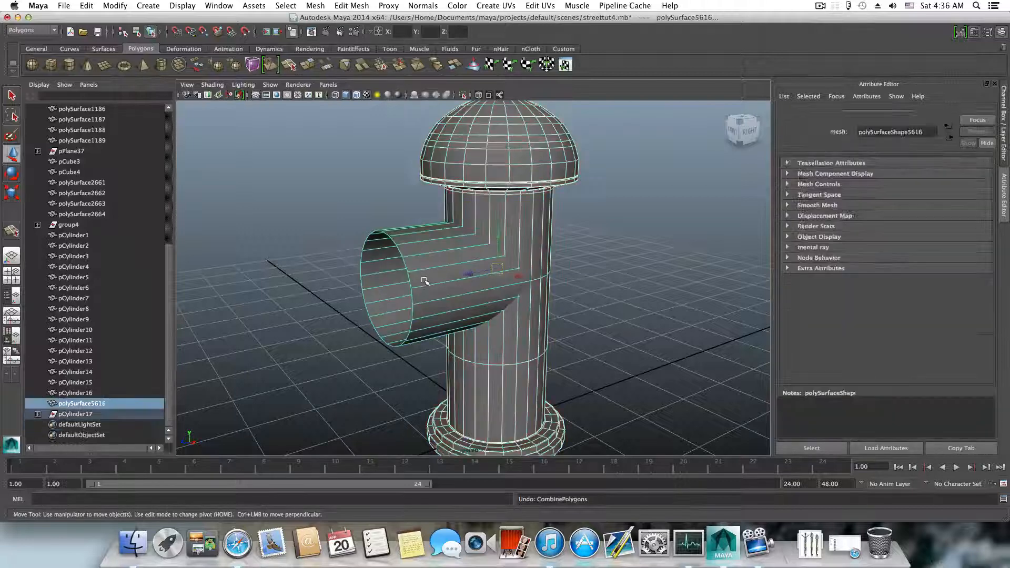
{"action": "left_click_drag", "start_coordinate": [426, 284], "coordinate": [398, 263], "text": "alt"}
{"action": "key", "text": "super+z"}
- Scale the half cylinder down slightly so it is narrower than the column
{"action": "left_click", "coordinate": [456, 267]}
{"action": "key", "text": "r"}
{"action": "right_click_drag", "start_coordinate": [398, 263], "coordinate": [405, 263], "text": "alt"}
{"action": "left_click_drag", "start_coordinate": [405, 263], "coordinate": [507, 184], "text": "alt"}
- Select the post and the half cylinder and join them with a Boolean Union
{"action": "left_click", "coordinate": [506, 185]}
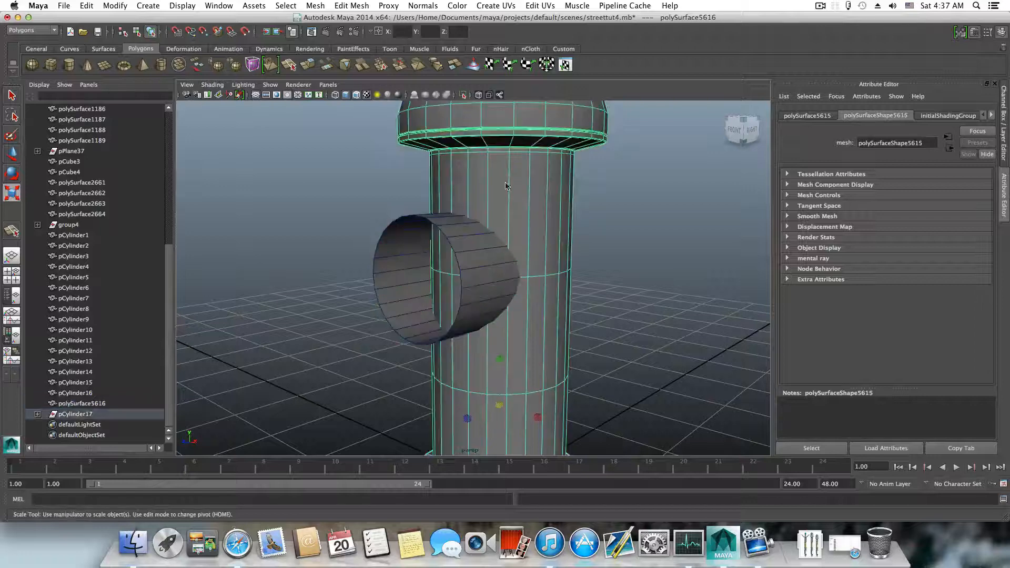
{"action": "left_click", "coordinate": [465, 245]}
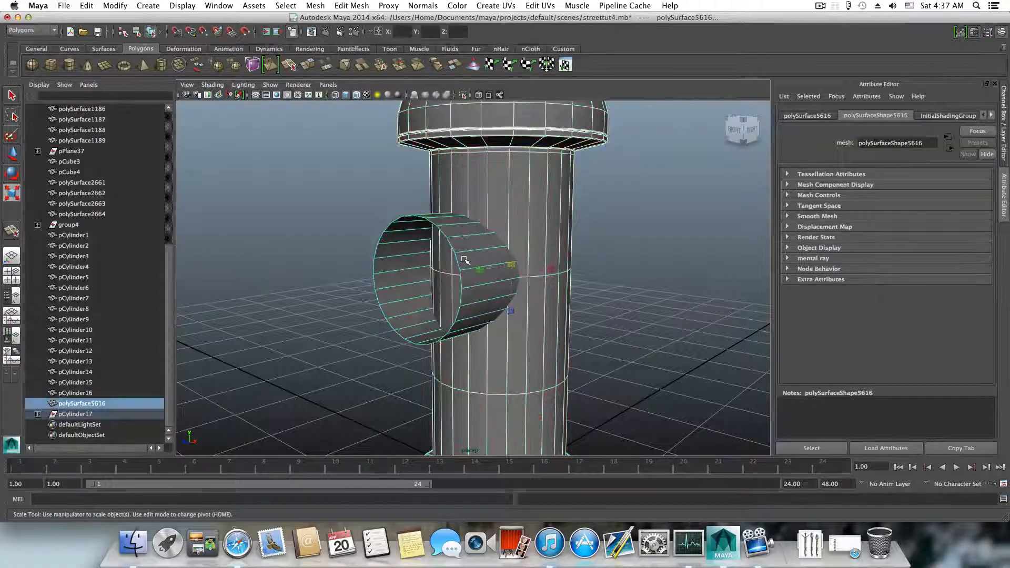
{"action": "left_click", "coordinate": [316, 7]}
{"action": "mouse_move", "coordinate": [326, 52]}
{"action": "left_click", "coordinate": [494, 61]}
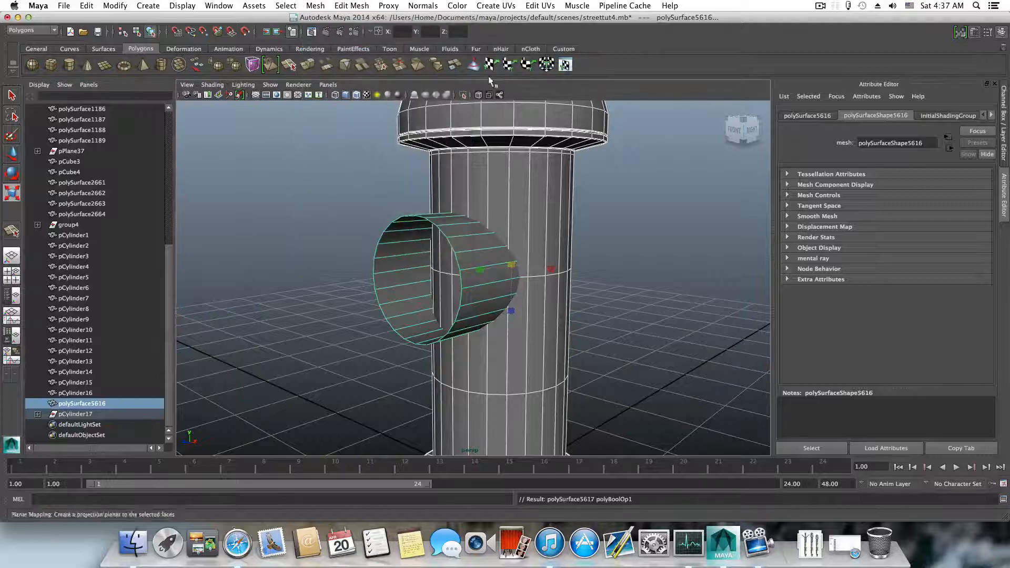
- Undo the last Boolean difference between the hydrant body and the side cylinder
{"action": "left_click_drag", "start_coordinate": [492, 244], "coordinate": [411, 243], "text": "alt"}
{"action": "key", "text": "r"}
{"action": "key", "text": "z"}
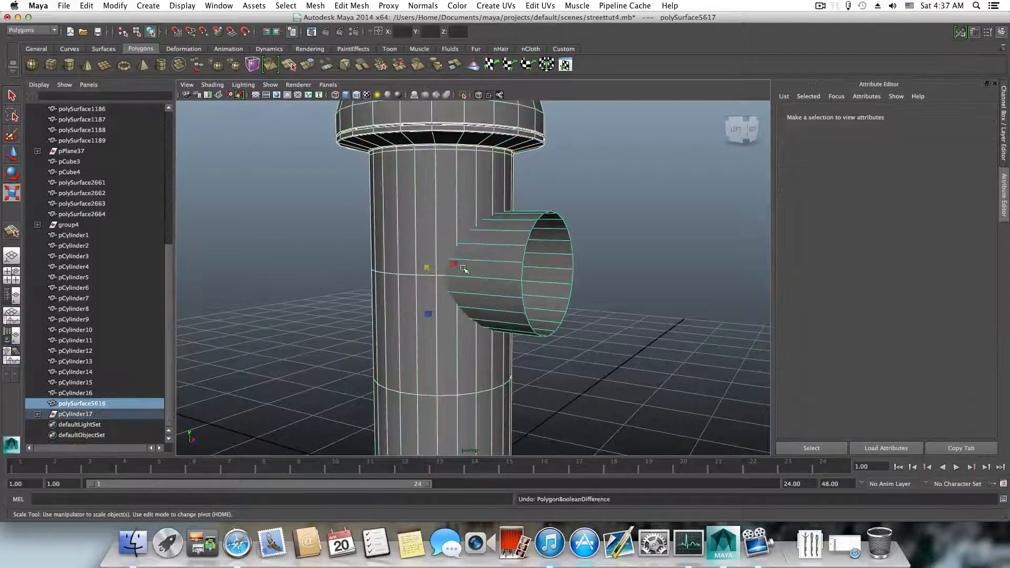
{"action": "left_click_drag", "start_coordinate": [464, 269], "coordinate": [521, 275], "text": "alt"}
{"action": "key", "text": "z"}
- Subtract the side cylinder from the hydrant body with a Boolean difference, selecting the body first
{"action": "left_click", "coordinate": [514, 248]}
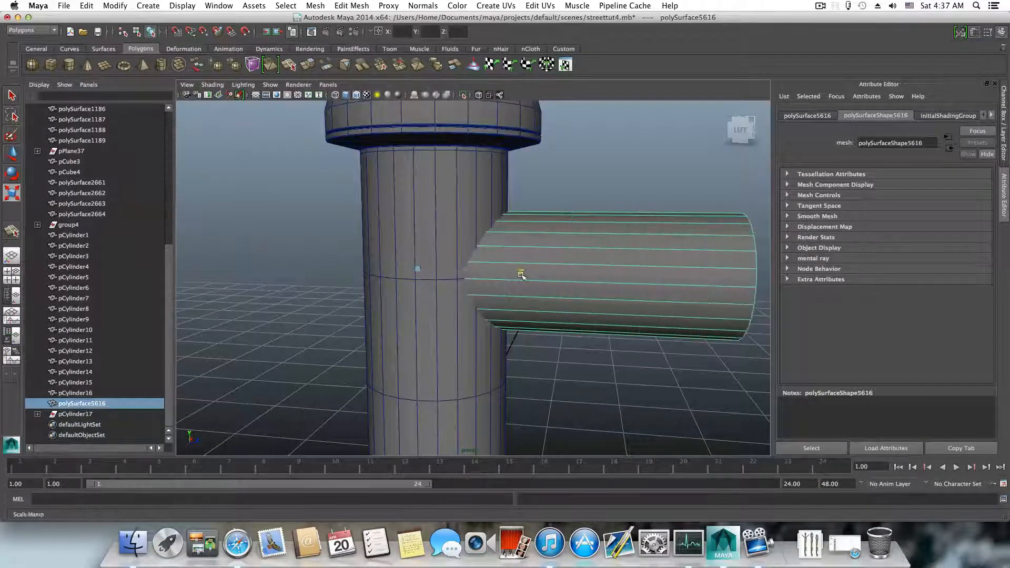
{"action": "left_click", "coordinate": [12, 151]}
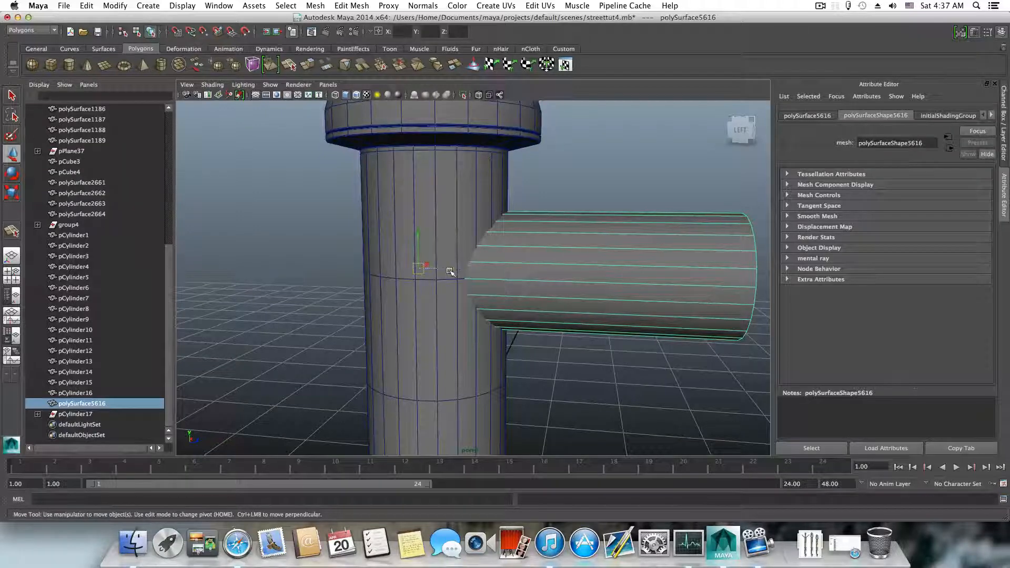
{"action": "left_click_drag", "start_coordinate": [452, 271], "coordinate": [417, 280]}
{"action": "left_click", "coordinate": [418, 204], "text": "shift"}
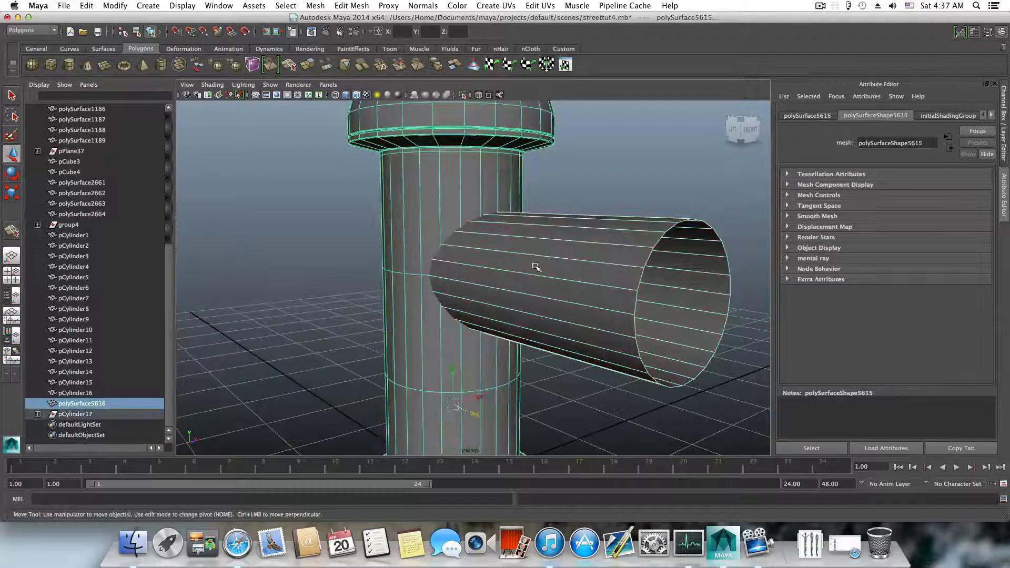
{"action": "left_click", "coordinate": [535, 265]}
{"action": "left_click", "coordinate": [430, 189]}
{"action": "left_click", "coordinate": [503, 242], "text": "shift"}
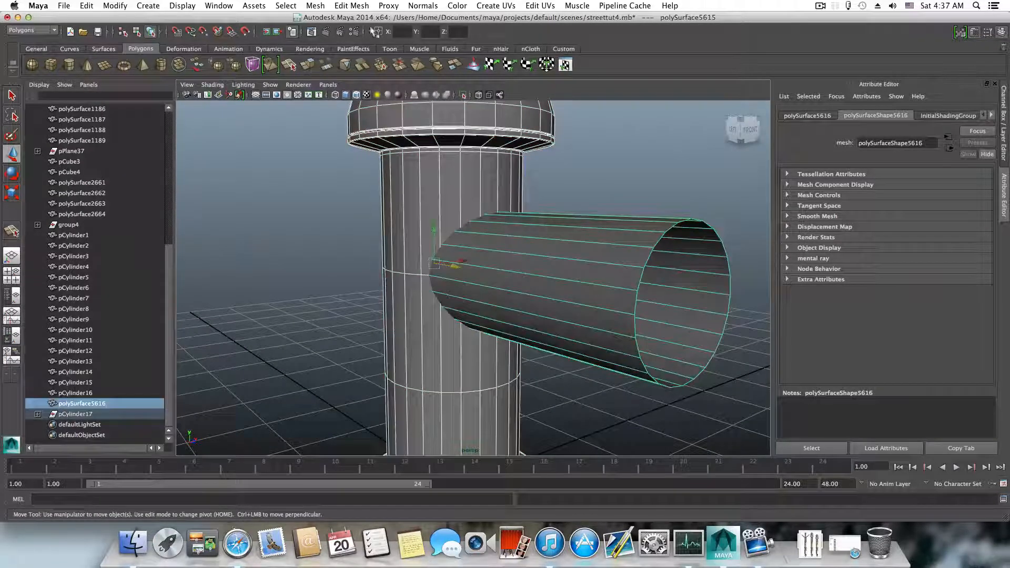
{"action": "left_click", "coordinate": [322, 6]}
{"action": "mouse_move", "coordinate": [357, 53]}
{"action": "left_click", "coordinate": [487, 67]}
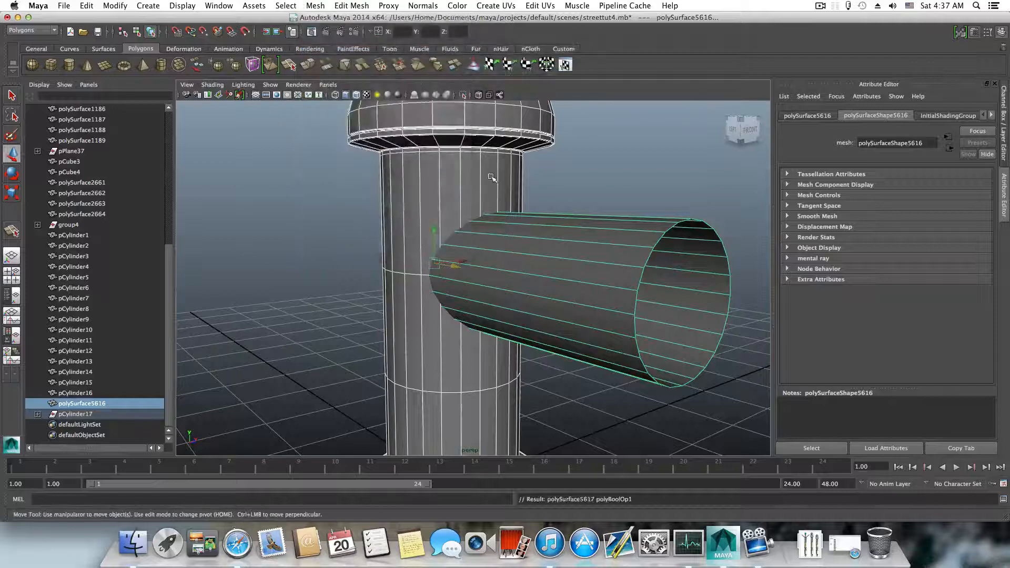
- Delete all the inner wall faces of the round hole cut into the hydrant body
{"action": "left_click_drag", "start_coordinate": [530, 257], "coordinate": [557, 264], "text": "alt"}
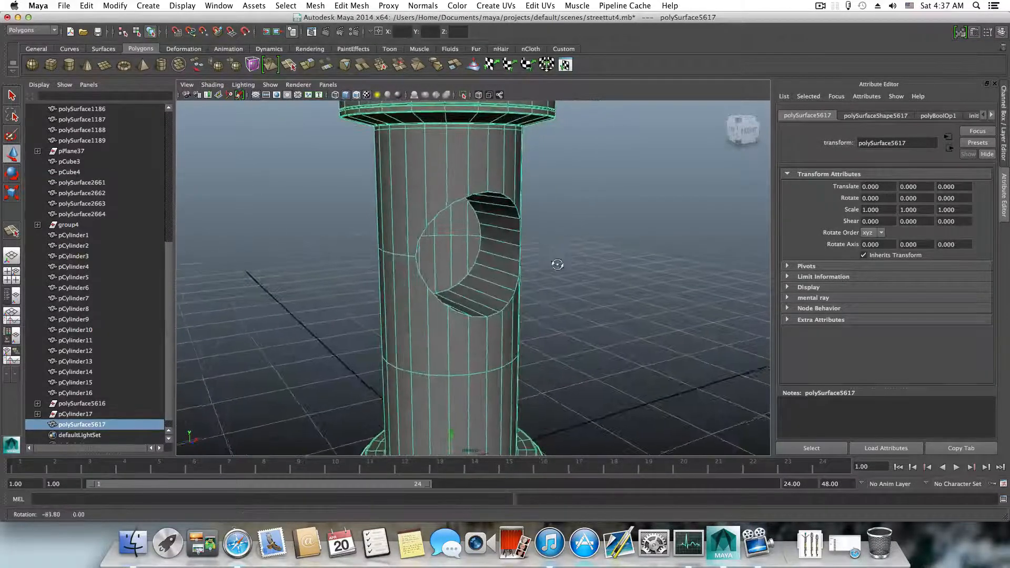
{"action": "right_click_drag", "start_coordinate": [475, 247], "coordinate": [476, 273]}
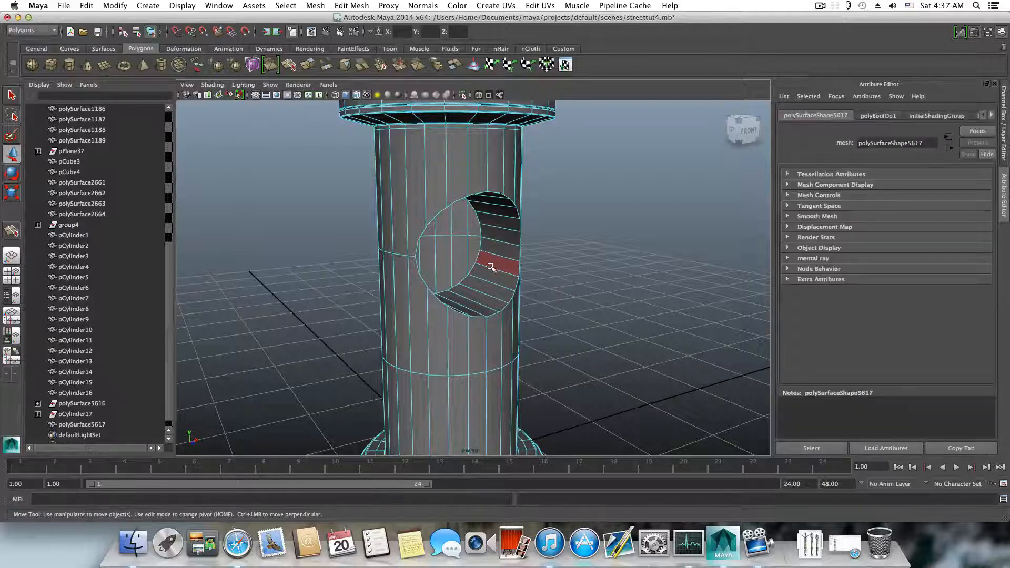
{"action": "left_click", "coordinate": [490, 268]}
{"action": "left_click_drag", "start_coordinate": [490, 267], "coordinate": [507, 249], "text": "alt"}
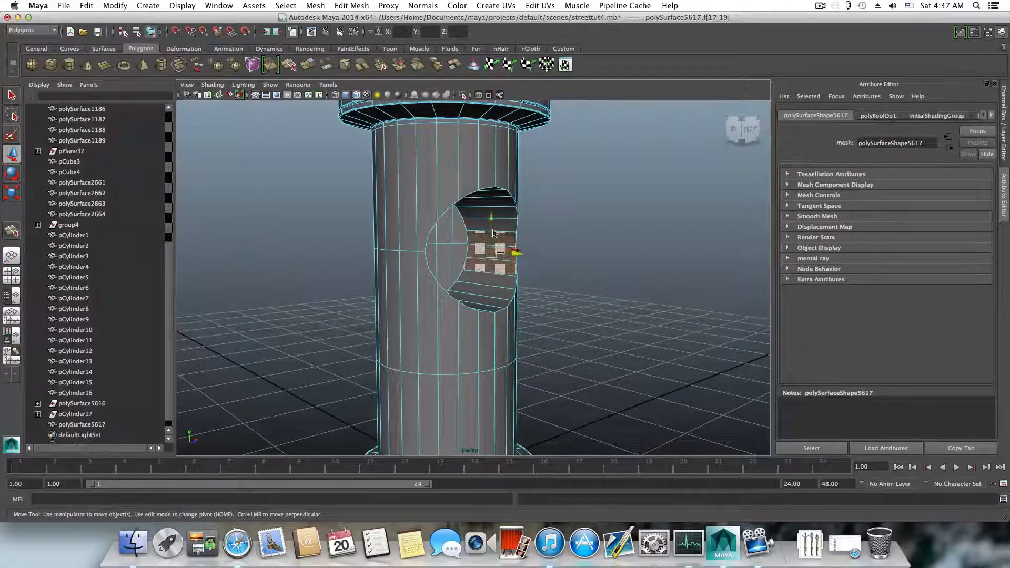
{"action": "left_click", "coordinate": [505, 226], "text": "shift"}
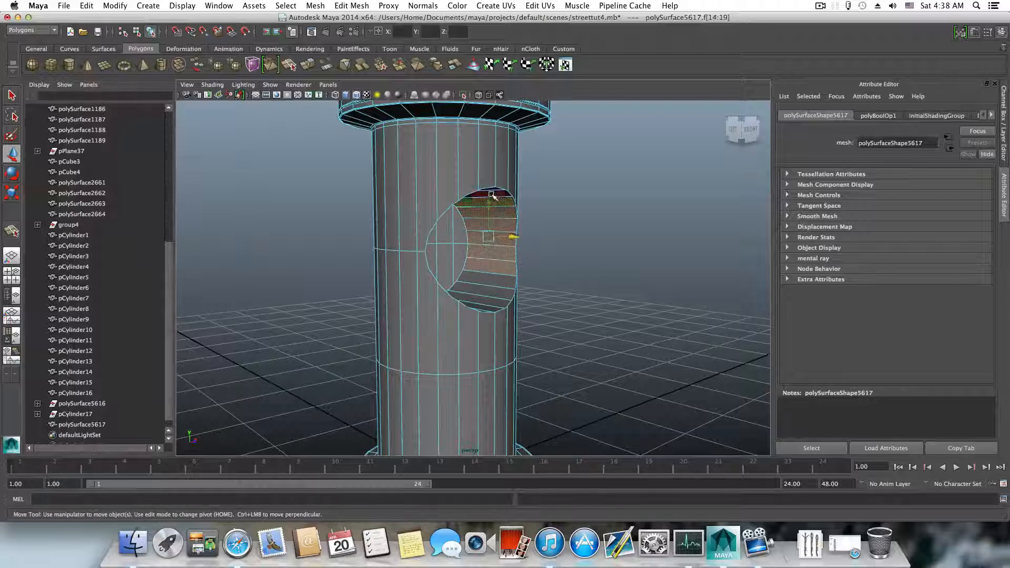
{"action": "left_click_drag", "start_coordinate": [507, 215], "coordinate": [417, 240], "text": "alt"}
{"action": "left_click", "coordinate": [448, 210], "text": "shift"}
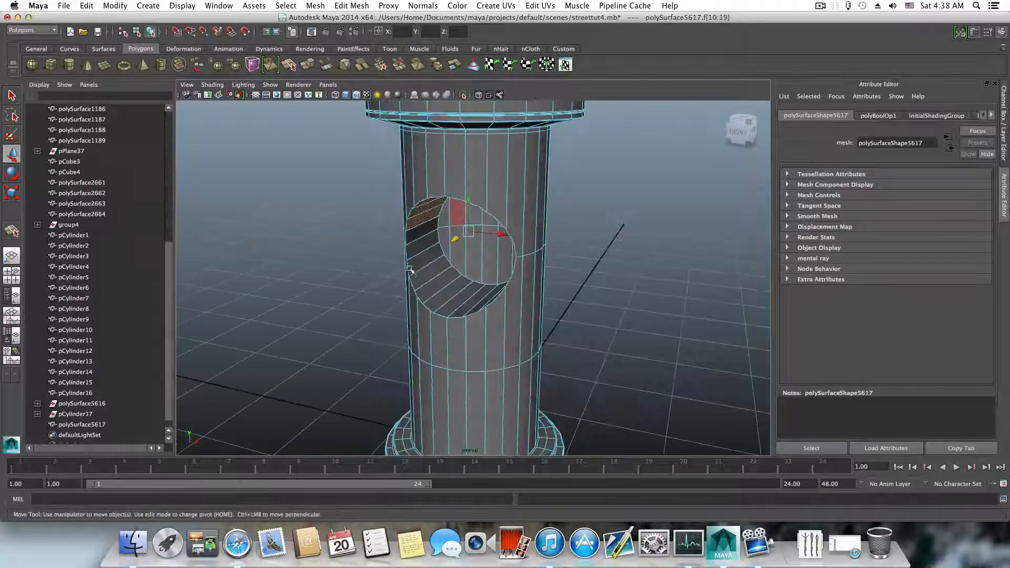
{"action": "left_click", "coordinate": [417, 241], "text": "shift"}
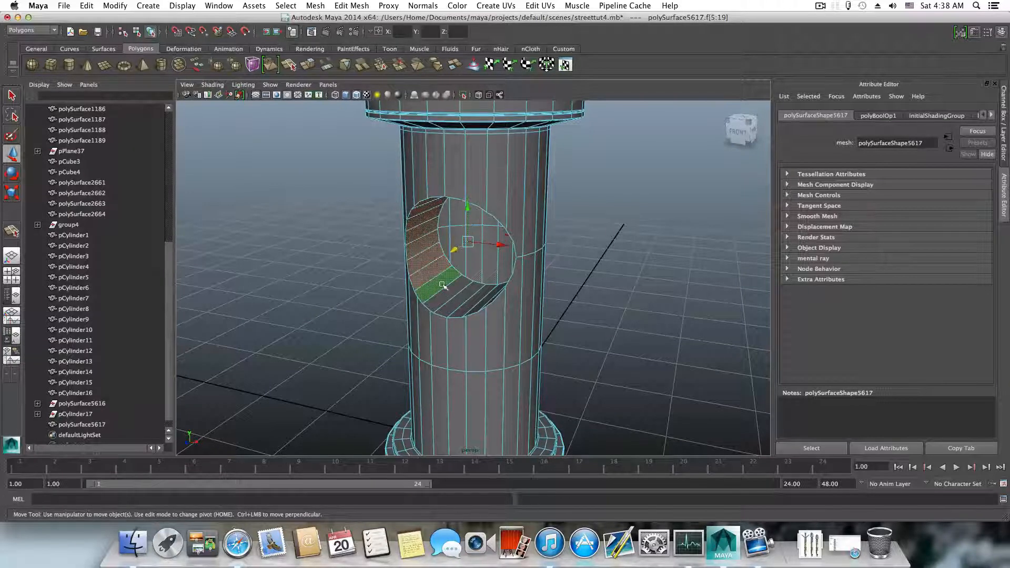
{"action": "left_click", "coordinate": [460, 298], "text": "shift"}
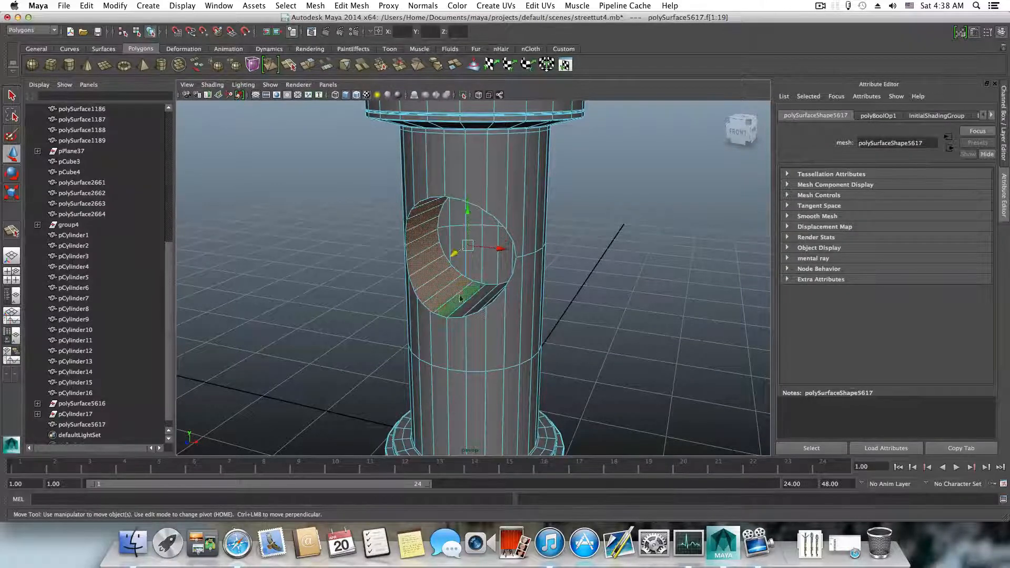
{"action": "left_click", "coordinate": [475, 301], "text": "shift"}
{"action": "mouse_move", "coordinate": [477, 302]}
{"action": "left_mouse_down", "text": "alt"}
{"action": "mouse_move", "coordinate": [536, 289]}
{"action": "mouse_move", "coordinate": [486, 288]}
{"action": "left_mouse_up", "text": "alt"}
{"action": "left_click", "coordinate": [493, 288], "text": "shift"}
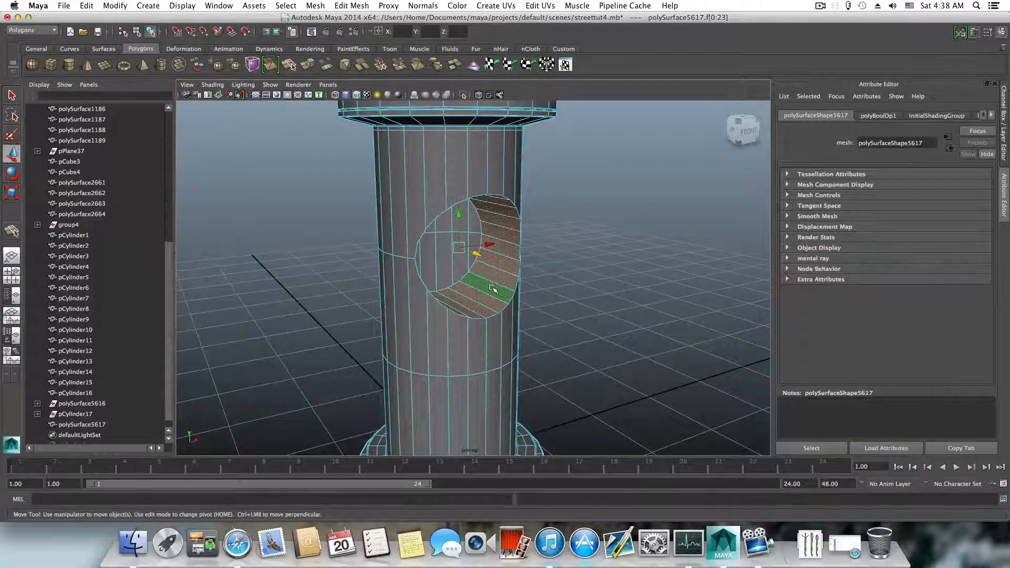
{"action": "key", "text": "Delete"}
- Extrude the border edge loop of the round hole straight outward from the hydrant body to form a side outlet
{"action": "left_click_drag", "start_coordinate": [488, 284], "coordinate": [426, 279], "text": "alt"}
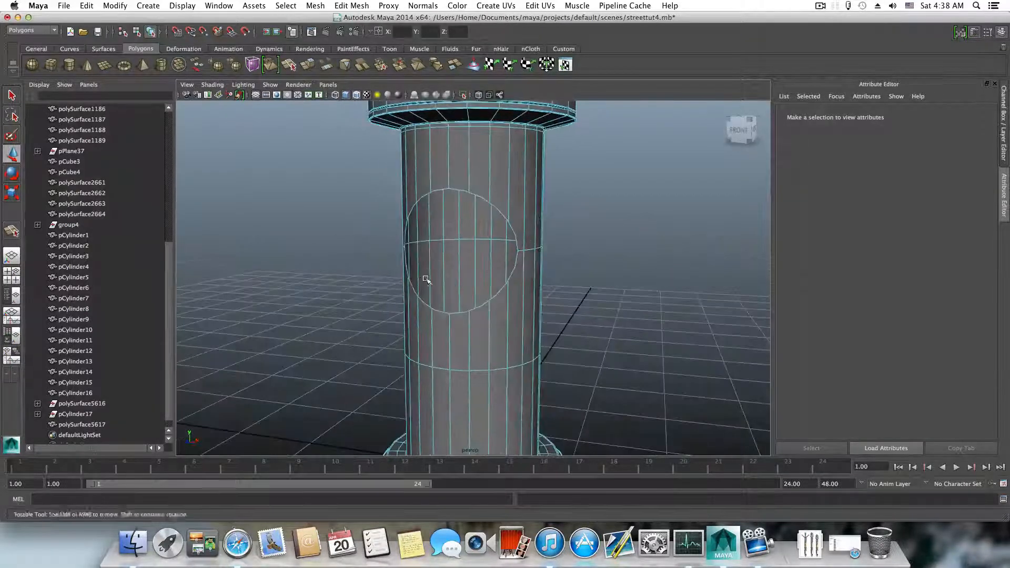
{"action": "right_click_drag", "start_coordinate": [497, 205], "coordinate": [490, 204]}
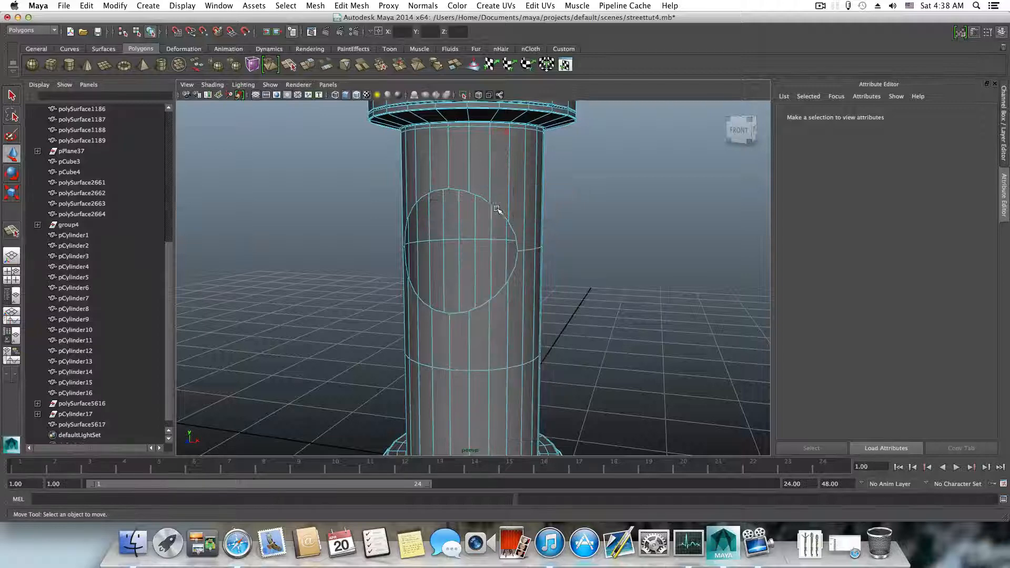
{"action": "double_click", "coordinate": [496, 209]}
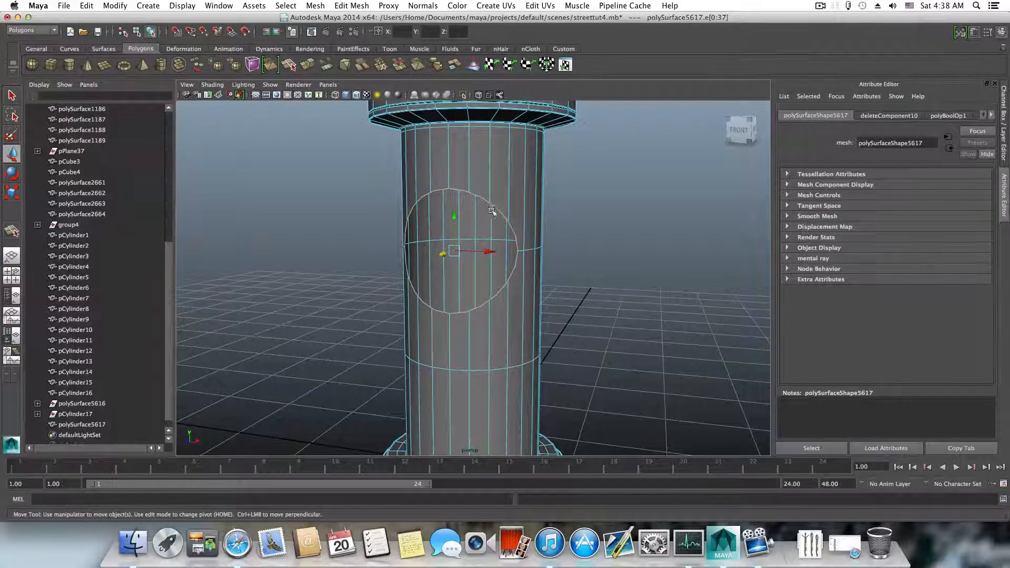
{"action": "left_click_drag", "start_coordinate": [492, 211], "coordinate": [406, 210], "text": "alt"}
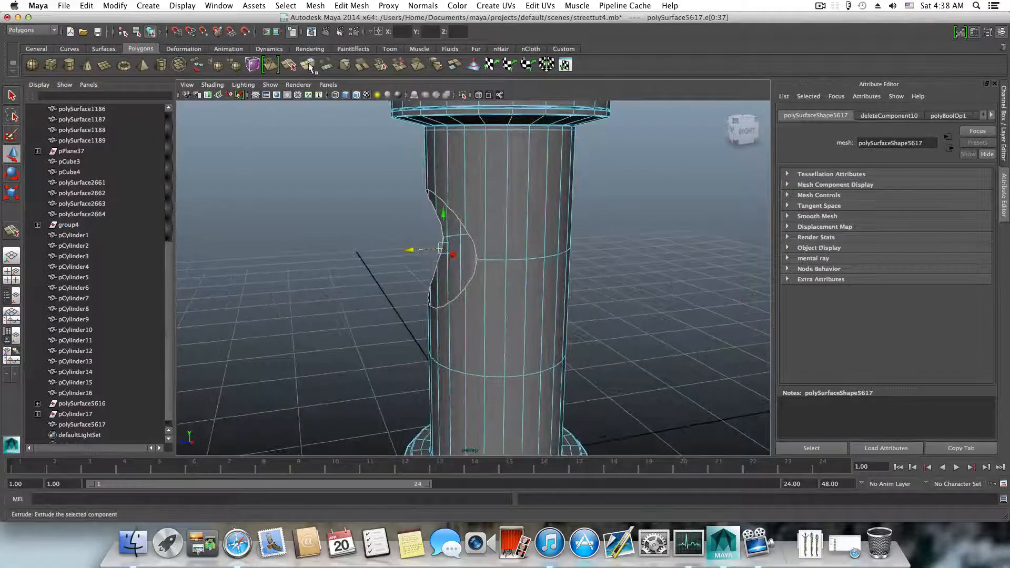
{"action": "left_click", "coordinate": [310, 66]}
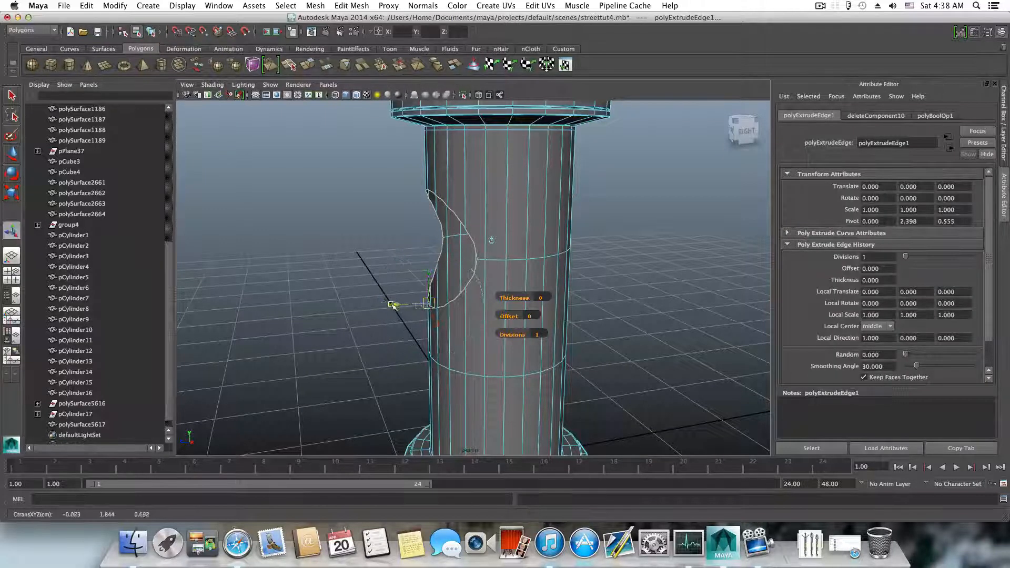
{"action": "left_click_drag", "start_coordinate": [392, 304], "coordinate": [560, 291]}
{"action": "key", "text": "z"}
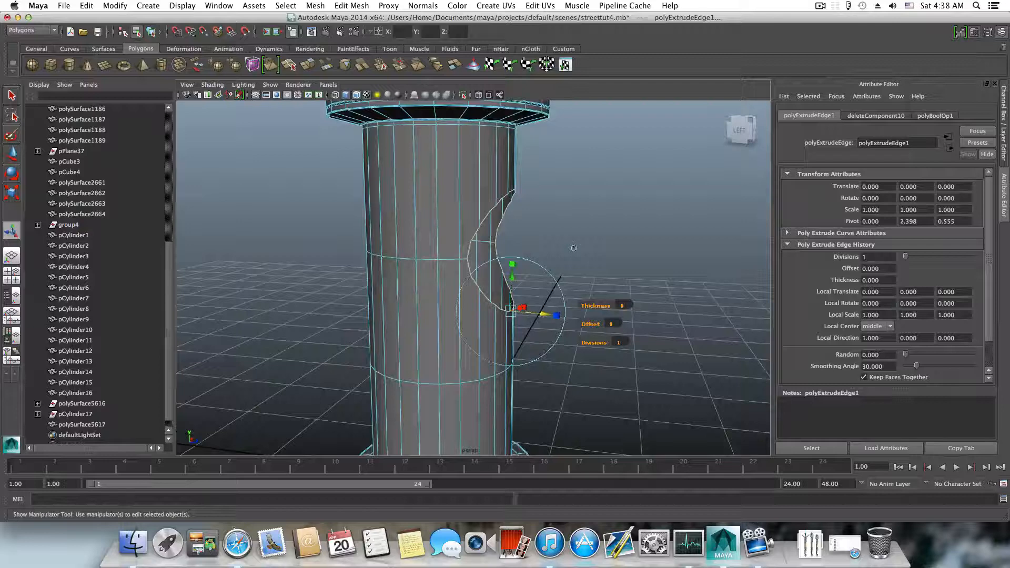
{"action": "key", "text": "w"}
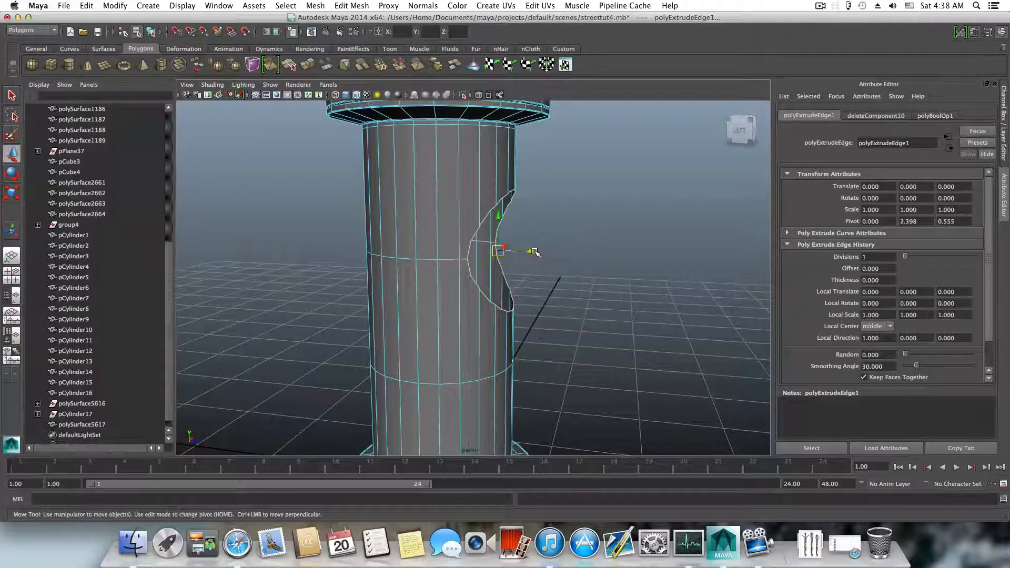
{"action": "left_click_drag", "start_coordinate": [535, 252], "coordinate": [363, 269]}
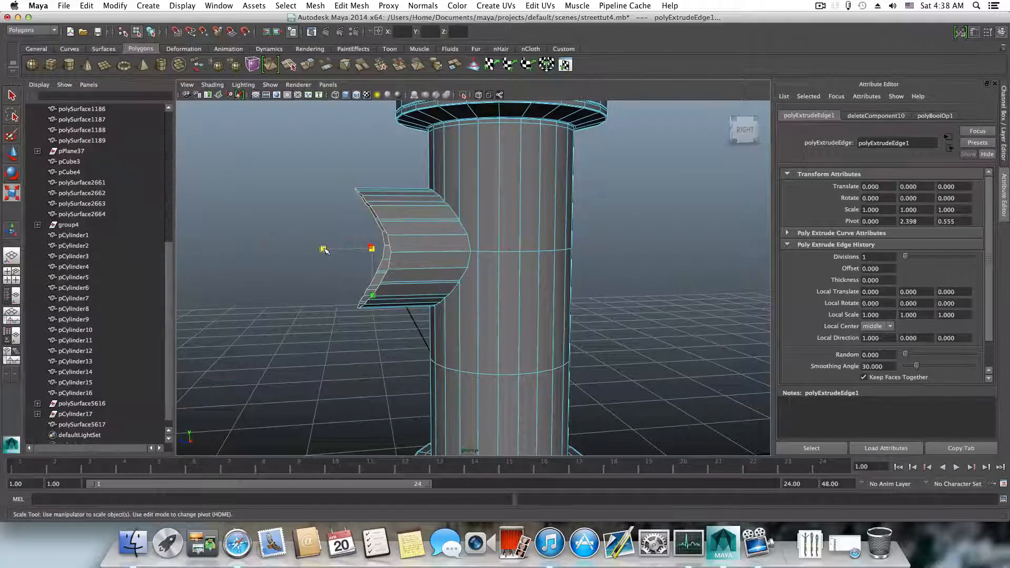
- Flatten the side outlet's curved open end by scaling it along the outlet's axis, and reposition its rim vertices along that axis
{"action": "left_click_drag", "start_coordinate": [324, 249], "coordinate": [544, 245]}
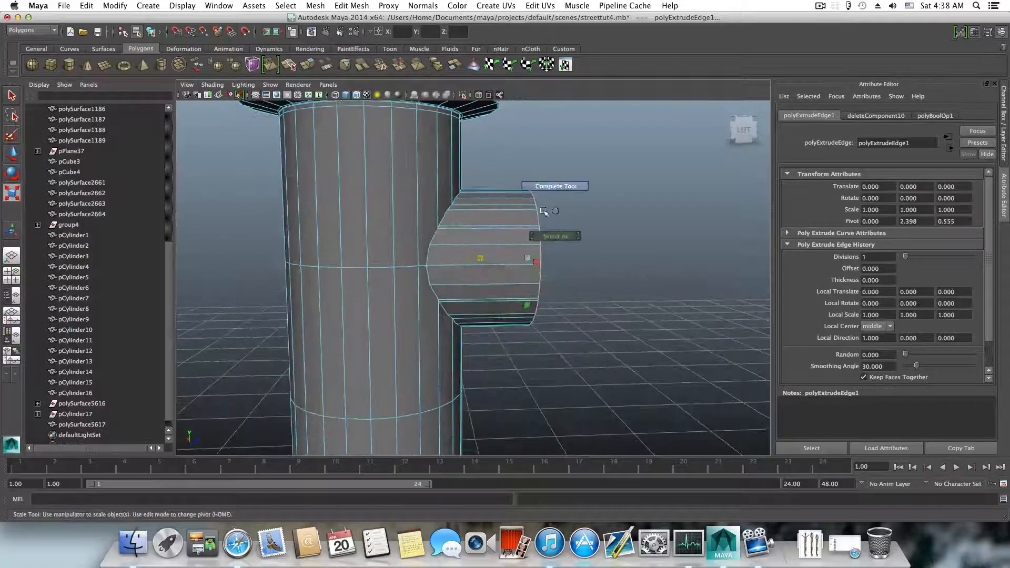
{"action": "right_click", "coordinate": [498, 214]}
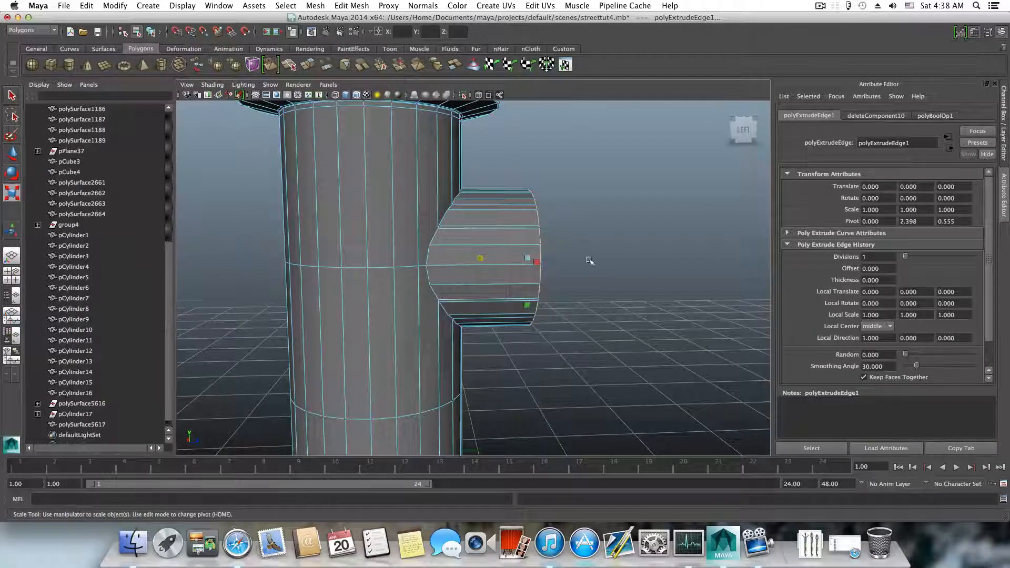
{"action": "left_click_drag", "start_coordinate": [590, 261], "coordinate": [573, 262], "text": "alt"}
{"action": "left_click_drag", "start_coordinate": [556, 364], "coordinate": [557, 365]}
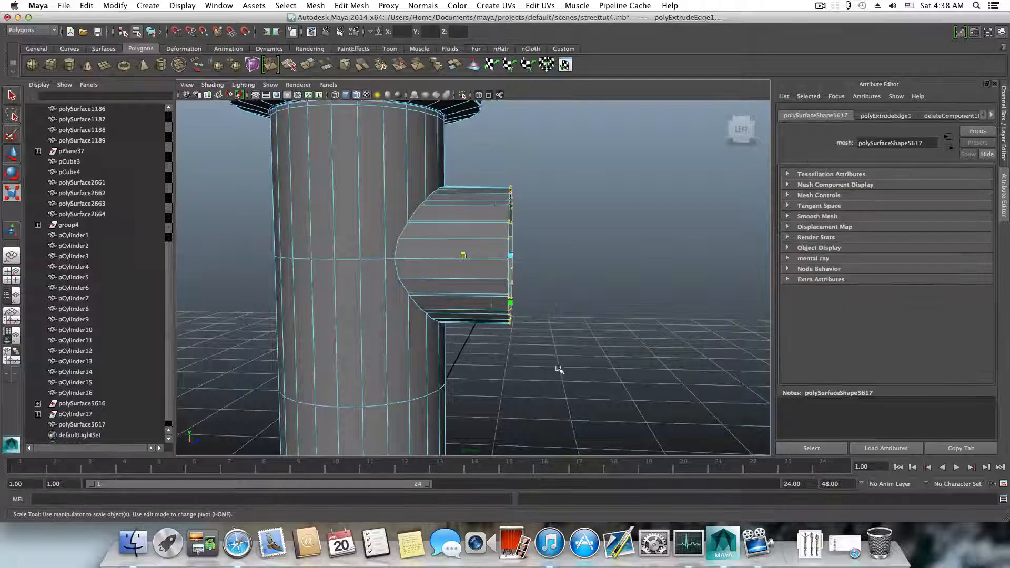
{"action": "key", "text": "w"}
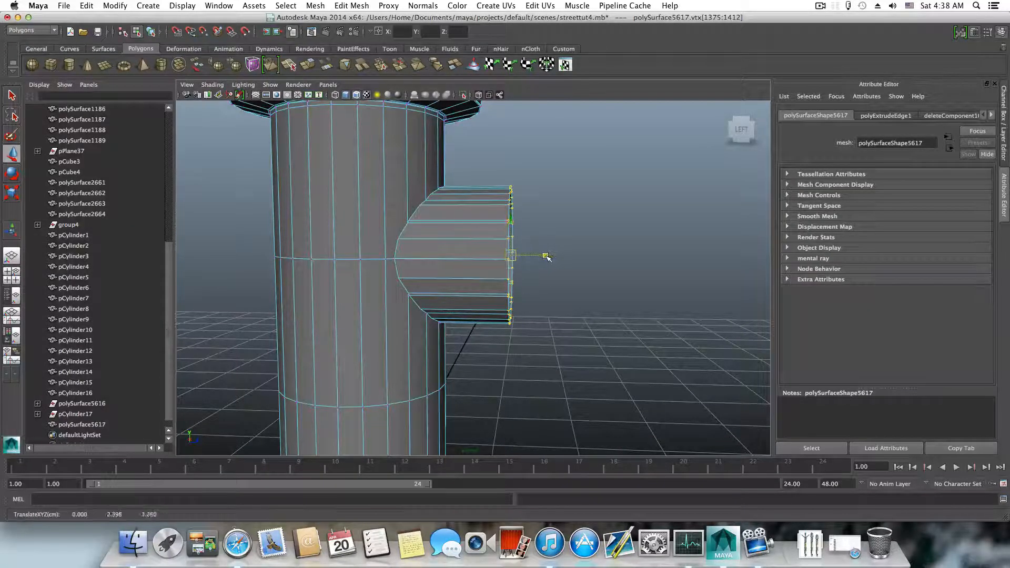
{"action": "left_click_drag", "start_coordinate": [545, 255], "coordinate": [326, 308]}
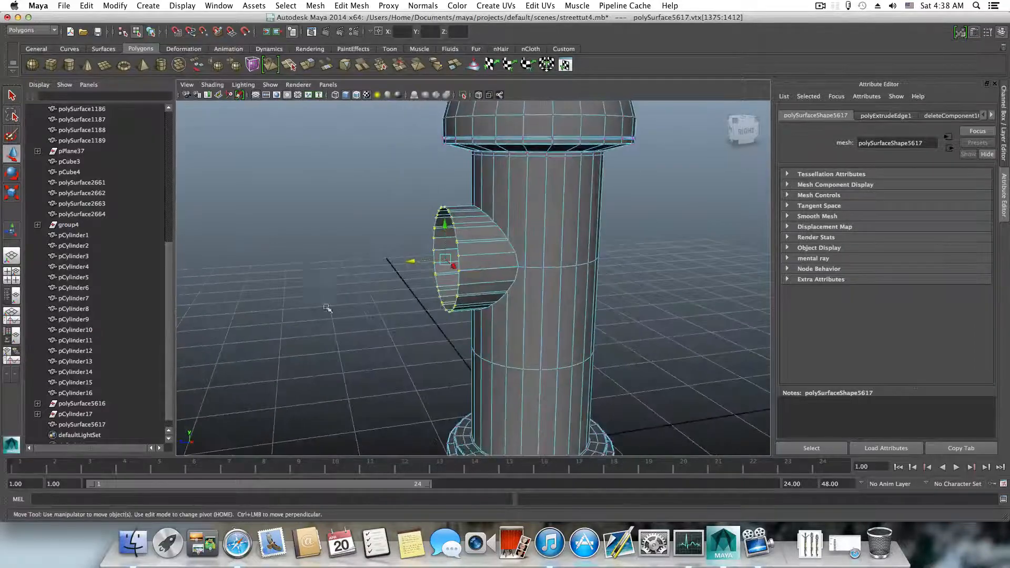
- Undo the mistaken vertex extrusion on the side outlet's rim and select the rim's border edge loop instead
{"action": "left_click", "coordinate": [308, 64]}
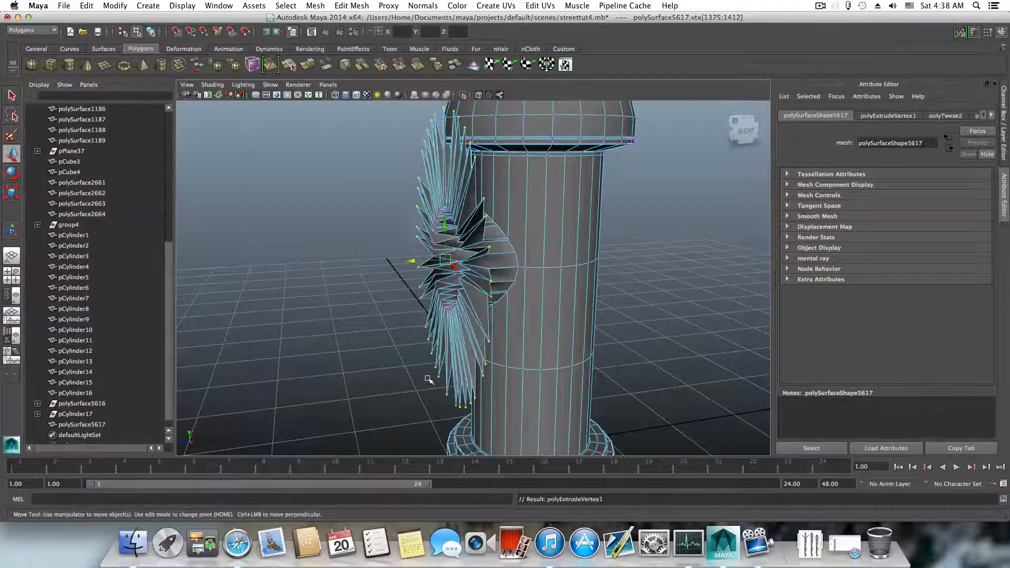
{"action": "key", "text": "ctrl+z"}
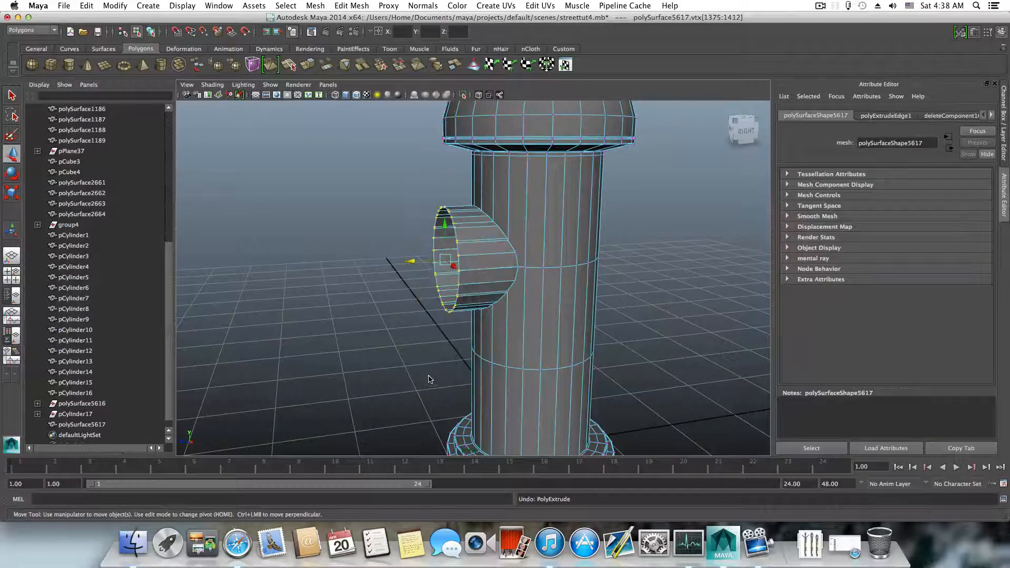
{"action": "right_click_drag", "start_coordinate": [448, 272], "coordinate": [452, 248]}
{"action": "left_click", "coordinate": [458, 267]}
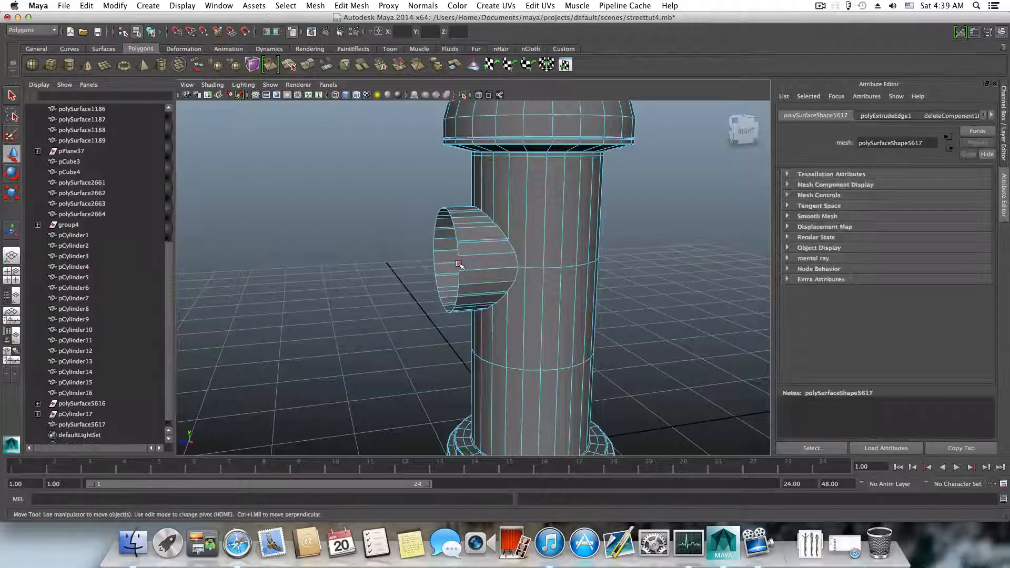
{"action": "left_click_drag", "start_coordinate": [459, 267], "coordinate": [473, 255], "text": "alt"}
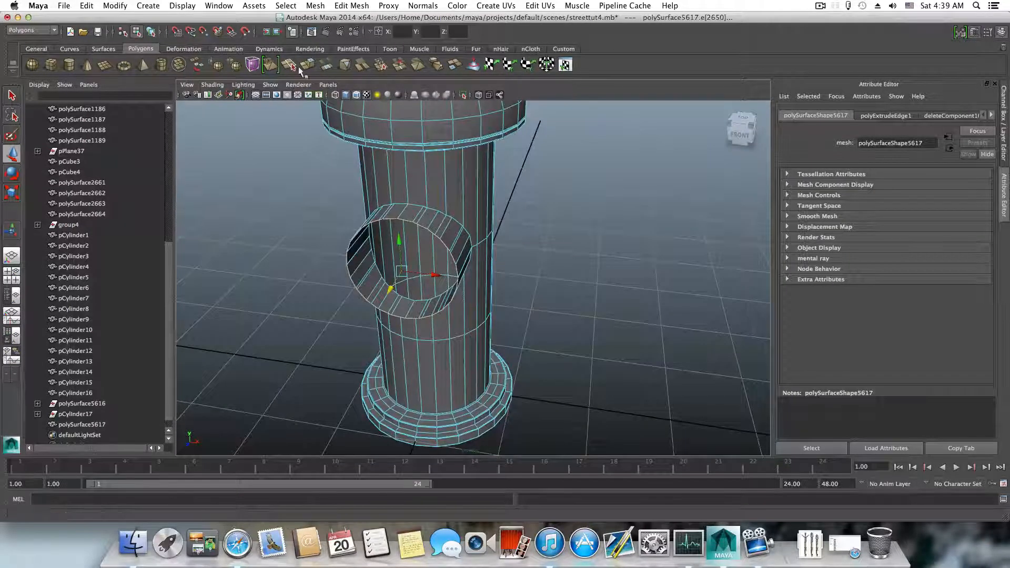
- Extrude the outlet's rim edge loop using the world-aligned manipulator and scale it uniformly inward to 0.982
{"action": "left_click", "coordinate": [312, 66]}
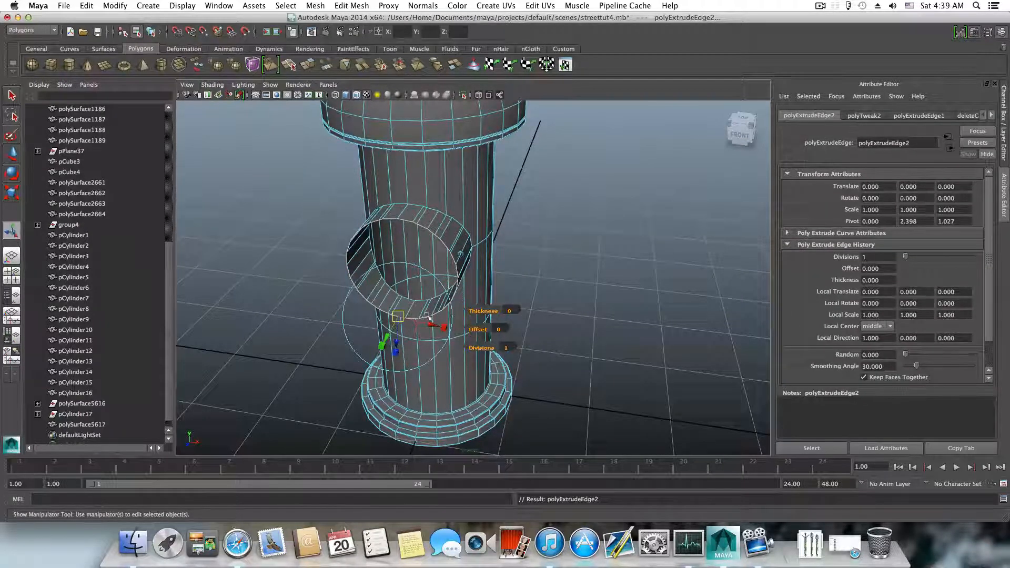
{"action": "left_click_drag", "start_coordinate": [465, 255], "coordinate": [550, 269], "text": "alt"}
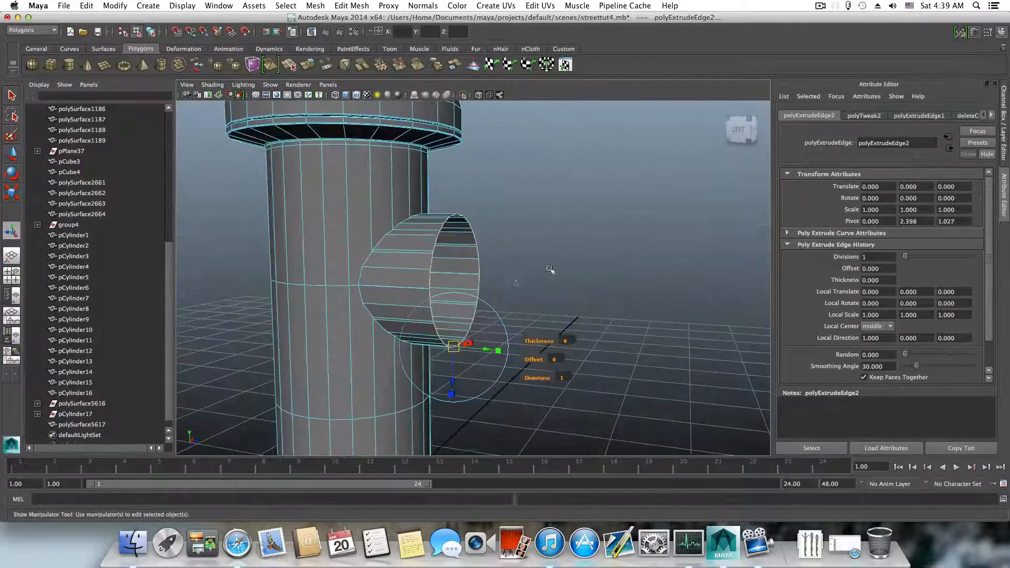
{"action": "left_click", "coordinate": [518, 285]}
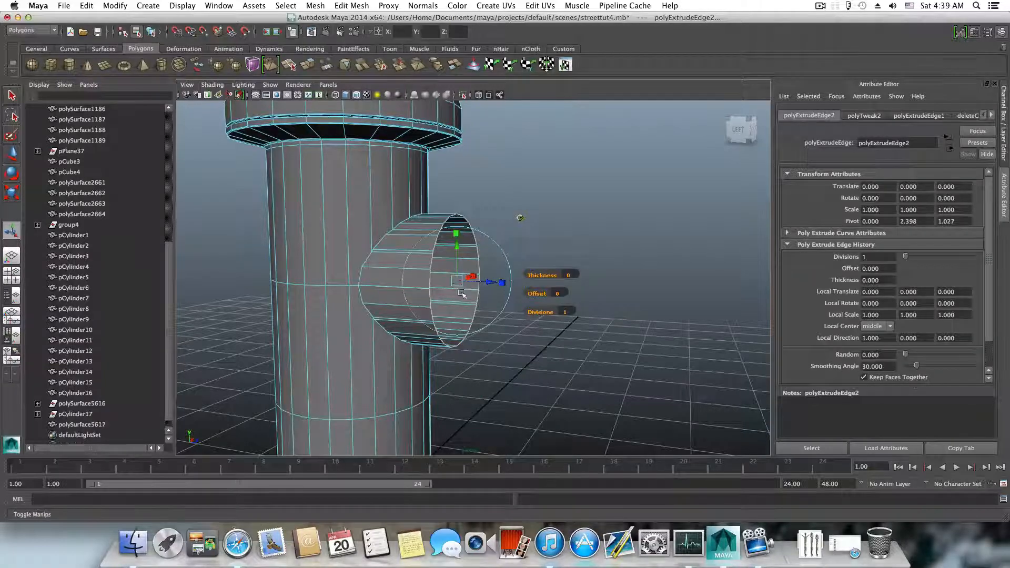
{"action": "left_click_drag", "start_coordinate": [461, 293], "coordinate": [360, 292], "text": "alt"}
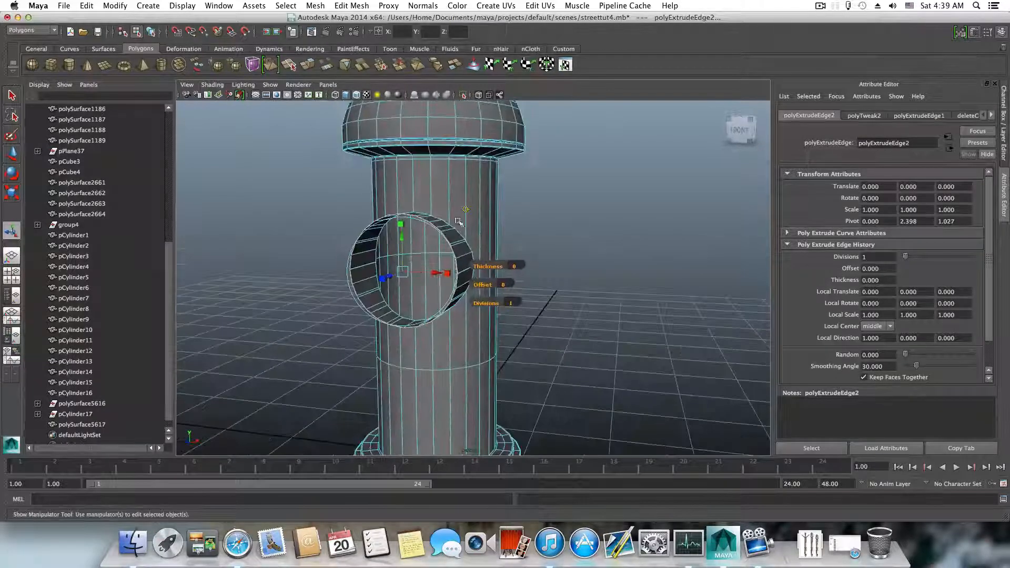
{"action": "mouse_move", "coordinate": [426, 256]}
{"action": "left_mouse_down", "text": "alt"}
{"action": "mouse_move", "coordinate": [407, 277]}
{"action": "mouse_move", "coordinate": [417, 262]}
{"action": "left_mouse_up", "text": "alt"}
{"action": "left_click", "coordinate": [419, 263]}
{"action": "key", "text": "f"}
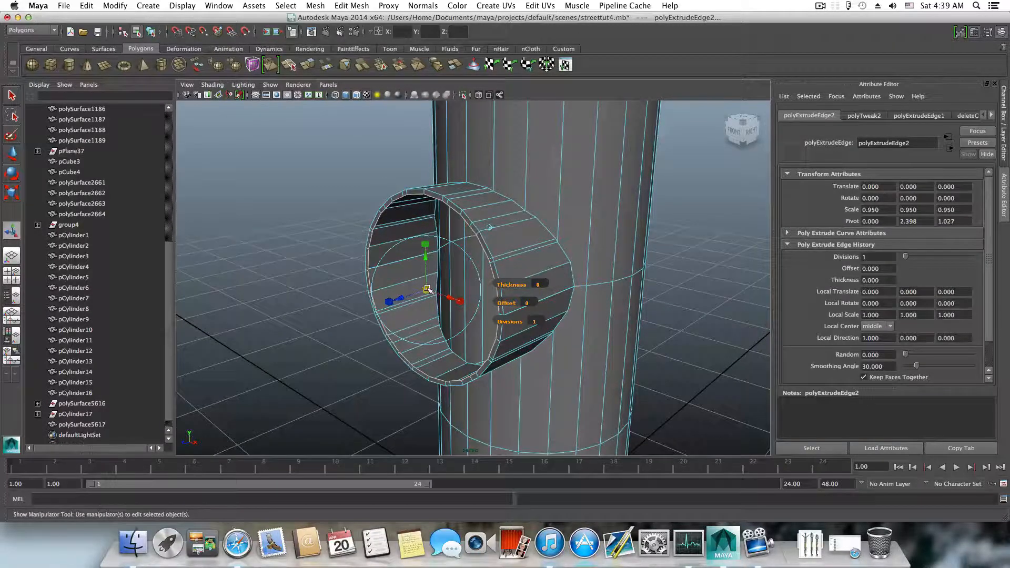
{"action": "left_click_drag", "start_coordinate": [427, 289], "coordinate": [427, 289]}
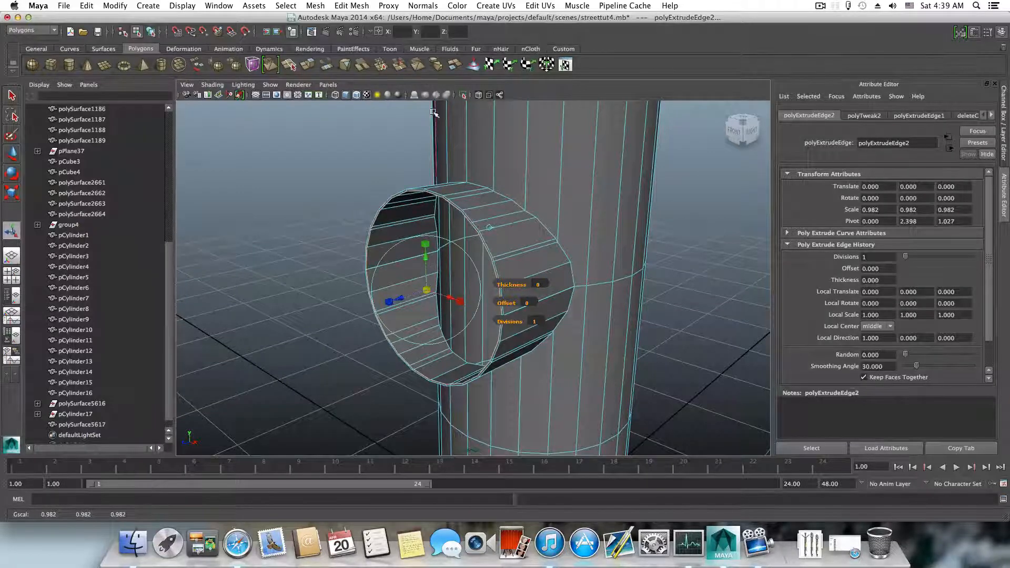
- Extrude the rim's inner edge loop inward twice more, scaling the first extrusion to 0.950 and the second to about 0.983
{"action": "left_click", "coordinate": [308, 64]}
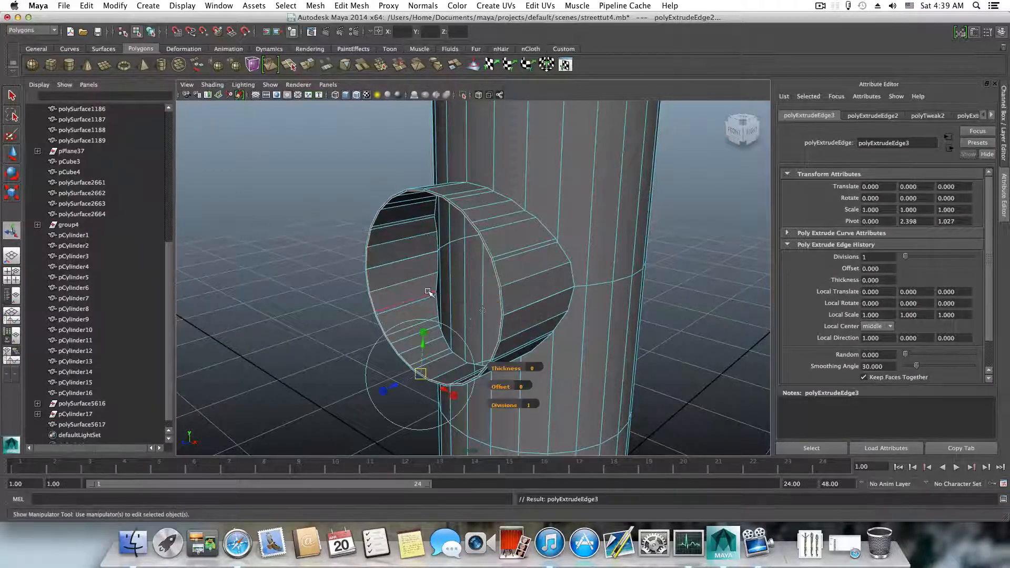
{"action": "left_click", "coordinate": [483, 311]}
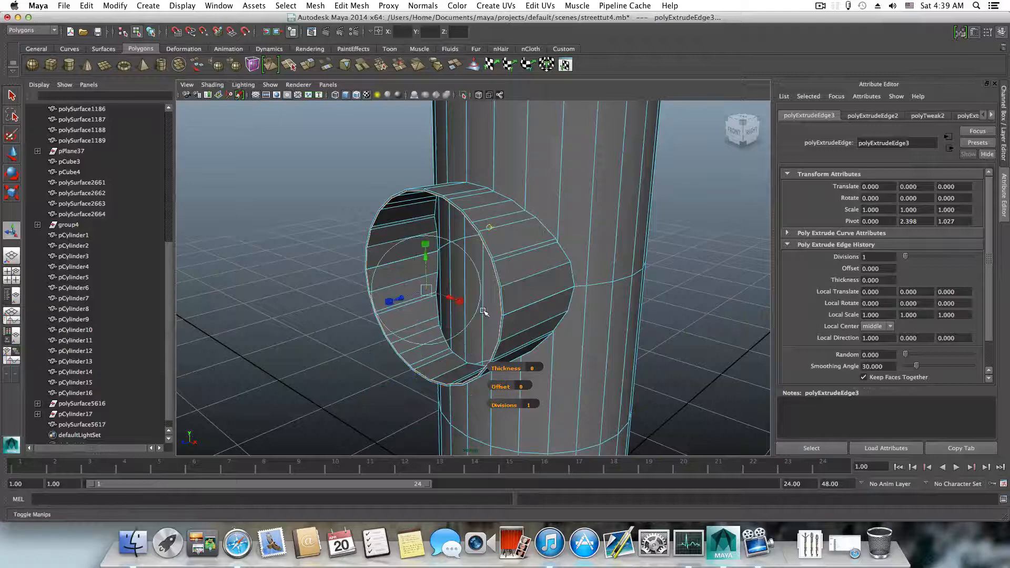
{"action": "left_click_drag", "start_coordinate": [427, 289], "coordinate": [427, 291]}
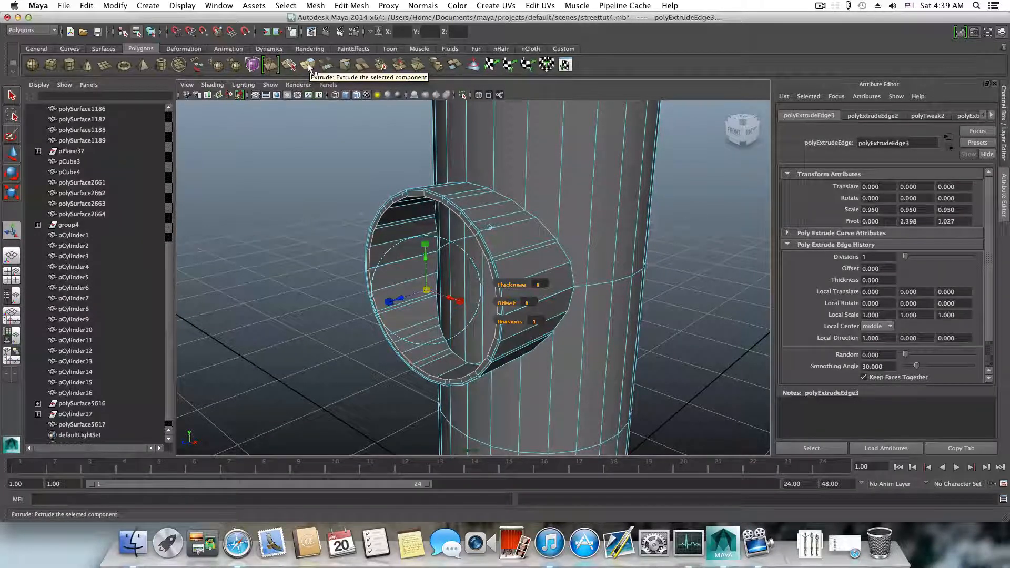
{"action": "left_click", "coordinate": [308, 66]}
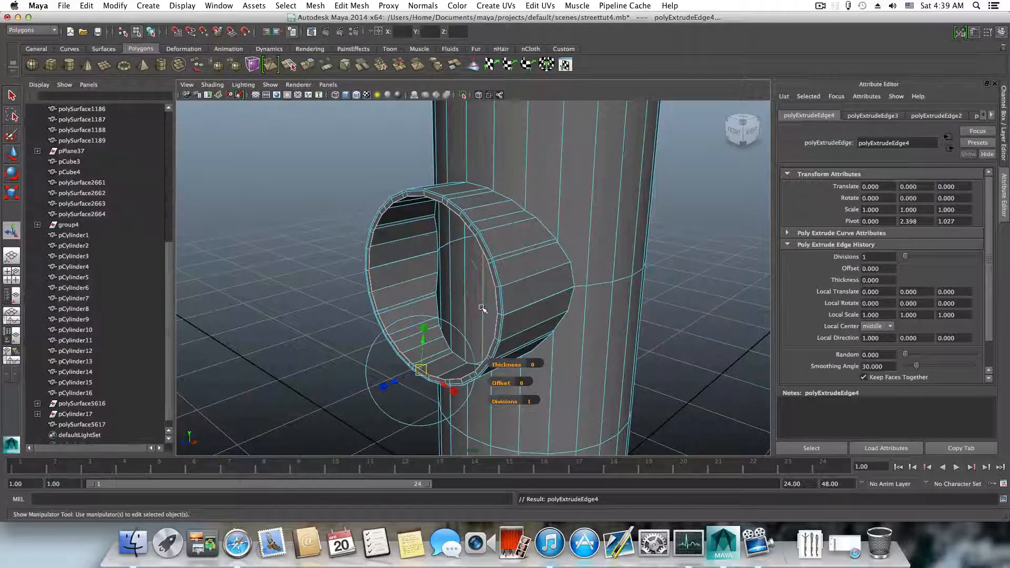
{"action": "left_click_drag", "start_coordinate": [427, 290], "coordinate": [427, 290]}
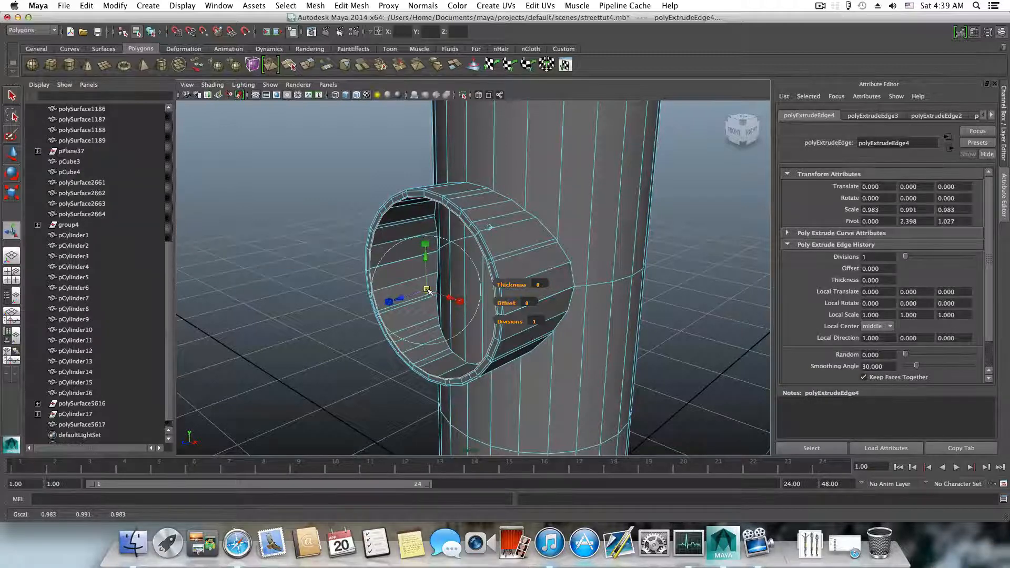
{"action": "scroll", "coordinate": [604, 329], "scroll_direction": "up", "scroll_amount": 5}
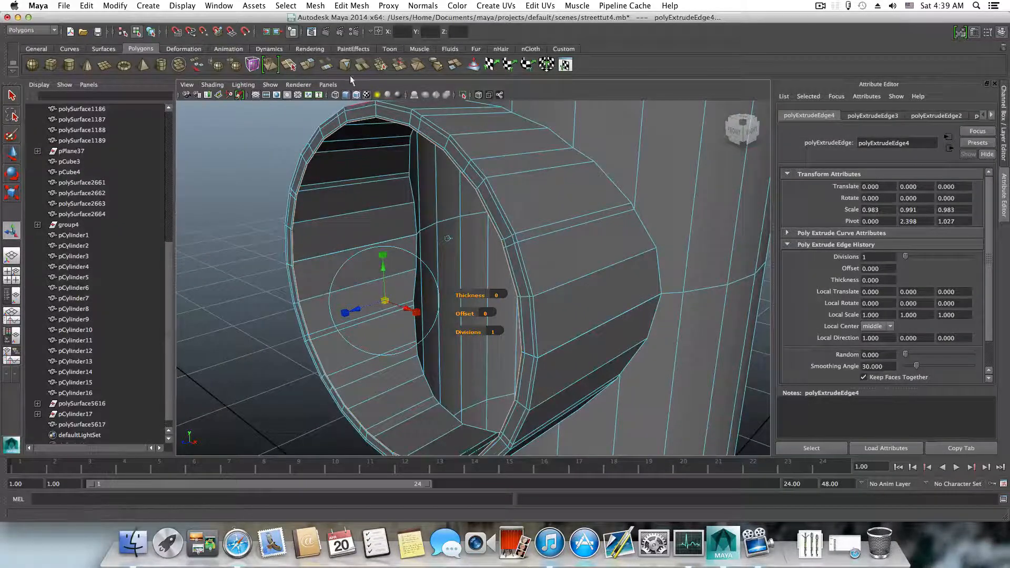
- Extrude the inner edge loop slightly outward along the outlet's axis three times, moving the last two extrusions 0.008 and 0.005
{"action": "left_click", "coordinate": [308, 65]}
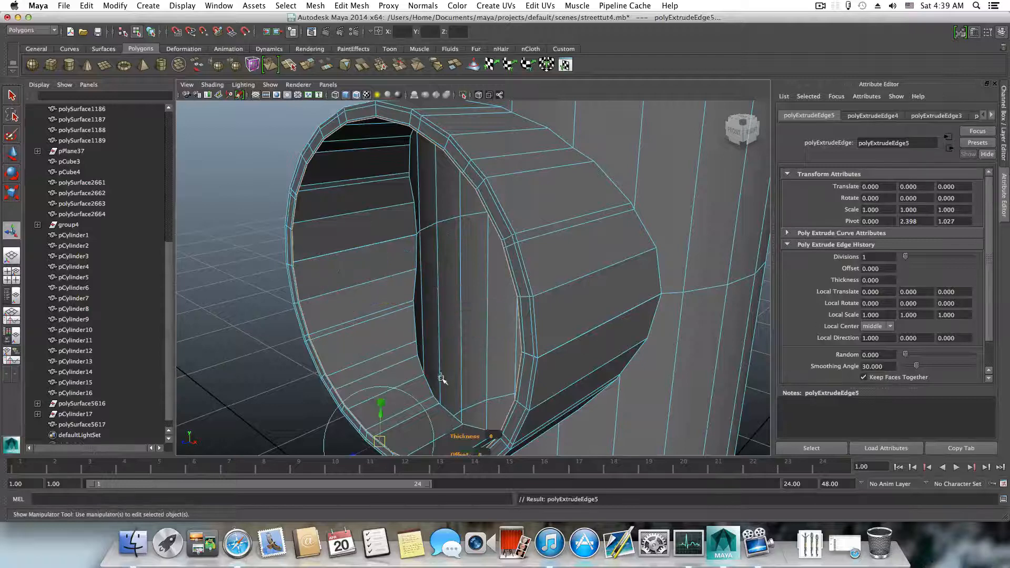
{"action": "key", "text": "t"}
{"action": "left_click_drag", "start_coordinate": [356, 311], "coordinate": [355, 308]}
{"action": "left_click", "coordinate": [308, 64]}
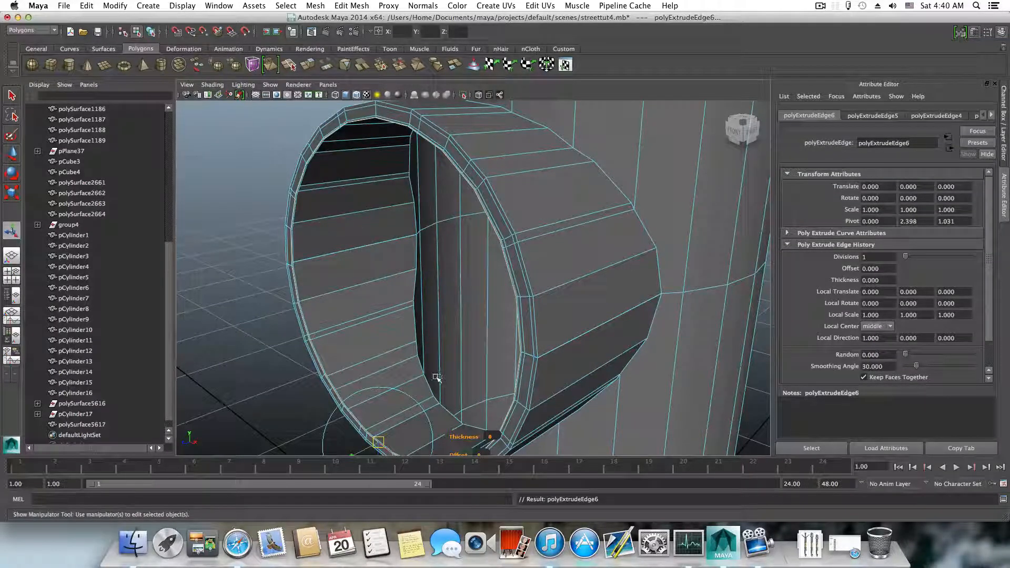
{"action": "left_click", "coordinate": [439, 377]}
{"action": "left_click_drag", "start_coordinate": [352, 312], "coordinate": [356, 313]}
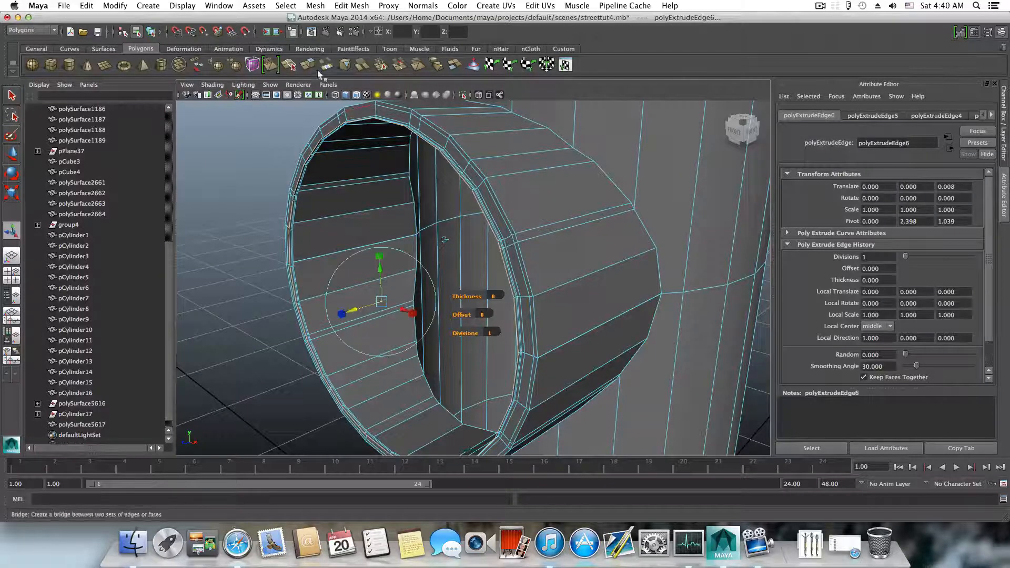
{"action": "left_click", "coordinate": [305, 66]}
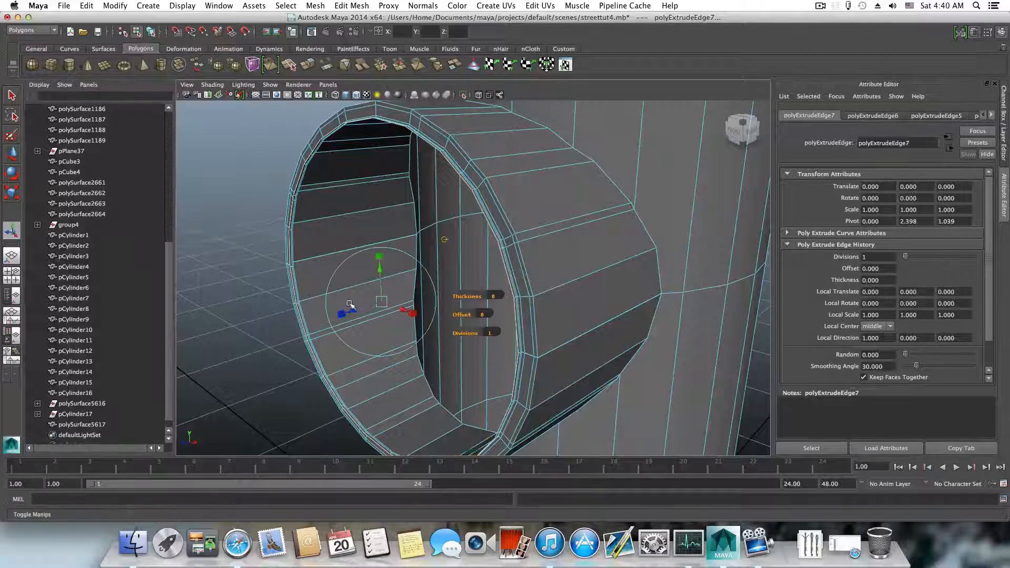
{"action": "left_click_drag", "start_coordinate": [352, 310], "coordinate": [349, 312]}
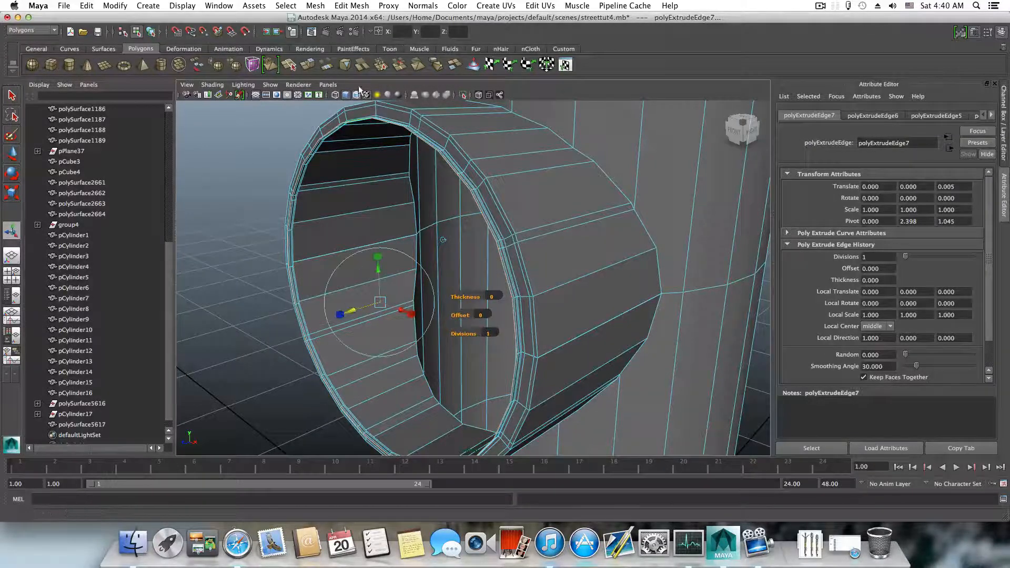
- Extrude the raised edge loop twice to widen it over the rim, scaling uniformly to 1.017 and 1.050
{"action": "left_click", "coordinate": [307, 66]}
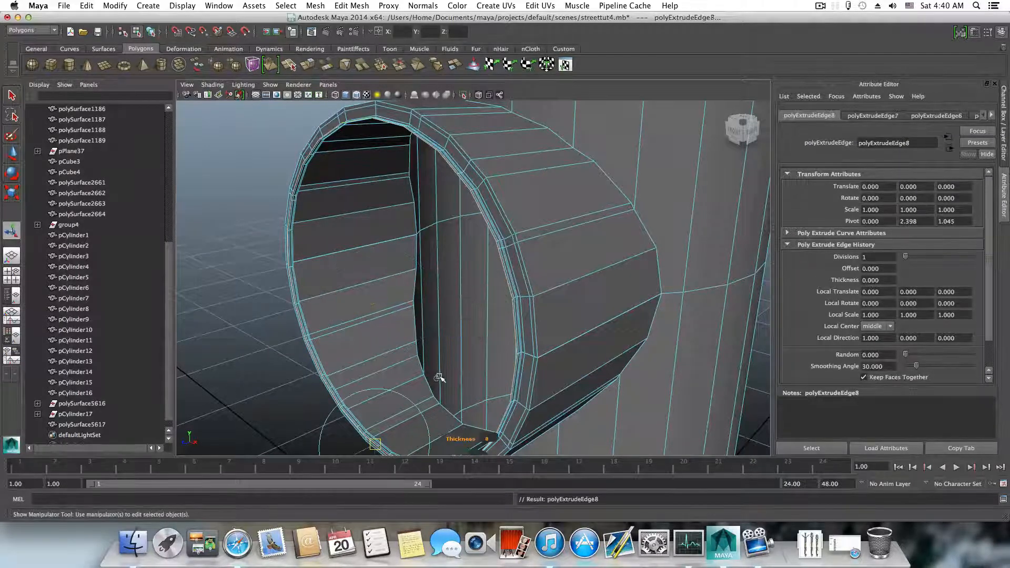
{"action": "left_click", "coordinate": [440, 378]}
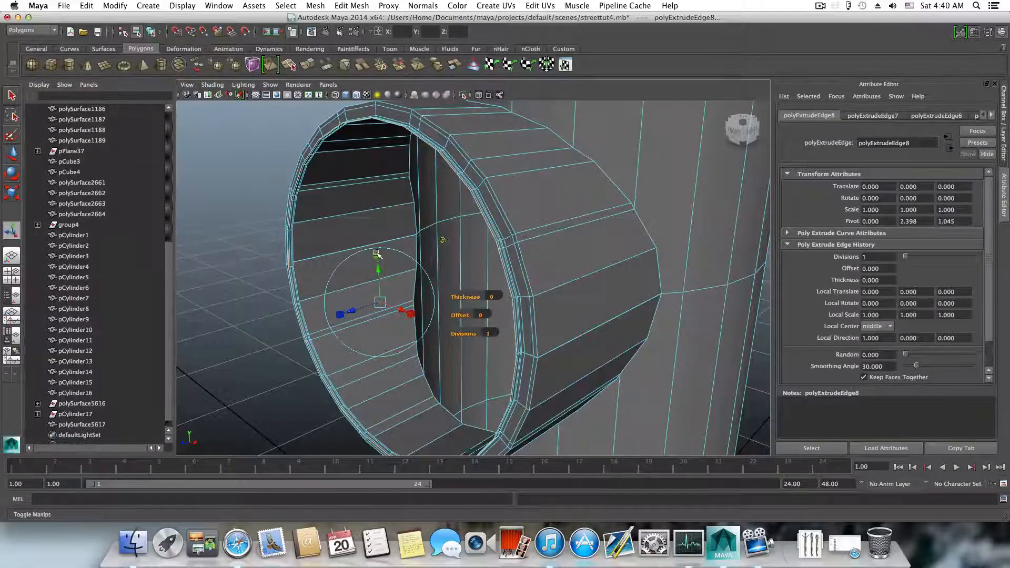
{"action": "left_click_drag", "start_coordinate": [381, 303], "coordinate": [382, 305]}
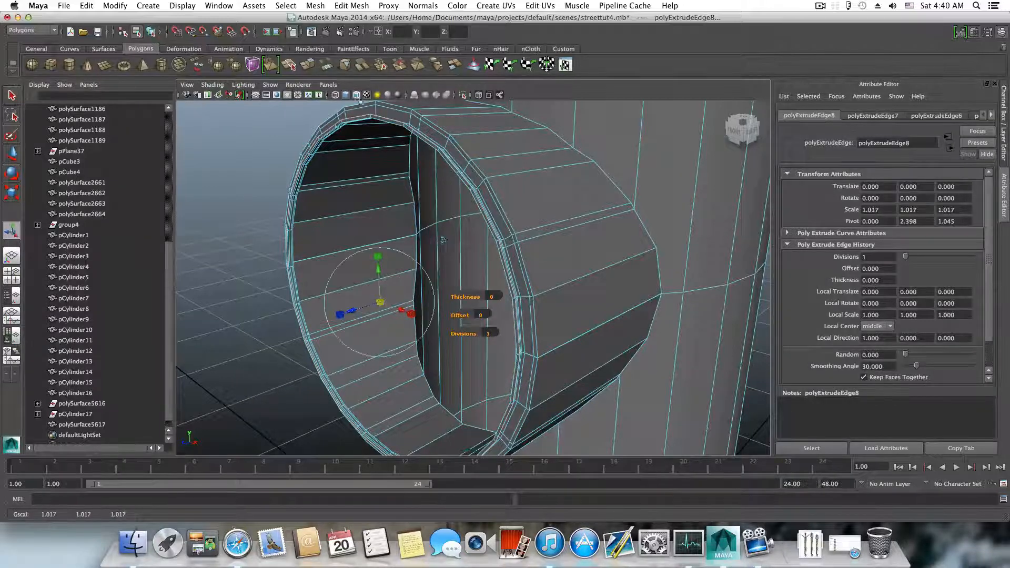
{"action": "key", "text": "ctrl+e"}
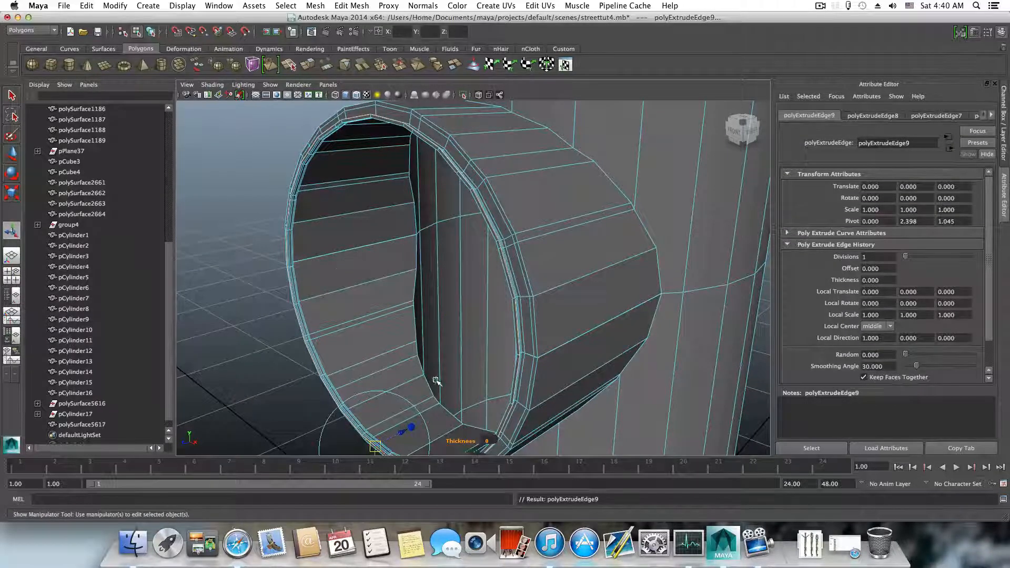
{"action": "left_click", "coordinate": [436, 382]}
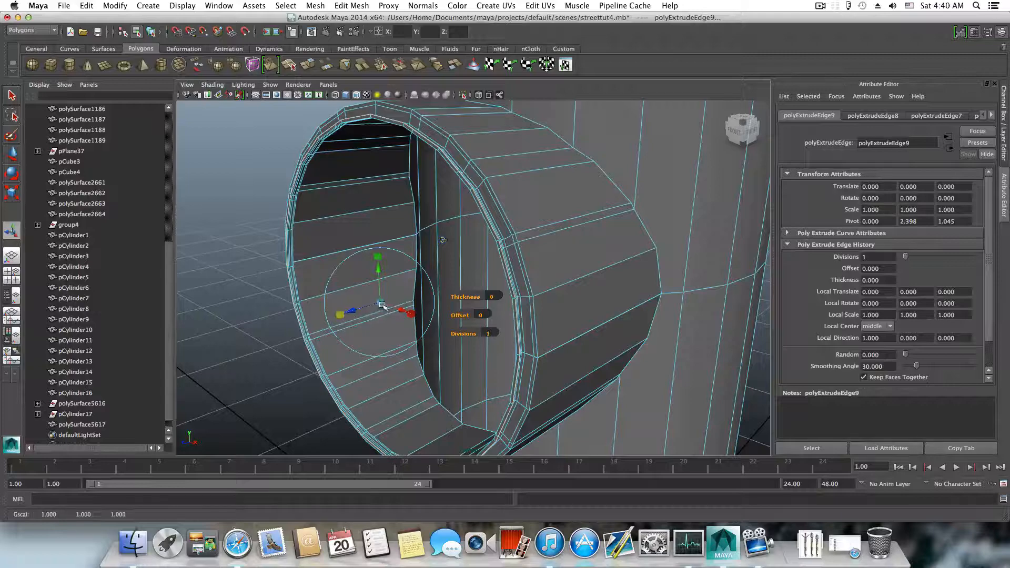
{"action": "left_click_drag", "start_coordinate": [380, 302], "coordinate": [547, 302]}
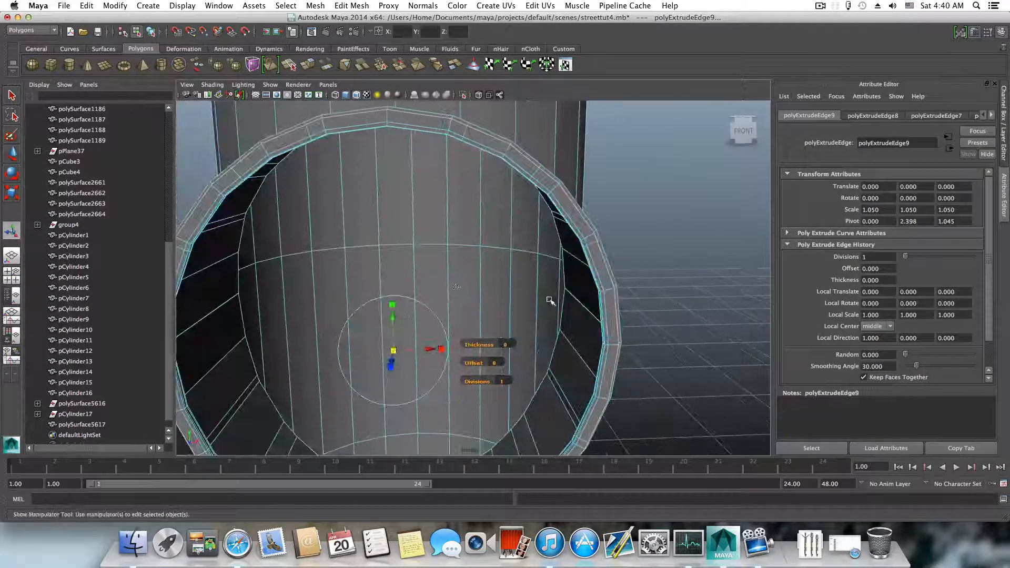
{"action": "left_click_drag", "start_coordinate": [519, 264], "coordinate": [550, 221], "text": "alt"}
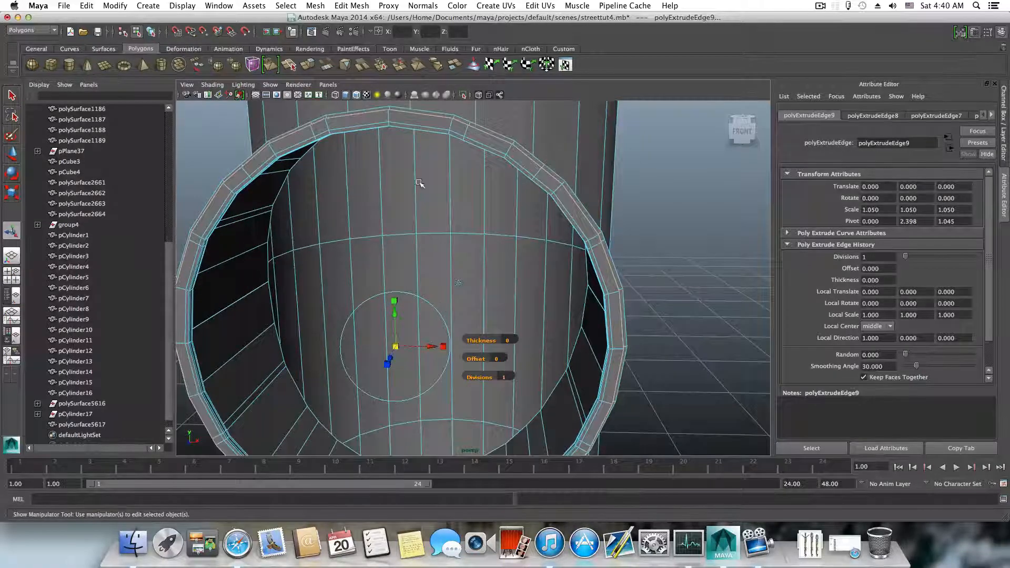
- Extrude the widened edge loop at the outlet's end again and scale it uniformly to 1.017
{"action": "left_click", "coordinate": [310, 64]}
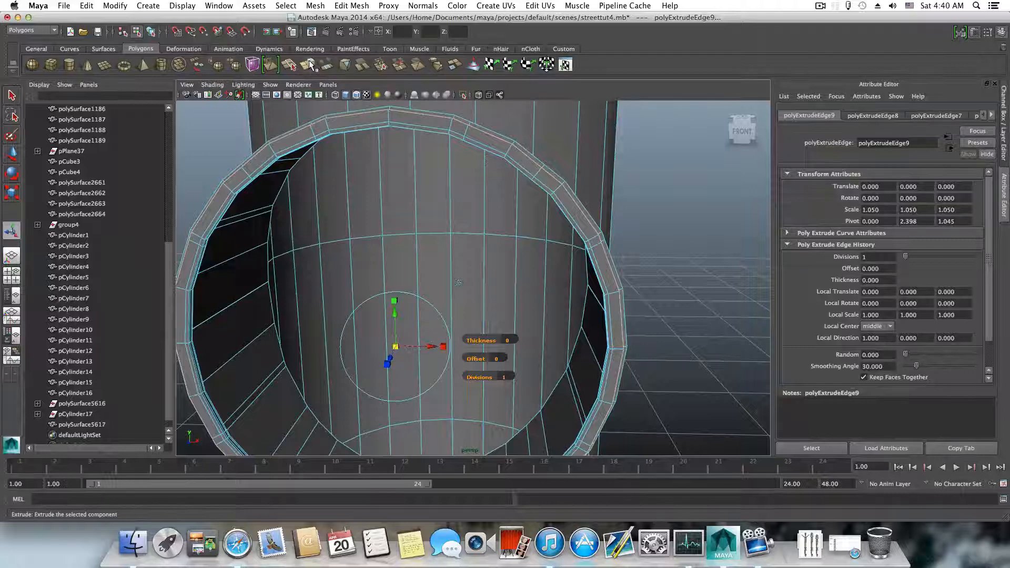
{"action": "scroll", "coordinate": [451, 303], "scroll_direction": "down", "scroll_amount": 5}
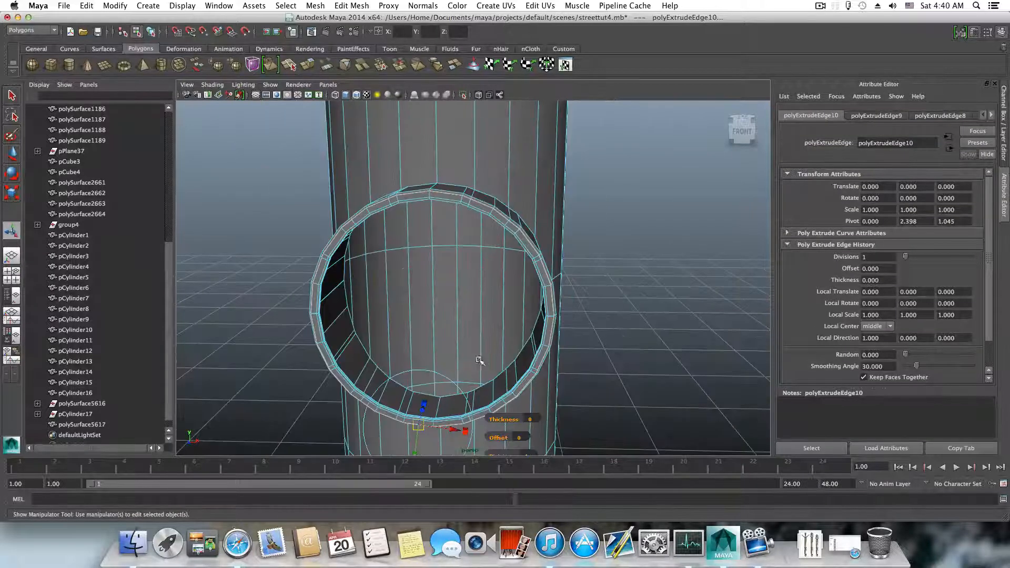
{"action": "scroll", "coordinate": [468, 320], "scroll_direction": "up", "scroll_amount": 5}
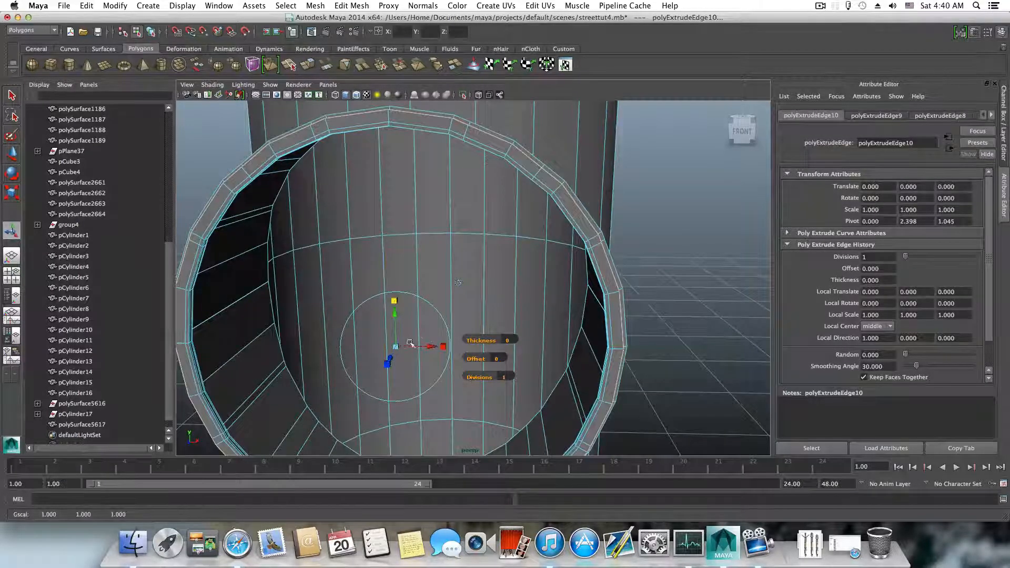
{"action": "left_click_drag", "start_coordinate": [396, 346], "coordinate": [332, 317]}
- Extrude the open edge loop at the outlet's end and move it 0.008 outward along the outlet's axis
{"action": "left_click_drag", "start_coordinate": [481, 284], "coordinate": [527, 289], "text": "alt"}
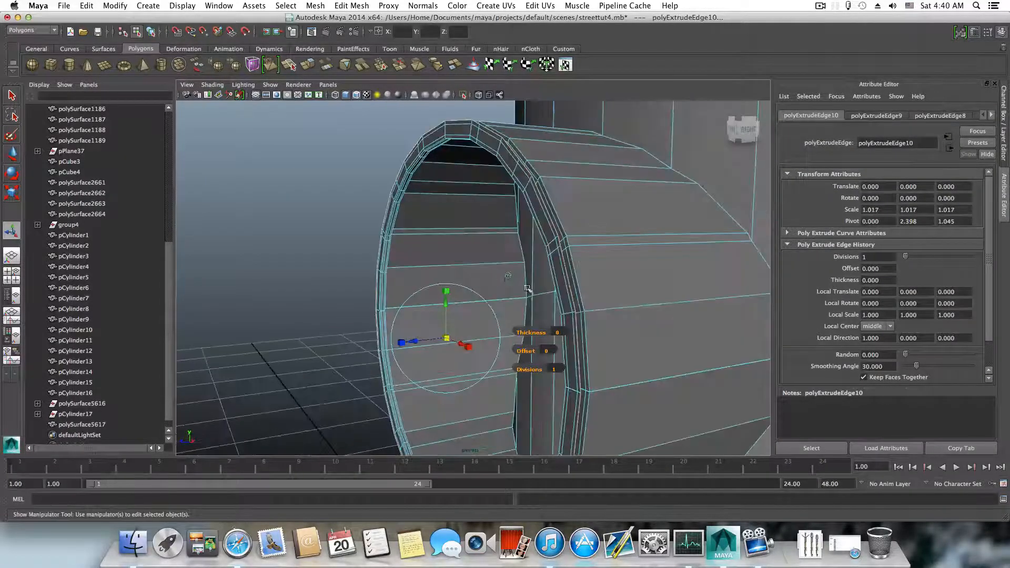
{"action": "right_click_drag", "start_coordinate": [527, 288], "coordinate": [463, 266], "text": "alt"}
{"action": "left_click_drag", "start_coordinate": [427, 231], "coordinate": [428, 263], "text": "alt"}
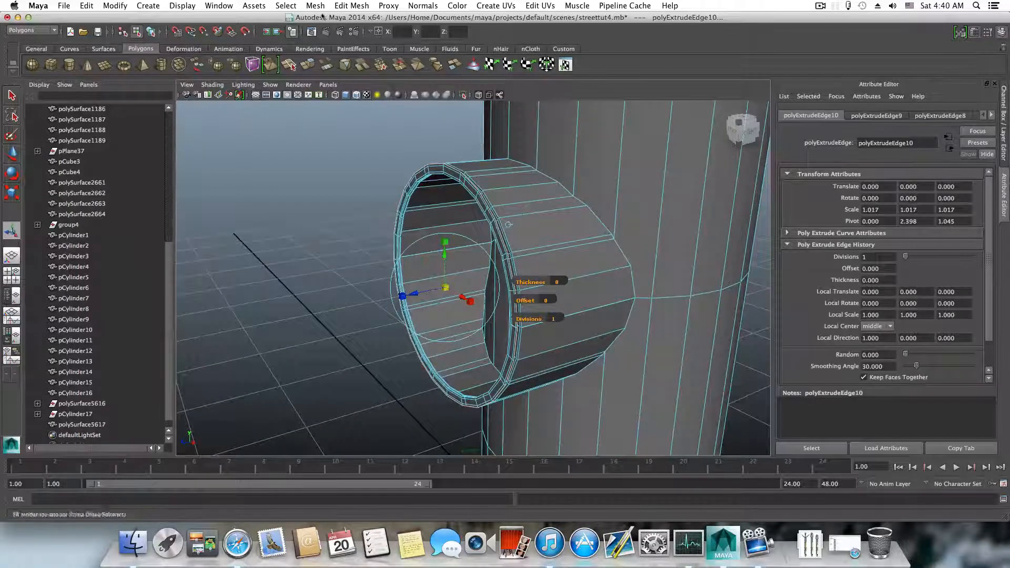
{"action": "left_click", "coordinate": [308, 64]}
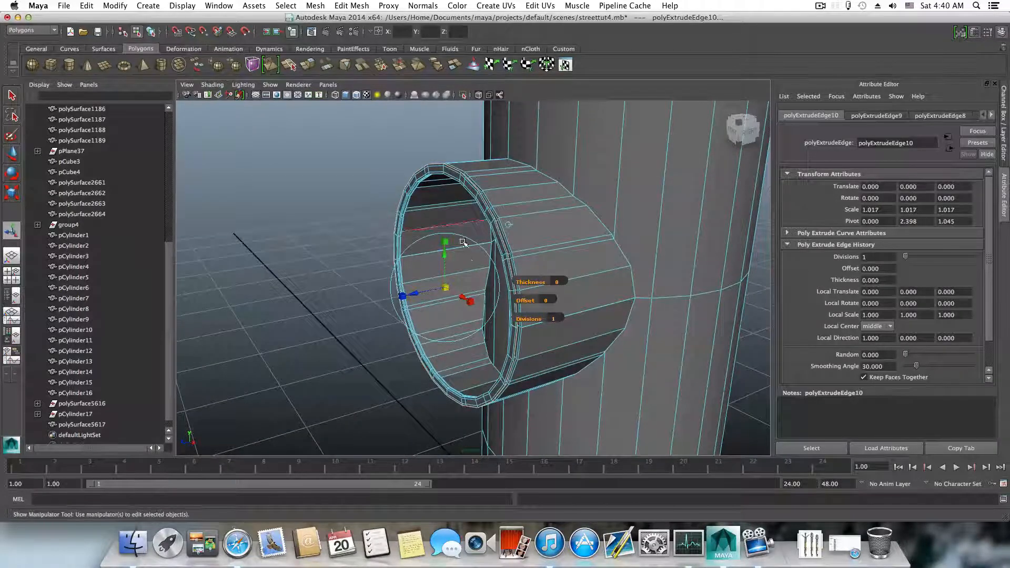
{"action": "left_click", "coordinate": [501, 324]}
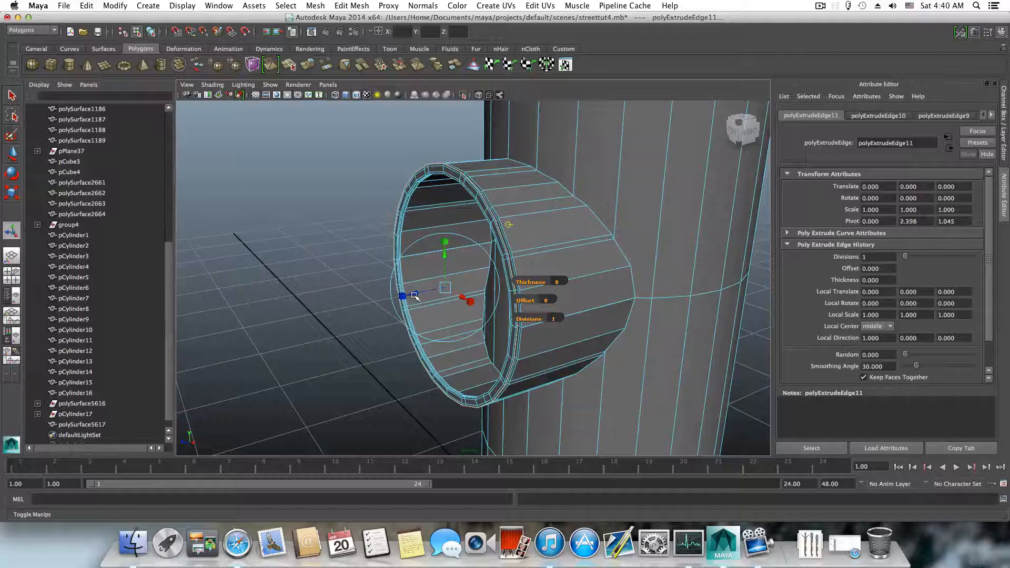
{"action": "left_click_drag", "start_coordinate": [415, 297], "coordinate": [414, 297]}
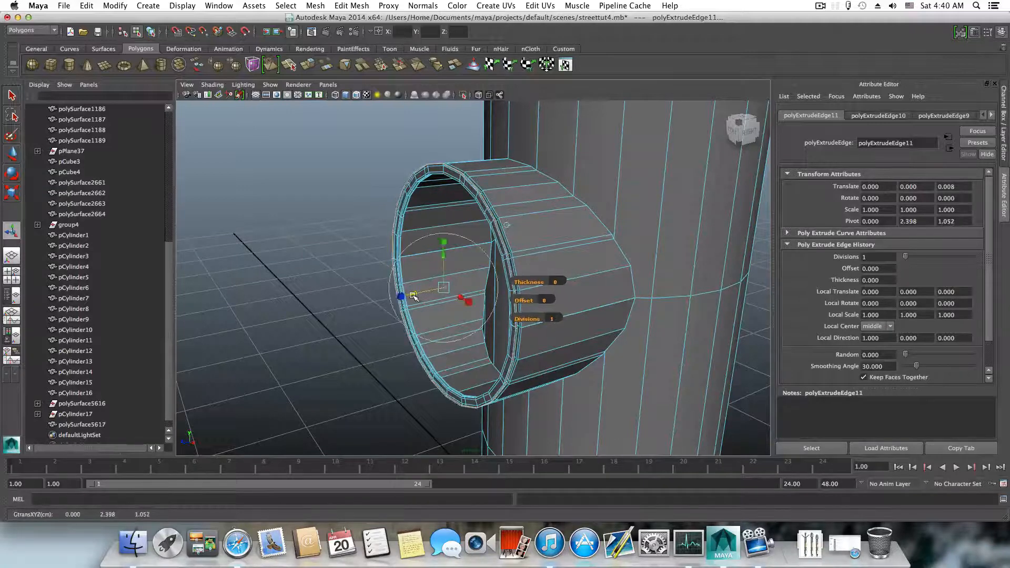
- Extrude the outlet's end loop again, moving it 0.114 outward and scaling it uniformly to 0.967 to start the cap
{"action": "left_click", "coordinate": [308, 64]}
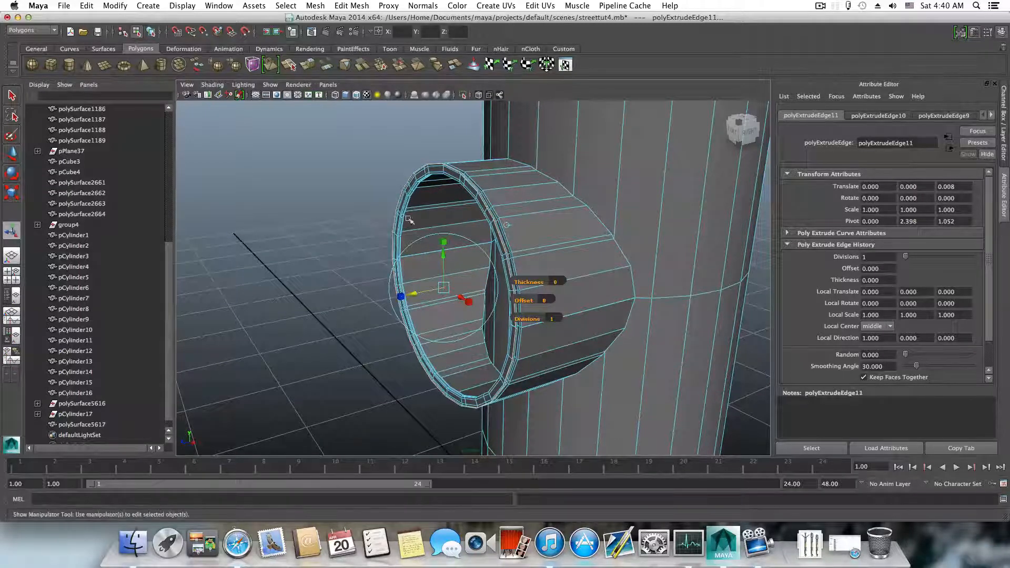
{"action": "left_click", "coordinate": [500, 325]}
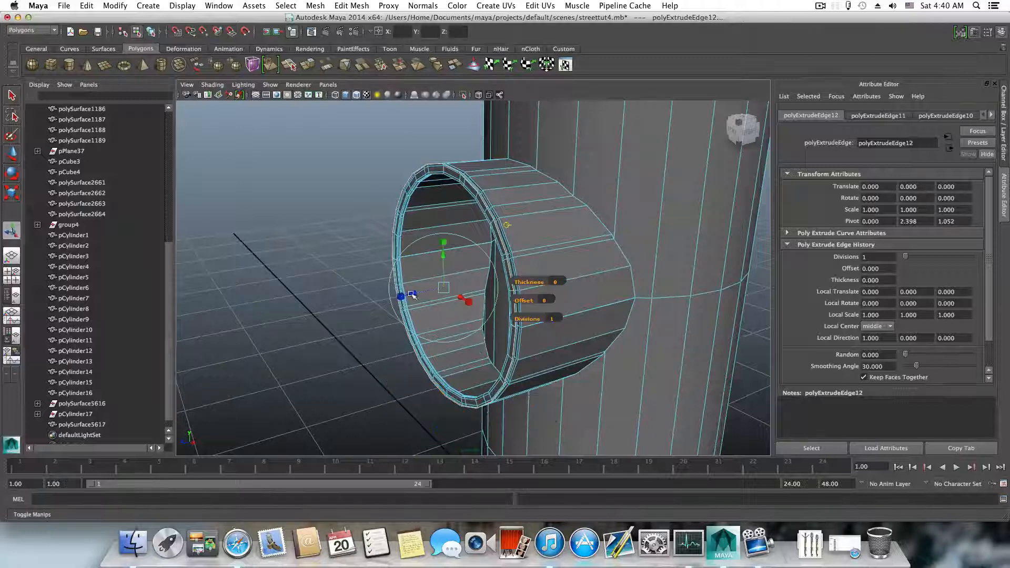
{"action": "left_click_drag", "start_coordinate": [413, 295], "coordinate": [406, 296]}
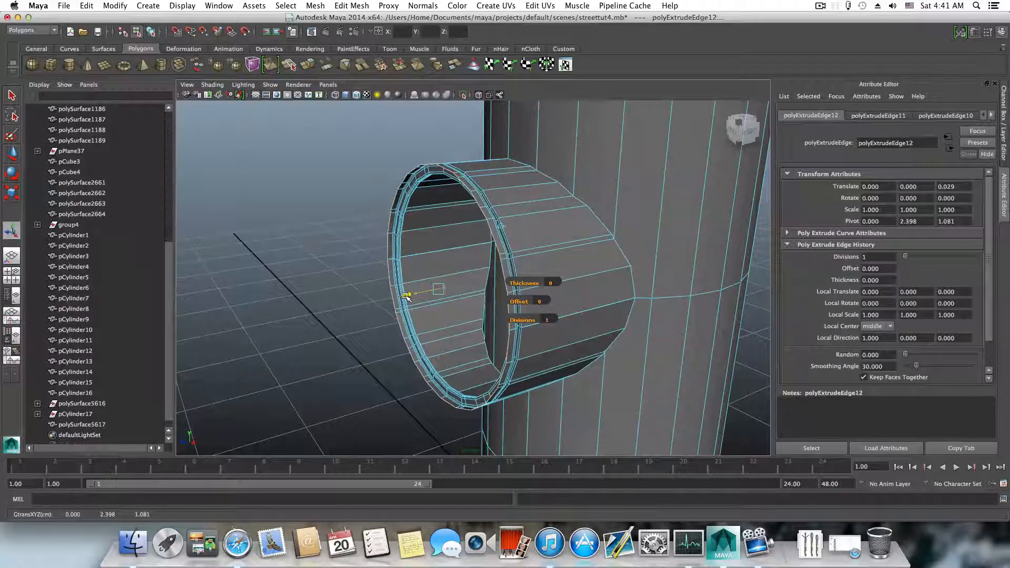
{"action": "left_click_drag", "start_coordinate": [407, 296], "coordinate": [358, 300]}
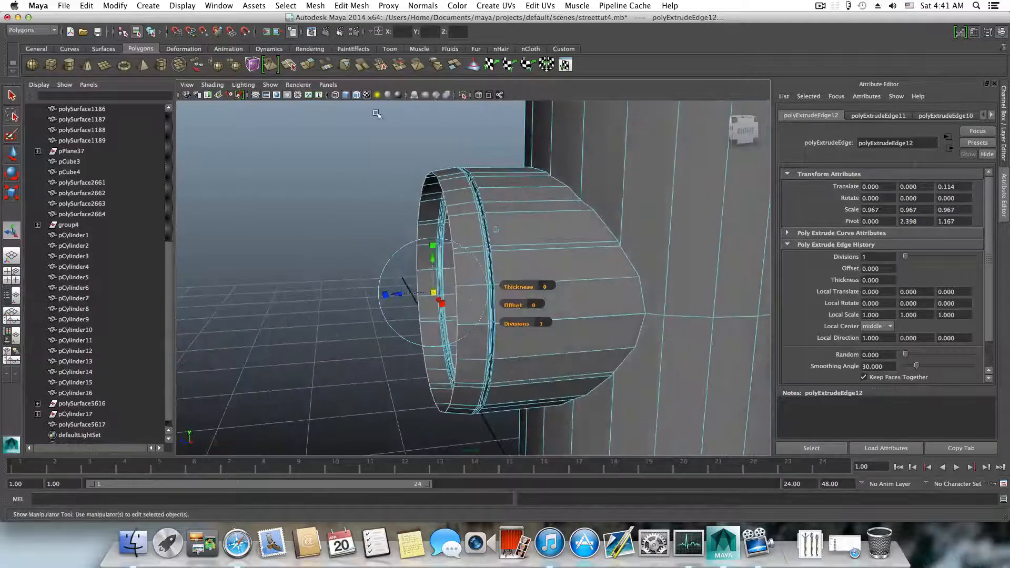
- Extrude the cap's open edge loop, moving it 0.135 outward along the axis and scaling it uniformly to 0.885
{"action": "left_click", "coordinate": [309, 66]}
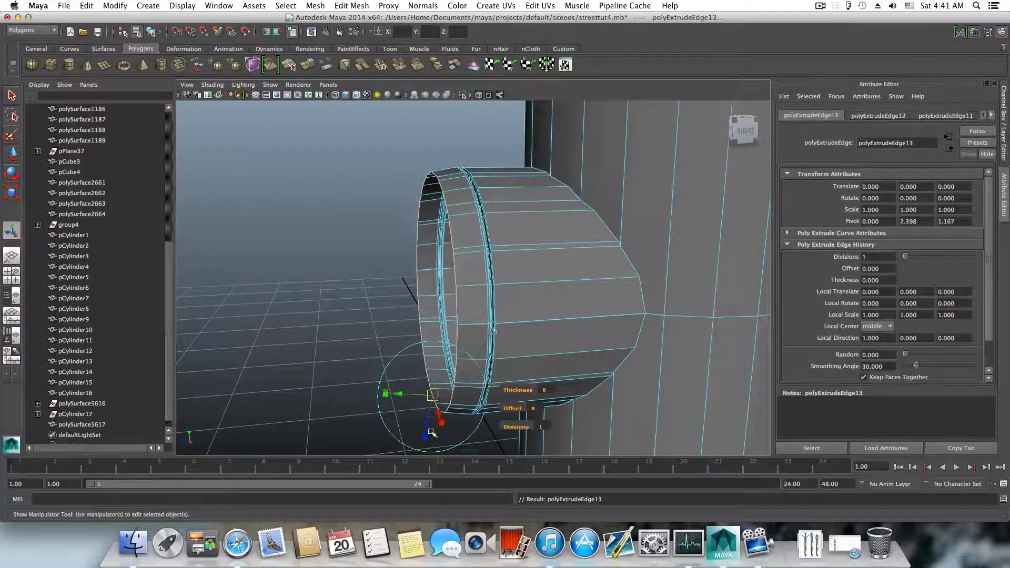
{"action": "left_click_drag", "start_coordinate": [431, 432], "coordinate": [427, 438]}
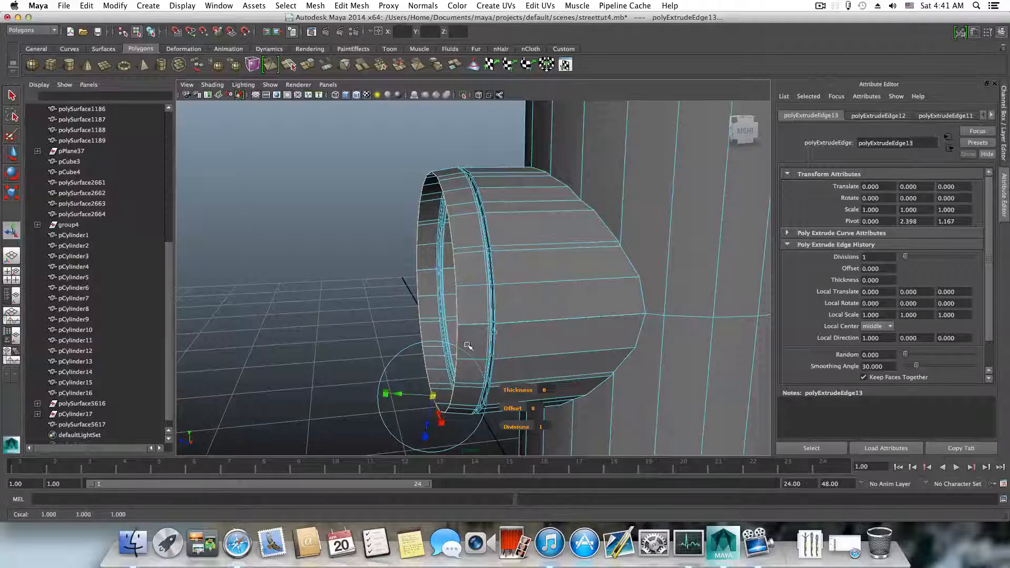
{"action": "left_click", "coordinate": [495, 332]}
{"action": "left_click_drag", "start_coordinate": [403, 295], "coordinate": [532, 213]}
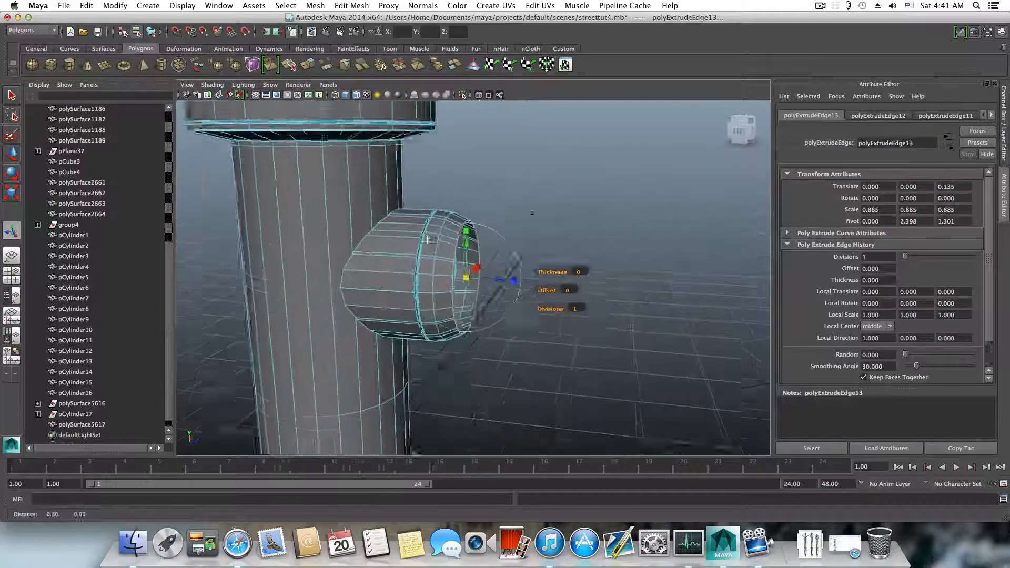
- Extrude the cap's front edge loop, moving it 0.081 outward along the axis and scaling it uniformly to 0.800
{"action": "left_click_drag", "start_coordinate": [430, 240], "coordinate": [444, 237], "text": "alt"}
{"action": "right_click_drag", "start_coordinate": [444, 237], "coordinate": [553, 271], "text": "alt"}
{"action": "middle_click_drag", "start_coordinate": [467, 261], "coordinate": [495, 266], "text": "alt"}
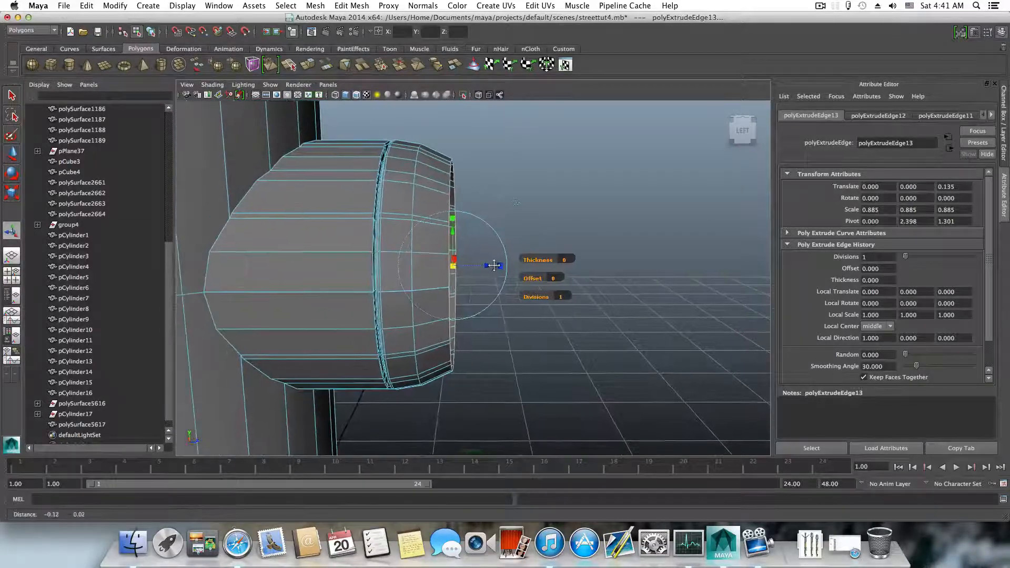
{"action": "left_click_drag", "start_coordinate": [494, 265], "coordinate": [461, 272], "text": "alt"}
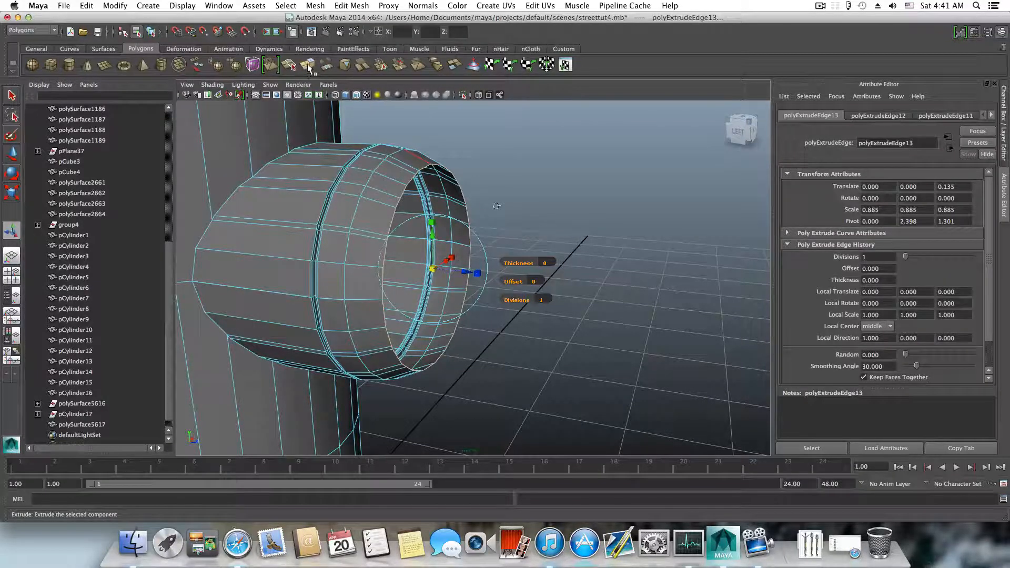
{"action": "left_click", "coordinate": [492, 300]}
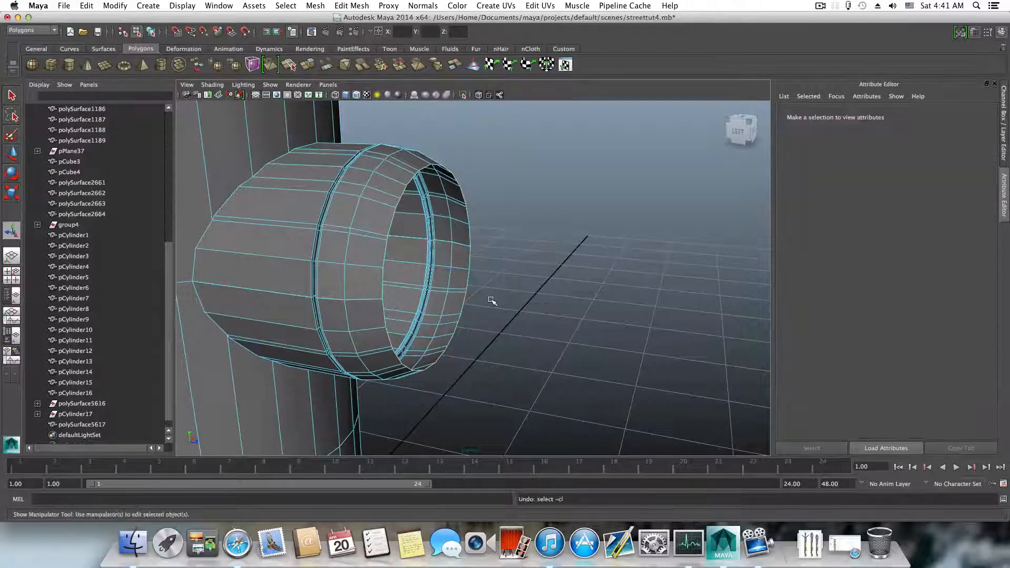
{"action": "left_click", "coordinate": [490, 305]}
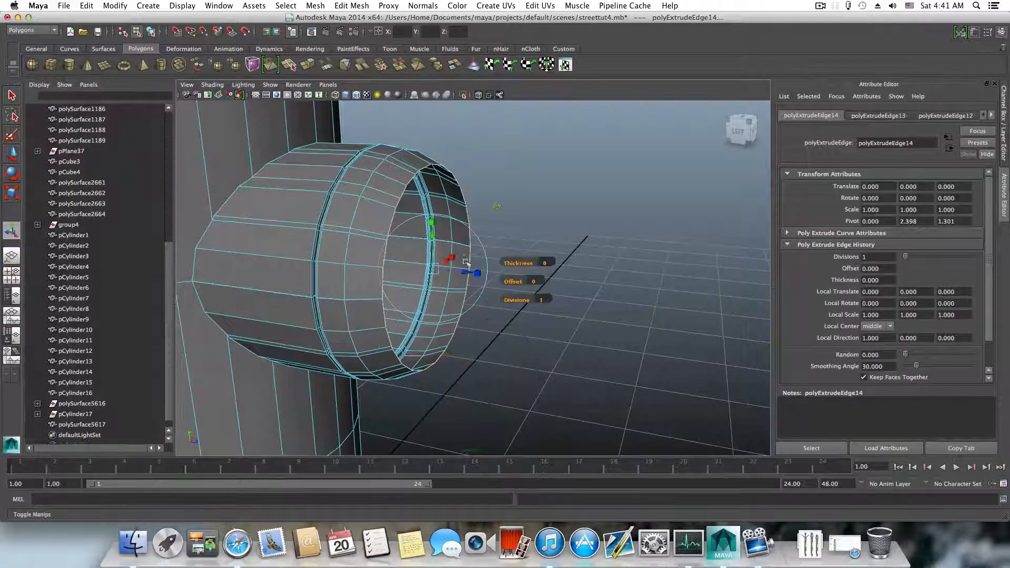
{"action": "left_click", "coordinate": [477, 274]}
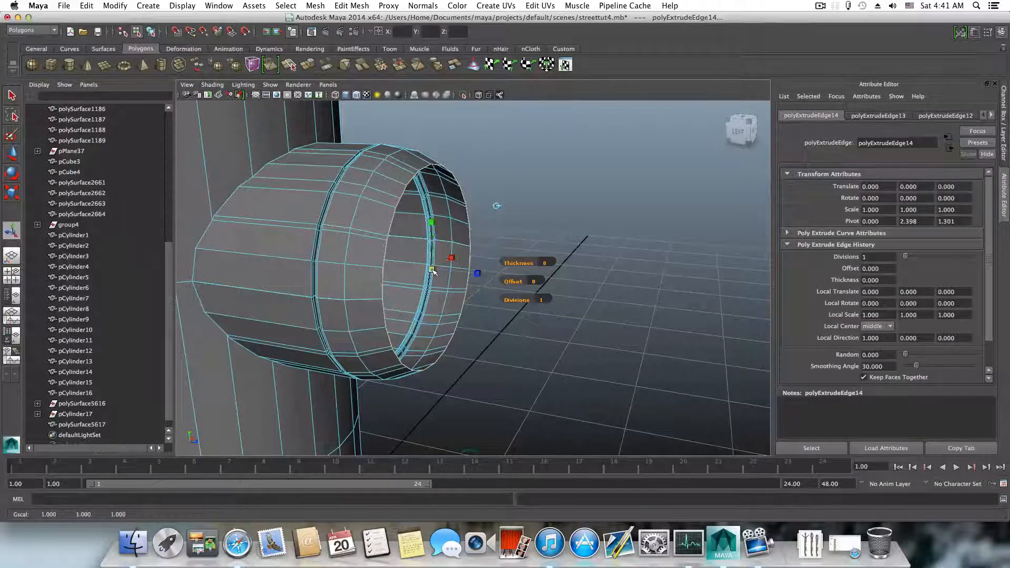
{"action": "left_click_drag", "start_coordinate": [432, 271], "coordinate": [384, 258]}
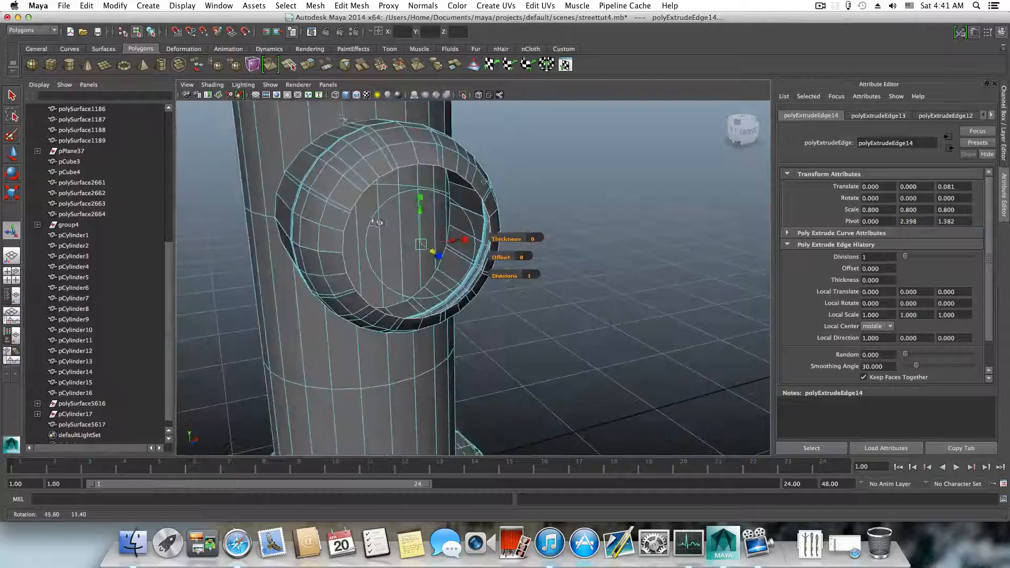
- Extrude the cap's front edge loop inward in place, scaling it uniformly to 0.325 to leave a small centre hole
{"action": "left_click", "coordinate": [310, 65]}
{"action": "left_click", "coordinate": [476, 255]}
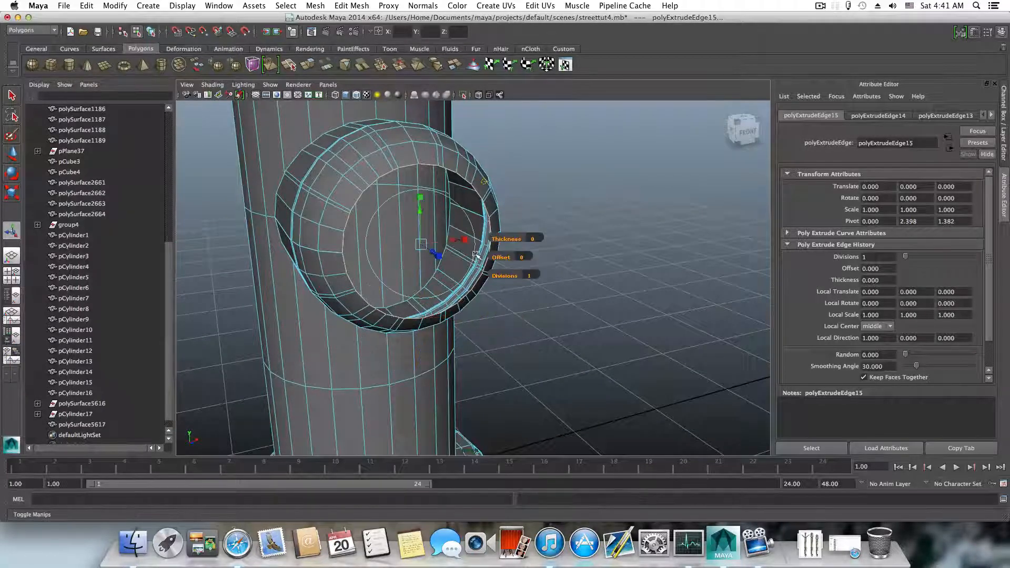
{"action": "left_click_drag", "start_coordinate": [424, 245], "coordinate": [483, 247]}
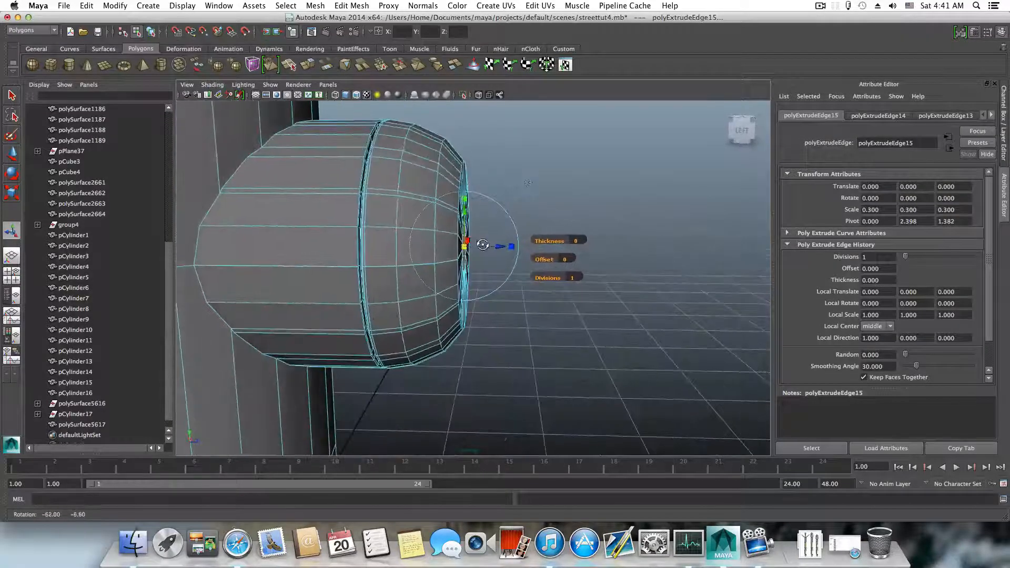
{"action": "left_click_drag", "start_coordinate": [474, 276], "coordinate": [443, 288], "text": "alt"}
{"action": "left_click_drag", "start_coordinate": [361, 170], "coordinate": [439, 258], "text": "alt"}
- Extrude the centre hole's edge loop inward twice, scaling uniformly to 0.933 and 0.950
{"action": "left_click", "coordinate": [308, 65]}
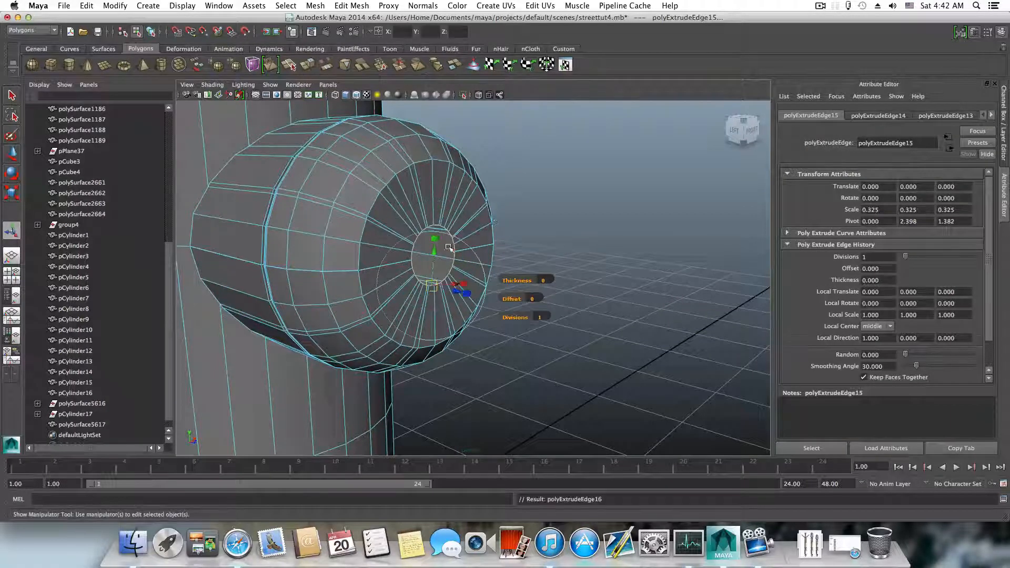
{"action": "left_click", "coordinate": [496, 223]}
{"action": "left_click_drag", "start_coordinate": [433, 256], "coordinate": [432, 258]}
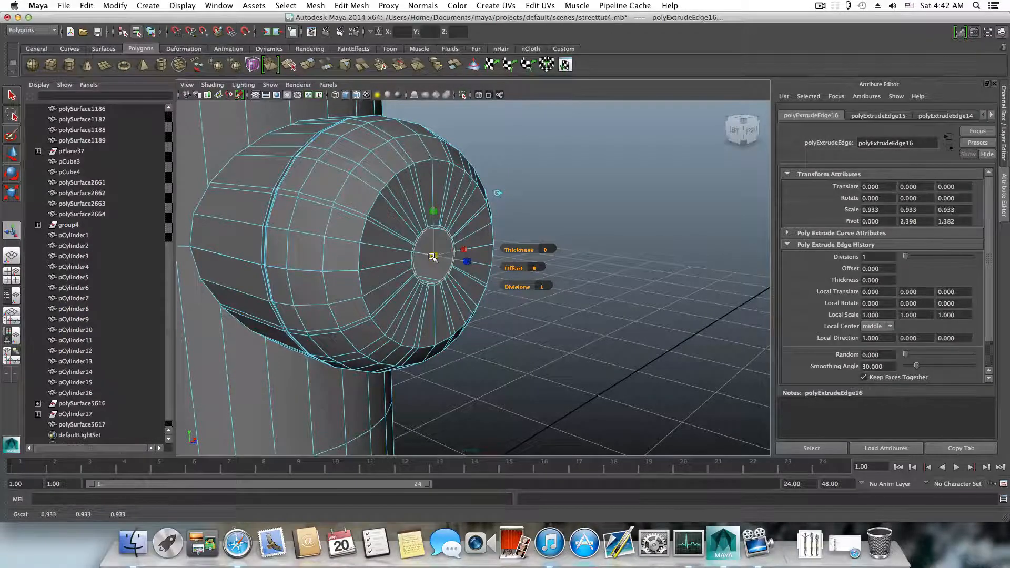
{"action": "scroll", "coordinate": [442, 262], "scroll_direction": "up", "scroll_amount": 3}
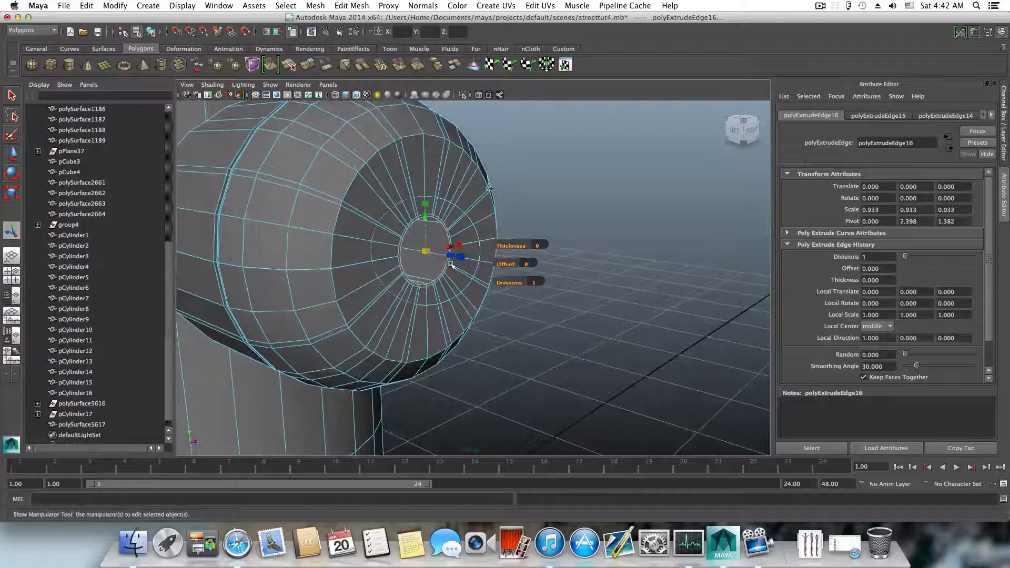
{"action": "left_click", "coordinate": [309, 65]}
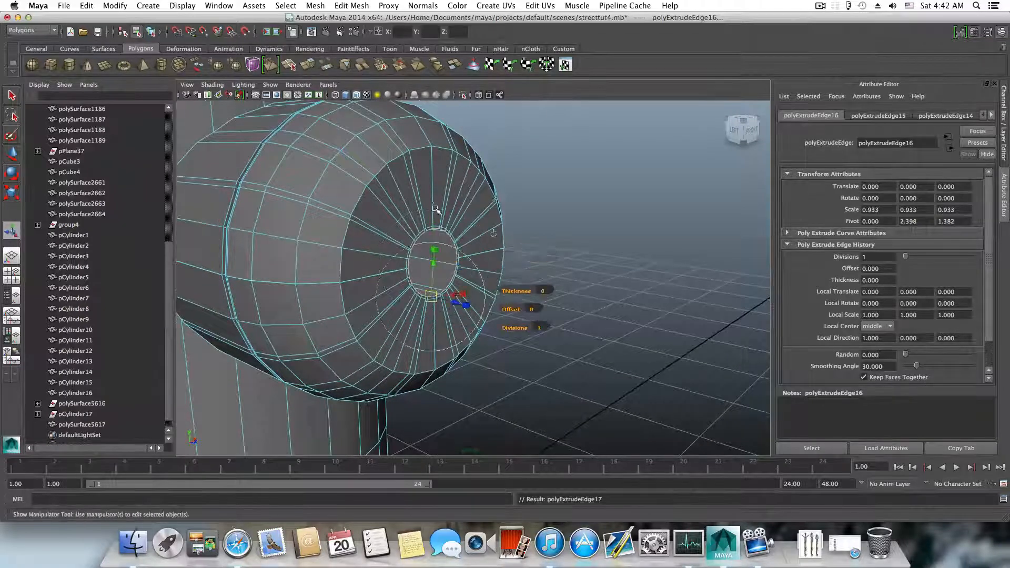
{"action": "left_click", "coordinate": [491, 236]}
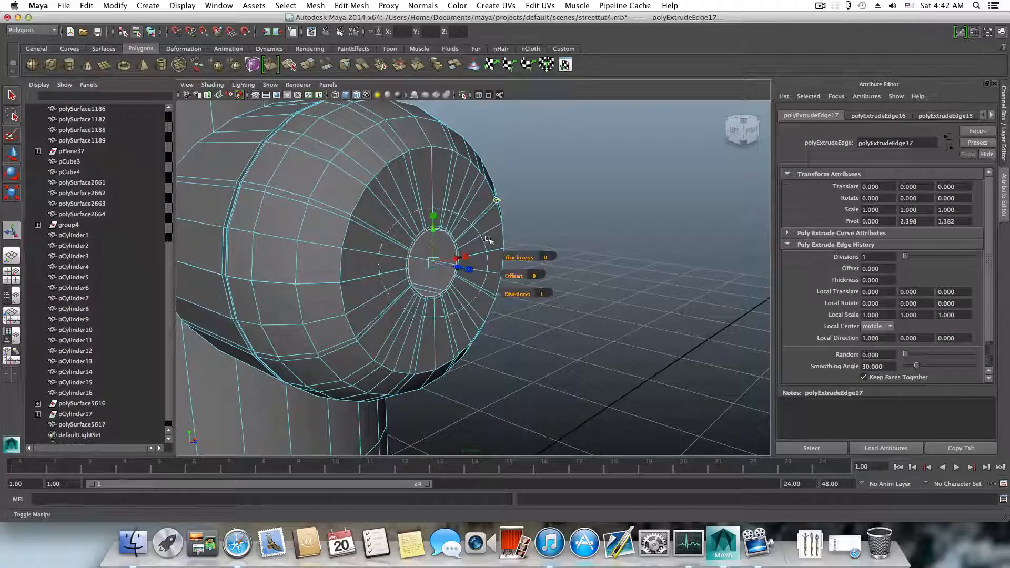
{"action": "left_click", "coordinate": [431, 218]}
{"action": "left_click_drag", "start_coordinate": [436, 263], "coordinate": [434, 264]}
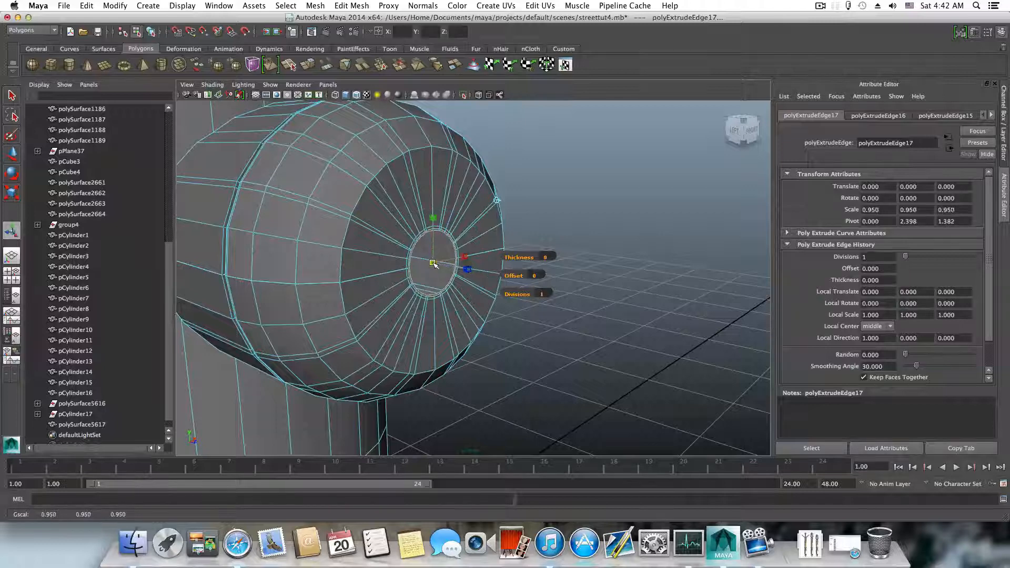
- Extrude the centre hole's edge loop twice outward along the axis, moving it 0.004 and 0.006
{"action": "left_click", "coordinate": [314, 68]}
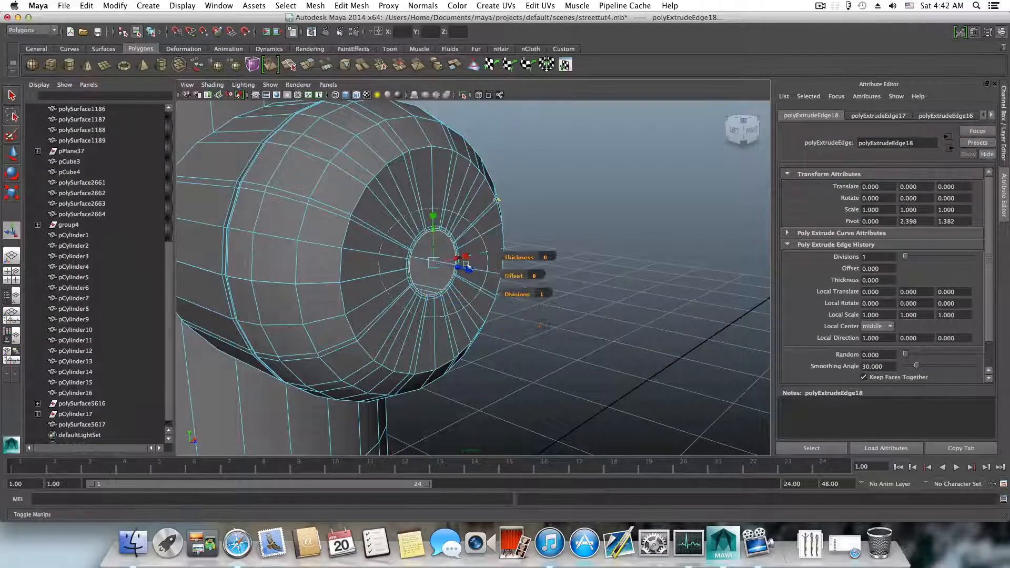
{"action": "mouse_move", "coordinate": [461, 268]}
{"action": "left_mouse_down"}
{"action": "mouse_move", "coordinate": [509, 271]}
{"action": "mouse_move", "coordinate": [475, 262]}
{"action": "left_mouse_up"}
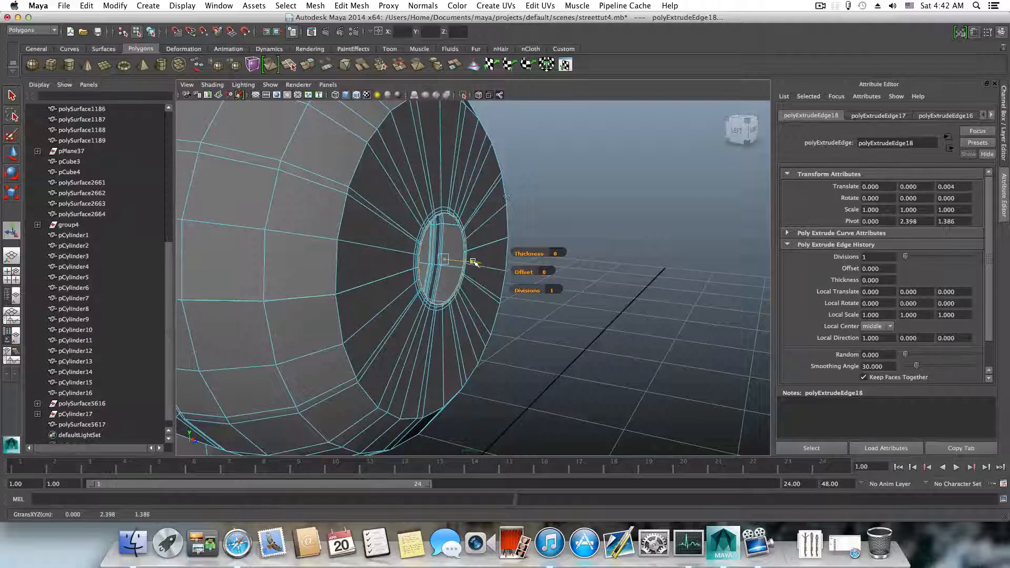
{"action": "key", "text": "ctrl+e"}
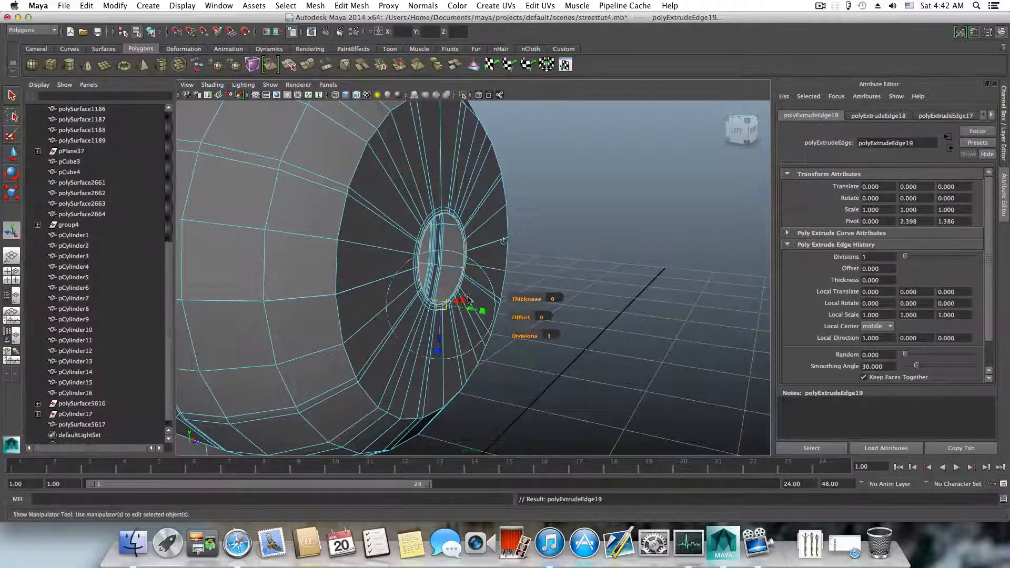
{"action": "left_click", "coordinate": [502, 243]}
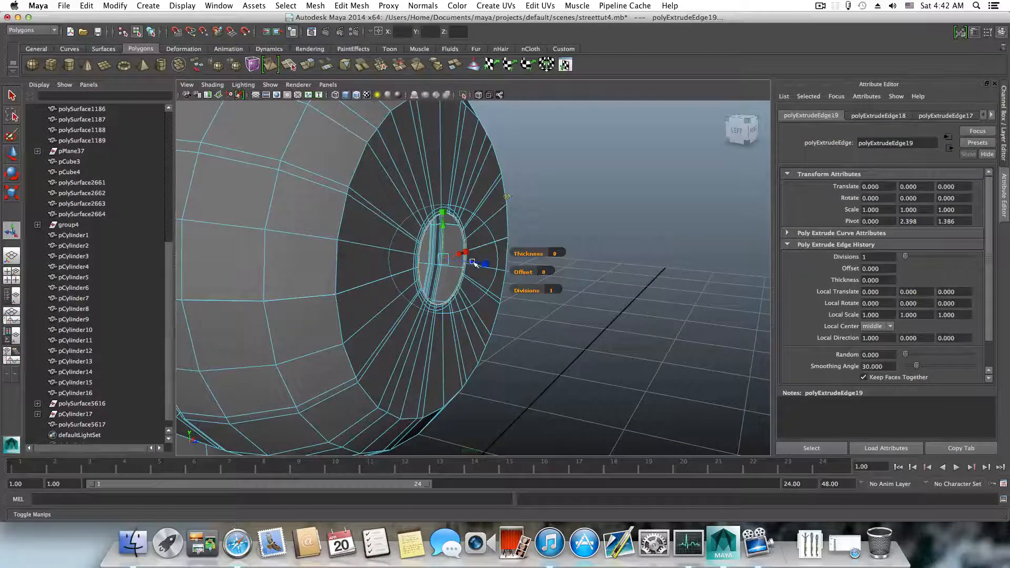
{"action": "left_click_drag", "start_coordinate": [474, 263], "coordinate": [475, 263]}
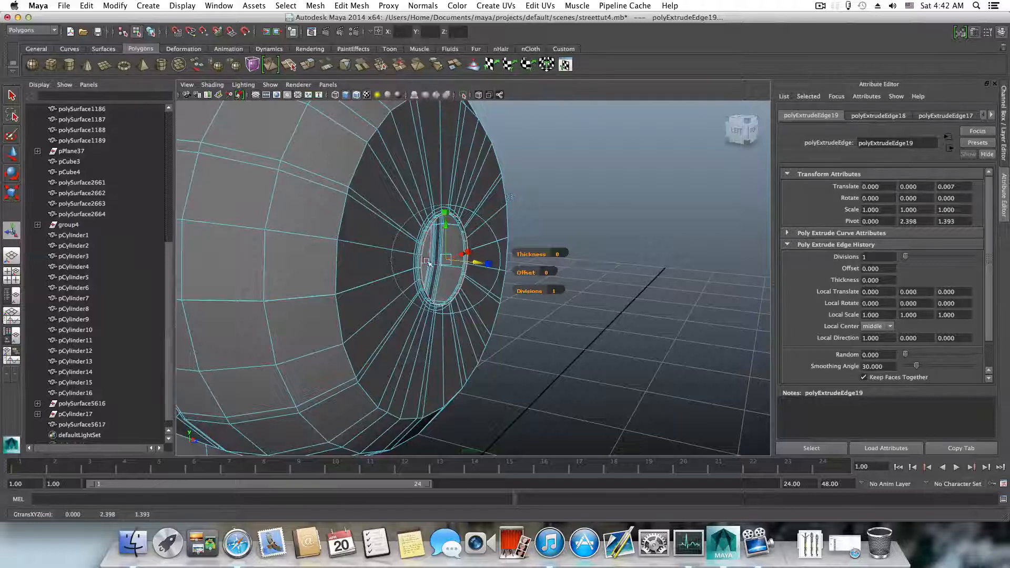
{"action": "right_click_drag", "start_coordinate": [390, 257], "coordinate": [417, 260], "text": "alt"}
{"action": "middle_click_drag", "start_coordinate": [417, 260], "coordinate": [436, 286], "text": "alt"}
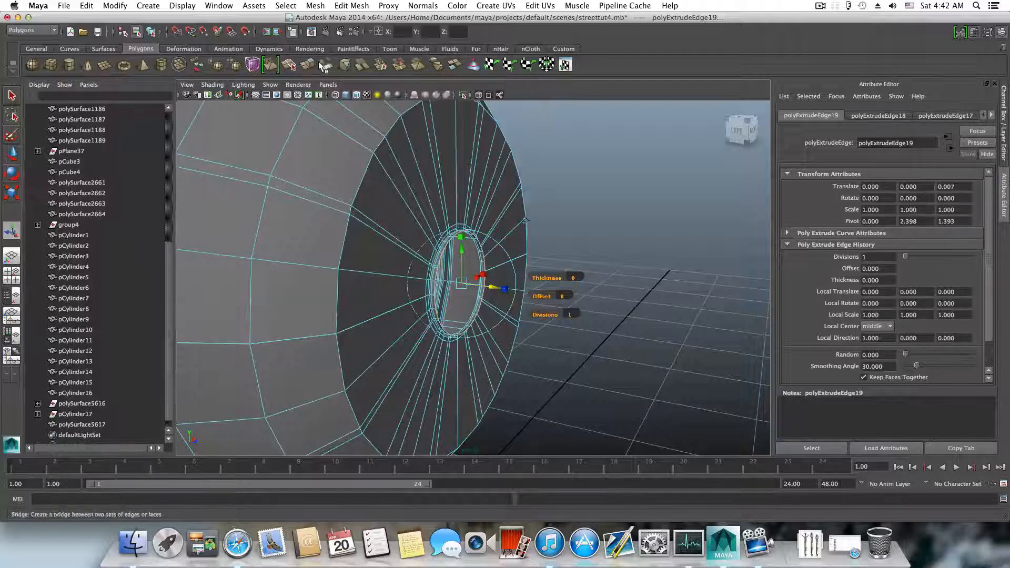
{"action": "key", "text": "z"}
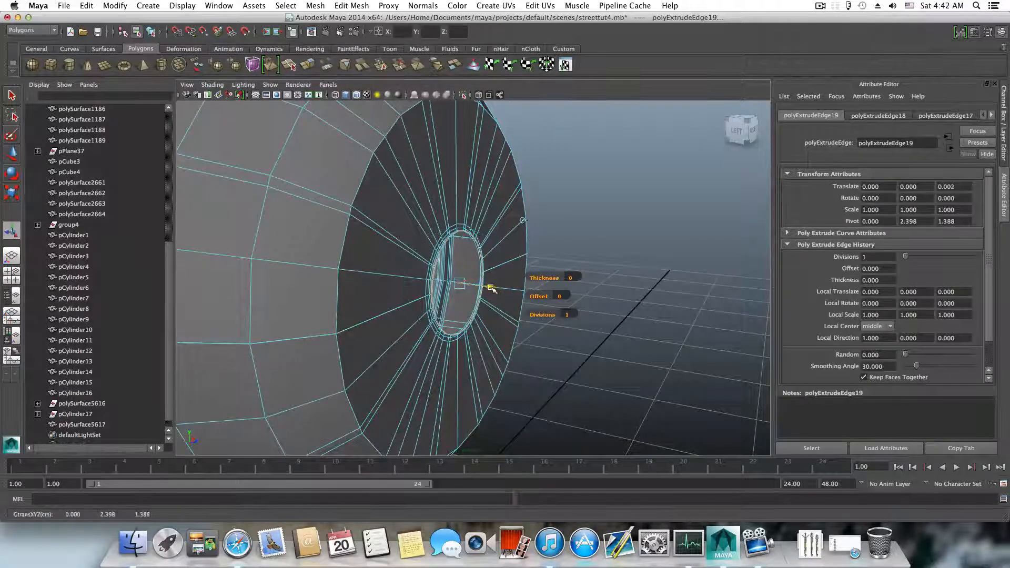
{"action": "left_click_drag", "start_coordinate": [490, 289], "coordinate": [493, 289]}
- Extrude the raised edge loop around the centre hole once more and move it 0.004 outward along the axis
{"action": "left_click", "coordinate": [316, 71]}
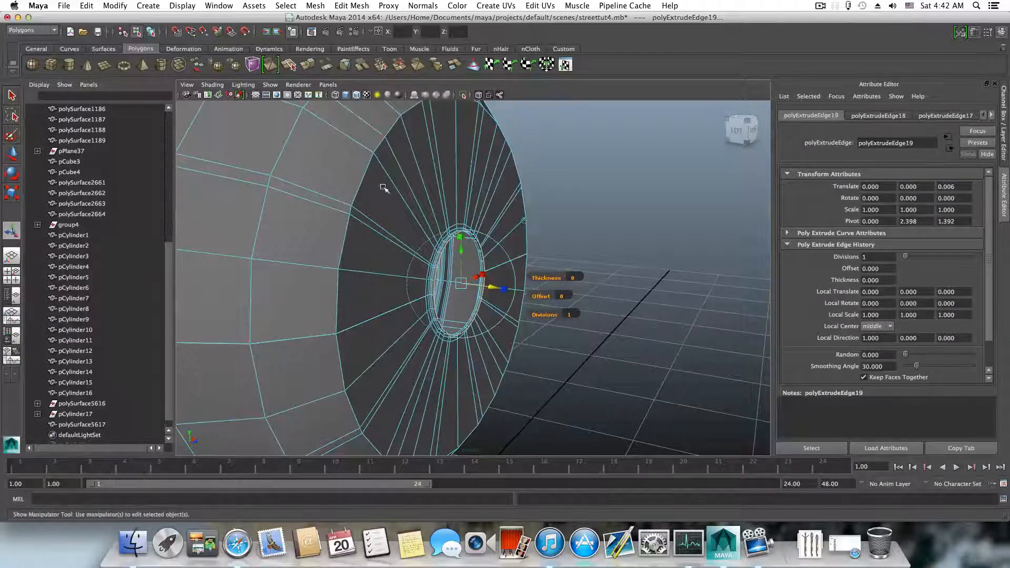
{"action": "left_click", "coordinate": [520, 270]}
{"action": "left_click_drag", "start_coordinate": [493, 289], "coordinate": [495, 289]}
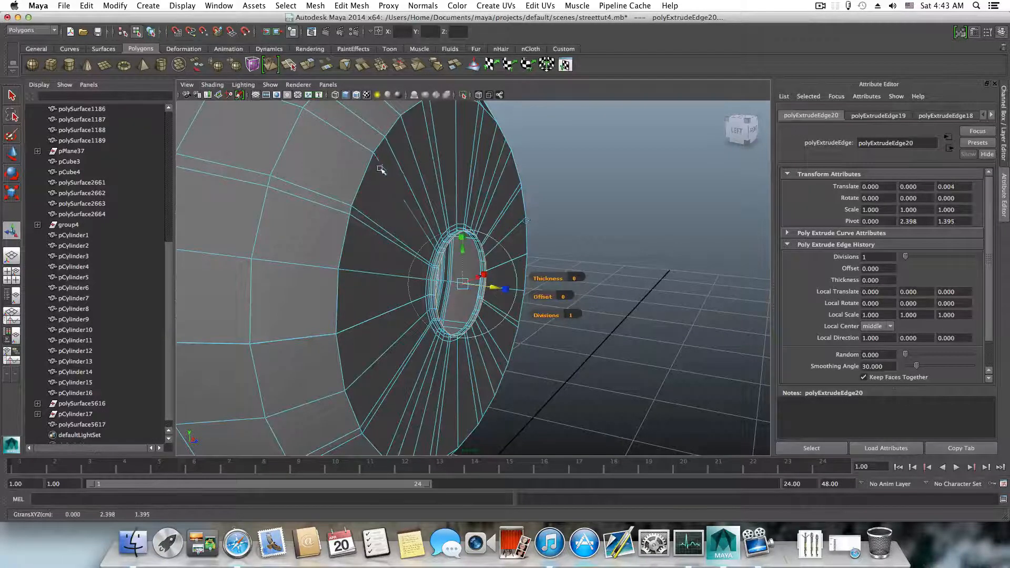
- Extrude the raised edge loop around the centre hole twice in place, scaling the first uniformly to 1.050 and widening the second further
{"action": "left_click", "coordinate": [307, 66]}
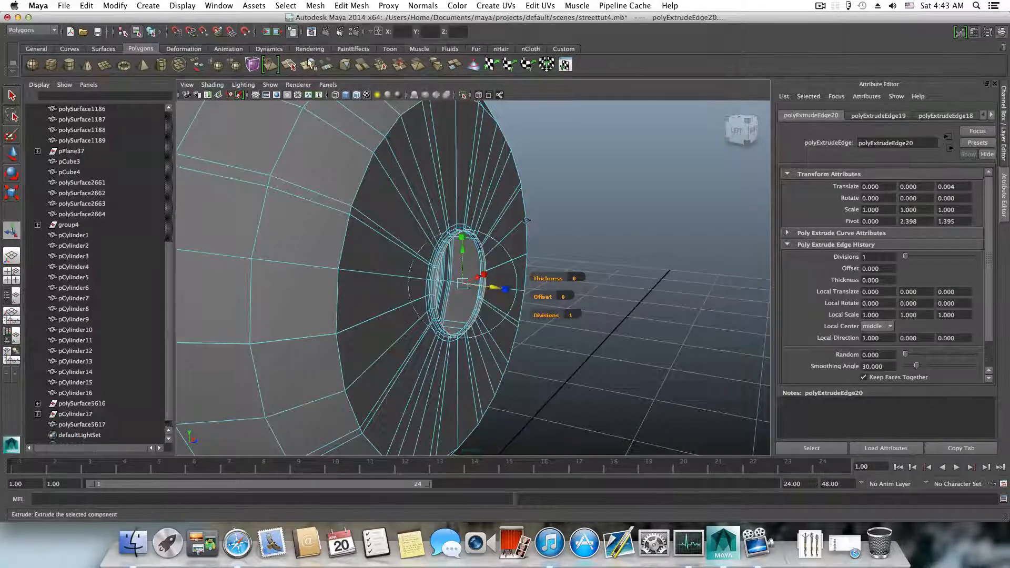
{"action": "left_click", "coordinate": [521, 274]}
{"action": "left_click", "coordinate": [505, 289]}
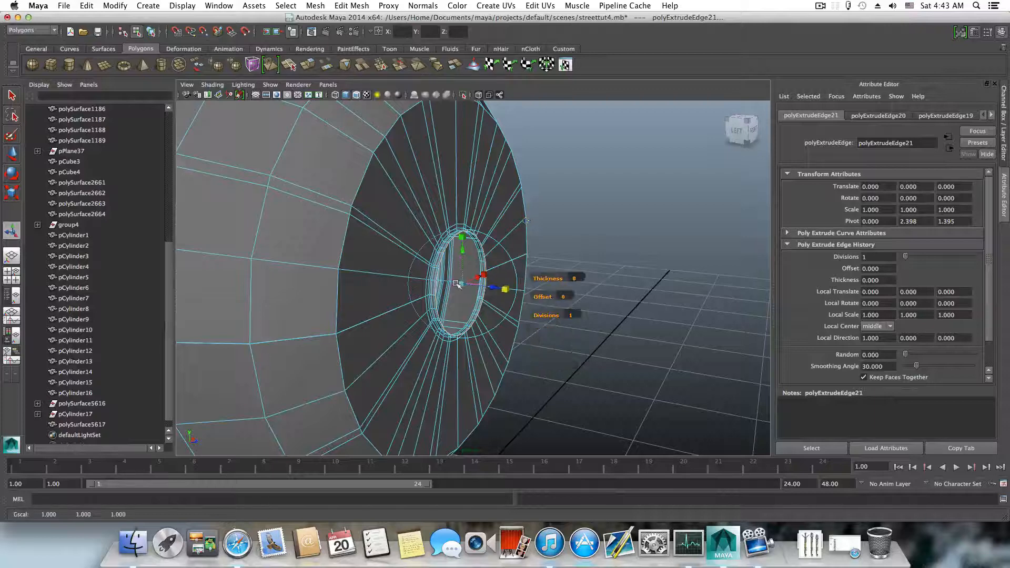
{"action": "left_click_drag", "start_coordinate": [462, 285], "coordinate": [463, 288]}
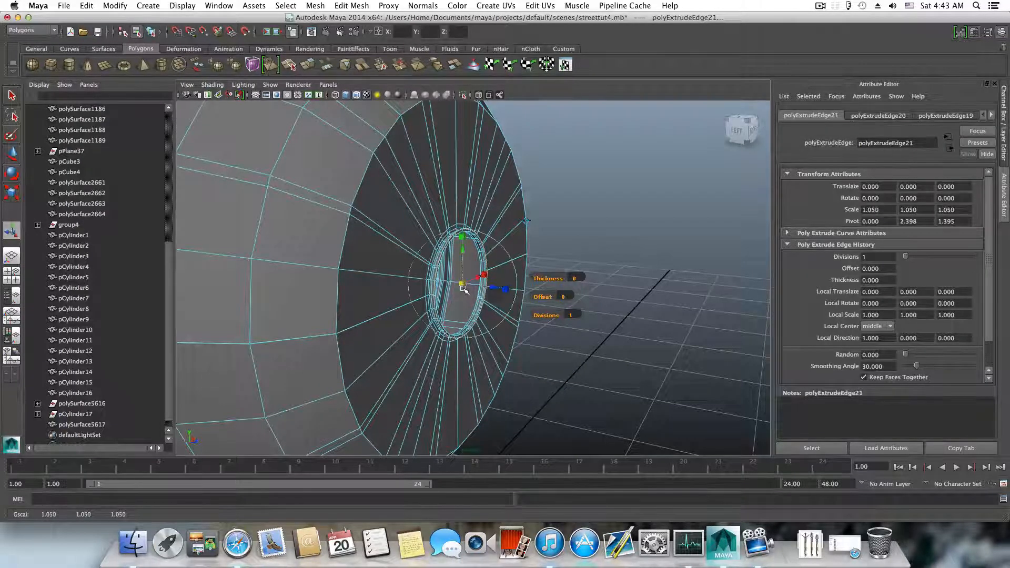
{"action": "left_click", "coordinate": [310, 65]}
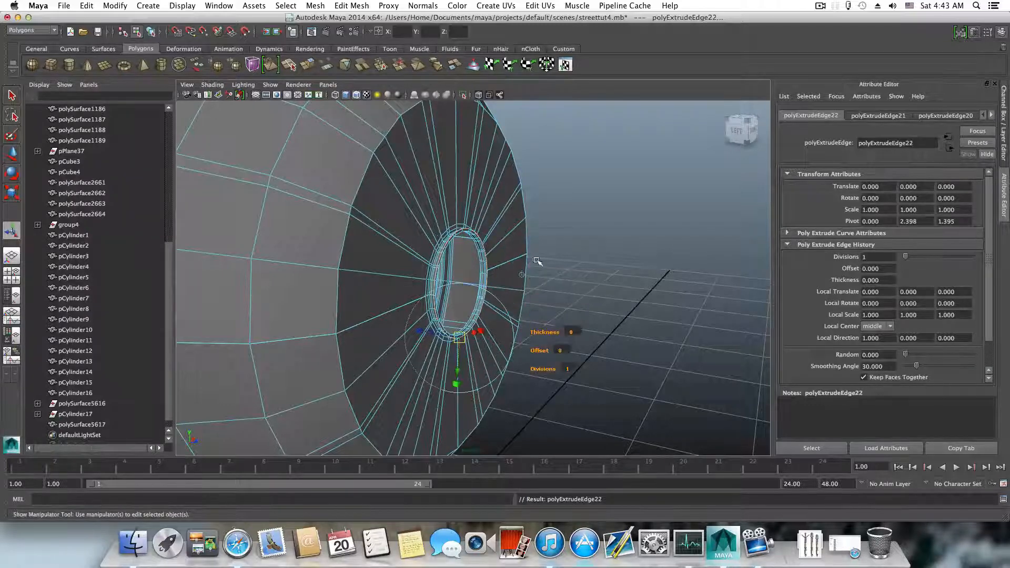
{"action": "left_click", "coordinate": [522, 274]}
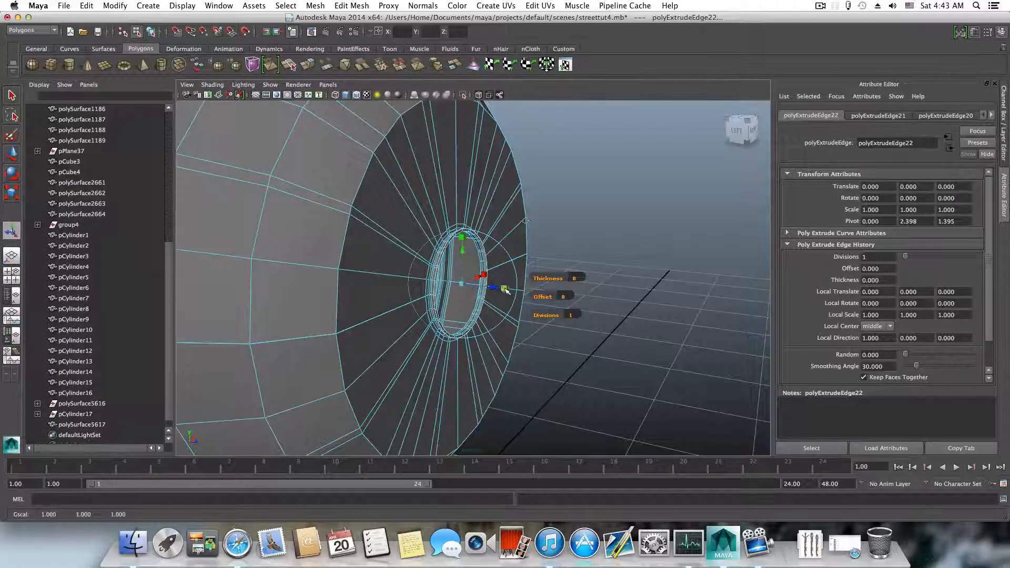
{"action": "left_click_drag", "start_coordinate": [465, 286], "coordinate": [437, 271]}
- Extrude the widened outer edge loop once more in place, scaling it uniformly to 1.050
{"action": "left_click", "coordinate": [310, 65]}
{"action": "left_click", "coordinate": [428, 257]}
{"action": "middle_click_drag", "start_coordinate": [396, 293], "coordinate": [433, 320], "text": "alt"}
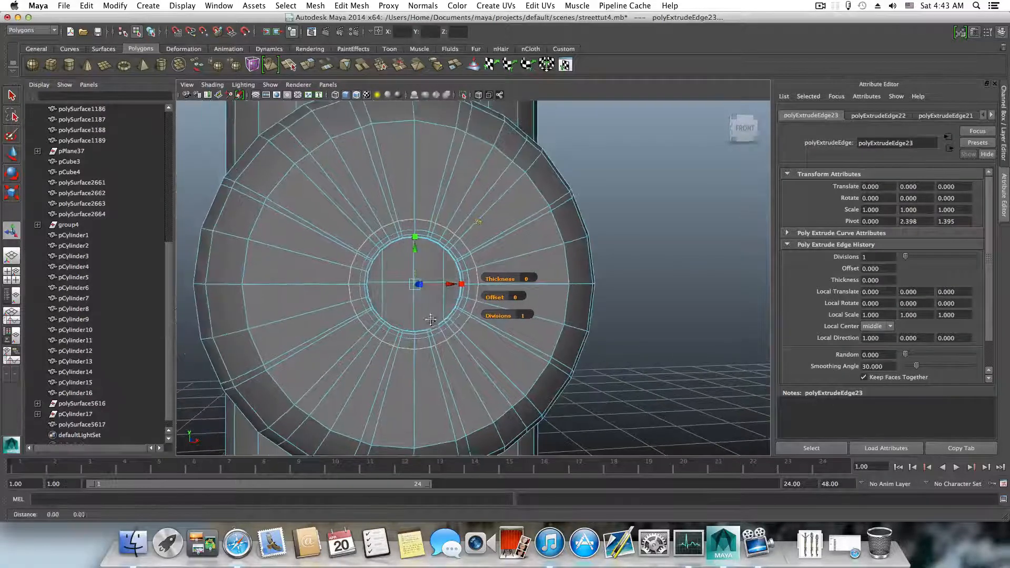
{"action": "left_click_drag", "start_coordinate": [433, 320], "coordinate": [457, 301], "text": "alt"}
{"action": "left_click", "coordinate": [483, 312]}
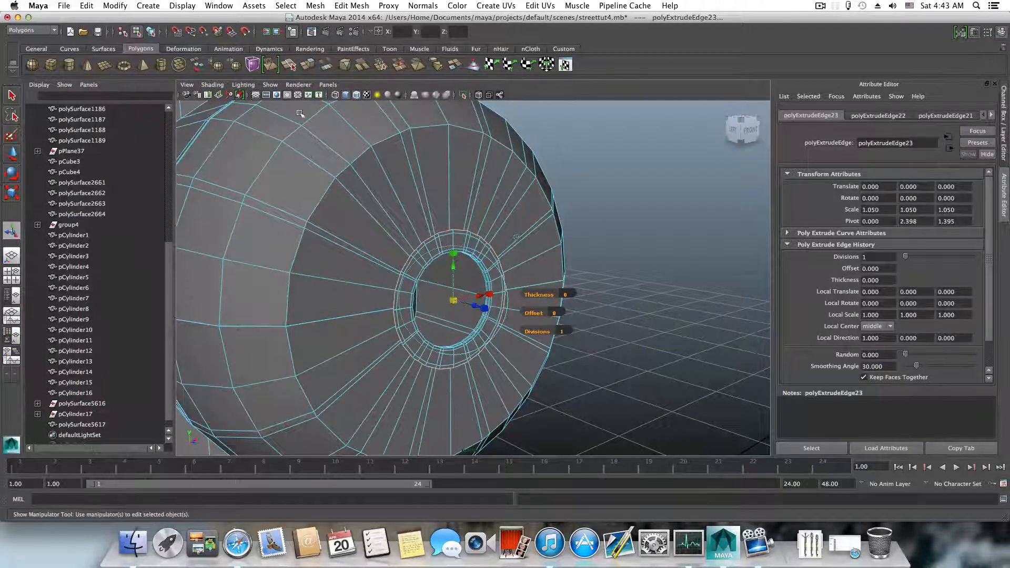
- Extrude the widened edge loop twice outward along the axis, moving it 0.003 and 0.014
{"action": "left_click", "coordinate": [308, 64]}
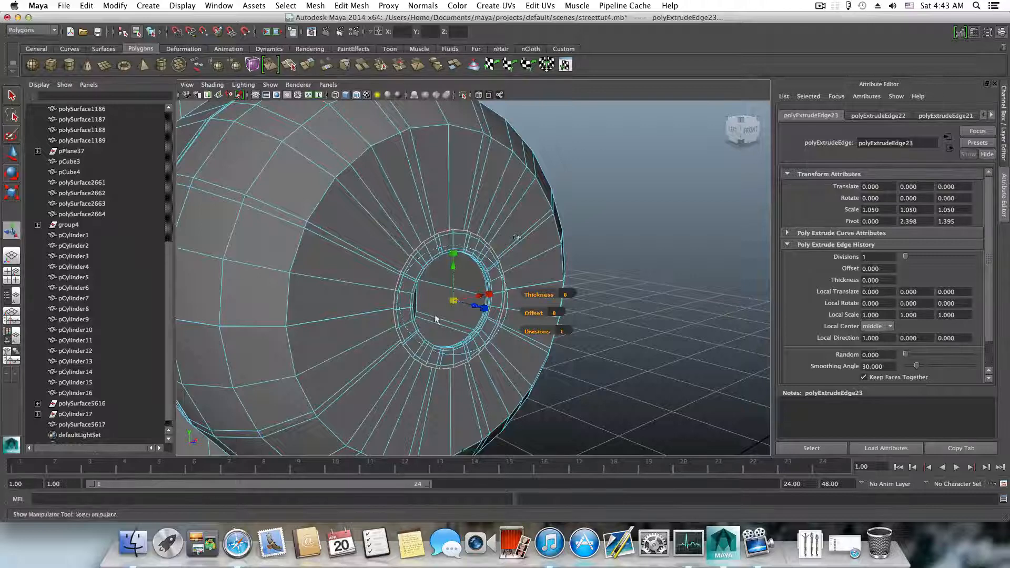
{"action": "left_click", "coordinate": [511, 304]}
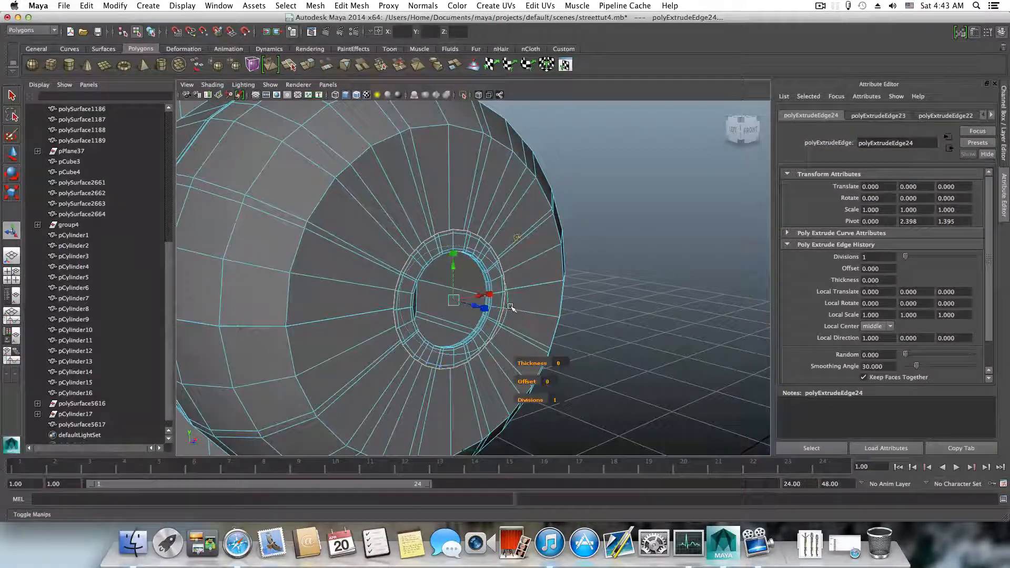
{"action": "left_click", "coordinate": [475, 306]}
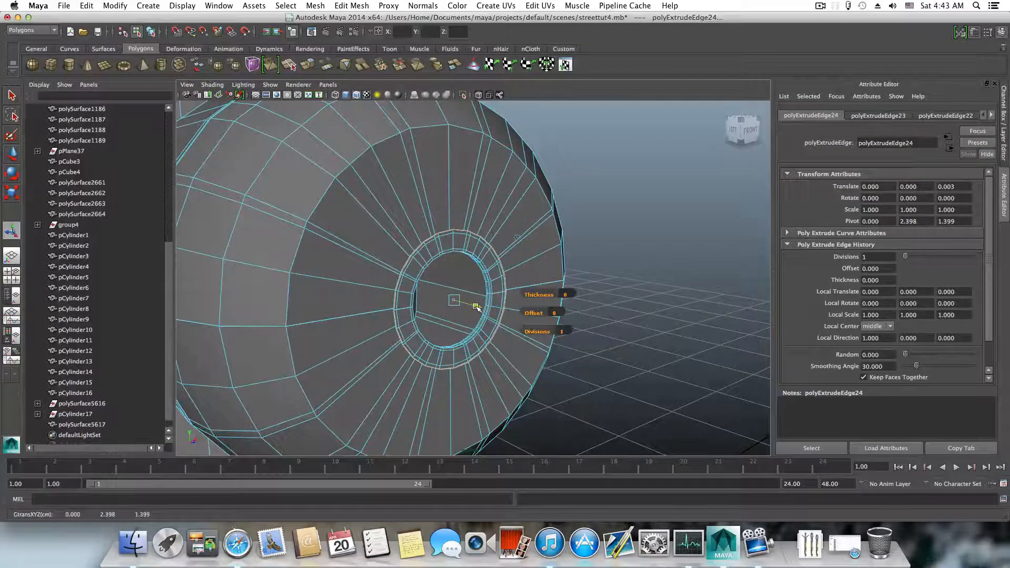
{"action": "left_click_drag", "start_coordinate": [476, 307], "coordinate": [459, 248], "text": "alt"}
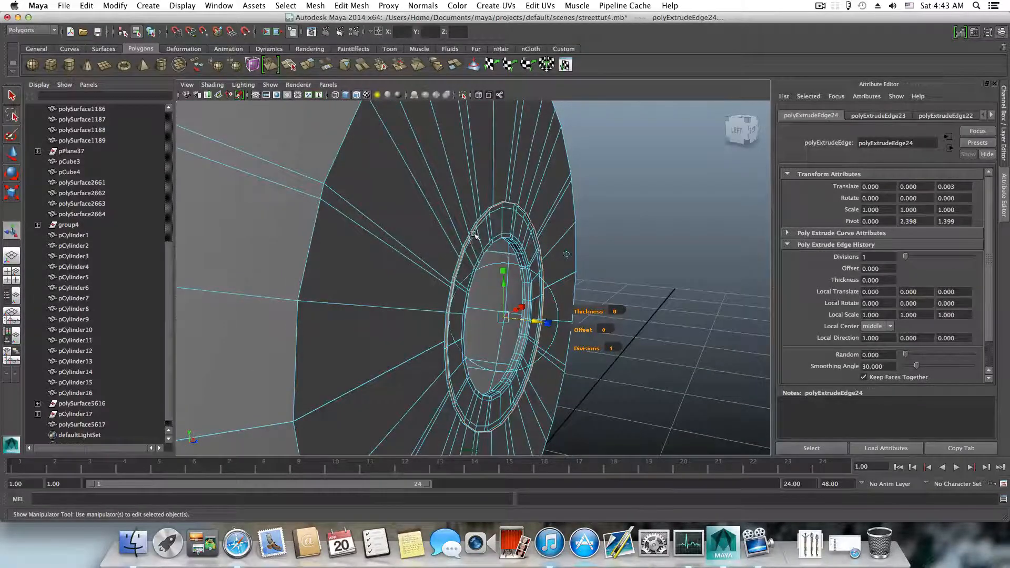
{"action": "left_click", "coordinate": [308, 64]}
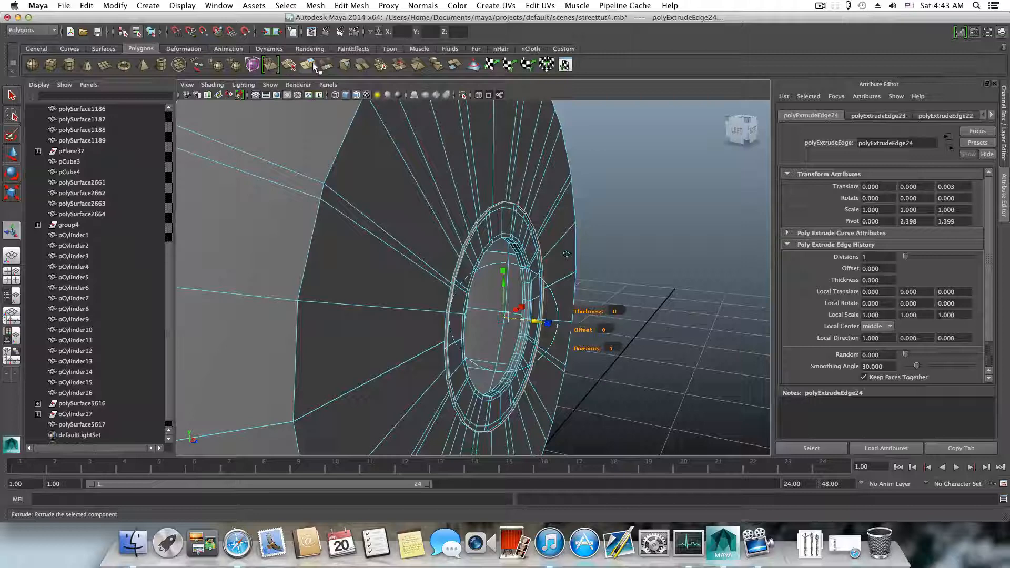
{"action": "left_click", "coordinate": [558, 363]}
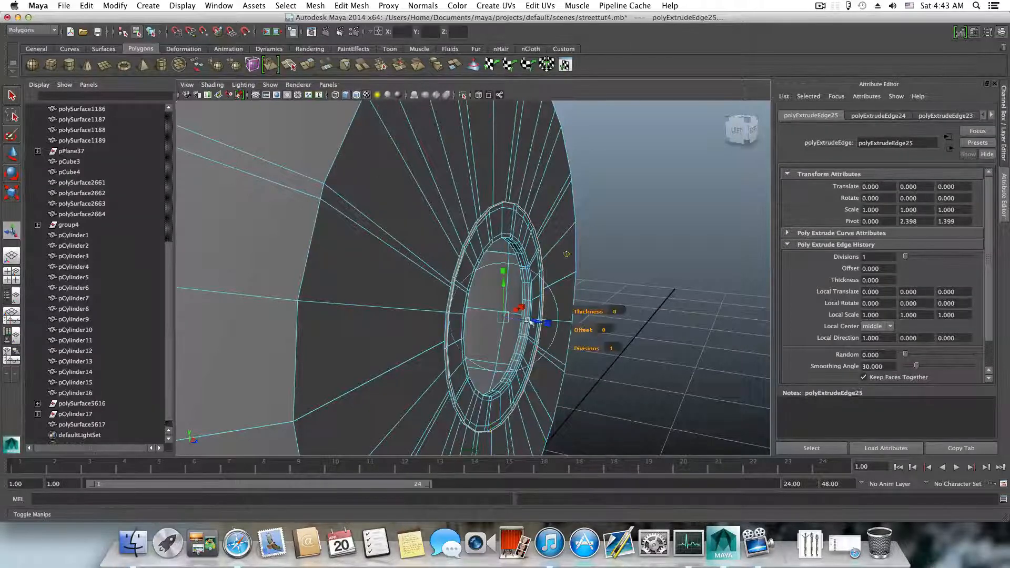
{"action": "left_click_drag", "start_coordinate": [531, 321], "coordinate": [544, 323]}
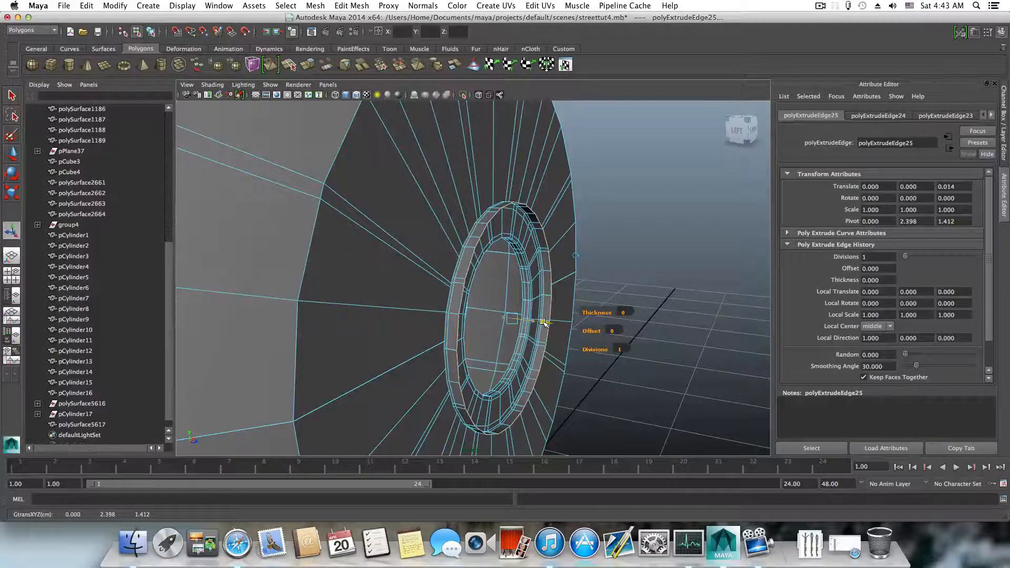
- Extrude the ring's front edge loop again and move it 0.004 outward along the axis
{"action": "left_click", "coordinate": [307, 64]}
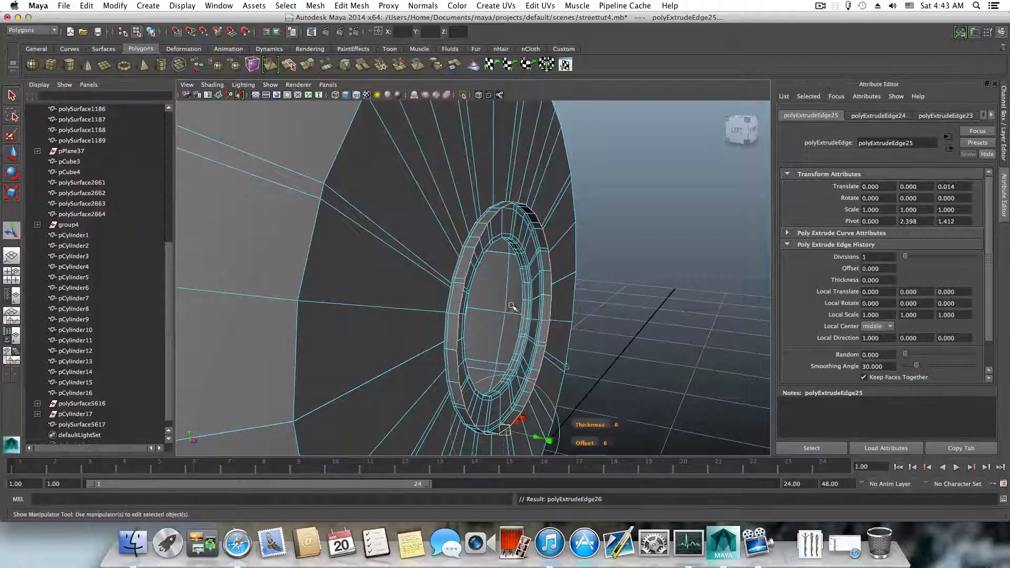
{"action": "left_click", "coordinate": [566, 368]}
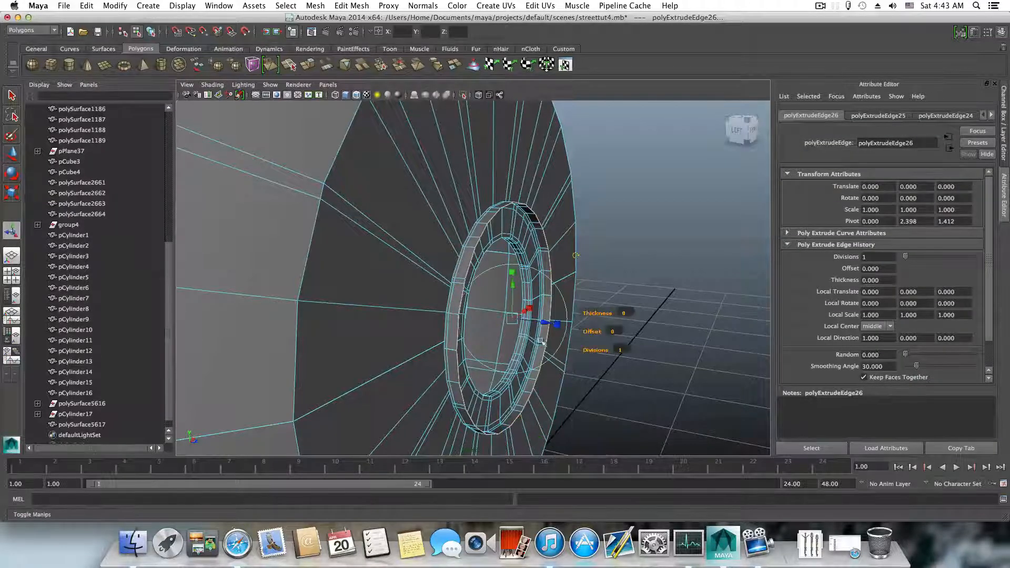
{"action": "left_click_drag", "start_coordinate": [545, 322], "coordinate": [548, 323]}
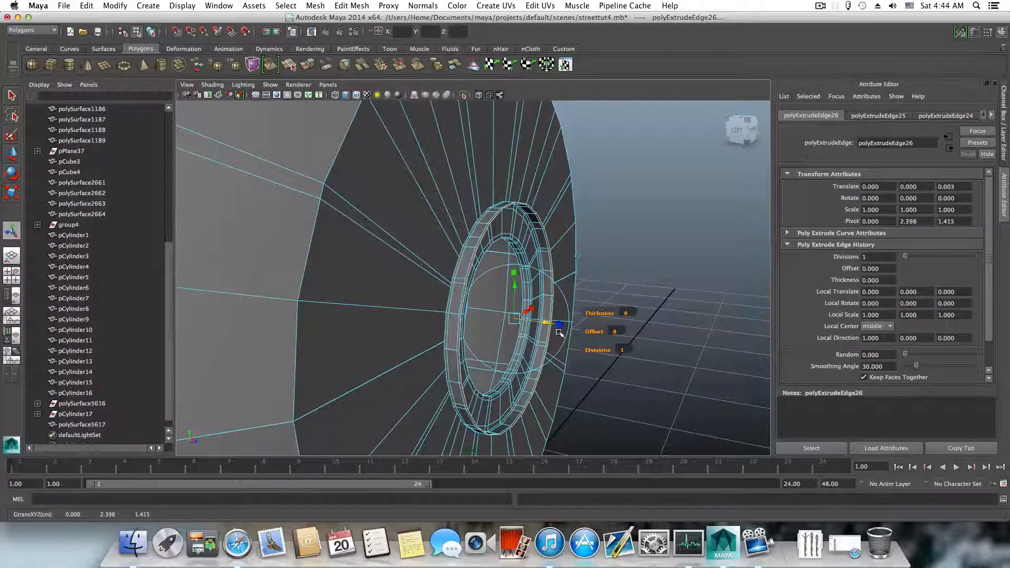
{"action": "left_click_drag", "start_coordinate": [548, 322], "coordinate": [549, 322]}
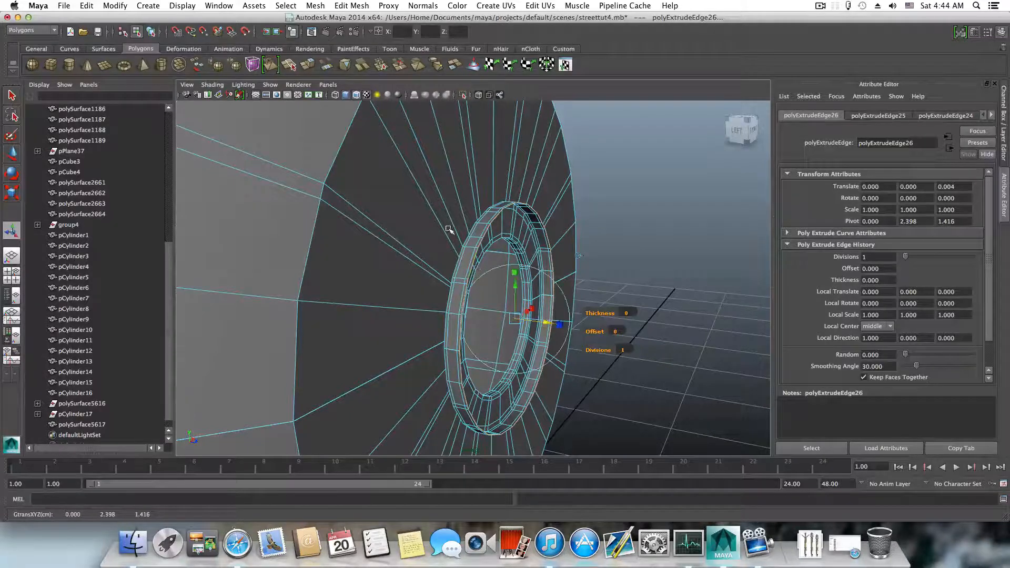
- Extrude the ring's front edge loop 0.029 outward along the axis and taper it uniformly to a scale of 0.887
{"action": "left_click", "coordinate": [307, 64]}
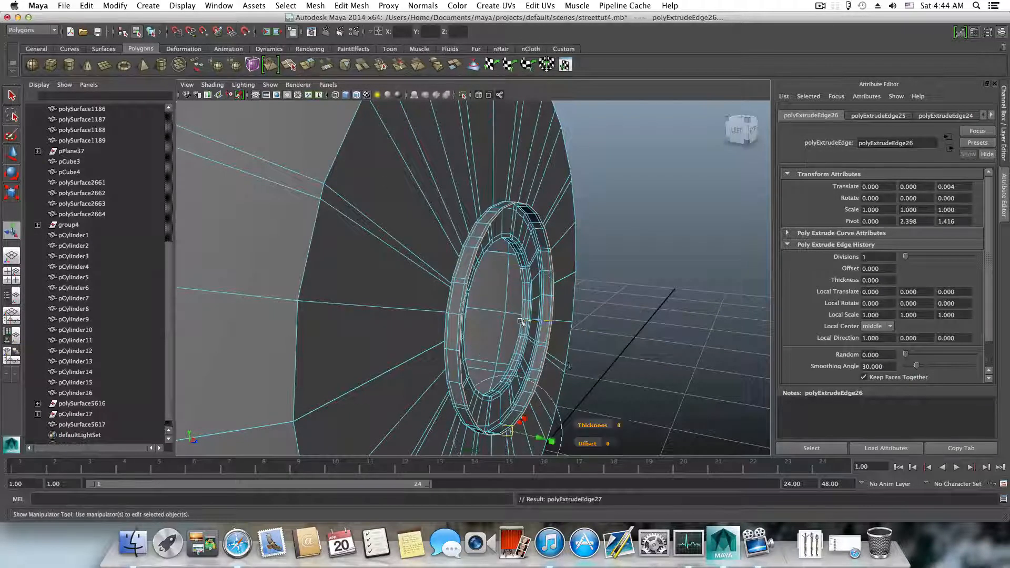
{"action": "scroll", "coordinate": [546, 356], "scroll_direction": "down", "scroll_amount": 5}
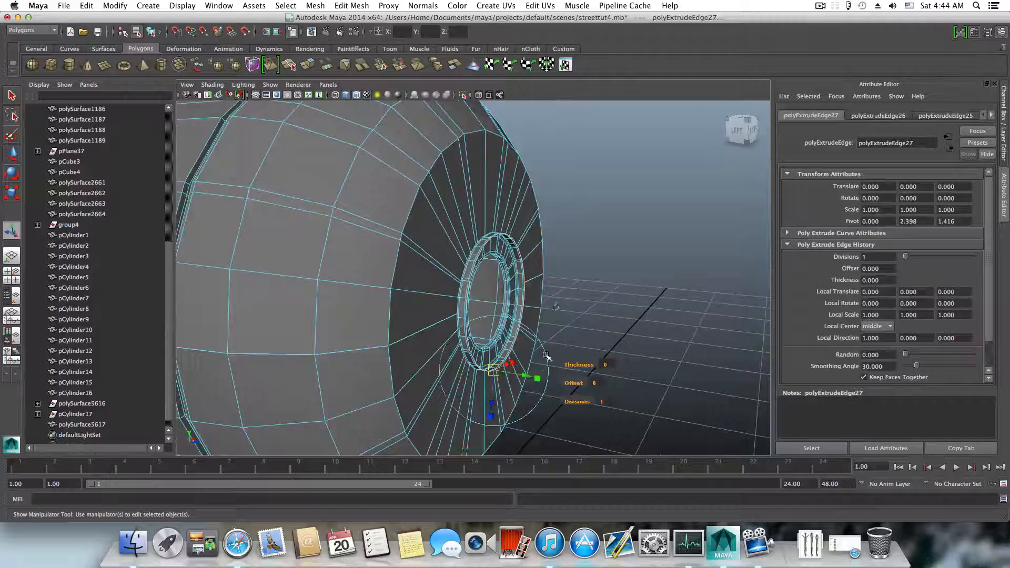
{"action": "left_click", "coordinate": [556, 308]}
{"action": "left_click_drag", "start_coordinate": [526, 307], "coordinate": [390, 263]}
{"action": "left_click", "coordinate": [554, 310]}
{"action": "left_click", "coordinate": [509, 306]}
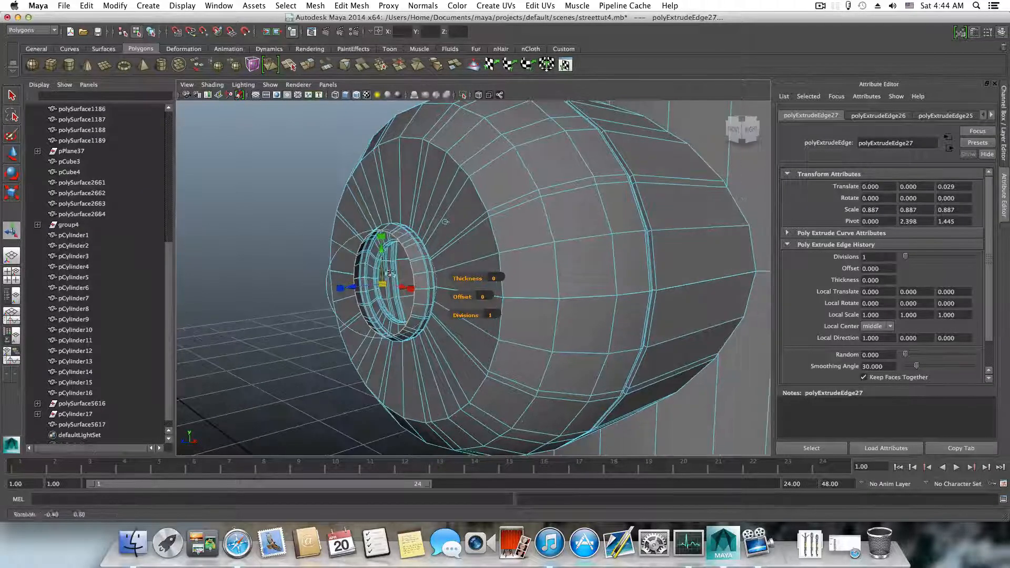
- Extrude the tapered front edge loop 0.014 outward and scale it uniformly to 0.867 to round the ring
{"action": "left_click", "coordinate": [309, 65]}
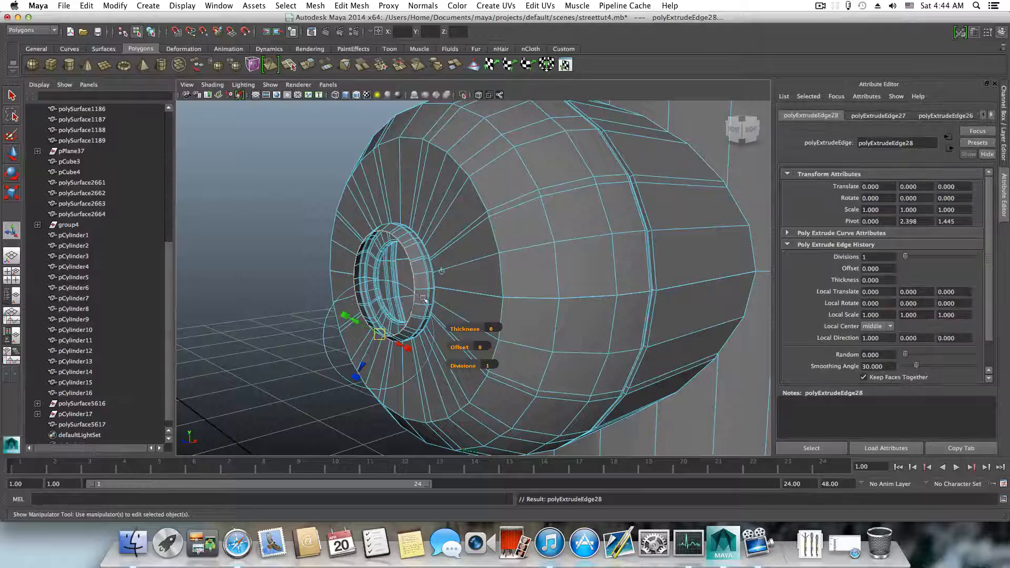
{"action": "left_click", "coordinate": [441, 271]}
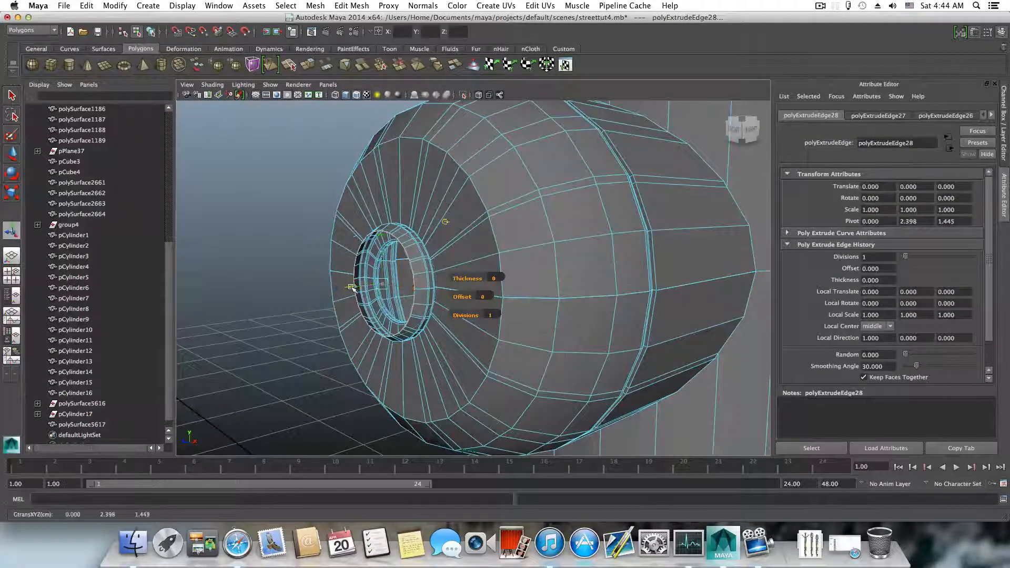
{"action": "left_click_drag", "start_coordinate": [352, 289], "coordinate": [530, 299]}
{"action": "left_click", "coordinate": [406, 290]}
- Extrude the rounded ring's front edge loop another 0.011 outward along the axis and scale it uniformly to 0.867
{"action": "right_click_drag", "start_coordinate": [530, 299], "coordinate": [557, 302], "text": "alt"}
{"action": "middle_click_drag", "start_coordinate": [558, 302], "coordinate": [468, 300], "text": "alt"}
{"action": "left_click_drag", "start_coordinate": [468, 300], "coordinate": [375, 300], "text": "alt"}
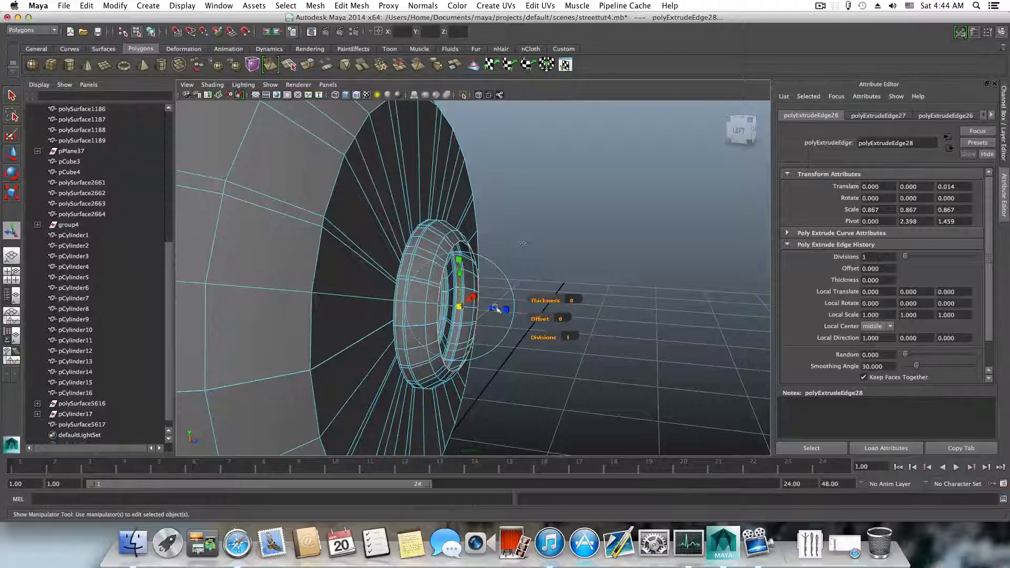
{"action": "left_click_drag", "start_coordinate": [480, 316], "coordinate": [360, 233], "text": "alt"}
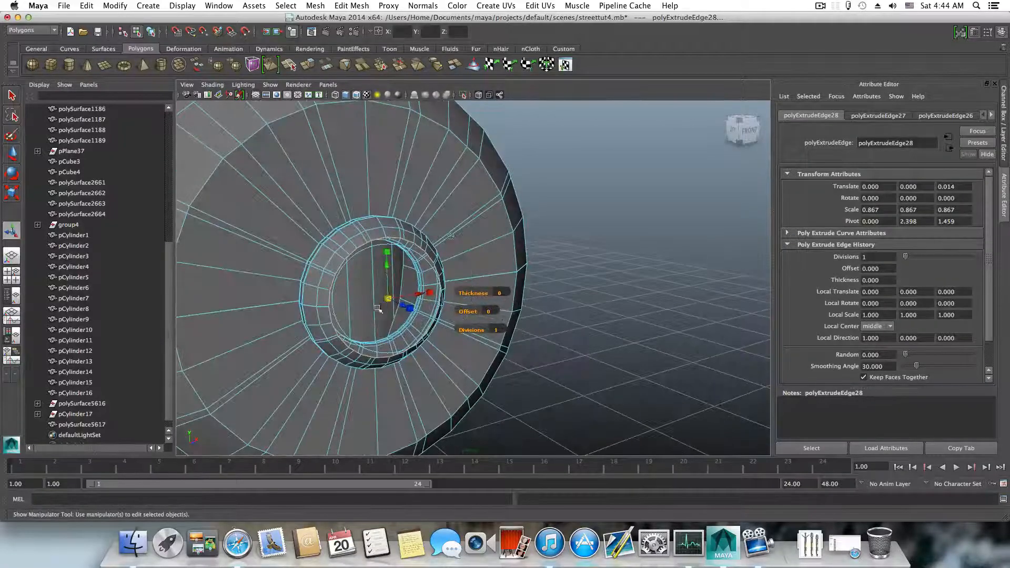
{"action": "left_click_drag", "start_coordinate": [377, 309], "coordinate": [451, 327], "text": "alt"}
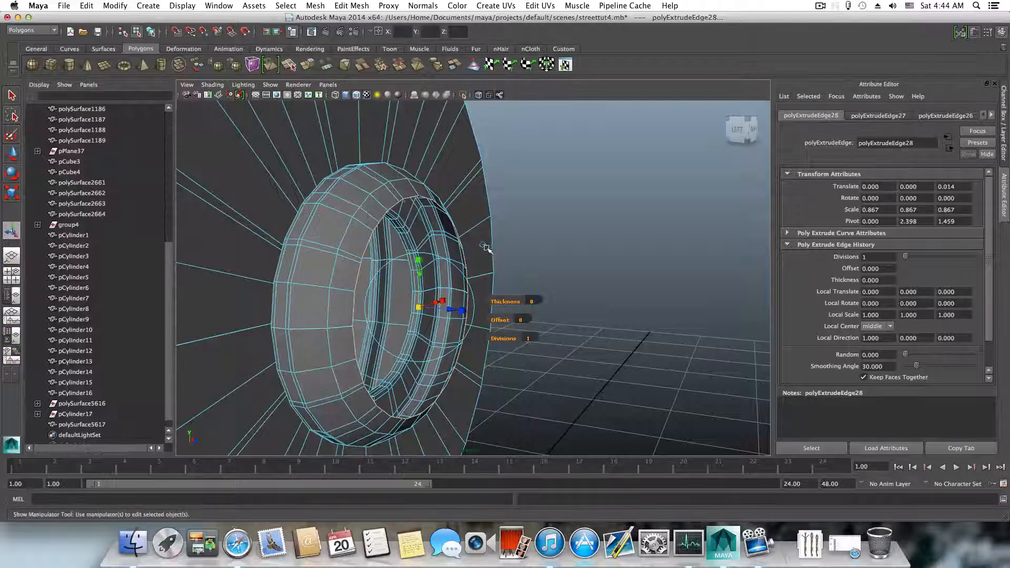
{"action": "left_click", "coordinate": [308, 65]}
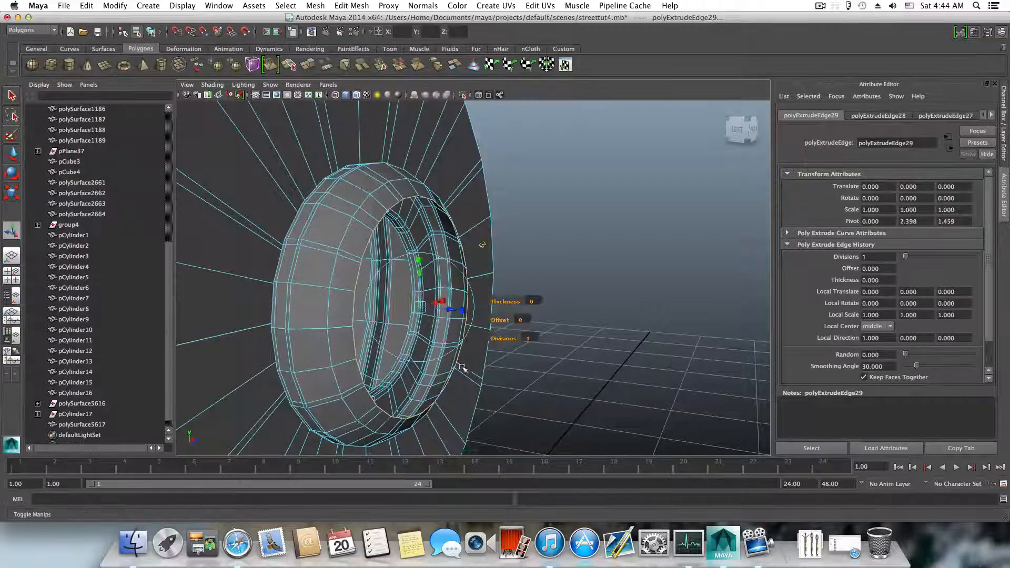
{"action": "left_click_drag", "start_coordinate": [448, 311], "coordinate": [321, 320]}
{"action": "left_click", "coordinate": [427, 260]}
- Extrude the ring's innermost front edge loop in place and scale it inward to about 0.667
{"action": "middle_click_drag", "start_coordinate": [310, 318], "coordinate": [388, 343], "text": "alt"}
{"action": "left_click_drag", "start_coordinate": [388, 343], "coordinate": [383, 338], "text": "alt"}
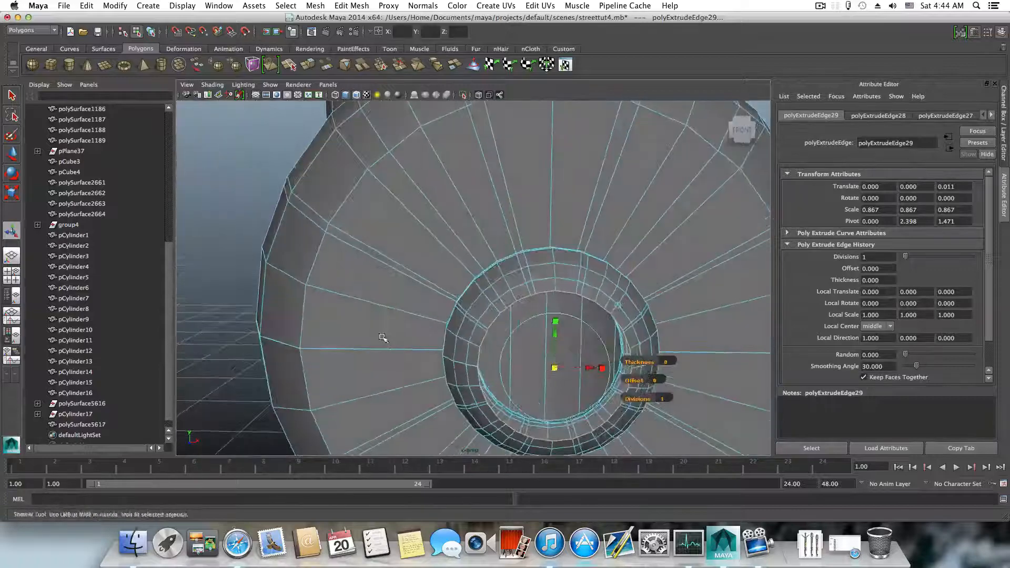
{"action": "left_click", "coordinate": [306, 65]}
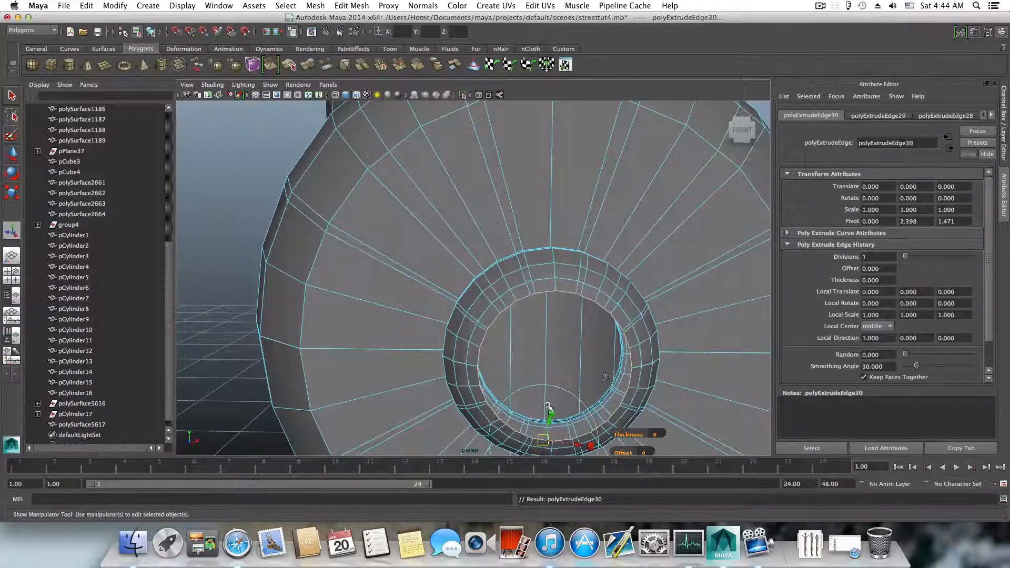
{"action": "middle_click_drag", "start_coordinate": [549, 406], "coordinate": [465, 242], "text": "alt"}
{"action": "left_click", "coordinate": [457, 221]}
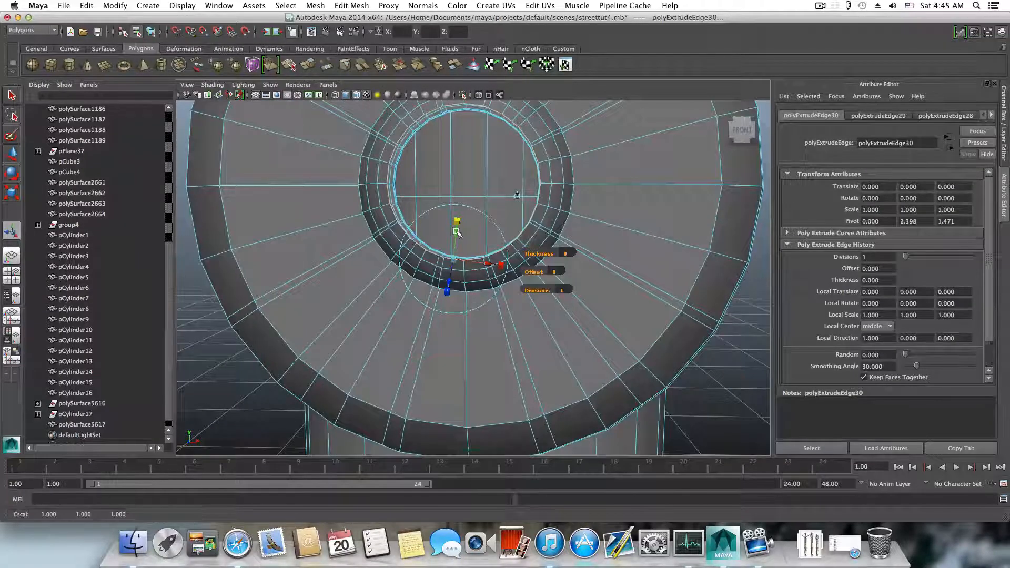
{"action": "left_click", "coordinate": [516, 196]}
{"action": "left_click", "coordinate": [463, 135]}
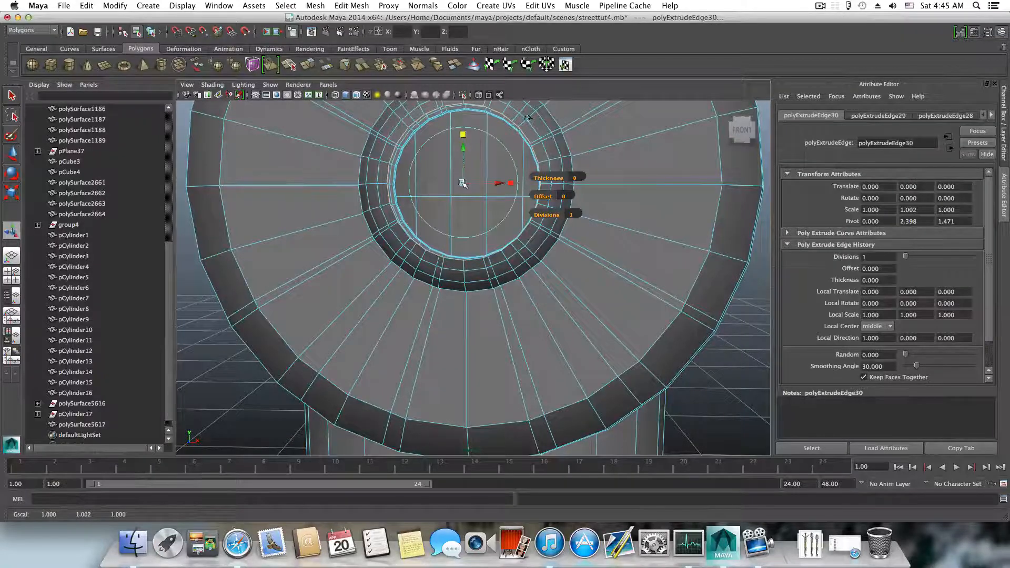
{"action": "left_click_drag", "start_coordinate": [462, 183], "coordinate": [322, 231]}
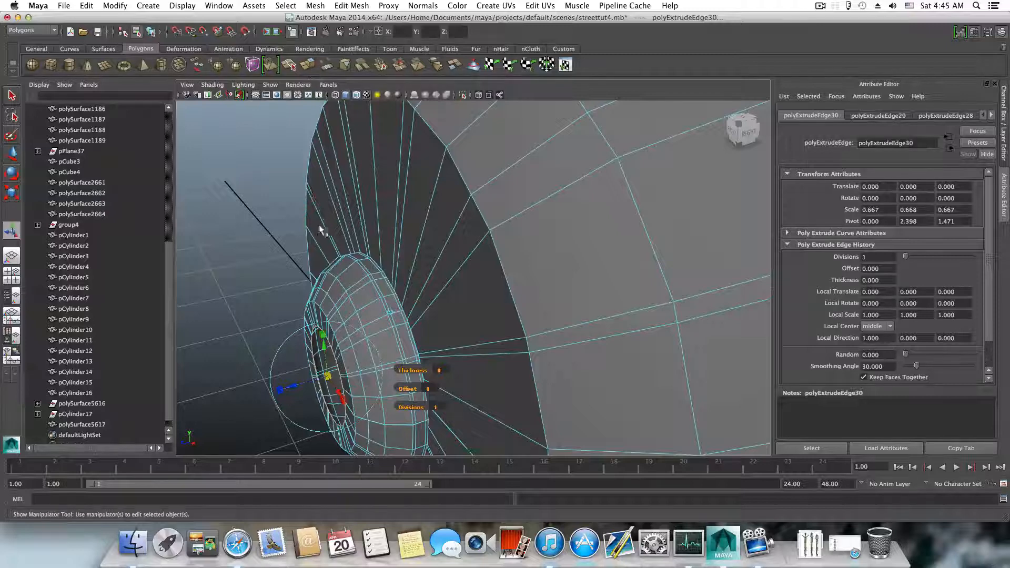
- Extrude the remaining hole's edge loop in place once more, scaling it uniformly to 0.933
{"action": "key", "text": "ctrl+e"}
{"action": "left_click_drag", "start_coordinate": [304, 271], "coordinate": [325, 249], "text": "alt"}
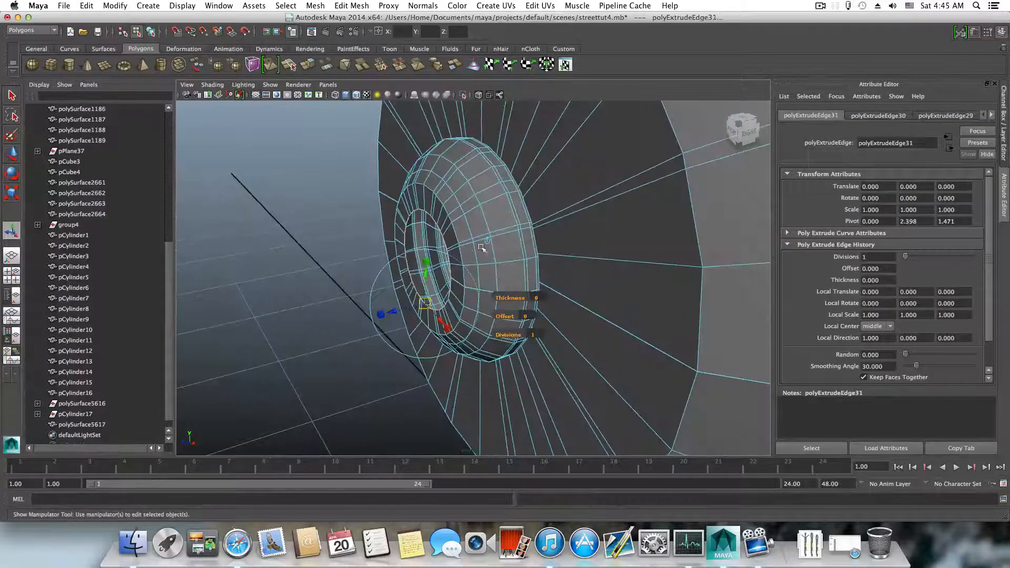
{"action": "left_click", "coordinate": [486, 241]}
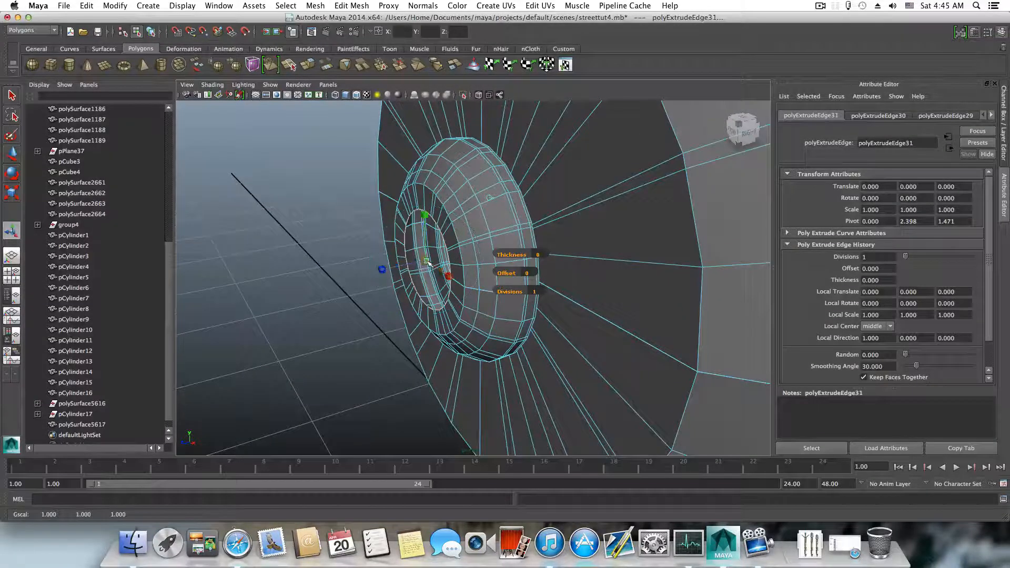
{"action": "left_click_drag", "start_coordinate": [428, 259], "coordinate": [426, 262]}
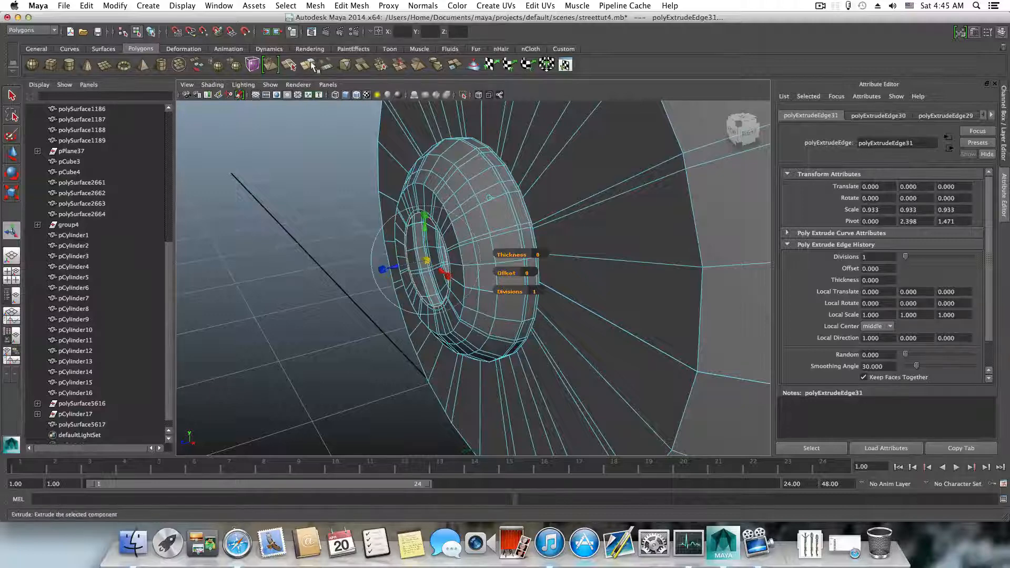
- Extrude the centre hole's edge loop 0.002 inward along its axis to start a recess
{"action": "key", "text": "ctrl+e"}
{"action": "scroll", "coordinate": [401, 287], "scroll_direction": "up", "scroll_amount": 5}
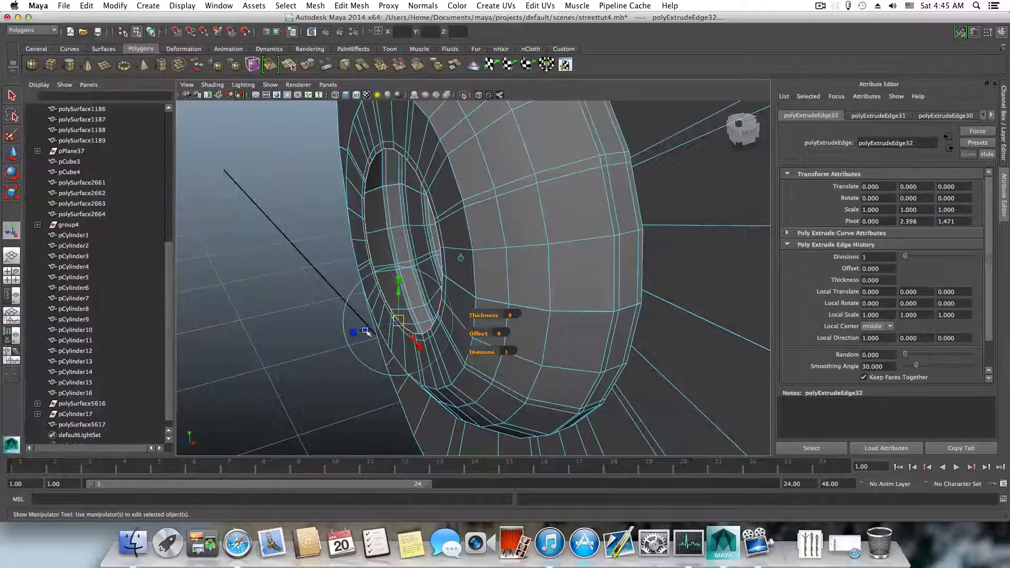
{"action": "left_click_drag", "start_coordinate": [366, 330], "coordinate": [368, 329]}
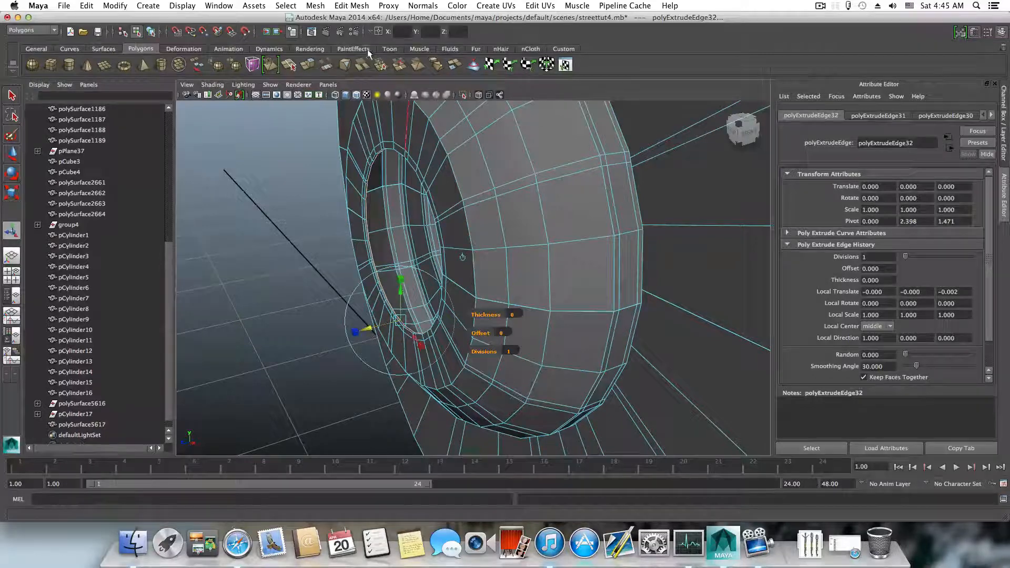
- Extrude the recess's edge loop deeper into the outlet along the Z axis twice, by 0.004 and by another 0.002
{"action": "left_click", "coordinate": [308, 65]}
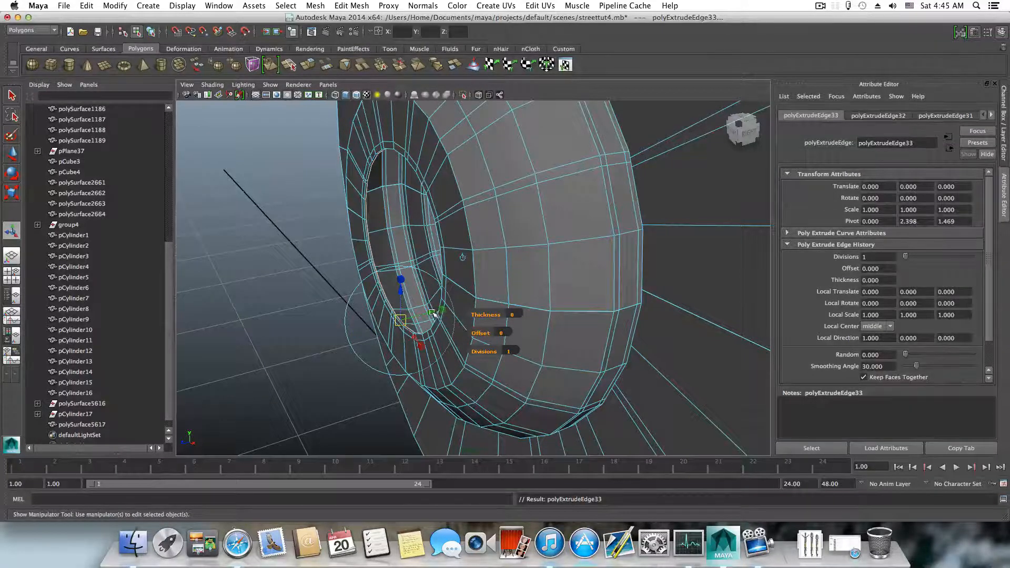
{"action": "left_click", "coordinate": [461, 258]}
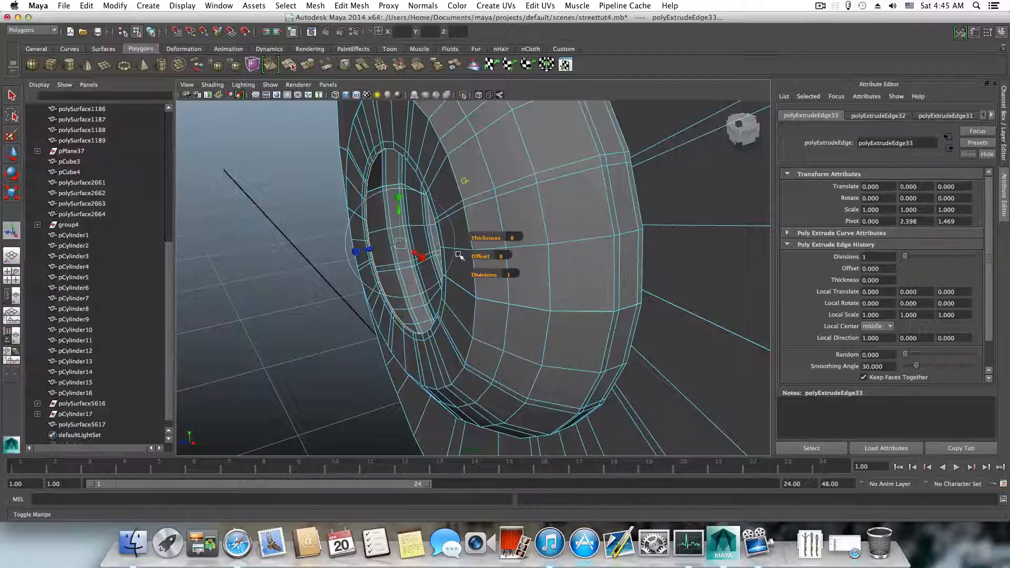
{"action": "left_click_drag", "start_coordinate": [372, 251], "coordinate": [377, 252]}
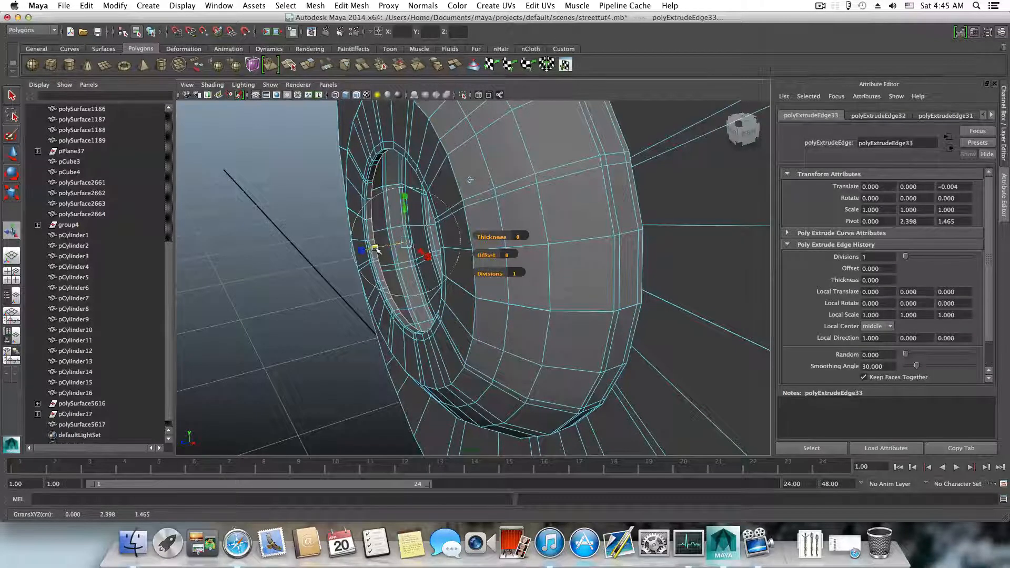
{"action": "left_click", "coordinate": [308, 65]}
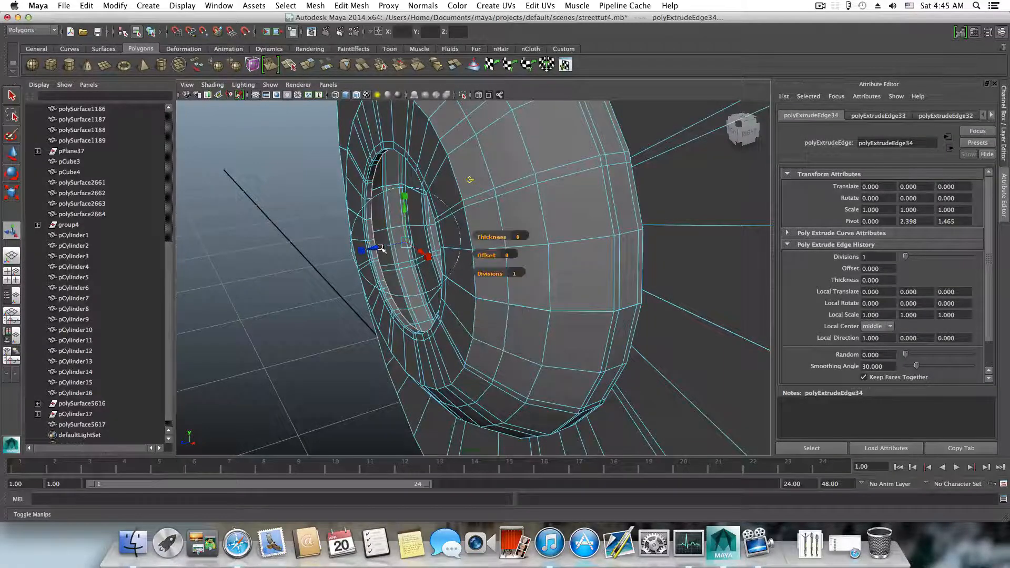
{"action": "left_click_drag", "start_coordinate": [373, 249], "coordinate": [376, 249]}
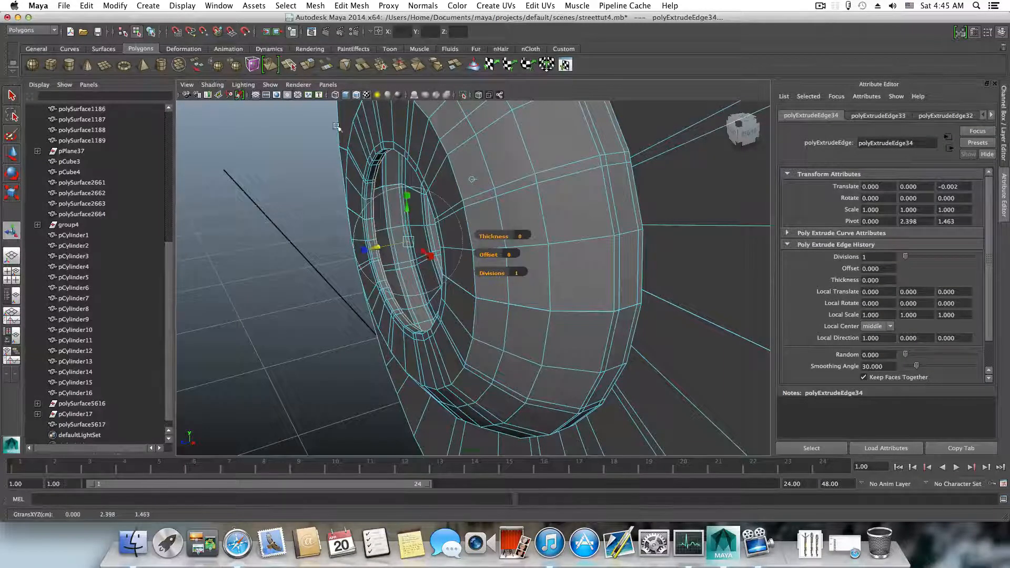
- Extrude the recess's deepest edge loop in place and scale it uniformly to 0.982
{"action": "left_click", "coordinate": [311, 65]}
{"action": "left_click", "coordinate": [435, 279]}
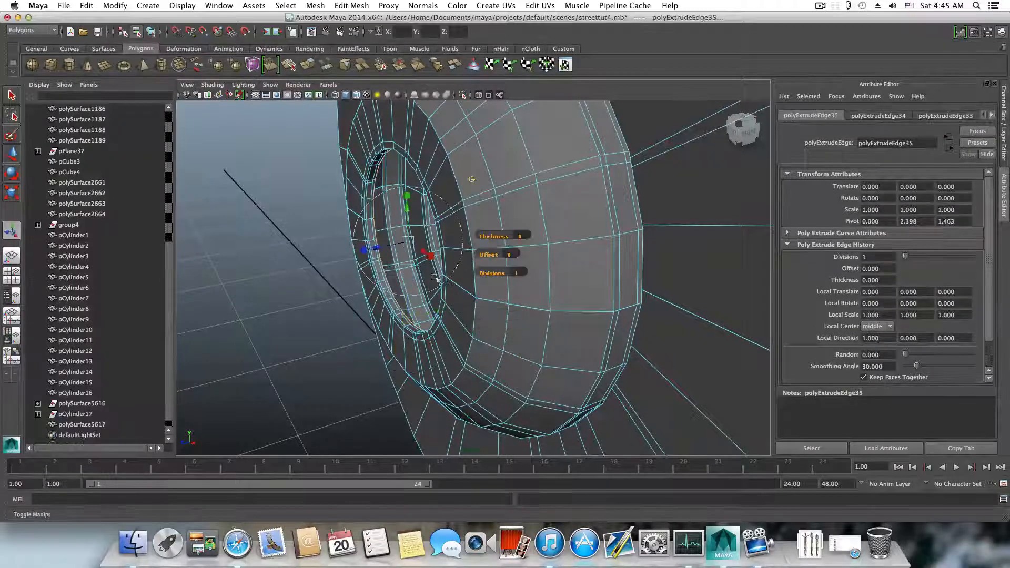
{"action": "left_click_drag", "start_coordinate": [409, 243], "coordinate": [410, 242]}
{"action": "scroll", "coordinate": [408, 215], "scroll_direction": "up", "scroll_amount": 10}
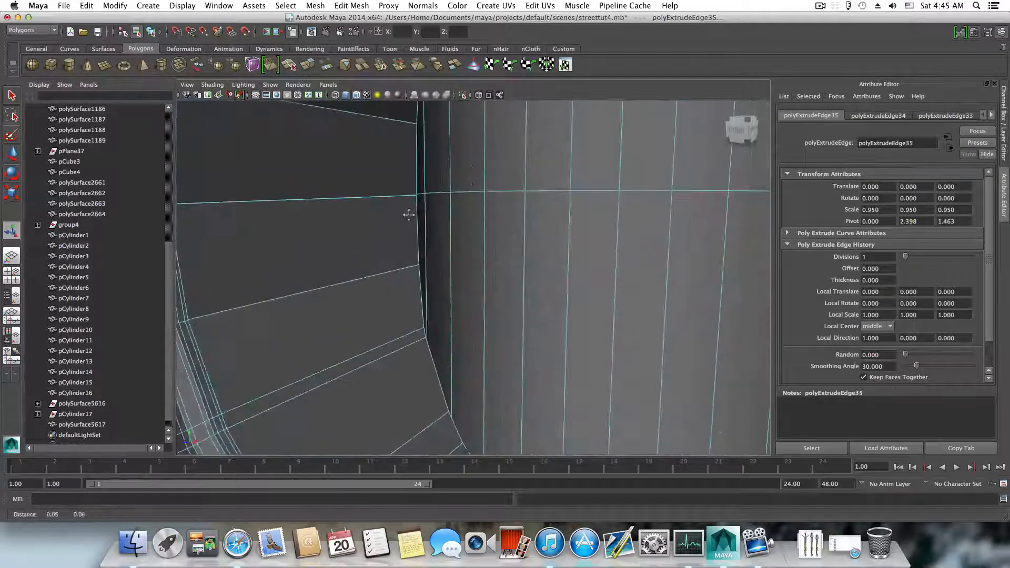
{"action": "scroll", "coordinate": [409, 216], "scroll_direction": "down", "scroll_amount": 10}
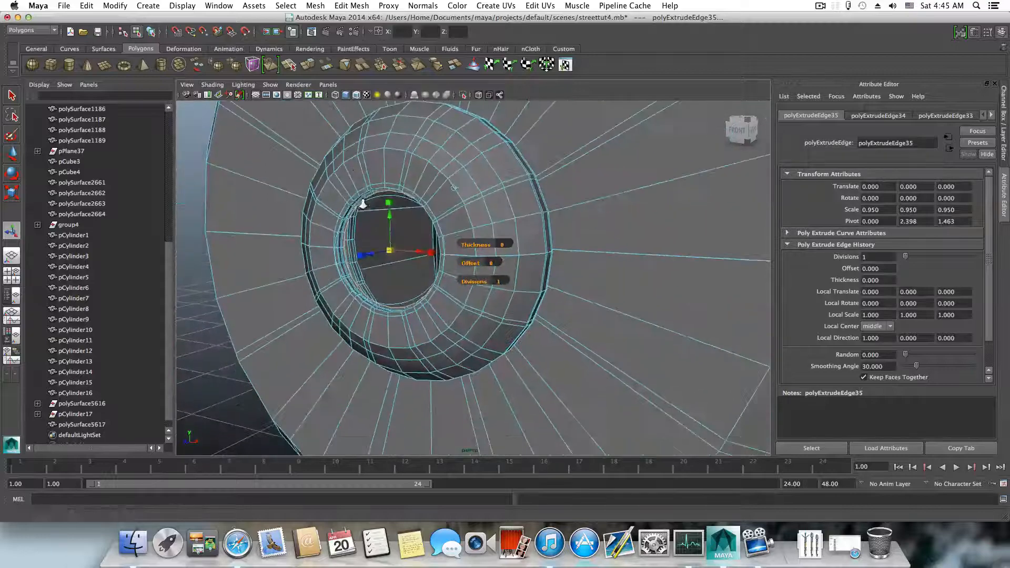
{"action": "left_click_drag", "start_coordinate": [376, 206], "coordinate": [355, 178], "text": "alt"}
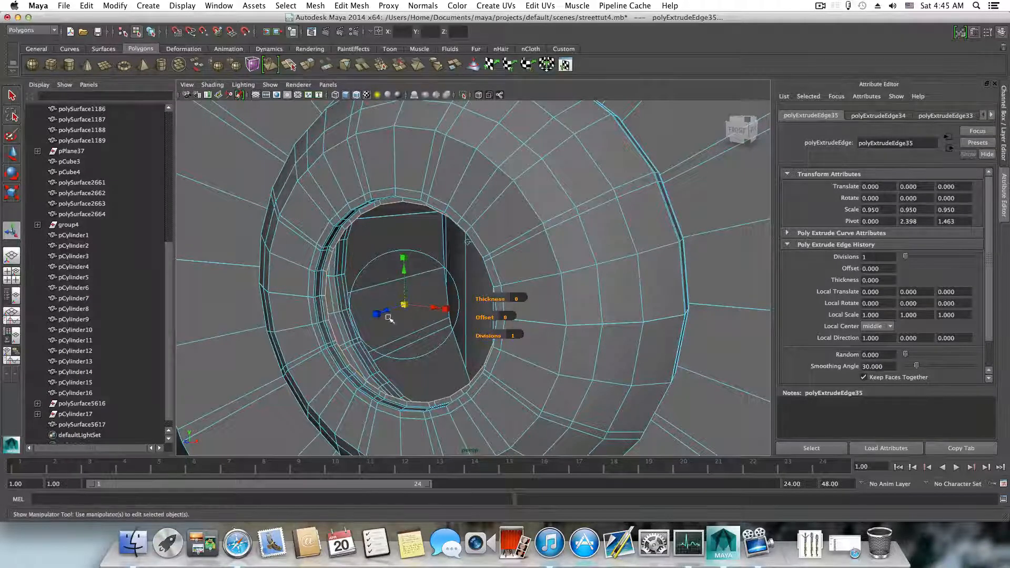
{"action": "left_click_drag", "start_coordinate": [406, 306], "coordinate": [407, 305]}
{"action": "left_click", "coordinate": [407, 306]}
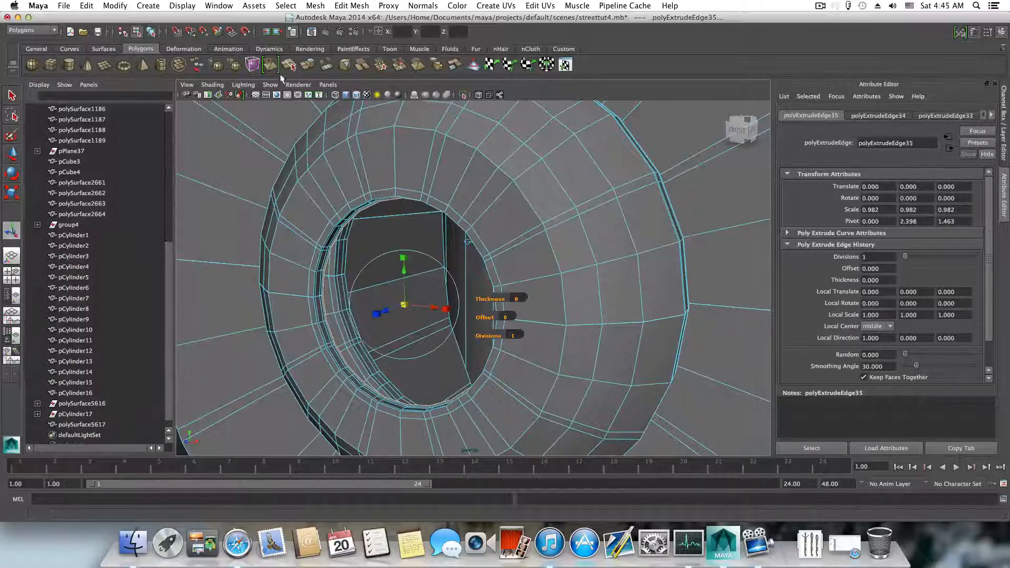
- Extrude the recessed inner edge loop in place two more times, scaling each new loop uniformly to 0.983
{"action": "left_click", "coordinate": [308, 64]}
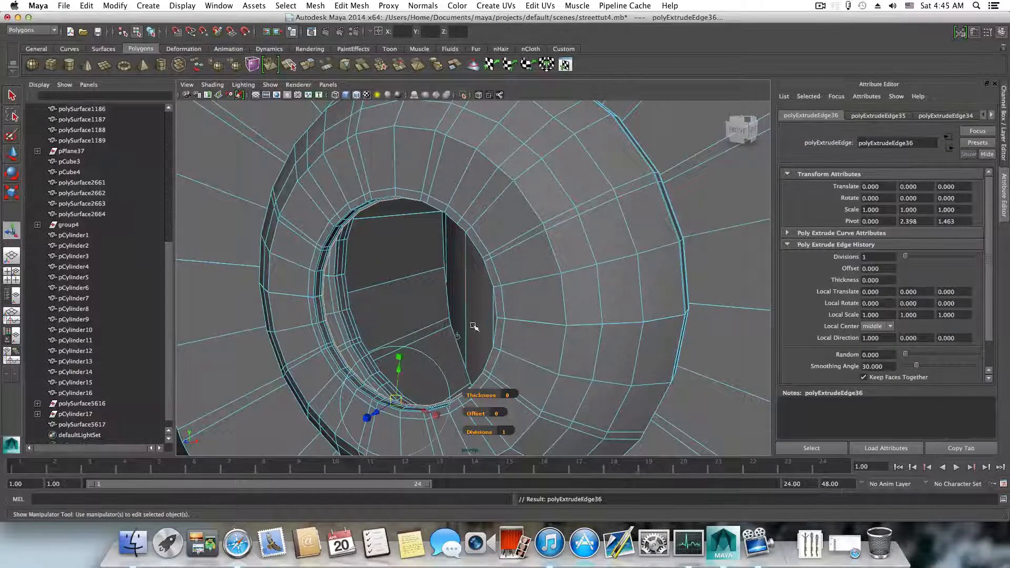
{"action": "left_click", "coordinate": [459, 335]}
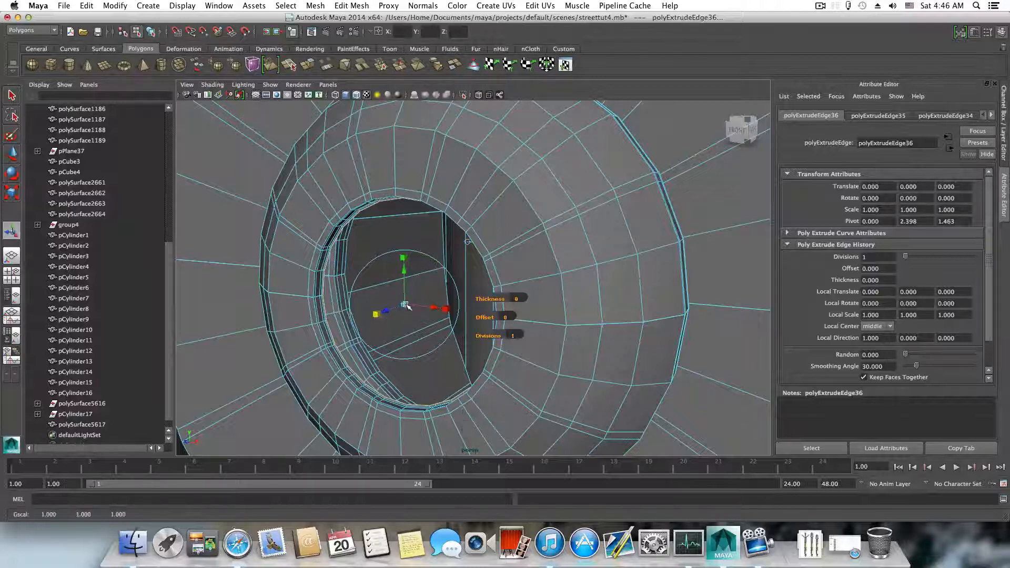
{"action": "left_click_drag", "start_coordinate": [404, 306], "coordinate": [405, 305]}
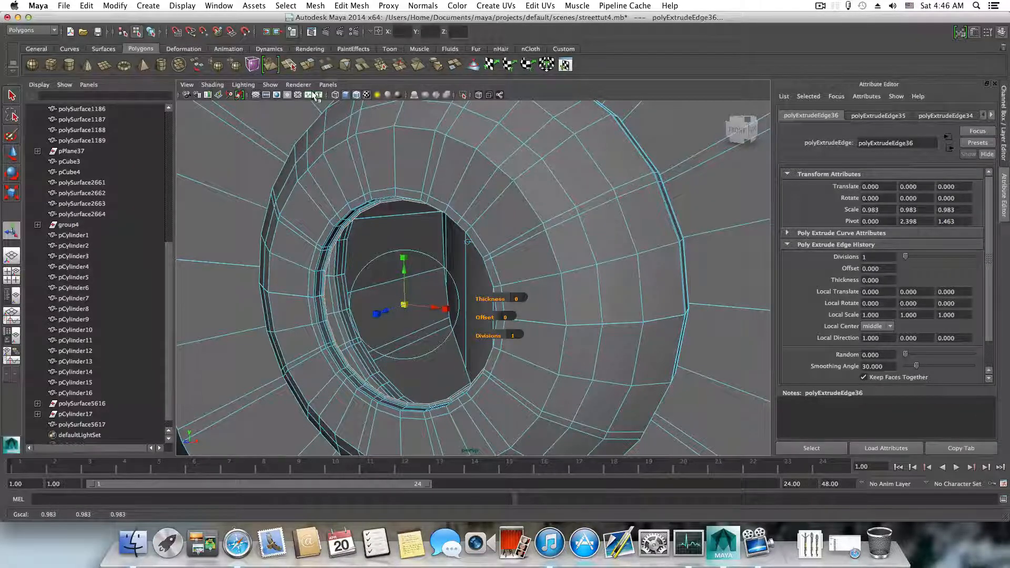
{"action": "left_click", "coordinate": [308, 64]}
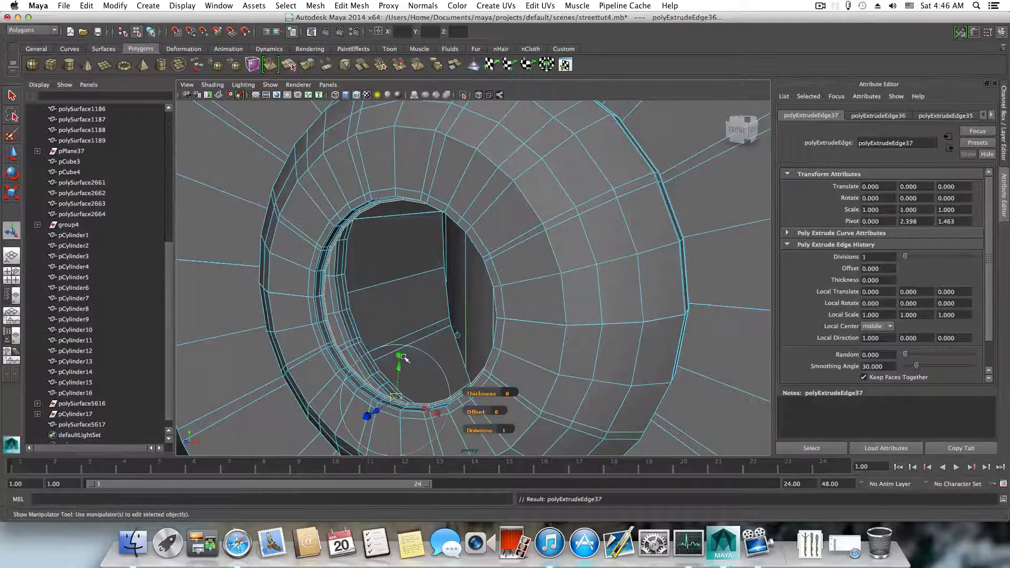
{"action": "left_click", "coordinate": [458, 335]}
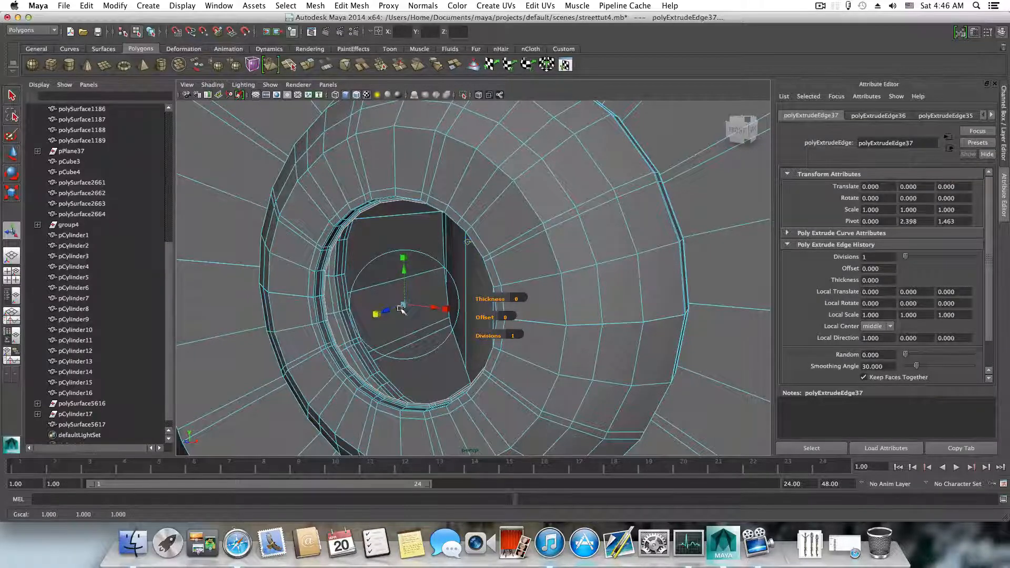
{"action": "left_click_drag", "start_coordinate": [401, 307], "coordinate": [404, 307]}
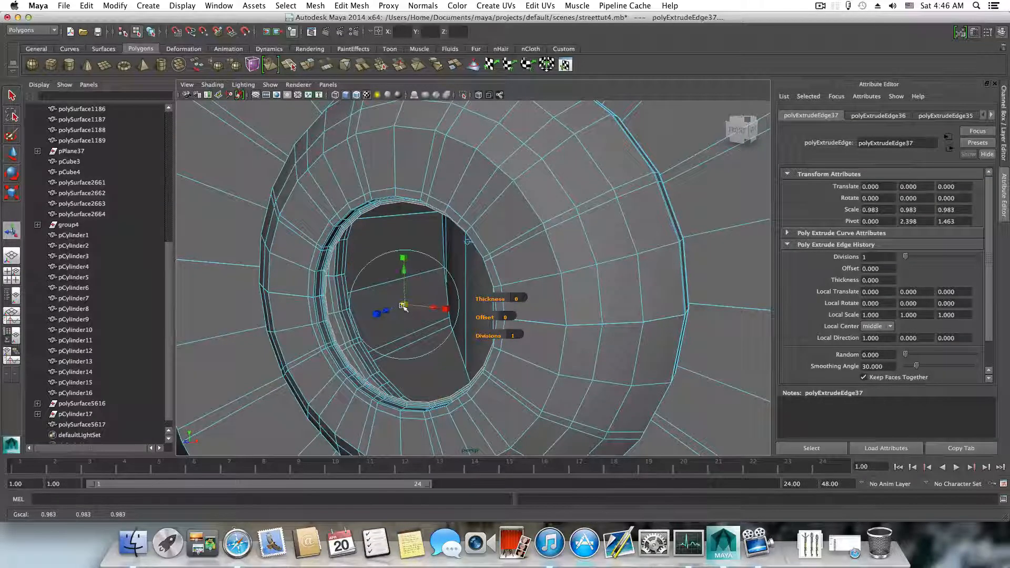
- Extrude the innermost edge loop 0.007 back outward along the Z axis to raise a wall inside the recess
{"action": "left_click", "coordinate": [308, 64]}
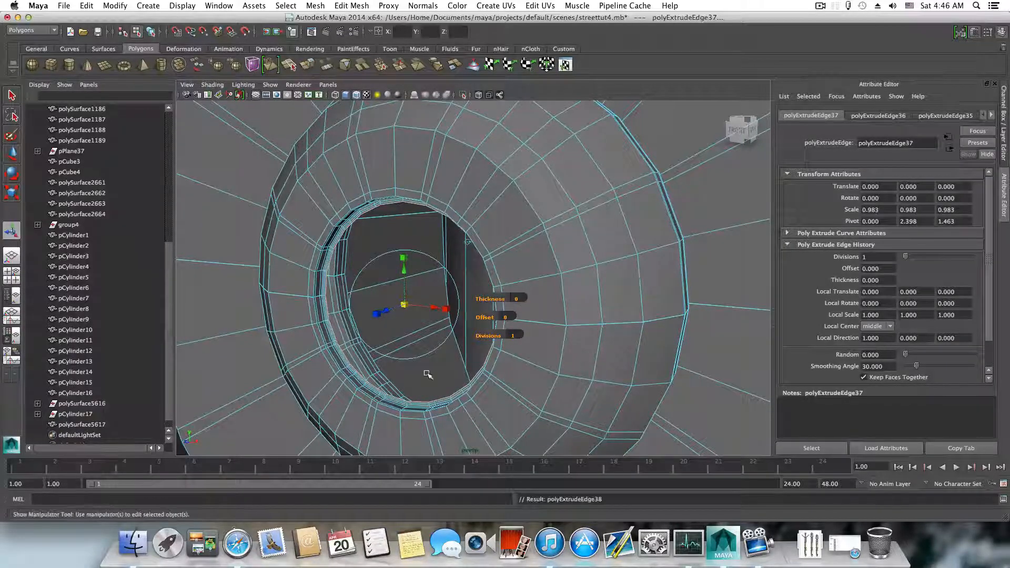
{"action": "left_click", "coordinate": [458, 335]}
{"action": "left_click_drag", "start_coordinate": [457, 335], "coordinate": [339, 323], "text": "alt"}
{"action": "left_click_drag", "start_coordinate": [391, 343], "coordinate": [338, 336], "text": "alt"}
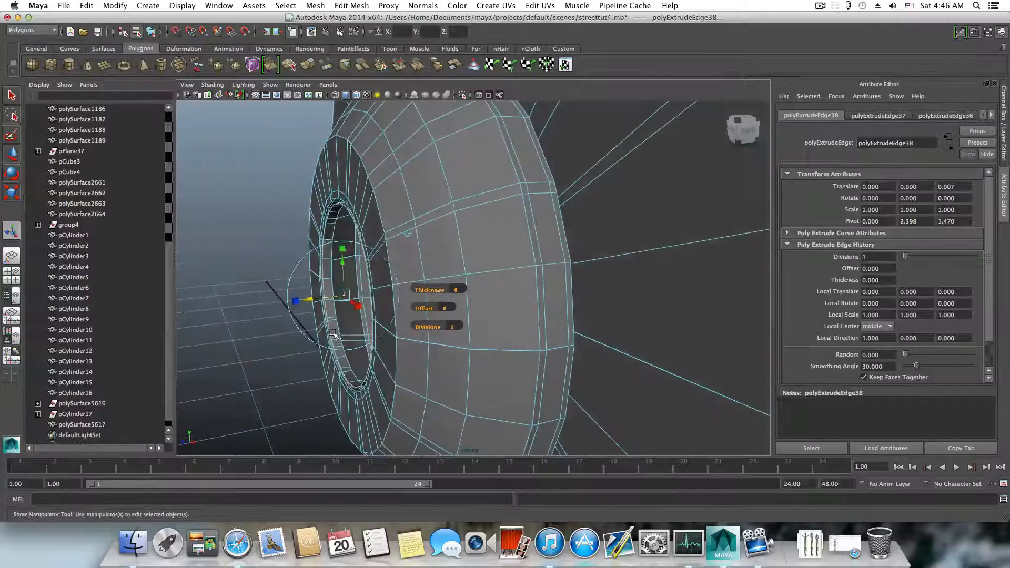
{"action": "left_click_drag", "start_coordinate": [307, 302], "coordinate": [305, 299]}
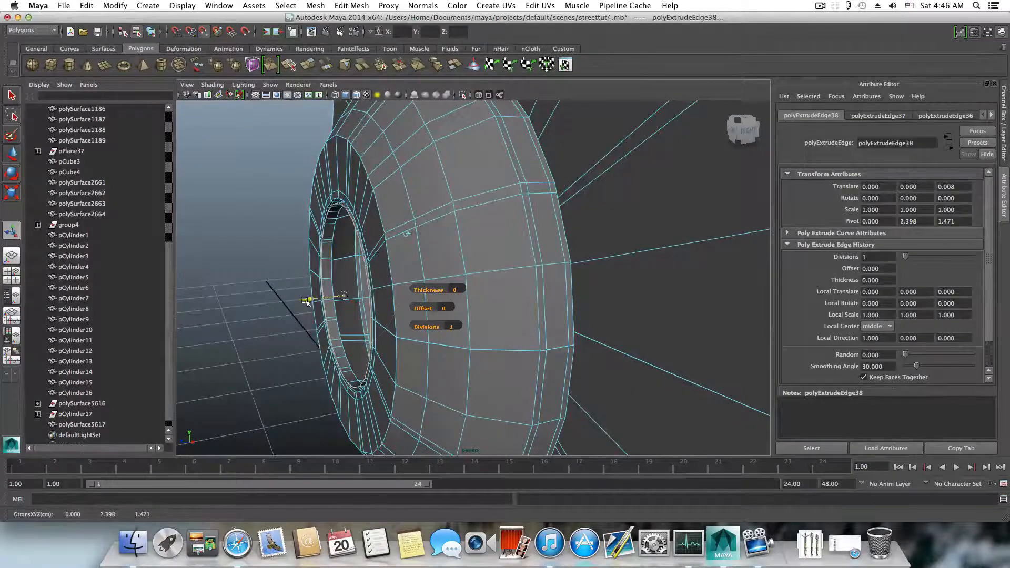
{"action": "left_click_drag", "start_coordinate": [341, 182], "coordinate": [519, 241], "text": "alt"}
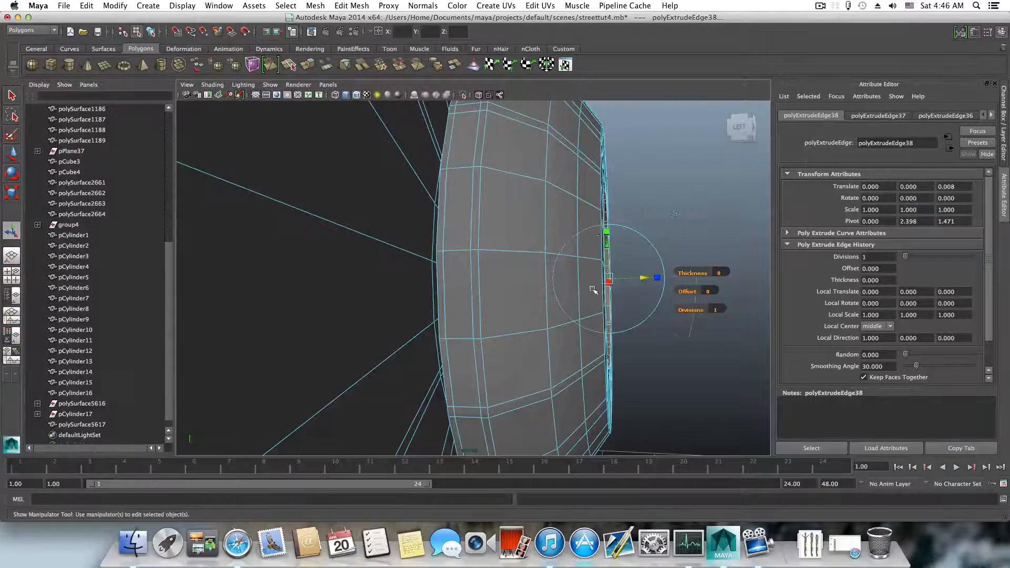
{"action": "left_click_drag", "start_coordinate": [593, 289], "coordinate": [388, 309], "text": "alt"}
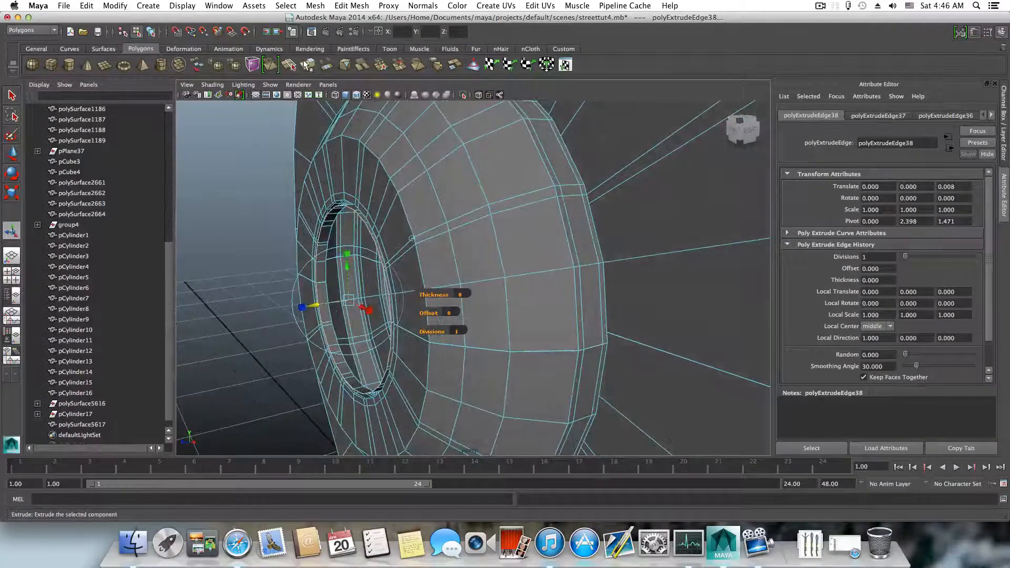
{"action": "left_click_drag", "start_coordinate": [313, 305], "coordinate": [315, 306]}
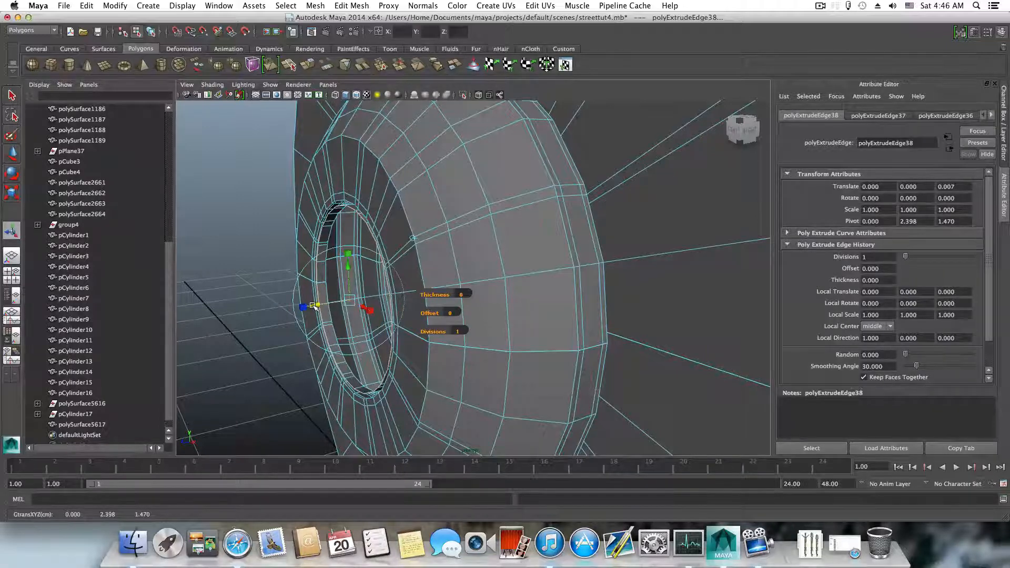
- Extrude the raised wall's front edge loop another 0.001 outward along the Z axis
{"action": "left_click", "coordinate": [311, 65]}
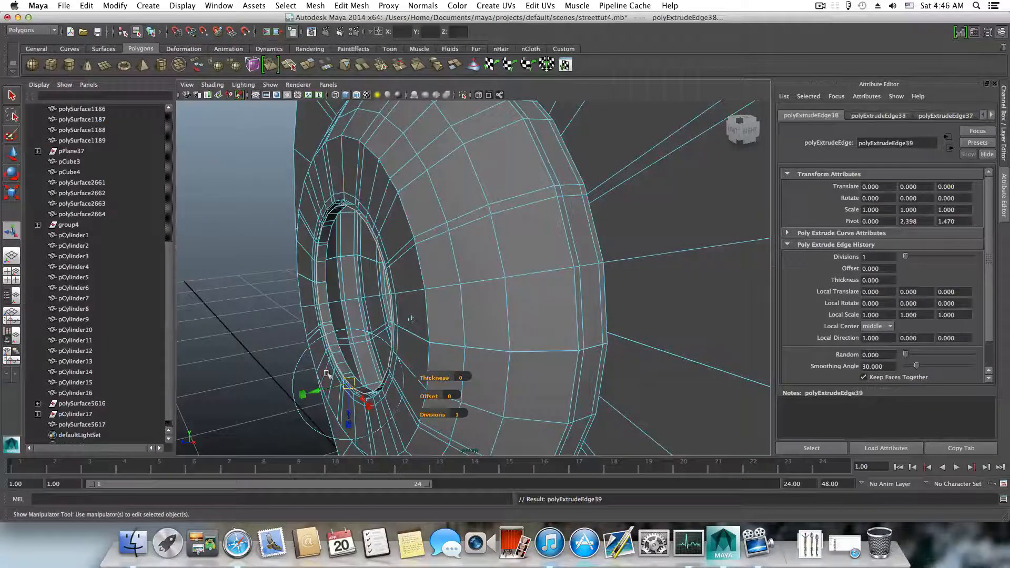
{"action": "left_click", "coordinate": [413, 320]}
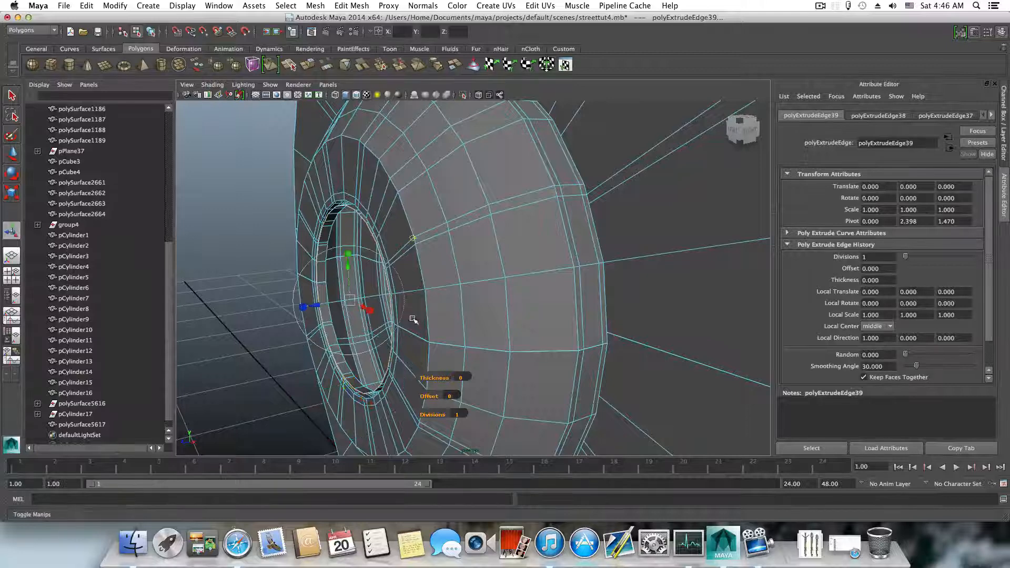
{"action": "left_click_drag", "start_coordinate": [315, 306], "coordinate": [313, 332]}
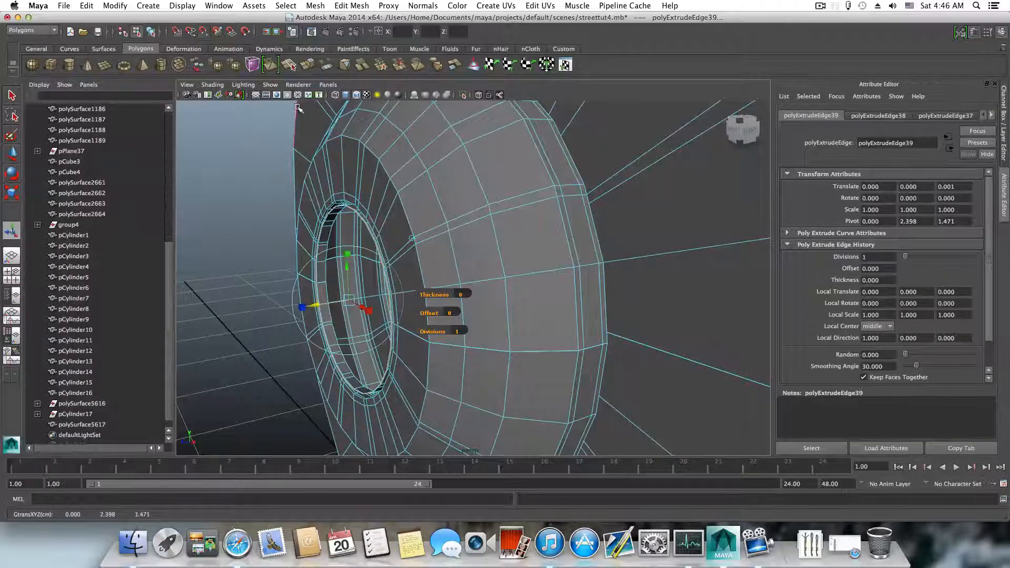
- Extrude the raised wall's front edge loop and scale it to 0.967 in X and Y and 0.990 in Z
{"action": "left_click", "coordinate": [312, 65]}
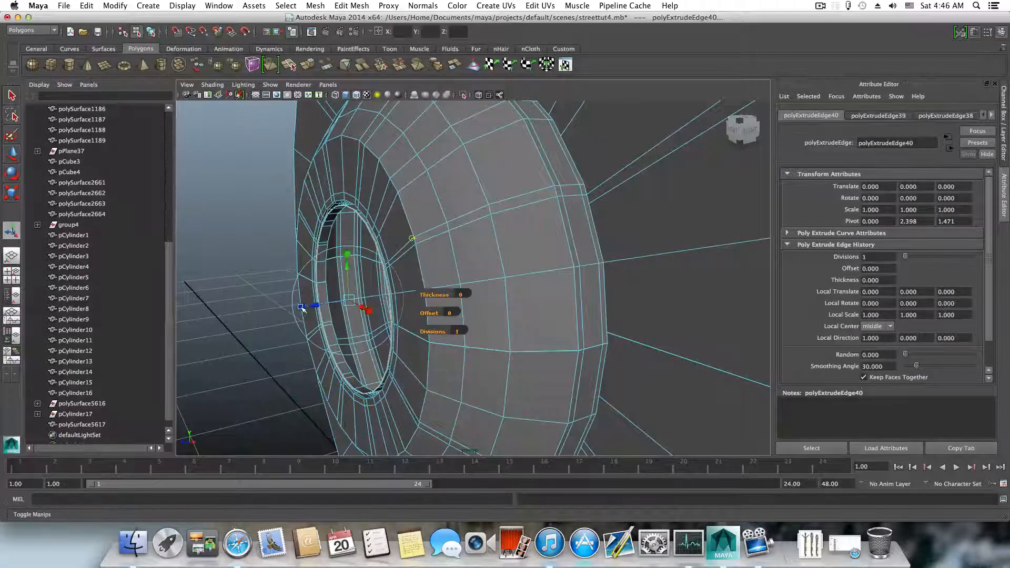
{"action": "left_click_drag", "start_coordinate": [301, 307], "coordinate": [372, 302]}
{"action": "left_click", "coordinate": [348, 301]}
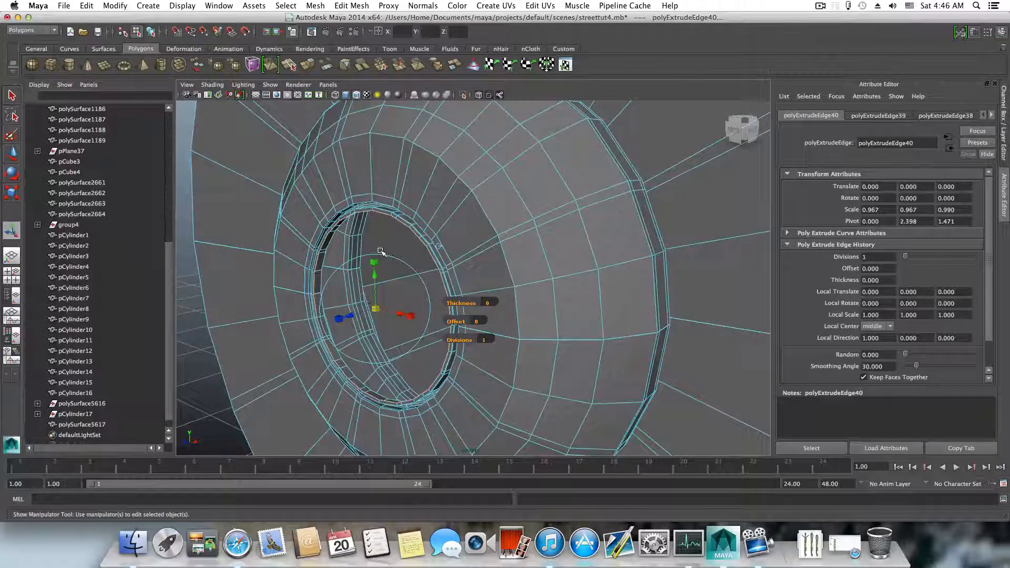
- Close the remaining opening at the centre of the outlet cap with Fill Hole
{"action": "left_click_drag", "start_coordinate": [383, 248], "coordinate": [394, 251], "text": "alt"}
{"action": "right_click_drag", "start_coordinate": [395, 250], "coordinate": [360, 234], "text": "alt"}
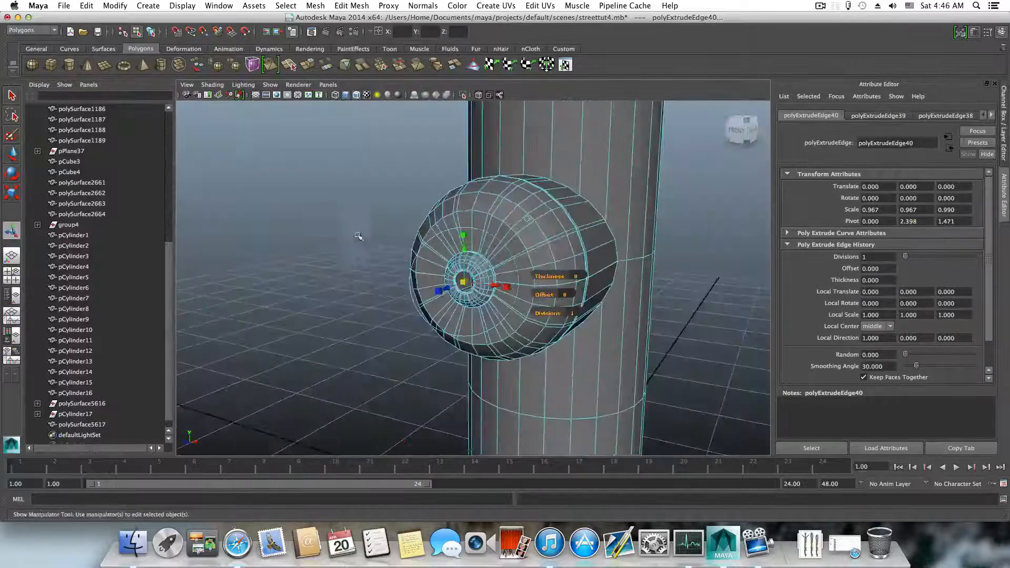
{"action": "left_click_drag", "start_coordinate": [499, 256], "coordinate": [529, 258], "text": "alt"}
{"action": "left_click", "coordinate": [315, 5]}
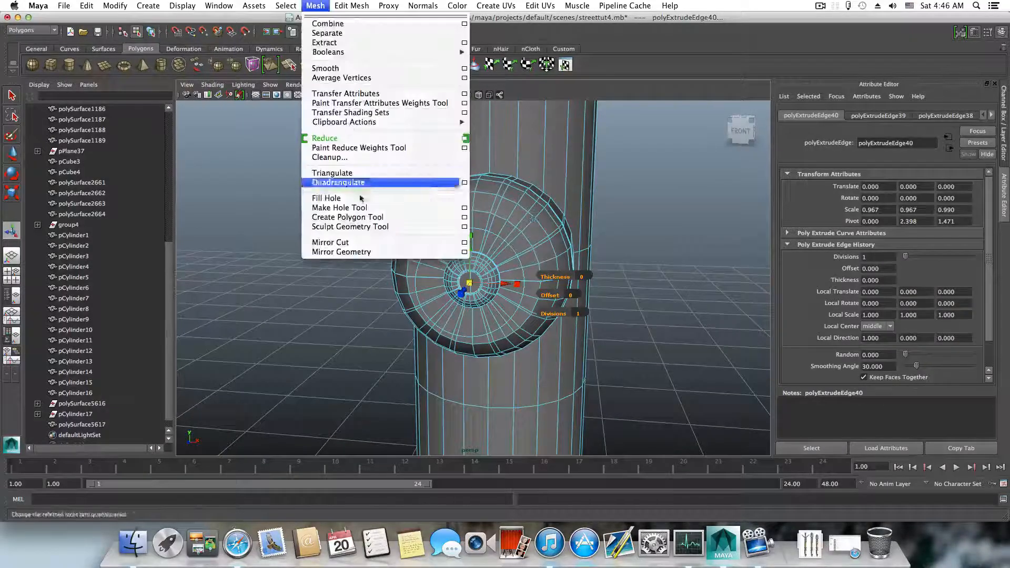
{"action": "left_click", "coordinate": [336, 199]}
{"action": "scroll", "coordinate": [470, 291], "scroll_direction": "up", "scroll_amount": 10}
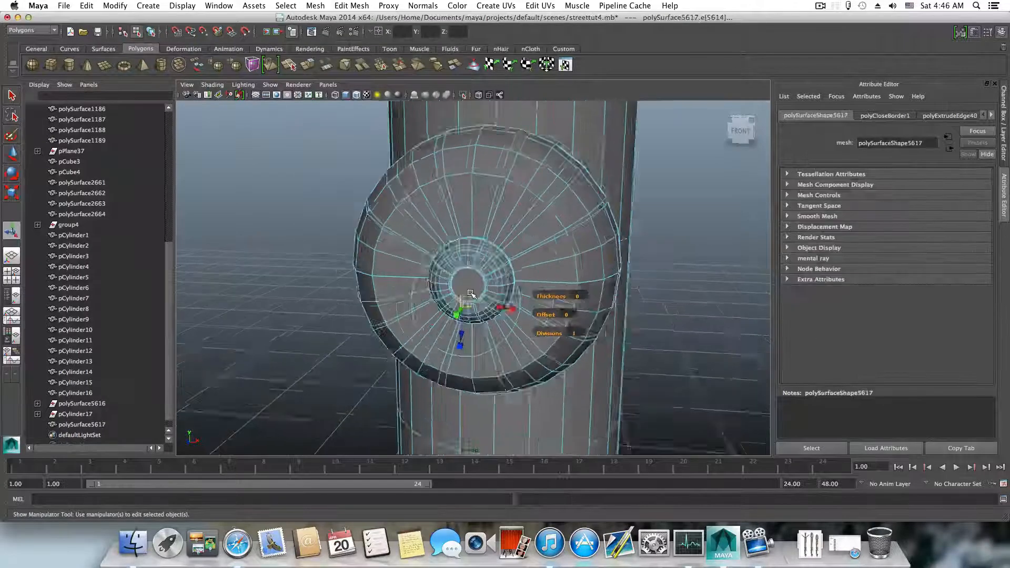
{"action": "scroll", "coordinate": [469, 293], "scroll_direction": "down", "scroll_amount": 6}
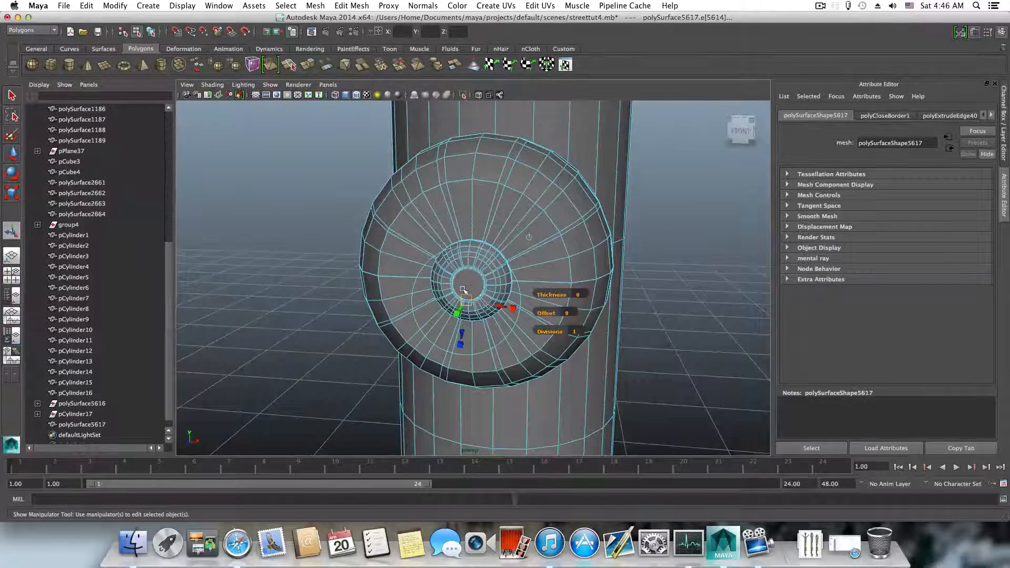
- Return to object mode, frame the hydrant and examine the side outlet's shape from several angles
{"action": "scroll", "coordinate": [464, 290], "scroll_direction": "up", "scroll_amount": 2}
{"action": "left_click_drag", "start_coordinate": [321, 264], "coordinate": [549, 220], "text": "alt"}
{"action": "left_click", "coordinate": [549, 220]}
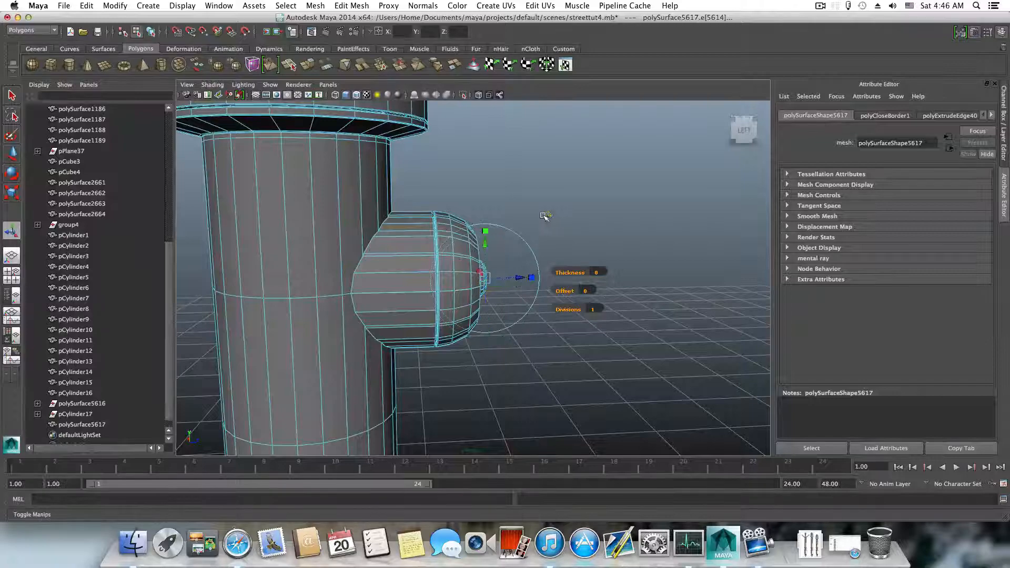
{"action": "key", "text": "F8"}
{"action": "key", "text": "f"}
{"action": "left_click_drag", "start_coordinate": [510, 263], "coordinate": [456, 286], "text": "alt"}
{"action": "mouse_move", "coordinate": [456, 287]}
{"action": "middle_mouse_down", "text": "alt"}
{"action": "mouse_move", "coordinate": [436, 267]}
{"action": "mouse_move", "coordinate": [453, 298]}
{"action": "middle_mouse_up", "text": "alt"}
{"action": "scroll", "coordinate": [437, 268], "scroll_direction": "up", "scroll_amount": 3}
{"action": "scroll", "coordinate": [453, 297], "scroll_direction": "down", "scroll_amount": 2}
{"action": "left_click_drag", "start_coordinate": [454, 298], "coordinate": [420, 272], "text": "alt"}
{"action": "scroll", "coordinate": [471, 268], "scroll_direction": "up", "scroll_amount": 4}
{"action": "scroll", "coordinate": [434, 274], "scroll_direction": "up", "scroll_amount": 3}
{"action": "scroll", "coordinate": [421, 271], "scroll_direction": "down", "scroll_amount": 5}
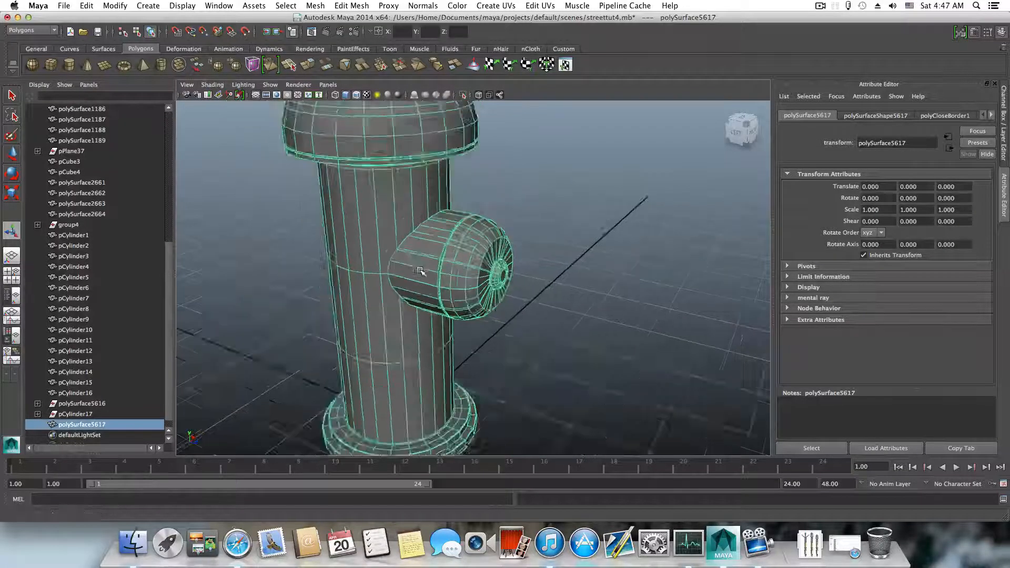
- Preview the hydrant as a smoothed mesh, examine the side outlet's rim and base, and return to the unsmoothed display
{"action": "scroll", "coordinate": [467, 306], "scroll_direction": "up", "scroll_amount": 5}
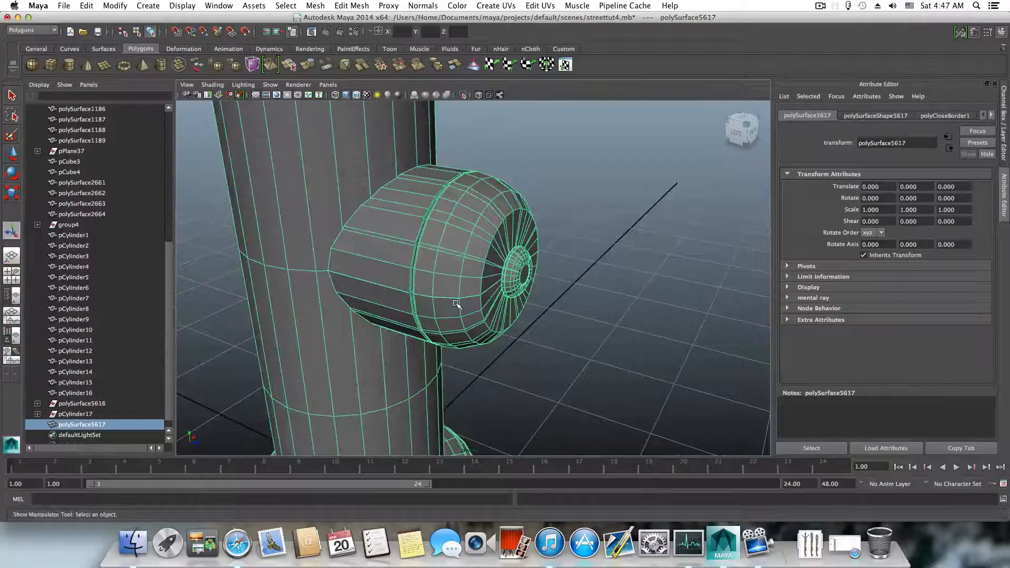
{"action": "key", "text": "3"}
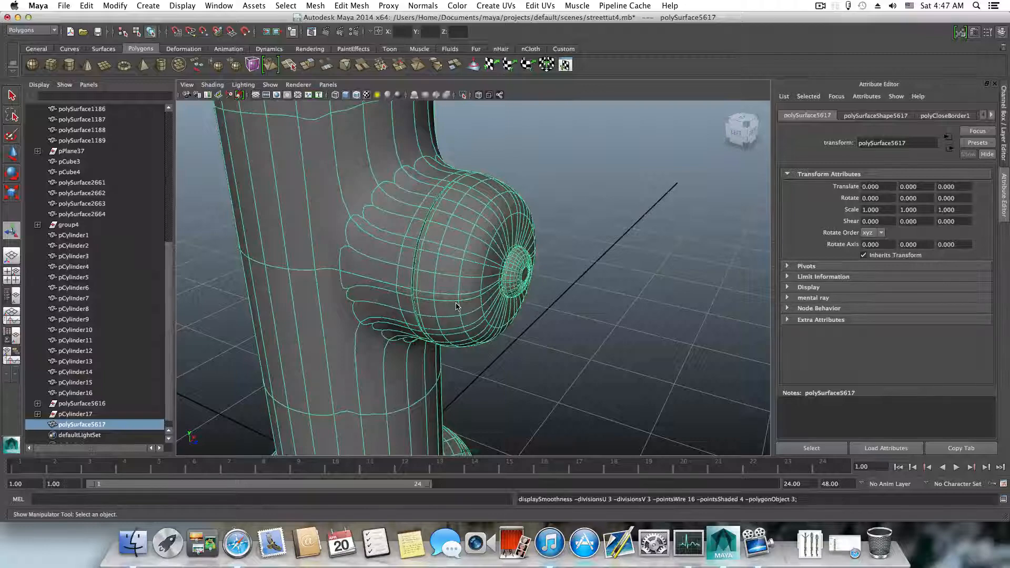
{"action": "left_click_drag", "start_coordinate": [457, 306], "coordinate": [463, 236], "text": "alt"}
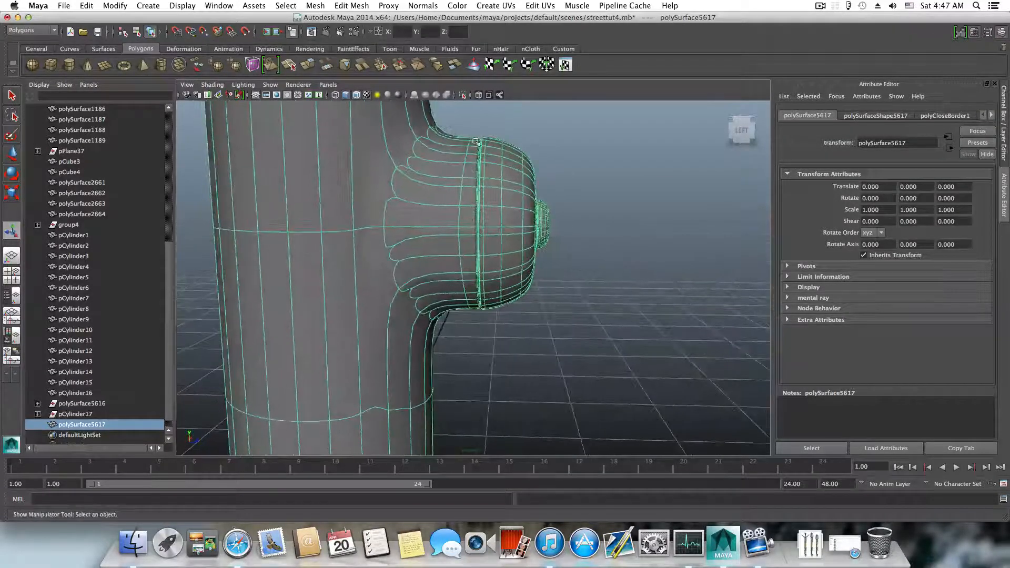
{"action": "scroll", "coordinate": [468, 292], "scroll_direction": "up", "scroll_amount": 6}
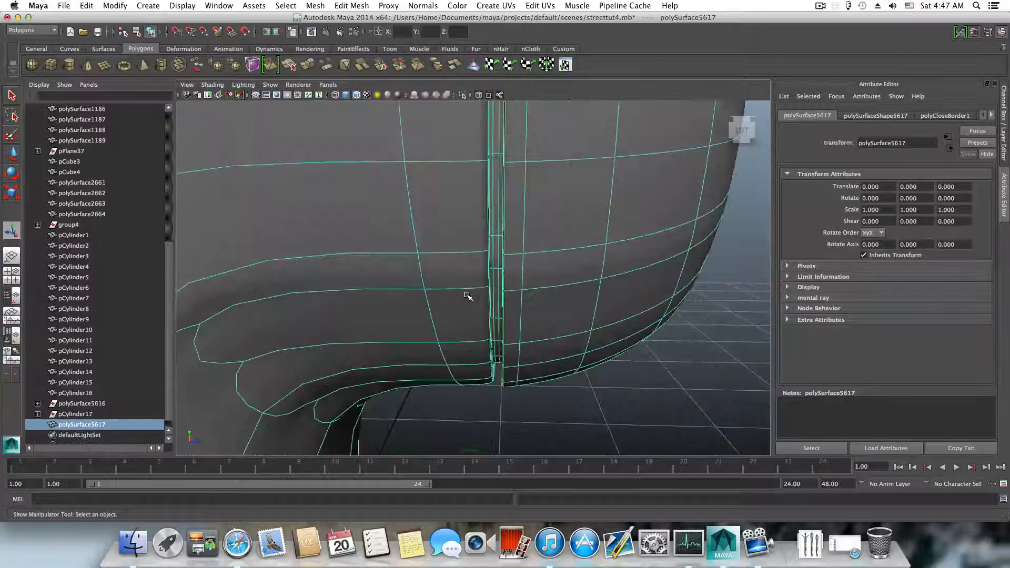
{"action": "scroll", "coordinate": [467, 294], "scroll_direction": "down", "scroll_amount": 6}
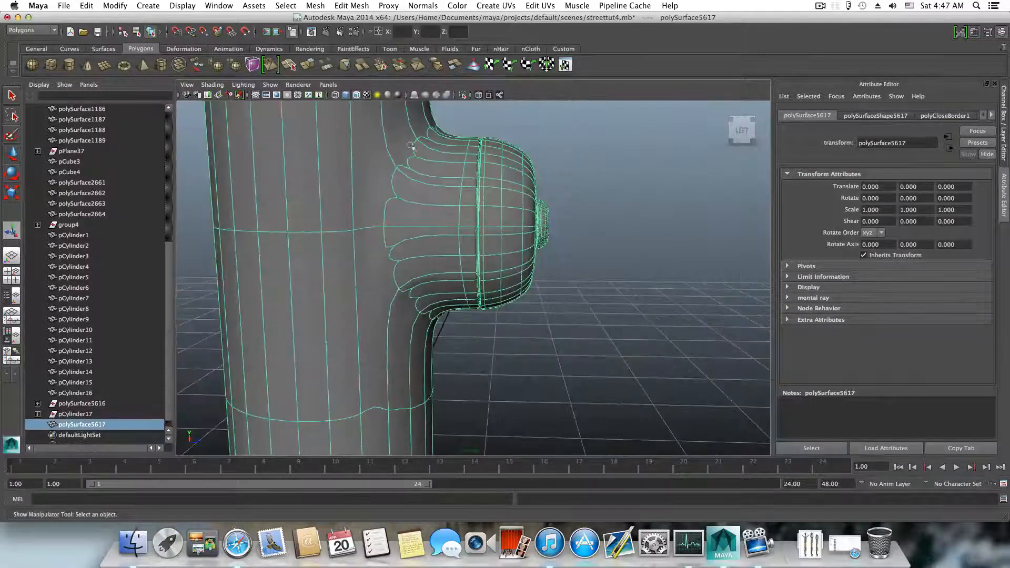
{"action": "key", "text": "1"}
{"action": "left_click_drag", "start_coordinate": [405, 146], "coordinate": [299, 176], "text": "alt"}
{"action": "middle_click_drag", "start_coordinate": [526, 195], "coordinate": [559, 250], "text": "alt"}
{"action": "left_click_drag", "start_coordinate": [558, 250], "coordinate": [483, 236], "text": "alt"}
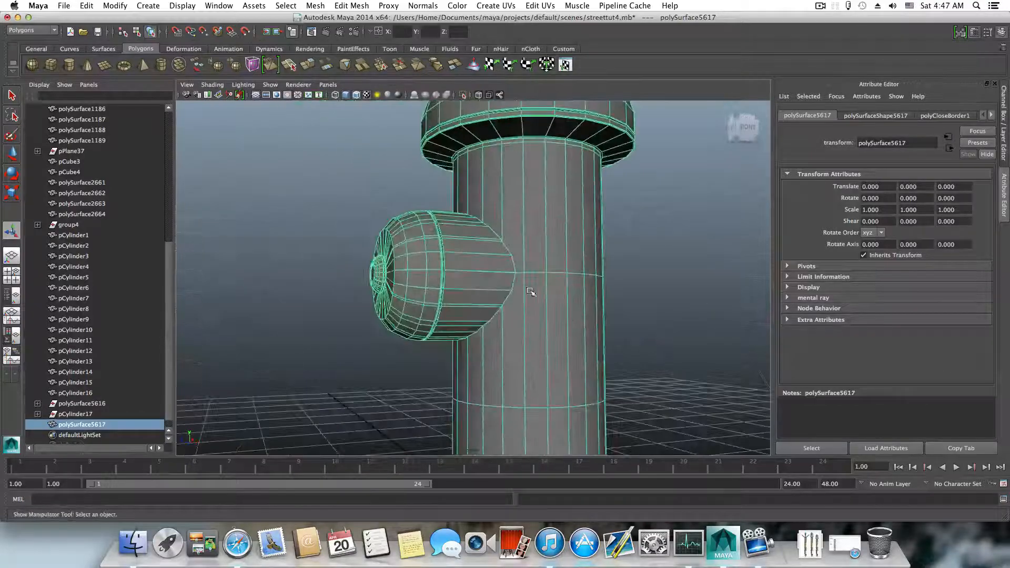
{"action": "left_click_drag", "start_coordinate": [530, 292], "coordinate": [518, 287], "text": "alt"}
{"action": "right_click_drag", "start_coordinate": [522, 283], "coordinate": [477, 297], "text": "shift"}
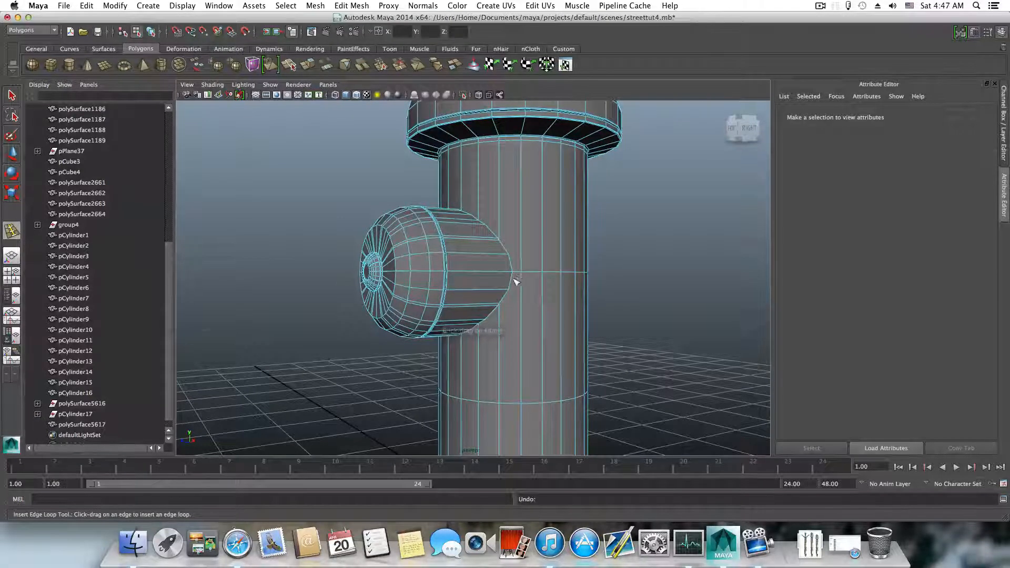
{"action": "left_click_drag", "start_coordinate": [516, 272], "coordinate": [561, 294], "text": "alt"}
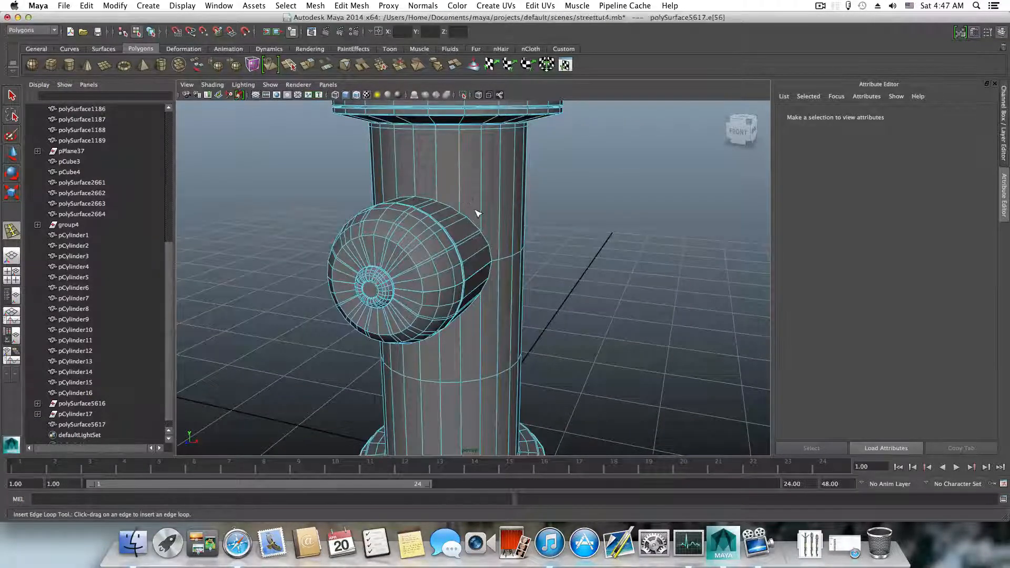
{"action": "key", "text": "z"}
{"action": "key", "text": "z"}
- Insert two closely spaced edge loops around the base of the side outlet, near its joint with the hydrant body
{"action": "key", "text": "F8"}
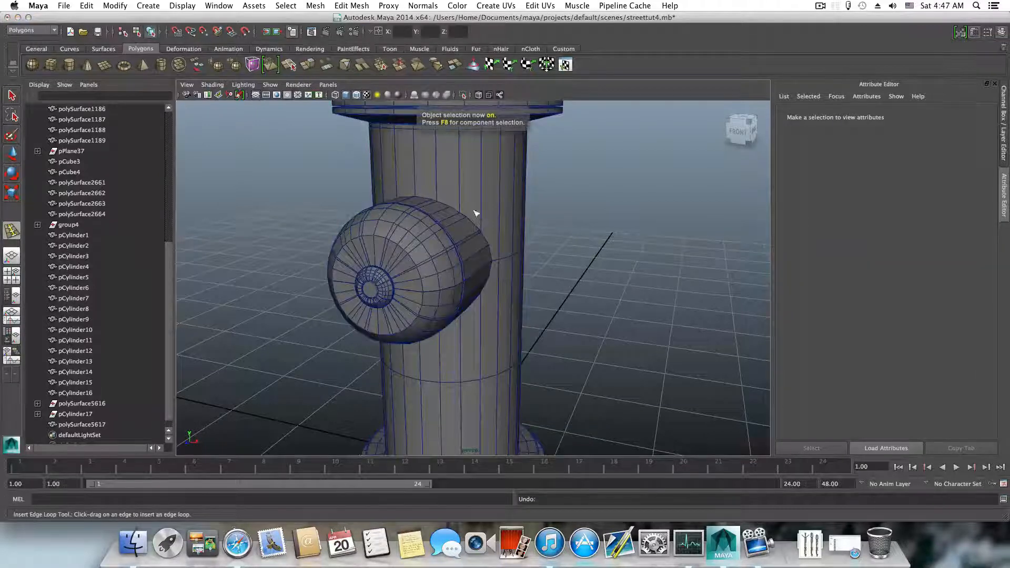
{"action": "key", "text": "q"}
{"action": "left_click", "coordinate": [444, 184]}
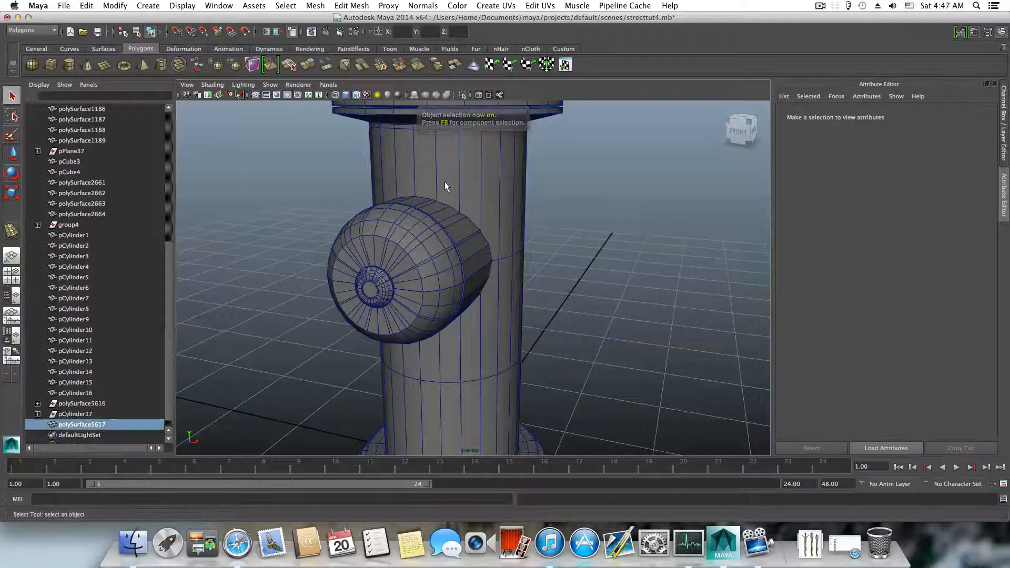
{"action": "key", "text": "F10"}
{"action": "right_click_drag", "start_coordinate": [475, 202], "coordinate": [445, 218], "text": "shift"}
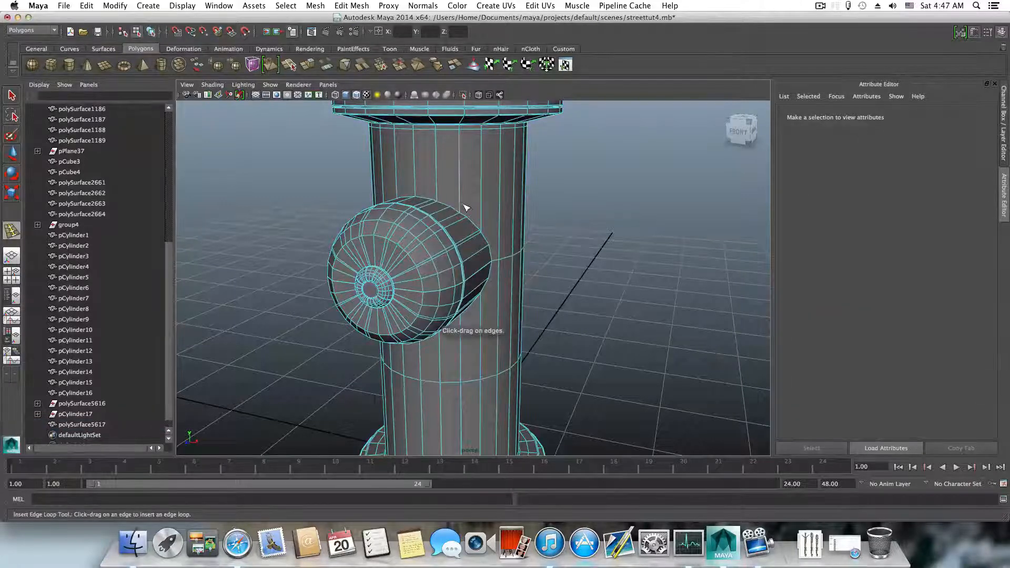
{"action": "key", "text": "z"}
{"action": "left_click_drag", "start_coordinate": [473, 253], "coordinate": [420, 260], "text": "alt"}
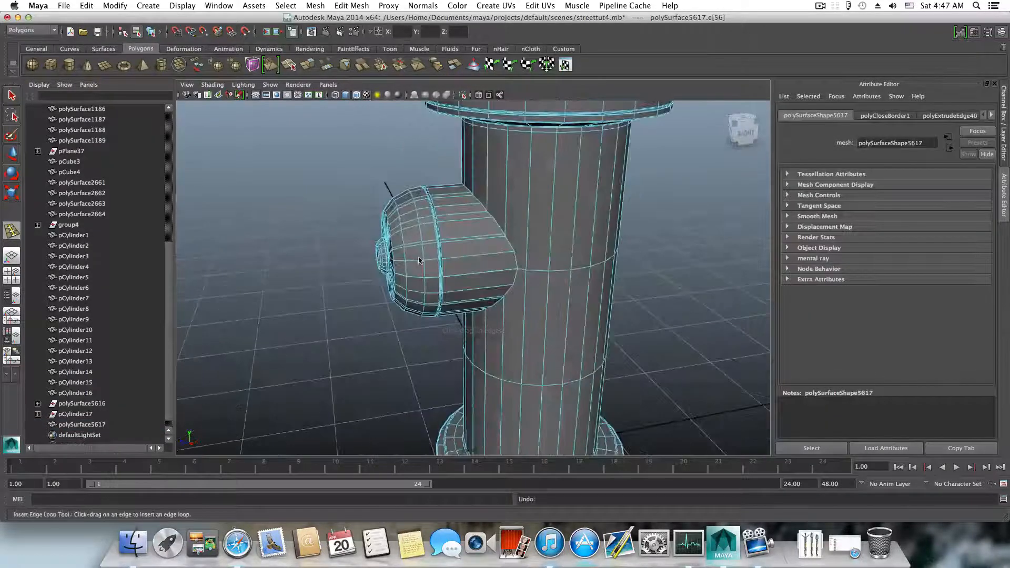
{"action": "right_click_drag", "start_coordinate": [493, 231], "coordinate": [510, 275], "text": "alt"}
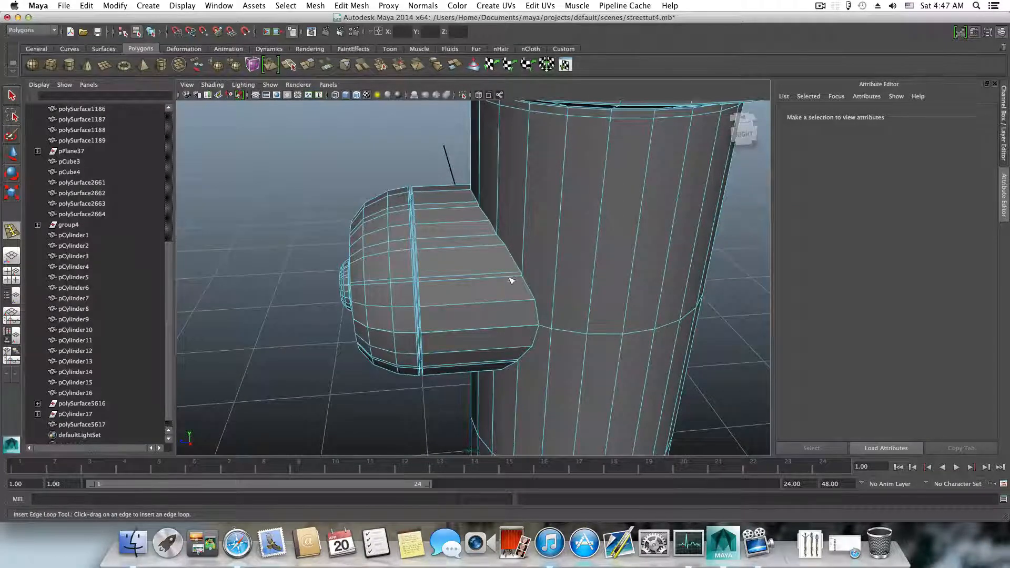
{"action": "mouse_move", "coordinate": [509, 274]}
{"action": "left_mouse_down"}
{"action": "mouse_move", "coordinate": [527, 305]}
{"action": "mouse_move", "coordinate": [507, 275]}
{"action": "mouse_move", "coordinate": [515, 278]}
{"action": "left_mouse_up"}
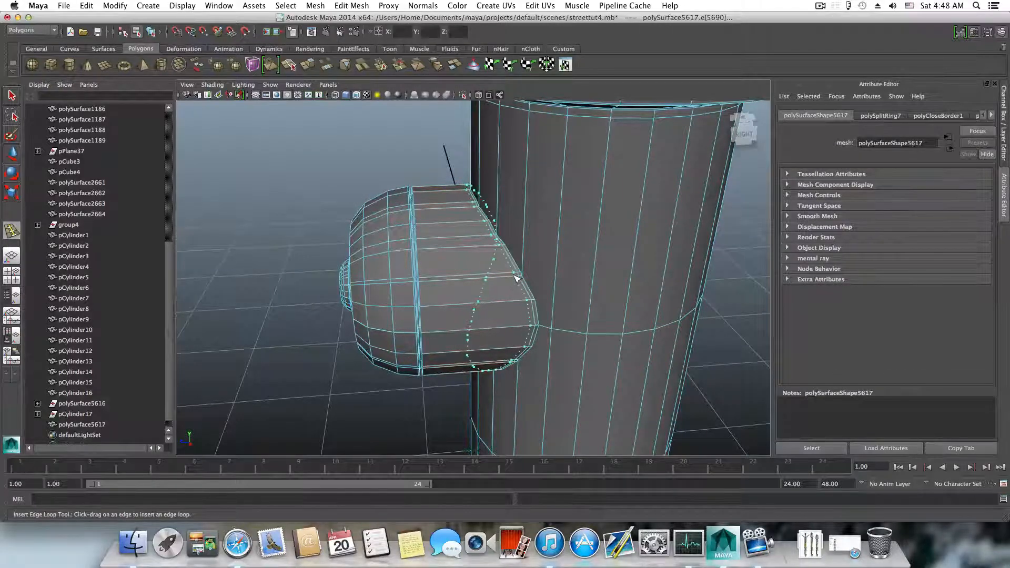
- Return to object mode, reselect the hydrant and turn on its smooth mesh preview
{"action": "left_click_drag", "start_coordinate": [497, 362], "coordinate": [552, 354], "text": "alt"}
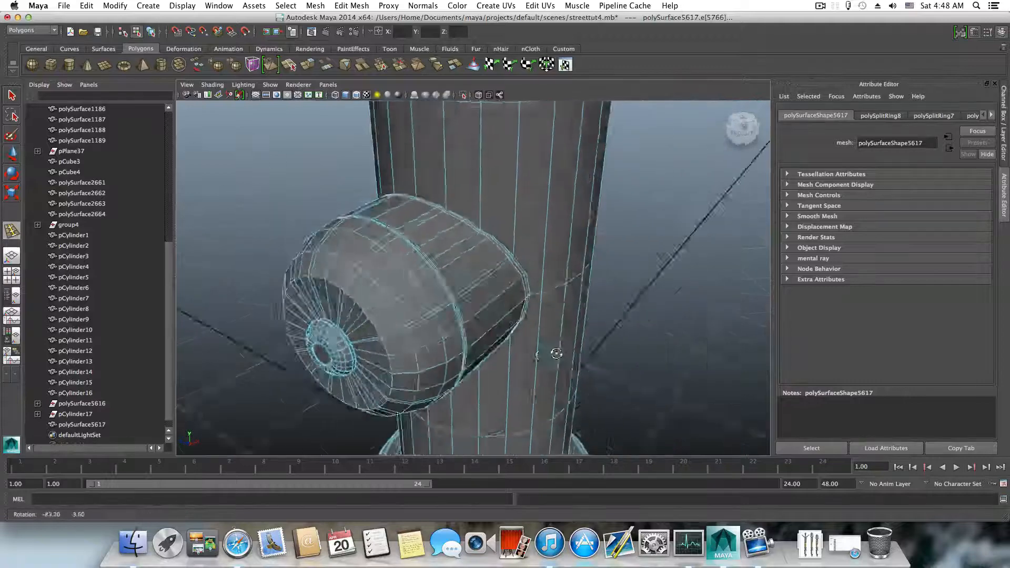
{"action": "right_click_drag", "start_coordinate": [552, 354], "coordinate": [446, 332], "text": "alt"}
{"action": "left_click_drag", "start_coordinate": [447, 331], "coordinate": [512, 329], "text": "alt"}
{"action": "key", "text": "F8"}
{"action": "key", "text": "F8"}
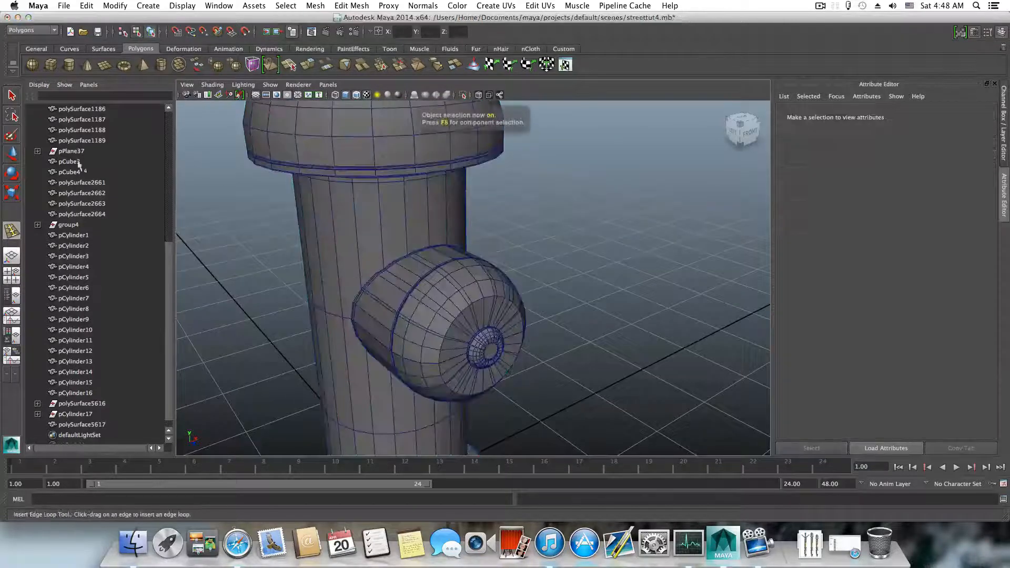
{"action": "key", "text": "q"}
{"action": "left_click", "coordinate": [340, 209]}
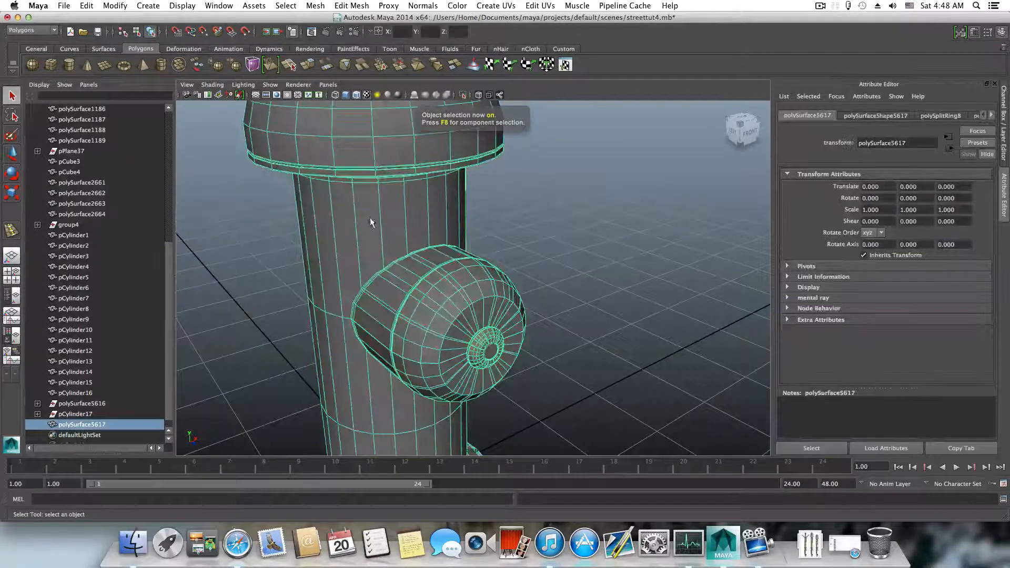
{"action": "key", "text": "3"}
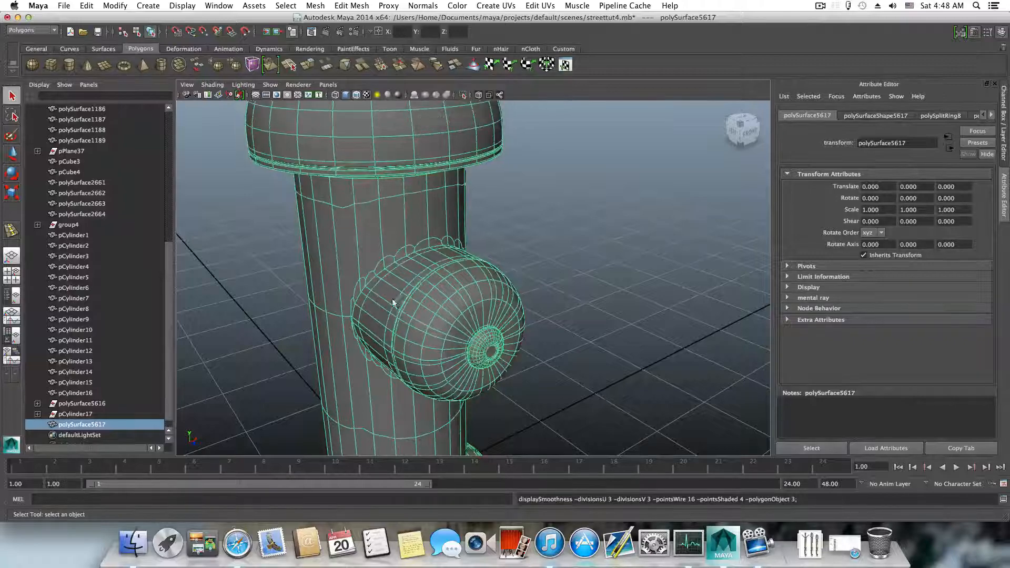
- Deselect the hydrant and examine the smoothed joint between the side outlet and the body from both sides
{"action": "left_click_drag", "start_coordinate": [393, 301], "coordinate": [383, 338], "text": "alt"}
{"action": "left_click", "coordinate": [607, 333]}
{"action": "right_click_drag", "start_coordinate": [531, 346], "coordinate": [495, 273], "text": "alt"}
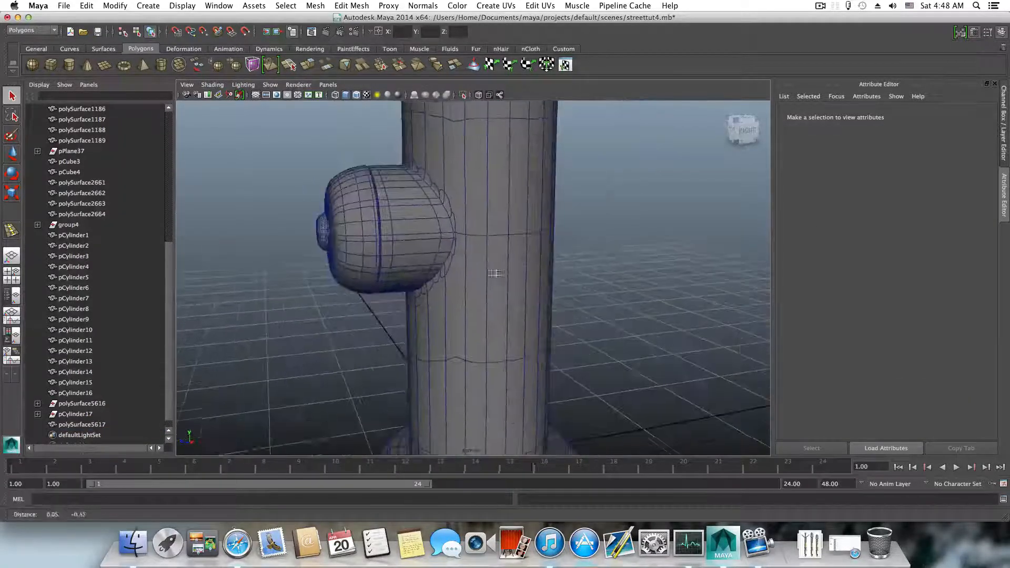
{"action": "left_click_drag", "start_coordinate": [496, 273], "coordinate": [455, 280], "text": "alt"}
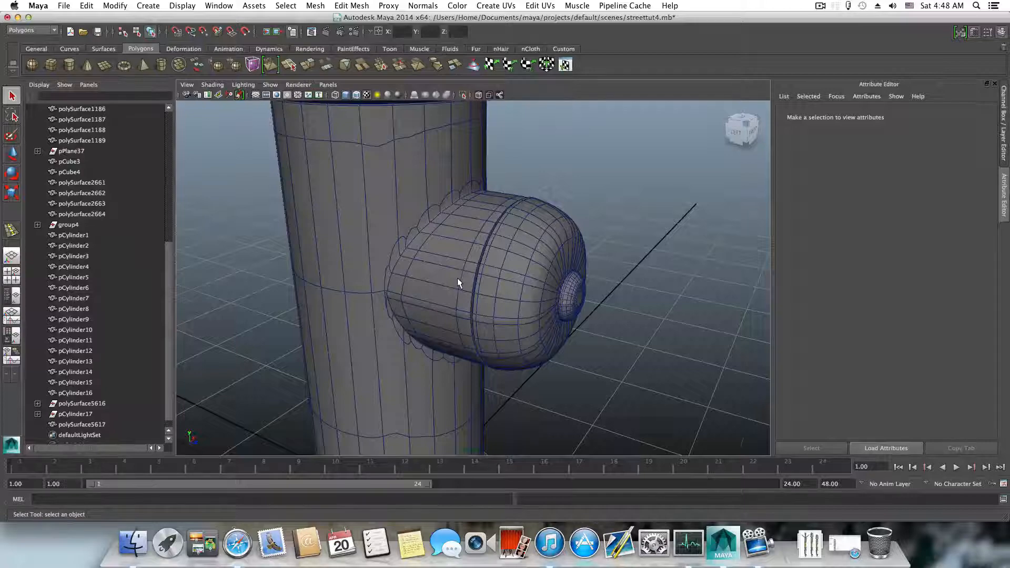
{"action": "scroll", "coordinate": [456, 279], "scroll_direction": "up", "scroll_amount": 3}
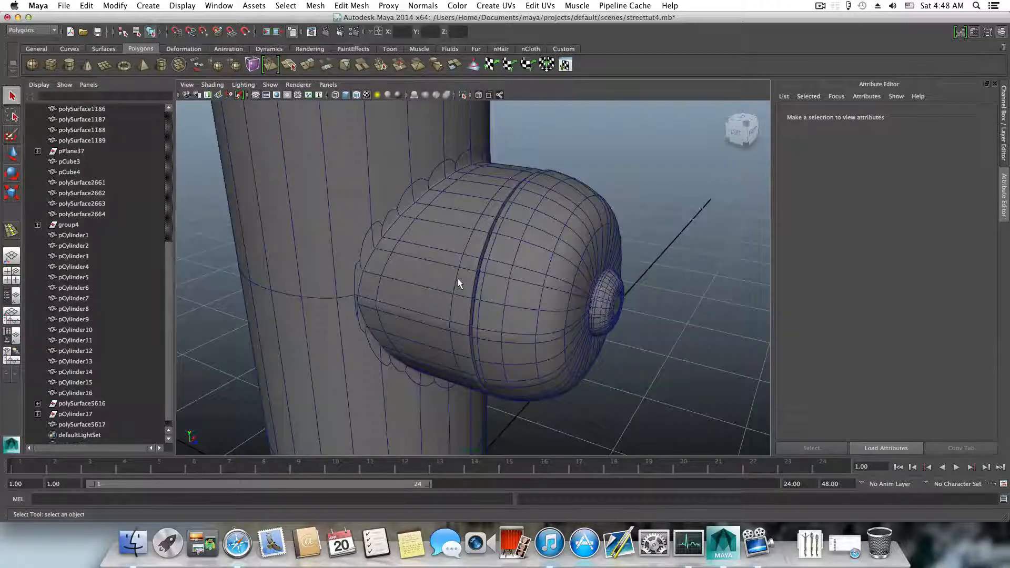
{"action": "left_click_drag", "start_coordinate": [458, 279], "coordinate": [450, 190], "text": "alt"}
{"action": "right_click_drag", "start_coordinate": [463, 221], "coordinate": [430, 262], "text": "alt"}
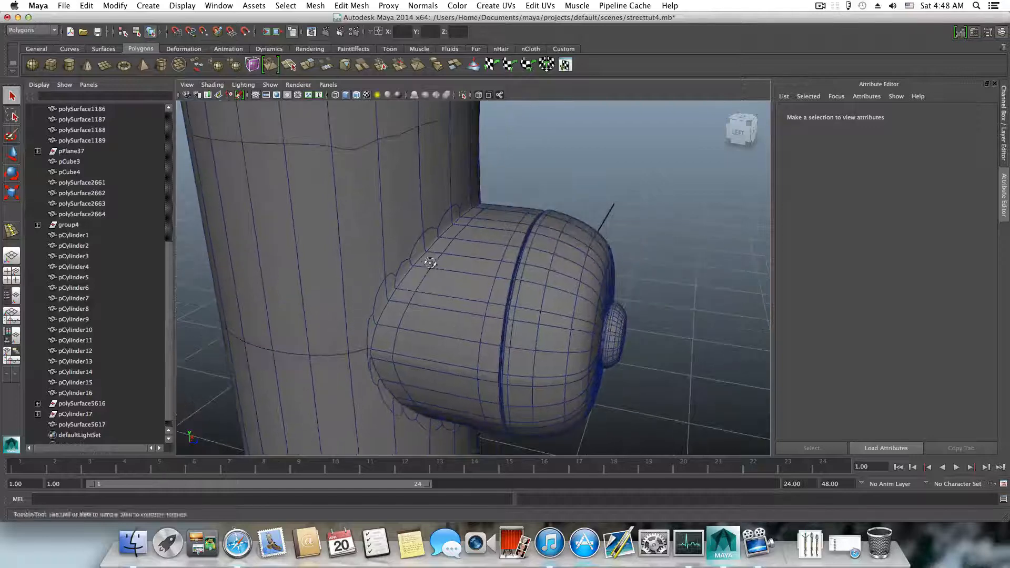
{"action": "left_click_drag", "start_coordinate": [430, 262], "coordinate": [464, 253], "text": "alt"}
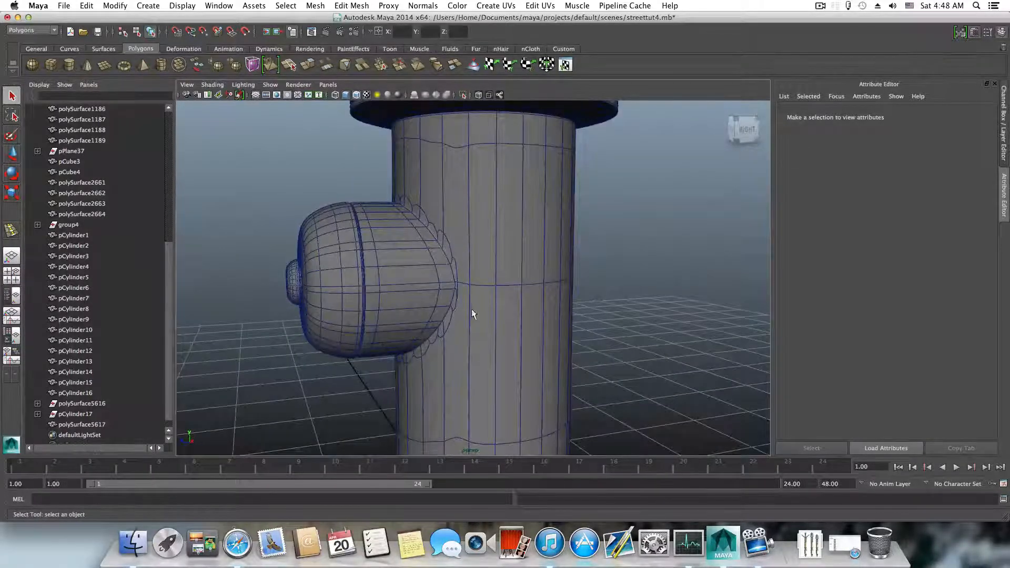
{"action": "left_click_drag", "start_coordinate": [451, 320], "coordinate": [420, 338], "text": "alt"}
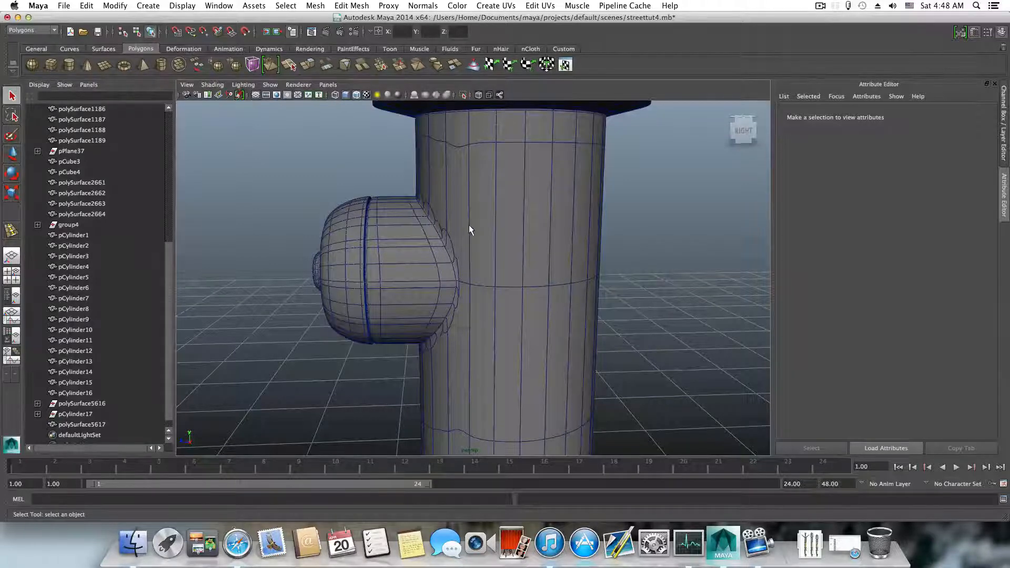
- Reselect the hydrant in object mode and switch it back to the unsmoothed display
{"action": "key", "text": "F8"}
{"action": "key", "text": "F8"}
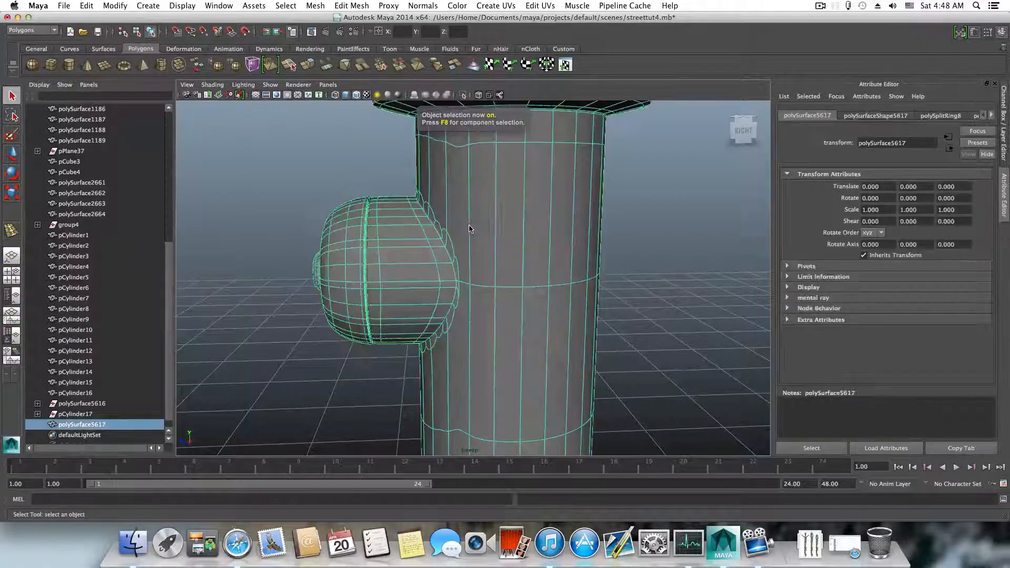
{"action": "key", "text": "1"}
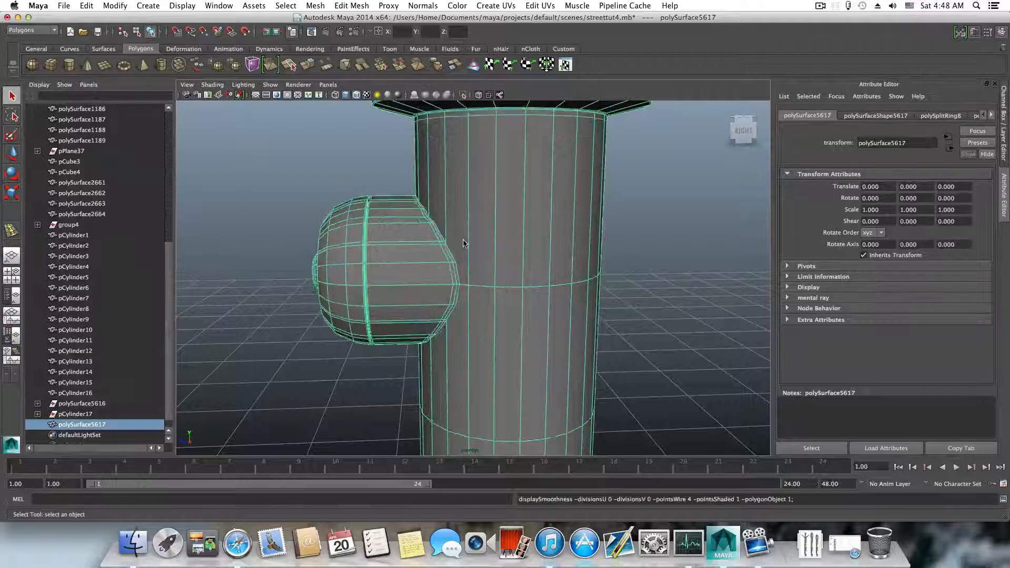
- Apply Merge to the vertex where a vertical body edge meets the side outlet's base, and check that junction by reselecting it
{"action": "scroll", "coordinate": [440, 244], "scroll_direction": "up", "scroll_amount": 10}
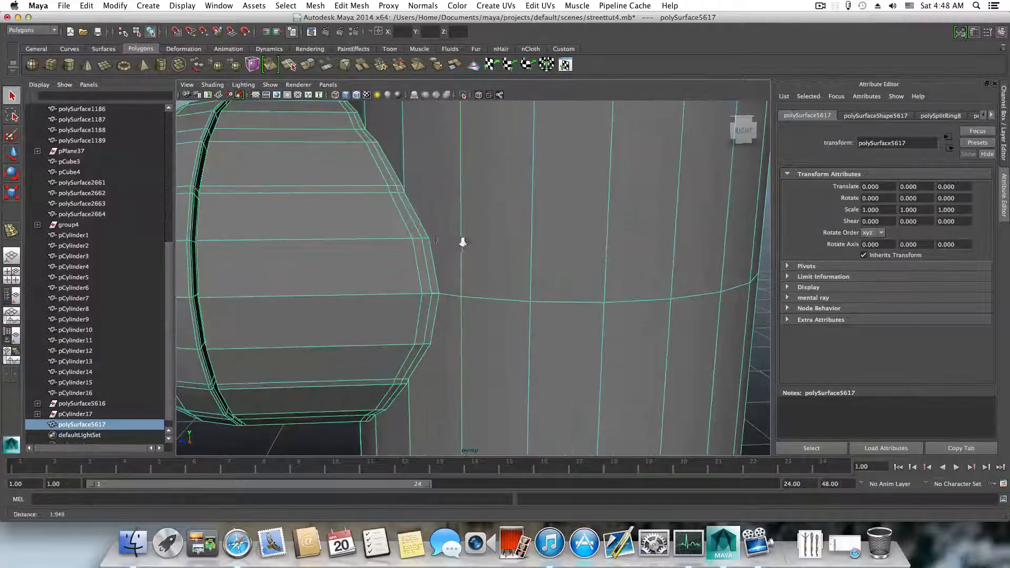
{"action": "left_click_drag", "start_coordinate": [464, 266], "coordinate": [441, 270], "text": "alt"}
{"action": "right_click_drag", "start_coordinate": [441, 270], "coordinate": [396, 258], "text": "alt"}
{"action": "left_click", "coordinate": [419, 259]}
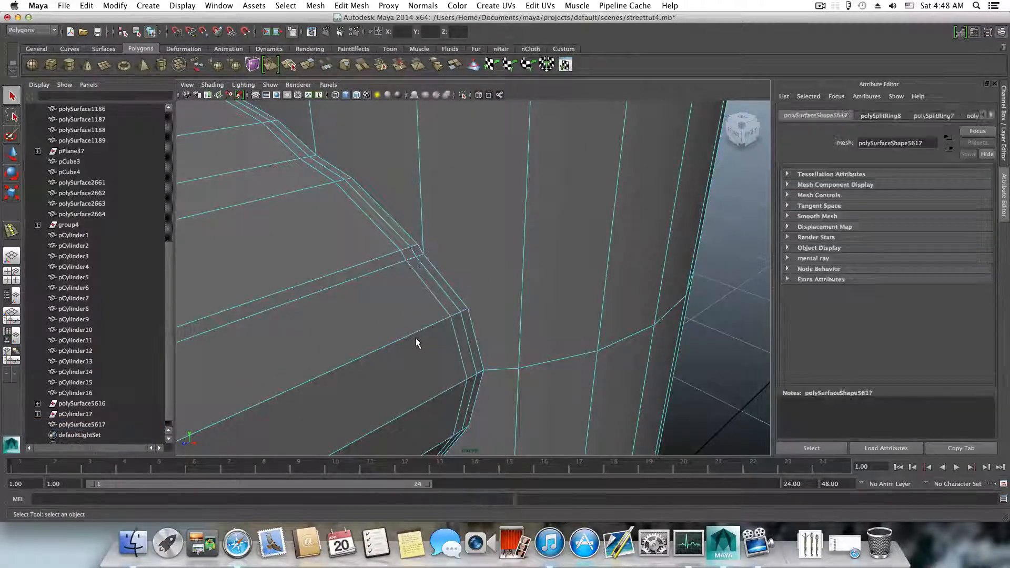
{"action": "left_click_drag", "start_coordinate": [427, 302], "coordinate": [525, 275], "text": "alt"}
{"action": "right_click_drag", "start_coordinate": [525, 276], "coordinate": [600, 284], "text": "alt"}
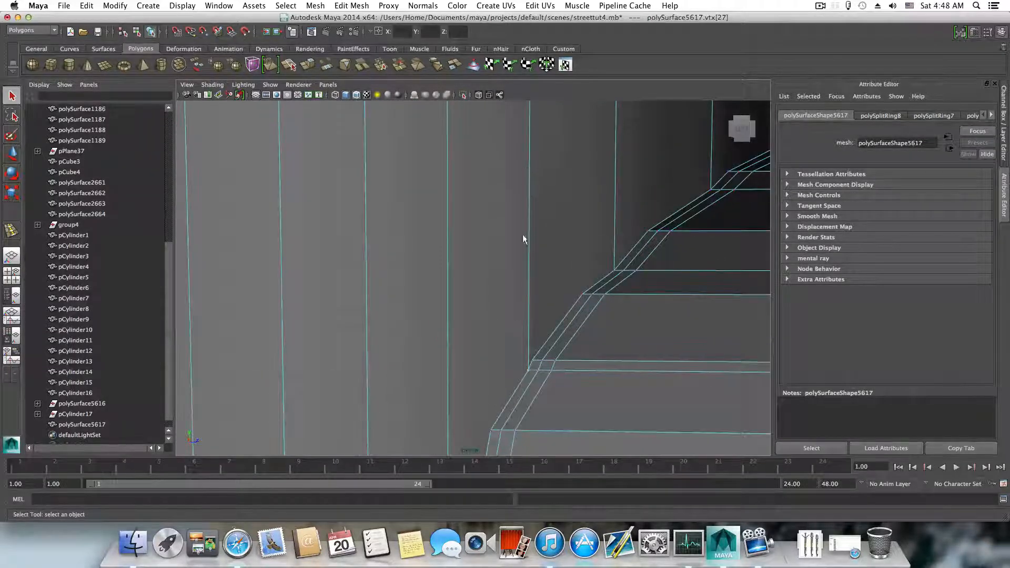
{"action": "middle_click_drag", "start_coordinate": [487, 345], "coordinate": [609, 323], "text": "alt"}
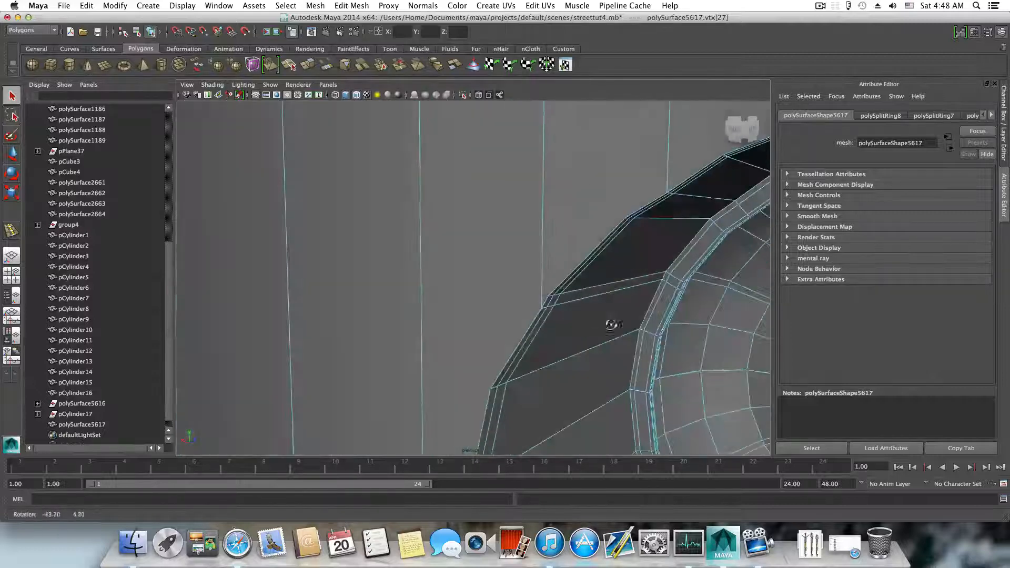
{"action": "middle_click_drag", "start_coordinate": [434, 387], "coordinate": [415, 349], "text": "alt"}
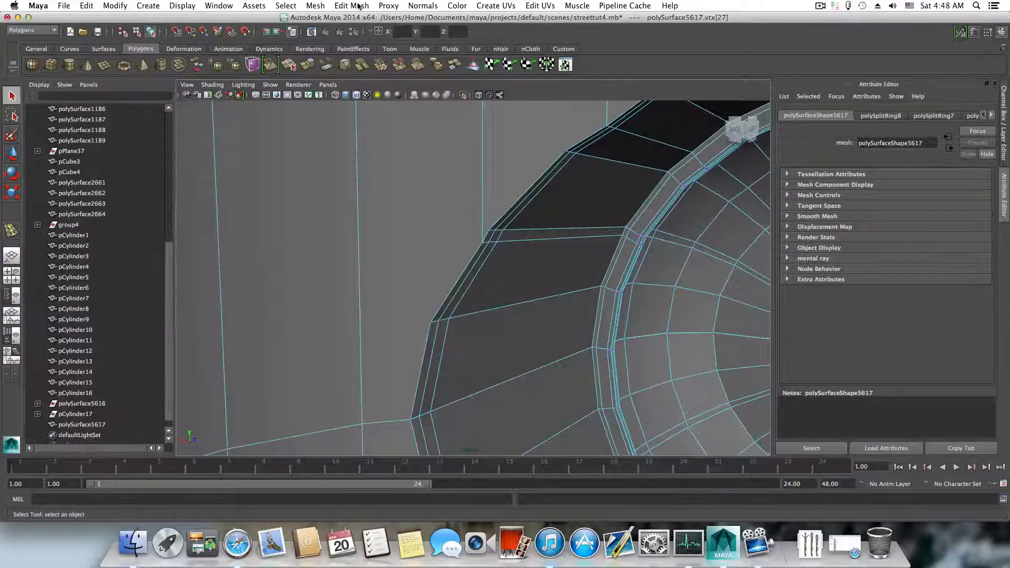
{"action": "left_click", "coordinate": [357, 6]}
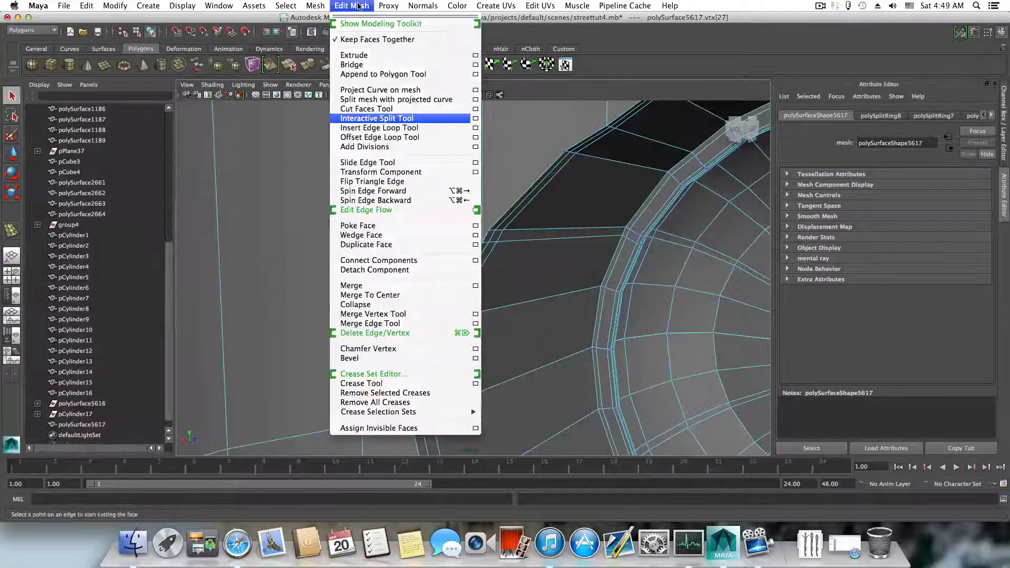
{"action": "left_click", "coordinate": [360, 286]}
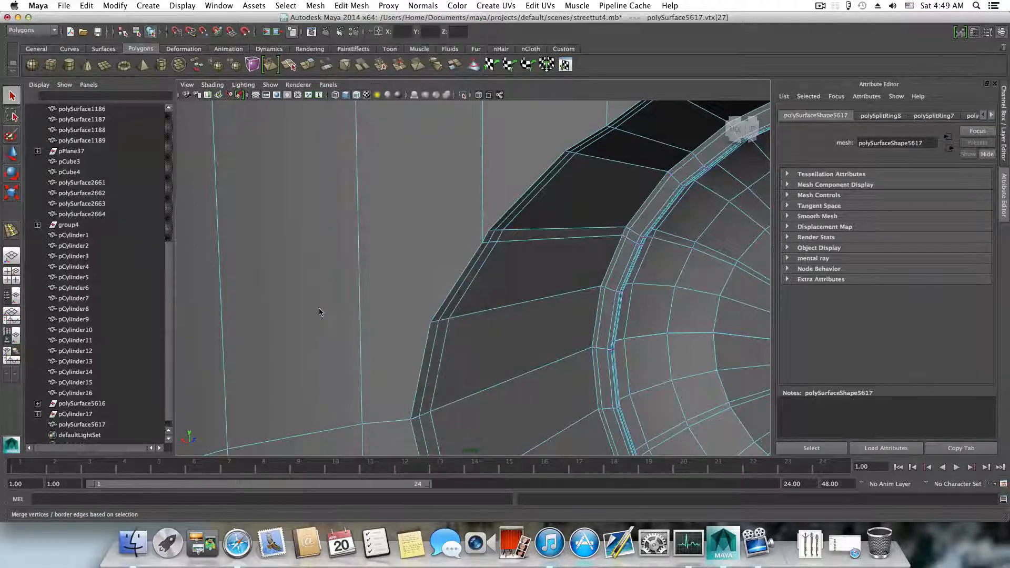
{"action": "left_click", "coordinate": [483, 244]}
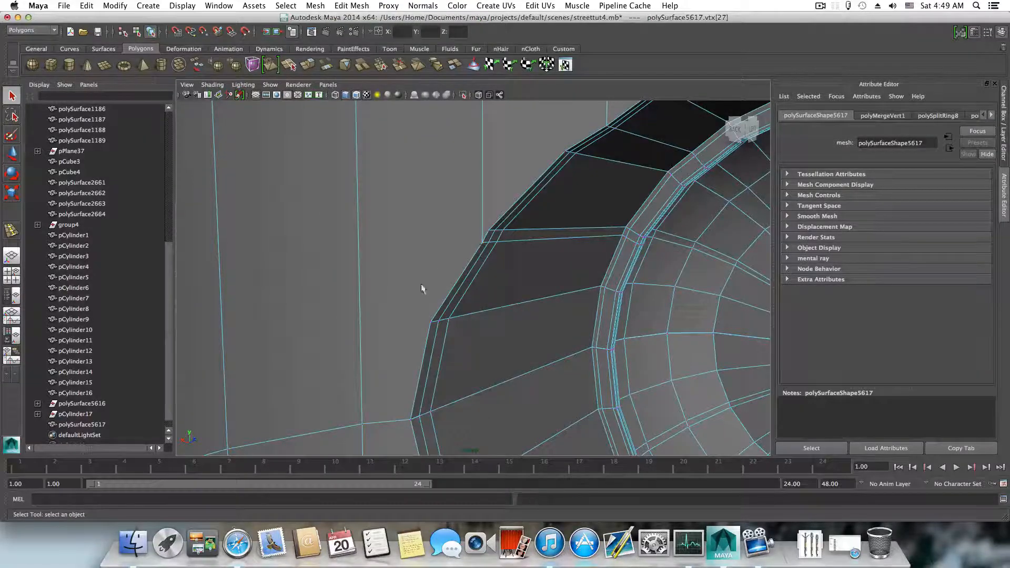
{"action": "left_click", "coordinate": [417, 230]}
{"action": "left_click", "coordinate": [481, 241]}
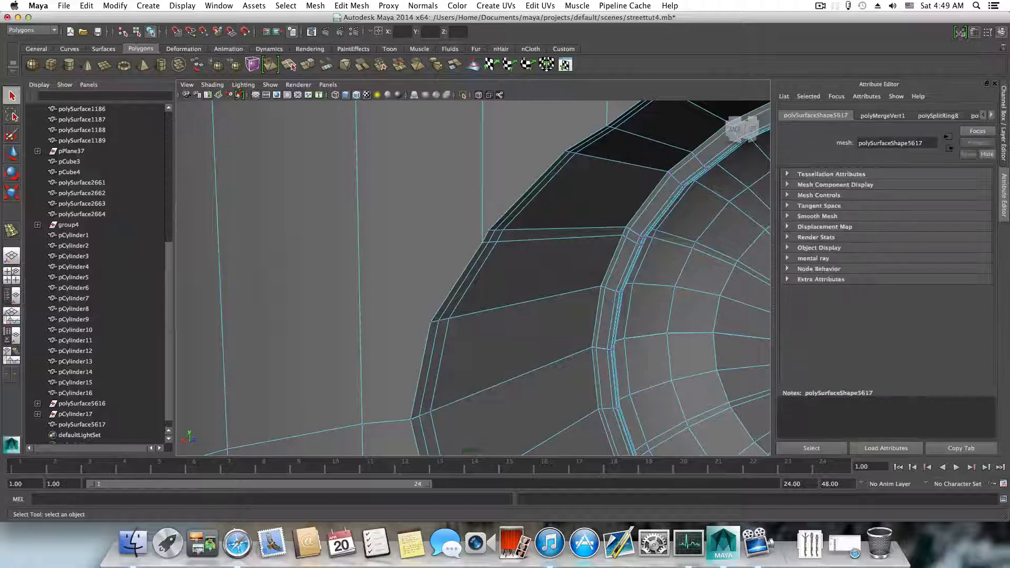
- Try to move the vertex at the side outlet's joint with the Move tool, and undo the move
{"action": "left_click", "coordinate": [7, 157]}
{"action": "mouse_move", "coordinate": [454, 242]}
{"action": "left_mouse_down"}
{"action": "mouse_move", "coordinate": [467, 244]}
{"action": "mouse_move", "coordinate": [440, 236]}
{"action": "mouse_move", "coordinate": [463, 249]}
{"action": "left_mouse_up"}
{"action": "key", "text": "ctrl+z"}
- Select the vertices around the side outlet's base and open the Merge options clear of the joint
{"action": "key", "text": "f"}
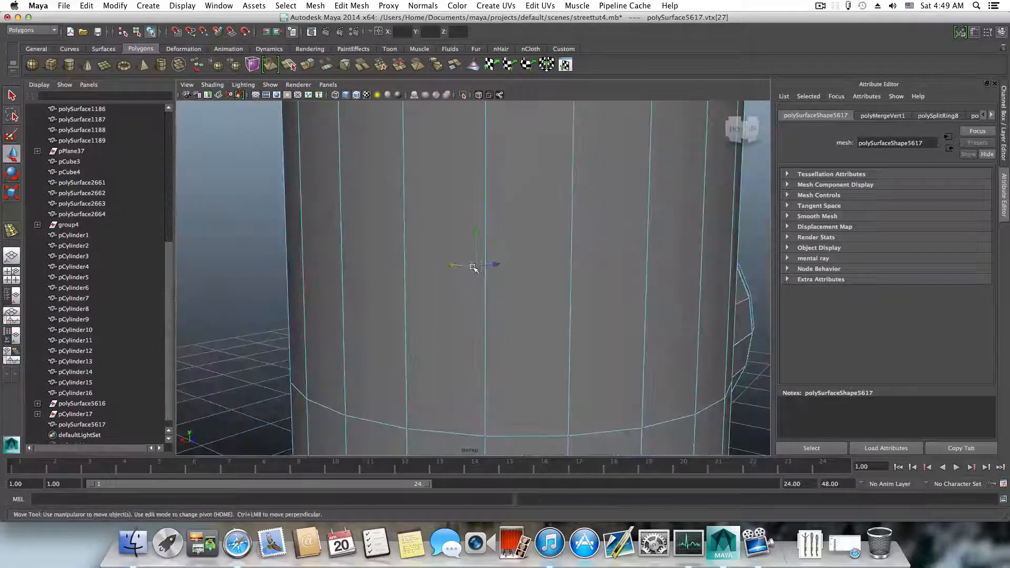
{"action": "left_click_drag", "start_coordinate": [575, 320], "coordinate": [548, 313], "text": "alt"}
{"action": "middle_click_drag", "start_coordinate": [548, 313], "coordinate": [523, 310], "text": "alt"}
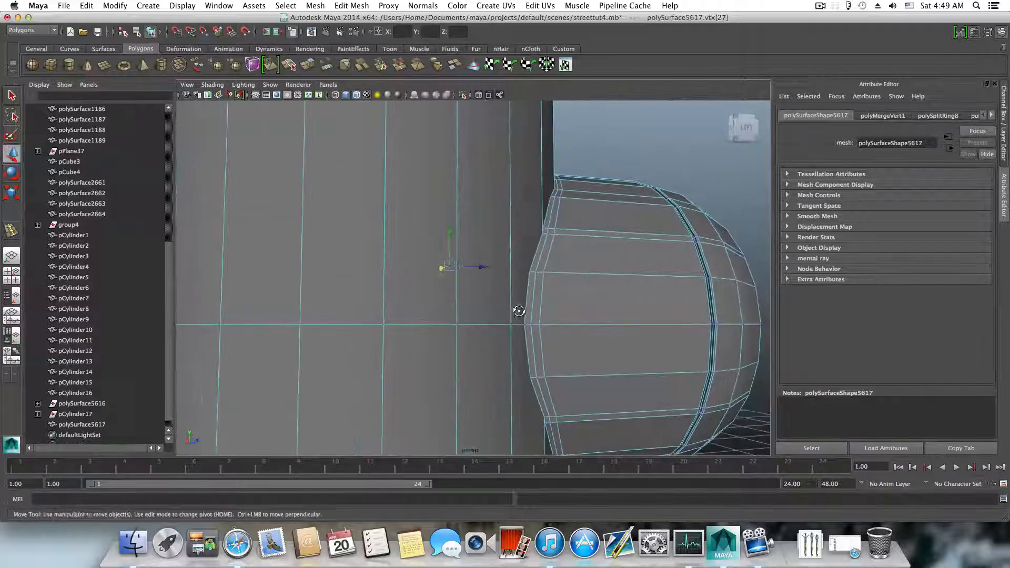
{"action": "left_click_drag", "start_coordinate": [516, 307], "coordinate": [440, 319], "text": "alt"}
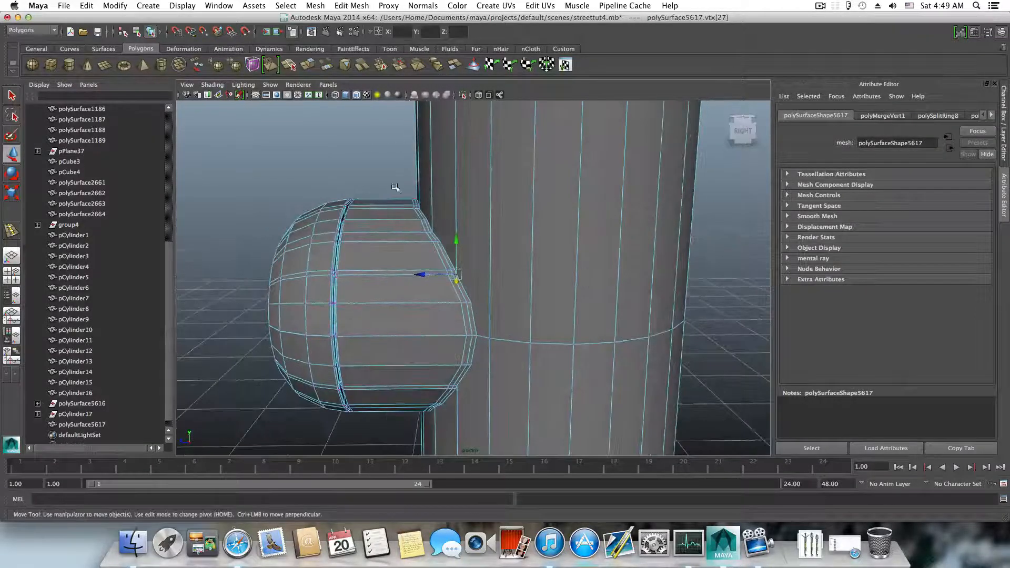
{"action": "left_click_drag", "start_coordinate": [370, 181], "coordinate": [526, 413]}
{"action": "left_click_drag", "start_coordinate": [453, 366], "coordinate": [476, 363], "text": "alt"}
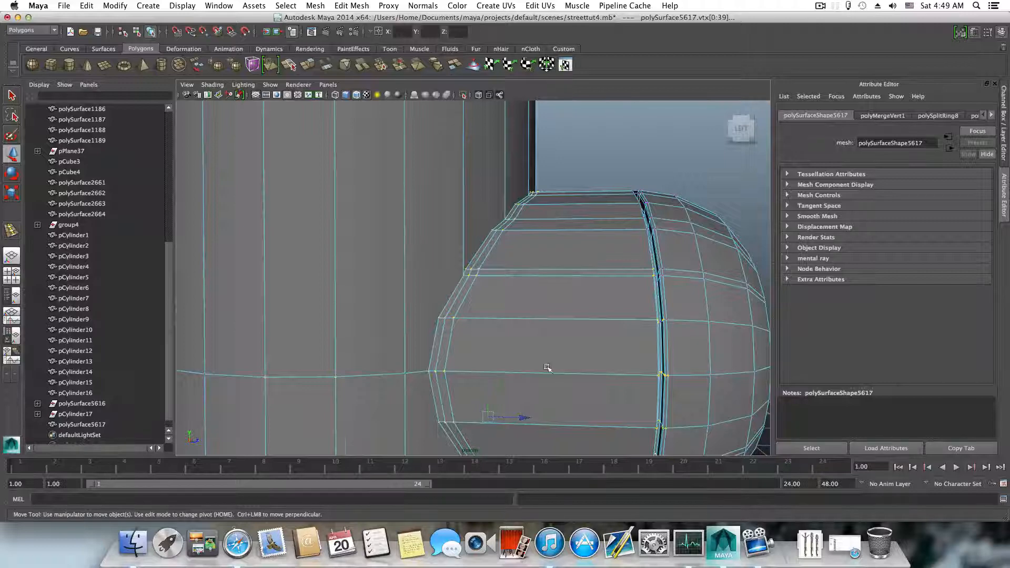
{"action": "scroll", "coordinate": [548, 367], "scroll_direction": "down", "scroll_amount": 10}
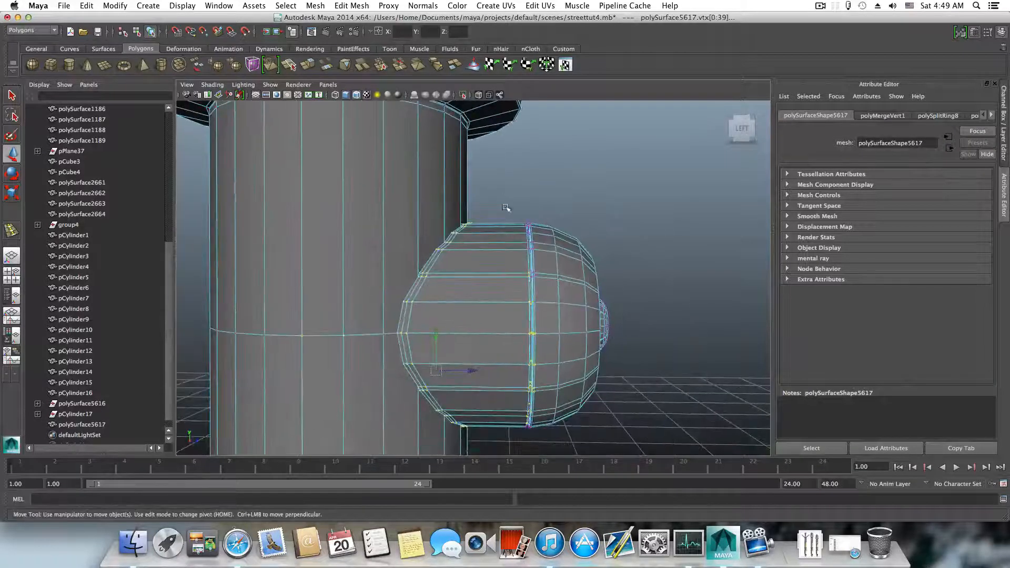
{"action": "left_click_drag", "start_coordinate": [541, 406], "coordinate": [406, 276], "text": "alt"}
{"action": "left_click", "coordinate": [351, 5]}
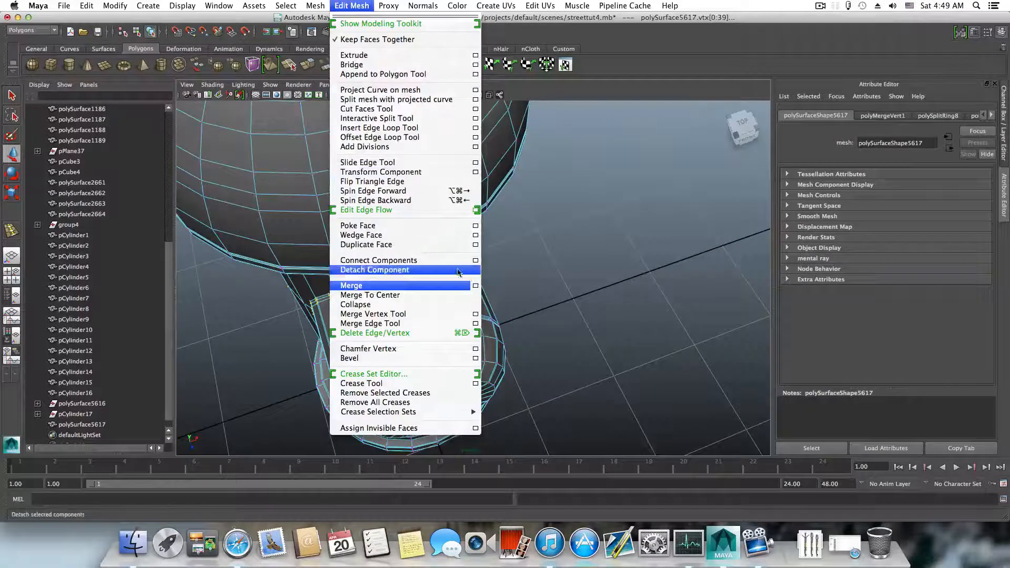
{"action": "left_click", "coordinate": [476, 285]}
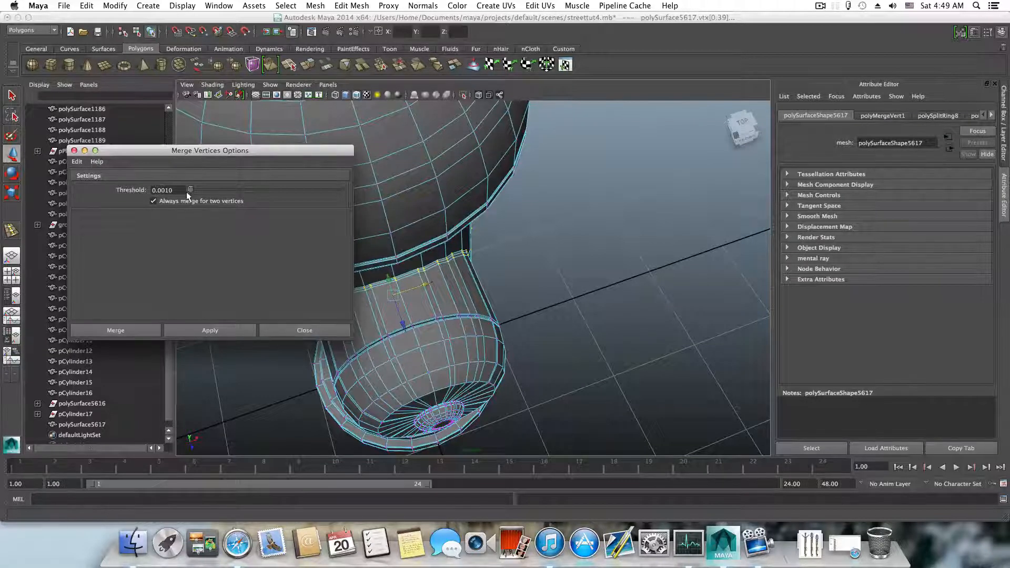
{"action": "left_click_drag", "start_coordinate": [153, 154], "coordinate": [605, 189]}
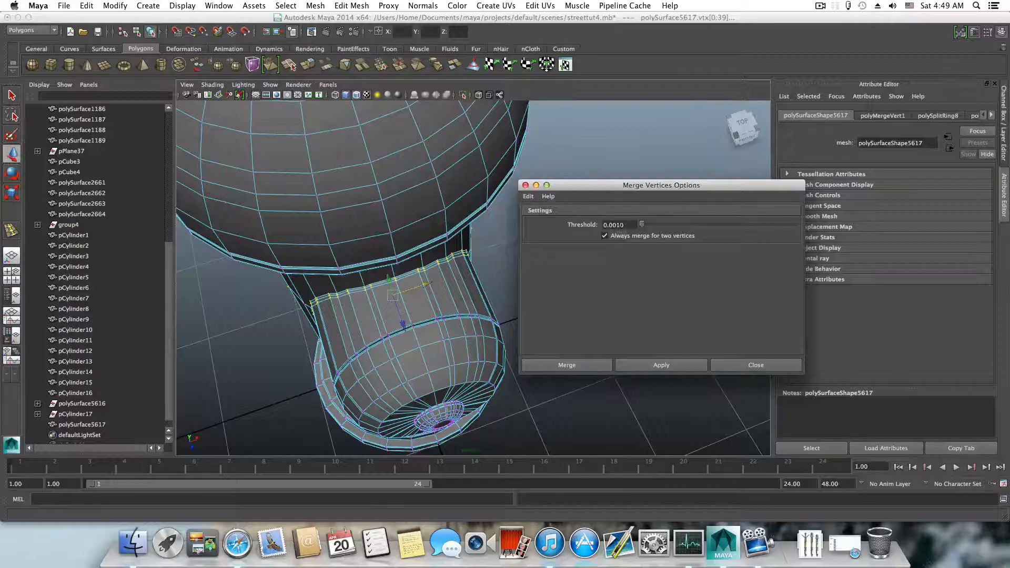
- Examine the outlet's base edges up close and select the single vertex where a vertical body edge meets them
{"action": "scroll", "coordinate": [424, 351], "scroll_direction": "up", "scroll_amount": 5}
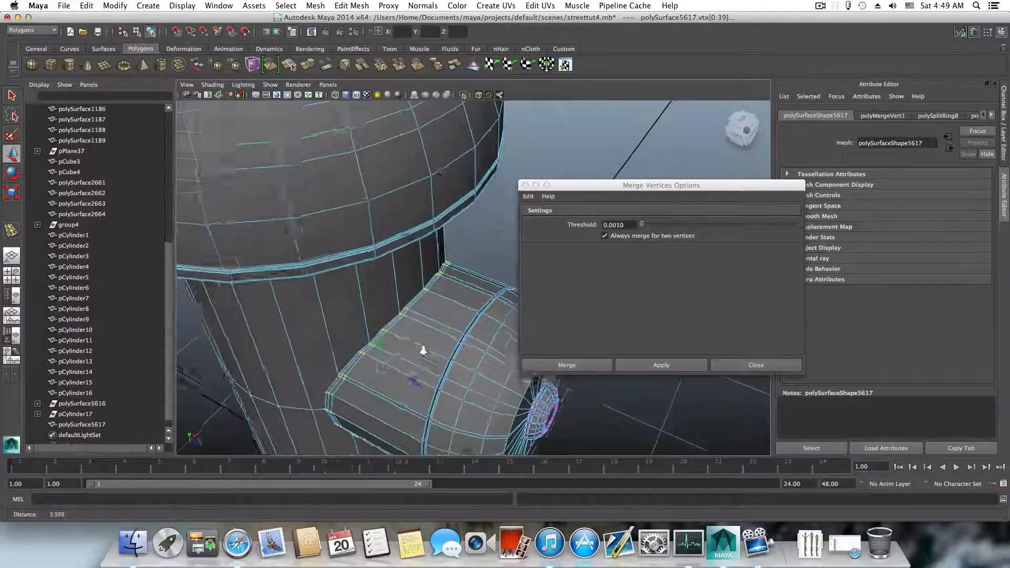
{"action": "scroll", "coordinate": [424, 351], "scroll_direction": "up", "scroll_amount": 5}
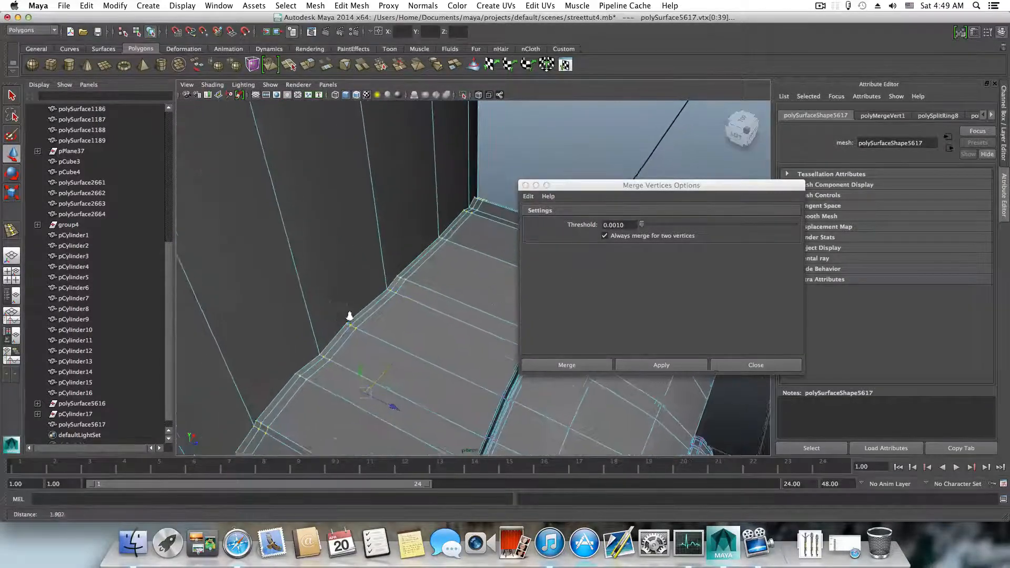
{"action": "scroll", "coordinate": [349, 316], "scroll_direction": "up", "scroll_amount": 3}
{"action": "scroll", "coordinate": [376, 311], "scroll_direction": "up", "scroll_amount": 3}
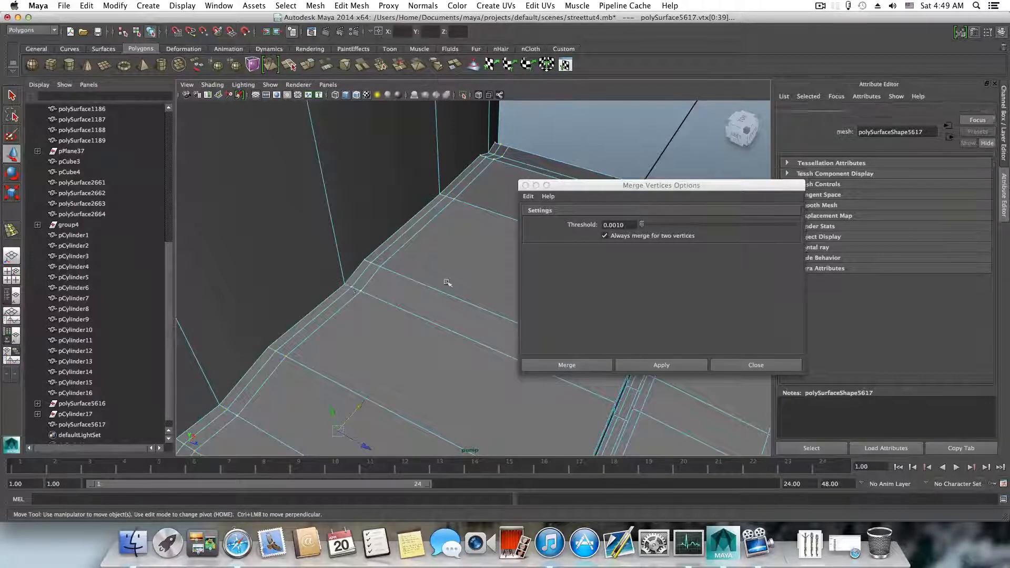
{"action": "left_click", "coordinate": [345, 283]}
{"action": "left_click", "coordinate": [632, 226]}
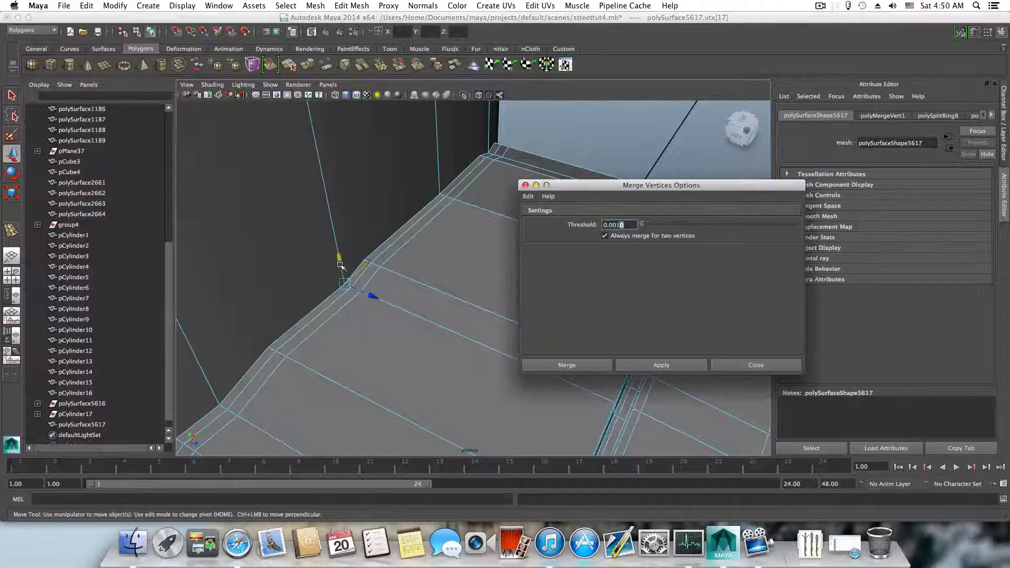
- Reselect the vertices around the side outlet's base and merge them repeatedly with a threshold of 0.0010
{"action": "key", "text": "f"}
{"action": "left_click_drag", "start_coordinate": [387, 327], "coordinate": [439, 300], "text": "alt"}
{"action": "middle_click_drag", "start_coordinate": [440, 300], "coordinate": [327, 276], "text": "alt"}
{"action": "left_click_drag", "start_coordinate": [284, 142], "coordinate": [437, 429]}
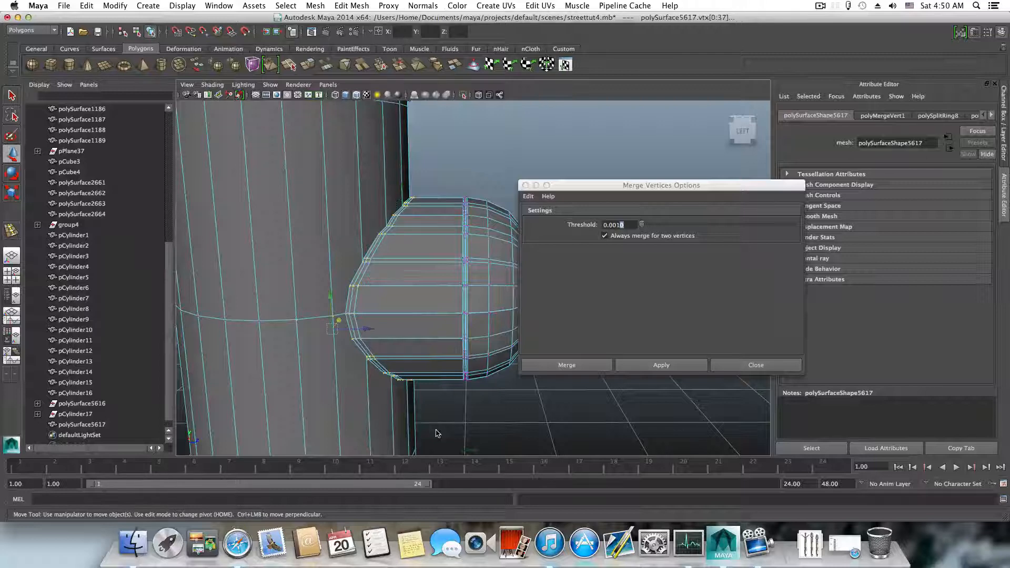
{"action": "left_click", "coordinate": [652, 364]}
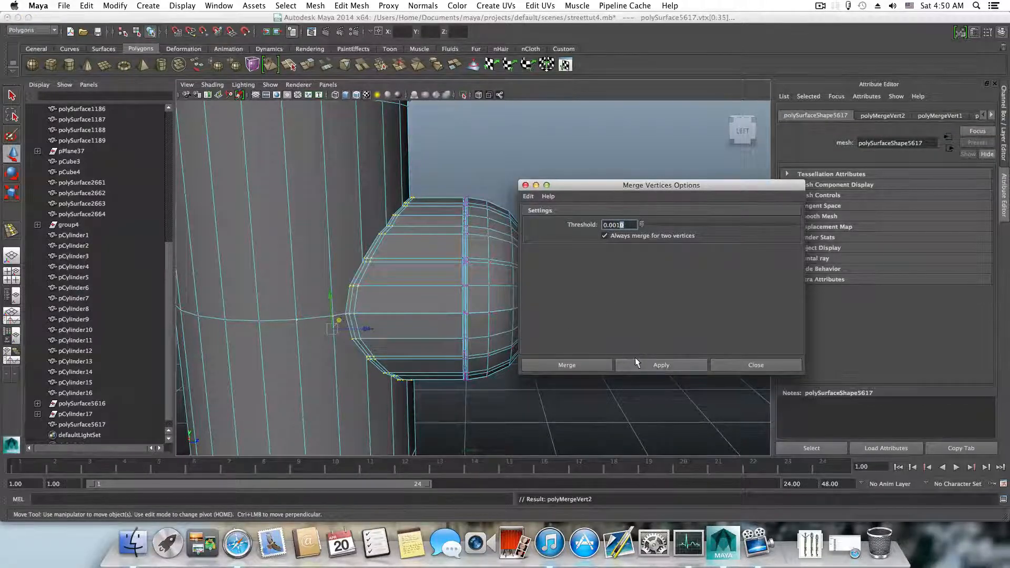
{"action": "left_click", "coordinate": [636, 362]}
{"action": "left_click", "coordinate": [650, 364]}
{"action": "left_click", "coordinate": [577, 368]}
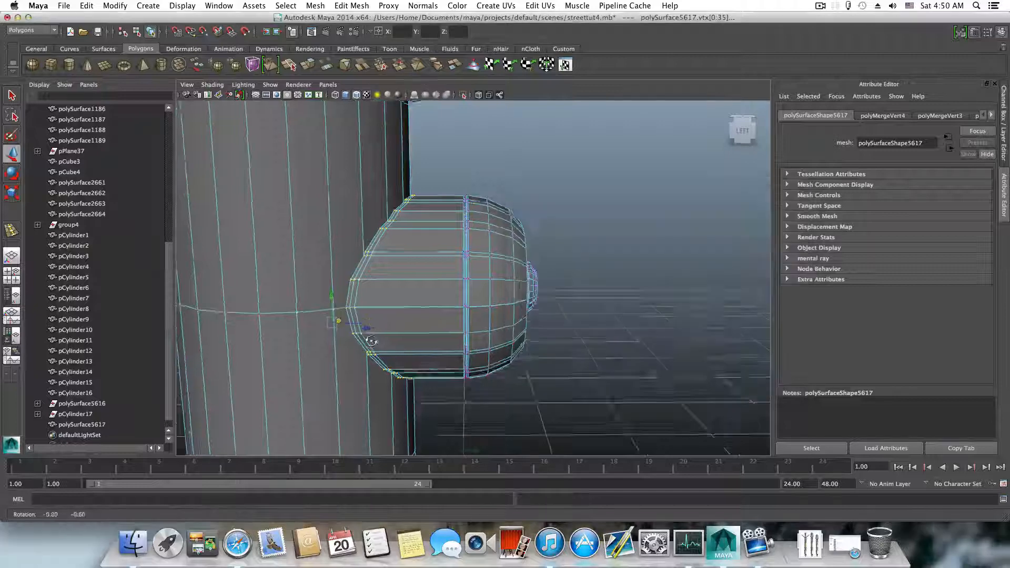
- Select the vertex where a vertical body edge meets the outlet's base and examine the merged joint around it
{"action": "left_click_drag", "start_coordinate": [361, 338], "coordinate": [422, 355], "text": "alt"}
{"action": "right_click_drag", "start_coordinate": [422, 356], "coordinate": [553, 390], "text": "alt"}
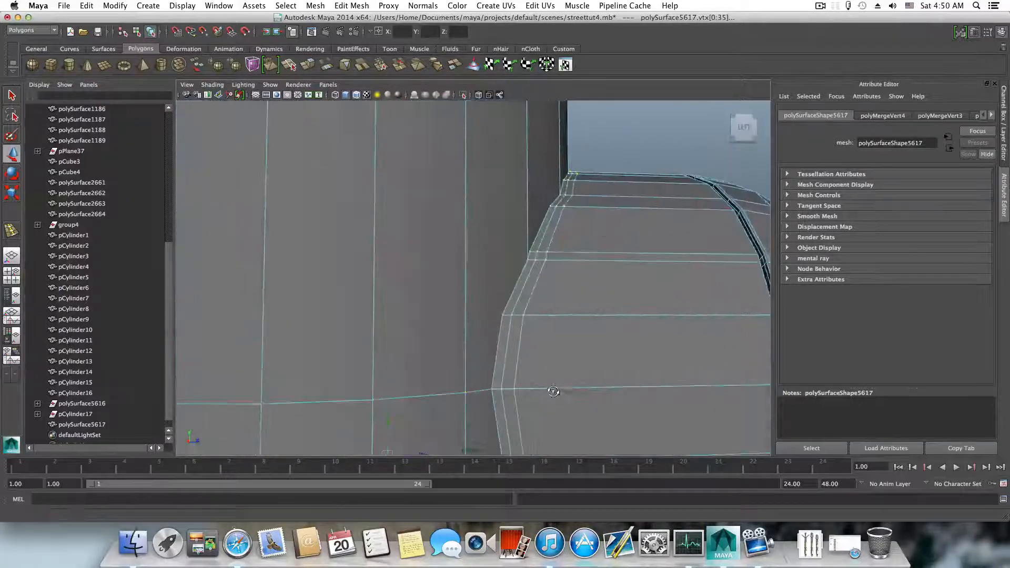
{"action": "left_click_drag", "start_coordinate": [553, 390], "coordinate": [541, 397], "text": "alt"}
{"action": "left_click", "coordinate": [450, 309]}
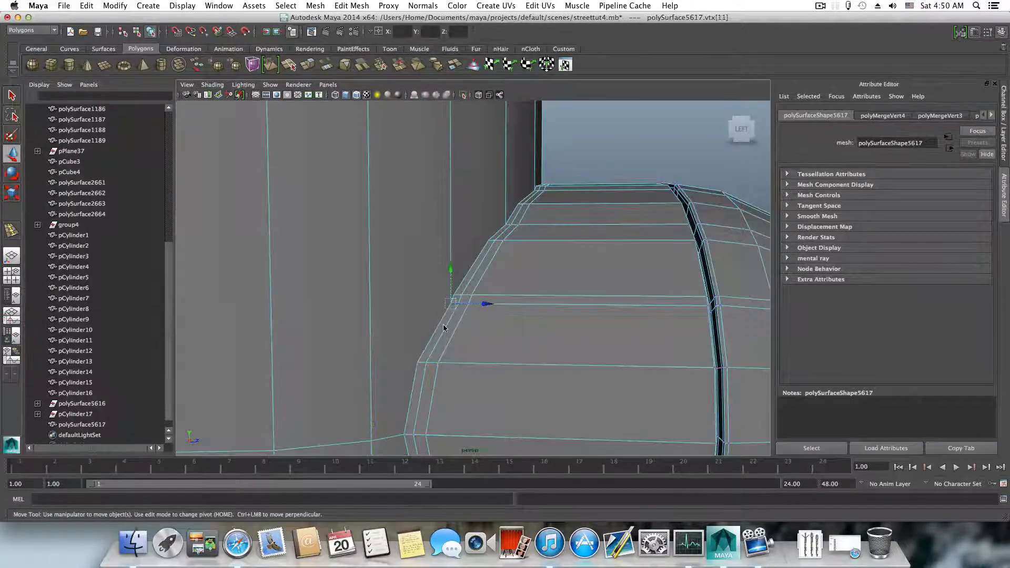
{"action": "left_click_drag", "start_coordinate": [440, 341], "coordinate": [477, 349], "text": "alt"}
{"action": "scroll", "coordinate": [421, 343], "scroll_direction": "down", "scroll_amount": 5}
{"action": "middle_click_drag", "start_coordinate": [478, 349], "coordinate": [432, 341], "text": "alt"}
{"action": "scroll", "coordinate": [432, 341], "scroll_direction": "up", "scroll_amount": 2}
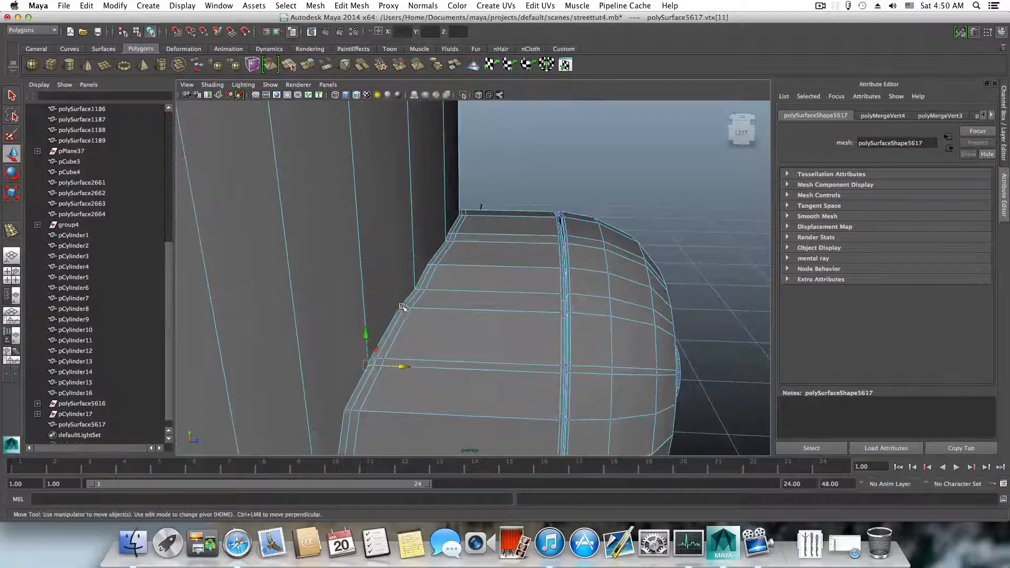
{"action": "left_click_drag", "start_coordinate": [402, 309], "coordinate": [490, 316], "text": "alt"}
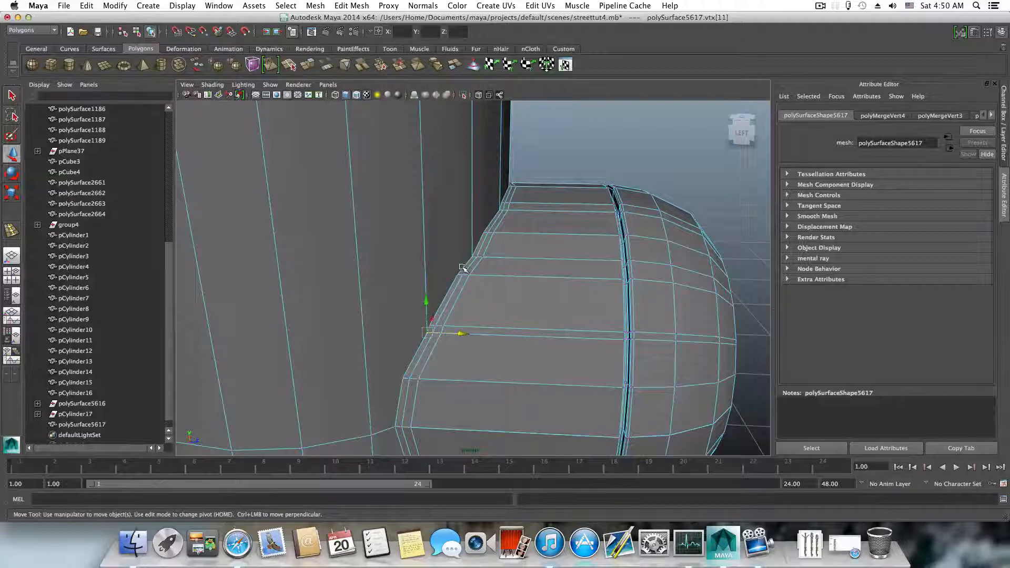
{"action": "scroll", "coordinate": [488, 306], "scroll_direction": "down", "scroll_amount": 5}
{"action": "left_click_drag", "start_coordinate": [478, 352], "coordinate": [481, 343], "text": "alt"}
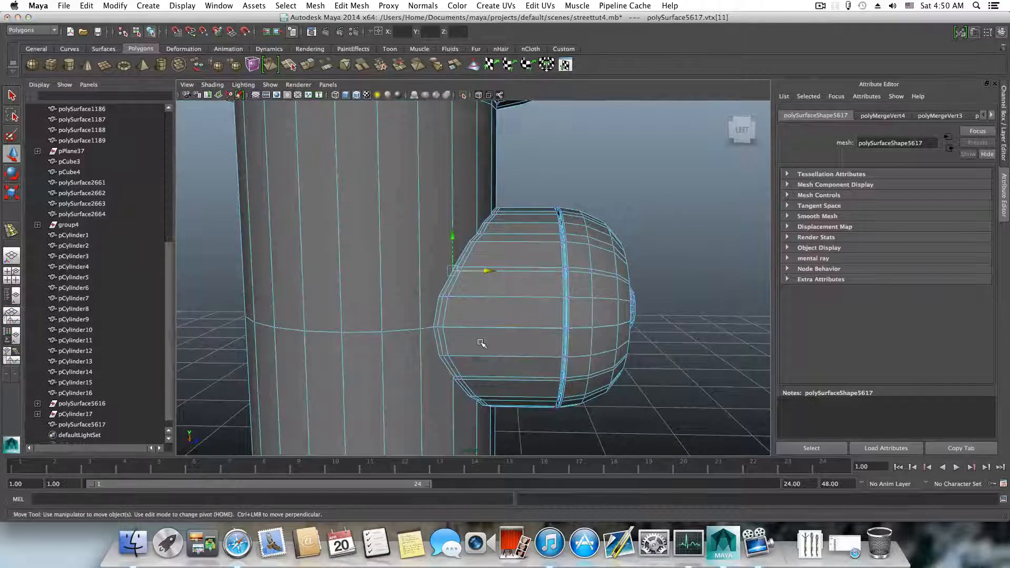
- Return to object mode, examine the hydrant's smooth mesh preview at the joint, and switch back to the unsmoothed display
{"action": "key", "text": "F8"}
{"action": "key", "text": "3"}
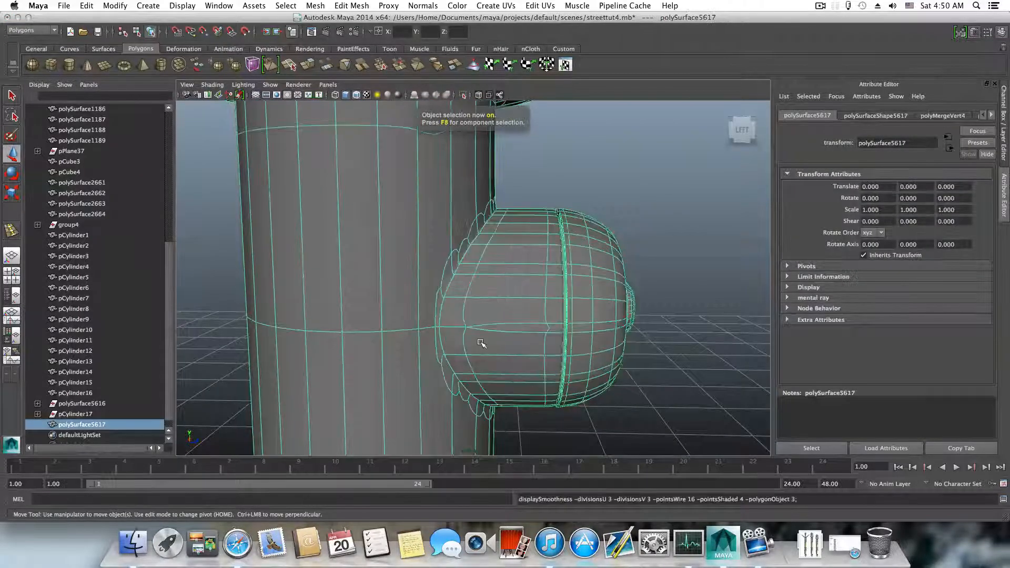
{"action": "left_click_drag", "start_coordinate": [519, 333], "coordinate": [415, 342], "text": "alt"}
{"action": "key", "text": "1"}
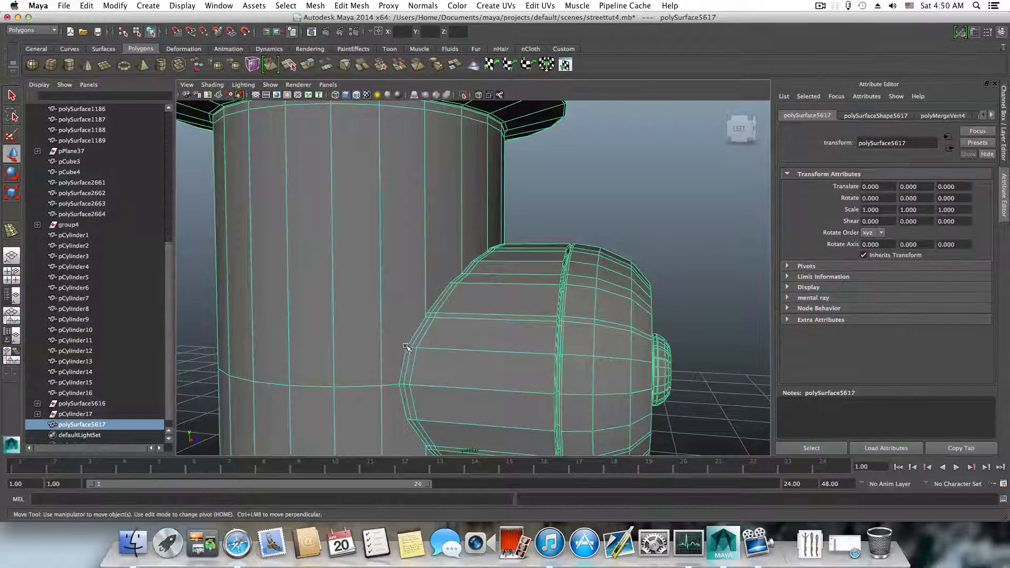
- Place an Interactive Split Tool point on the outlet's base just above the horizontal body edge loop and complete the split
{"action": "left_click_drag", "start_coordinate": [416, 361], "coordinate": [436, 331], "text": "alt"}
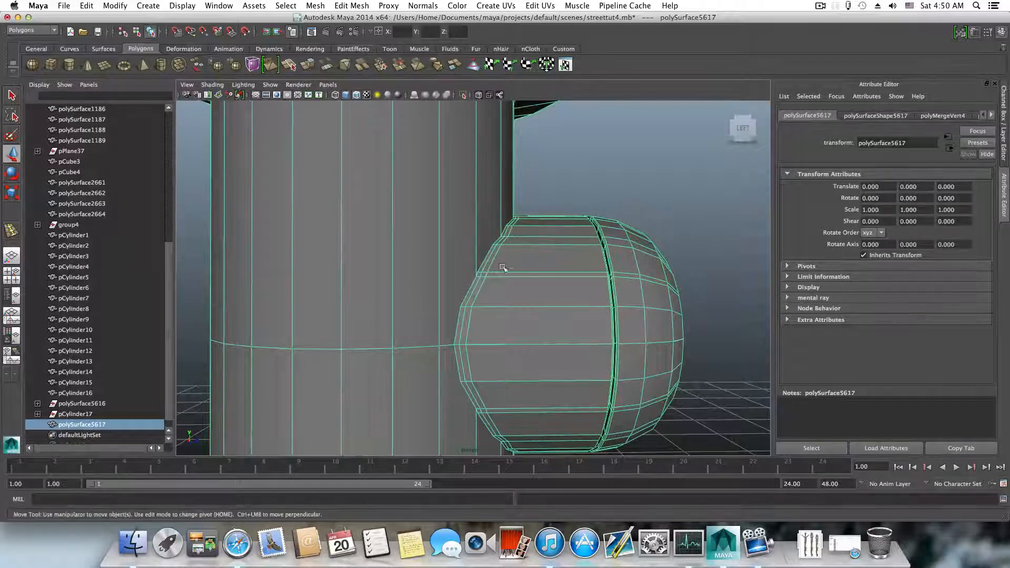
{"action": "left_click_drag", "start_coordinate": [503, 267], "coordinate": [487, 239], "text": "alt"}
{"action": "left_click", "coordinate": [352, 6]}
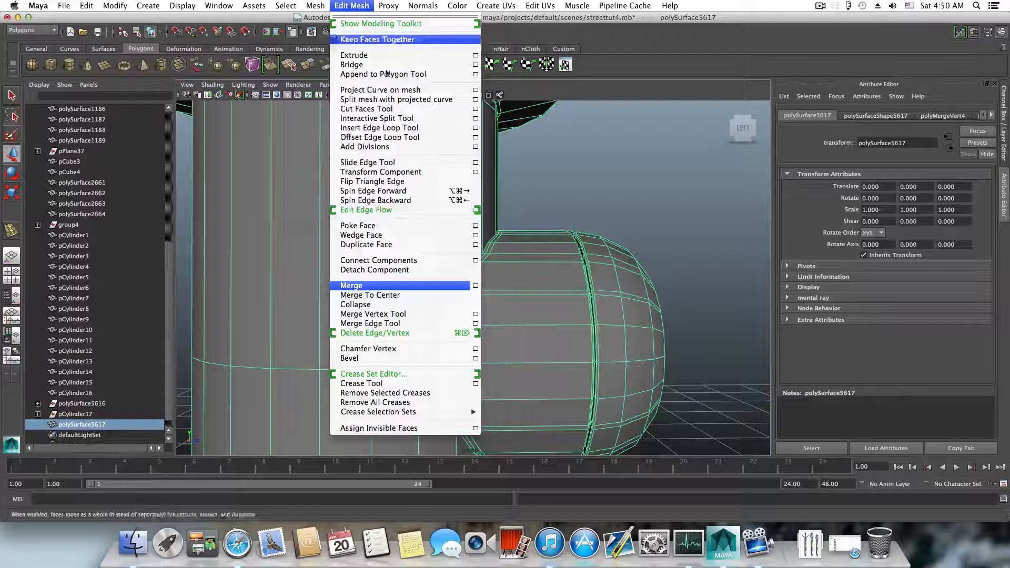
{"action": "left_click", "coordinate": [380, 118]}
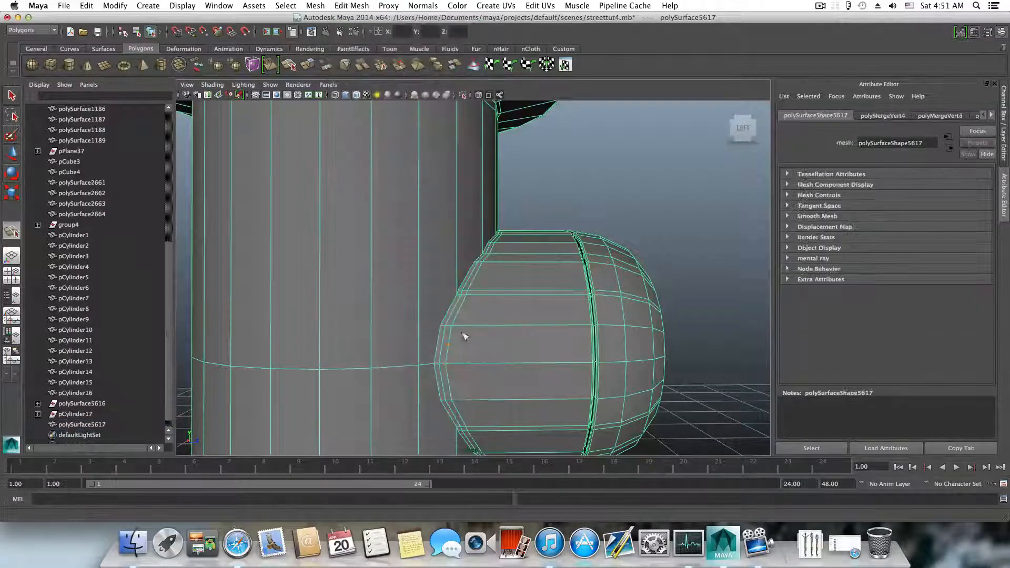
{"action": "left_click", "coordinate": [441, 326]}
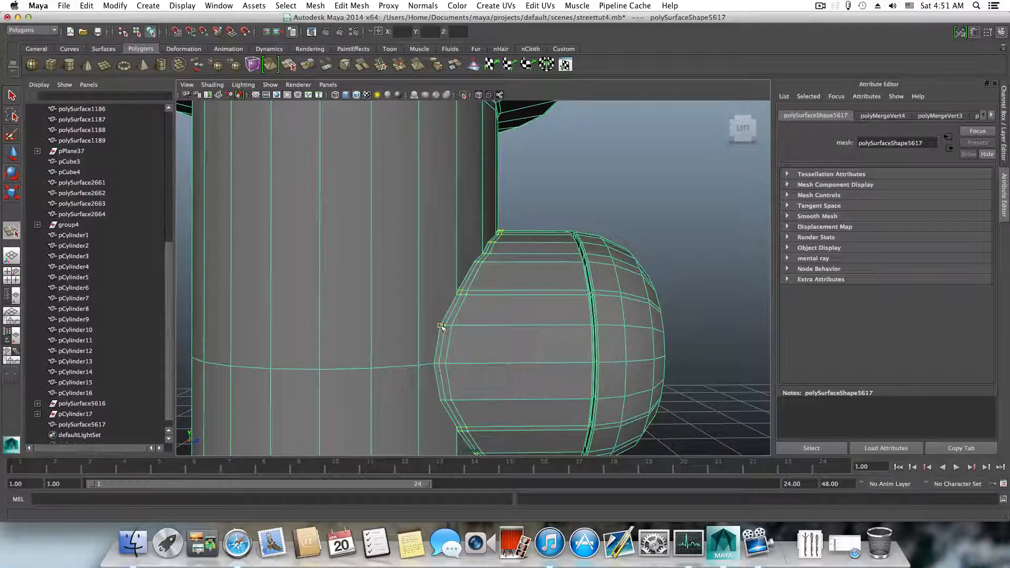
{"action": "key", "text": "Return"}
- Set the Interactive Split Tool's snap magnets to 10
{"action": "left_click", "coordinate": [352, 5]}
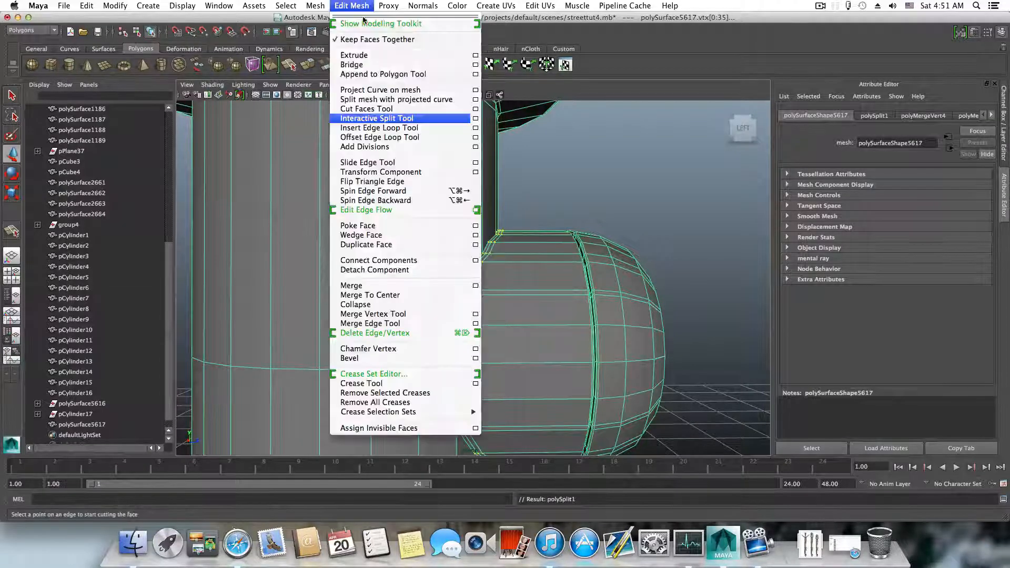
{"action": "left_click", "coordinate": [480, 119]}
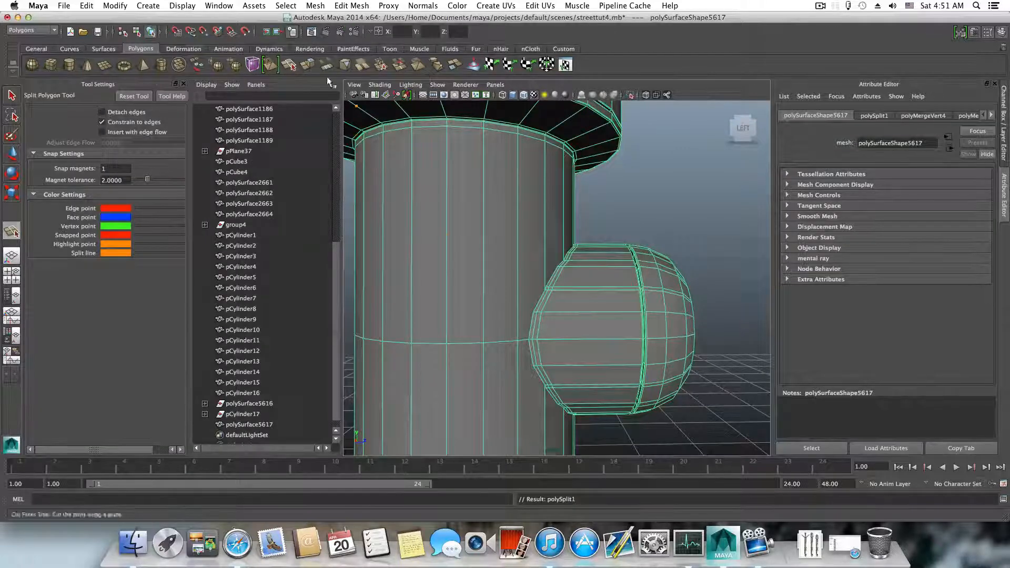
{"action": "left_click", "coordinate": [352, 5]}
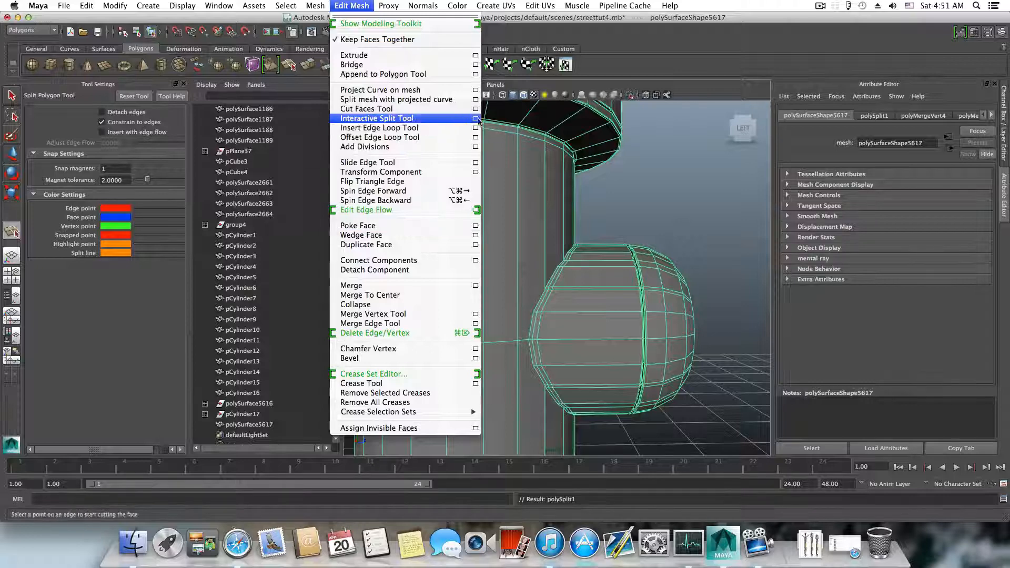
{"action": "left_click", "coordinate": [78, 316]}
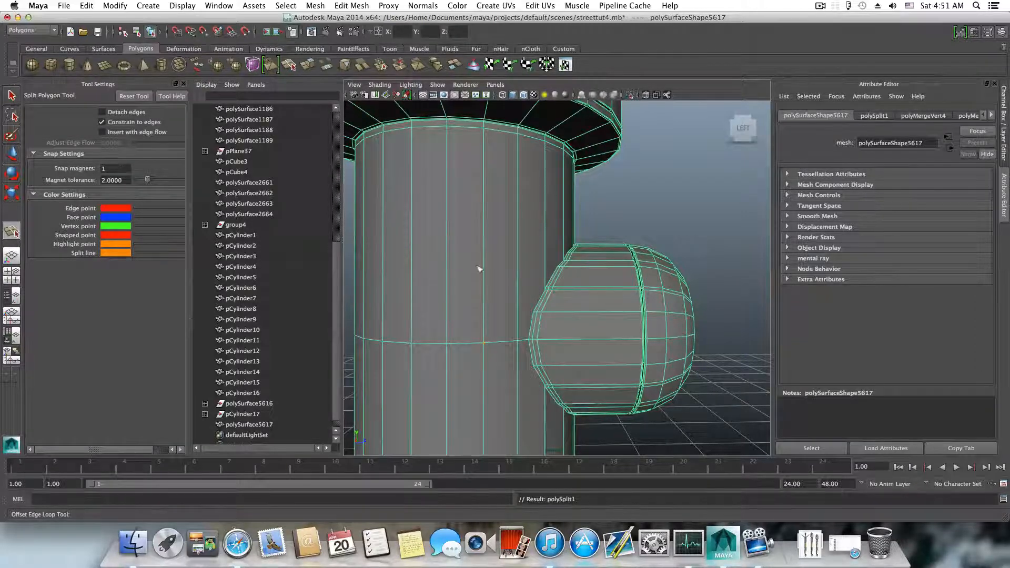
{"action": "left_click", "coordinate": [109, 170]}
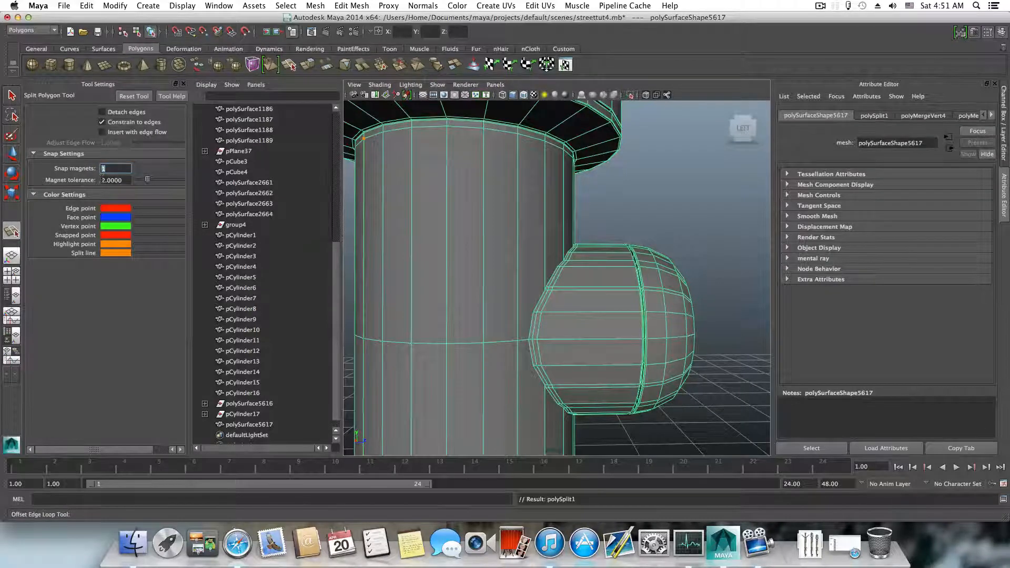
{"action": "type", "text": "0"}
- Split new edges around the hydrant's body just above the horizontal edge loop, starting from the side outlet's base, with the Interactive Split Tool
{"action": "left_click", "coordinate": [533, 315]}
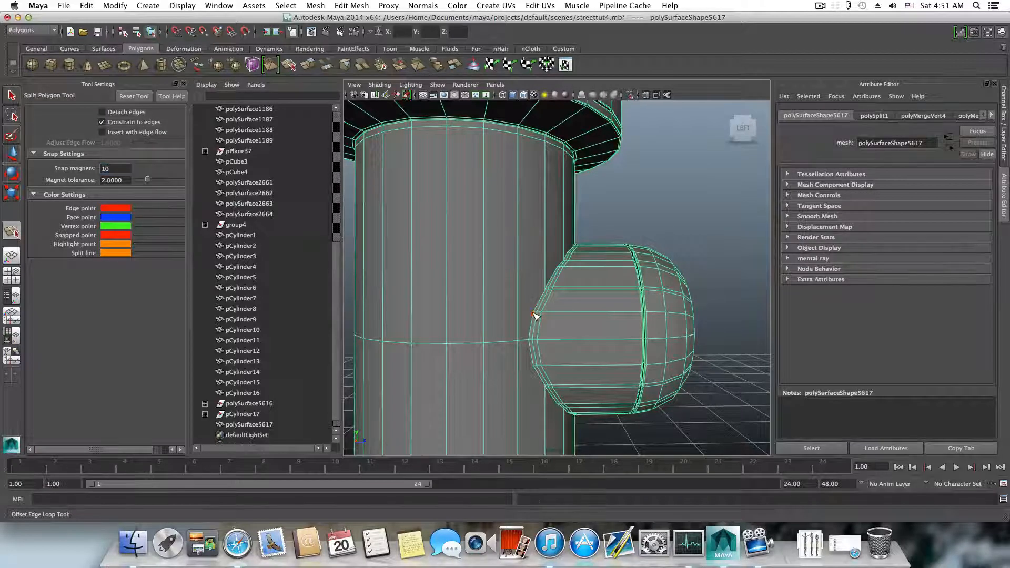
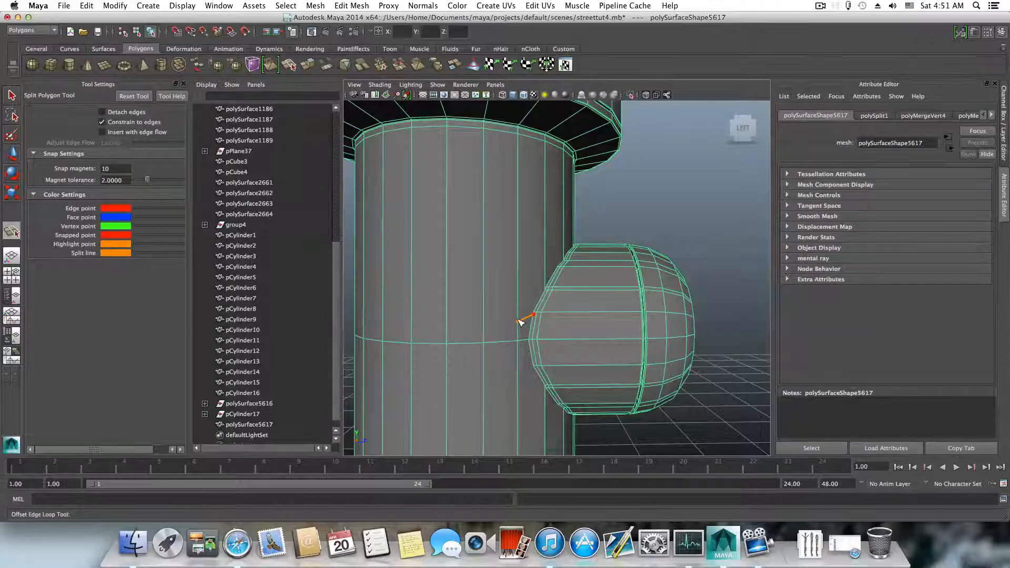
{"action": "left_click", "coordinate": [519, 321]}
{"action": "left_click", "coordinate": [484, 324]}
{"action": "middle_click_drag", "start_coordinate": [447, 325], "coordinate": [563, 318], "text": "alt"}
{"action": "left_click", "coordinate": [537, 317]}
{"action": "left_click_drag", "start_coordinate": [540, 322], "coordinate": [544, 325], "text": "alt"}
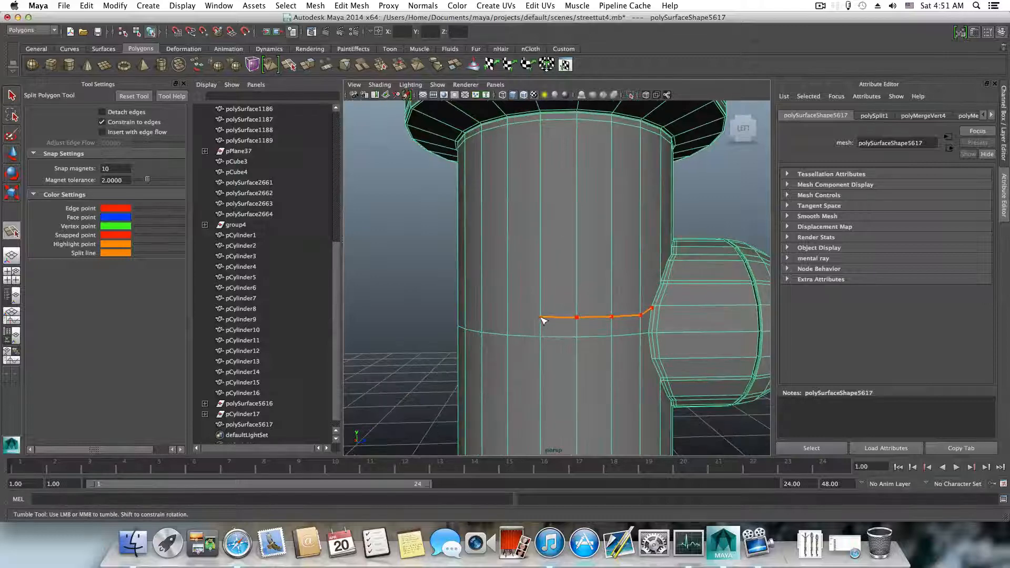
{"action": "left_click", "coordinate": [518, 319]}
{"action": "left_click_drag", "start_coordinate": [503, 325], "coordinate": [582, 322], "text": "alt"}
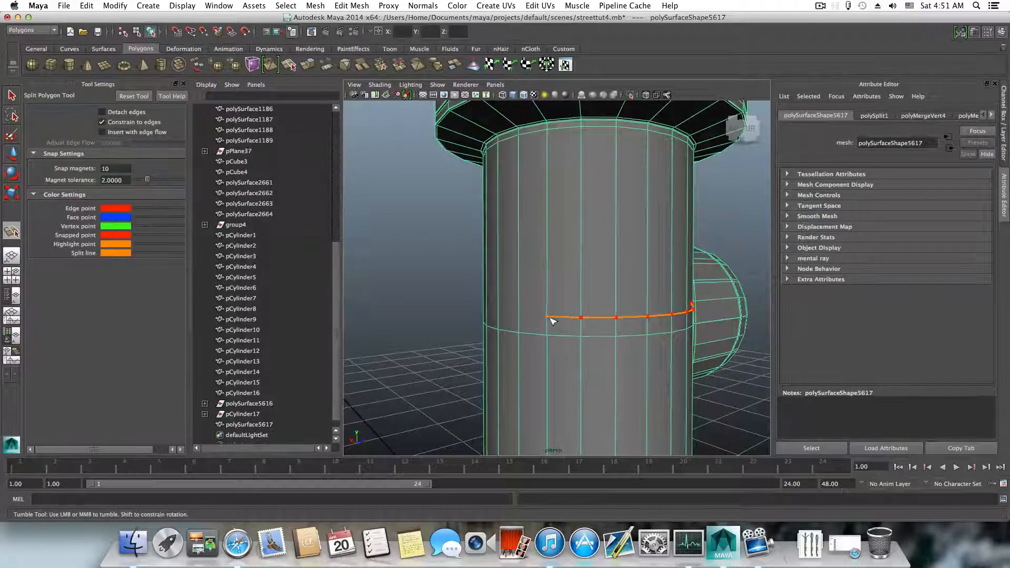
{"action": "left_click_drag", "start_coordinate": [507, 316], "coordinate": [582, 318], "text": "alt"}
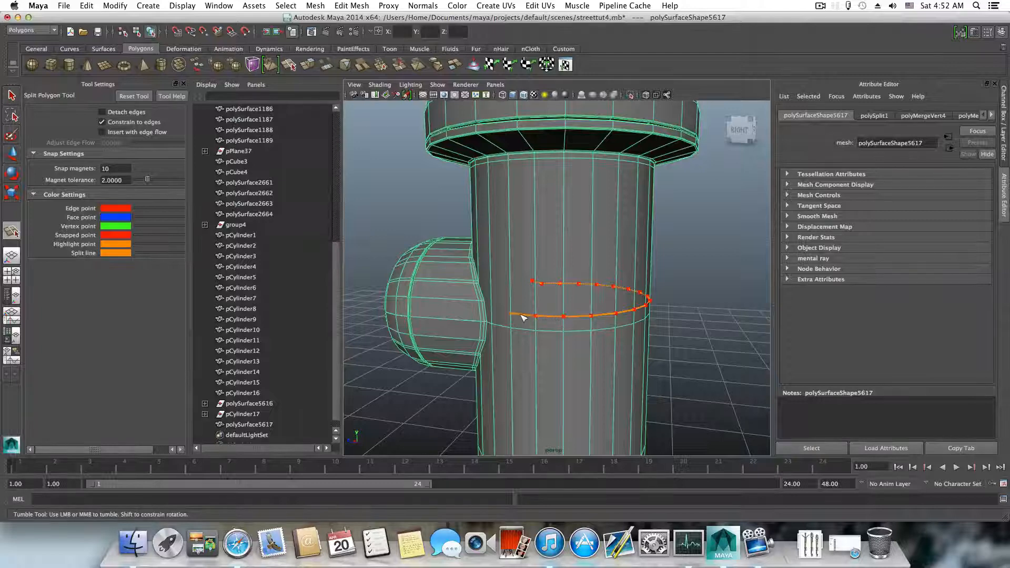
{"action": "left_click", "coordinate": [494, 309]}
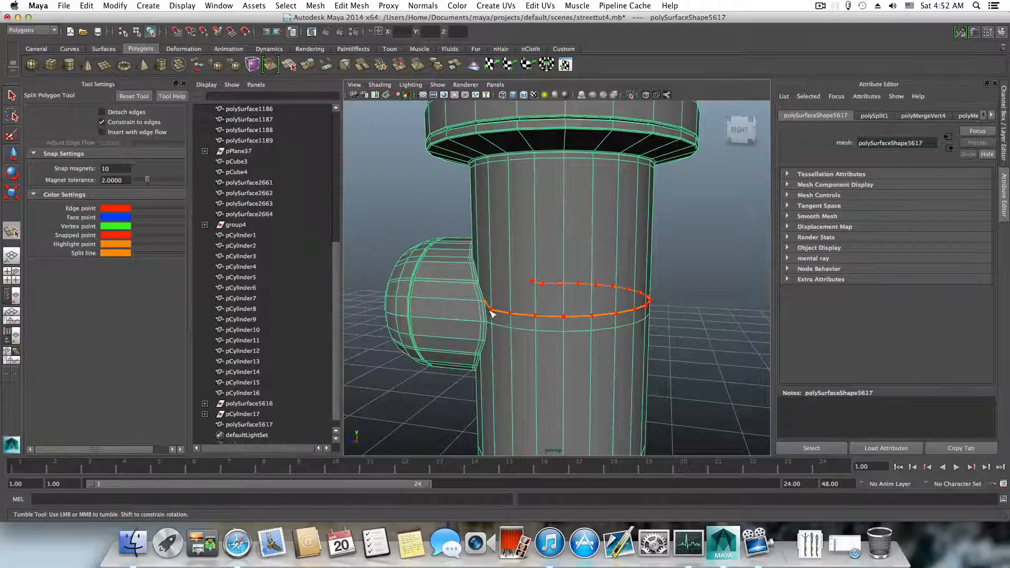
{"action": "left_click_drag", "start_coordinate": [492, 313], "coordinate": [542, 282], "text": "alt"}
{"action": "key", "text": "w"}
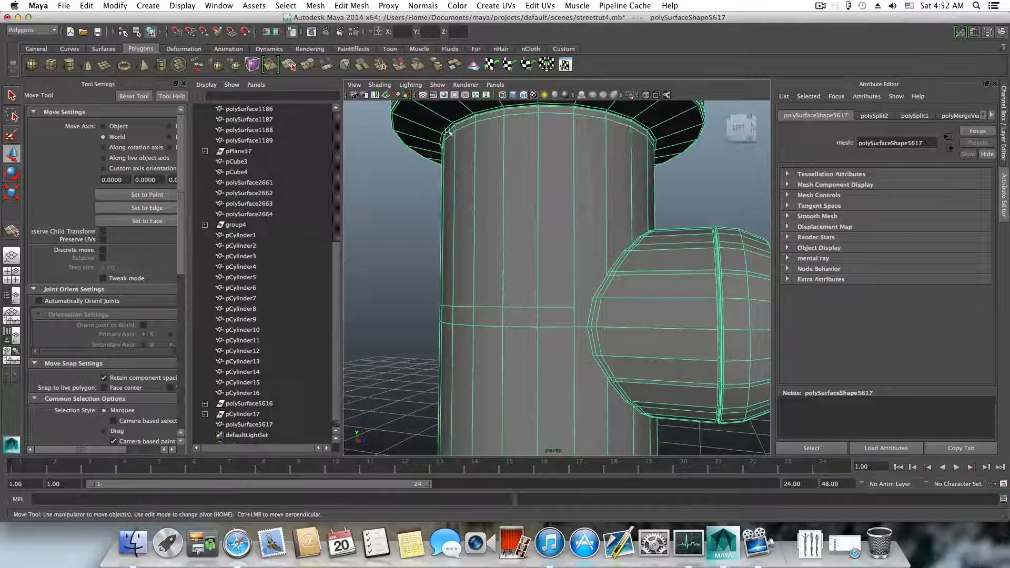
- Connect the open end of the new edge line to the vertex on the outlet's base with the Interactive Split Tool
{"action": "left_click", "coordinate": [355, 5]}
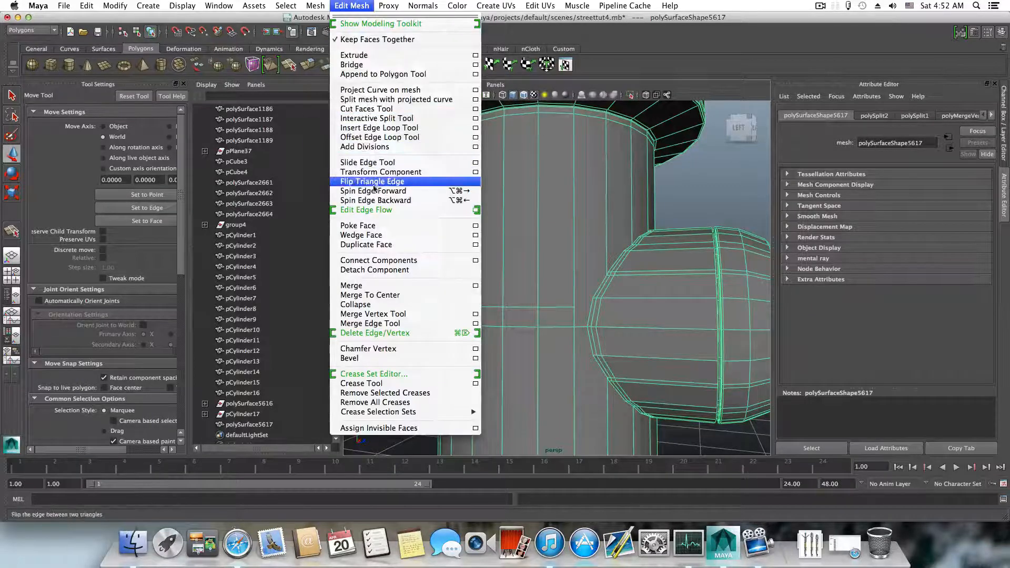
{"action": "left_click", "coordinate": [376, 118]}
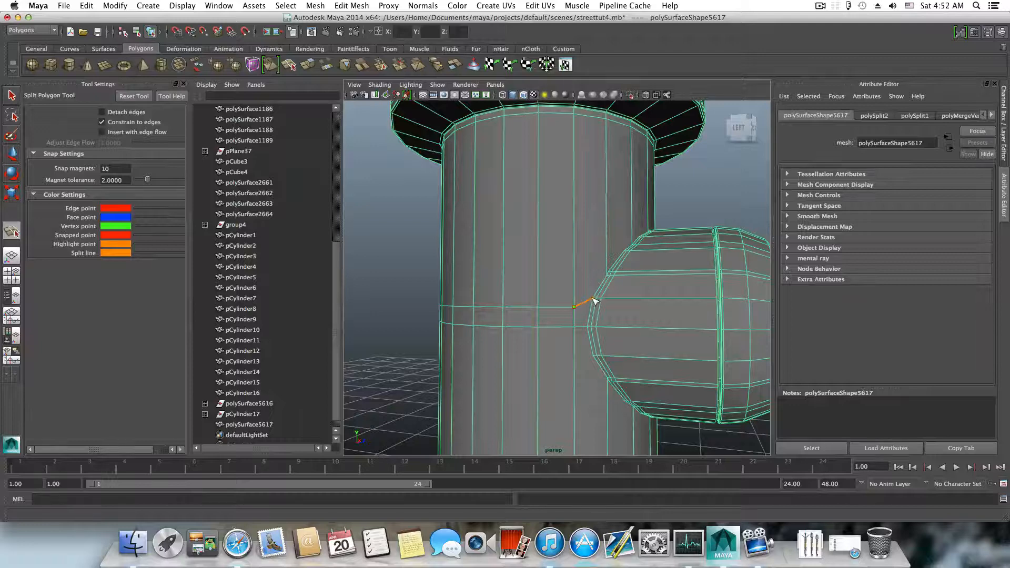
{"action": "left_click", "coordinate": [593, 301]}
{"action": "key", "text": "Return"}
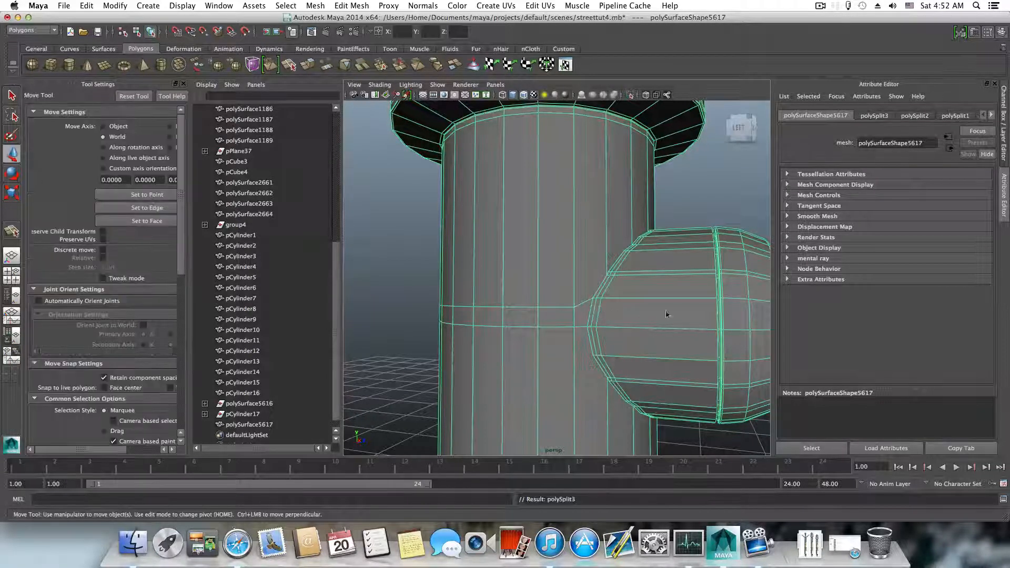
- Try to extend the new edge line to the outlet's base on the opposite side of the body, undoing each split attempt
{"action": "left_click_drag", "start_coordinate": [604, 311], "coordinate": [489, 273], "text": "alt"}
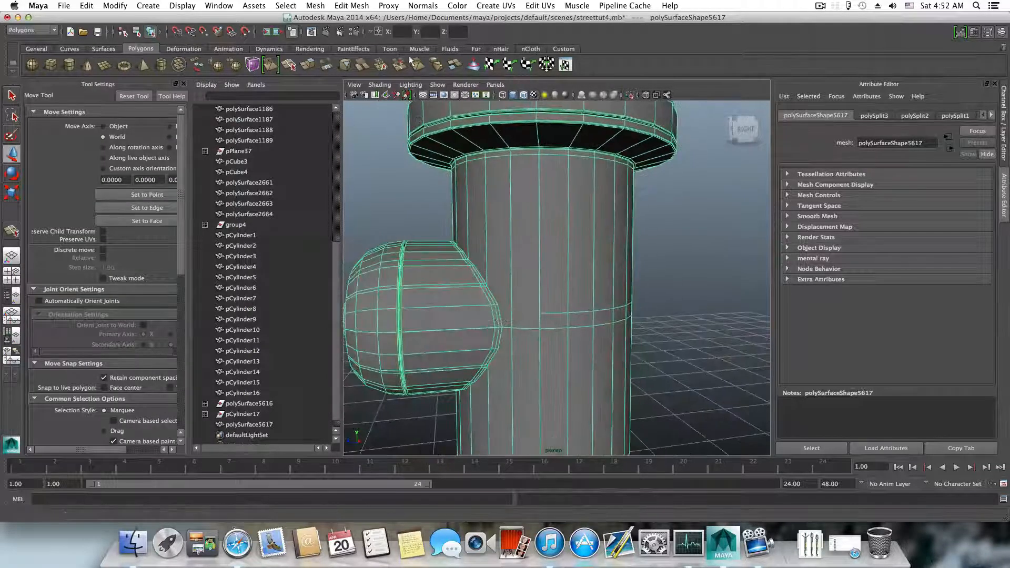
{"action": "key", "text": "y"}
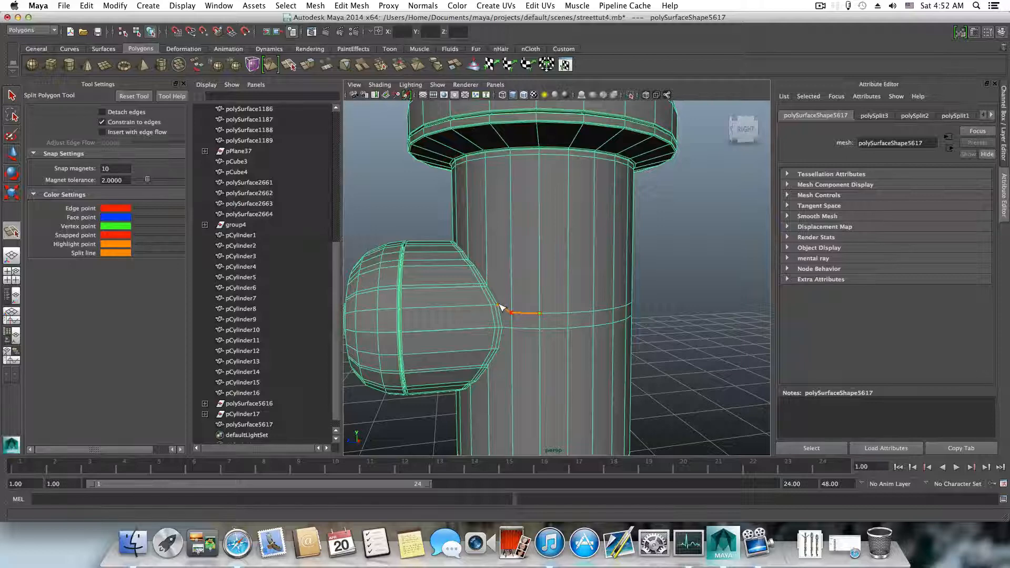
{"action": "key", "text": "Return"}
{"action": "key", "text": "w"}
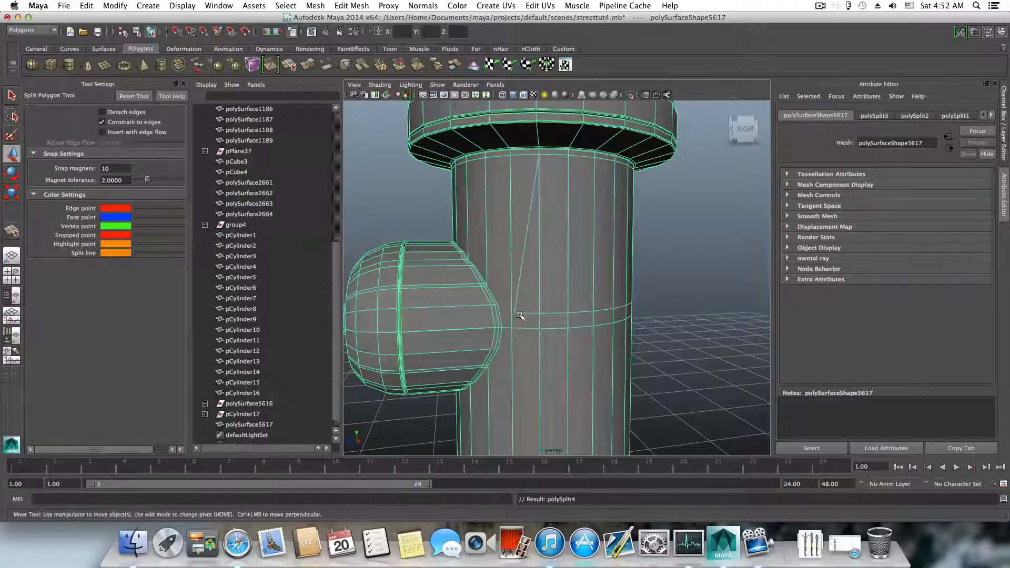
{"action": "key", "text": "z"}
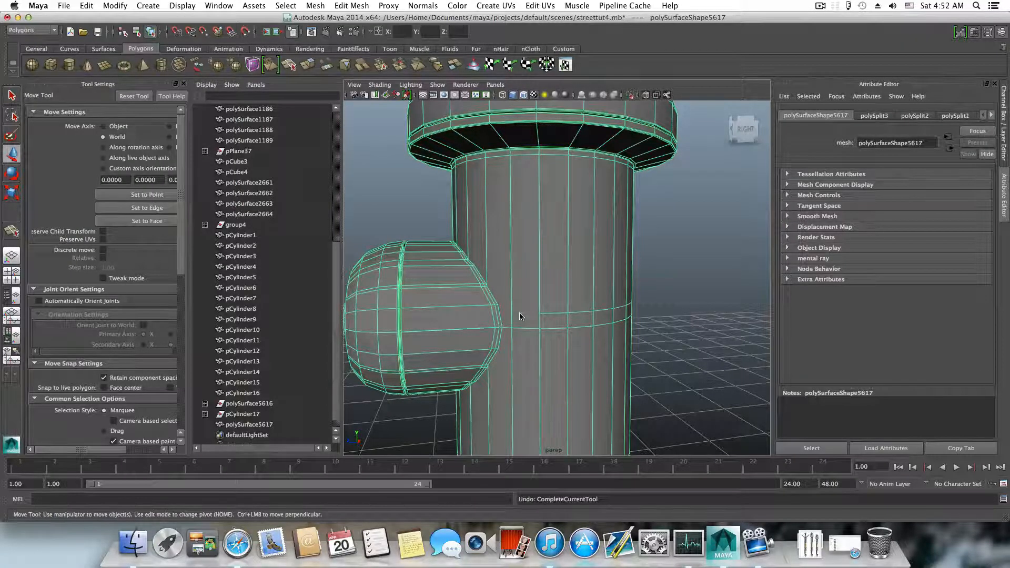
{"action": "key", "text": "y"}
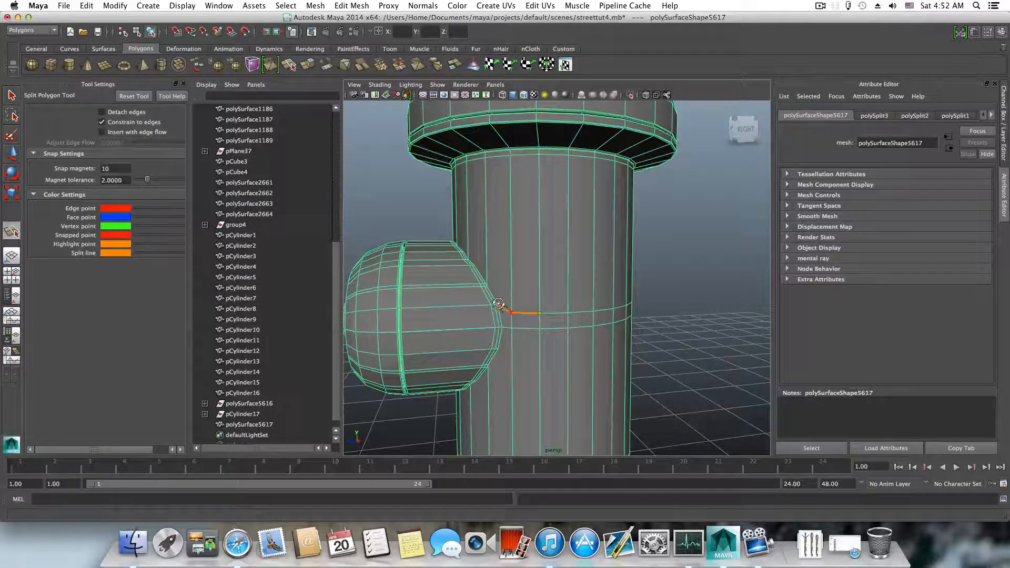
{"action": "right_click_drag", "start_coordinate": [499, 304], "coordinate": [534, 335], "text": "alt"}
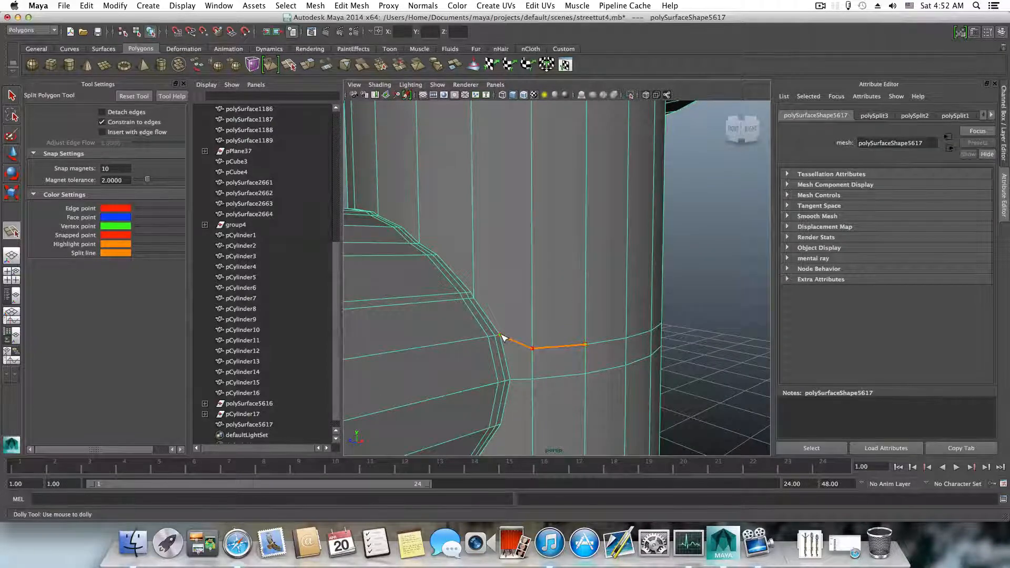
{"action": "key", "text": "w"}
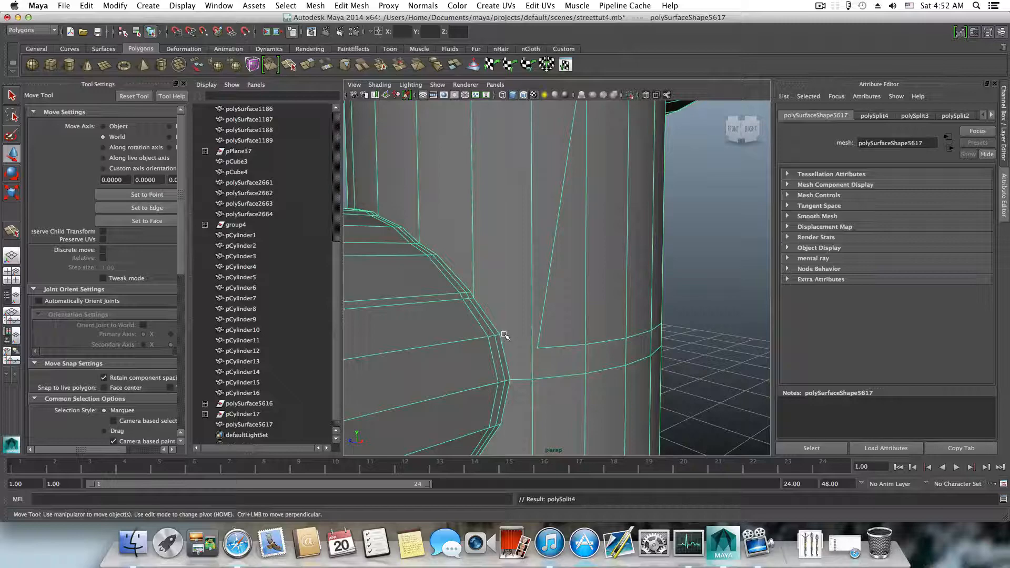
{"action": "key", "text": "ctrl+z"}
- Deselect the hydrant and examine its body, side outlet and partial edge line from several sides
{"action": "scroll", "coordinate": [528, 340], "scroll_direction": "down", "scroll_amount": 5}
{"action": "mouse_move", "coordinate": [493, 324]}
{"action": "left_mouse_down", "text": "alt"}
{"action": "mouse_move", "coordinate": [510, 341]}
{"action": "mouse_move", "coordinate": [541, 345]}
{"action": "mouse_move", "coordinate": [562, 323]}
{"action": "mouse_move", "coordinate": [496, 332]}
{"action": "left_mouse_up", "text": "alt"}
{"action": "scroll", "coordinate": [561, 323], "scroll_direction": "down", "scroll_amount": 5}
{"action": "left_click", "coordinate": [626, 359]}
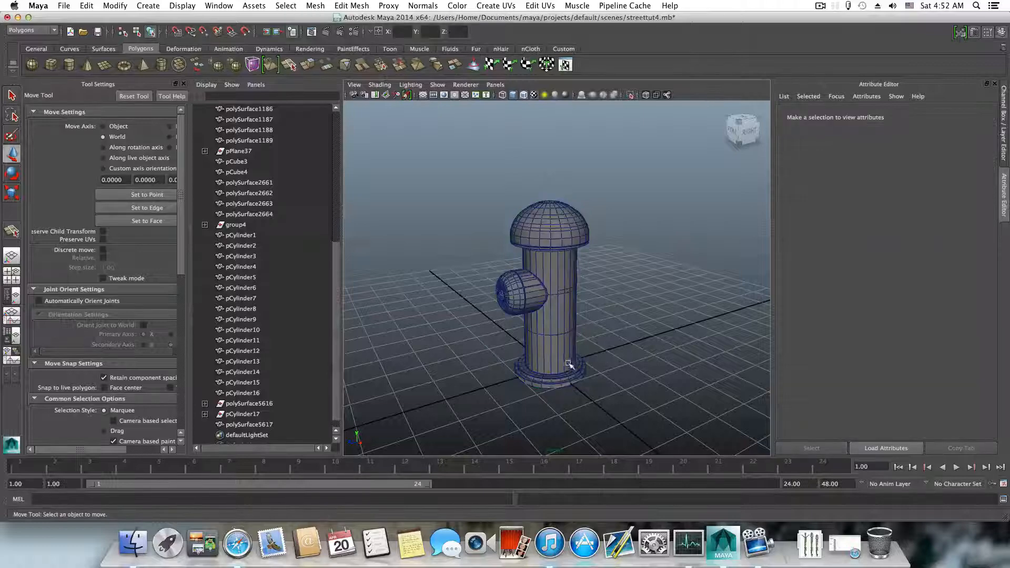
{"action": "left_click_drag", "start_coordinate": [568, 364], "coordinate": [428, 330], "text": "alt"}
{"action": "scroll", "coordinate": [437, 330], "scroll_direction": "up", "scroll_amount": 5}
{"action": "middle_click_drag", "start_coordinate": [444, 332], "coordinate": [516, 304], "text": "alt"}
{"action": "scroll", "coordinate": [479, 312], "scroll_direction": "up", "scroll_amount": 3}
{"action": "left_click_drag", "start_coordinate": [577, 354], "coordinate": [475, 349], "text": "alt"}
{"action": "middle_click_drag", "start_coordinate": [605, 366], "coordinate": [473, 351], "text": "alt"}
{"action": "left_click_drag", "start_coordinate": [473, 352], "coordinate": [419, 355], "text": "alt"}
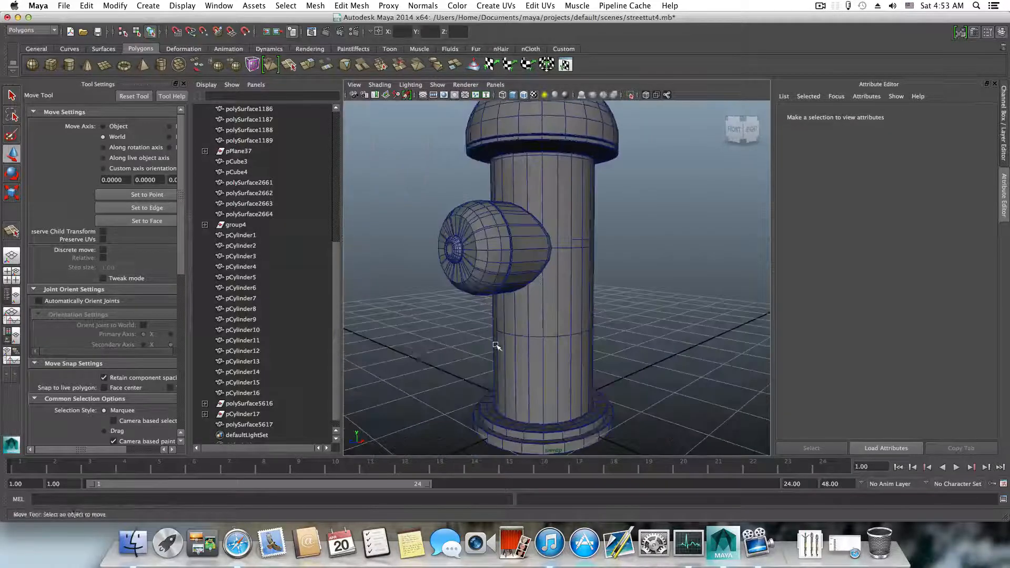
{"action": "middle_click_drag", "start_coordinate": [496, 345], "coordinate": [394, 341], "text": "alt"}
{"action": "left_click_drag", "start_coordinate": [395, 341], "coordinate": [480, 265], "text": "alt"}
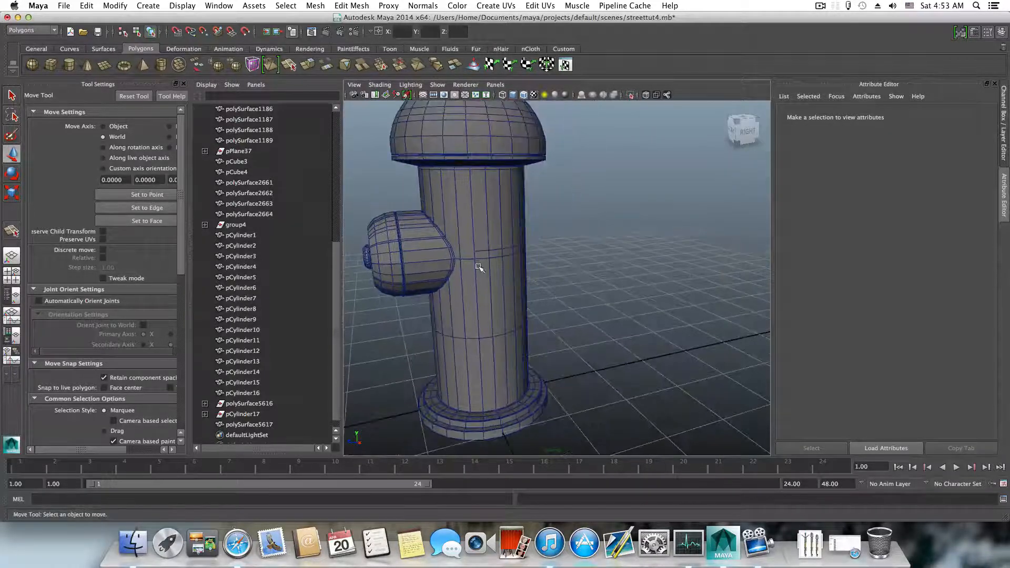
{"action": "left_click_drag", "start_coordinate": [471, 313], "coordinate": [487, 338], "text": "alt"}
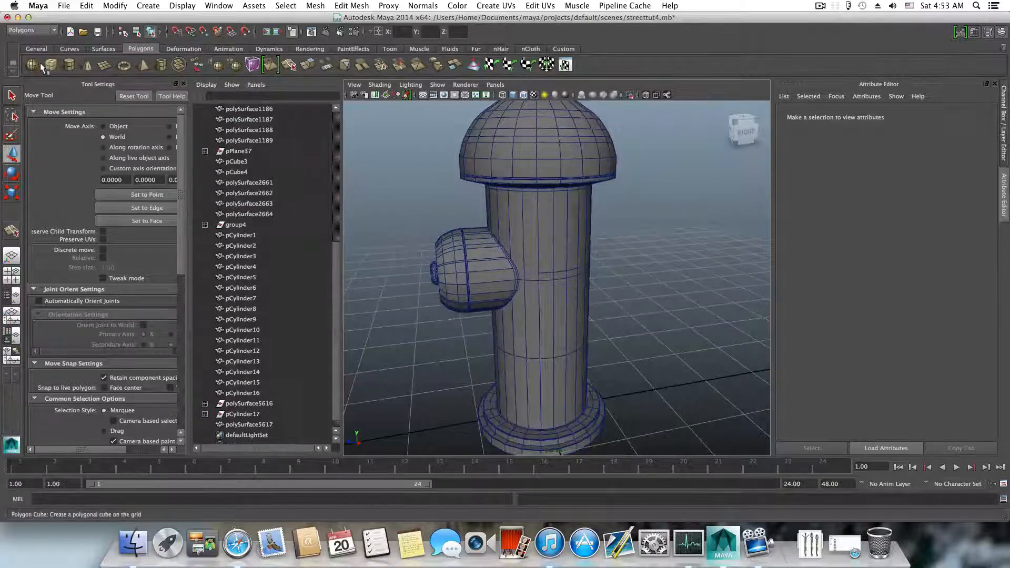
- Create a polygon cylinder, place it at Y 2.822 on the hydrant's body, and rotate it to -90 degrees around Z
{"action": "left_click", "coordinate": [68, 64]}
{"action": "left_click_drag", "start_coordinate": [531, 368], "coordinate": [604, 276], "text": "alt"}
{"action": "key", "text": "e"}
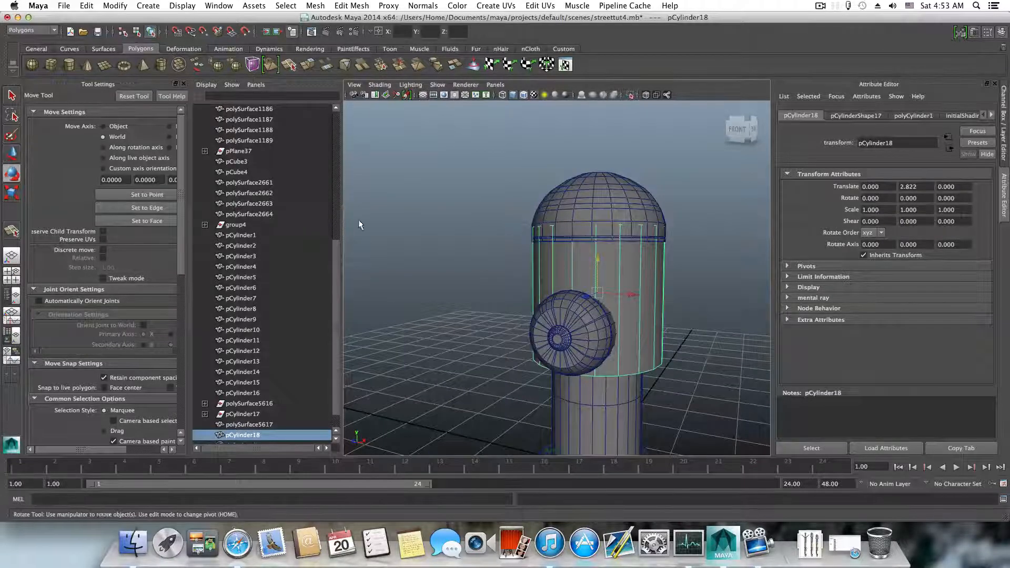
{"action": "key", "text": "j"}
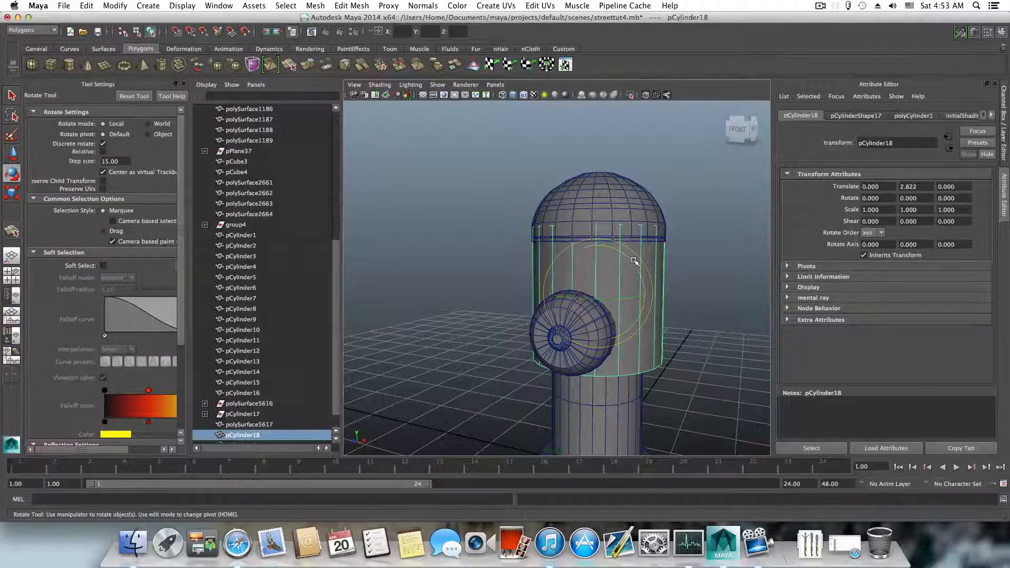
{"action": "left_click_drag", "start_coordinate": [638, 263], "coordinate": [643, 331]}
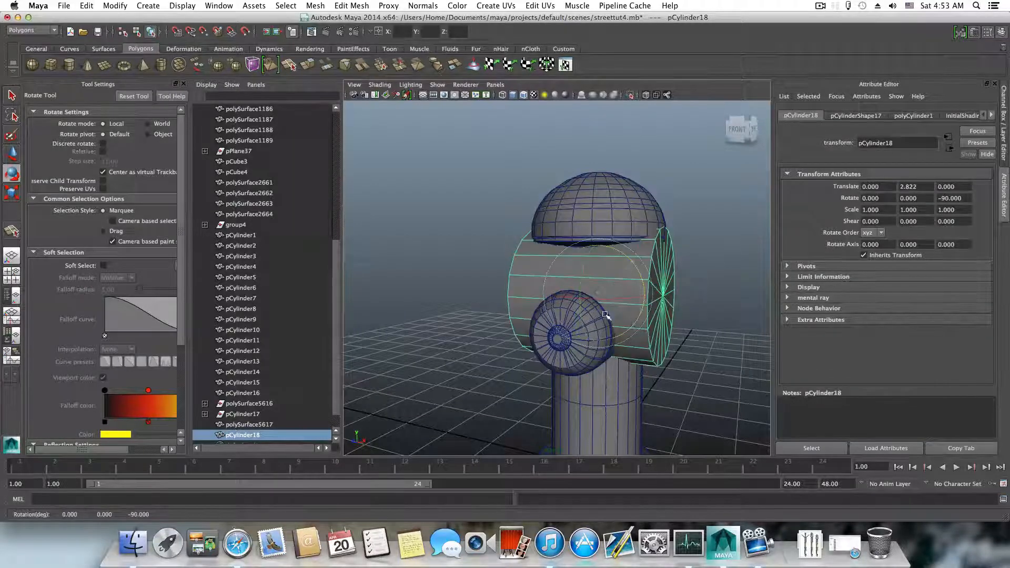
{"action": "left_click_drag", "start_coordinate": [604, 312], "coordinate": [621, 308], "text": "alt"}
{"action": "left_click", "coordinate": [740, 128]}
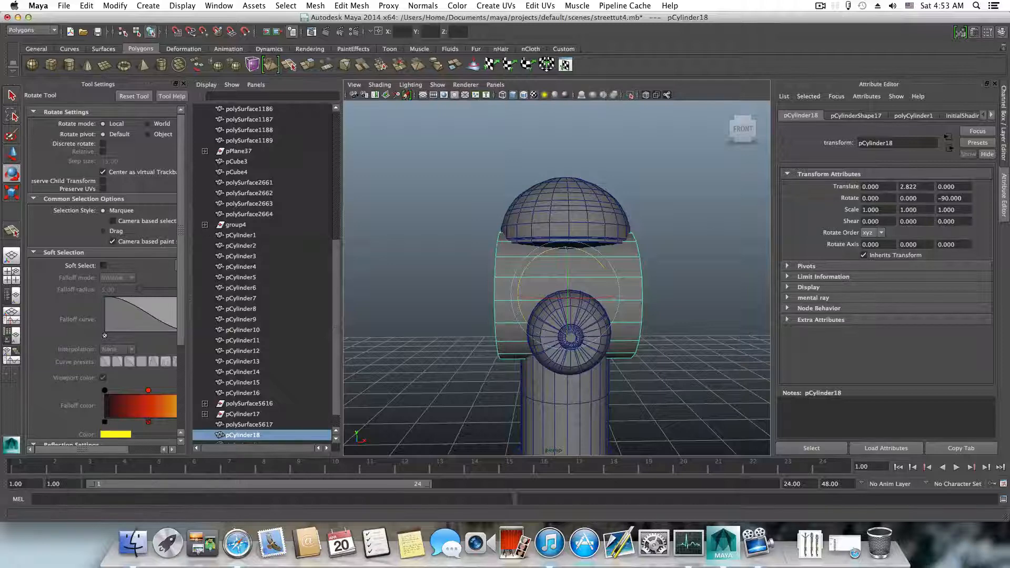
- Scale the cylinder to 0.392, 0.991, 0.392 and raise it to Y 2.913 so both ends project from the body
{"action": "left_click", "coordinate": [18, 195]}
{"action": "left_click_drag", "start_coordinate": [567, 296], "coordinate": [640, 307]}
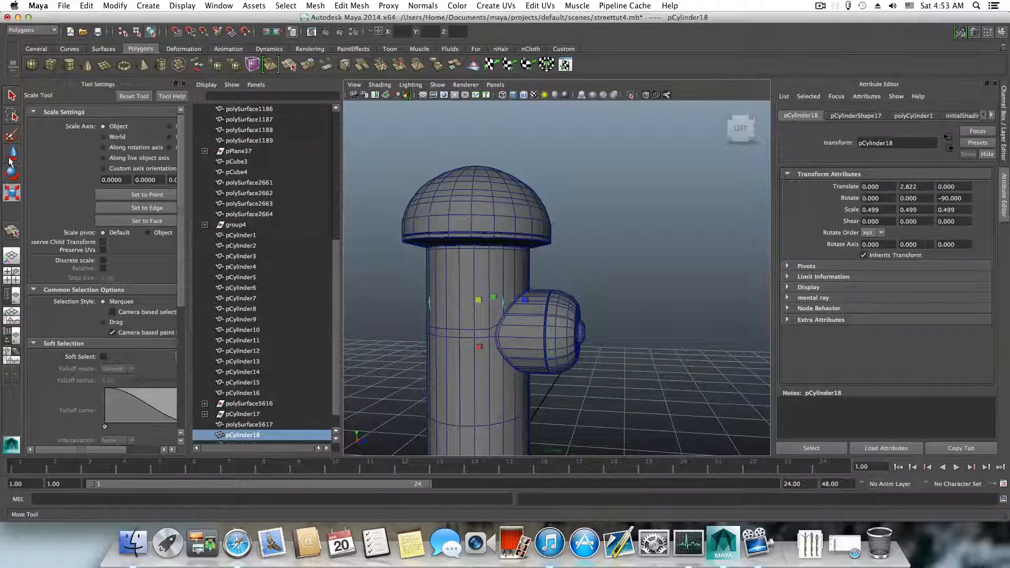
{"action": "left_click_drag", "start_coordinate": [587, 294], "coordinate": [510, 310], "text": "alt"}
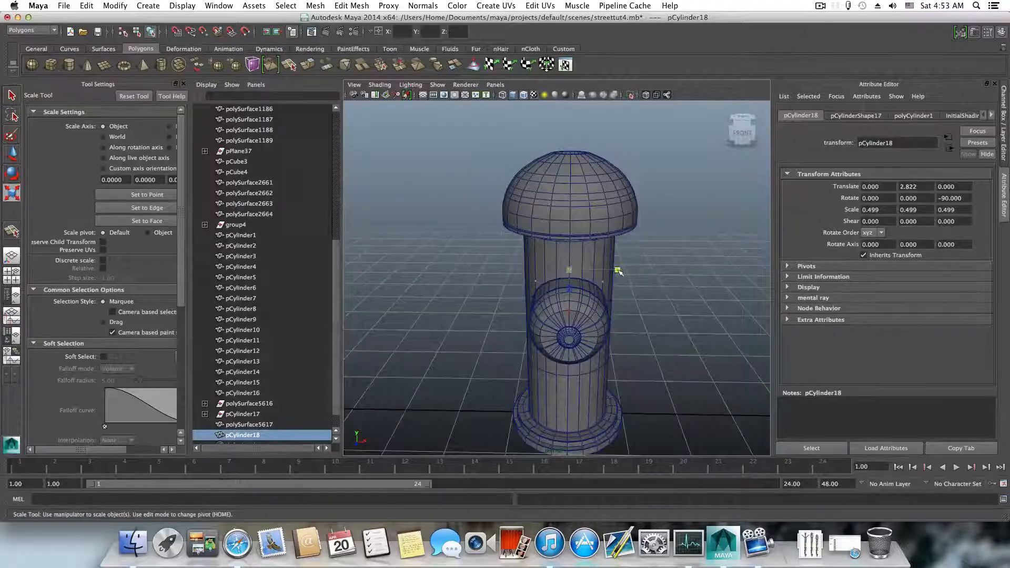
{"action": "left_click_drag", "start_coordinate": [617, 270], "coordinate": [667, 276]}
{"action": "left_click_drag", "start_coordinate": [526, 298], "coordinate": [566, 291], "text": "alt"}
{"action": "key", "text": "w"}
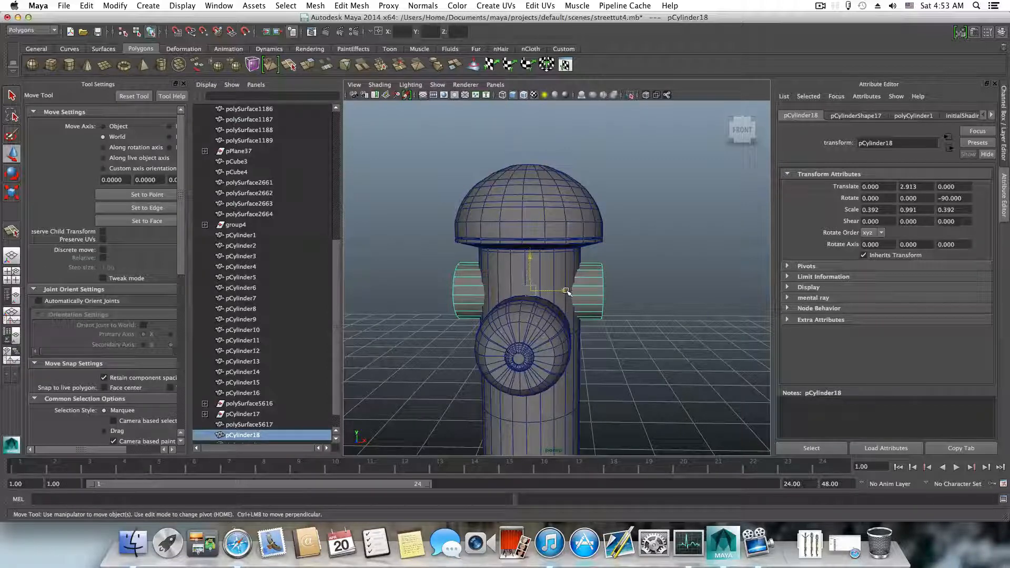
- Duplicate the crosswise cylinder and move the copy above the hydrant's dome to Y 5.071
{"action": "key", "text": "ctrl+d"}
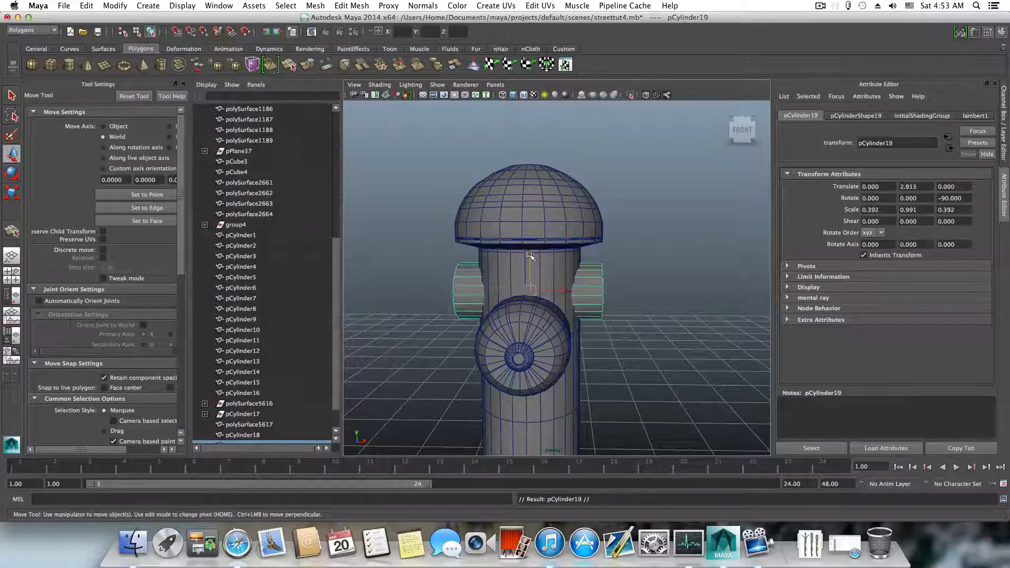
{"action": "left_click", "coordinate": [529, 255]}
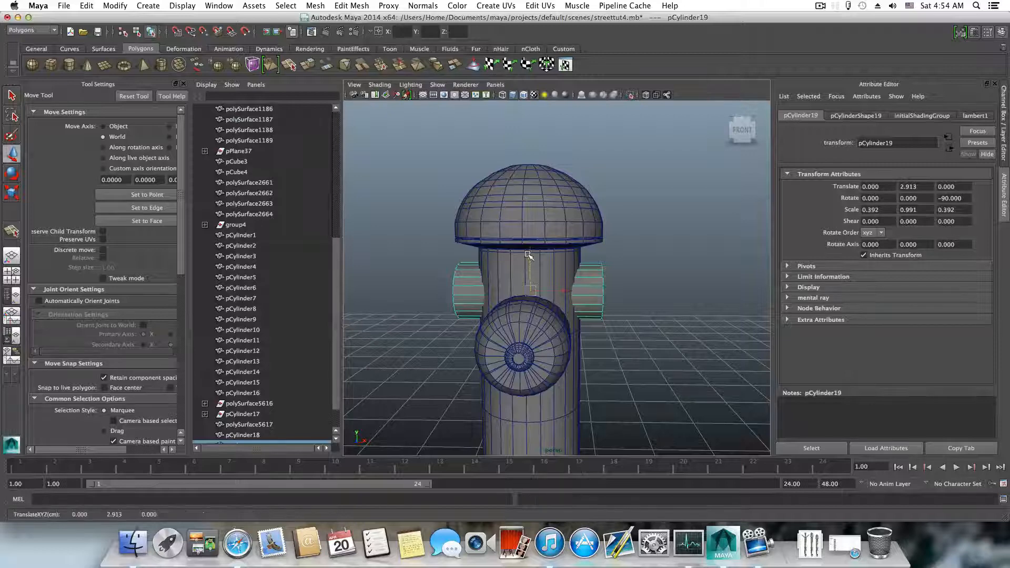
{"action": "left_click_drag", "start_coordinate": [529, 255], "coordinate": [527, 96]}
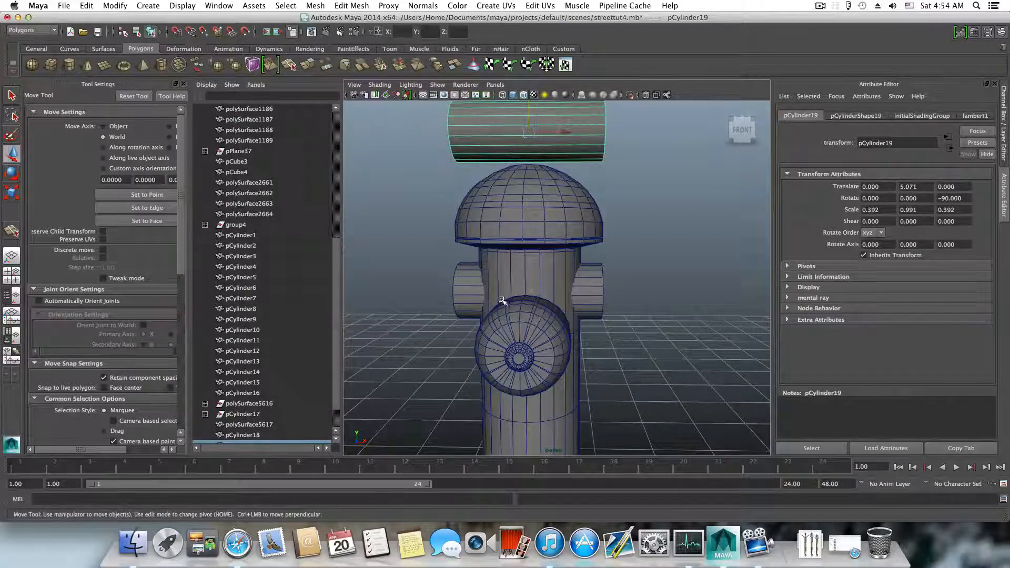
- Subtract the crosswise cylinder from the hydrant's body with a Boolean Difference, keeping the copy above the dome
{"action": "left_click", "coordinate": [464, 289]}
{"action": "left_click_drag", "start_coordinate": [480, 334], "coordinate": [489, 289], "text": "alt"}
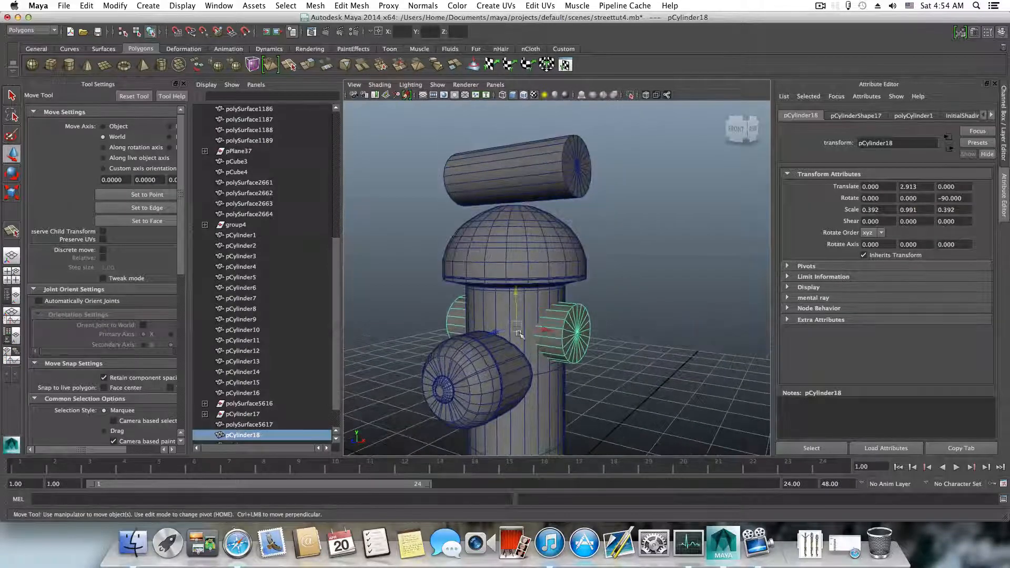
{"action": "left_click", "coordinate": [488, 286]}
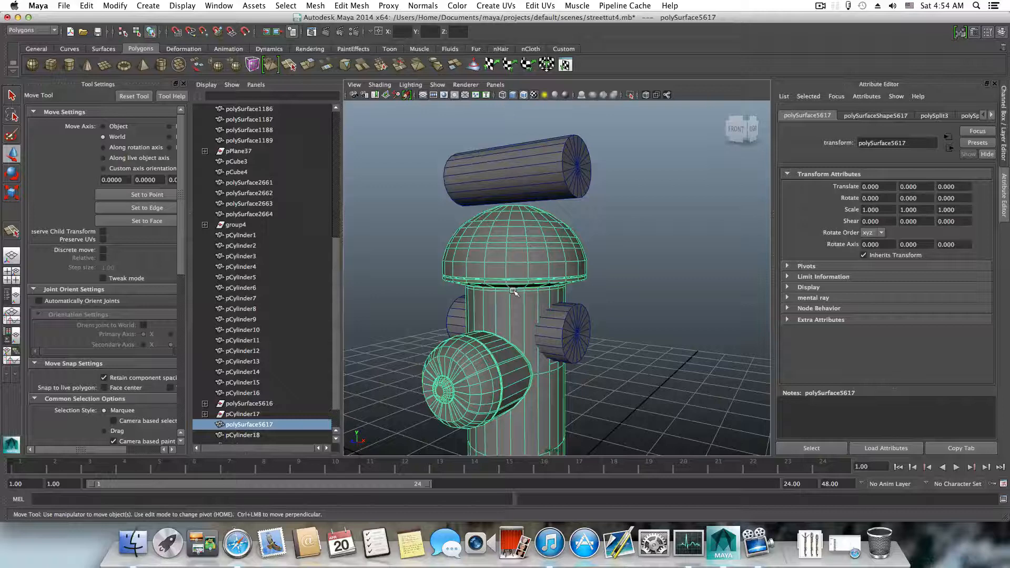
{"action": "left_click", "coordinate": [568, 333], "text": "shift"}
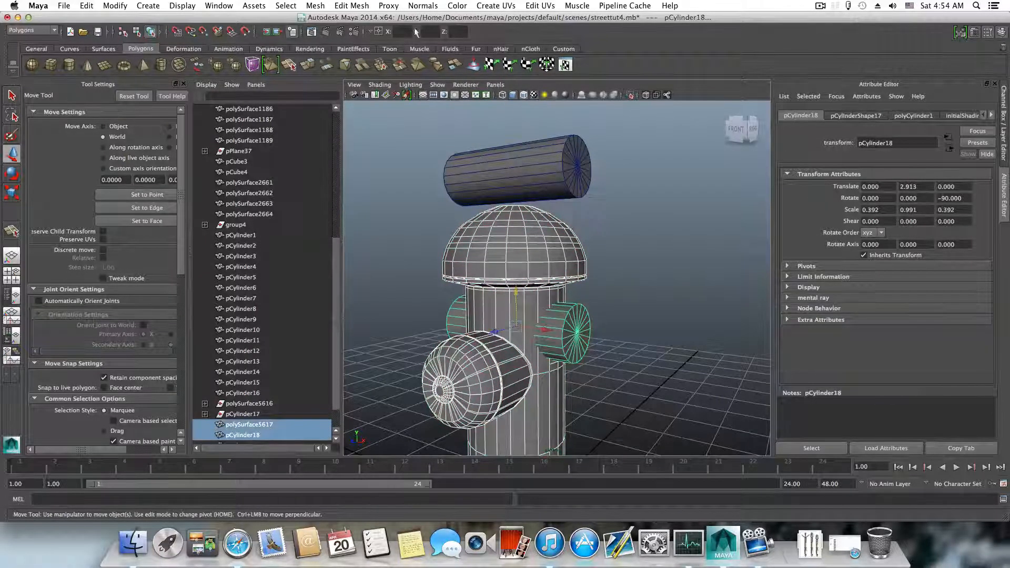
{"action": "left_click", "coordinate": [316, 6]}
{"action": "mouse_move", "coordinate": [337, 53]}
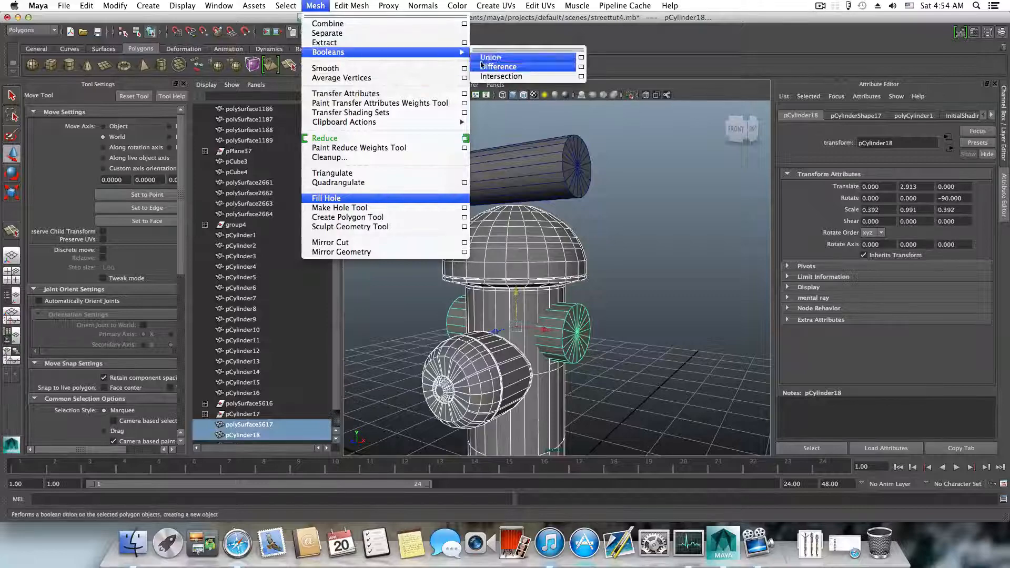
{"action": "left_click", "coordinate": [497, 62]}
- Select all the faces lining the hole cut crosswise through the hydrant's body and delete them
{"action": "left_click_drag", "start_coordinate": [531, 259], "coordinate": [429, 347], "text": "alt"}
{"action": "right_click_drag", "start_coordinate": [429, 348], "coordinate": [547, 363], "text": "alt"}
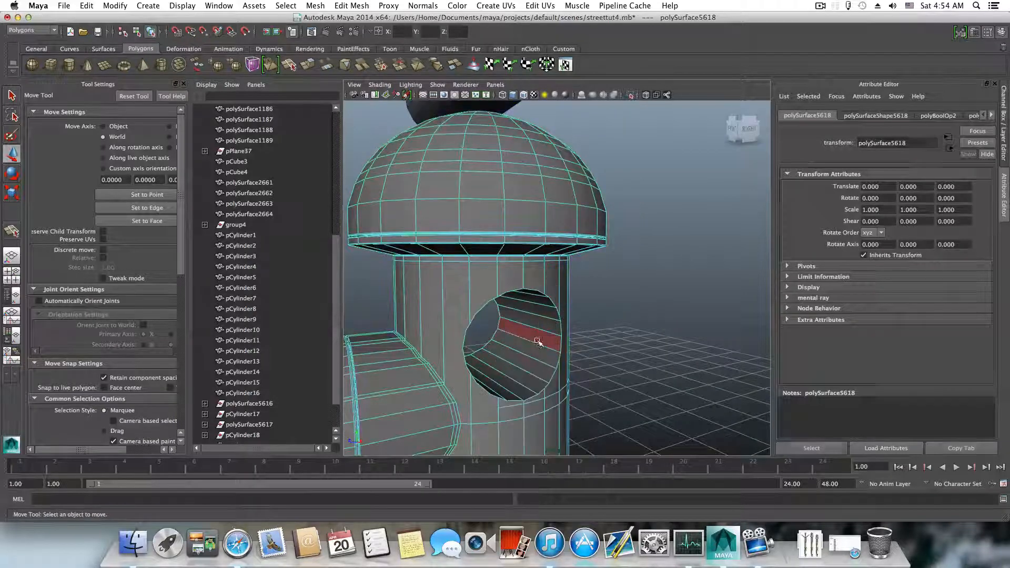
{"action": "left_click", "coordinate": [538, 349]}
{"action": "double_click", "coordinate": [538, 350], "text": "shift"}
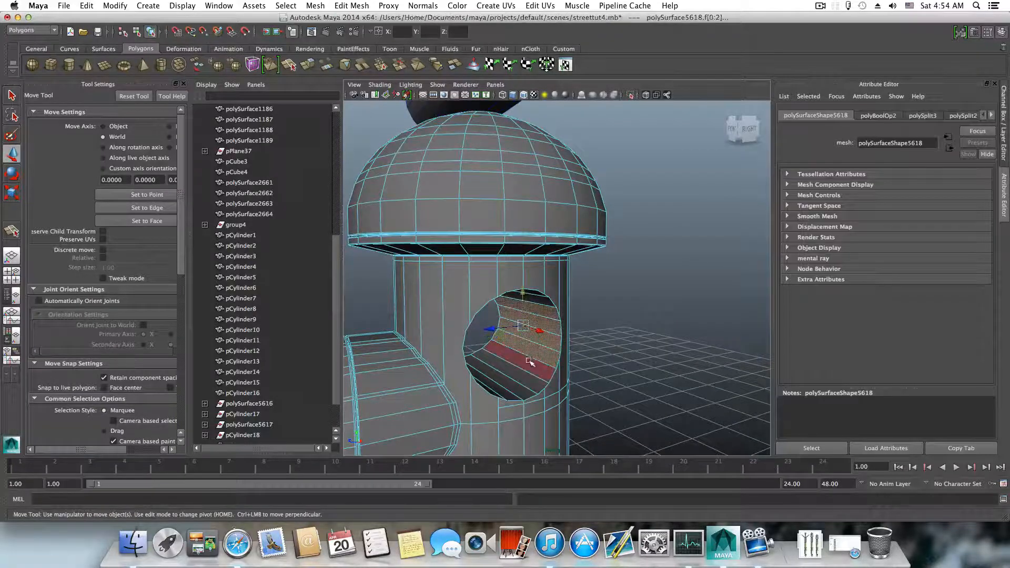
{"action": "left_click", "coordinate": [505, 379], "text": "shift"}
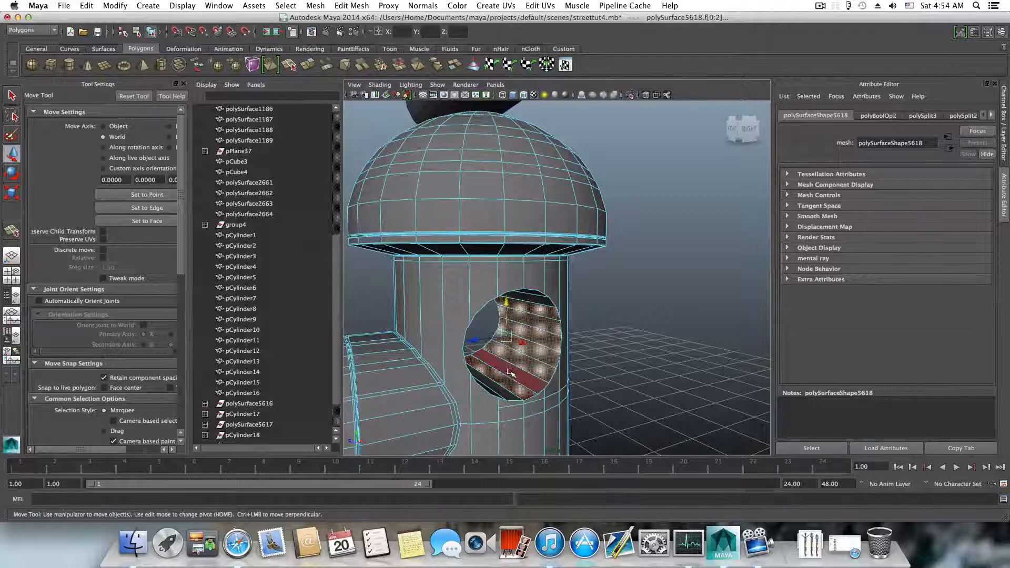
{"action": "left_click_drag", "start_coordinate": [511, 373], "coordinate": [513, 344], "text": "alt"}
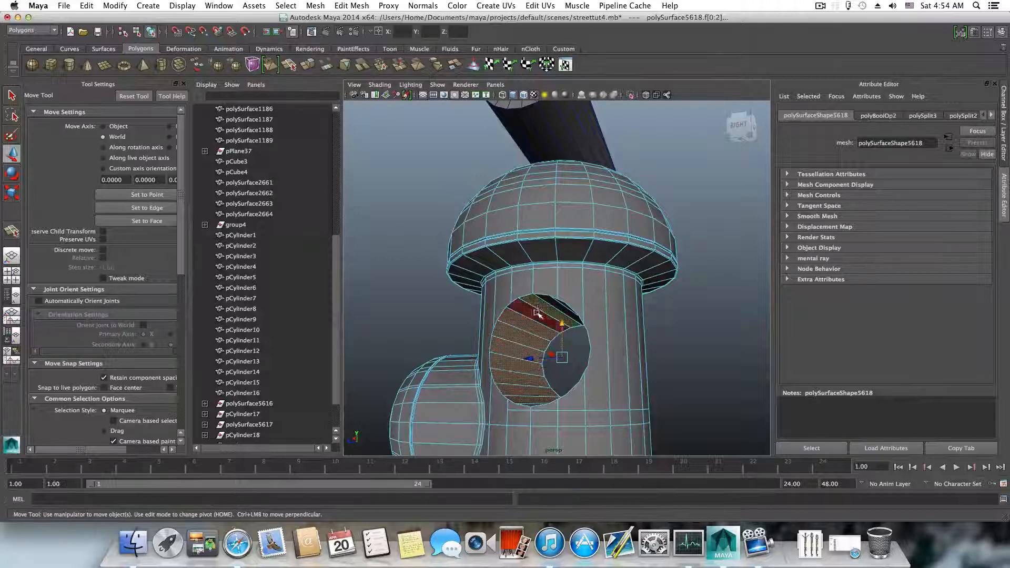
{"action": "left_click_drag", "start_coordinate": [551, 308], "coordinate": [536, 315], "text": "alt"}
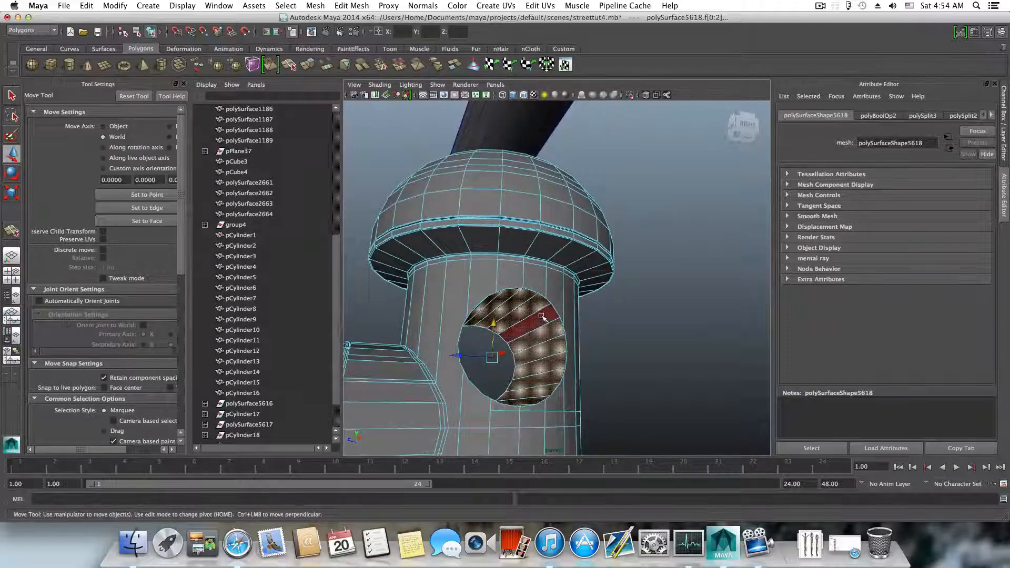
{"action": "key", "text": "Delete"}
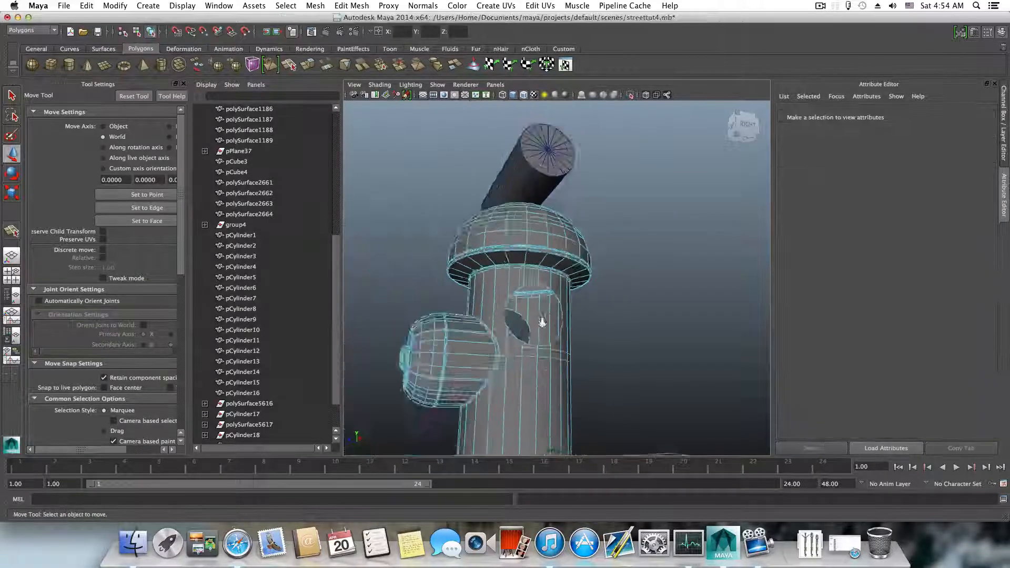
- Select the border edge loops around the openings on both sides of the hydrant's body
{"action": "scroll", "coordinate": [543, 323], "scroll_direction": "down", "scroll_amount": 3}
{"action": "left_click_drag", "start_coordinate": [537, 320], "coordinate": [551, 336], "text": "alt"}
{"action": "scroll", "coordinate": [537, 296], "scroll_direction": "up", "scroll_amount": 5}
{"action": "right_click", "coordinate": [526, 289]}
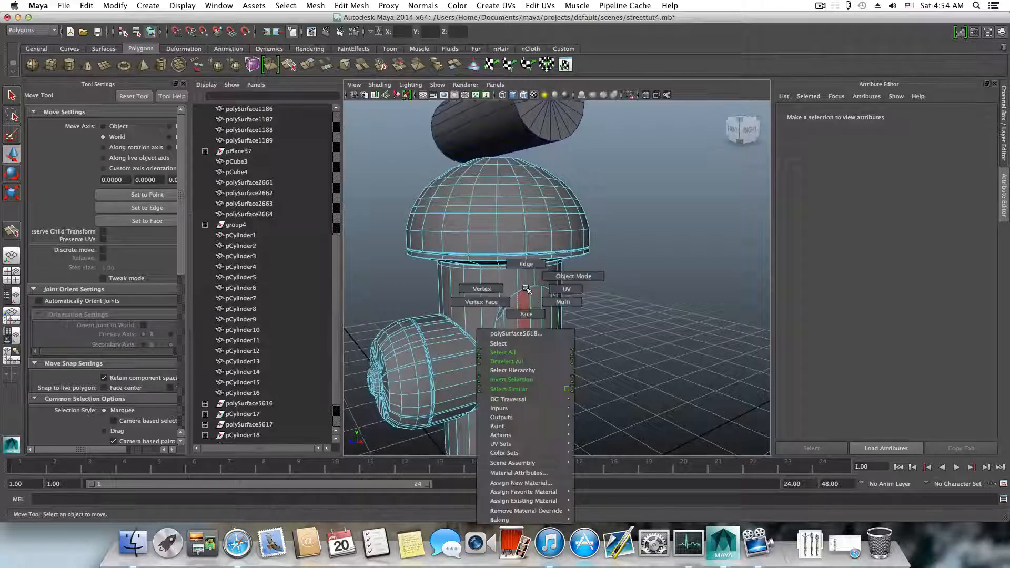
{"action": "left_click", "coordinate": [521, 293]}
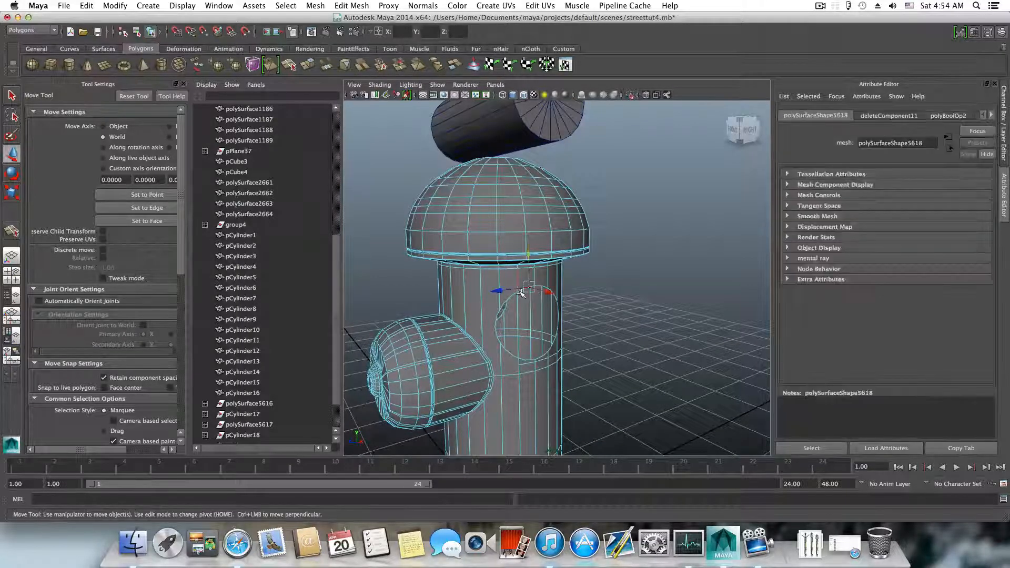
{"action": "left_click", "coordinate": [518, 296]}
{"action": "left_click", "coordinate": [517, 295]}
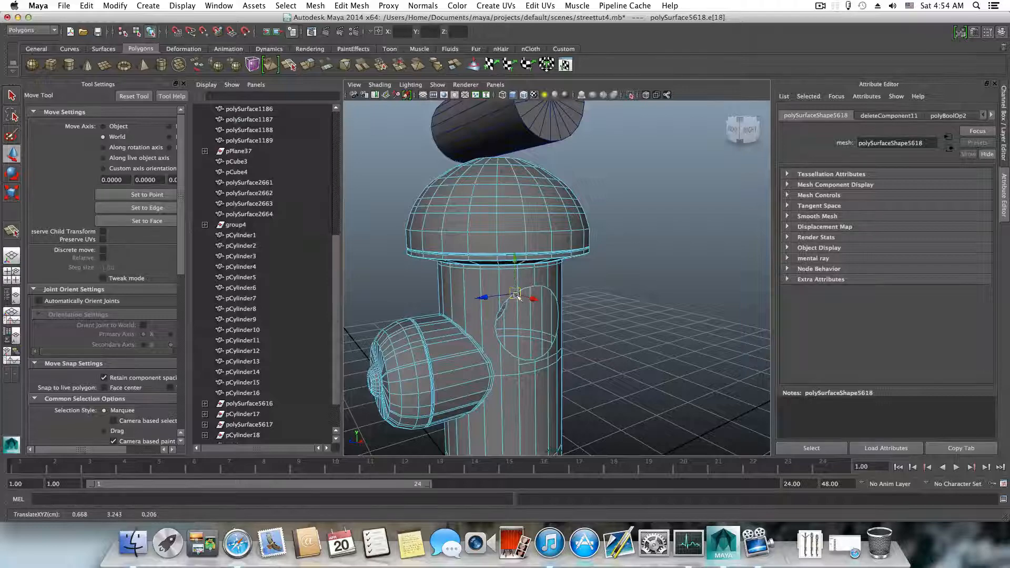
{"action": "double_click", "coordinate": [546, 288]}
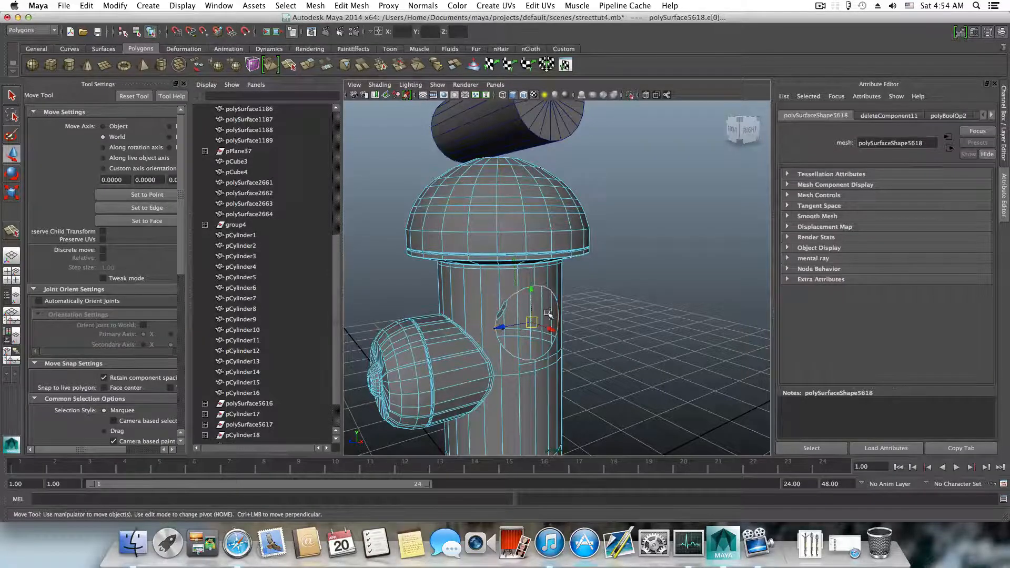
{"action": "mouse_move", "coordinate": [528, 325]}
{"action": "left_mouse_down", "text": "alt"}
{"action": "mouse_move", "coordinate": [558, 319]}
{"action": "mouse_move", "coordinate": [525, 310]}
{"action": "left_mouse_up", "text": "alt"}
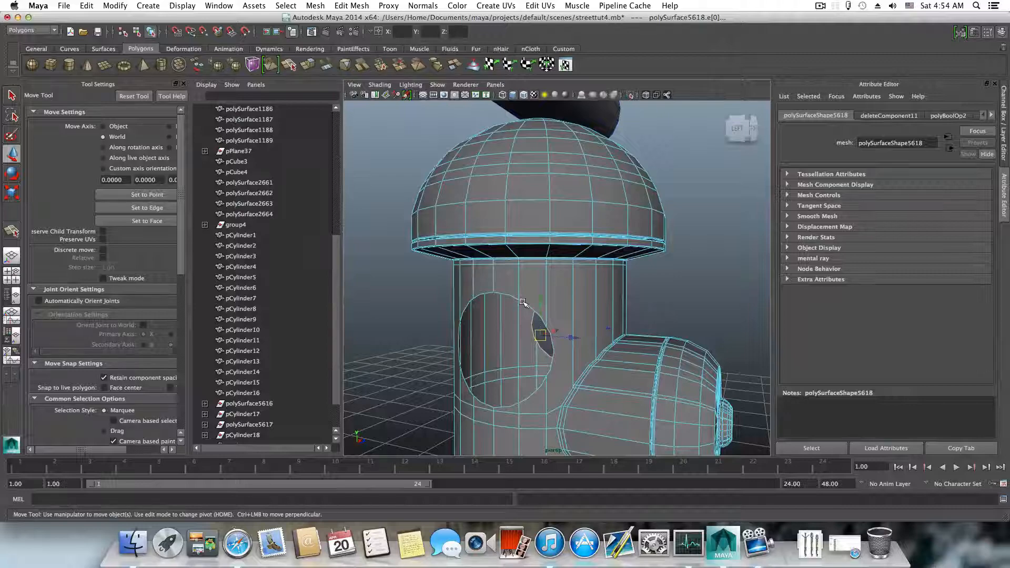
{"action": "double_click", "coordinate": [522, 302], "text": "shift"}
- Extrude the two selected hole borders and scale them outward along X to form a side outlet on each side
{"action": "scroll", "coordinate": [529, 350], "scroll_direction": "down", "scroll_amount": 10}
{"action": "left_click_drag", "start_coordinate": [529, 350], "coordinate": [445, 351], "text": "alt"}
{"action": "scroll", "coordinate": [458, 355], "scroll_direction": "up", "scroll_amount": 5}
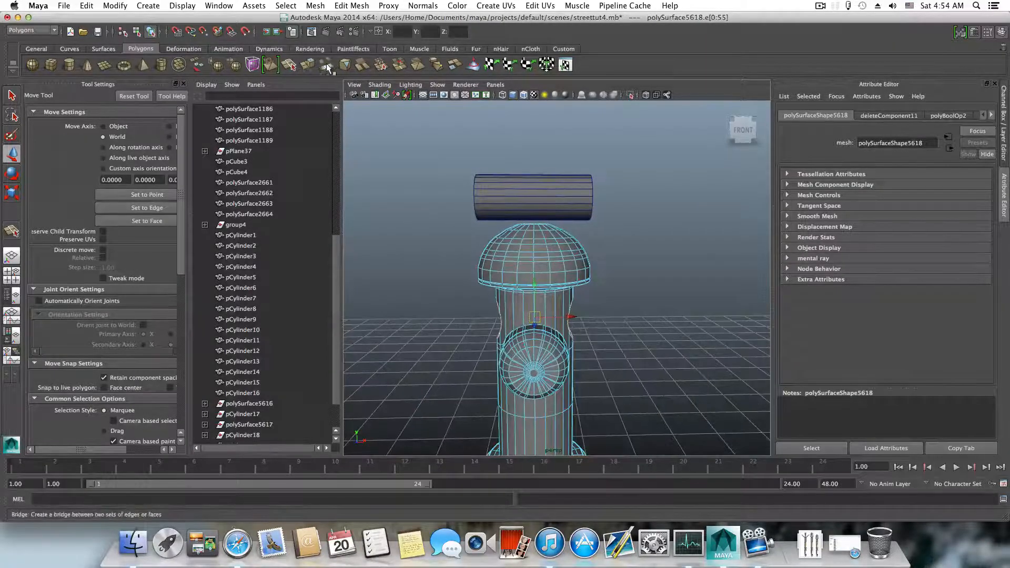
{"action": "left_click", "coordinate": [308, 64]}
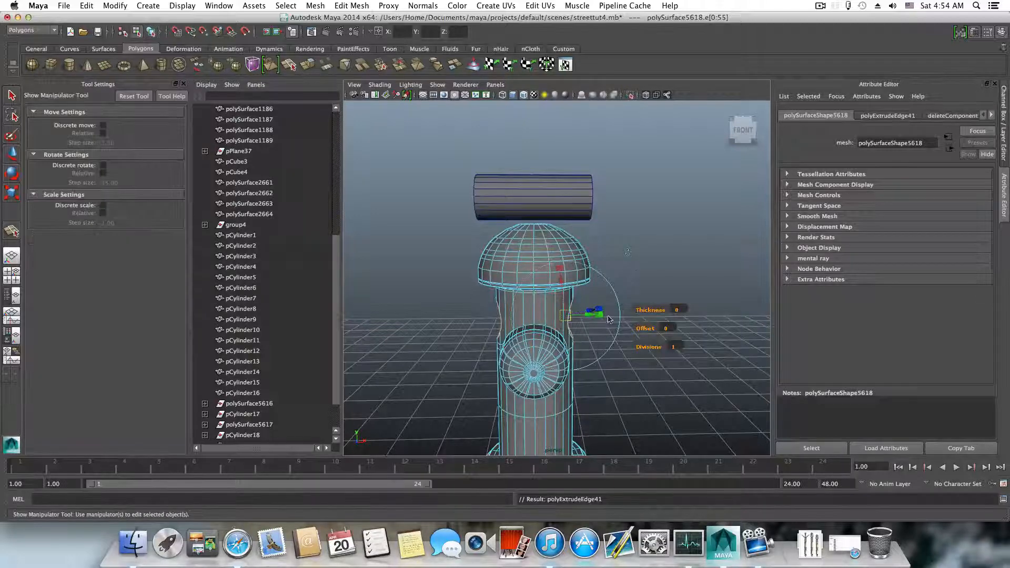
{"action": "left_click", "coordinate": [632, 322]}
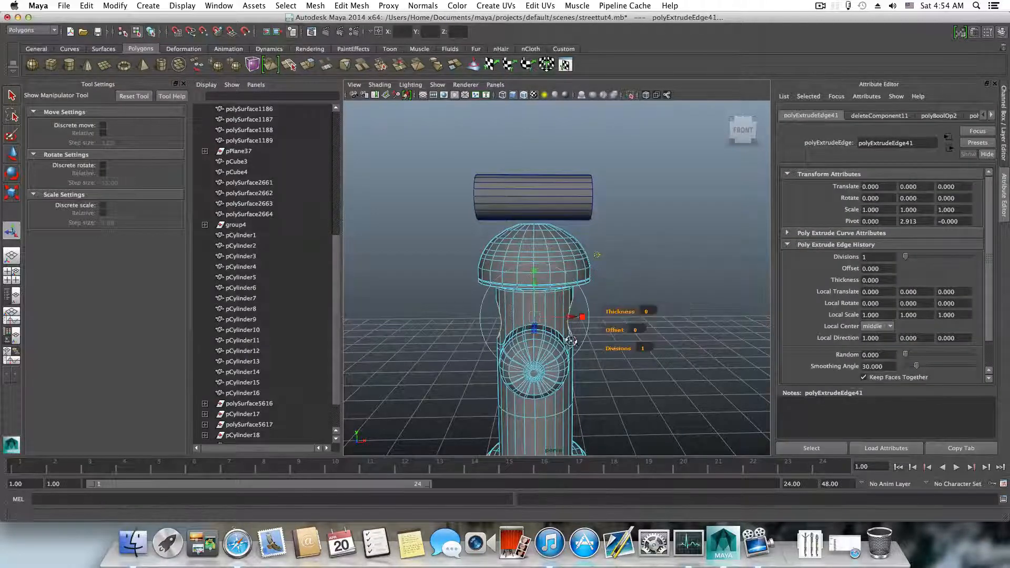
{"action": "mouse_move", "coordinate": [571, 342]}
{"action": "left_mouse_down", "text": "alt"}
{"action": "mouse_move", "coordinate": [476, 363]}
{"action": "mouse_move", "coordinate": [570, 350]}
{"action": "left_mouse_up", "text": "alt"}
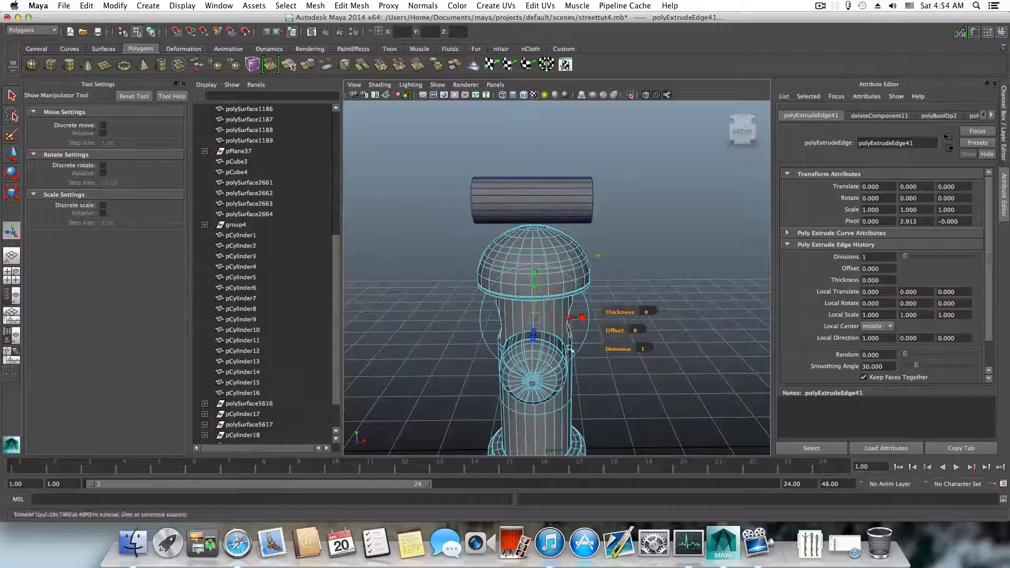
{"action": "left_click", "coordinate": [12, 194]}
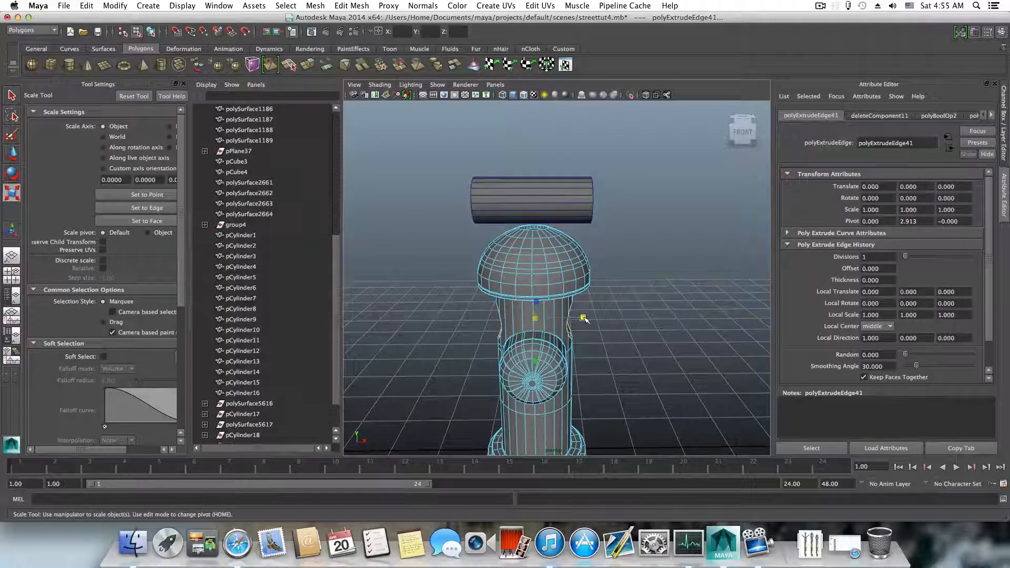
{"action": "mouse_move", "coordinate": [584, 318]}
{"action": "left_mouse_down"}
{"action": "mouse_move", "coordinate": [627, 316]}
{"action": "mouse_move", "coordinate": [625, 334]}
{"action": "mouse_move", "coordinate": [580, 334]}
{"action": "left_mouse_up"}
{"action": "left_click_drag", "start_coordinate": [584, 278], "coordinate": [588, 277]}
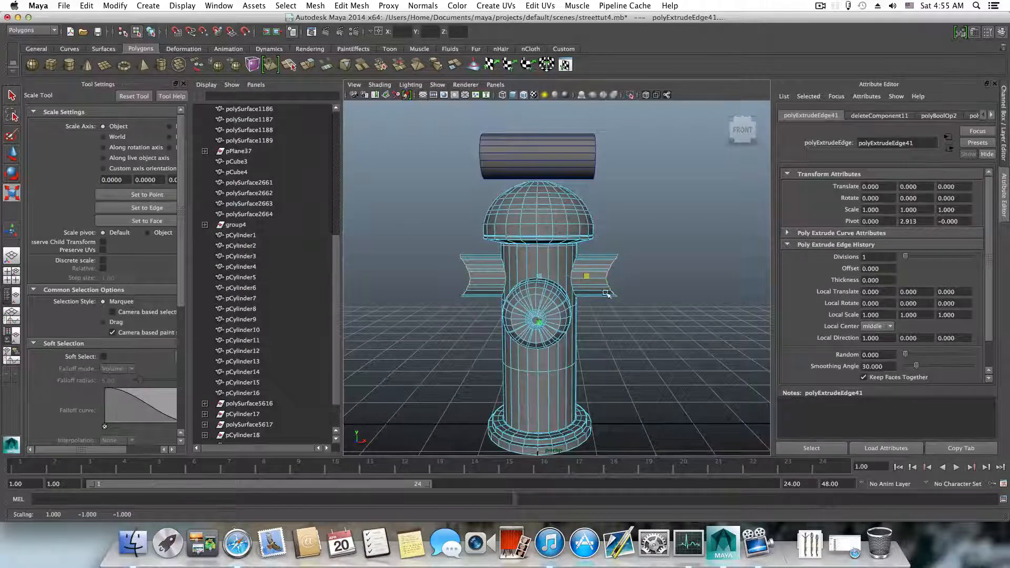
- Flatten the end vertices of each side outlet by scaling them along X, one outlet at a time
{"action": "scroll", "coordinate": [616, 295], "scroll_direction": "up", "scroll_amount": 5}
{"action": "middle_click_drag", "start_coordinate": [559, 293], "coordinate": [562, 297], "text": "alt"}
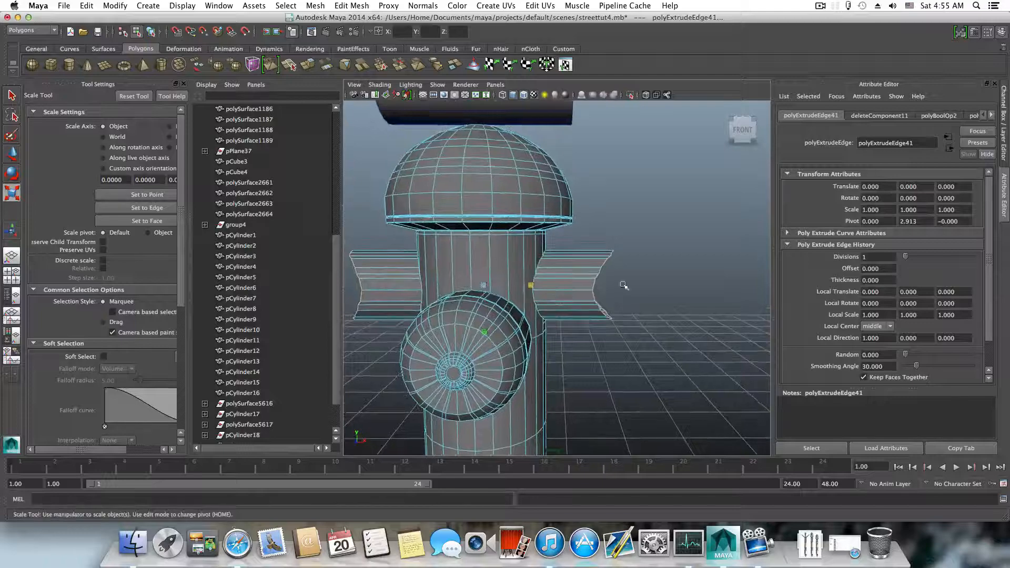
{"action": "mouse_move", "coordinate": [638, 289]}
{"action": "left_mouse_down", "text": "alt"}
{"action": "mouse_move", "coordinate": [590, 294]}
{"action": "mouse_move", "coordinate": [619, 292]}
{"action": "left_mouse_up", "text": "alt"}
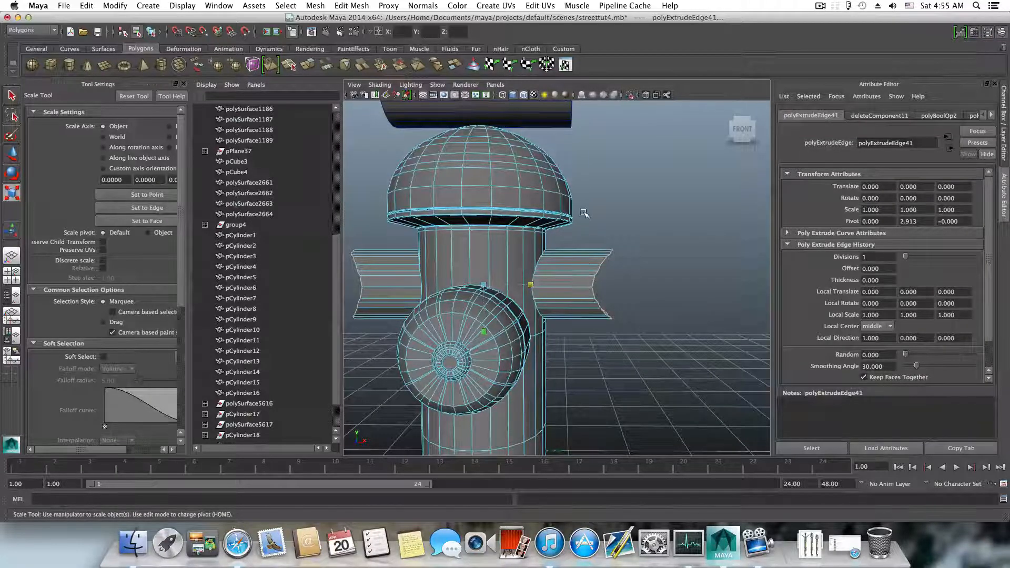
{"action": "right_click_drag", "start_coordinate": [588, 254], "coordinate": [554, 254]}
{"action": "left_click_drag", "start_coordinate": [586, 241], "coordinate": [647, 383]}
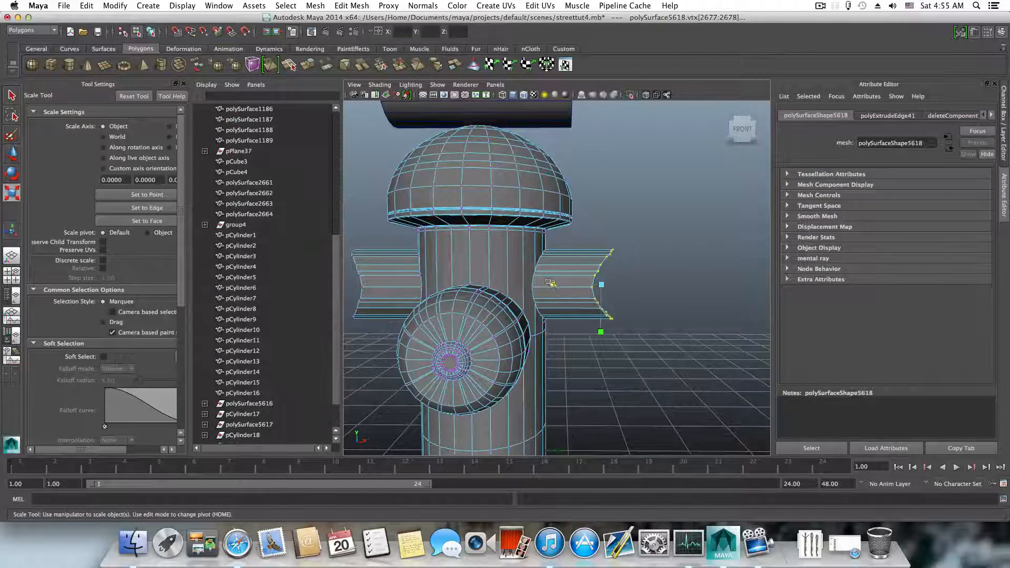
{"action": "left_click_drag", "start_coordinate": [554, 288], "coordinate": [624, 319]}
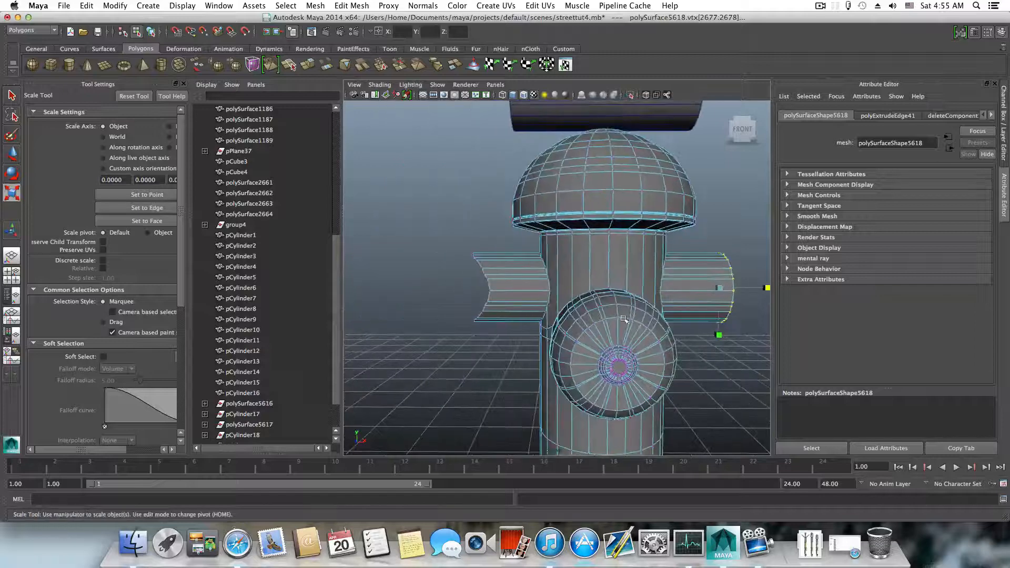
{"action": "left_click_drag", "start_coordinate": [457, 253], "coordinate": [485, 288]}
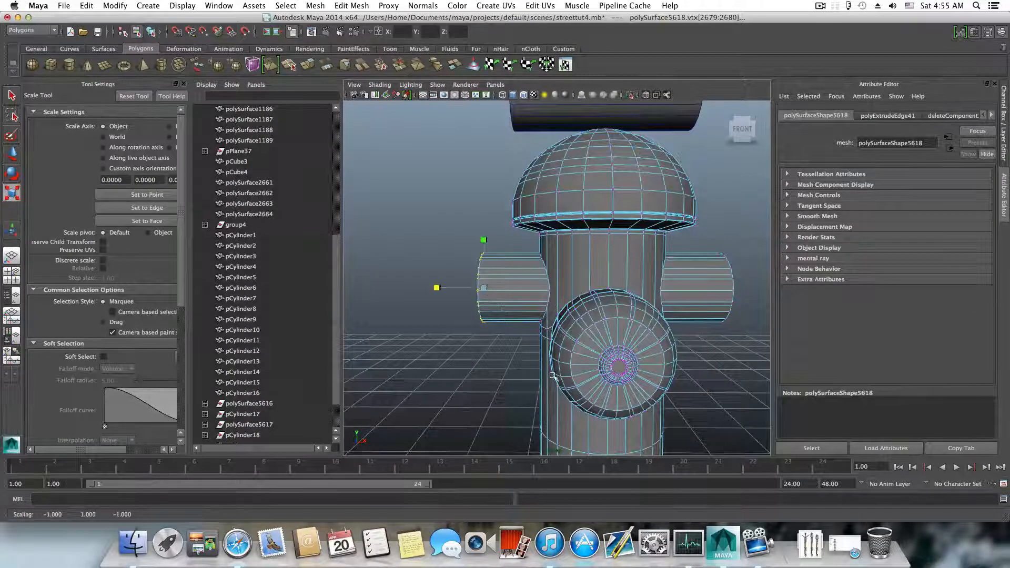
- Select the rim edge loops at the ends of both side outlets and scale them inward along X to shorten the outlets
{"action": "right_click_drag", "start_coordinate": [552, 376], "coordinate": [519, 358], "text": "alt"}
{"action": "left_click_drag", "start_coordinate": [518, 359], "coordinate": [609, 352], "text": "alt"}
{"action": "right_click_drag", "start_coordinate": [609, 352], "coordinate": [670, 349], "text": "alt"}
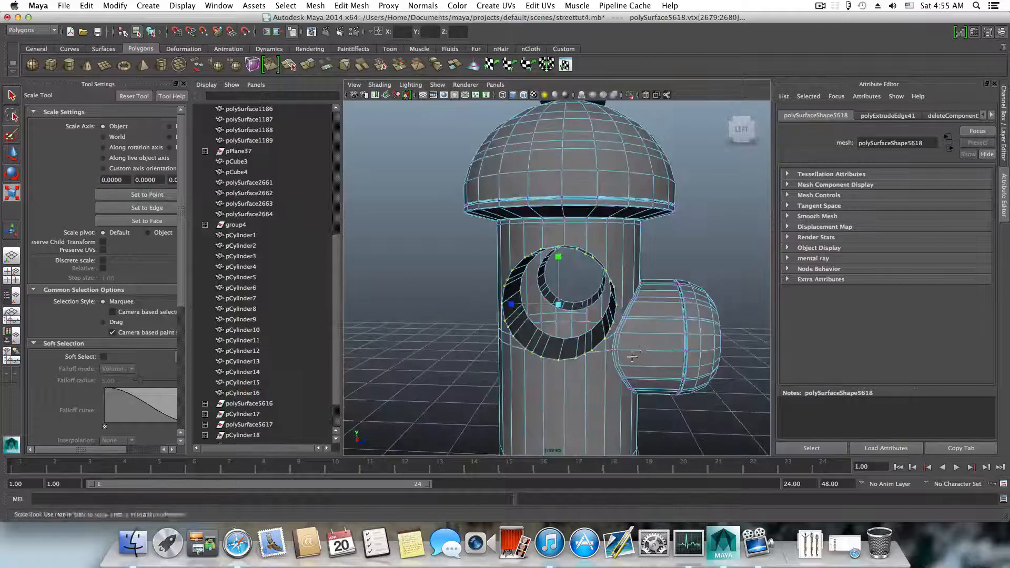
{"action": "left_click_drag", "start_coordinate": [632, 356], "coordinate": [554, 355], "text": "alt"}
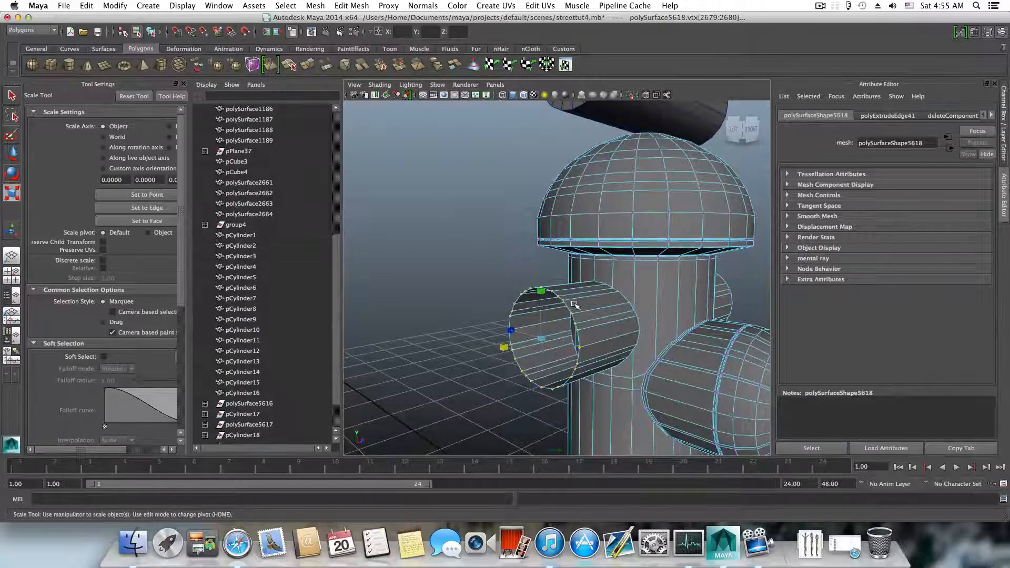
{"action": "right_click_drag", "start_coordinate": [575, 305], "coordinate": [566, 308]}
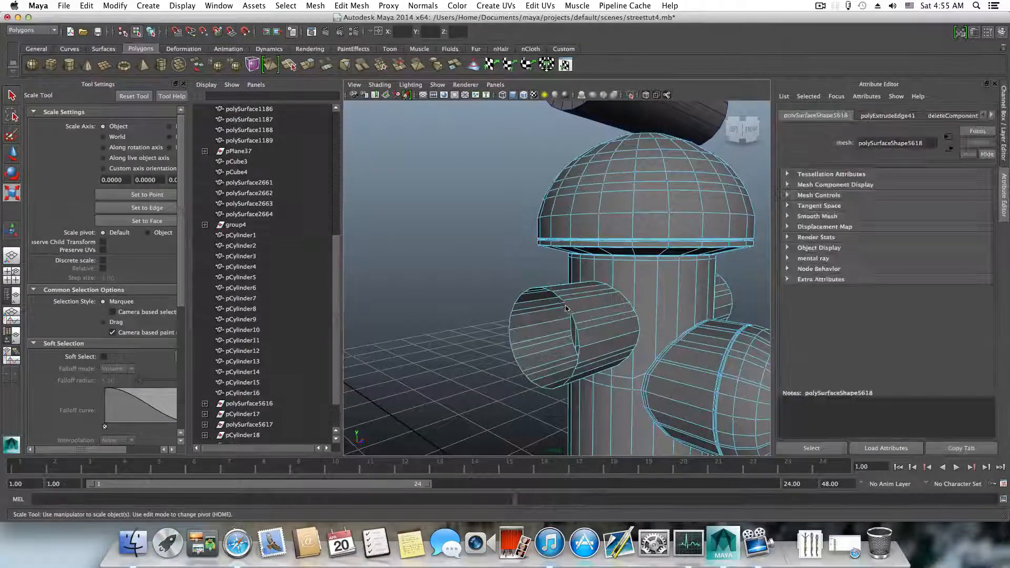
{"action": "left_click", "coordinate": [563, 303]}
{"action": "left_click", "coordinate": [575, 330]}
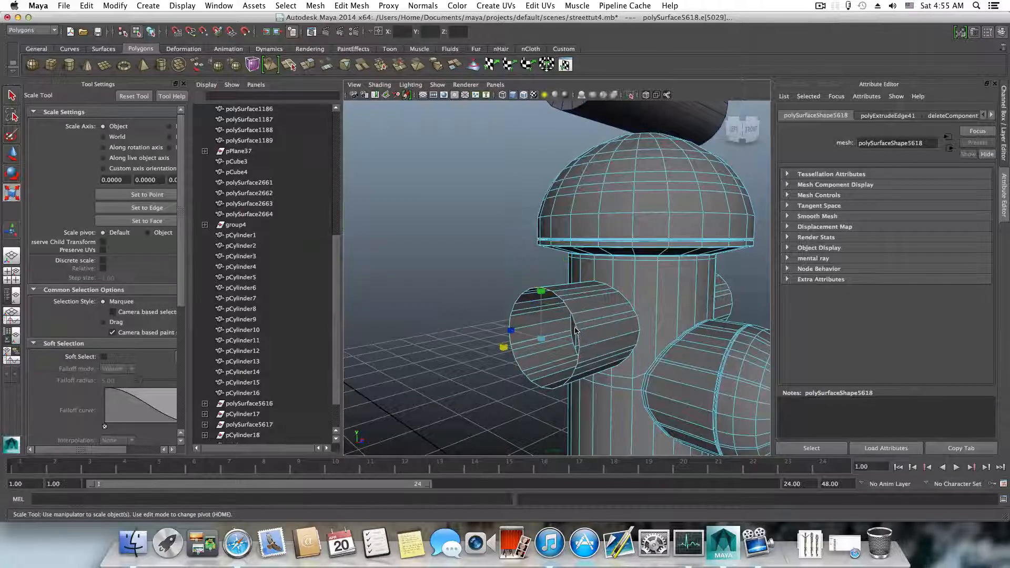
{"action": "left_click_drag", "start_coordinate": [564, 343], "coordinate": [539, 355], "text": "alt"}
{"action": "middle_click_drag", "start_coordinate": [710, 302], "coordinate": [597, 324], "text": "alt"}
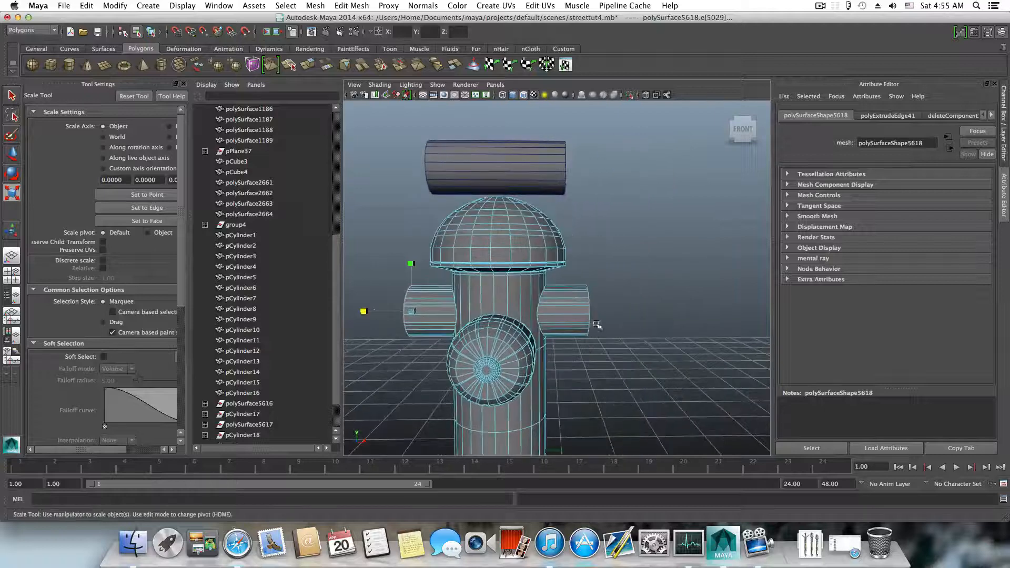
{"action": "left_click_drag", "start_coordinate": [579, 269], "coordinate": [621, 373]}
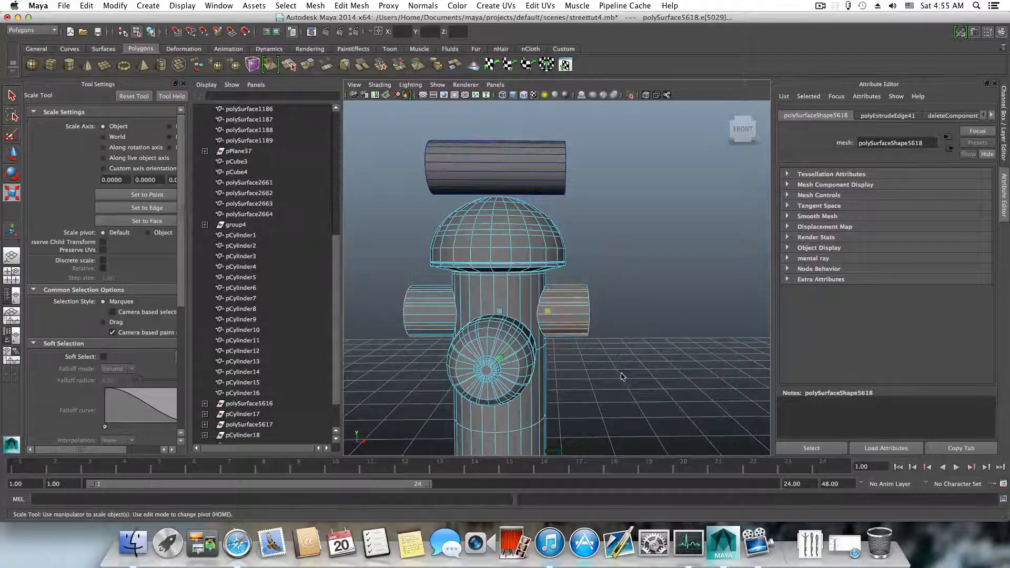
{"action": "left_click_drag", "start_coordinate": [558, 398], "coordinate": [557, 399], "text": "ctrl"}
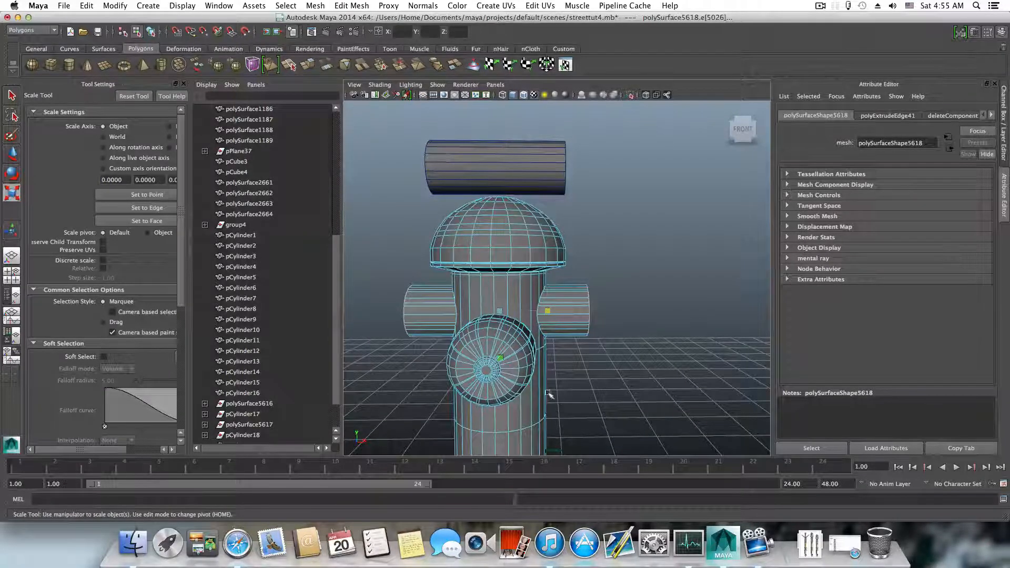
{"action": "left_click_drag", "start_coordinate": [513, 372], "coordinate": [565, 360], "text": "alt"}
{"action": "left_click_drag", "start_coordinate": [540, 320], "coordinate": [537, 321]}
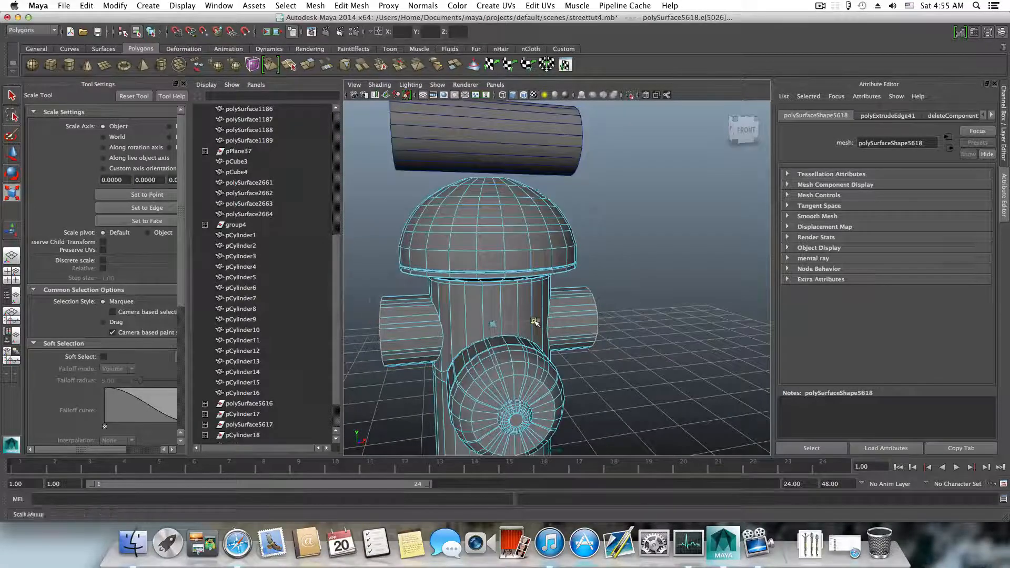
{"action": "middle_click_drag", "start_coordinate": [528, 368], "coordinate": [604, 338], "text": "alt"}
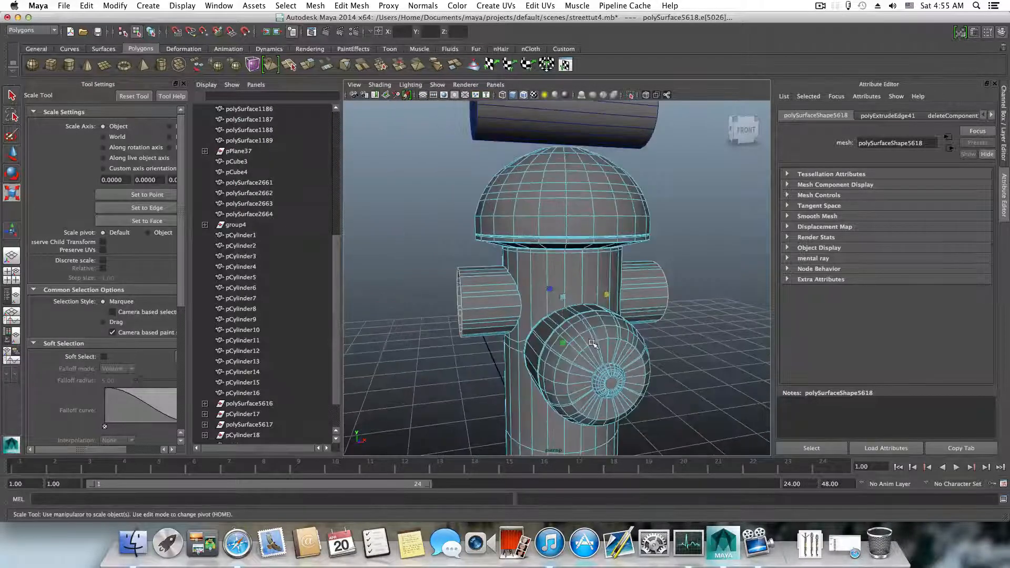
- Extrude the rim edge loops of both side outlets and scale the new edges along X
{"action": "left_click", "coordinate": [314, 67]}
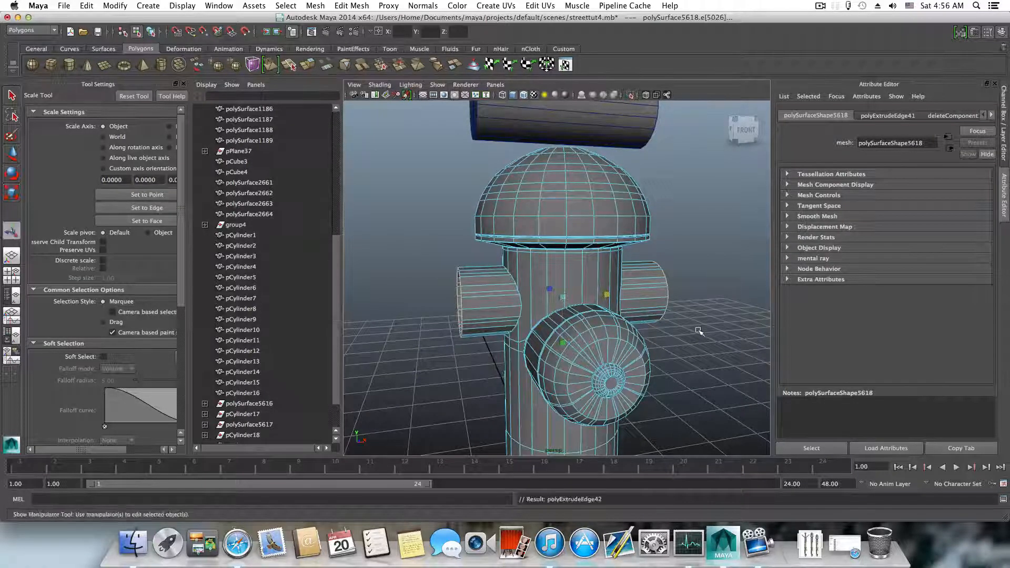
{"action": "left_click_drag", "start_coordinate": [676, 291], "coordinate": [618, 265], "text": "alt"}
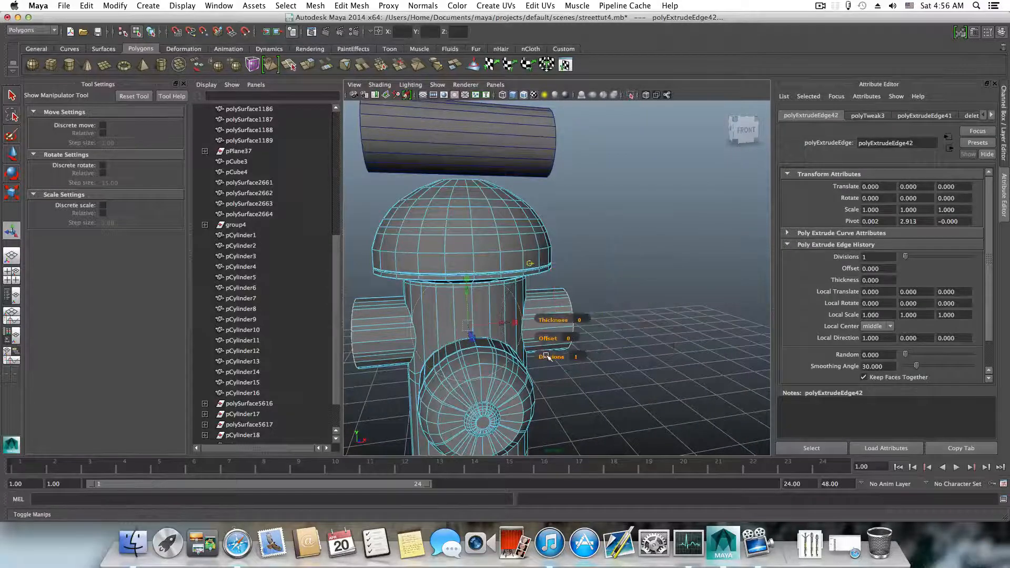
{"action": "left_click", "coordinate": [13, 193]}
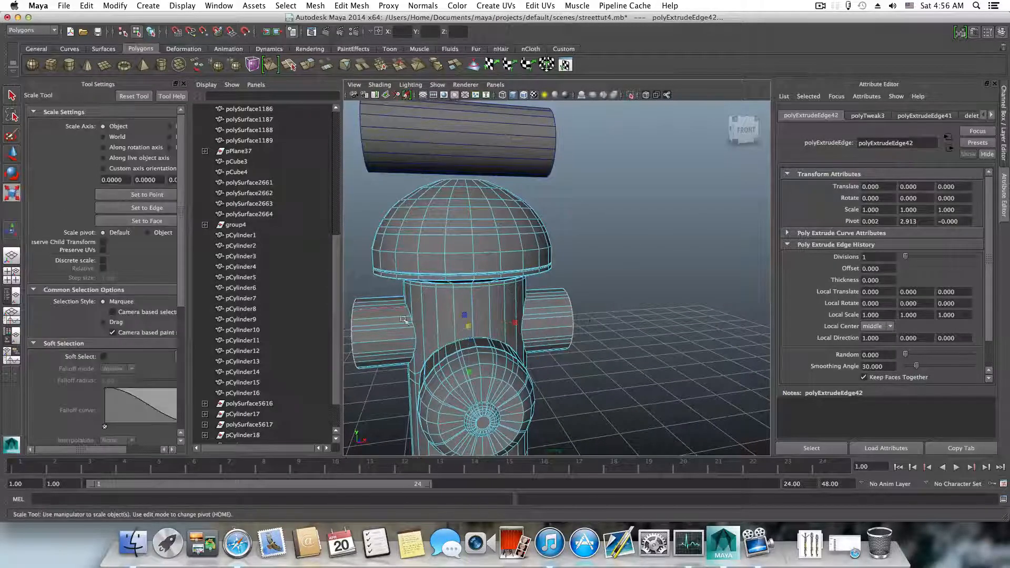
{"action": "left_click_drag", "start_coordinate": [511, 326], "coordinate": [509, 307]}
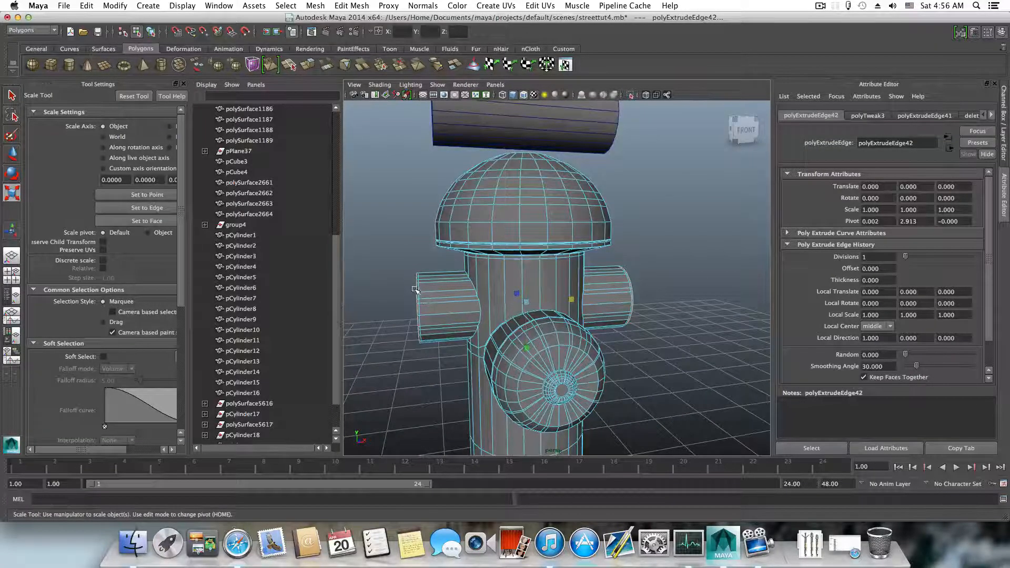
- Select only the rim edge loop at the open end of the side outlet on the negative X side
{"action": "right_click_drag", "start_coordinate": [415, 289], "coordinate": [482, 293], "text": "alt"}
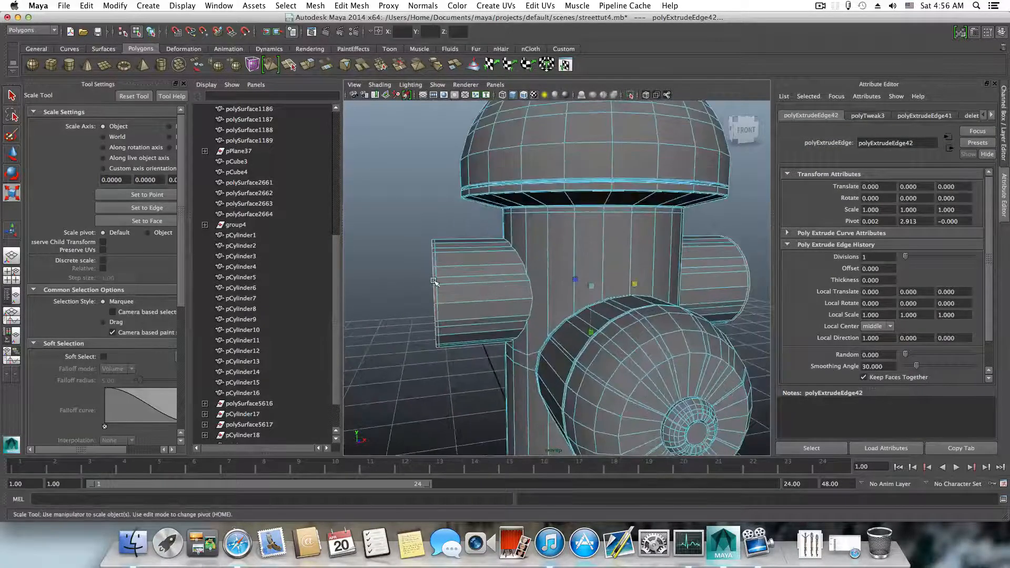
{"action": "left_click_drag", "start_coordinate": [434, 281], "coordinate": [506, 310], "text": "alt"}
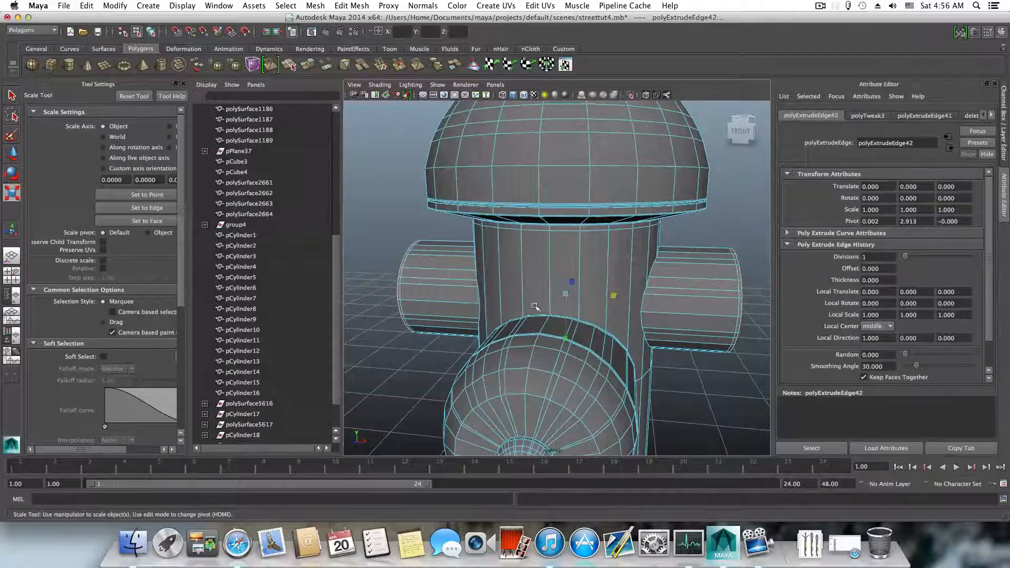
{"action": "middle_click_drag", "start_coordinate": [428, 289], "coordinate": [509, 283], "text": "alt"}
{"action": "right_click_drag", "start_coordinate": [514, 286], "coordinate": [526, 290], "text": "alt"}
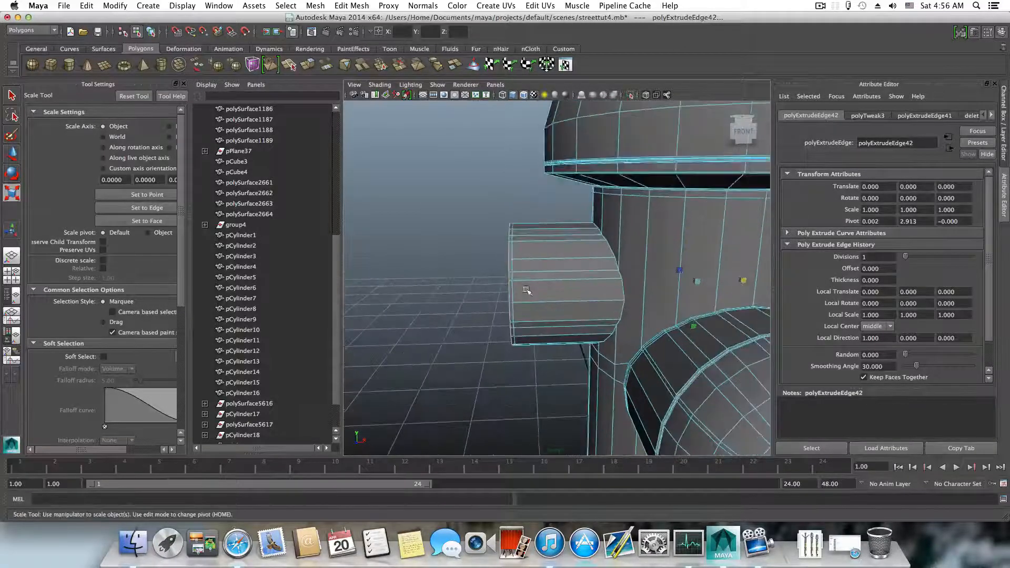
{"action": "left_click_drag", "start_coordinate": [526, 290], "coordinate": [541, 285], "text": "alt"}
{"action": "right_click_drag", "start_coordinate": [542, 284], "coordinate": [542, 283]}
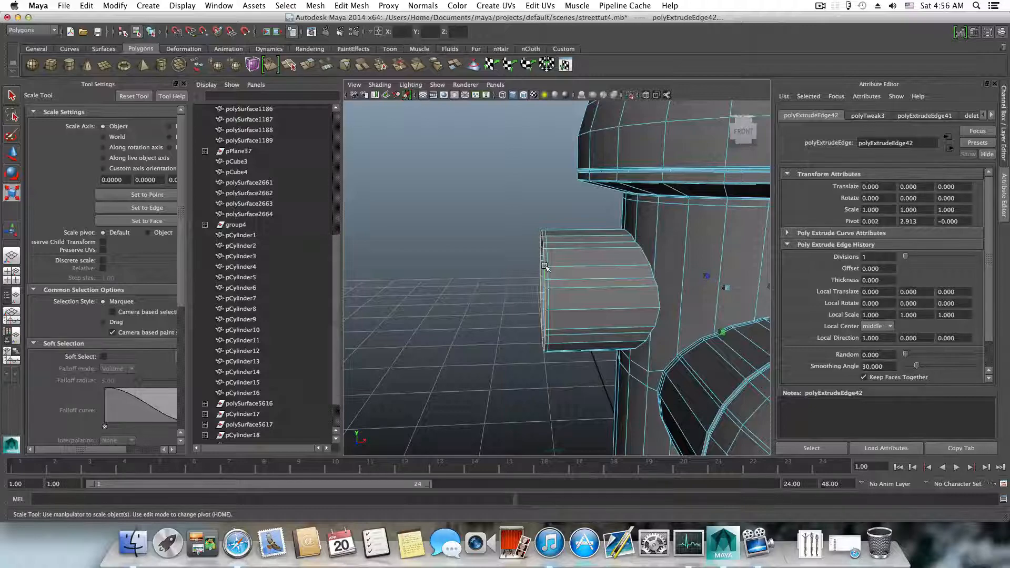
{"action": "left_click", "coordinate": [545, 267]}
{"action": "left_click_drag", "start_coordinate": [545, 267], "coordinate": [449, 249], "text": "alt"}
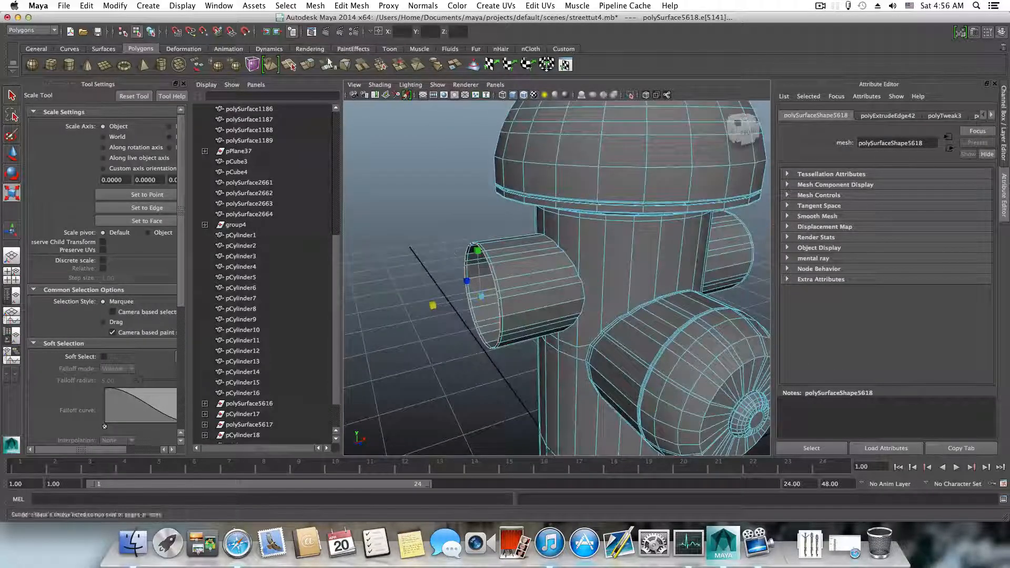
{"action": "left_click", "coordinate": [309, 67]}
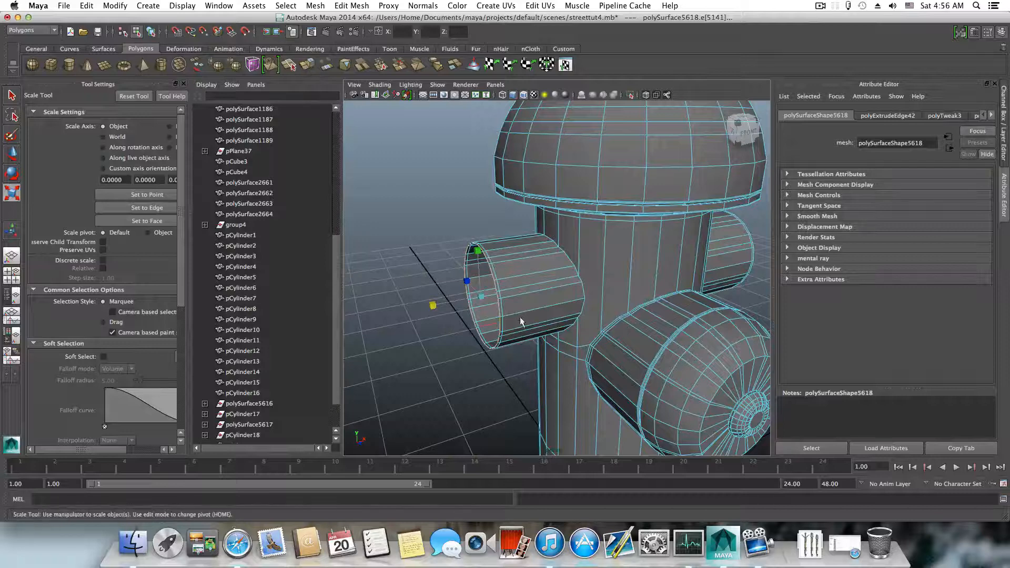
{"action": "left_click", "coordinate": [416, 296]}
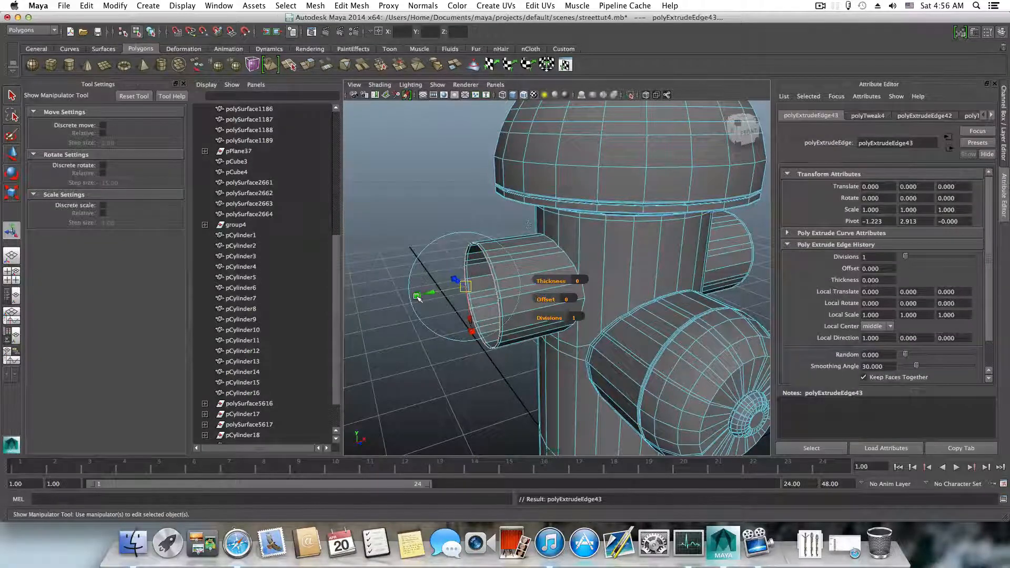
{"action": "left_click", "coordinate": [467, 287]}
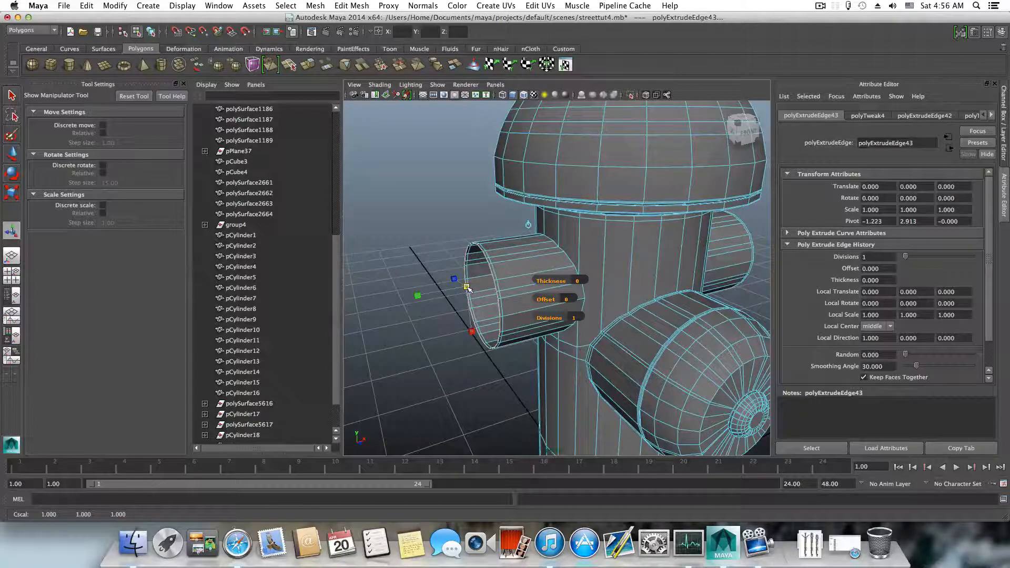
{"action": "left_click_drag", "start_coordinate": [467, 289], "coordinate": [544, 274]}
{"action": "key", "text": "super+z"}
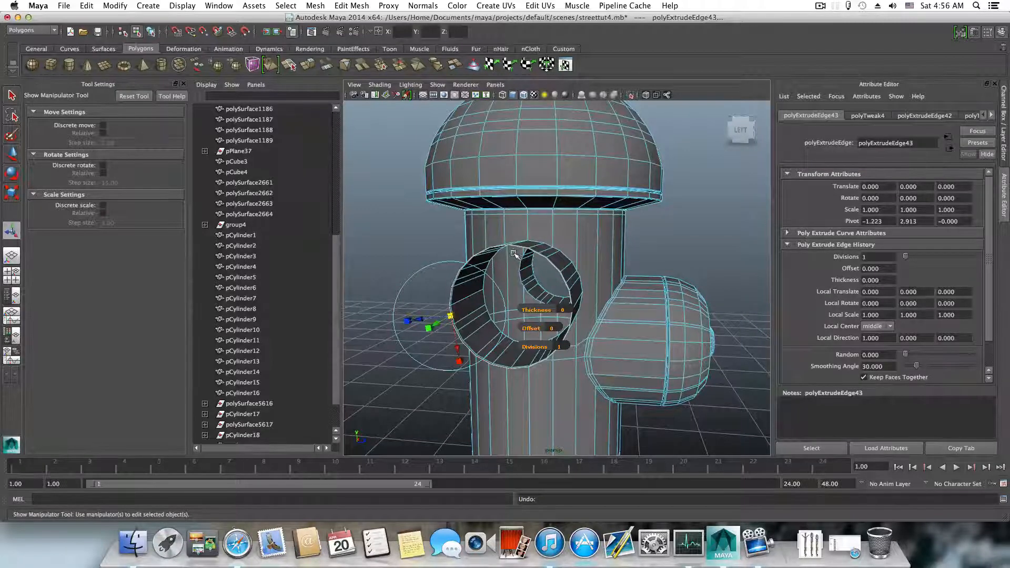
{"action": "key", "text": "super+z"}
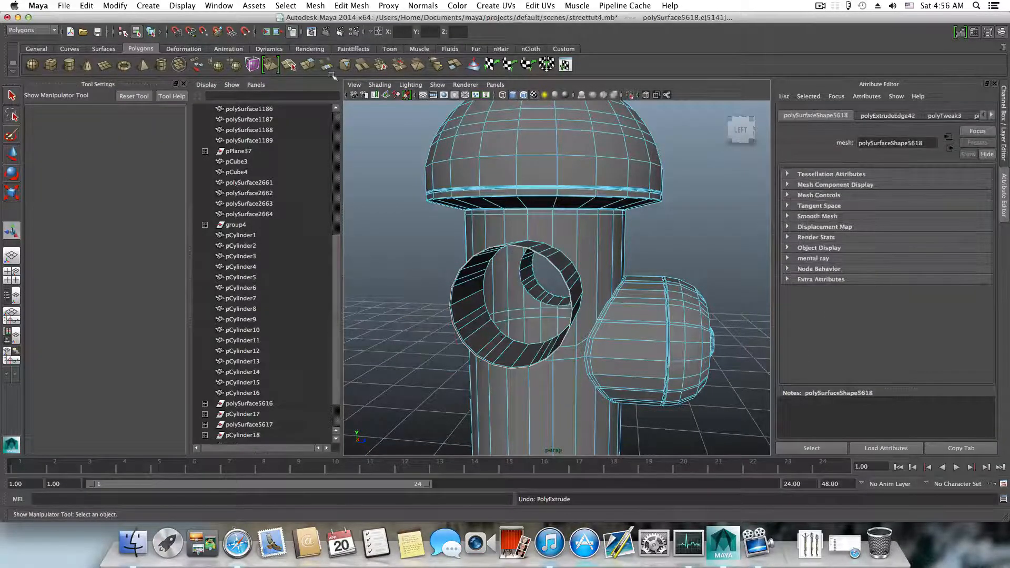
- Extrude the selected outlet rim in world space and scale it uniformly to 0.983 to form a thin inner border
{"action": "key", "text": "ctrl+e"}
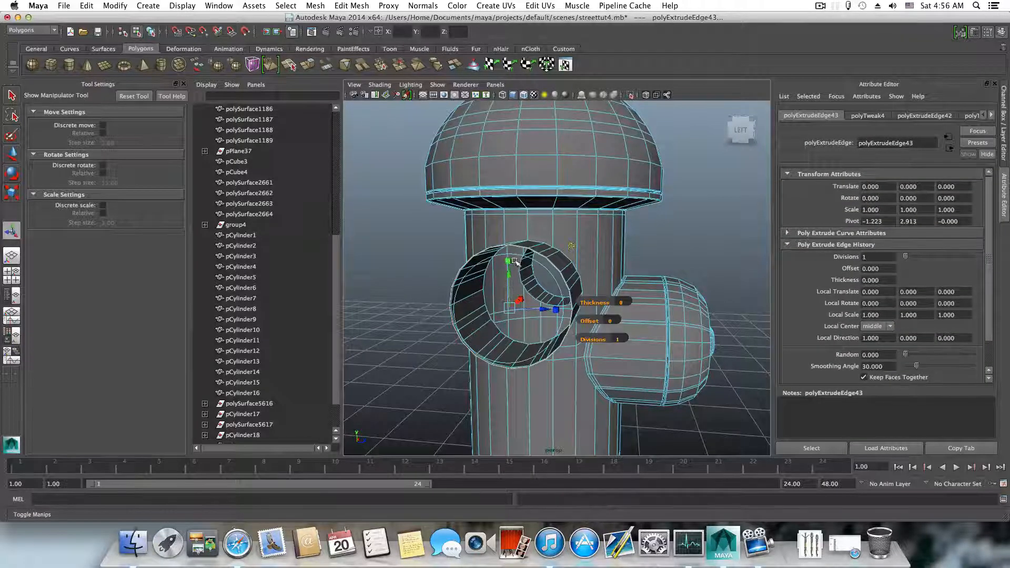
{"action": "left_click", "coordinate": [511, 260]}
{"action": "left_click_drag", "start_coordinate": [508, 311], "coordinate": [509, 311]}
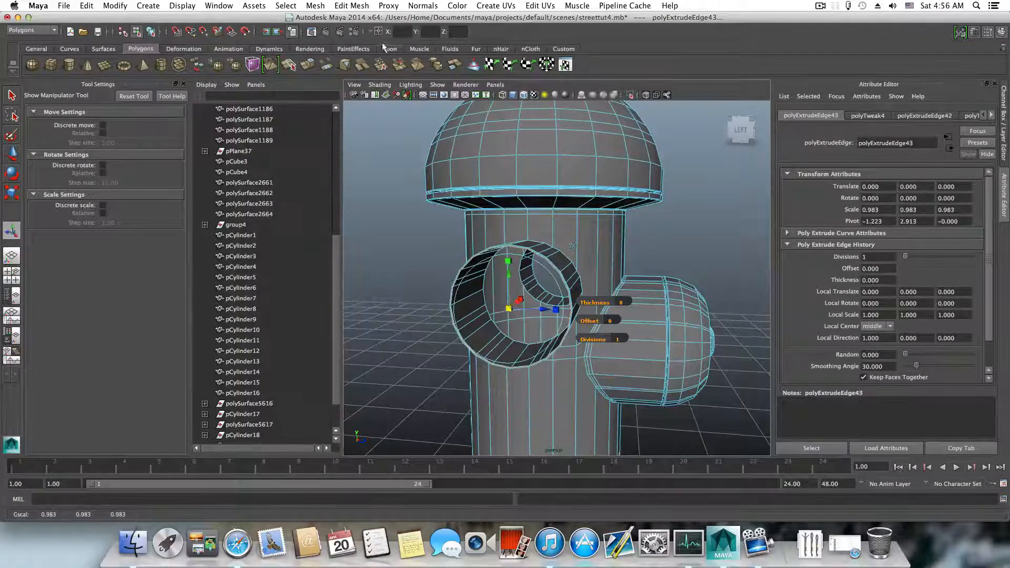
- Extrude the outlet's inner rim again and scale it uniformly to 0.933 to widen the flat ring
{"action": "left_click", "coordinate": [311, 66]}
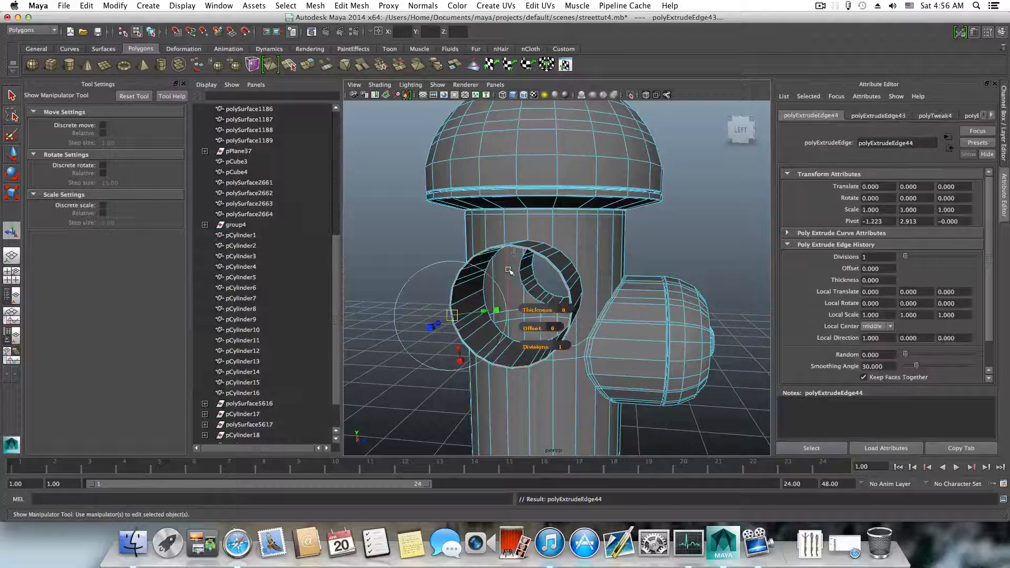
{"action": "left_click", "coordinate": [497, 312]}
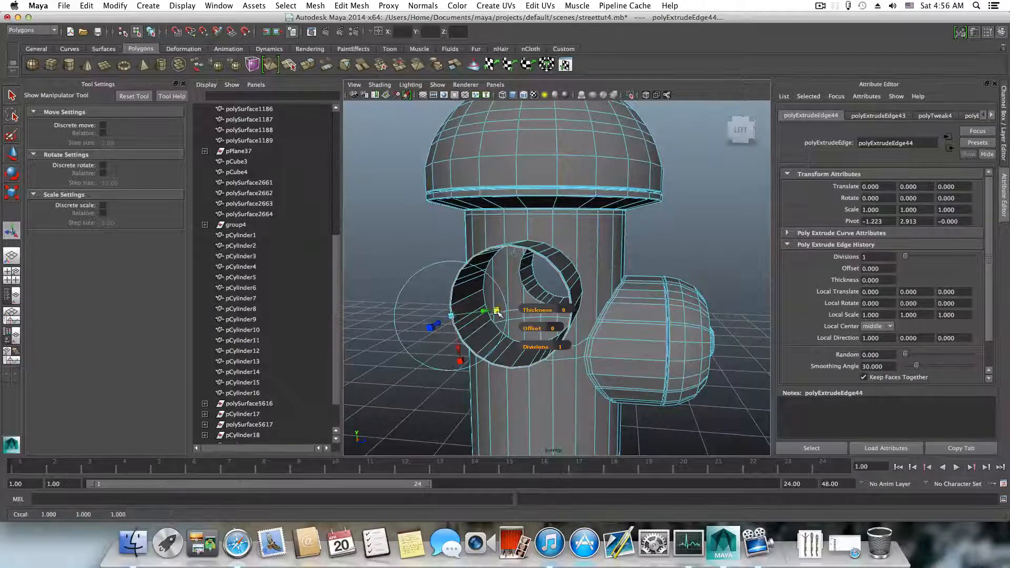
{"action": "left_click", "coordinate": [512, 257]}
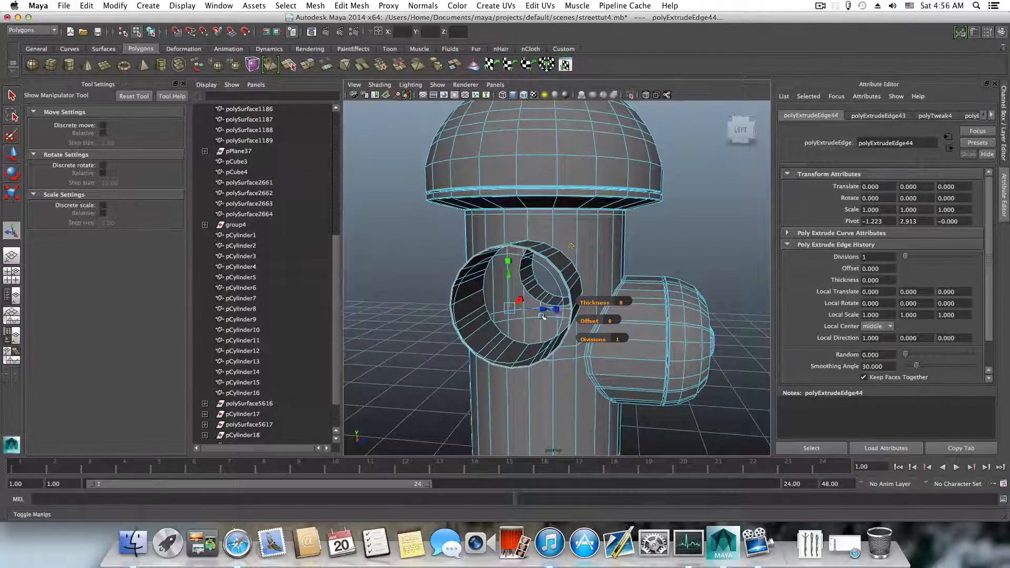
{"action": "scroll", "coordinate": [542, 316], "scroll_direction": "up", "scroll_amount": 3}
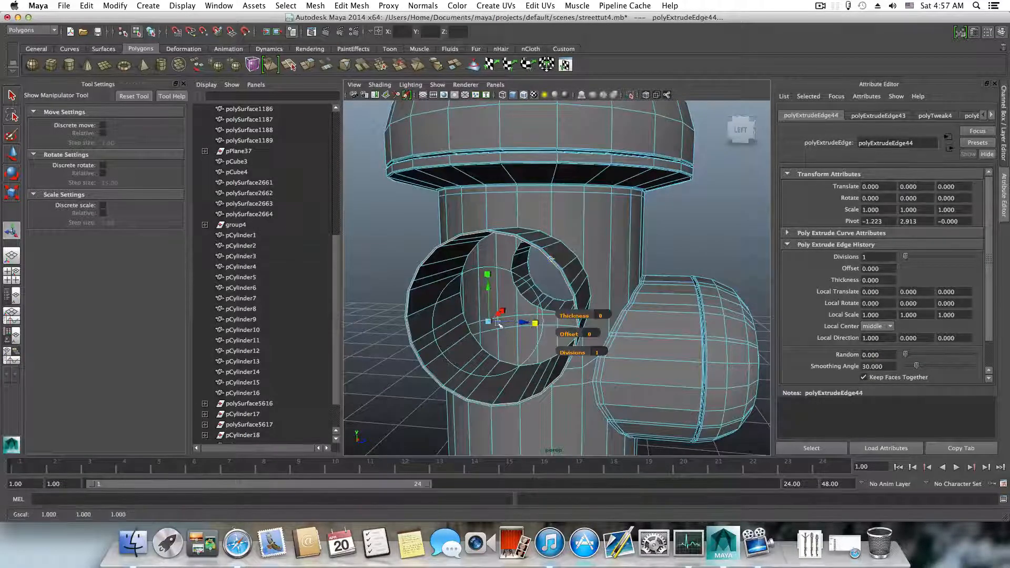
{"action": "left_click_drag", "start_coordinate": [490, 322], "coordinate": [488, 323]}
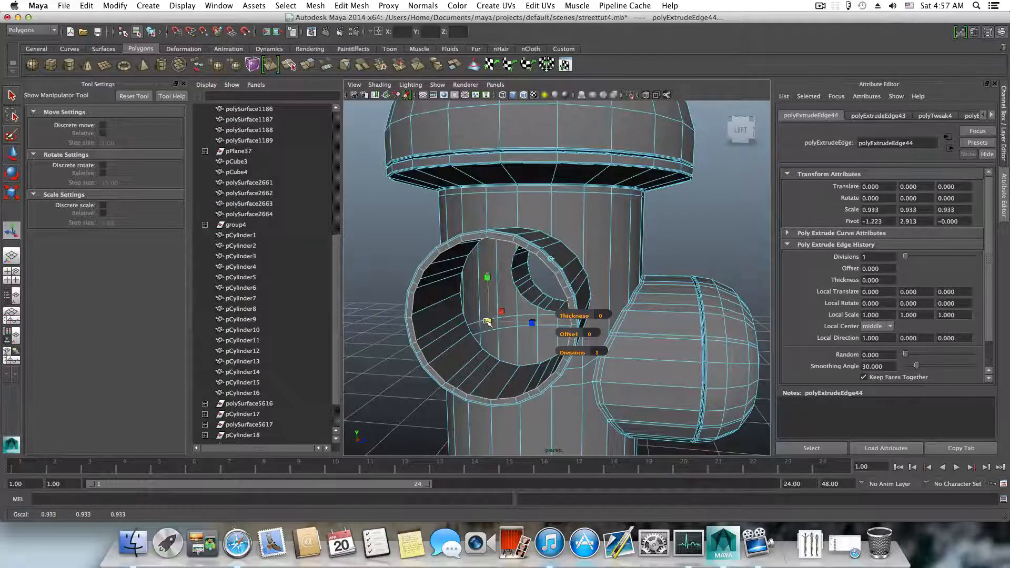
- Extrude the ring's inner edge once more and scale it uniformly to 0.983 to add a narrow supporting loop
{"action": "key", "text": "ctrl+e"}
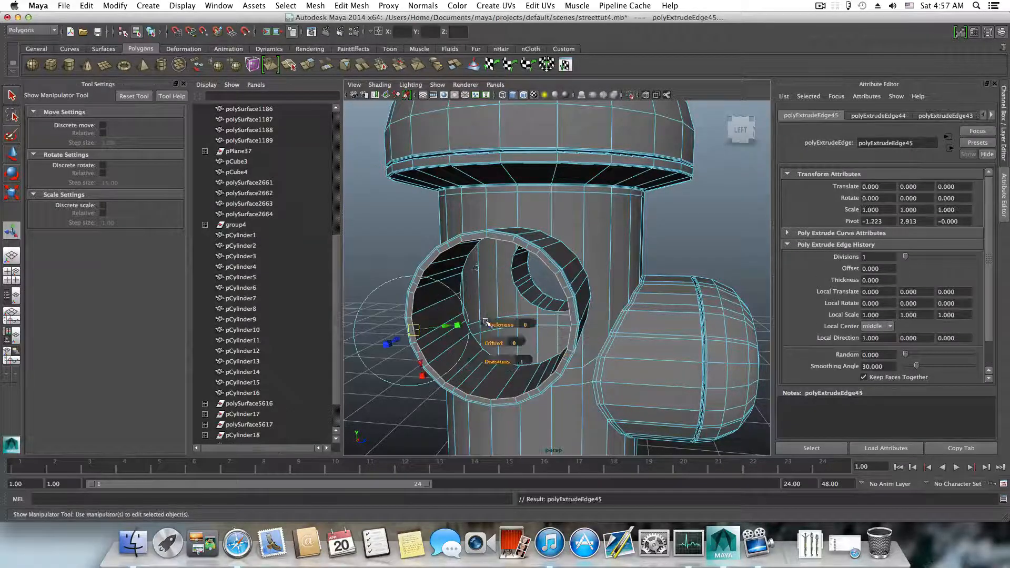
{"action": "left_click", "coordinate": [486, 322]}
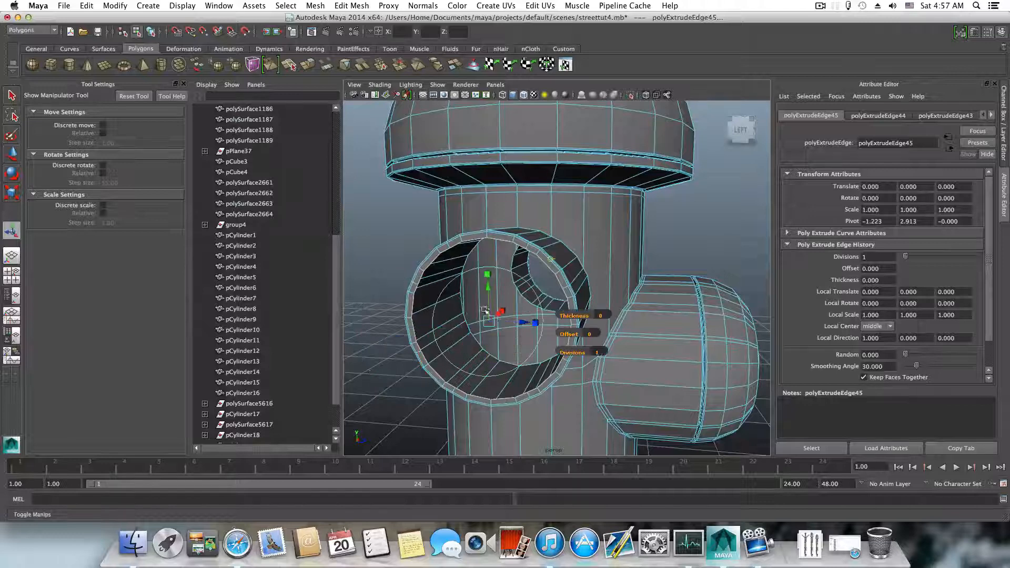
{"action": "left_click", "coordinate": [488, 274]}
{"action": "left_click_drag", "start_coordinate": [488, 322], "coordinate": [489, 323]}
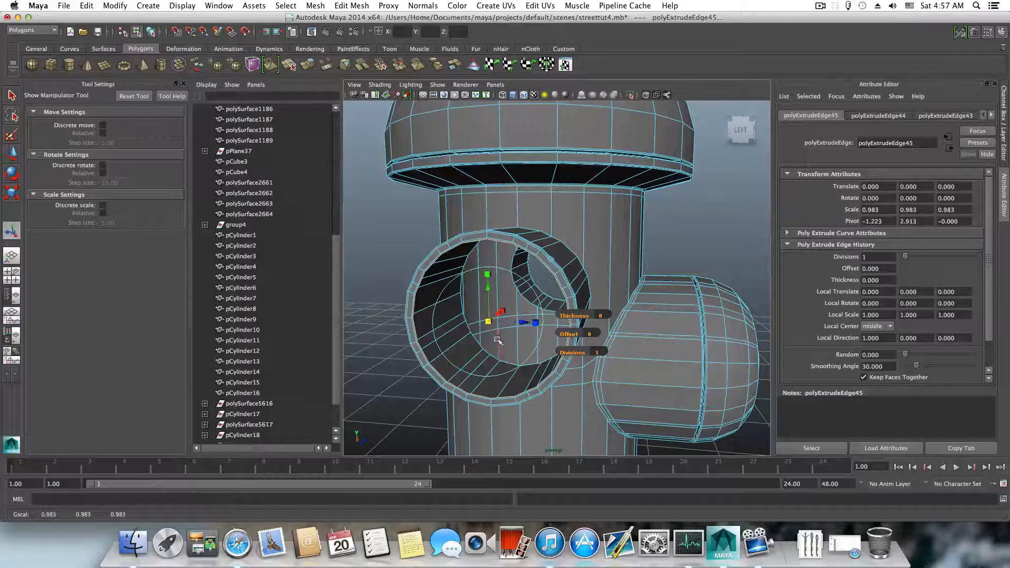
- Extrude the inner edge loop of the outlet's ring and translate it -0.010 along X
{"action": "left_click", "coordinate": [309, 65]}
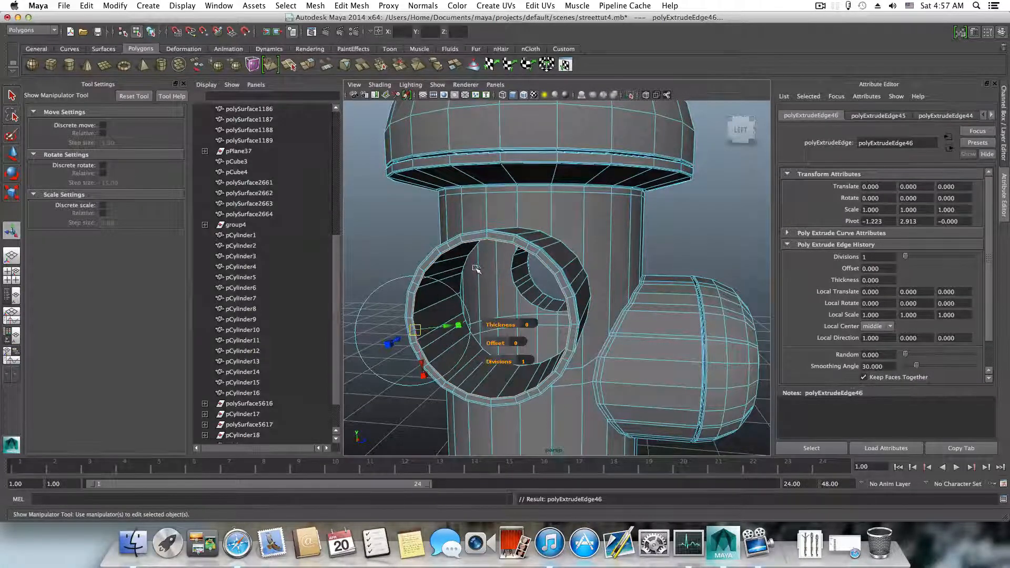
{"action": "left_click", "coordinate": [489, 275]}
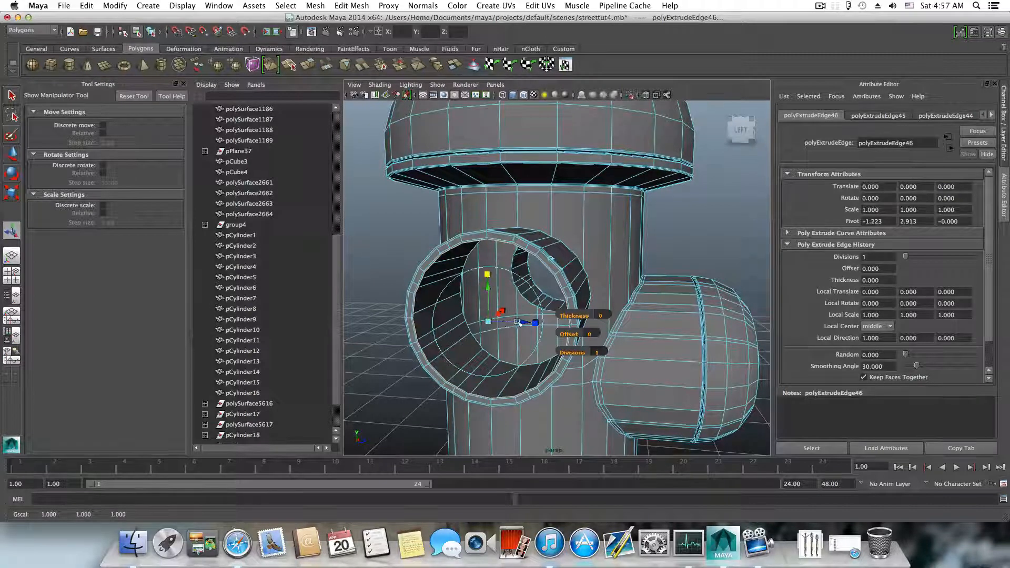
{"action": "left_click_drag", "start_coordinate": [506, 318], "coordinate": [484, 315], "text": "alt"}
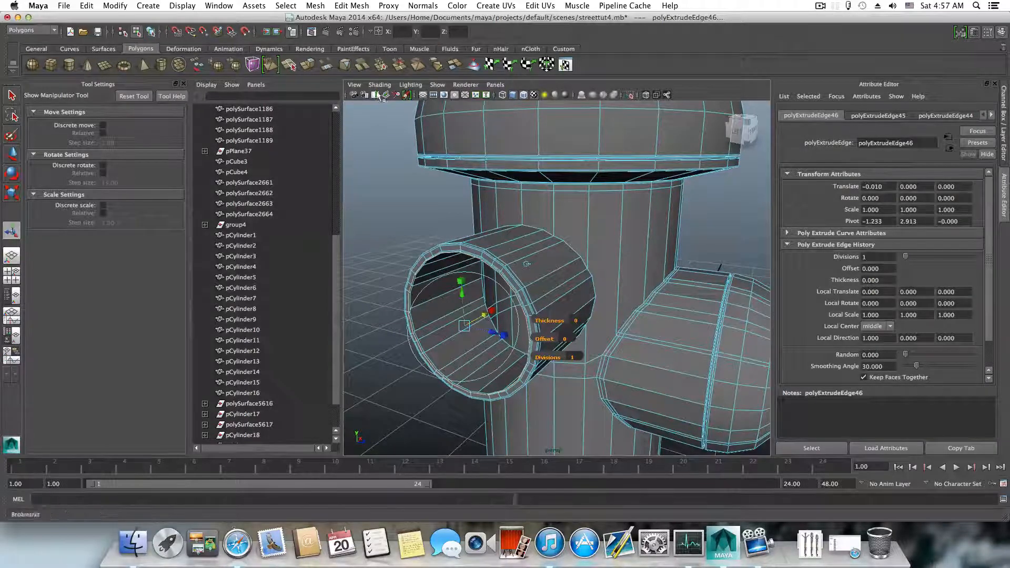
- Extrude the open end border edges of the hydrant's side pipe and move them slightly outward along the pipe axis
{"action": "left_click", "coordinate": [309, 66]}
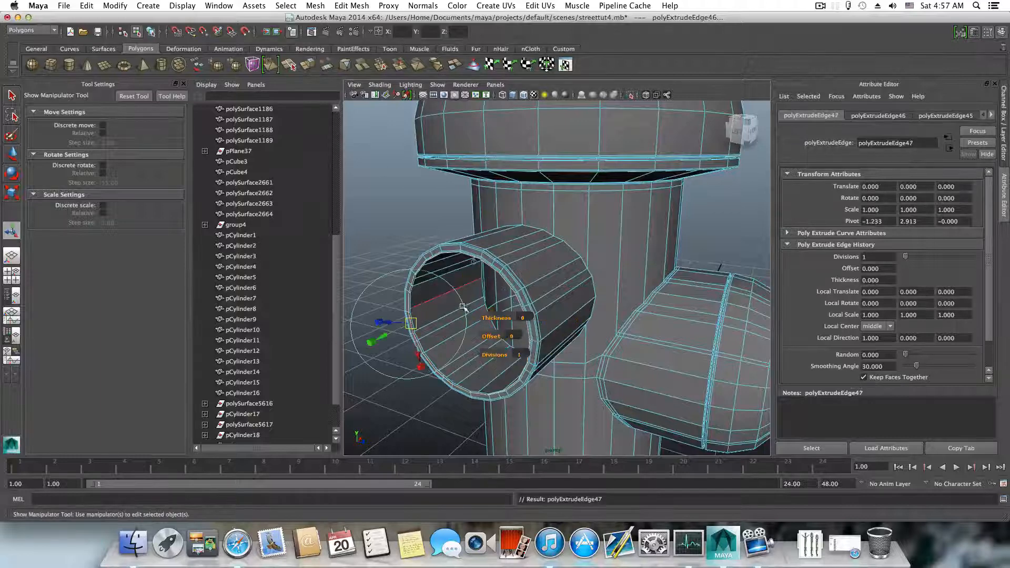
{"action": "left_click", "coordinate": [476, 262]}
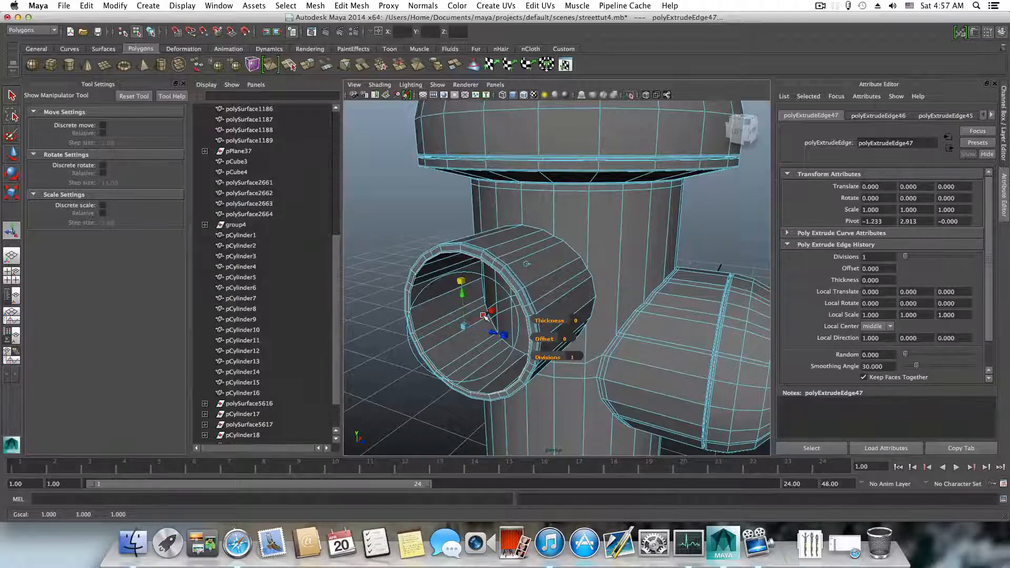
{"action": "left_click_drag", "start_coordinate": [485, 316], "coordinate": [458, 272]}
- Extrude the side pipe's rim edge loop again and move it -0.005 in X using world-aligned handles
{"action": "left_click", "coordinate": [310, 63]}
{"action": "right_click_drag", "start_coordinate": [459, 272], "coordinate": [488, 284], "text": "alt"}
{"action": "left_click_drag", "start_coordinate": [447, 266], "coordinate": [460, 273], "text": "alt"}
{"action": "right_click_drag", "start_coordinate": [459, 273], "coordinate": [488, 271], "text": "alt"}
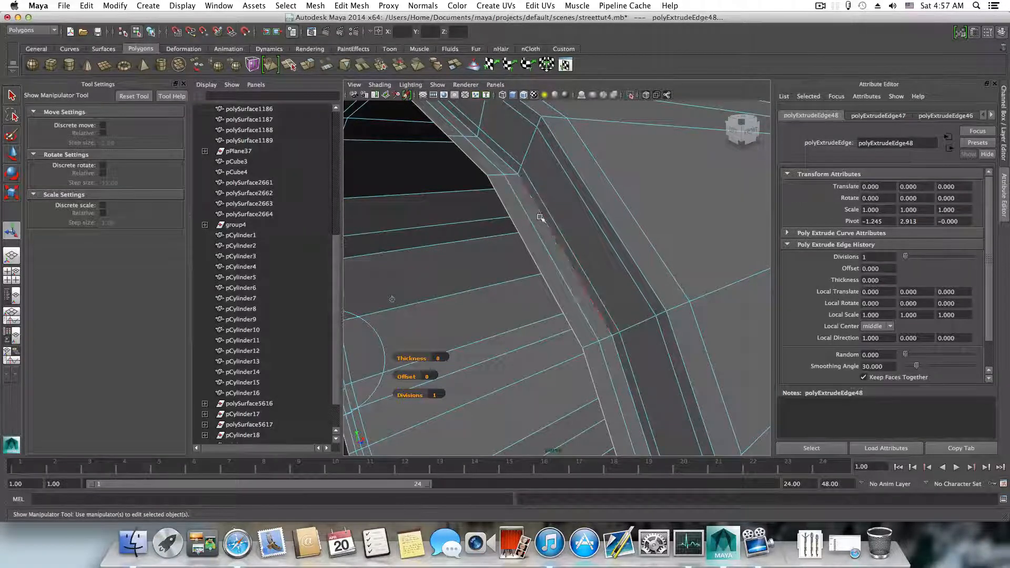
{"action": "left_click_drag", "start_coordinate": [518, 238], "coordinate": [506, 218], "text": "alt"}
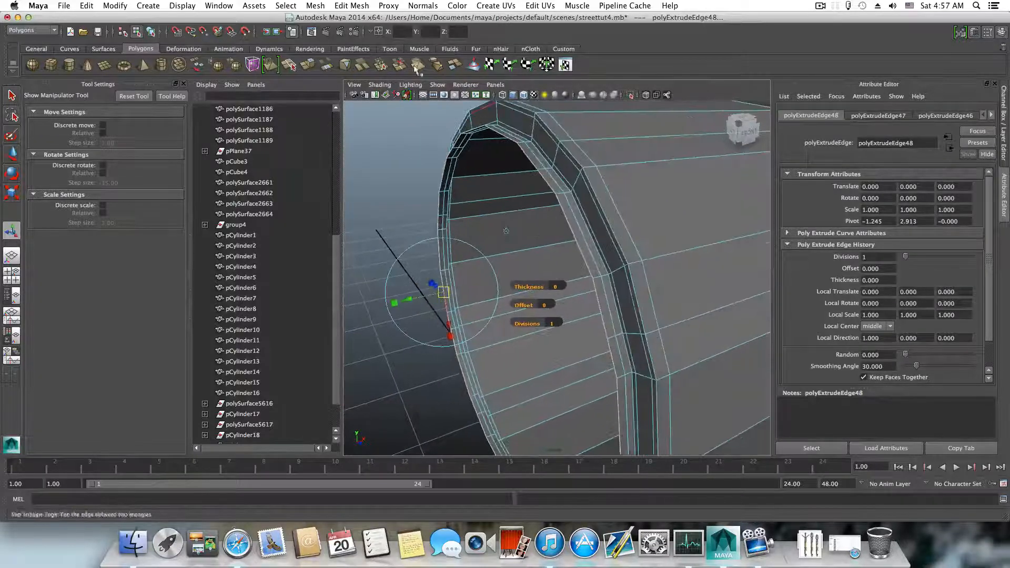
{"action": "left_click", "coordinate": [506, 231]}
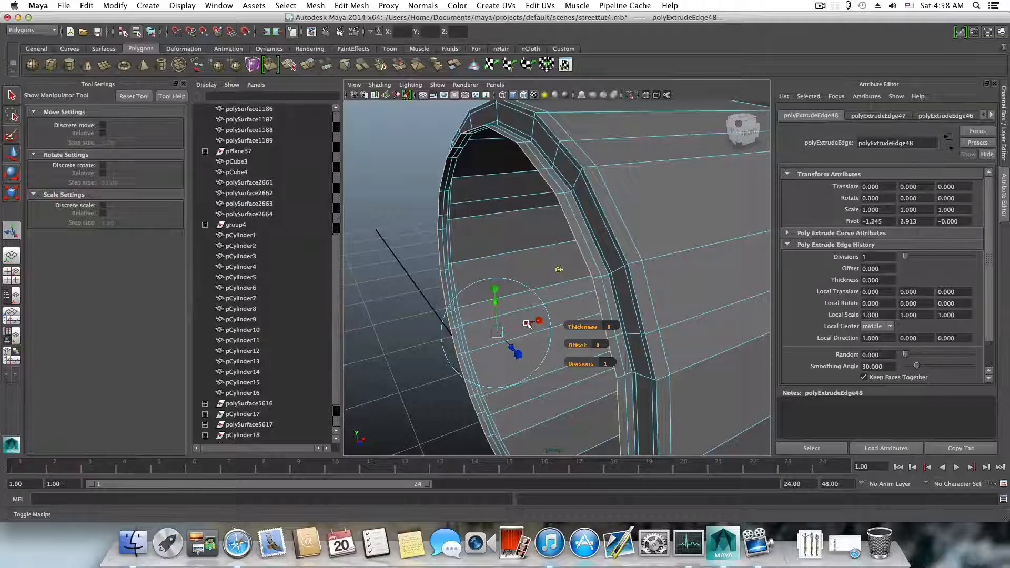
{"action": "left_click_drag", "start_coordinate": [526, 323], "coordinate": [525, 325]}
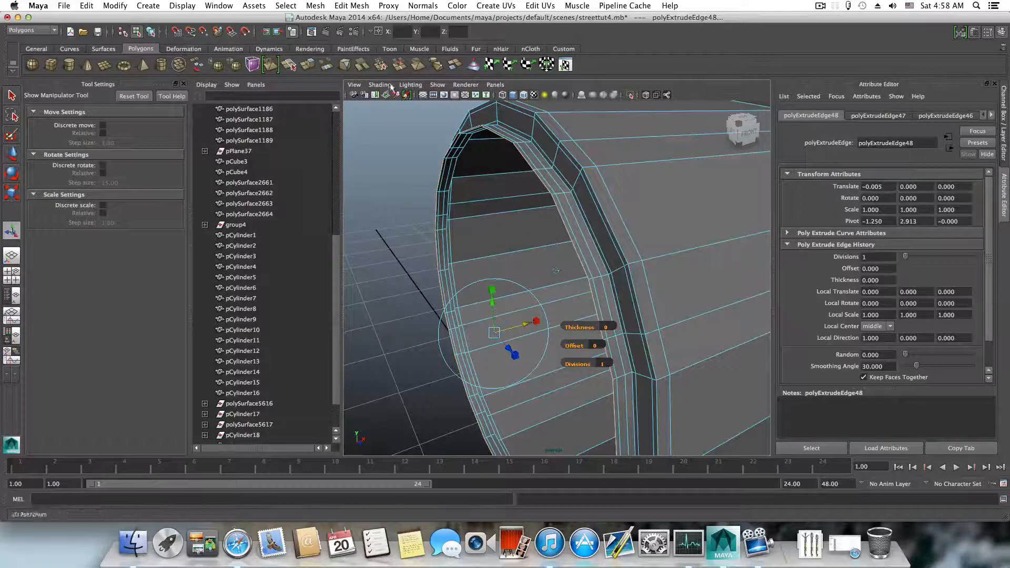
- Extrude the side pipe's border edges and scale the new loop uniformly to 1.017
{"action": "left_click", "coordinate": [310, 66]}
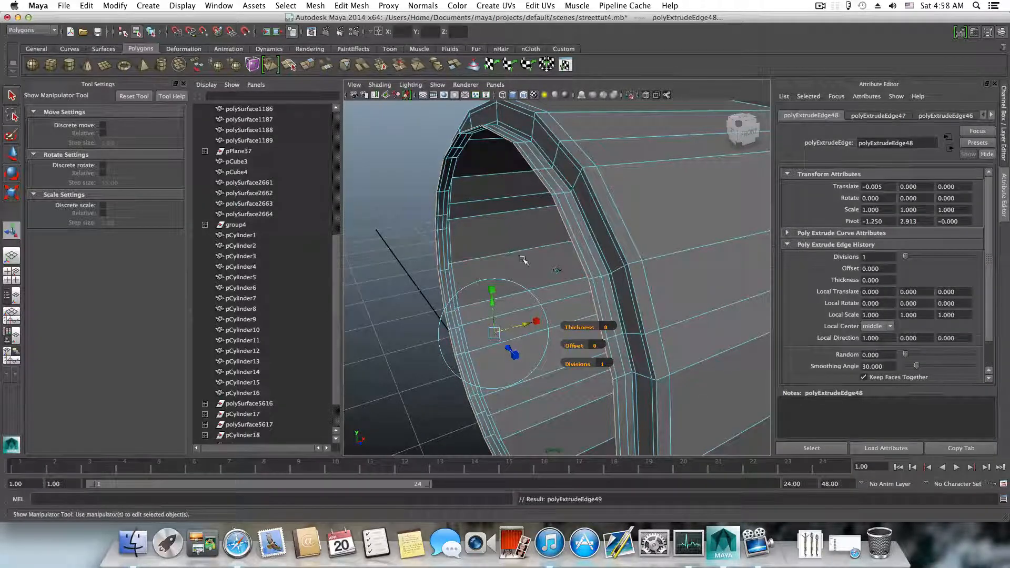
{"action": "left_click", "coordinate": [504, 230]}
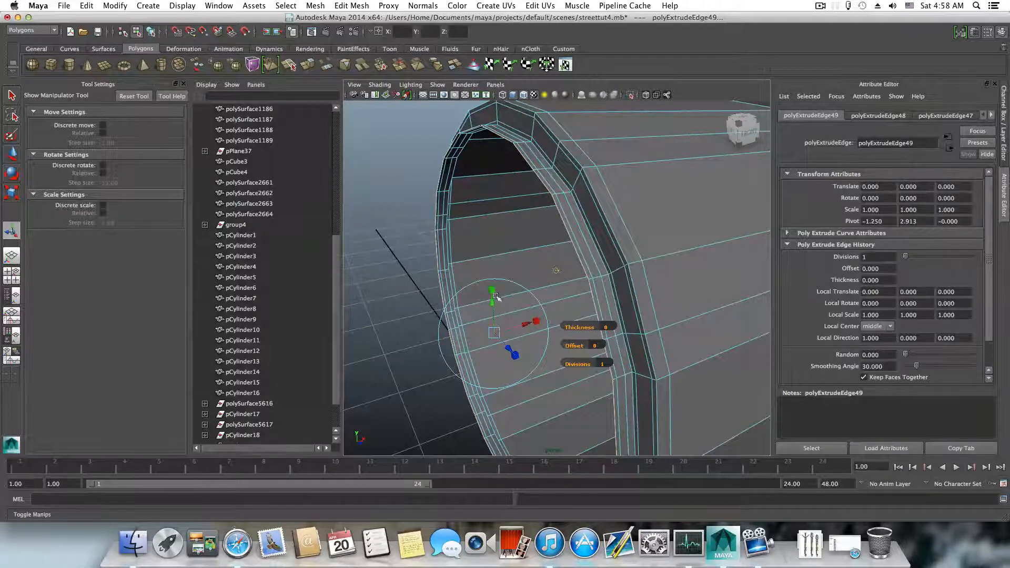
{"action": "left_click", "coordinate": [494, 333]}
{"action": "left_click_drag", "start_coordinate": [495, 334], "coordinate": [496, 334]}
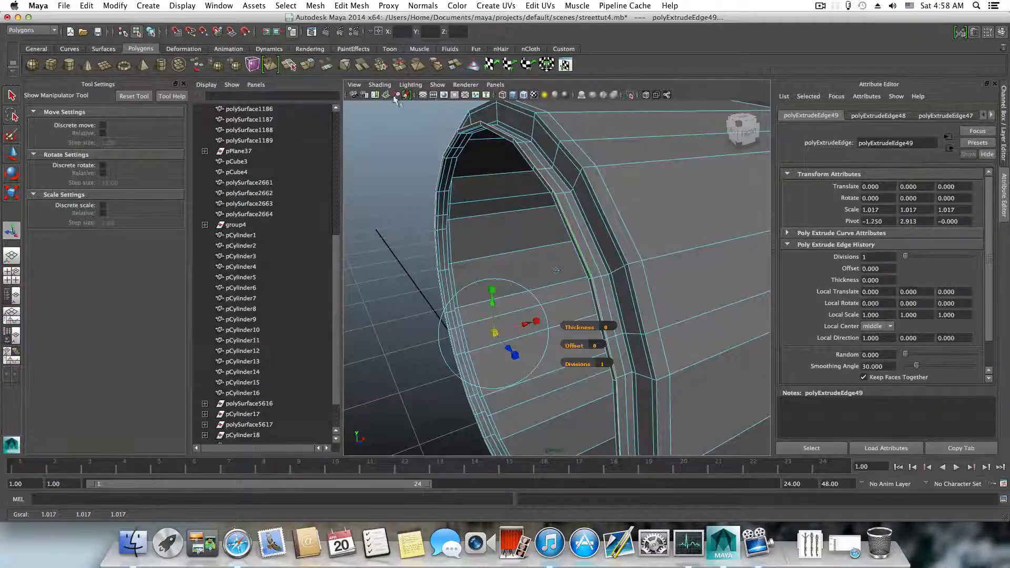
{"action": "left_click_drag", "start_coordinate": [547, 242], "coordinate": [594, 228], "text": "alt"}
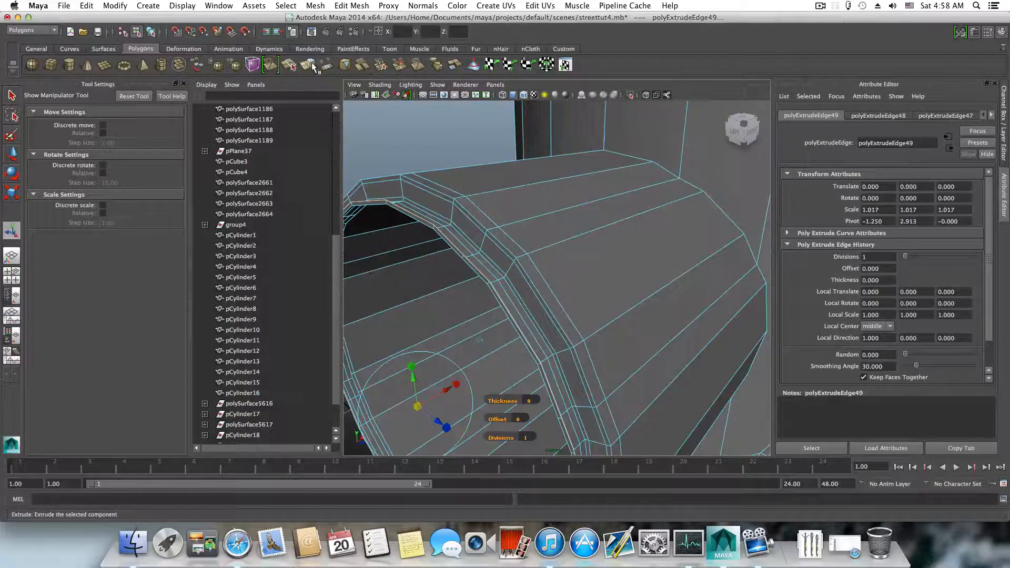
- Add another edge extrusion at the pipe rim and scale it uniformly to 1.065 to widen the lip
{"action": "left_click", "coordinate": [313, 66]}
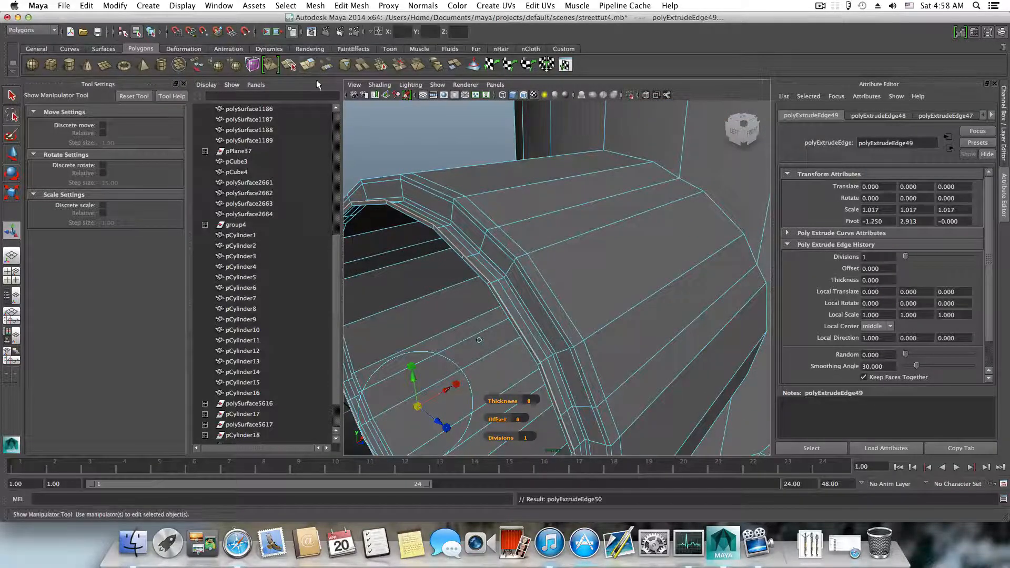
{"action": "left_click", "coordinate": [398, 295]}
{"action": "middle_click_drag", "start_coordinate": [429, 339], "coordinate": [437, 318], "text": "alt"}
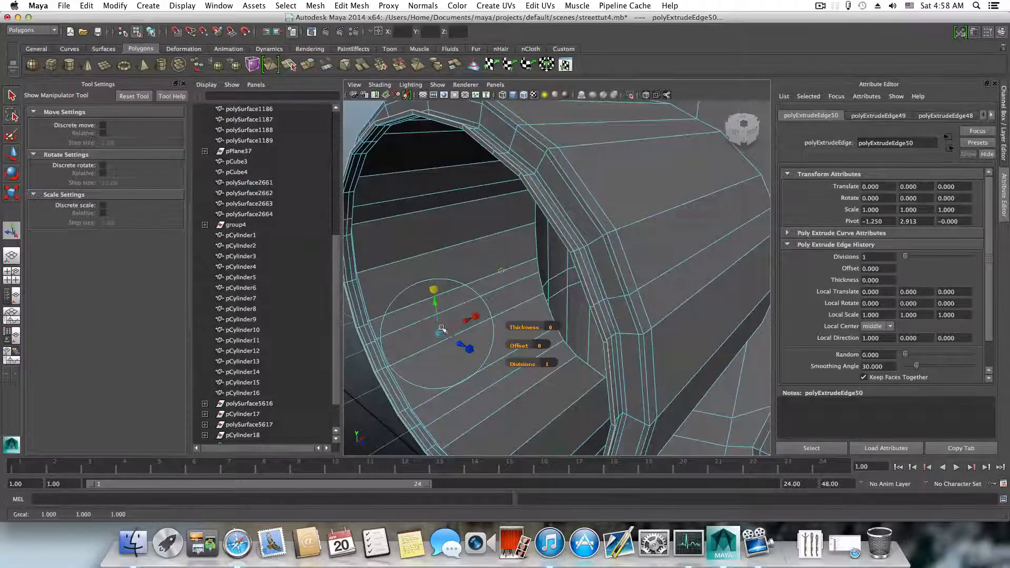
{"action": "left_click_drag", "start_coordinate": [439, 333], "coordinate": [462, 353]}
{"action": "left_click_drag", "start_coordinate": [462, 353], "coordinate": [460, 353]}
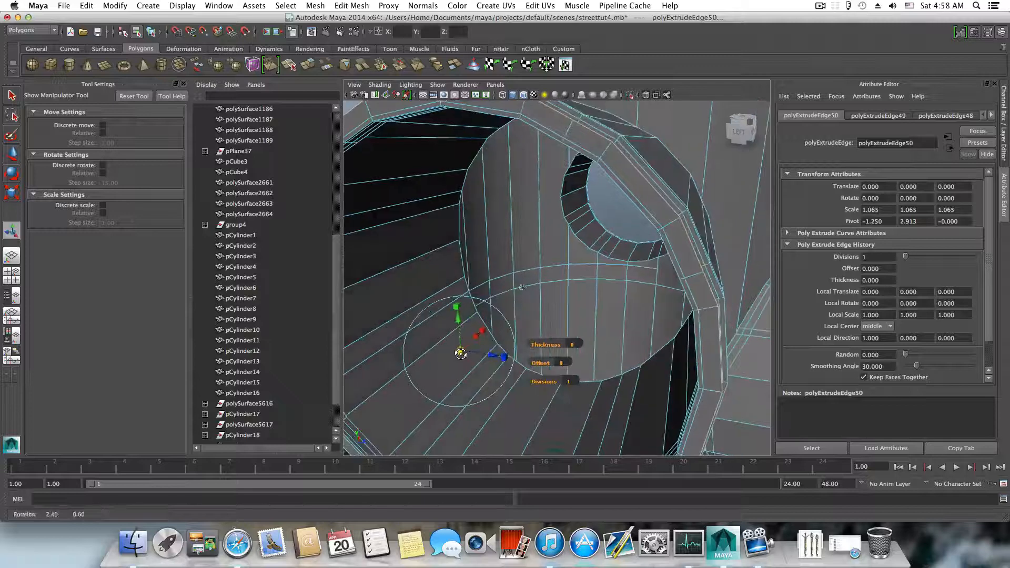
- Extrude the widened lip's edge loop once more and scale it uniformly to 1.017 as a support loop
{"action": "left_click", "coordinate": [311, 68]}
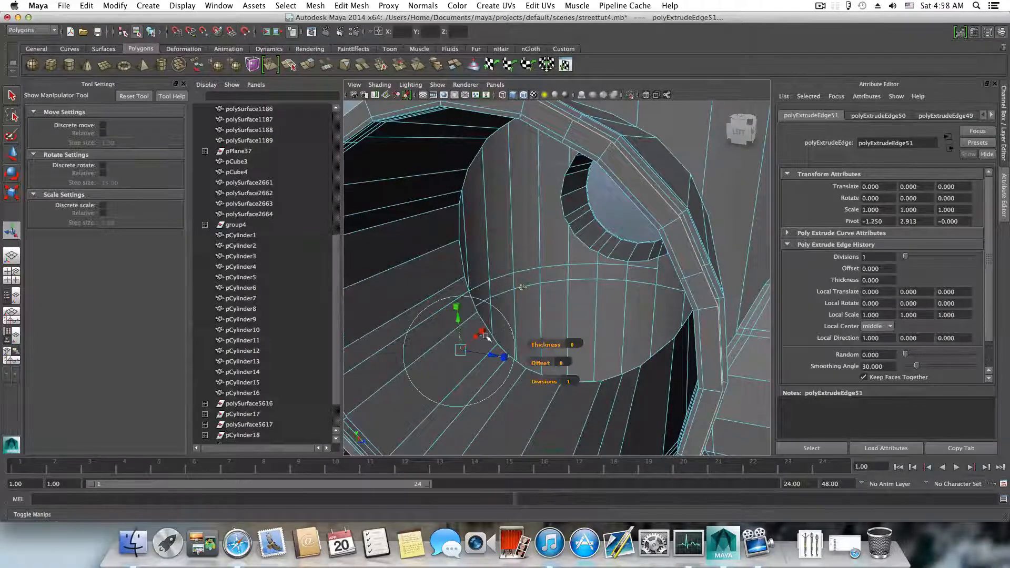
{"action": "left_click_drag", "start_coordinate": [462, 351], "coordinate": [516, 353]}
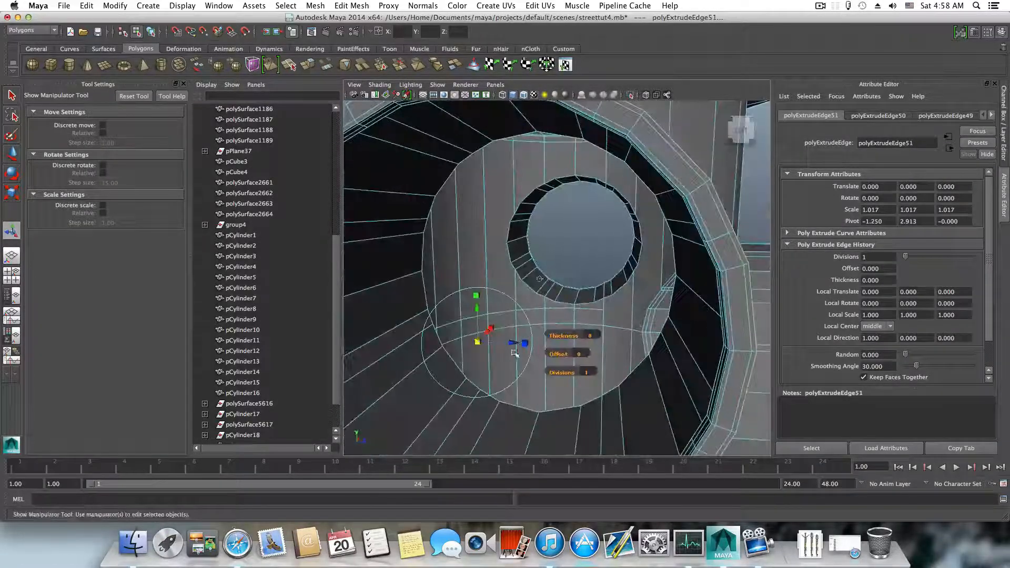
{"action": "right_click_drag", "start_coordinate": [515, 353], "coordinate": [718, 335], "text": "alt"}
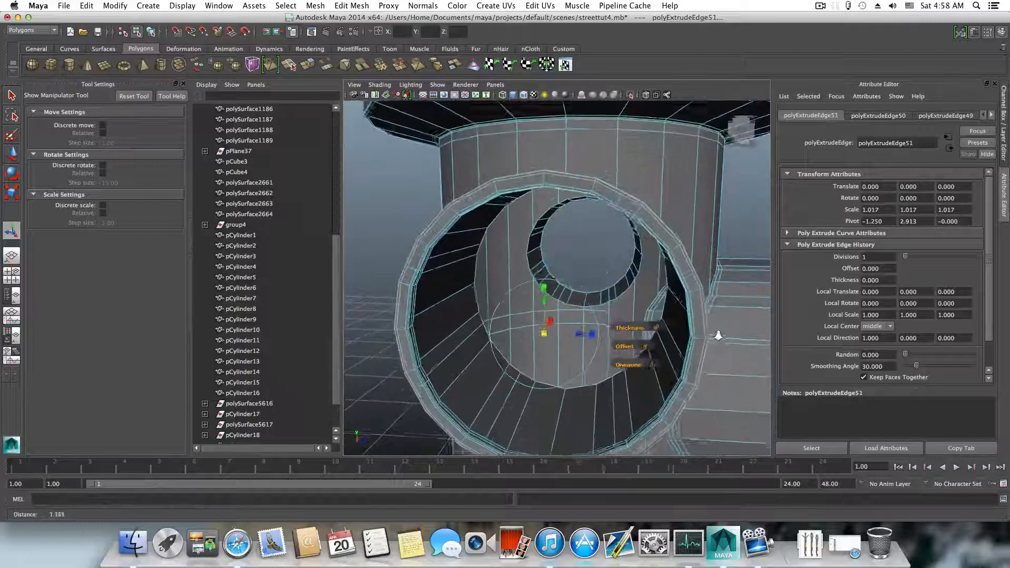
{"action": "left_click_drag", "start_coordinate": [718, 336], "coordinate": [640, 342], "text": "alt"}
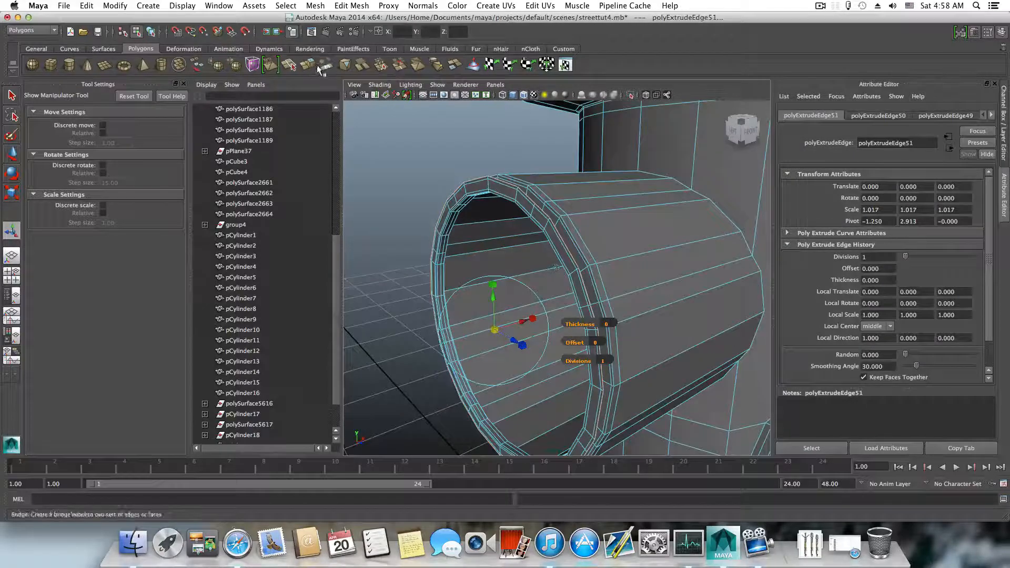
- Extrude the lip's outer edge loop and move it -0.007 in X away from the hydrant body
{"action": "left_click", "coordinate": [307, 65]}
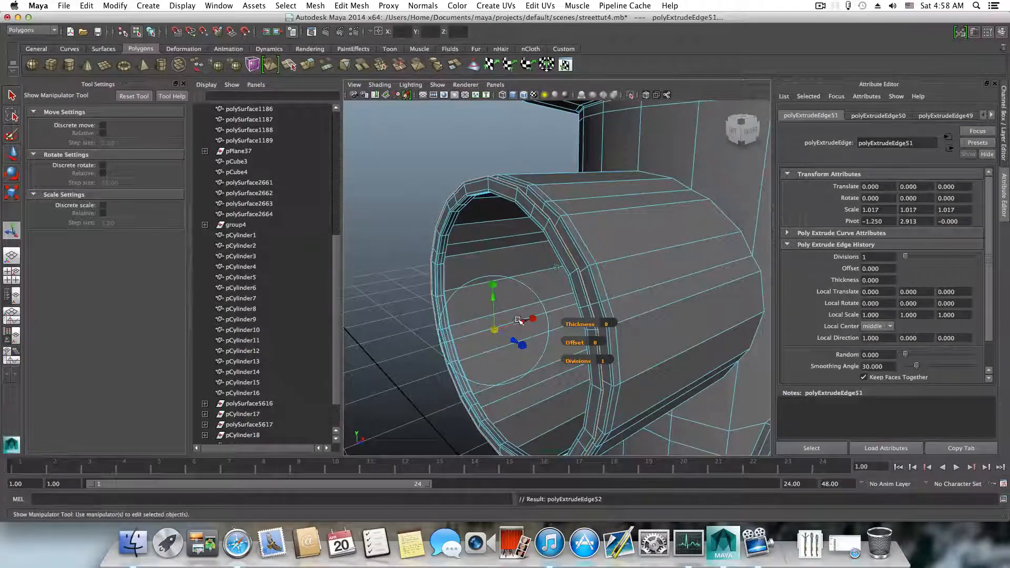
{"action": "left_click", "coordinate": [495, 250]}
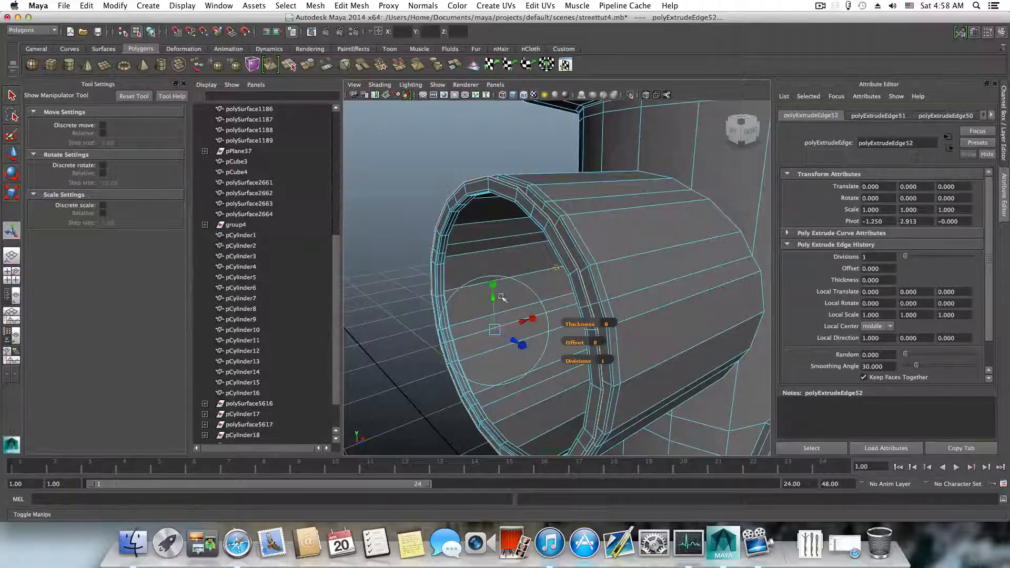
{"action": "left_click", "coordinate": [491, 286]}
{"action": "mouse_move", "coordinate": [521, 322]}
{"action": "left_mouse_down"}
{"action": "mouse_move", "coordinate": [506, 327]}
{"action": "mouse_move", "coordinate": [520, 324]}
{"action": "left_mouse_up"}
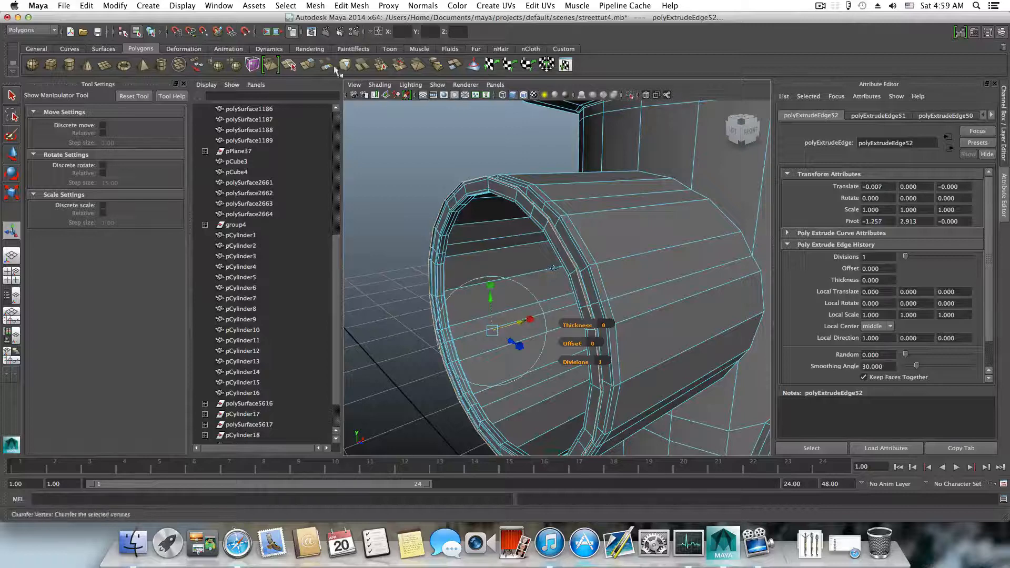
- Extrude the cap's border edges outward by -0.046 in X to form its straight side wall
{"action": "left_click", "coordinate": [308, 65]}
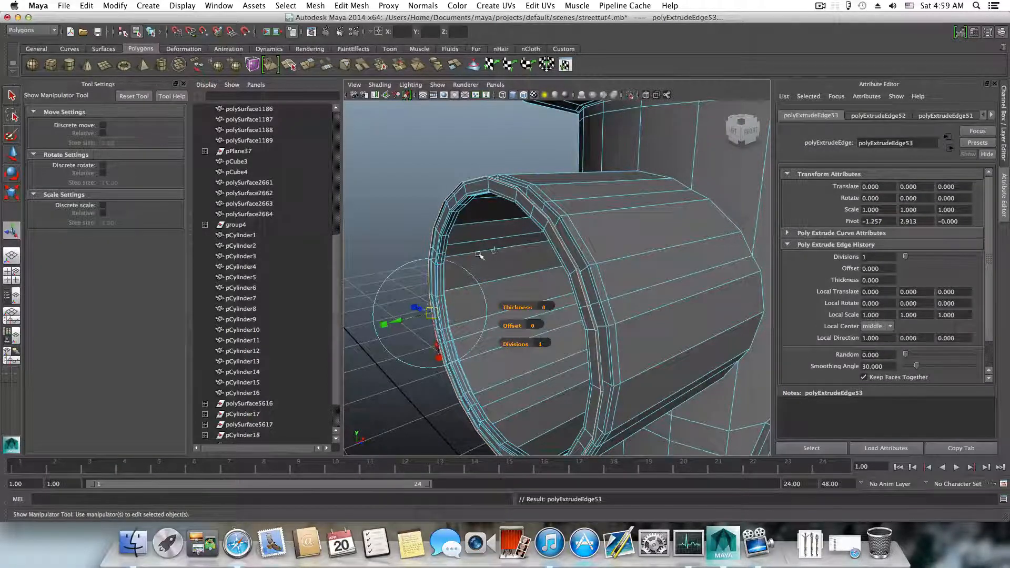
{"action": "left_click", "coordinate": [494, 251]}
{"action": "left_click_drag", "start_coordinate": [520, 324], "coordinate": [504, 329]}
{"action": "left_click", "coordinate": [473, 290]}
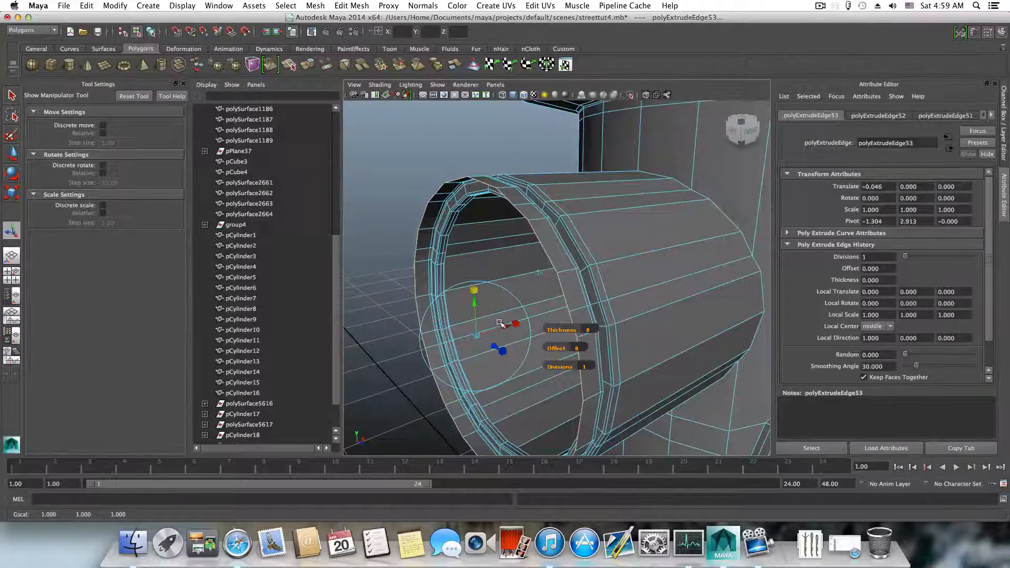
{"action": "left_click_drag", "start_coordinate": [578, 316], "coordinate": [526, 316], "text": "alt"}
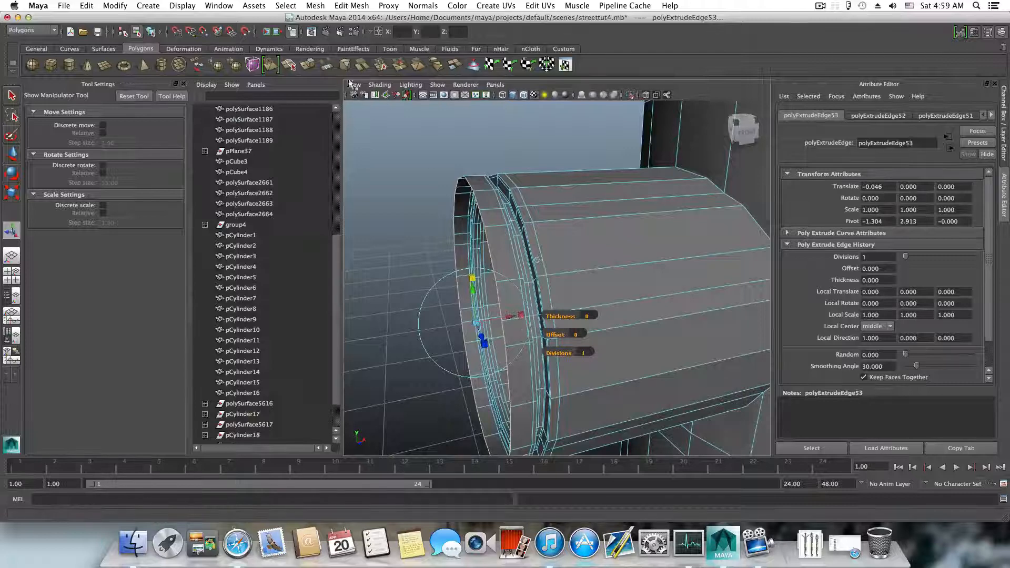
- Extrude the side wall's end edges by -0.006 in X to add a narrow support loop
{"action": "left_click", "coordinate": [312, 65]}
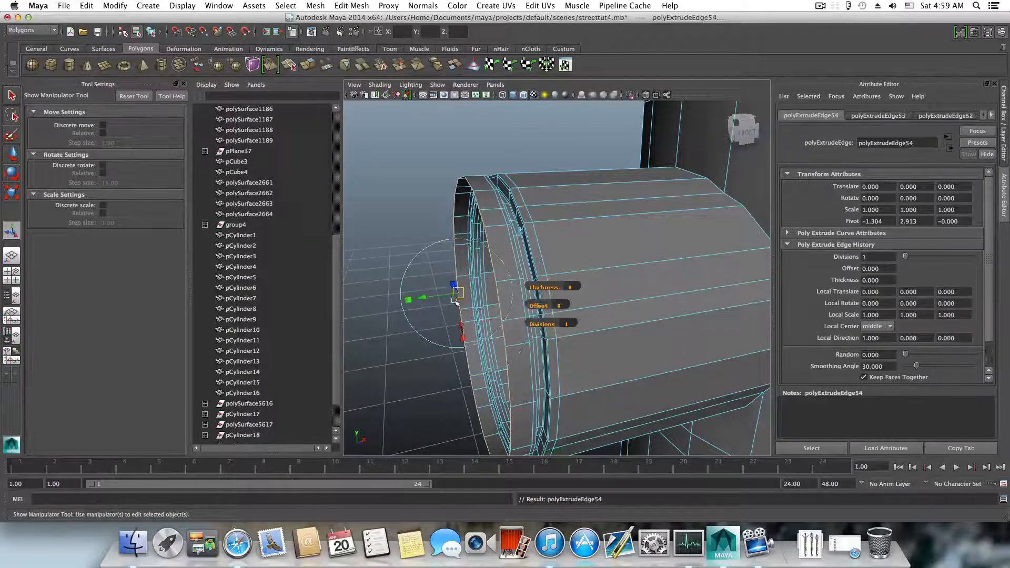
{"action": "left_click", "coordinate": [521, 232]}
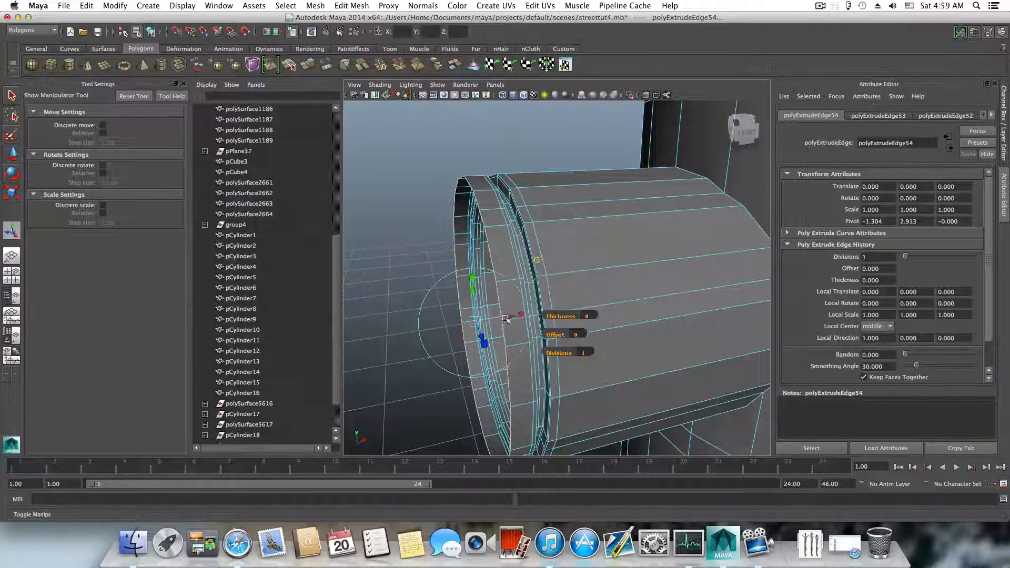
{"action": "left_click_drag", "start_coordinate": [505, 317], "coordinate": [506, 318]}
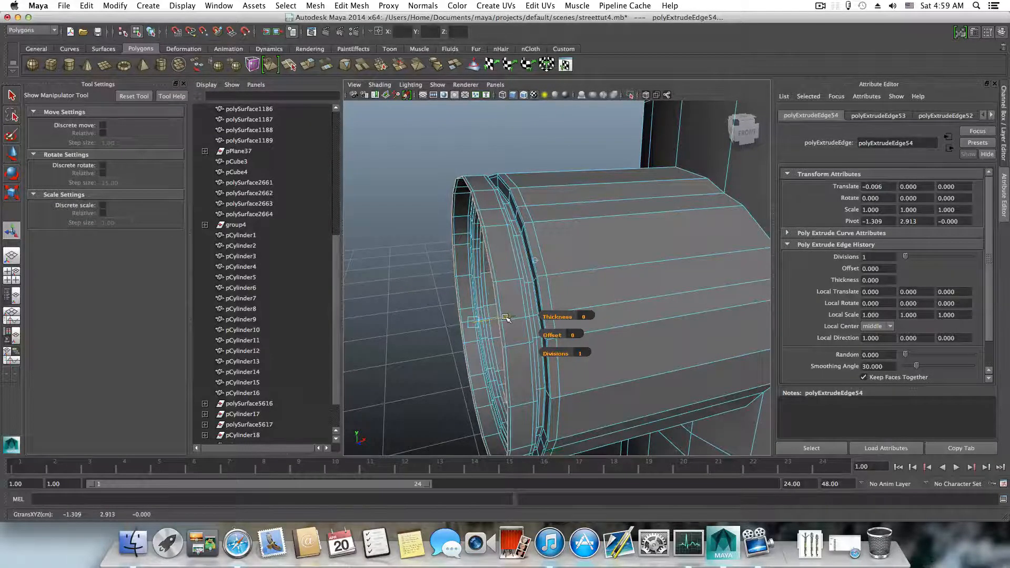
- Extrude the cap's open edges by -0.083 in X and scale them uniformly to 0.933 to begin the rounded end
{"action": "left_click", "coordinate": [309, 66]}
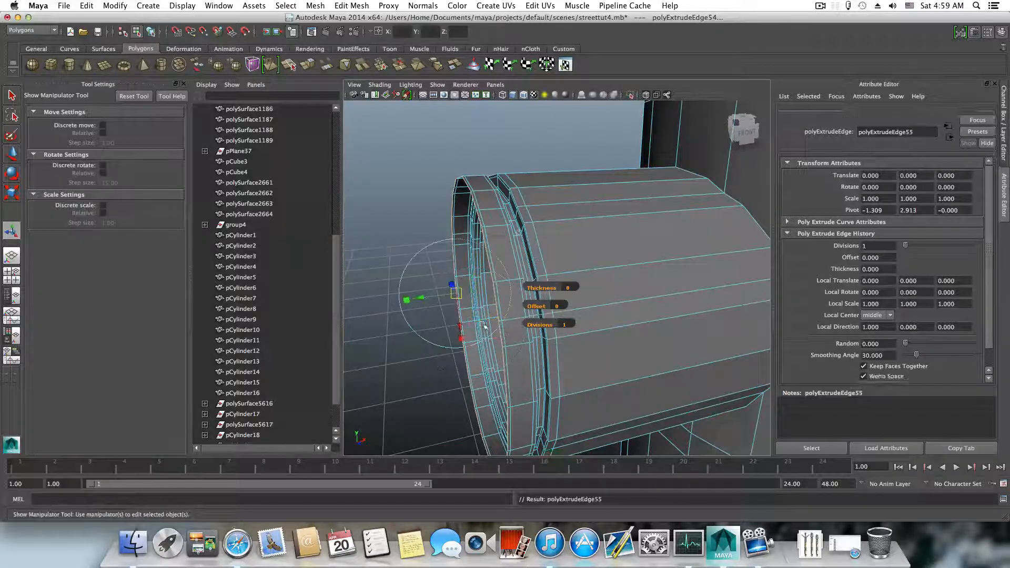
{"action": "left_click", "coordinate": [516, 235]}
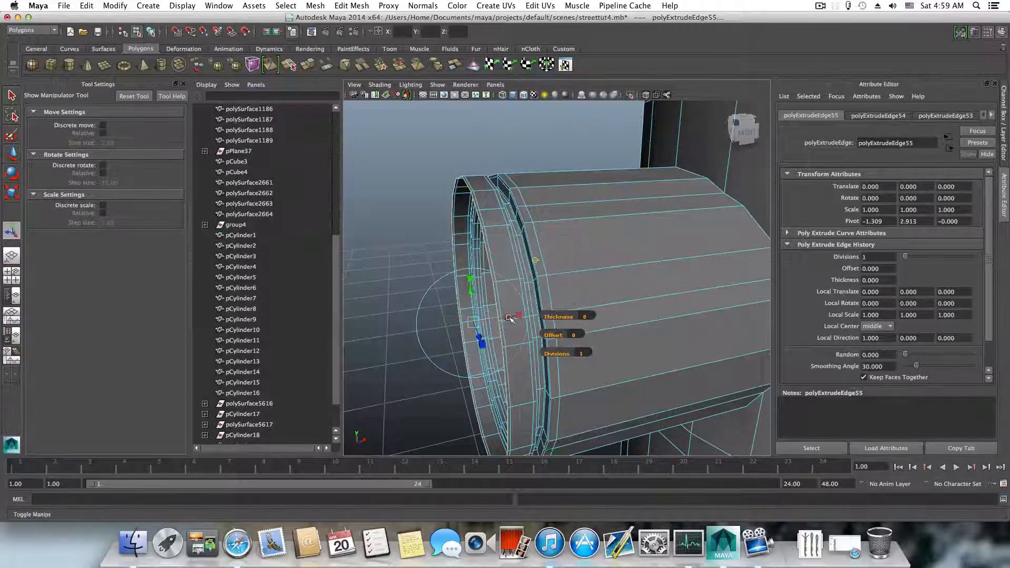
{"action": "left_click_drag", "start_coordinate": [509, 318], "coordinate": [429, 330]}
{"action": "left_click", "coordinate": [437, 284]}
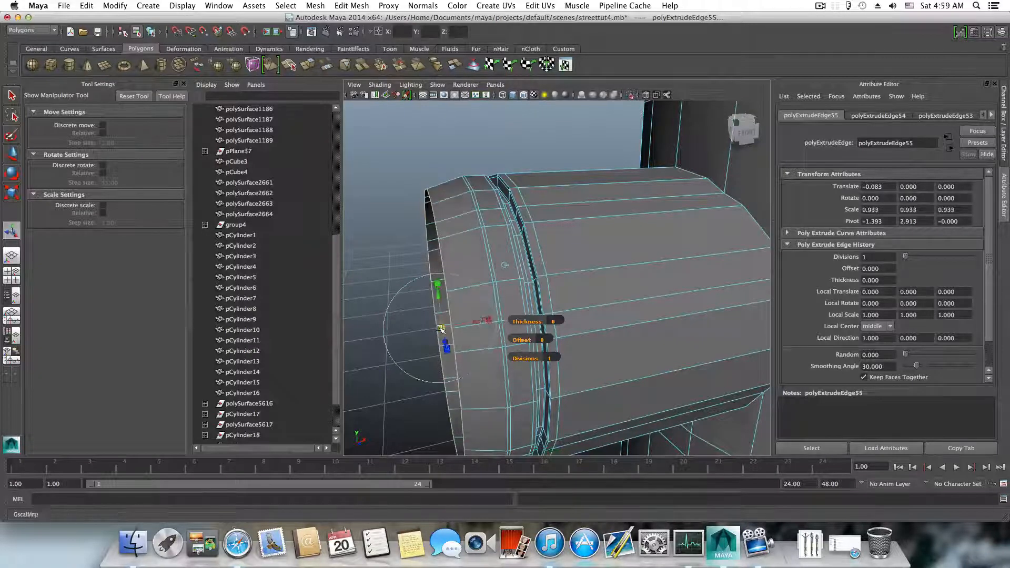
- Extrude the rounded end's open edges by -0.060 in X and scale them uniformly to about 0.917
{"action": "left_click", "coordinate": [309, 67]}
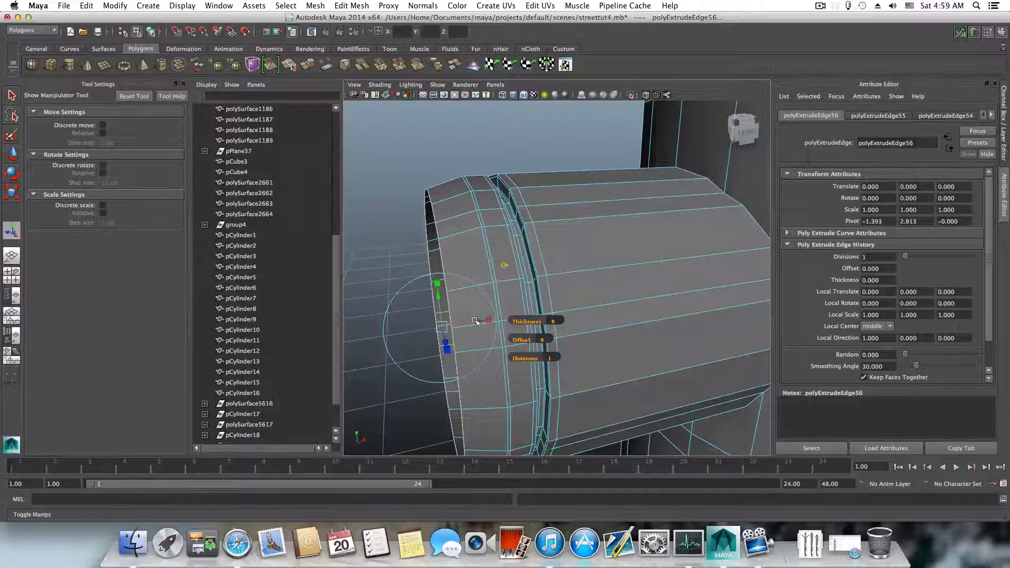
{"action": "left_click_drag", "start_coordinate": [475, 320], "coordinate": [459, 321]}
{"action": "left_click_drag", "start_coordinate": [458, 321], "coordinate": [440, 299], "text": "alt"}
{"action": "left_click", "coordinate": [440, 259]}
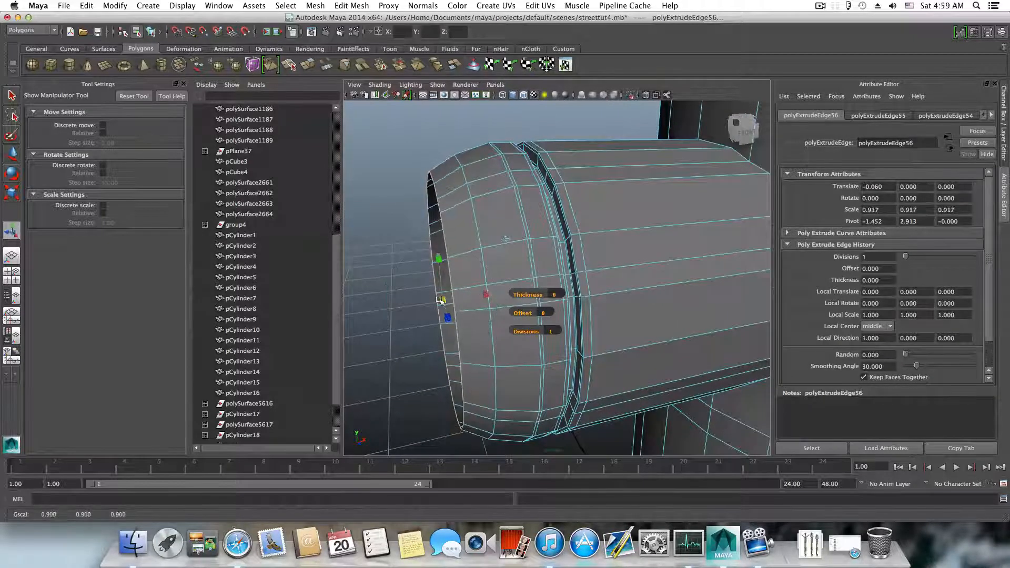
- Continue the cap's curve by extruding its open edges -0.050 in X and scaling them uniformly to 0.817
{"action": "left_click", "coordinate": [318, 64]}
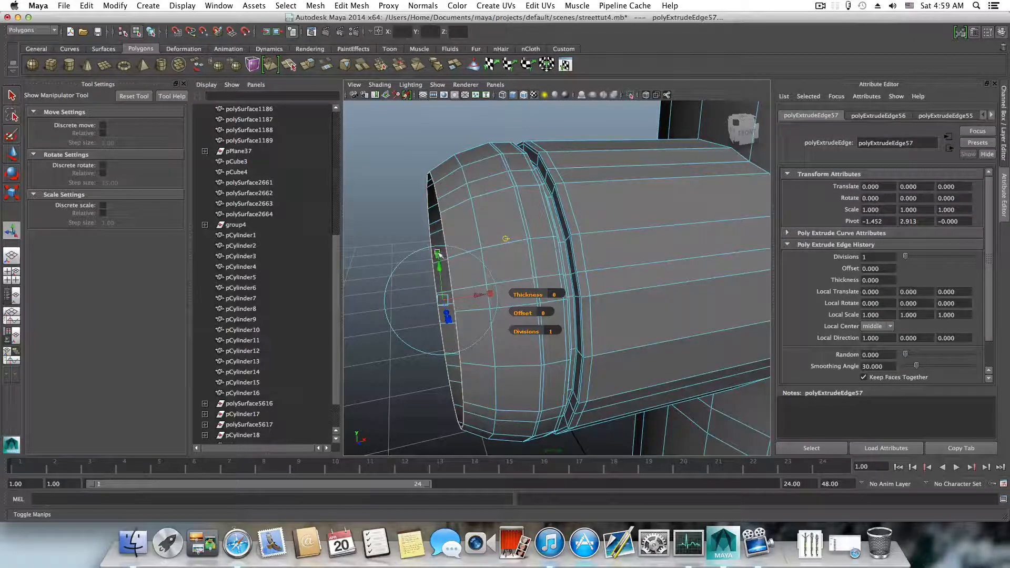
{"action": "left_click_drag", "start_coordinate": [480, 295], "coordinate": [417, 303]}
{"action": "left_click_drag", "start_coordinate": [442, 309], "coordinate": [441, 264], "text": "alt"}
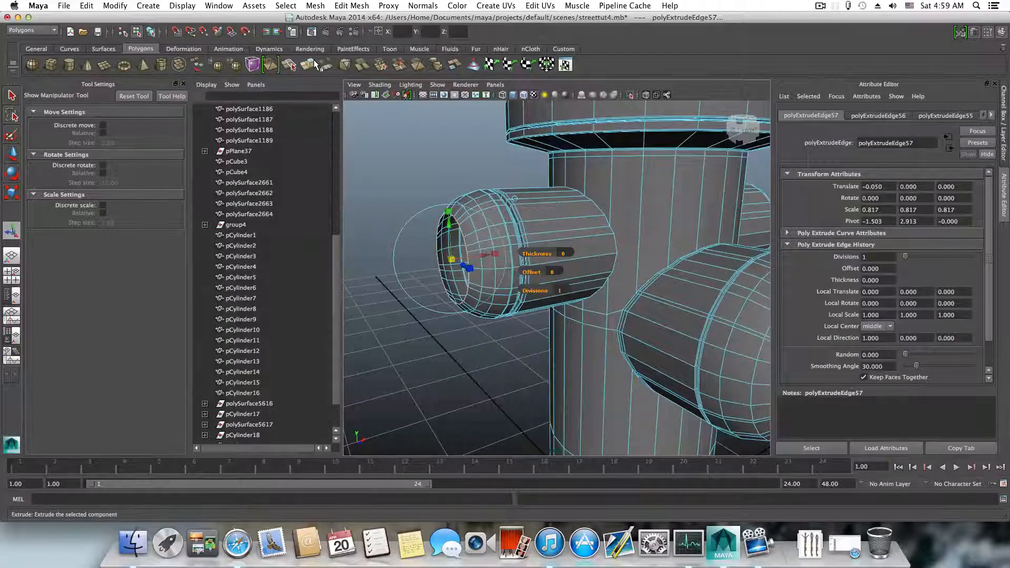
- Fill the hole at the open end of the side outlet's rounded cap
{"action": "mouse_move", "coordinate": [545, 271]}
{"action": "left_mouse_down", "text": "alt"}
{"action": "mouse_move", "coordinate": [579, 259]}
{"action": "mouse_move", "coordinate": [552, 256]}
{"action": "mouse_move", "coordinate": [541, 274]}
{"action": "mouse_move", "coordinate": [526, 274]}
{"action": "left_mouse_up", "text": "alt"}
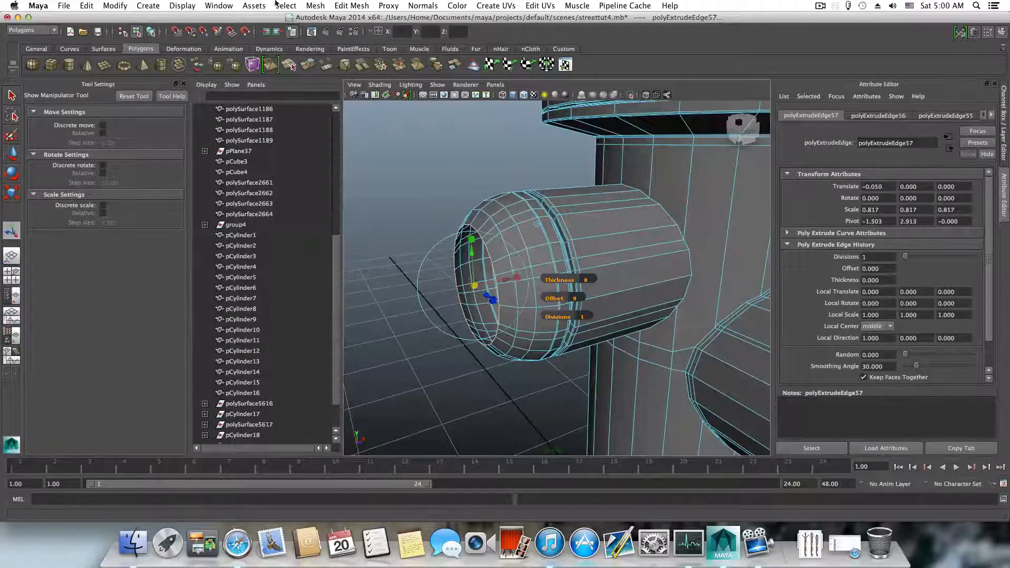
{"action": "left_click", "coordinate": [315, 5]}
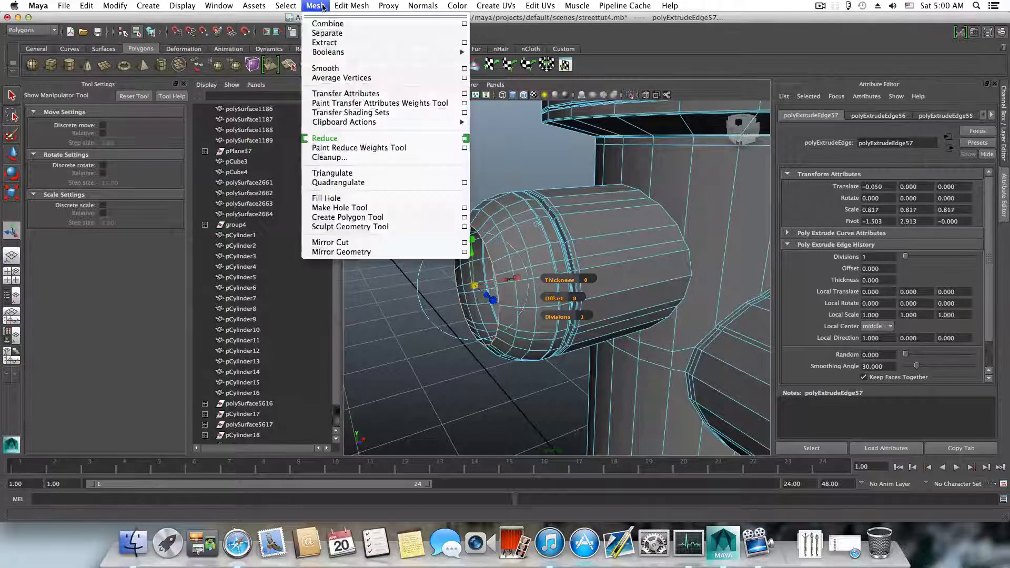
{"action": "left_click", "coordinate": [362, 198]}
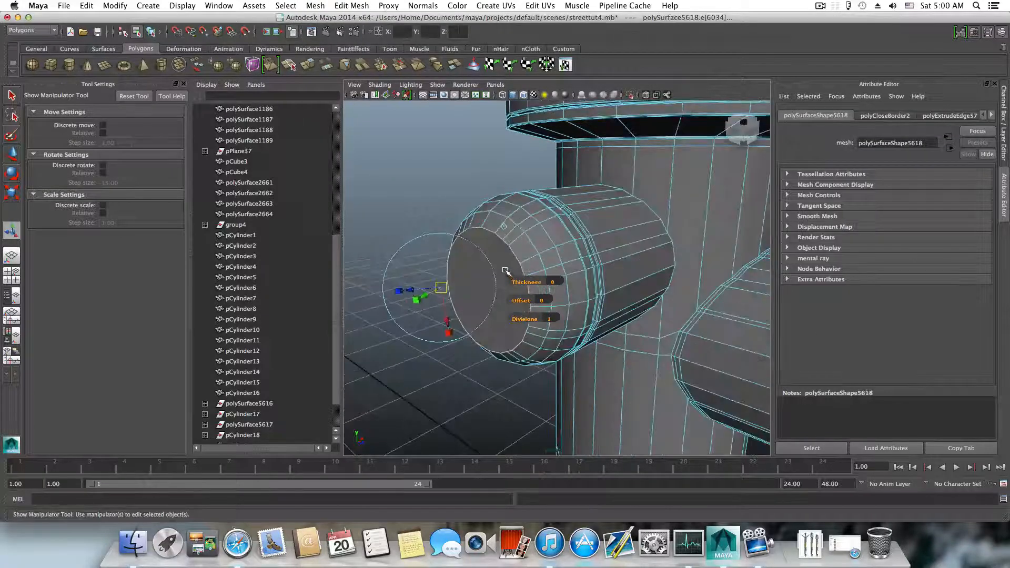
- Extrude the cap's new end face and scale it inward to leave a narrow border ring
{"action": "left_click_drag", "start_coordinate": [505, 271], "coordinate": [500, 238], "text": "alt"}
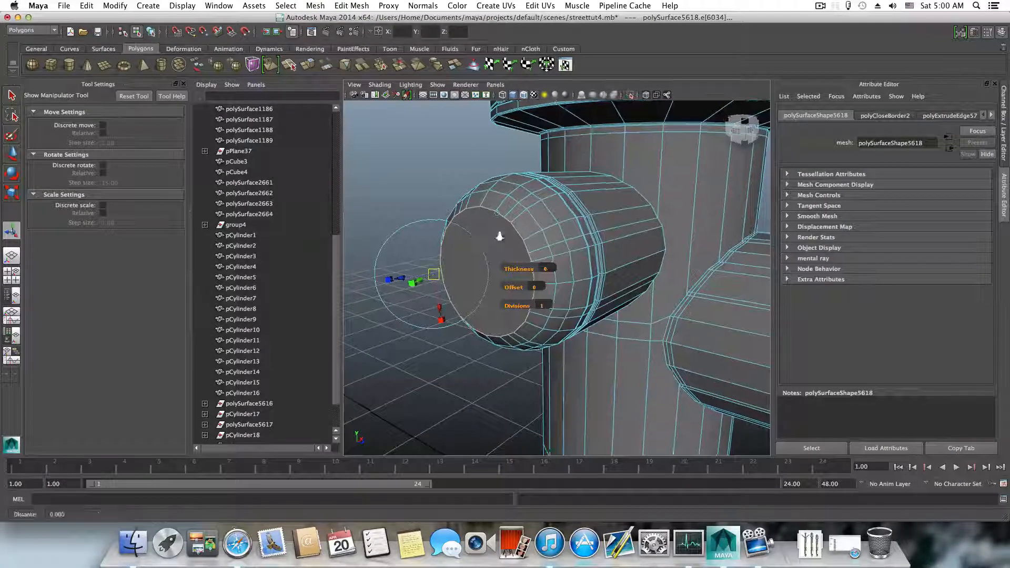
{"action": "right_click_drag", "start_coordinate": [499, 234], "coordinate": [499, 257], "text": "alt"}
{"action": "left_click", "coordinate": [434, 268]}
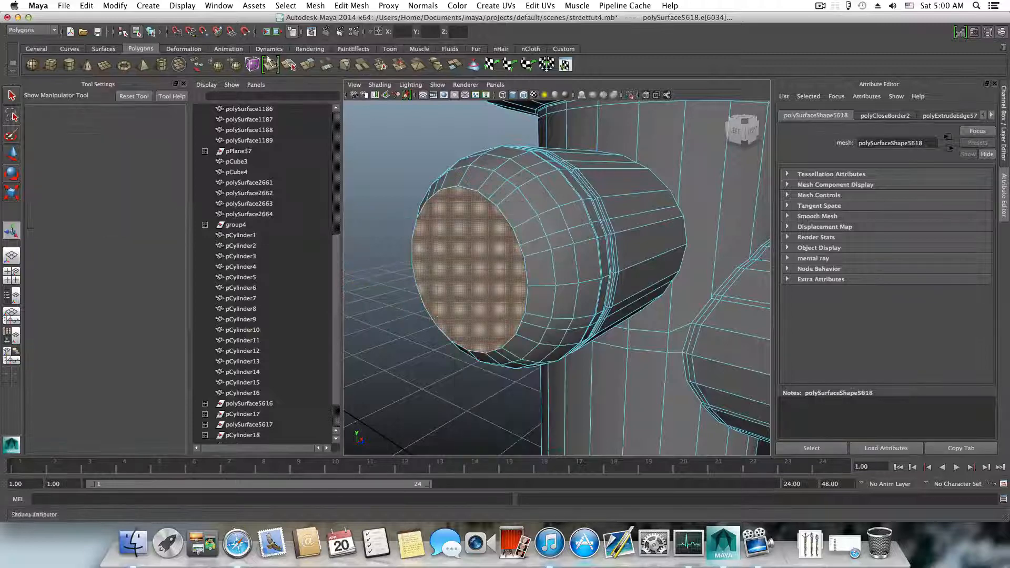
{"action": "key", "text": "ctrl+e"}
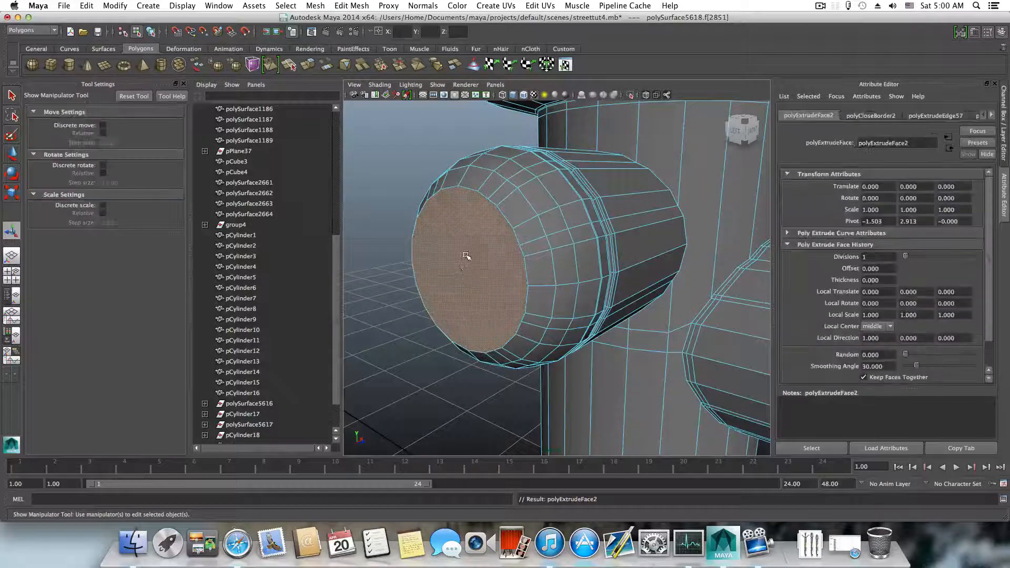
{"action": "mouse_move", "coordinate": [464, 270]}
{"action": "left_mouse_down"}
{"action": "mouse_move", "coordinate": [472, 284]}
{"action": "mouse_move", "coordinate": [460, 281]}
{"action": "left_mouse_up"}
- Add a support loop inside the border ring by extruding the end face again and scaling it uniformly to 0.967
{"action": "left_click", "coordinate": [310, 68]}
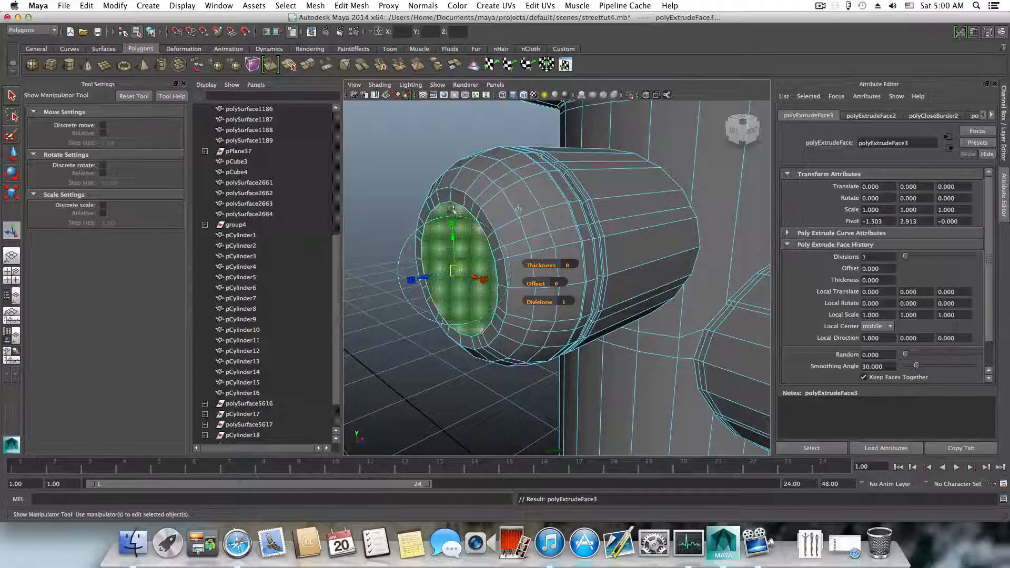
{"action": "scroll", "coordinate": [452, 216], "scroll_direction": "up", "scroll_amount": 5}
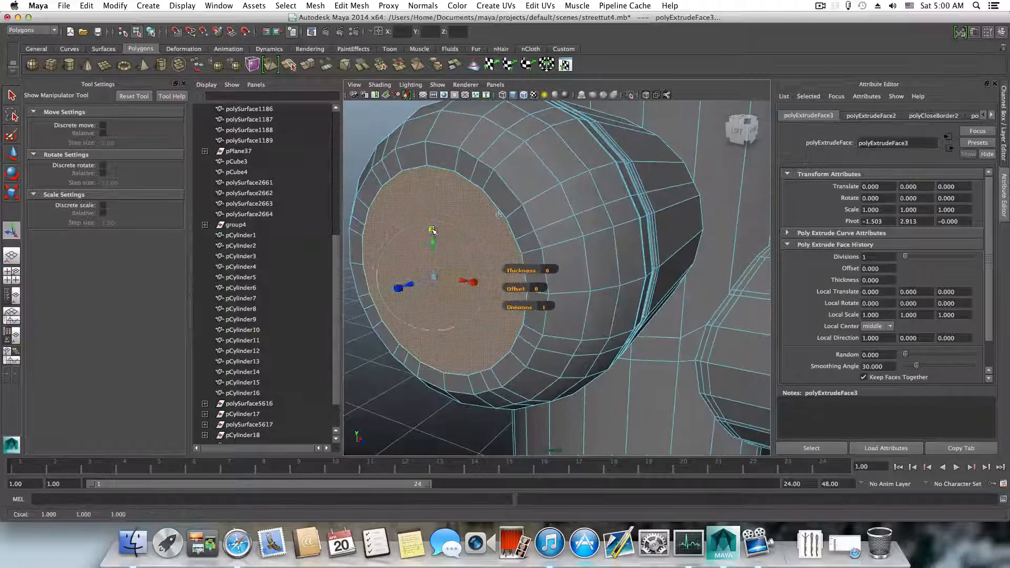
{"action": "left_click_drag", "start_coordinate": [436, 279], "coordinate": [436, 280]}
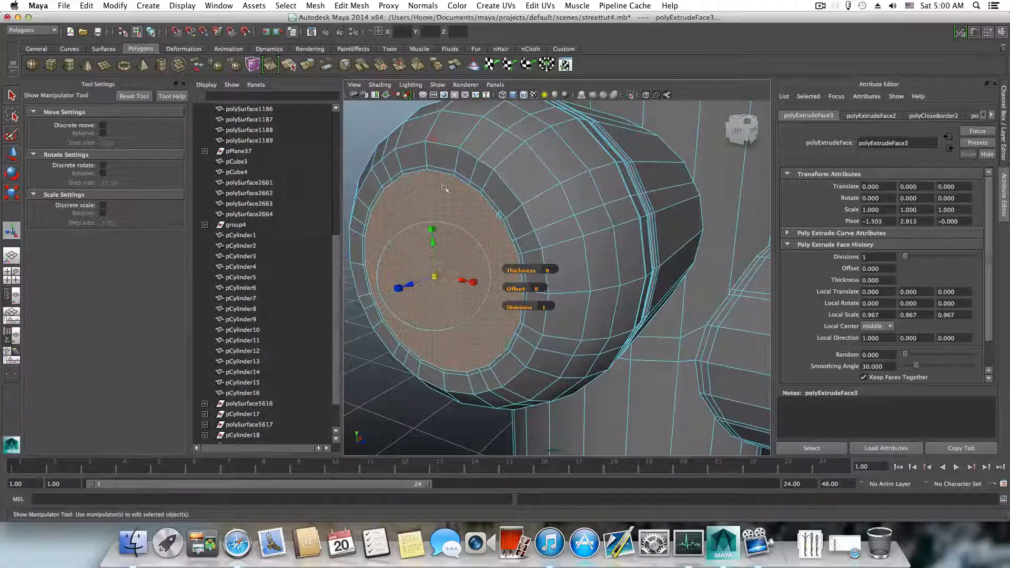
- Recess the cap's end face with three successive extrusions of -0.005, -0.009 and about -0.004 in local Z
{"action": "key", "text": "ctrl+e"}
{"action": "left_click_drag", "start_coordinate": [420, 287], "coordinate": [411, 287]}
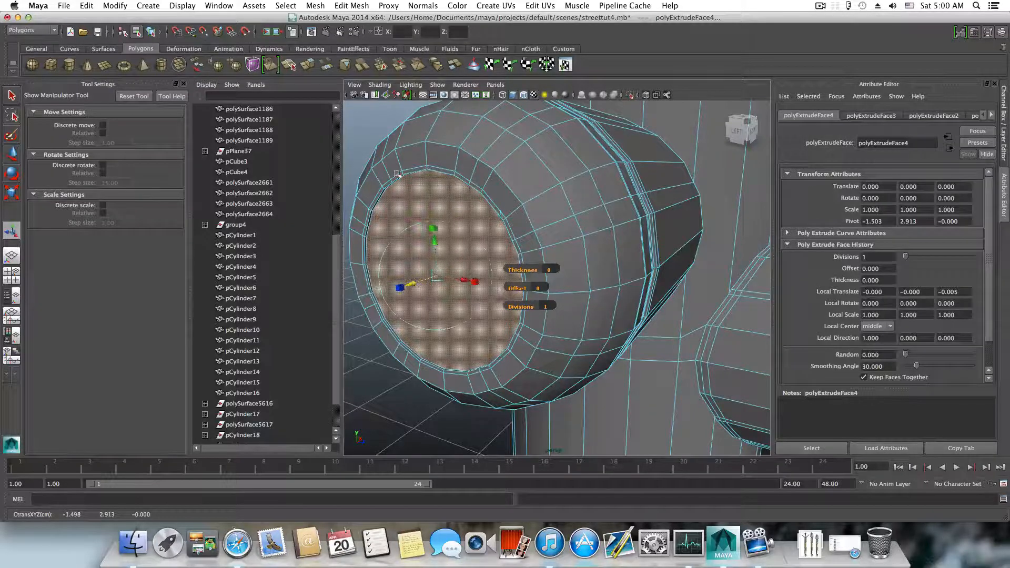
{"action": "left_click", "coordinate": [311, 64]}
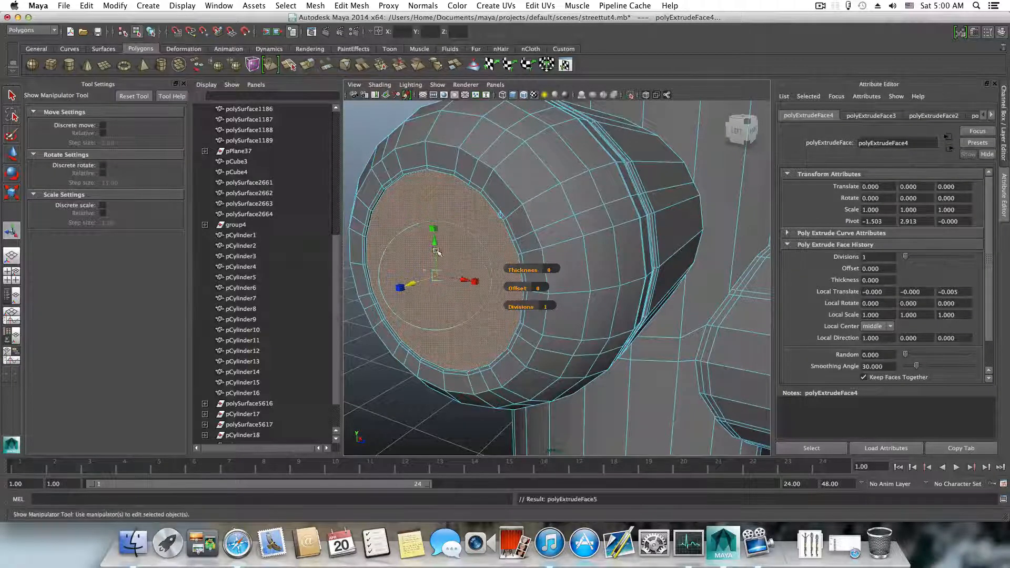
{"action": "left_click_drag", "start_coordinate": [413, 285], "coordinate": [416, 286]}
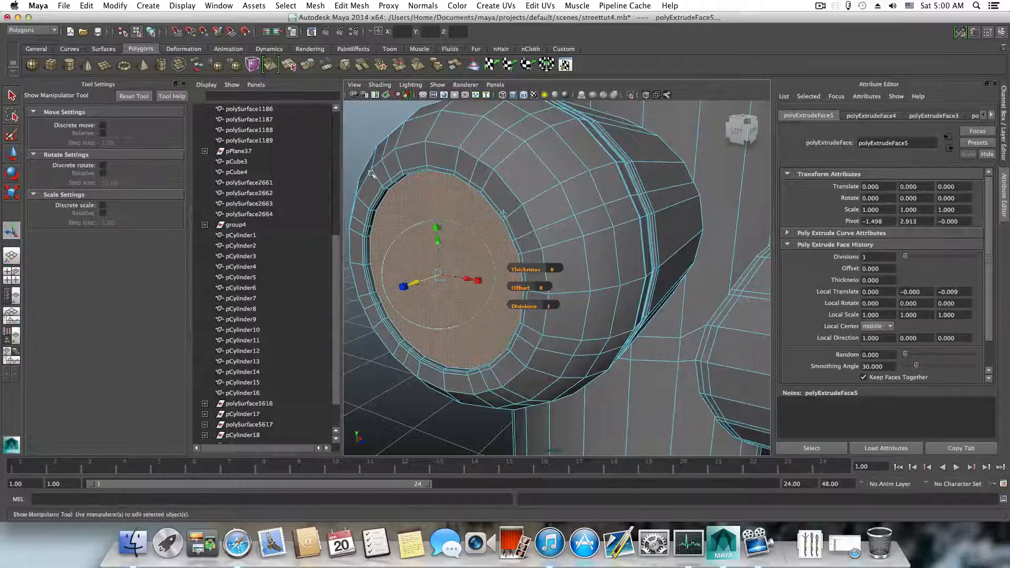
{"action": "left_click", "coordinate": [310, 66]}
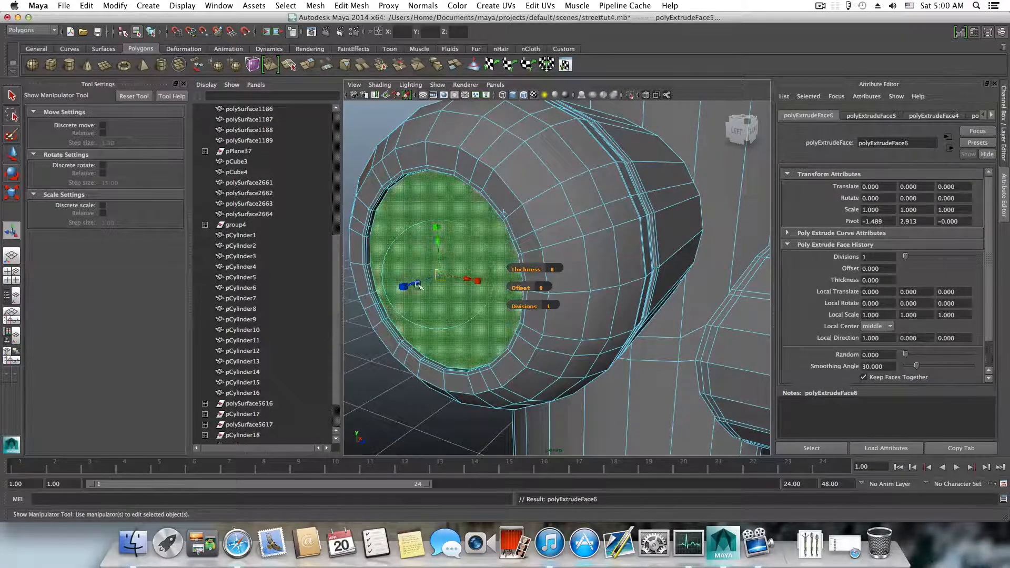
{"action": "left_click_drag", "start_coordinate": [415, 284], "coordinate": [442, 274]}
- Inset the recessed face with scaled extrusions and extrude it 0.002 outward in local Z
{"action": "left_click", "coordinate": [310, 65]}
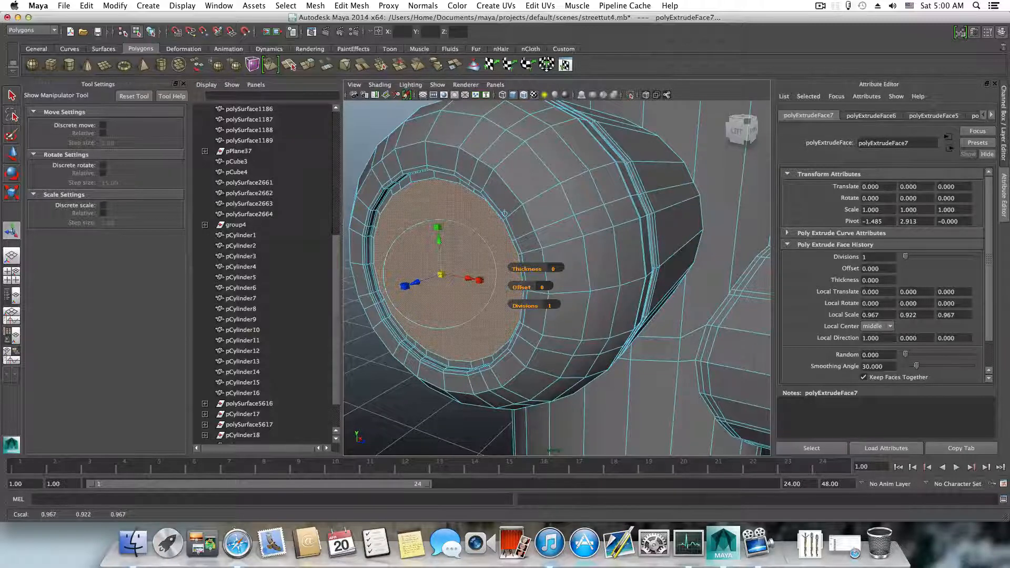
{"action": "left_click", "coordinate": [310, 65]}
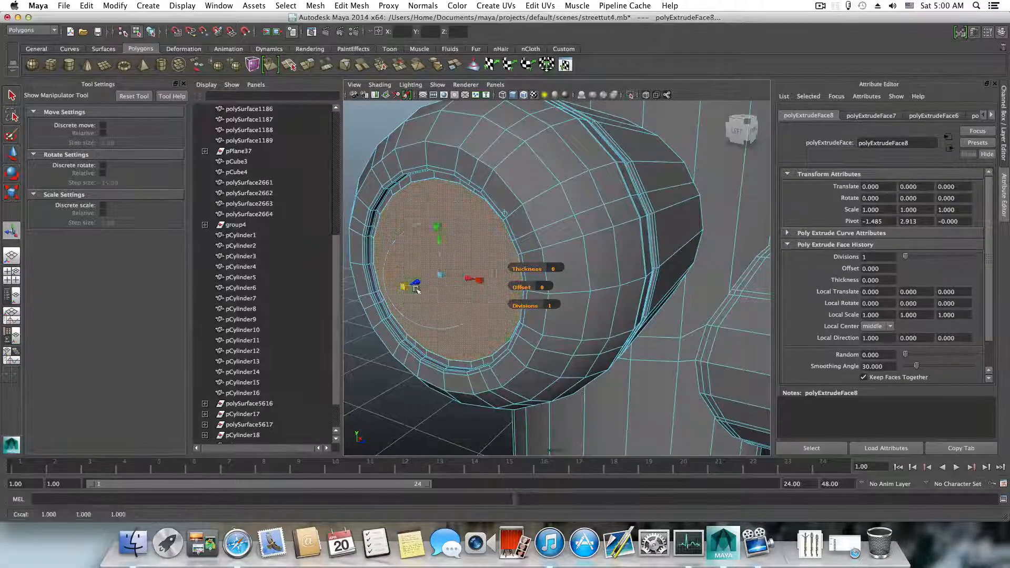
{"action": "left_click_drag", "start_coordinate": [441, 276], "coordinate": [440, 274]}
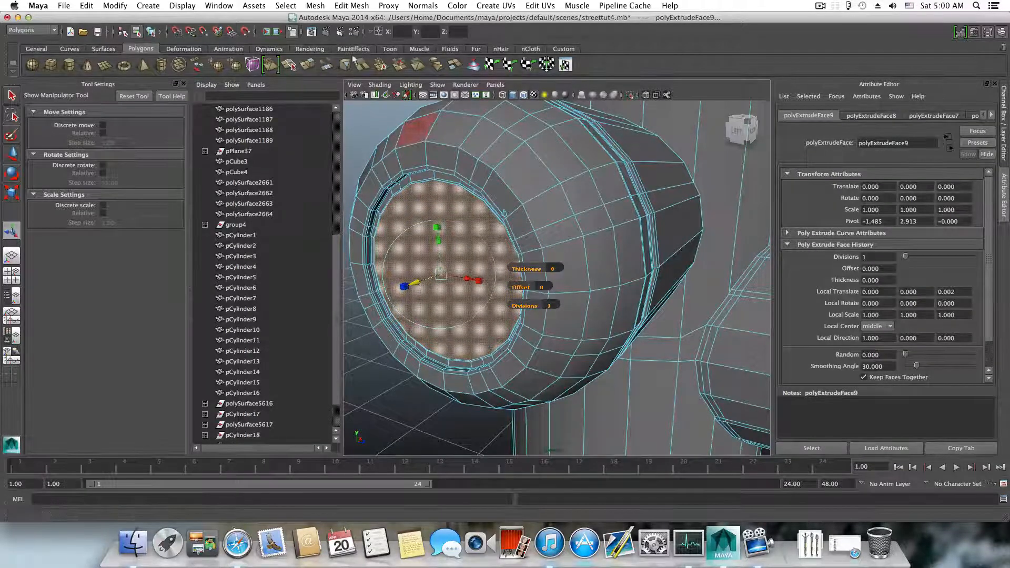
- Extrude the inset face outward by 0.013 in local Z to raise it inside the recess
{"action": "left_click", "coordinate": [310, 65]}
{"action": "left_click_drag", "start_coordinate": [417, 283], "coordinate": [474, 320]}
{"action": "scroll", "coordinate": [571, 273], "scroll_direction": "down", "scroll_amount": 8}
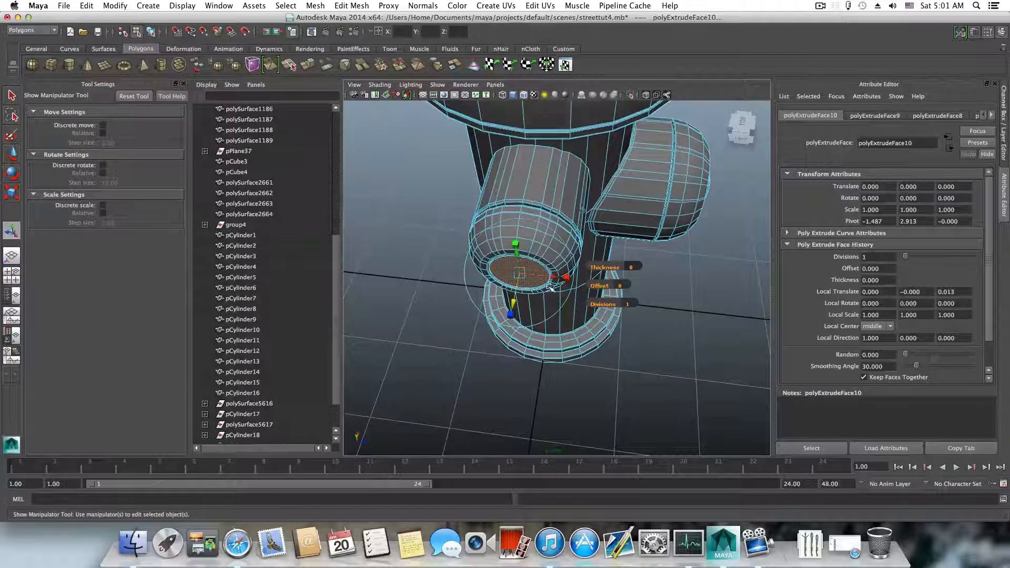
{"action": "left_click_drag", "start_coordinate": [553, 287], "coordinate": [369, 187], "text": "alt"}
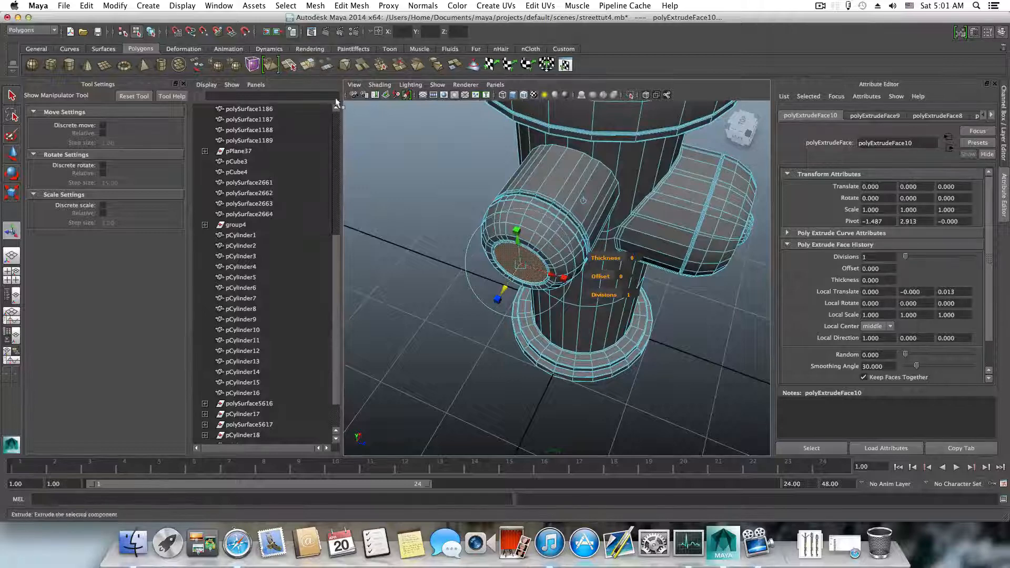
- Extrude the raised face and scale it uniformly to 0.973 to add a narrow support loop
{"action": "key", "text": "ctrl+e"}
{"action": "left_click", "coordinate": [521, 267]}
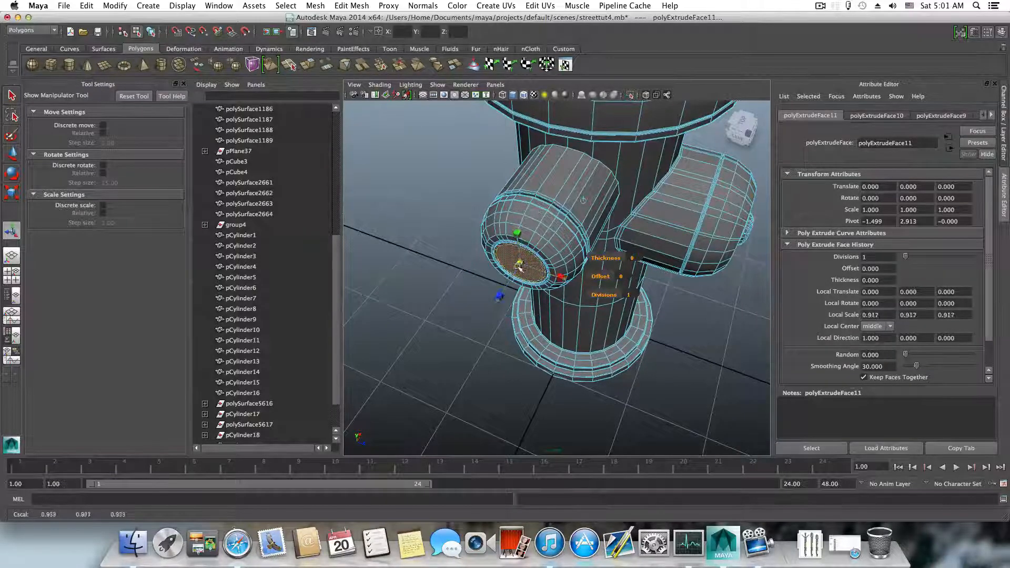
{"action": "left_click_drag", "start_coordinate": [507, 270], "coordinate": [504, 270]}
{"action": "right_click_drag", "start_coordinate": [507, 270], "coordinate": [584, 284], "text": "alt"}
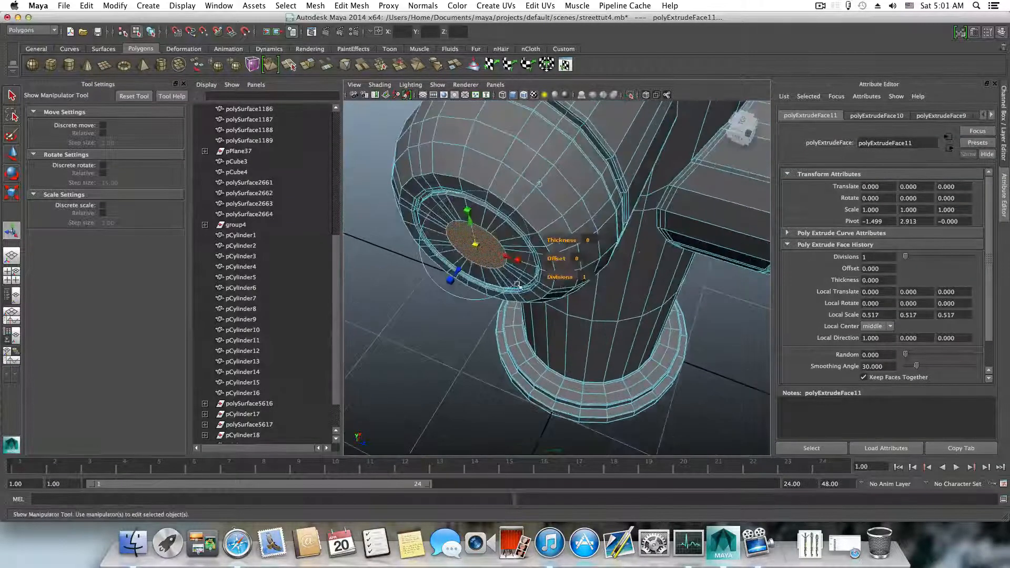
{"action": "left_click_drag", "start_coordinate": [519, 279], "coordinate": [561, 277], "text": "alt"}
{"action": "right_click_drag", "start_coordinate": [507, 273], "coordinate": [543, 273], "text": "alt"}
{"action": "left_click", "coordinate": [503, 274]}
{"action": "left_click", "coordinate": [462, 275]}
{"action": "left_click_drag", "start_coordinate": [462, 275], "coordinate": [489, 275]}
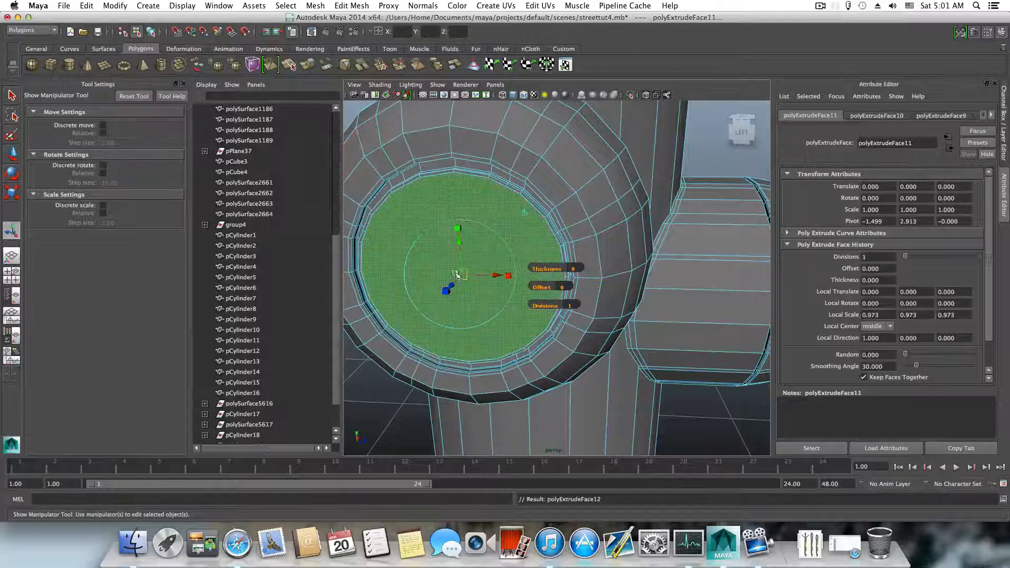
- Form a central disc by extruding the face scaled uniformly to 0.517, and add an inner loop with an extrusion scaled to 0.950
{"action": "left_click", "coordinate": [459, 228]}
{"action": "left_click_drag", "start_coordinate": [462, 275], "coordinate": [449, 279]}
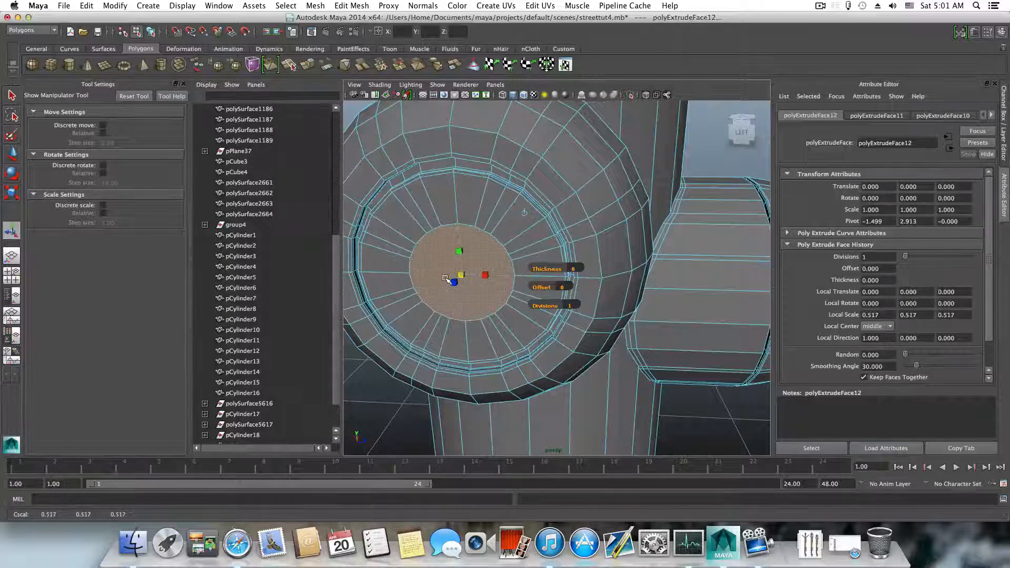
{"action": "left_click", "coordinate": [308, 62]}
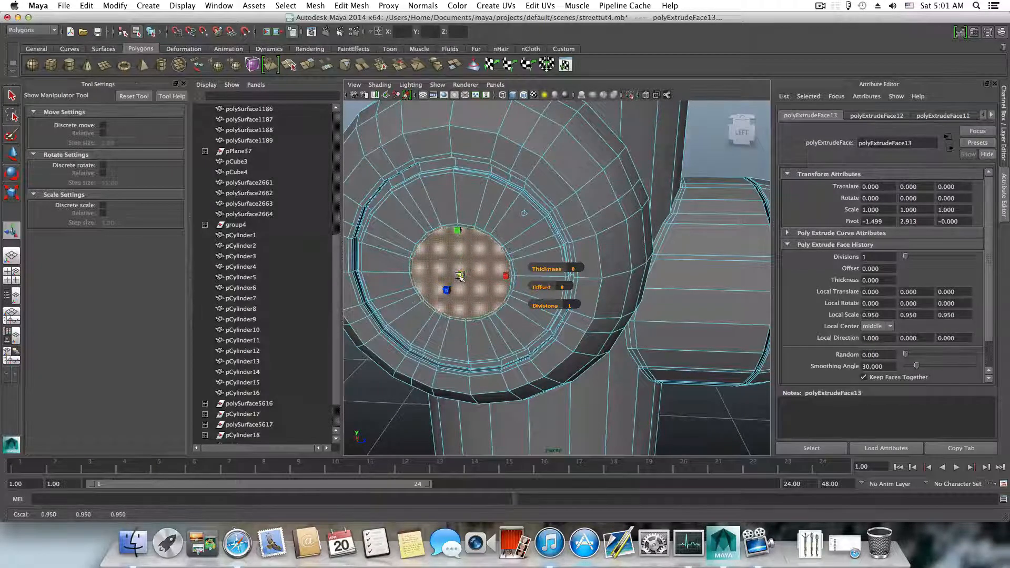
- Raise the central disc with three successive outward extrusions of about 0.004, 0.009 and 0.004 in local Z
{"action": "left_click", "coordinate": [311, 62]}
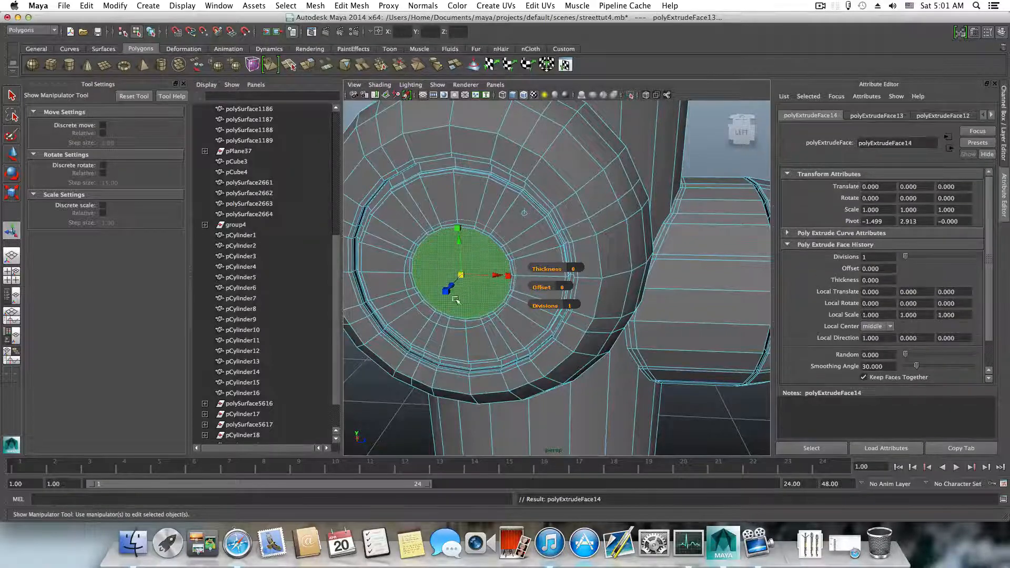
{"action": "left_click_drag", "start_coordinate": [455, 300], "coordinate": [405, 309], "text": "alt"}
{"action": "left_click_drag", "start_coordinate": [430, 273], "coordinate": [425, 276]}
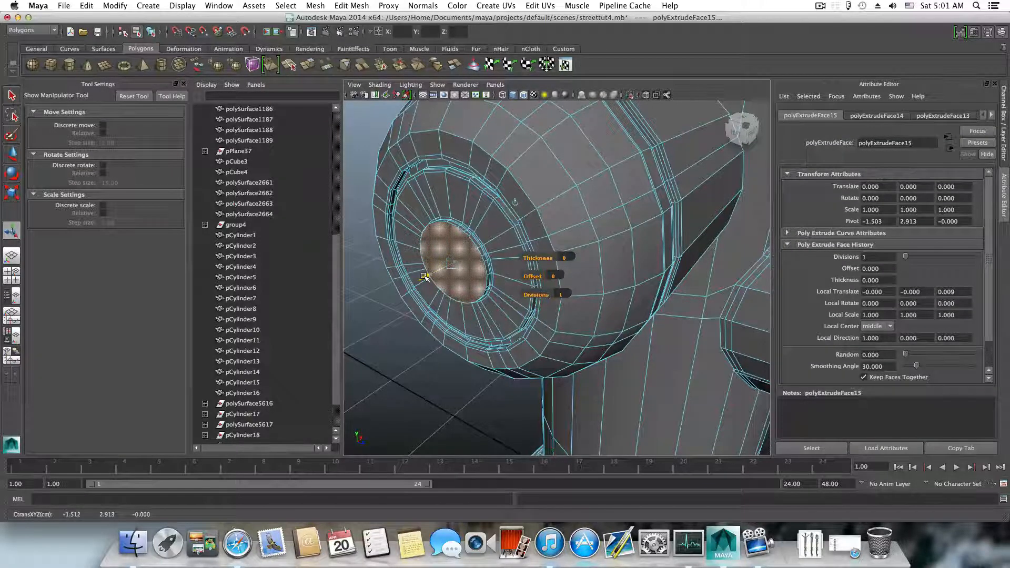
{"action": "key", "text": "ctrl+e"}
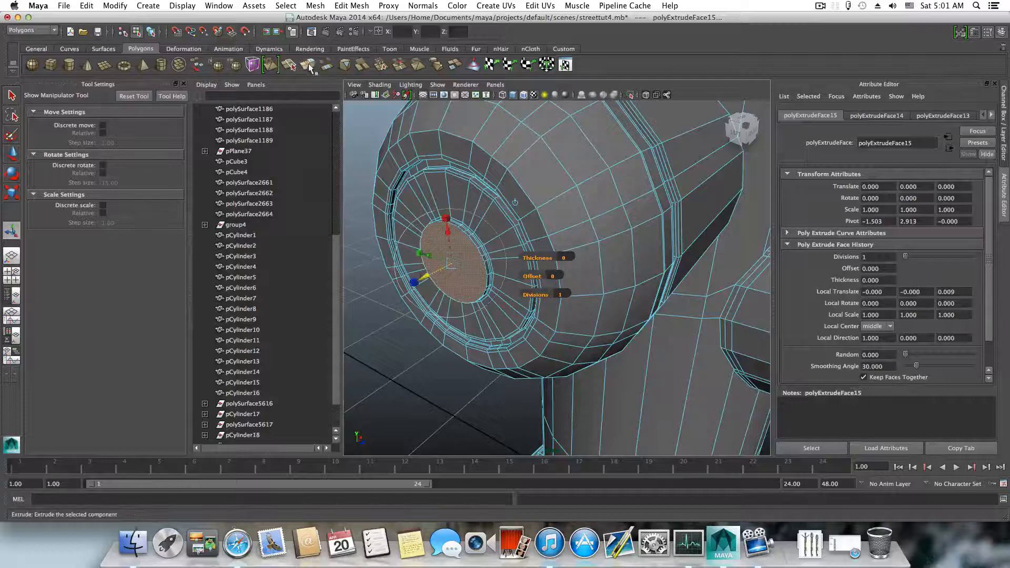
{"action": "left_click_drag", "start_coordinate": [425, 277], "coordinate": [423, 279]}
- Flare the raised disc's rim with three successive extrusions scaled uniformly to 1.033, 1.133 and 1.033
{"action": "key", "text": "ctrl+e"}
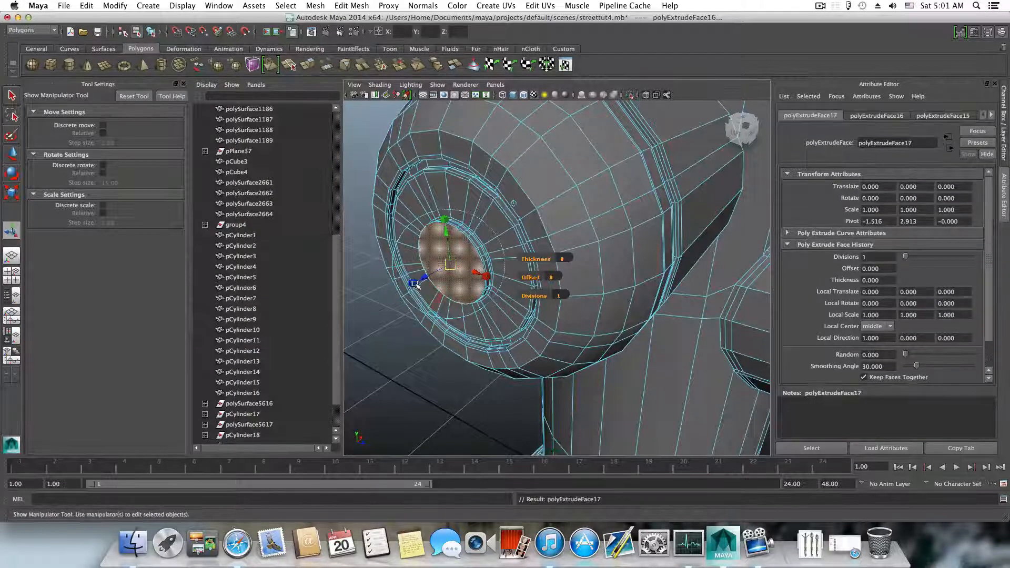
{"action": "left_click_drag", "start_coordinate": [450, 264], "coordinate": [451, 265]}
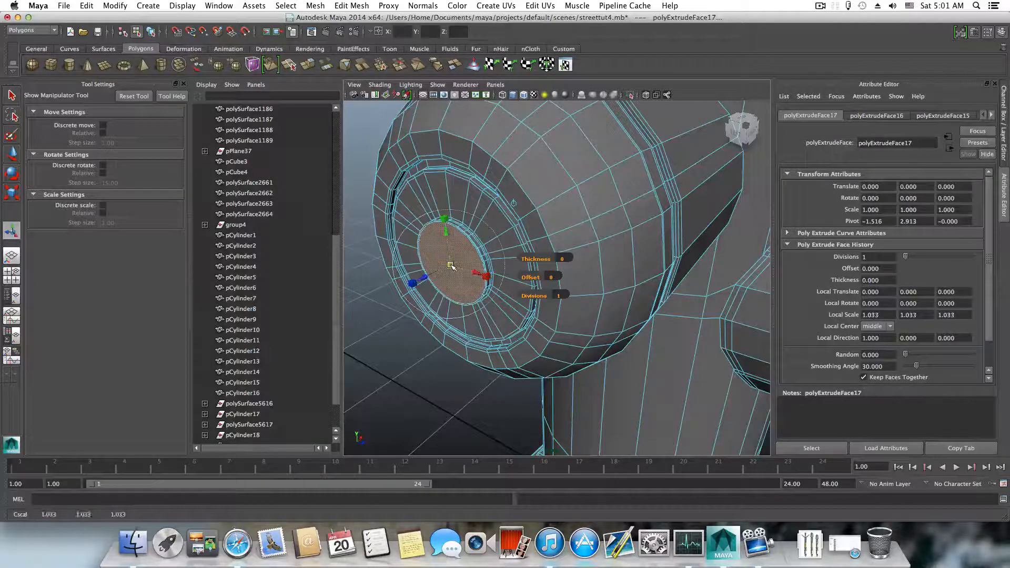
{"action": "key", "text": "ctrl+e"}
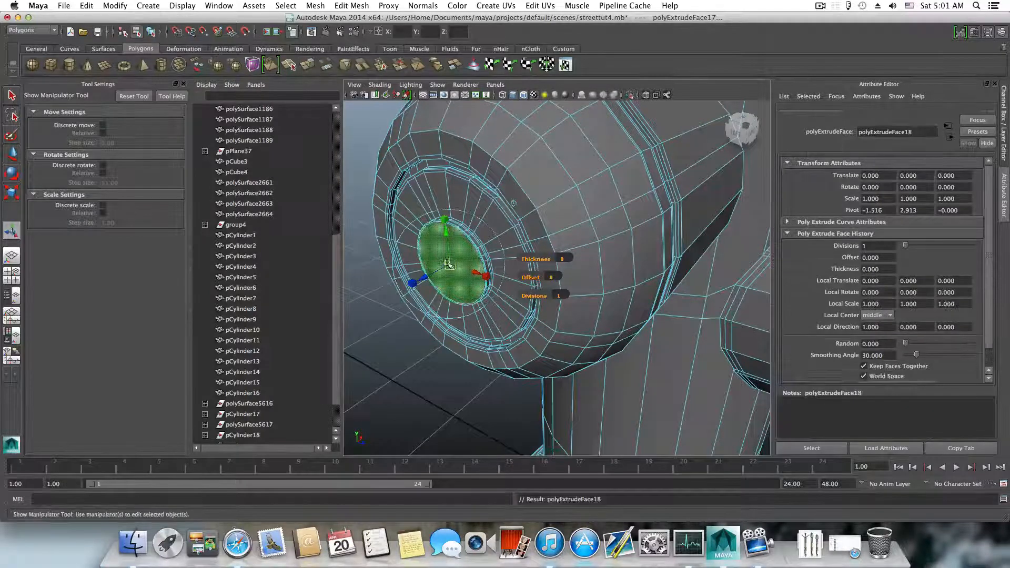
{"action": "left_click", "coordinate": [412, 285]}
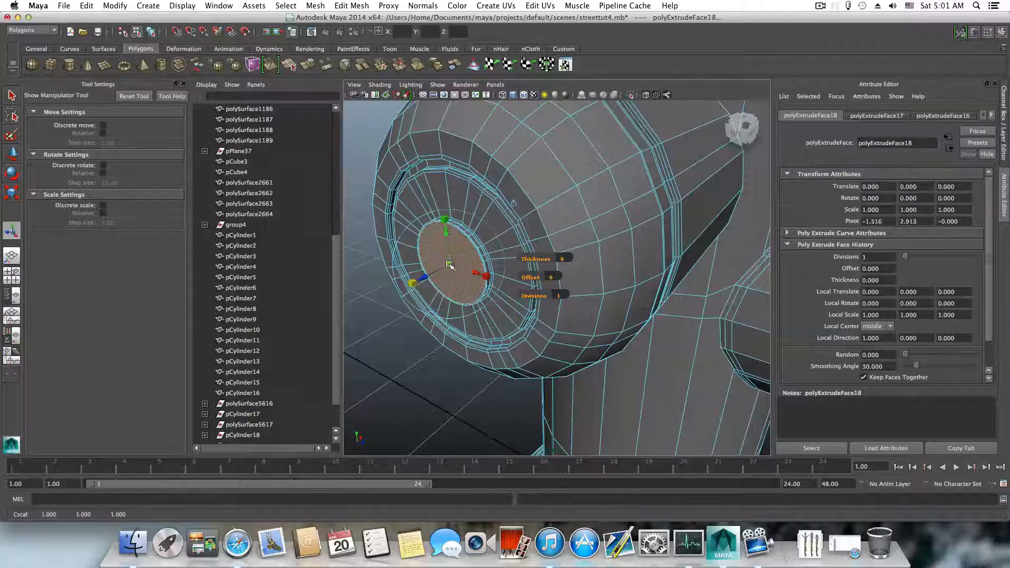
{"action": "left_click_drag", "start_coordinate": [451, 265], "coordinate": [454, 266]}
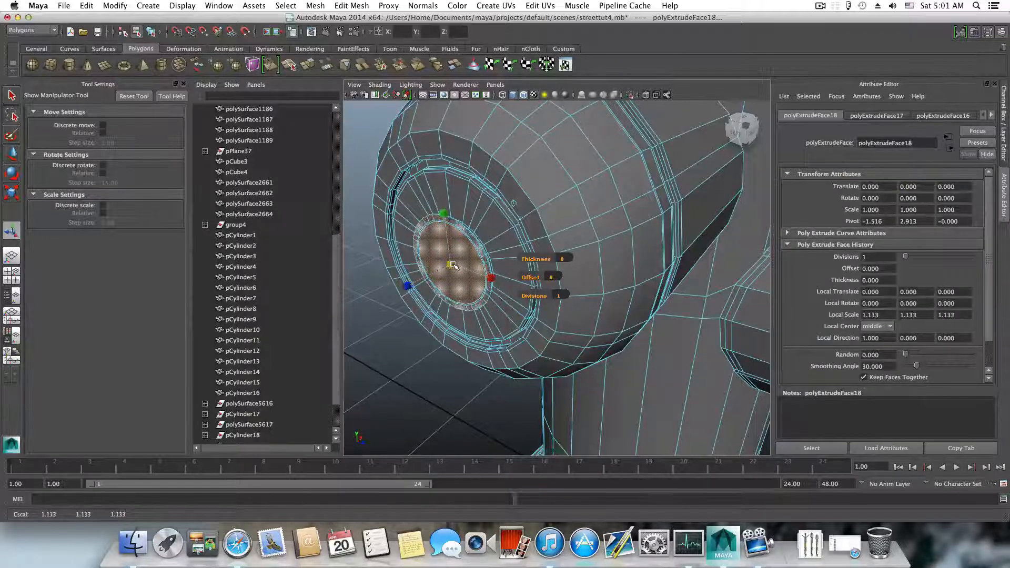
{"action": "key", "text": "ctrl+e"}
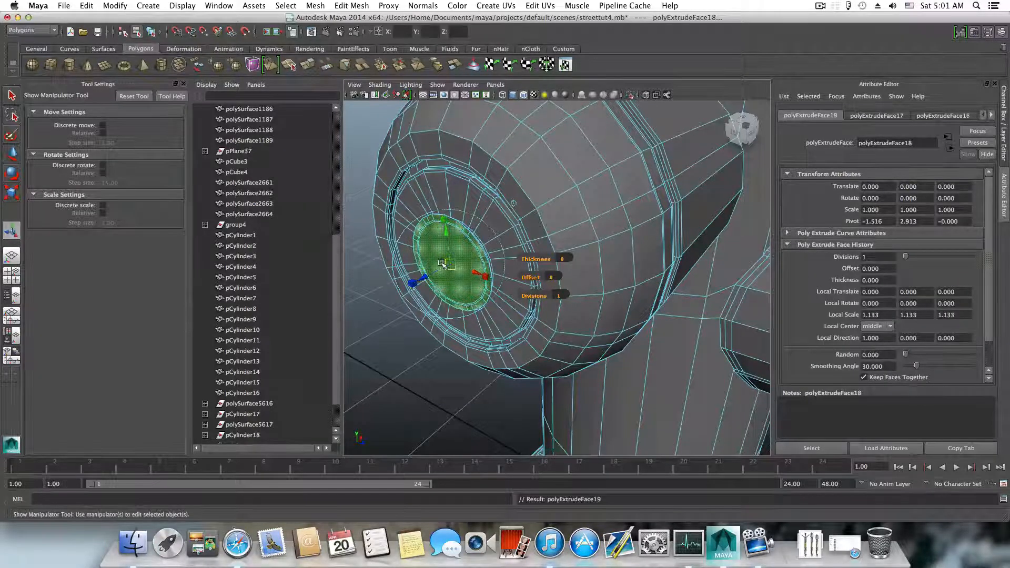
{"action": "left_click", "coordinate": [413, 283]}
{"action": "left_click_drag", "start_coordinate": [452, 264], "coordinate": [454, 265]}
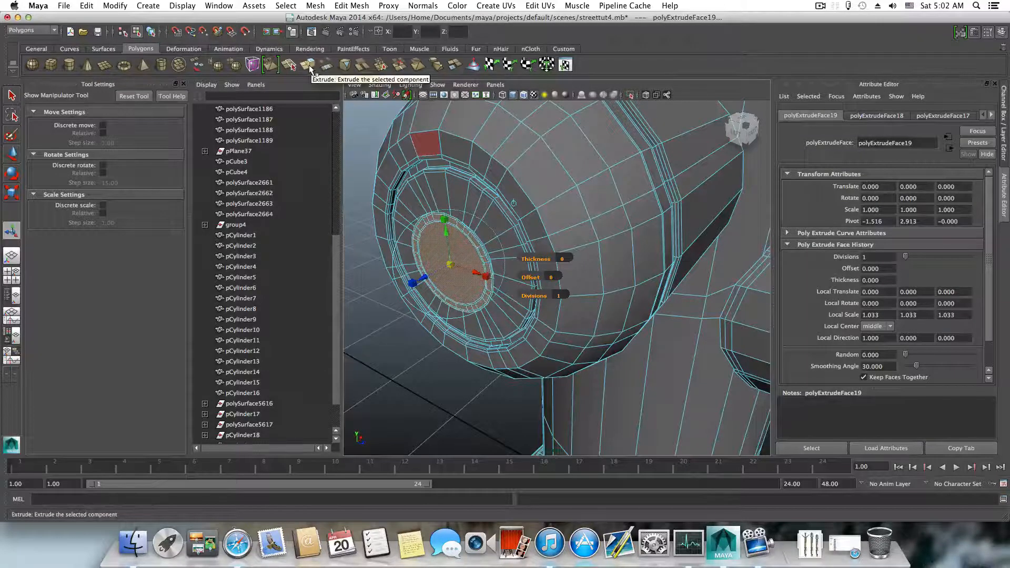
- Thicken the flared disc with further outward extrusions, offsetting the last by 0.013 in local Z and scaling it uniformly to 0.933
{"action": "left_click", "coordinate": [308, 65]}
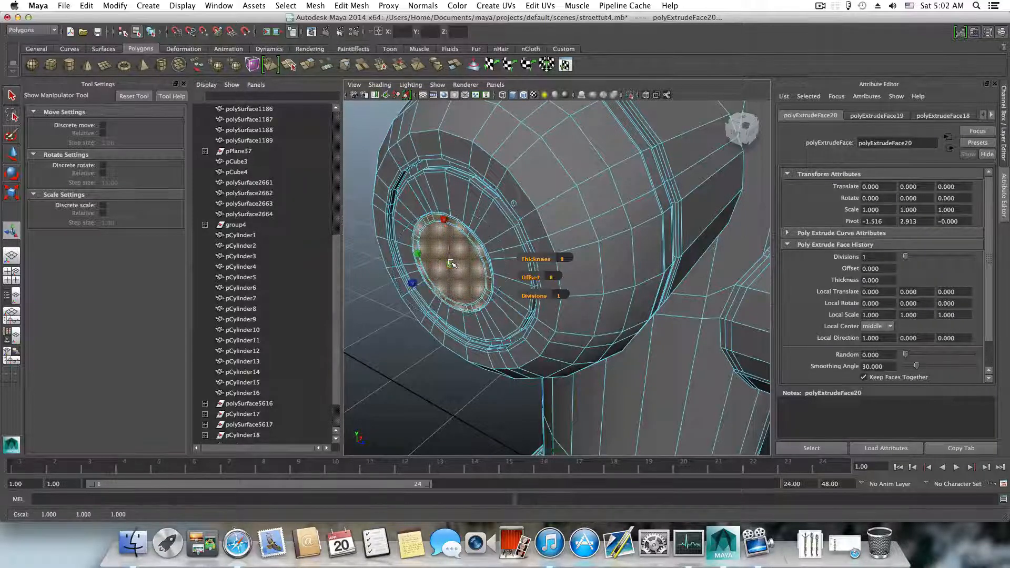
{"action": "left_click_drag", "start_coordinate": [451, 262], "coordinate": [420, 260]}
{"action": "left_click", "coordinate": [308, 64]}
{"action": "left_click", "coordinate": [308, 65]}
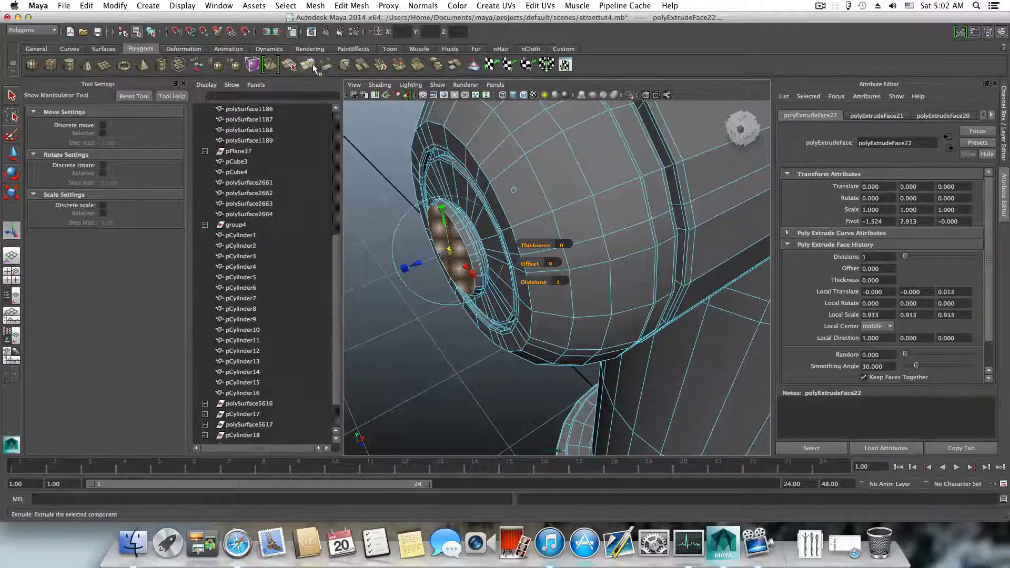
- Taper the central disc's end with two outward extrusions: 0.008 in local Z scaled to 0.900, then 0.005 scaled to 0.933
{"action": "key", "text": "ctrl+e"}
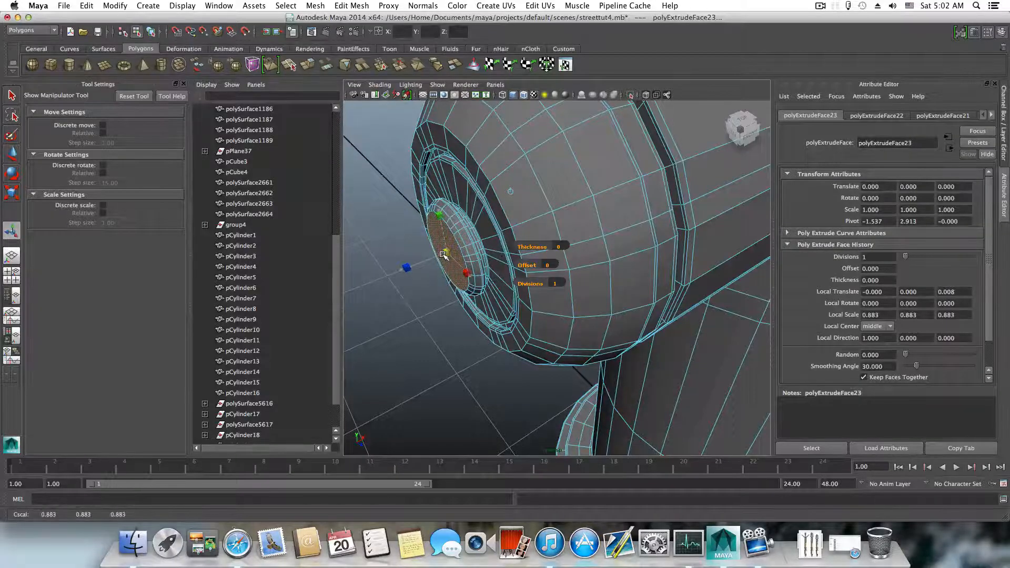
{"action": "left_click_drag", "start_coordinate": [444, 255], "coordinate": [544, 311], "text": "alt"}
{"action": "scroll", "coordinate": [482, 313], "scroll_direction": "up", "scroll_amount": 5}
{"action": "scroll", "coordinate": [483, 315], "scroll_direction": "up", "scroll_amount": 4}
{"action": "scroll", "coordinate": [483, 314], "scroll_direction": "up", "scroll_amount": 4}
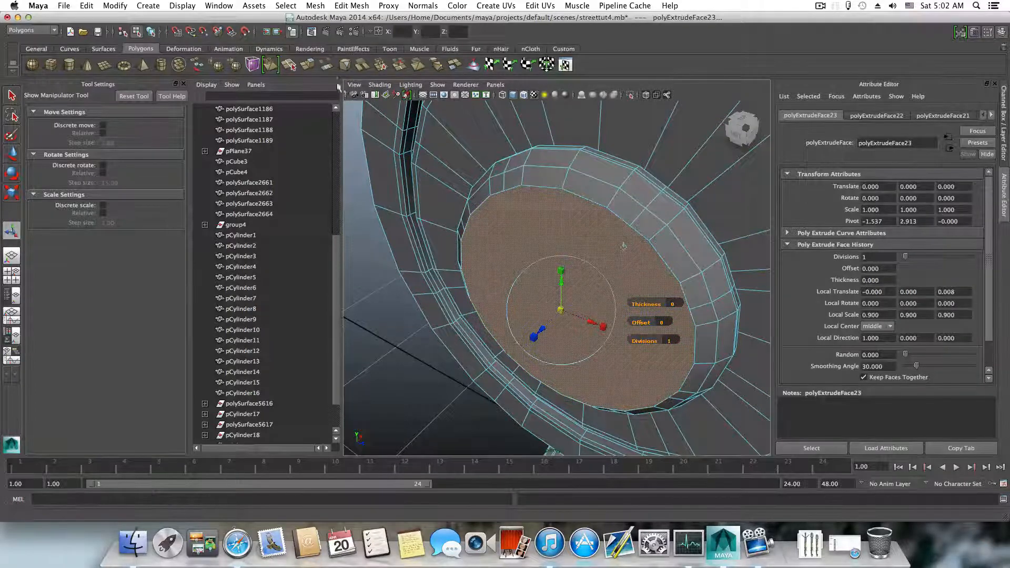
{"action": "left_click", "coordinate": [561, 312]}
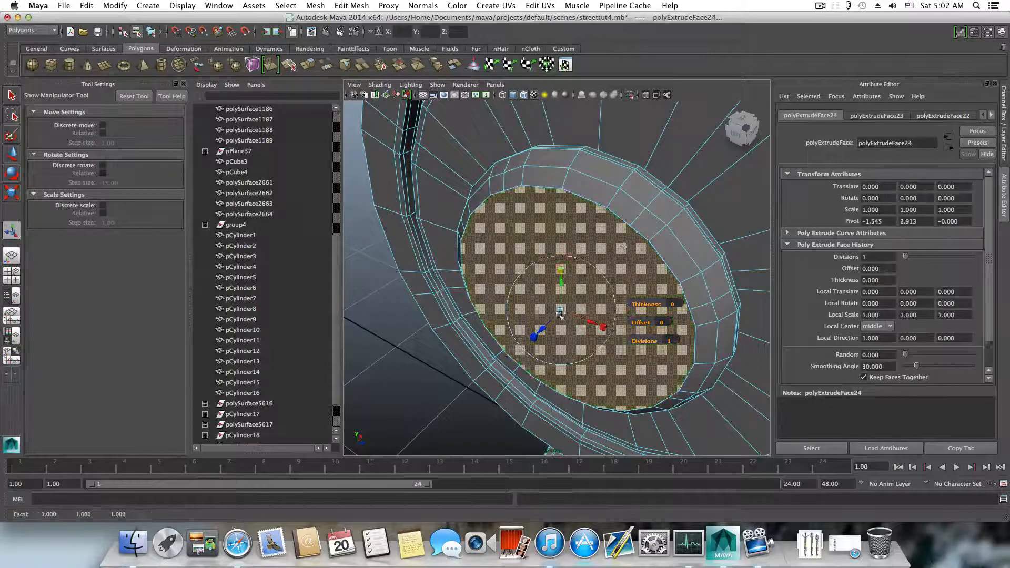
{"action": "left_click_drag", "start_coordinate": [560, 312], "coordinate": [590, 328]}
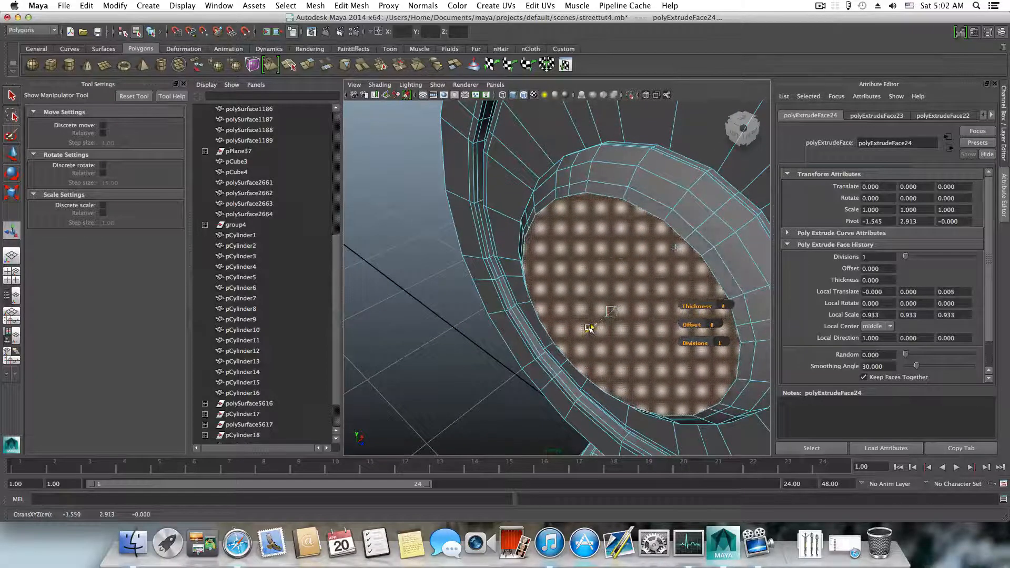
{"action": "right_click_drag", "start_coordinate": [606, 333], "coordinate": [508, 285], "text": "alt"}
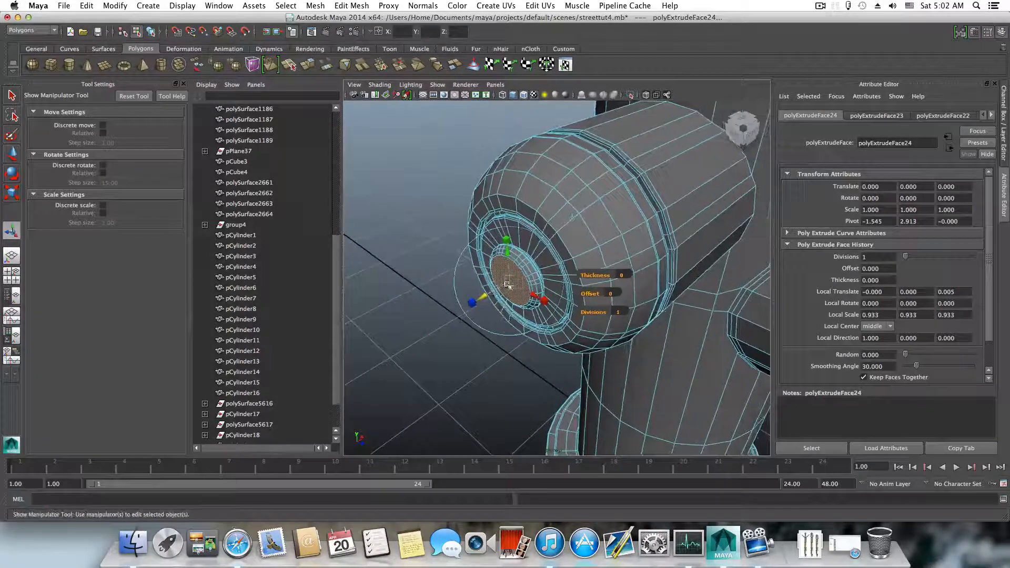
- Return to object mode and inspect the detailed side cap against the hydrant's other outlets and overall shape
{"action": "left_click", "coordinate": [388, 263]}
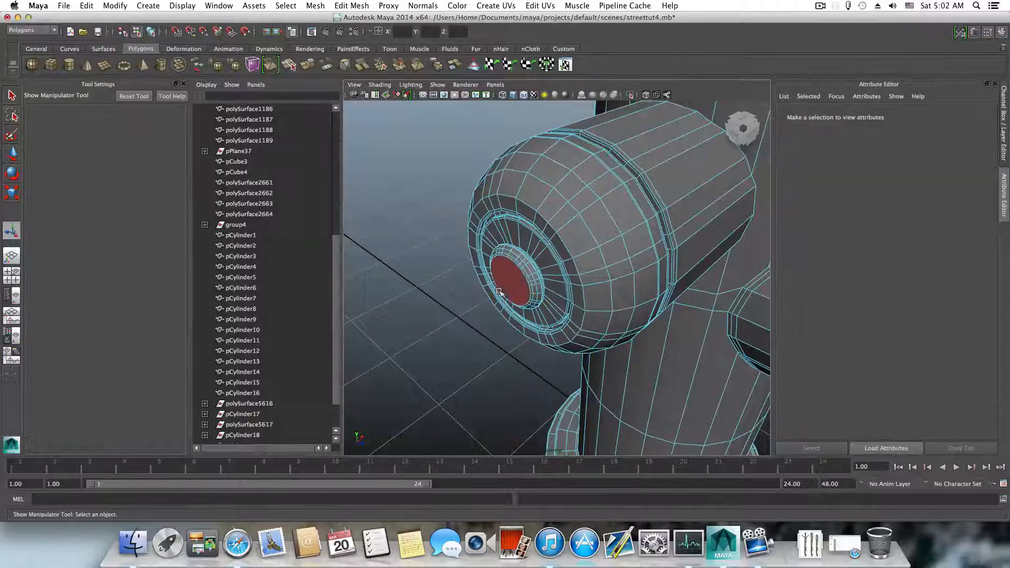
{"action": "left_click_drag", "start_coordinate": [499, 292], "coordinate": [518, 290], "text": "alt"}
{"action": "left_click", "coordinate": [519, 291]}
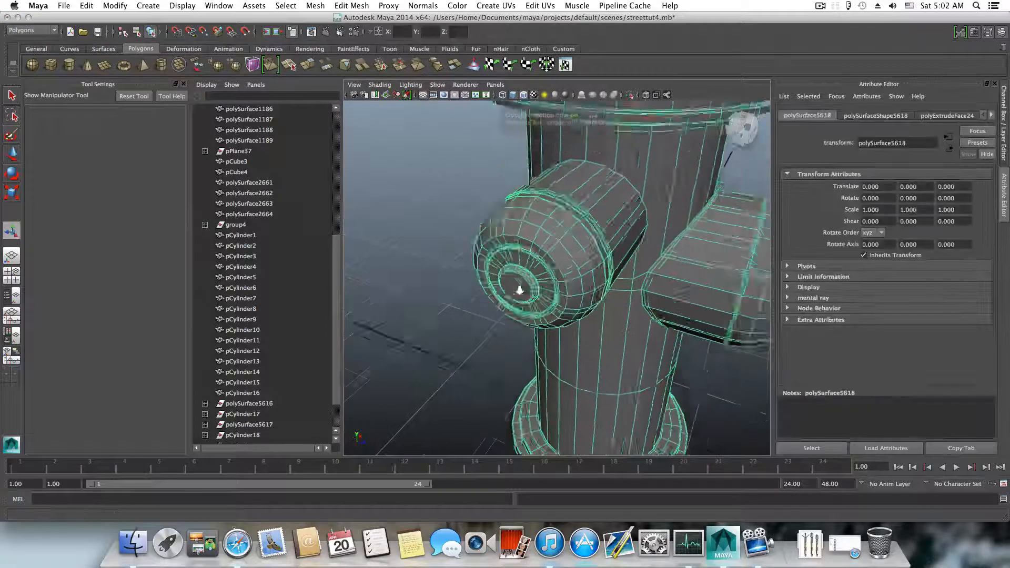
{"action": "right_click_drag", "start_coordinate": [520, 290], "coordinate": [505, 284], "text": "alt"}
{"action": "left_click_drag", "start_coordinate": [505, 284], "coordinate": [544, 293], "text": "alt"}
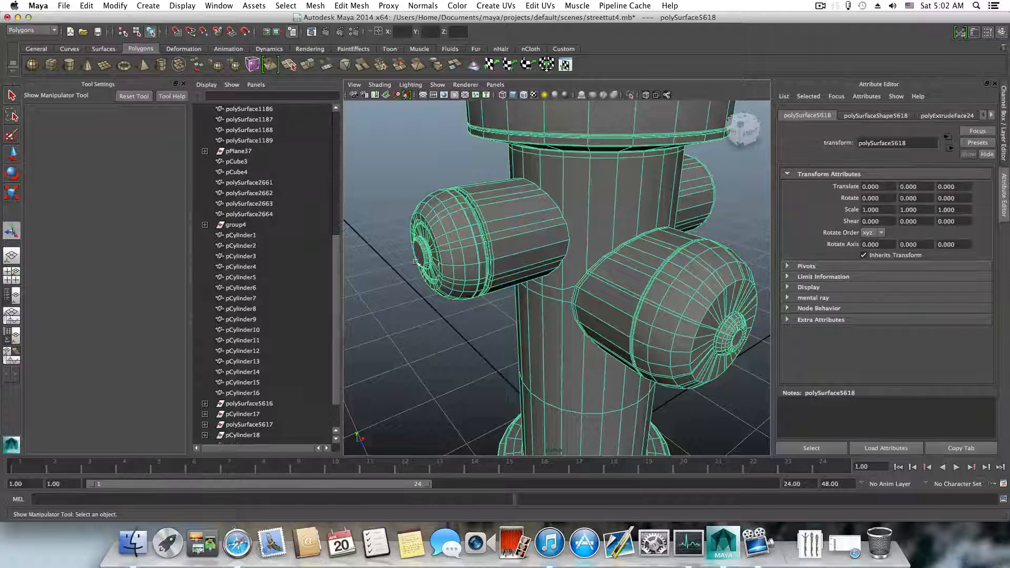
{"action": "left_click_drag", "start_coordinate": [431, 248], "coordinate": [528, 291], "text": "alt"}
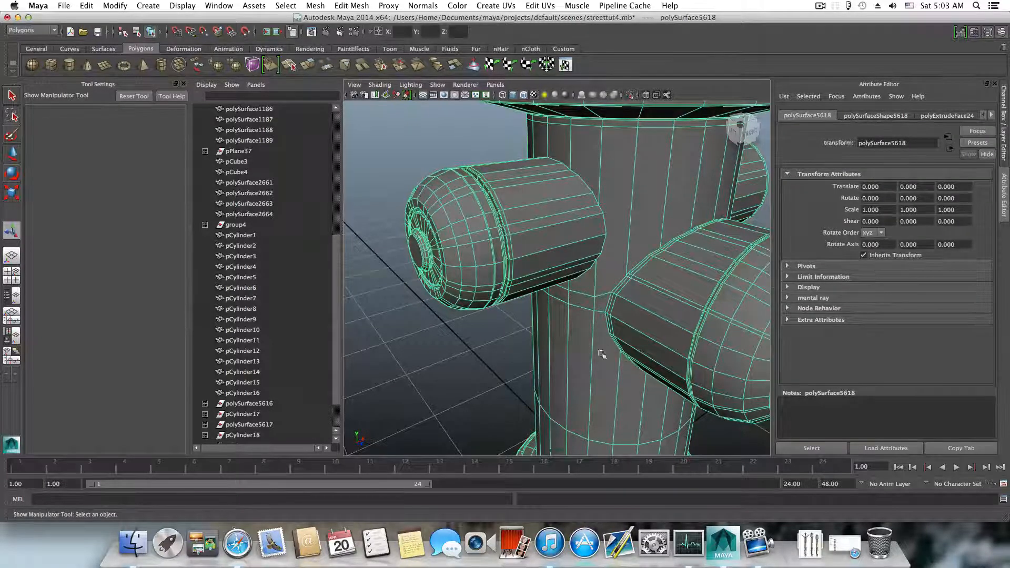
{"action": "key", "text": "f"}
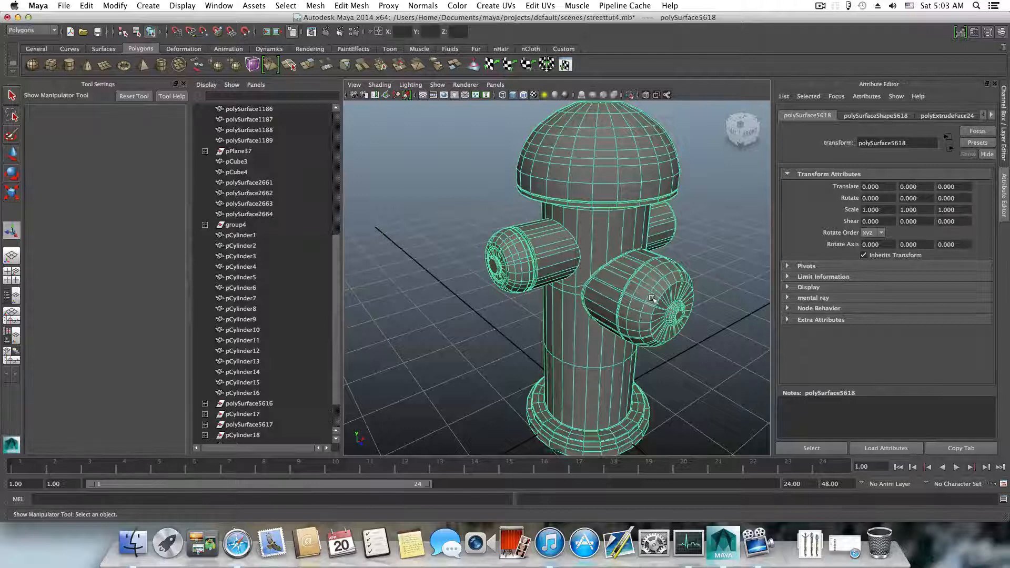
{"action": "middle_click_drag", "start_coordinate": [653, 299], "coordinate": [604, 296], "text": "alt"}
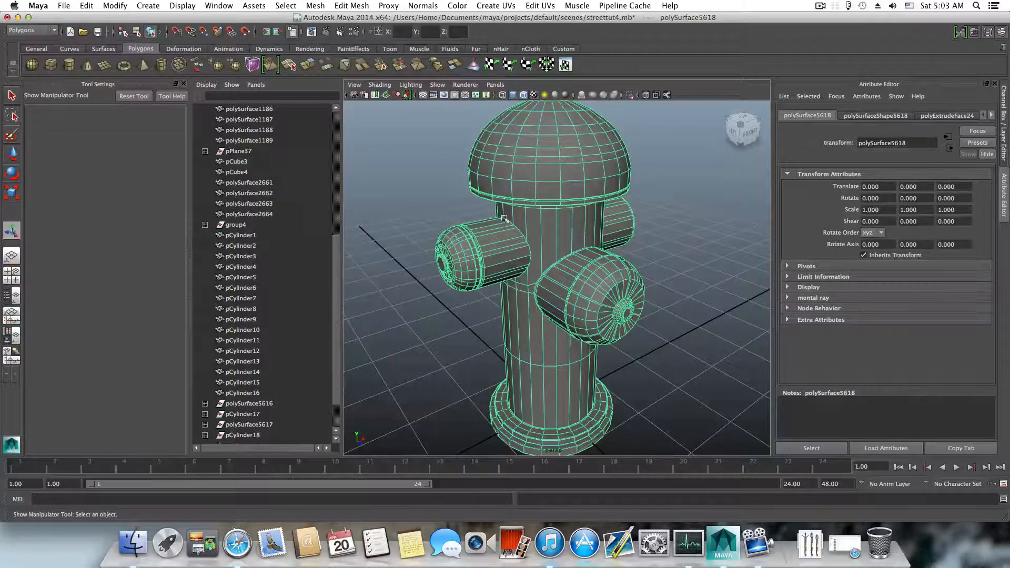
- Select the rounded cap's faces on the detailed side outlet plus the narrow band beside its groove, leaving the barrel faces out
{"action": "left_click_drag", "start_coordinate": [586, 326], "coordinate": [484, 293], "text": "alt"}
{"action": "right_click_drag", "start_coordinate": [484, 293], "coordinate": [535, 341], "text": "alt"}
{"action": "left_click_drag", "start_coordinate": [536, 341], "coordinate": [479, 332], "text": "alt"}
{"action": "right_click_drag", "start_coordinate": [478, 332], "coordinate": [517, 349], "text": "alt"}
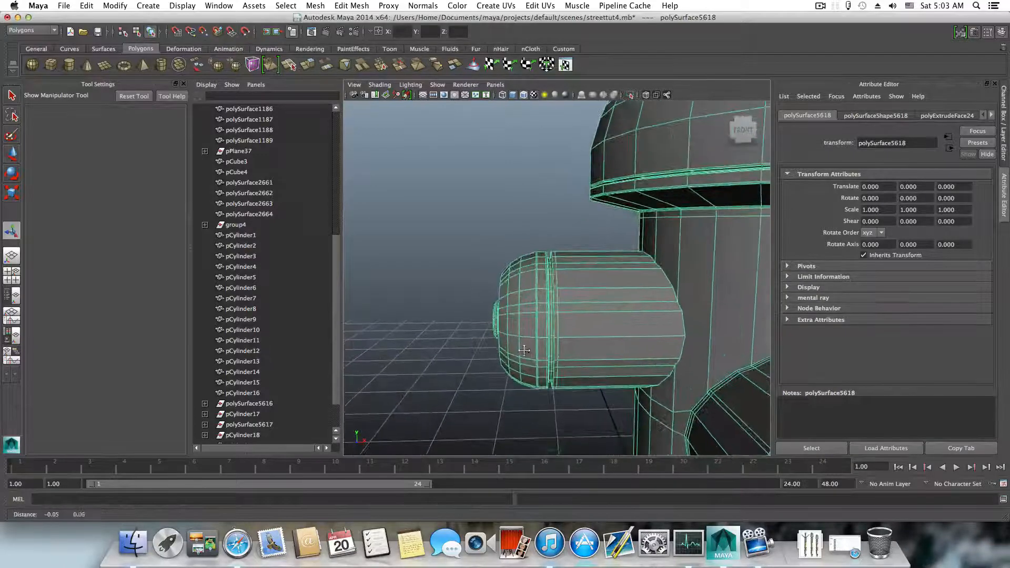
{"action": "middle_click_drag", "start_coordinate": [516, 351], "coordinate": [499, 343], "text": "alt"}
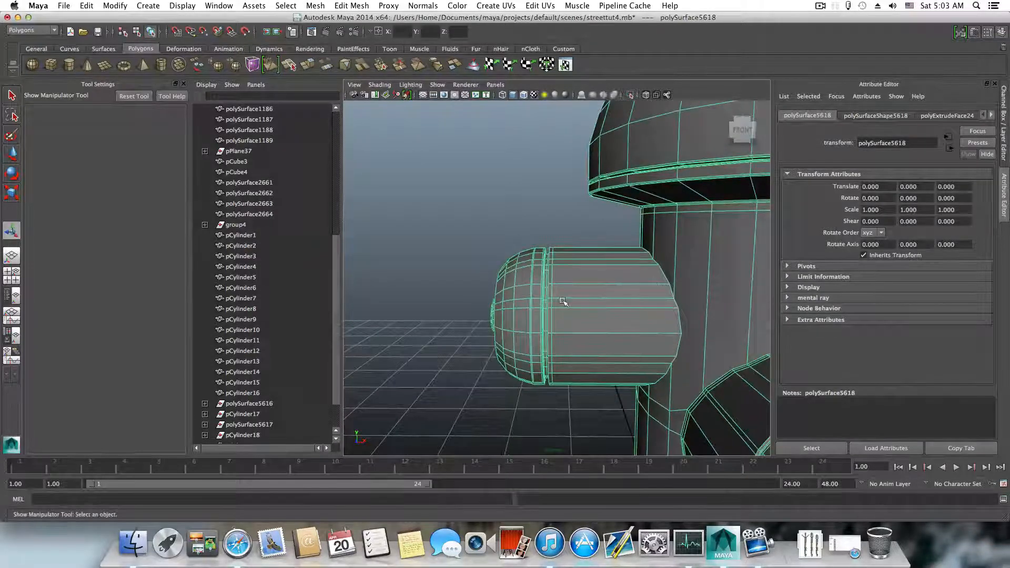
{"action": "right_click_drag", "start_coordinate": [570, 284], "coordinate": [568, 303]}
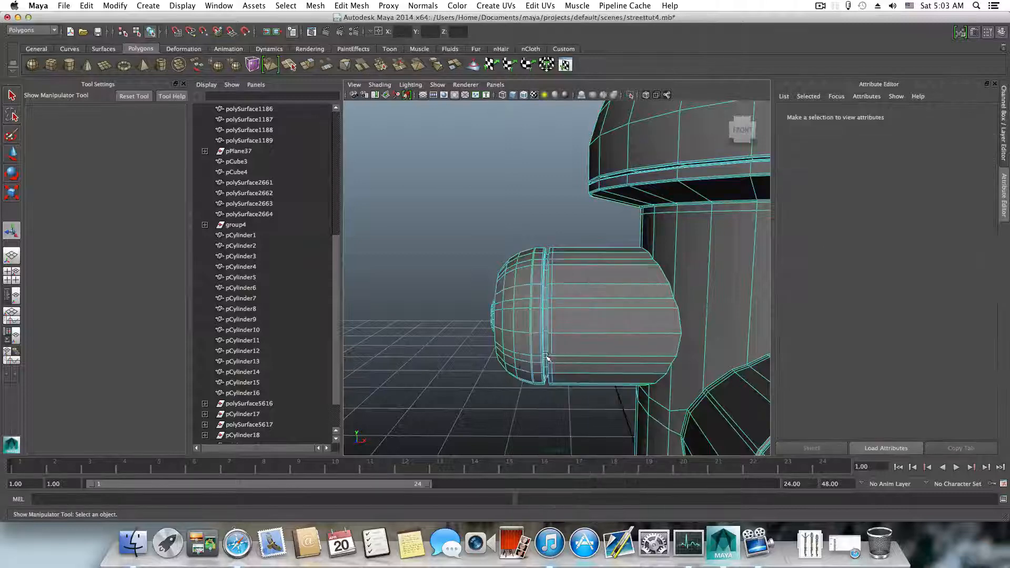
{"action": "middle_click_drag", "start_coordinate": [552, 348], "coordinate": [567, 351], "text": "alt"}
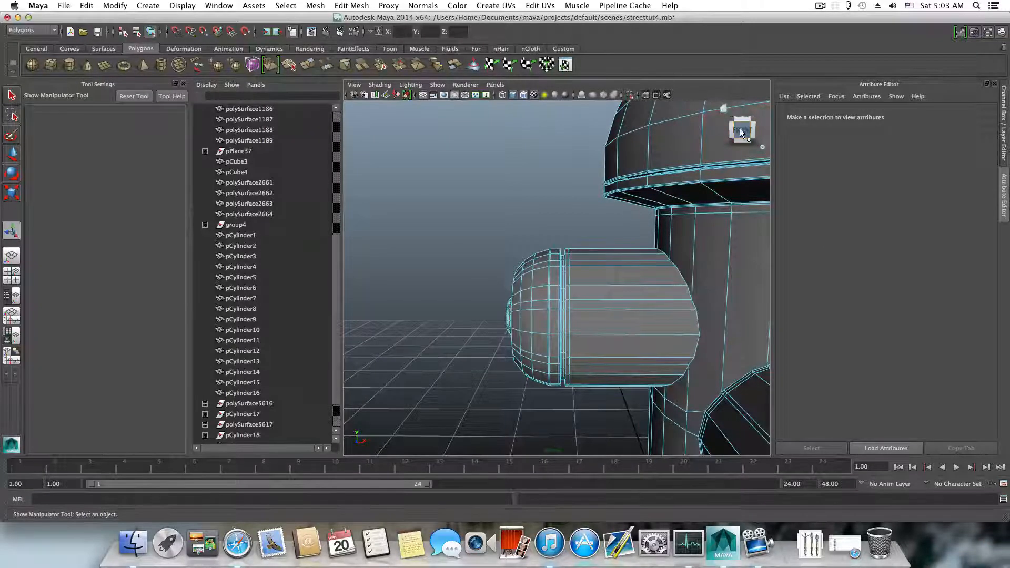
{"action": "left_click_drag", "start_coordinate": [445, 213], "coordinate": [596, 466]}
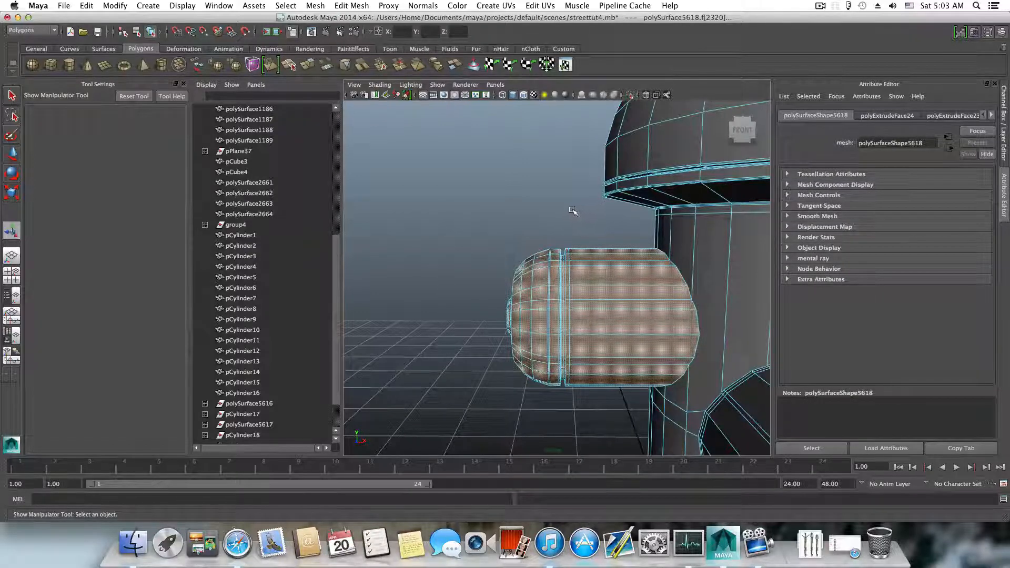
{"action": "left_click_drag", "start_coordinate": [656, 452], "coordinate": [655, 449], "text": "ctrl"}
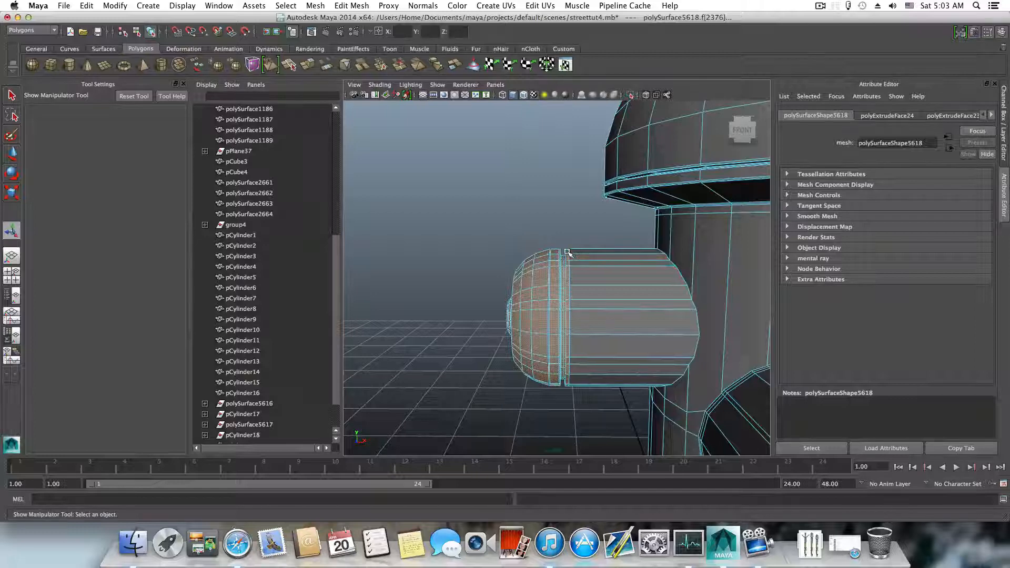
{"action": "left_click_drag", "start_coordinate": [568, 253], "coordinate": [593, 435]}
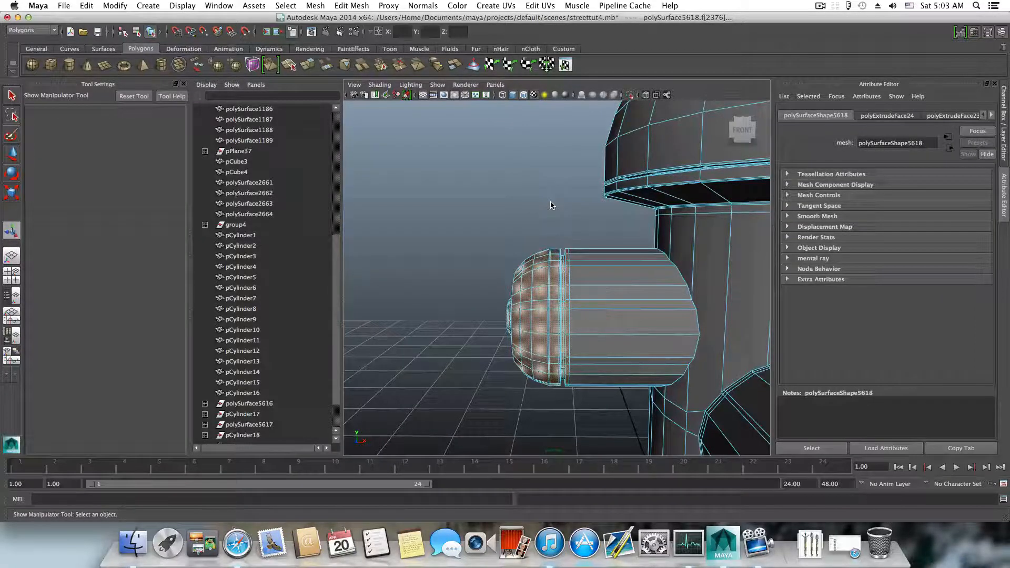
{"action": "left_click_drag", "start_coordinate": [555, 244], "coordinate": [518, 313], "text": "alt"}
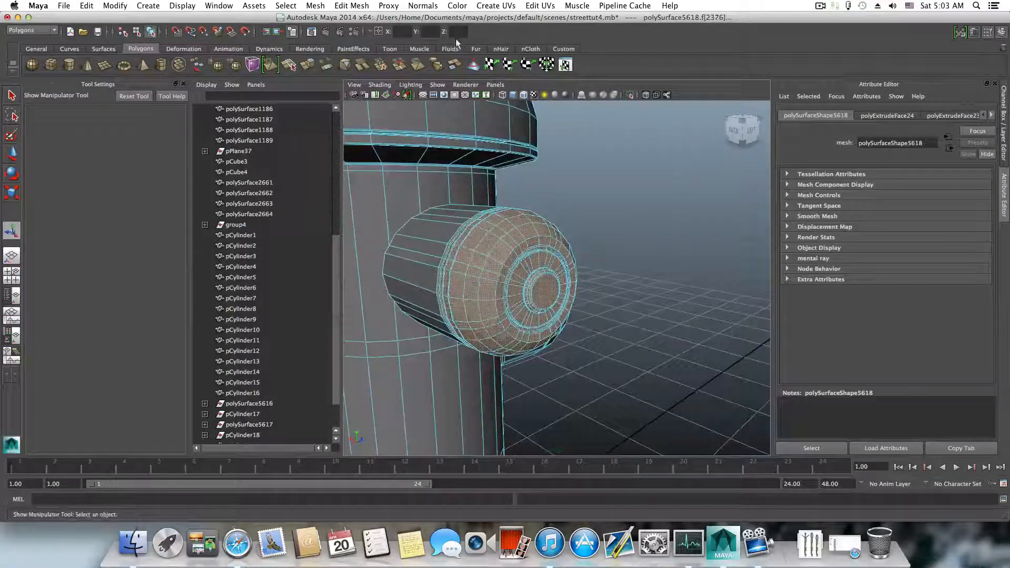
{"action": "left_click", "coordinate": [352, 5]}
{"action": "left_click", "coordinate": [371, 235]}
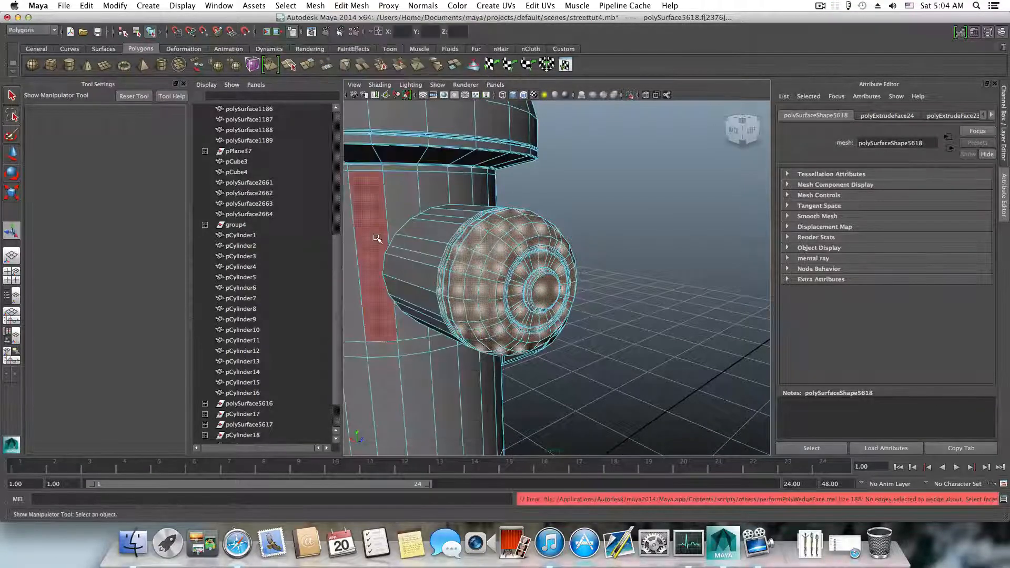
{"action": "key", "text": "super+z"}
- Duplicate the selected side outlet faces as a separate mesh and return to object mode
{"action": "left_click", "coordinate": [347, 6]}
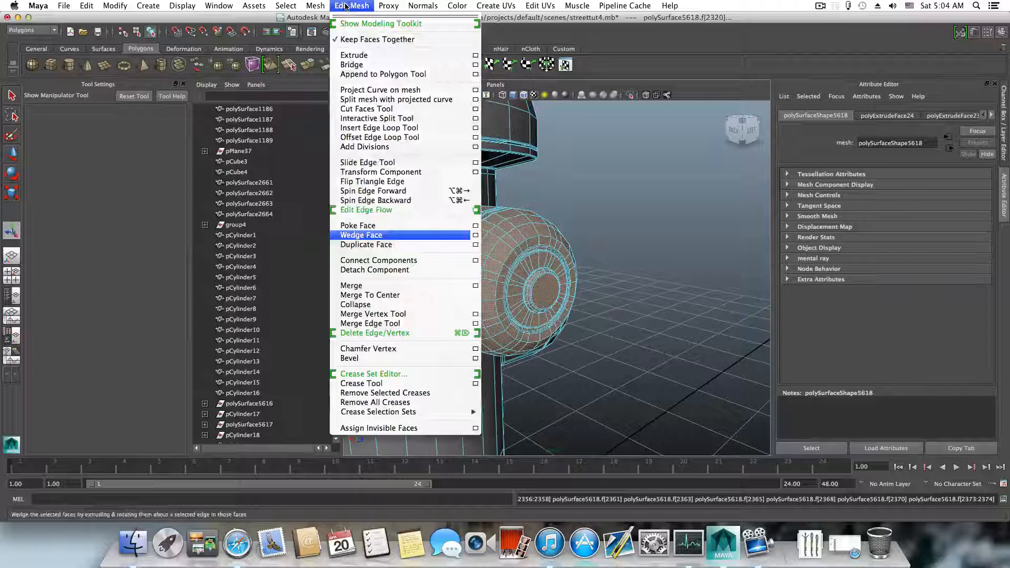
{"action": "left_click", "coordinate": [377, 245]}
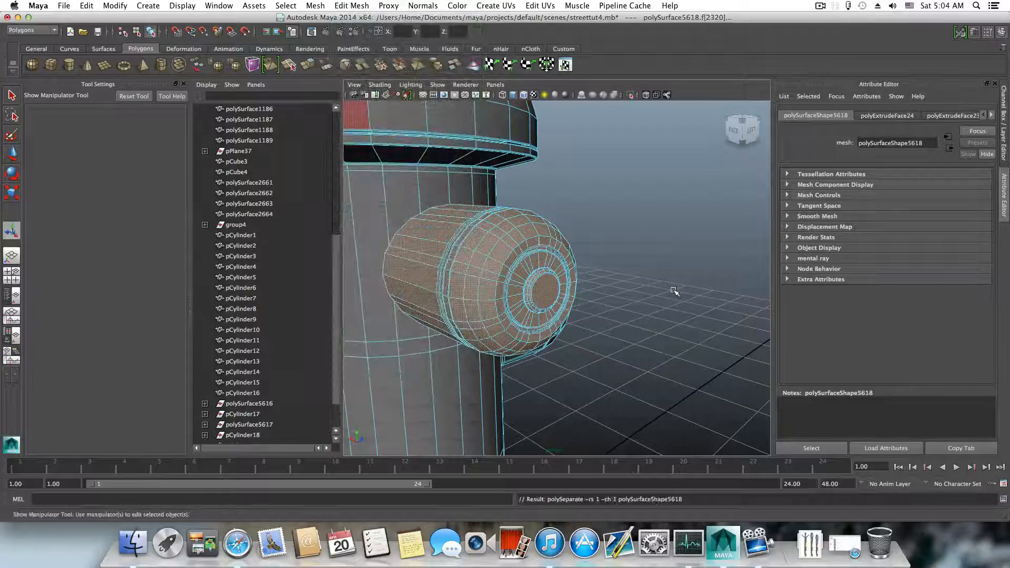
{"action": "left_click_drag", "start_coordinate": [609, 295], "coordinate": [539, 288], "text": "alt"}
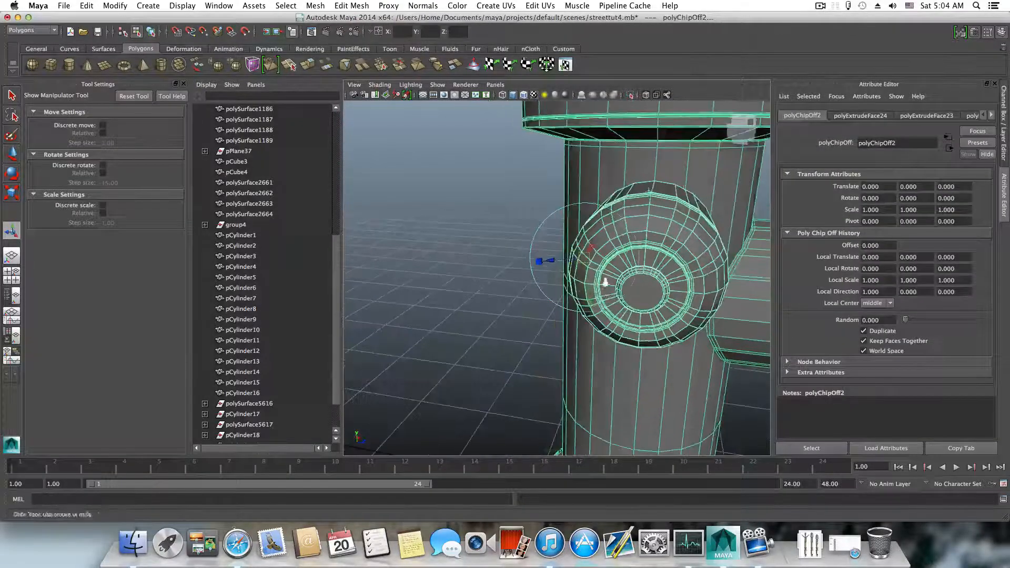
{"action": "right_click_drag", "start_coordinate": [605, 282], "coordinate": [534, 307], "text": "alt"}
{"action": "left_click_drag", "start_coordinate": [534, 307], "coordinate": [530, 266], "text": "alt"}
{"action": "key", "text": "F8"}
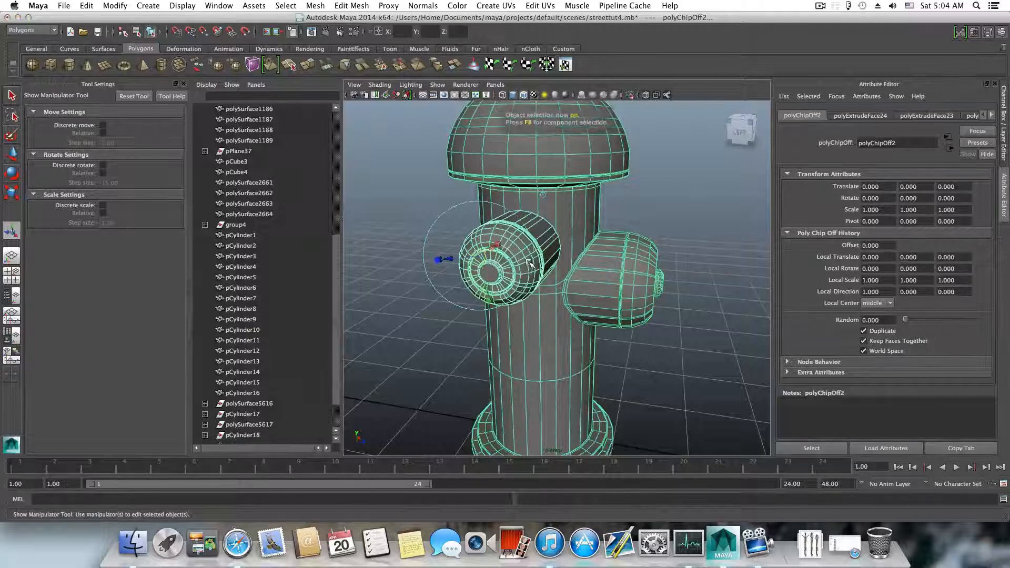
- Deselect the hydrant body and move the duplicated outlet 2.630 along X to the opposite side outlet
{"action": "left_click", "coordinate": [9, 155]}
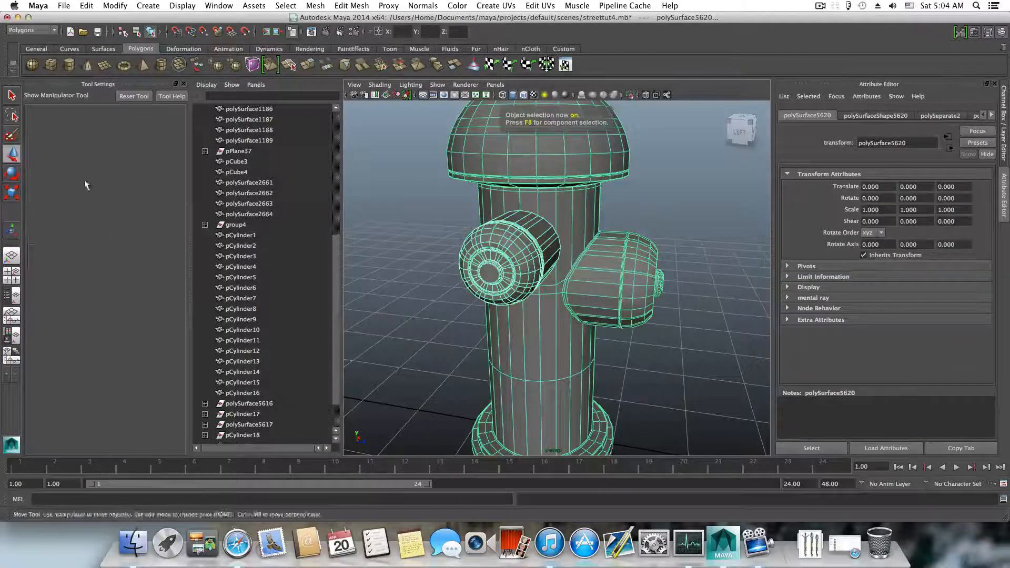
{"action": "left_click", "coordinate": [574, 174], "text": "shift"}
{"action": "left_click_drag", "start_coordinate": [552, 414], "coordinate": [410, 377]}
{"action": "middle_click_drag", "start_coordinate": [498, 355], "coordinate": [396, 360], "text": "alt"}
{"action": "mouse_move", "coordinate": [490, 375]}
{"action": "middle_mouse_down", "text": "alt"}
{"action": "mouse_move", "coordinate": [355, 366]}
{"action": "mouse_move", "coordinate": [689, 359]}
{"action": "middle_mouse_up", "text": "alt"}
{"action": "mouse_move", "coordinate": [510, 345]}
{"action": "middle_mouse_down", "text": "alt"}
{"action": "mouse_move", "coordinate": [550, 352]}
{"action": "mouse_move", "coordinate": [428, 383]}
{"action": "mouse_move", "coordinate": [639, 379]}
{"action": "middle_mouse_up", "text": "alt"}
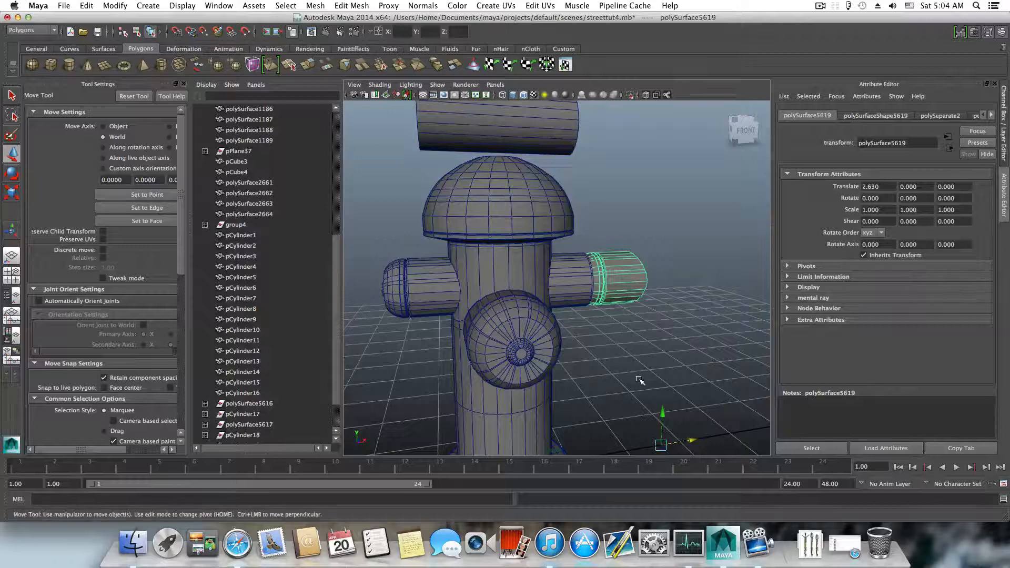
- Undo the outlet copy's move and the face duplication, returning to face selection on the hydrant mesh
{"action": "key", "text": "z"}
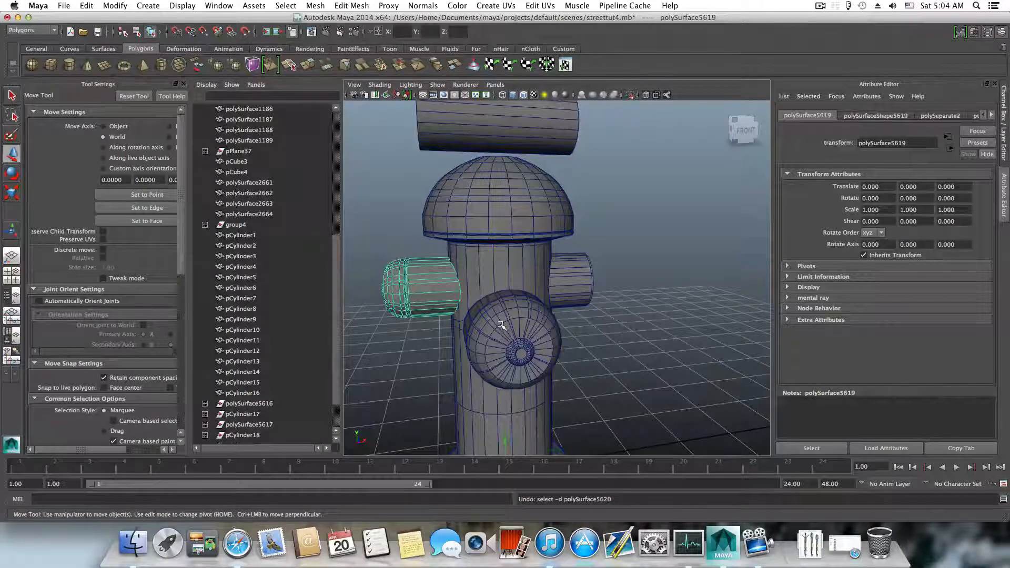
{"action": "left_click", "coordinate": [501, 325]}
{"action": "key", "text": "F8"}
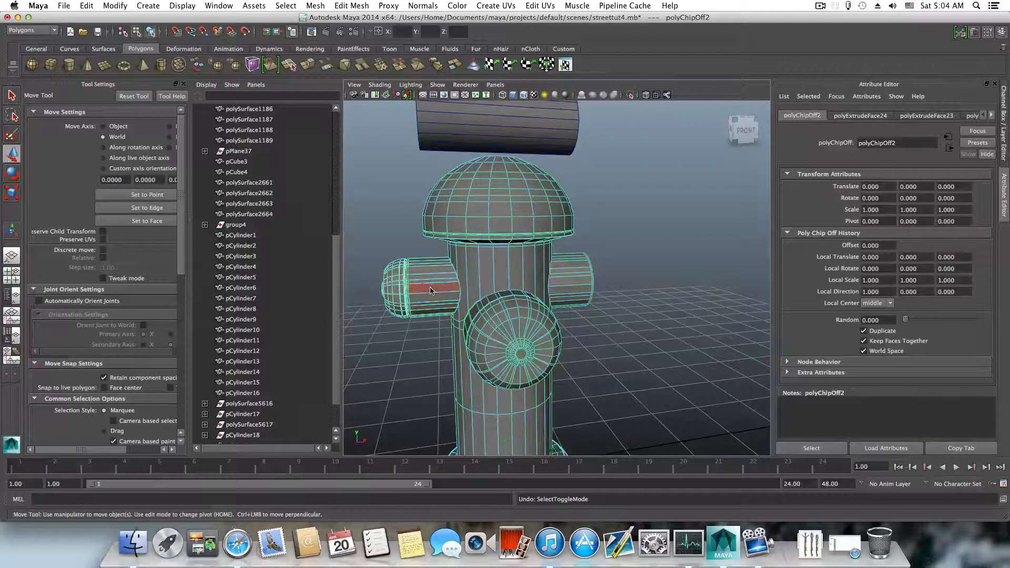
{"action": "key", "text": "F8"}
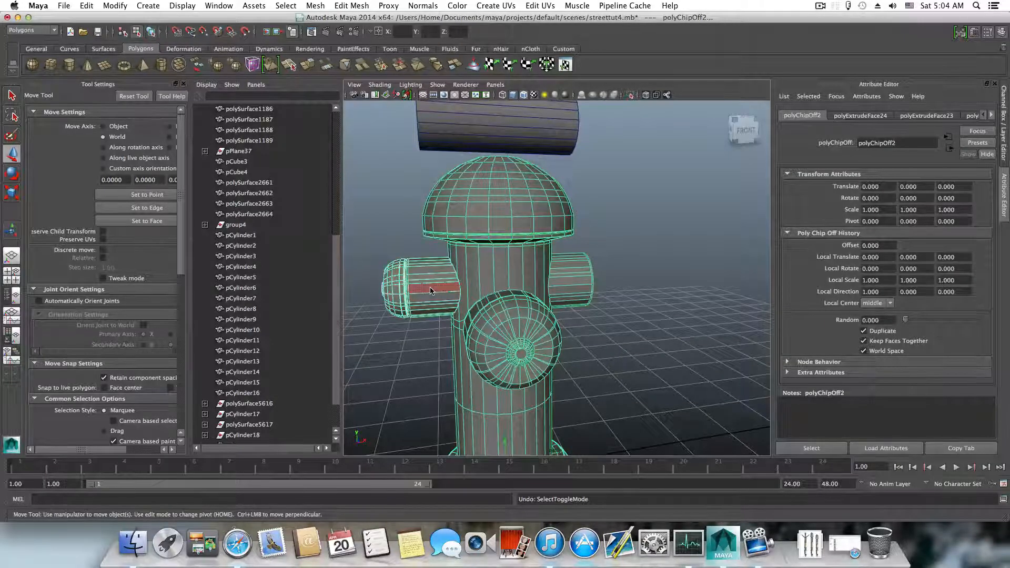
{"action": "key", "text": "F8"}
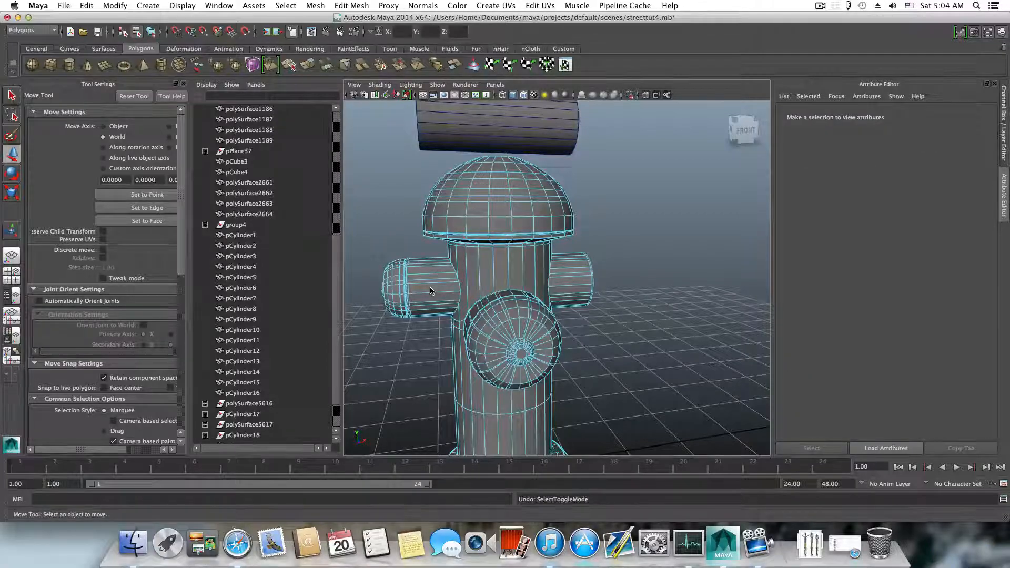
- Select only the side outlet's rounded cap faces with the narrow band beside the groove, and duplicate them as a separate mesh
{"action": "left_click_drag", "start_coordinate": [409, 309], "coordinate": [525, 316], "text": "alt"}
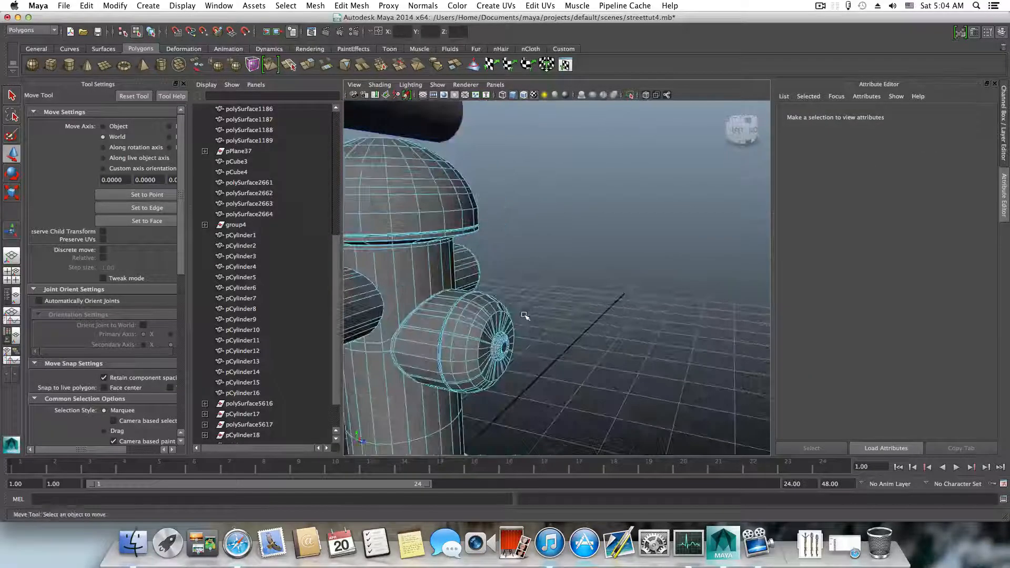
{"action": "key", "text": "bracketleft"}
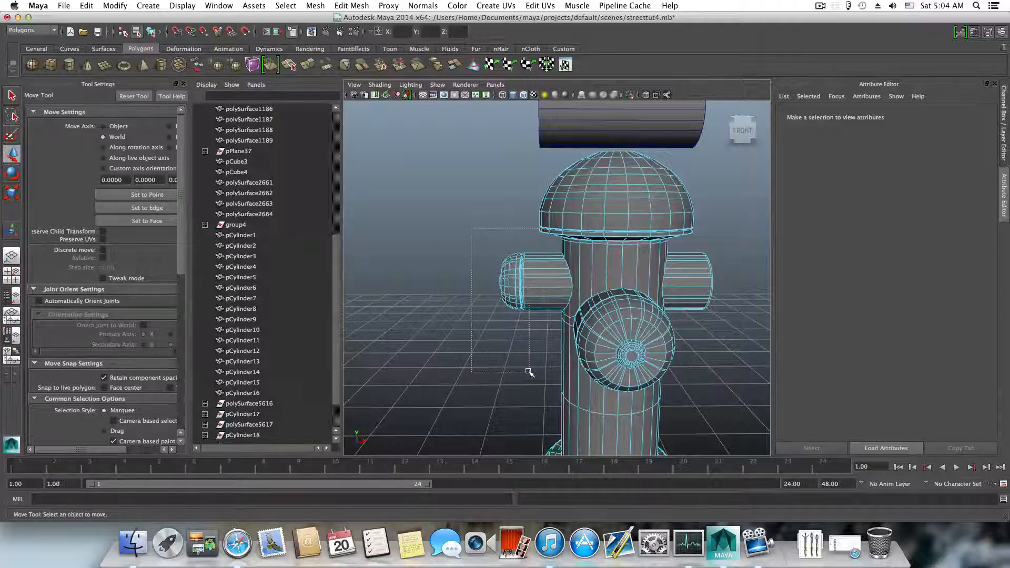
{"action": "left_click_drag", "start_coordinate": [528, 372], "coordinate": [530, 372]}
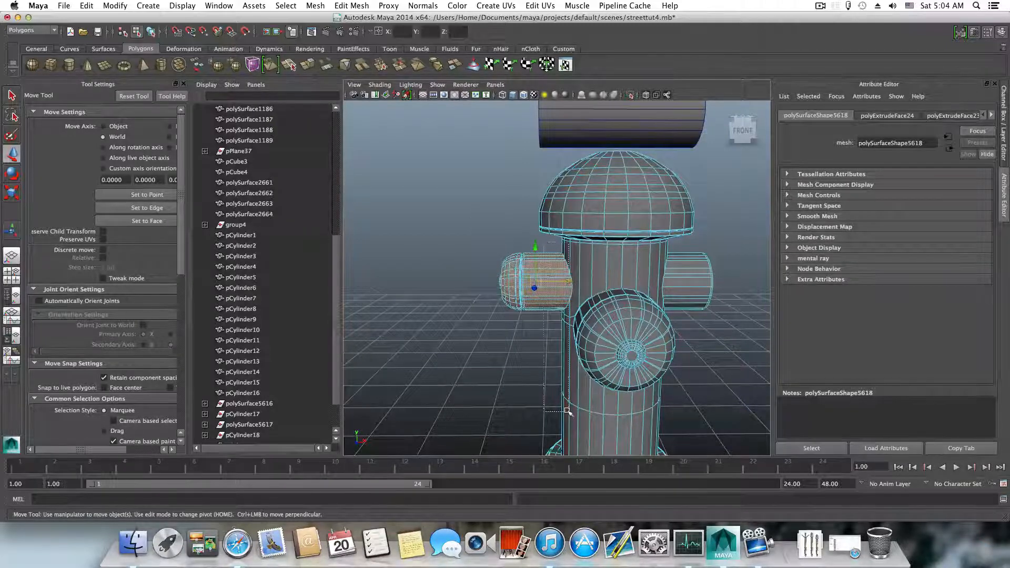
{"action": "left_click_drag", "start_coordinate": [567, 411], "coordinate": [473, 294]}
{"action": "left_click", "coordinate": [351, 6]}
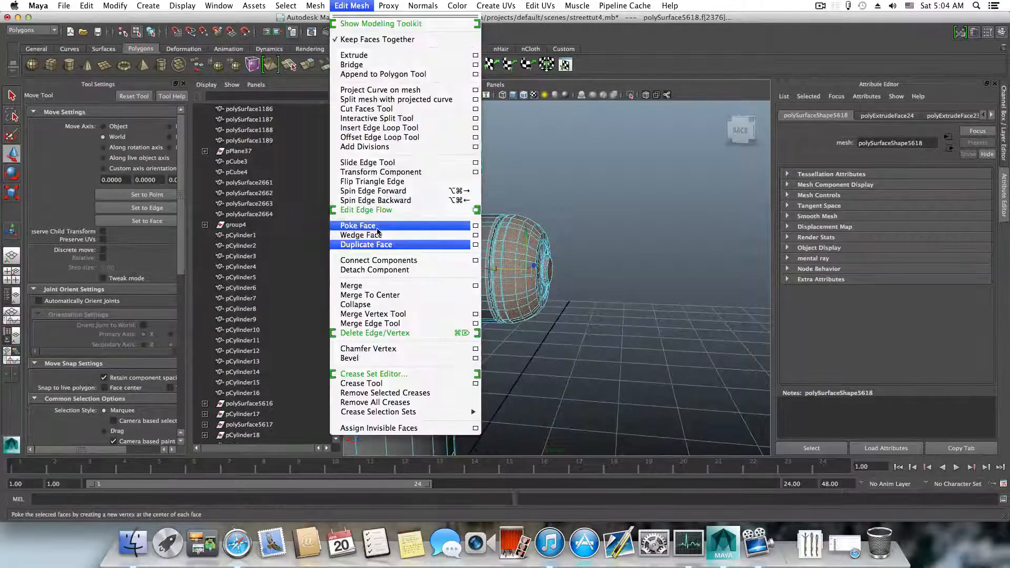
{"action": "left_click", "coordinate": [378, 245]}
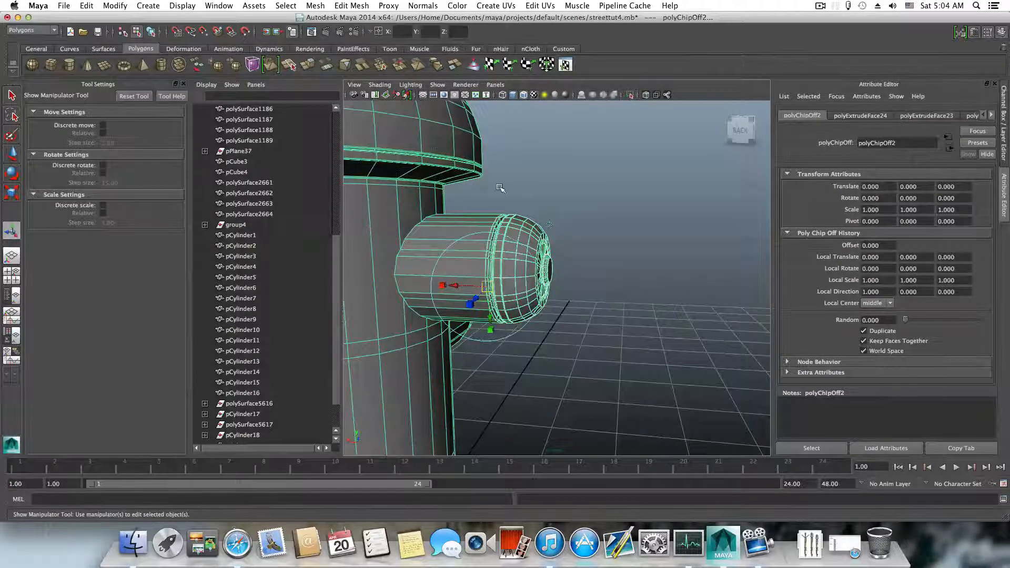
- Return to object selection, select only the duplicated outlet cap mesh, and center its pivot
{"action": "left_click", "coordinate": [472, 180]}
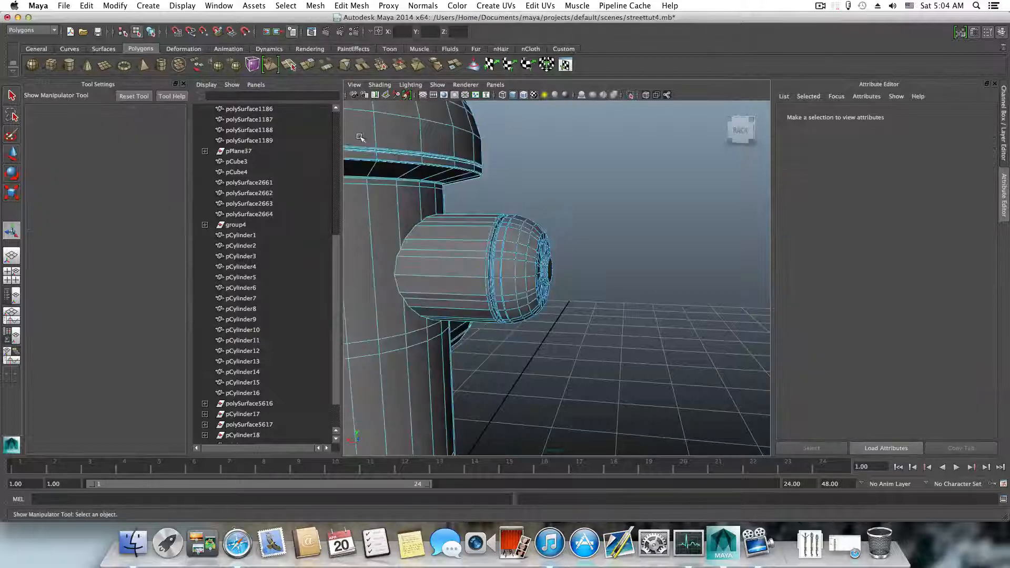
{"action": "key", "text": "F8"}
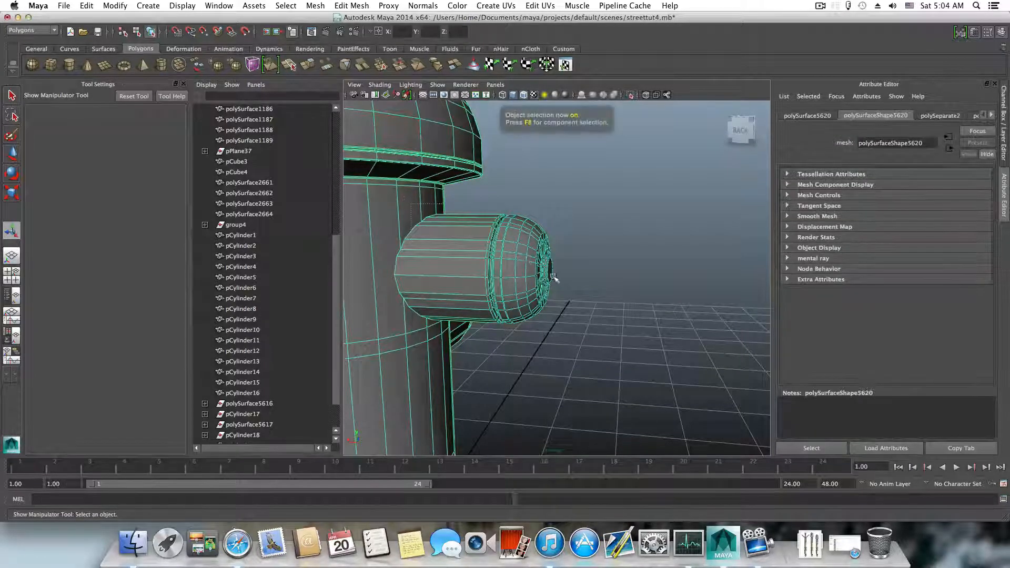
{"action": "left_click", "coordinate": [553, 279]}
{"action": "left_click", "coordinate": [459, 161], "text": "shift"}
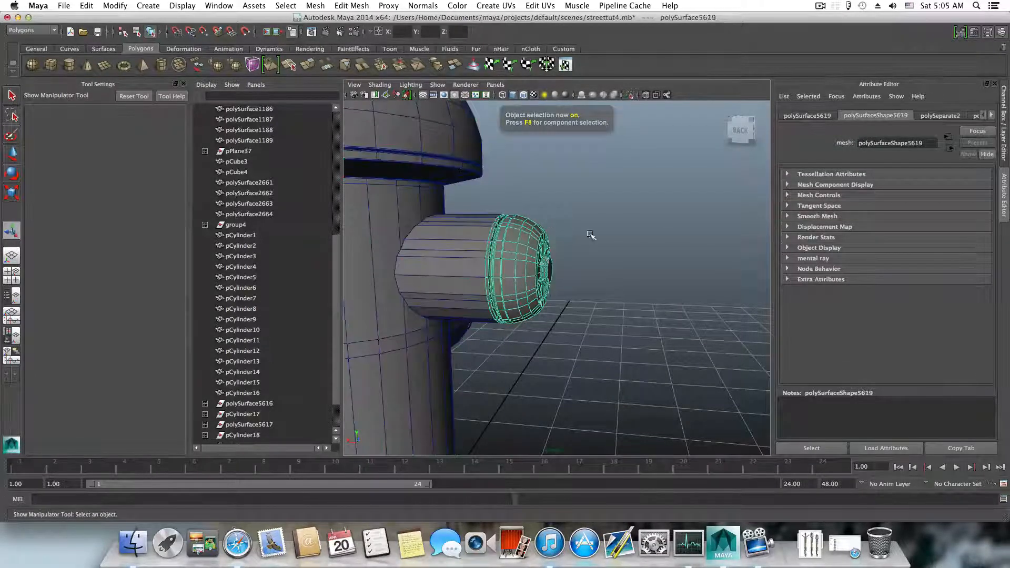
{"action": "left_click_drag", "start_coordinate": [678, 250], "coordinate": [475, 284], "text": "alt"}
{"action": "left_click", "coordinate": [12, 154]}
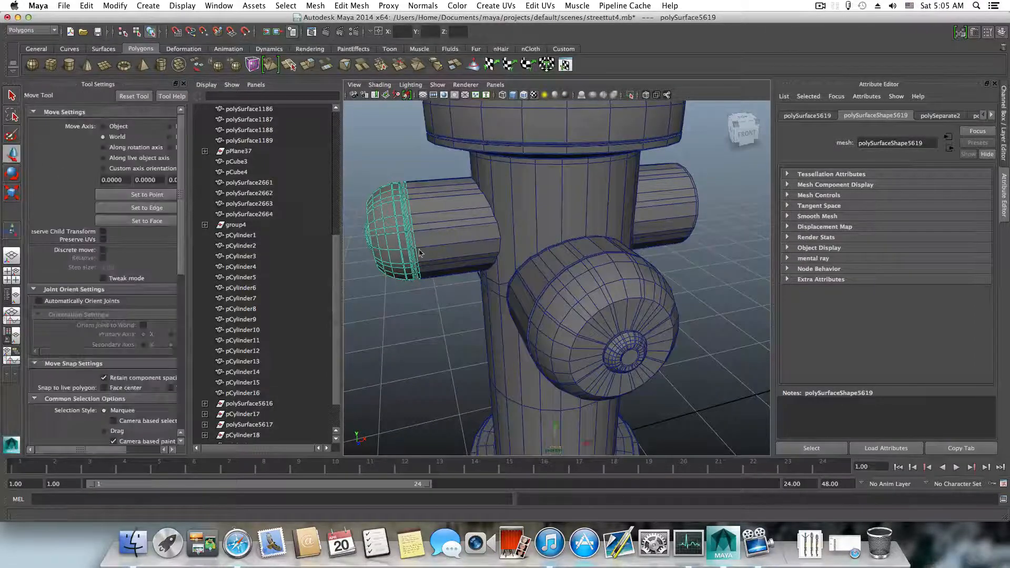
{"action": "left_click", "coordinate": [115, 5]}
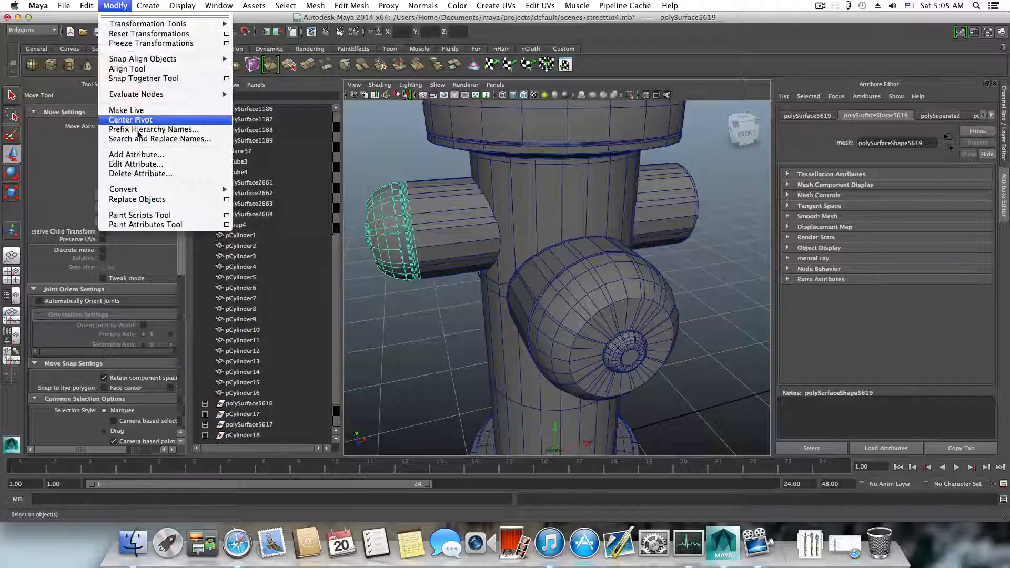
{"action": "left_click", "coordinate": [138, 120]}
- Move the duplicated cap along X past the end of the opposite side outlet, keeping only the cap selected
{"action": "left_click_drag", "start_coordinate": [424, 230], "coordinate": [734, 226]}
{"action": "middle_click_drag", "start_coordinate": [734, 226], "coordinate": [274, 290], "text": "alt"}
{"action": "left_click_drag", "start_coordinate": [273, 290], "coordinate": [539, 304]}
{"action": "key", "text": "ctrl+z"}
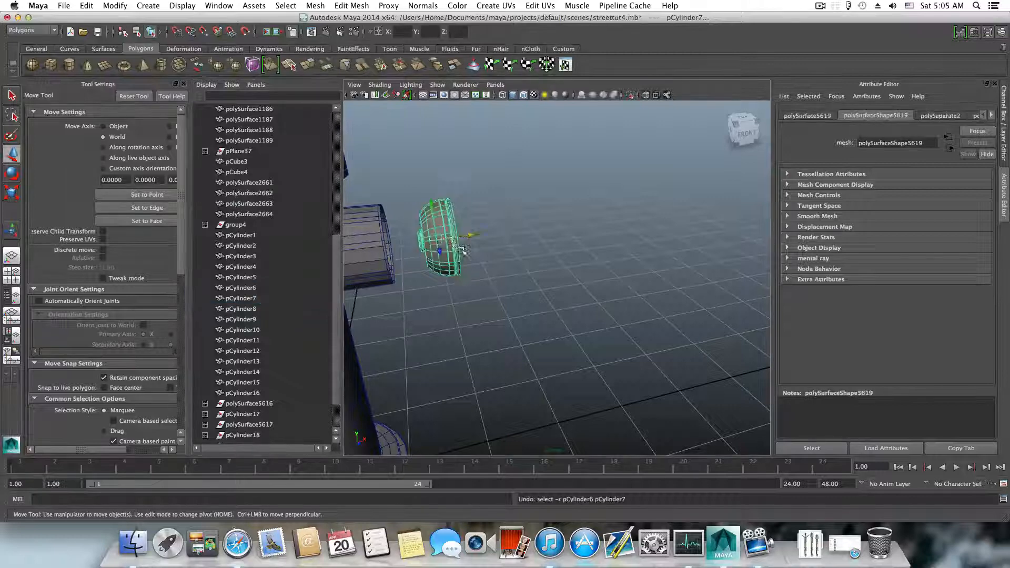
- Select the narrow ring of faces around the opposite outlet's open end and delete it
{"action": "middle_click_drag", "start_coordinate": [444, 265], "coordinate": [511, 277], "text": "alt"}
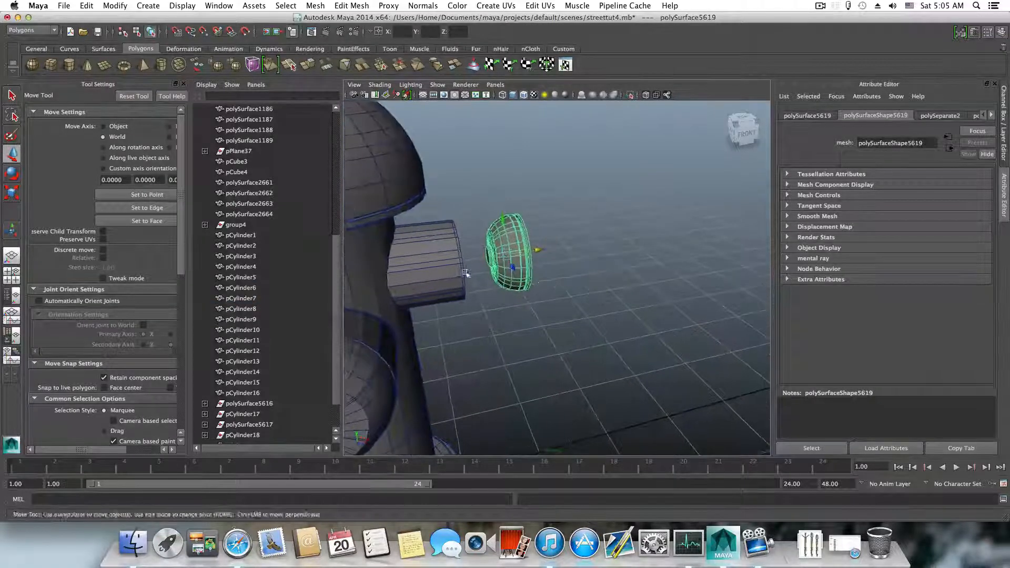
{"action": "scroll", "coordinate": [395, 262], "scroll_direction": "up", "scroll_amount": 5}
{"action": "middle_click_drag", "start_coordinate": [364, 239], "coordinate": [506, 284], "text": "alt"}
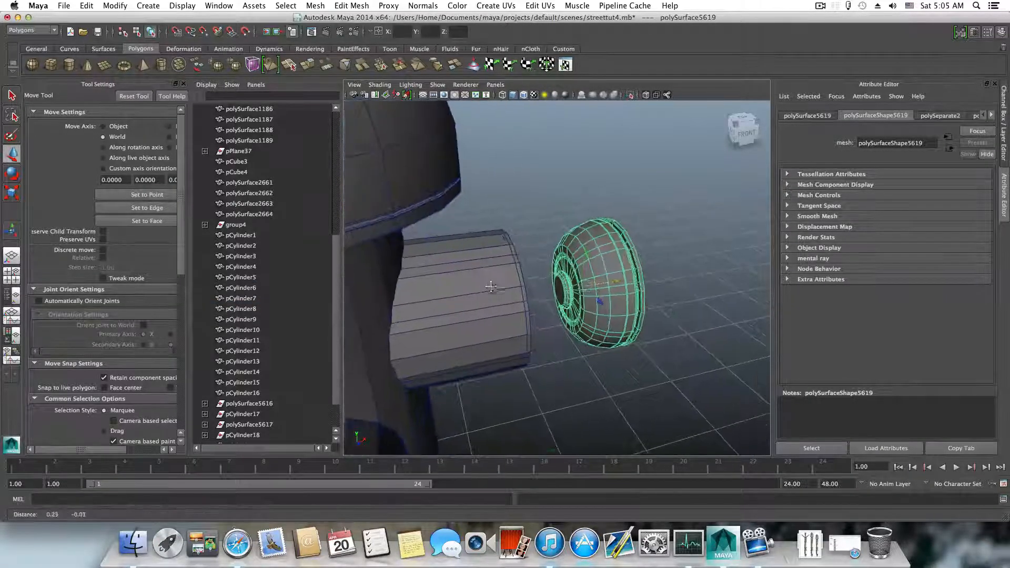
{"action": "scroll", "coordinate": [507, 284], "scroll_direction": "up", "scroll_amount": 3}
{"action": "right_click_drag", "start_coordinate": [506, 282], "coordinate": [507, 299]}
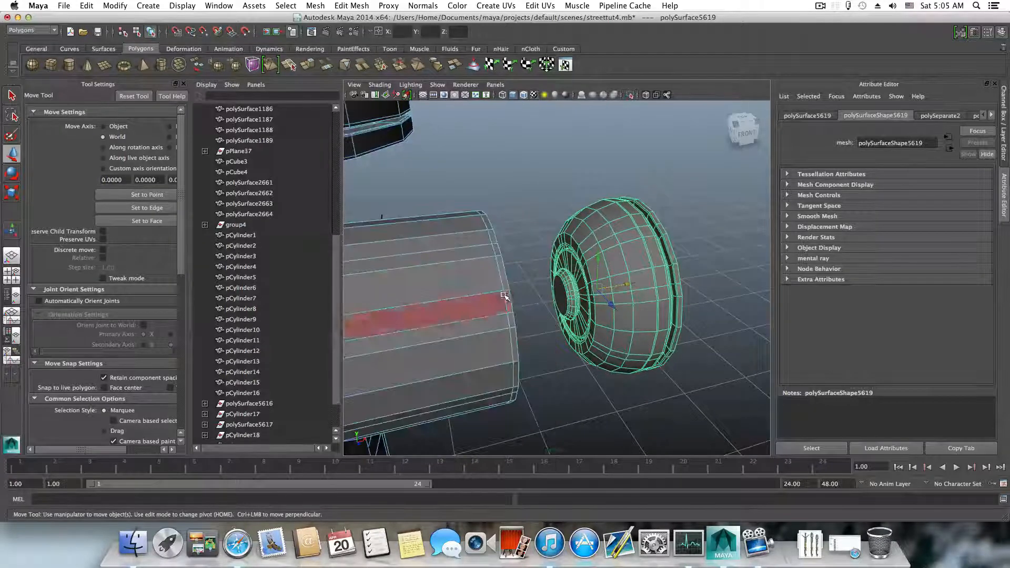
{"action": "left_click", "coordinate": [507, 298]}
{"action": "left_click", "coordinate": [499, 270]}
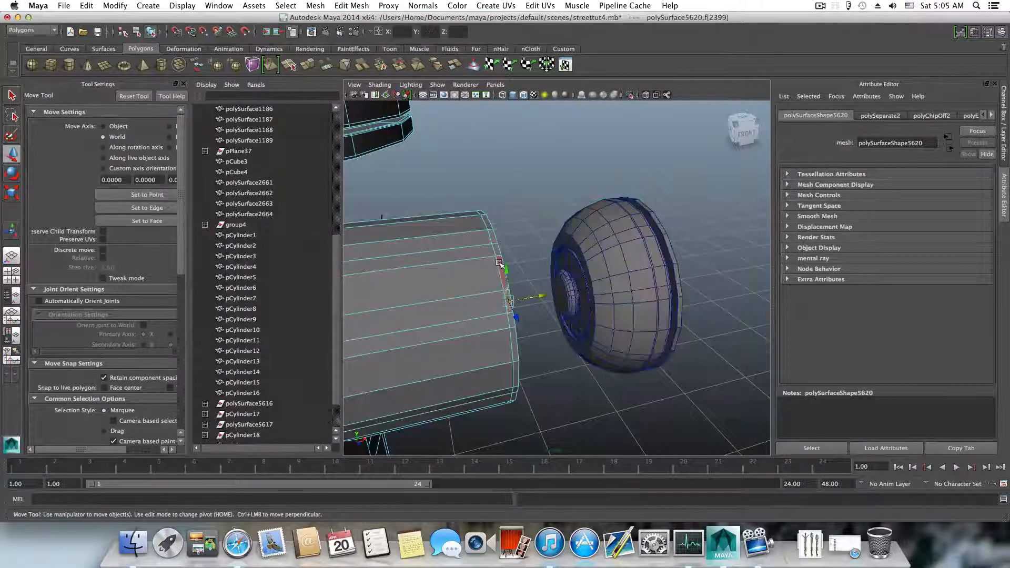
{"action": "double_click", "coordinate": [500, 267]}
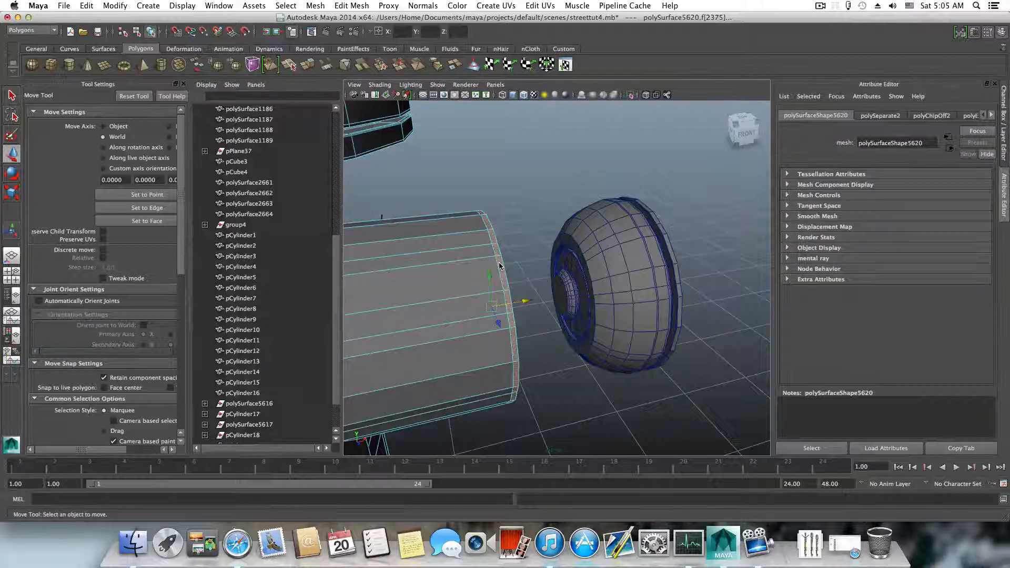
{"action": "left_click", "coordinate": [500, 263]}
- Rotate the duplicated cap about Z in 15-degree increments until its open side faces the outlet
{"action": "left_click", "coordinate": [613, 275]}
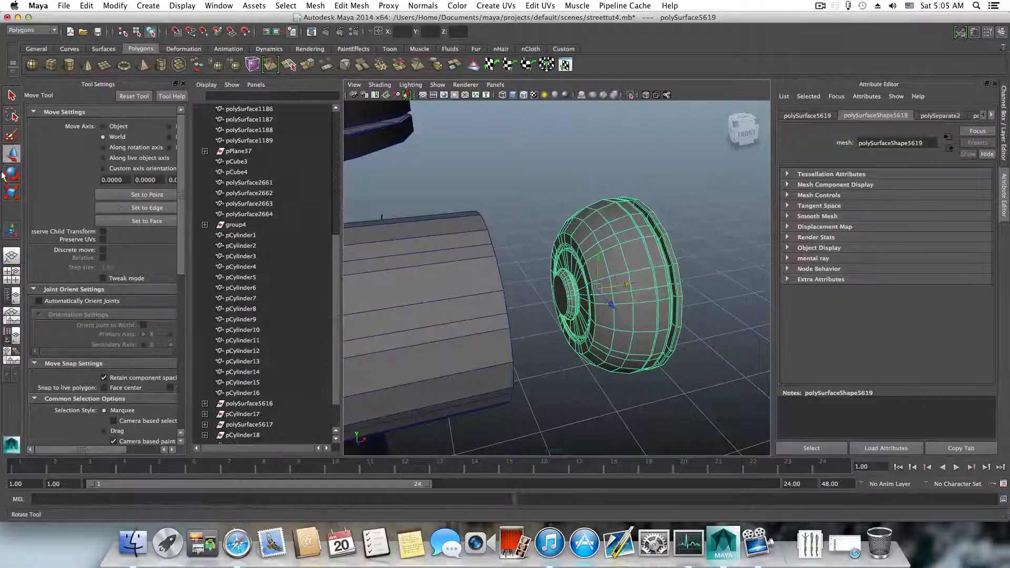
{"action": "key", "text": "e"}
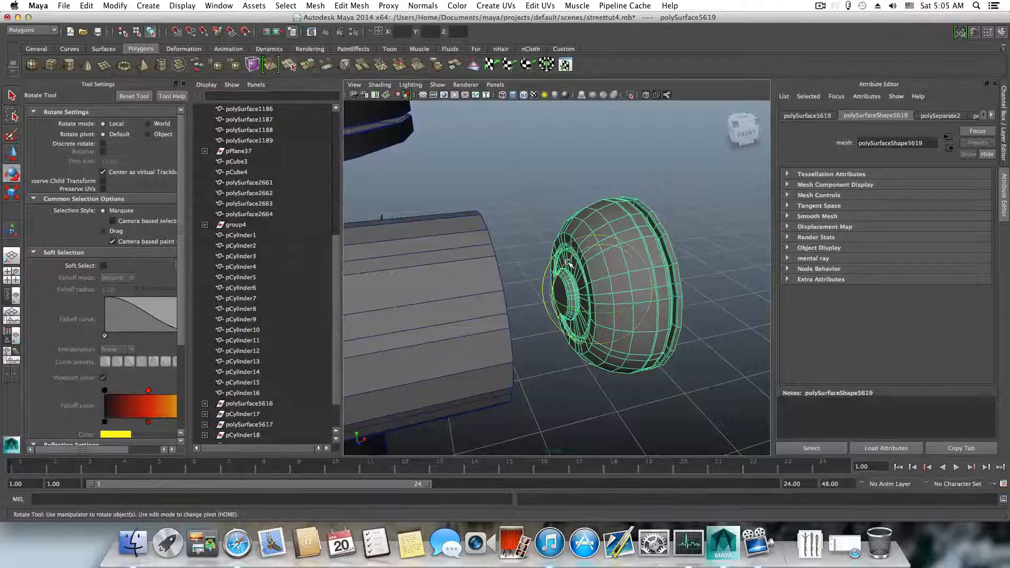
{"action": "left_click_drag", "start_coordinate": [568, 262], "coordinate": [652, 415]}
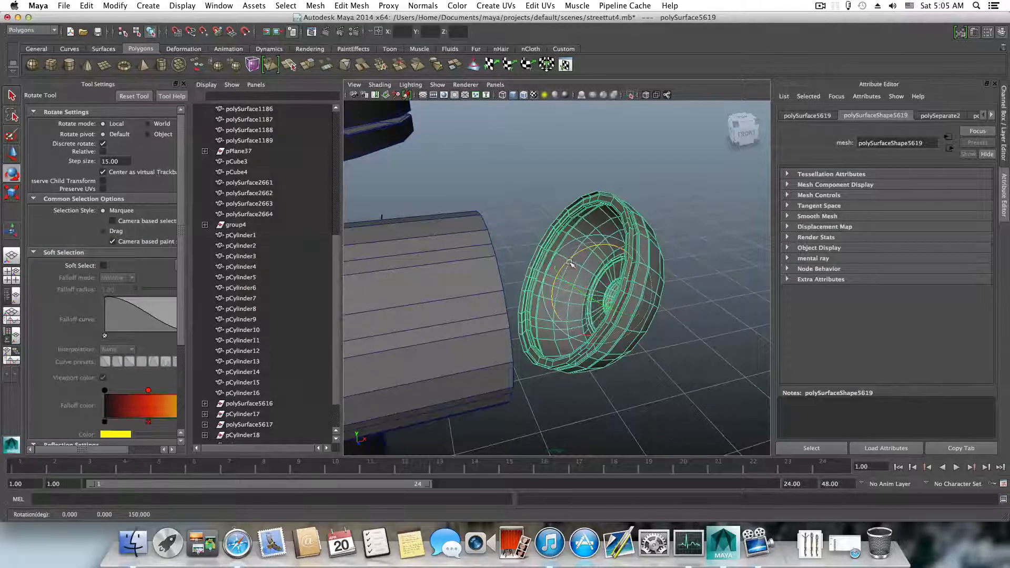
{"action": "mouse_move", "coordinate": [569, 262]}
{"action": "left_mouse_down"}
{"action": "mouse_move", "coordinate": [561, 275]}
{"action": "mouse_move", "coordinate": [637, 316]}
{"action": "mouse_move", "coordinate": [526, 286]}
{"action": "mouse_move", "coordinate": [569, 268]}
{"action": "left_mouse_up"}
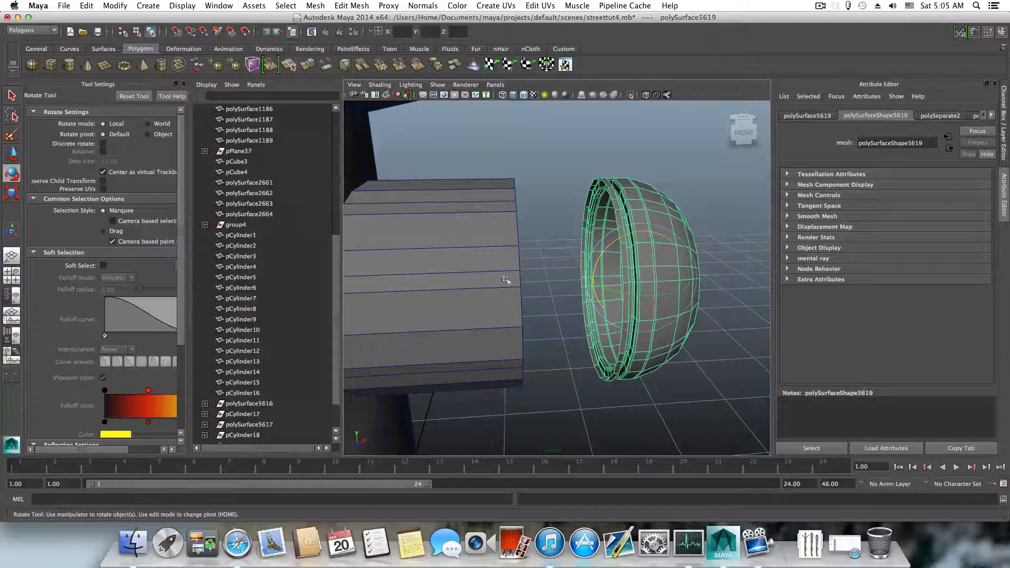
- Reposition the duplicated cap's pivot onto a vertex on its open rim
{"action": "left_click_drag", "start_coordinate": [637, 272], "coordinate": [568, 275], "text": "alt"}
{"action": "scroll", "coordinate": [562, 253], "scroll_direction": "up", "scroll_amount": 3}
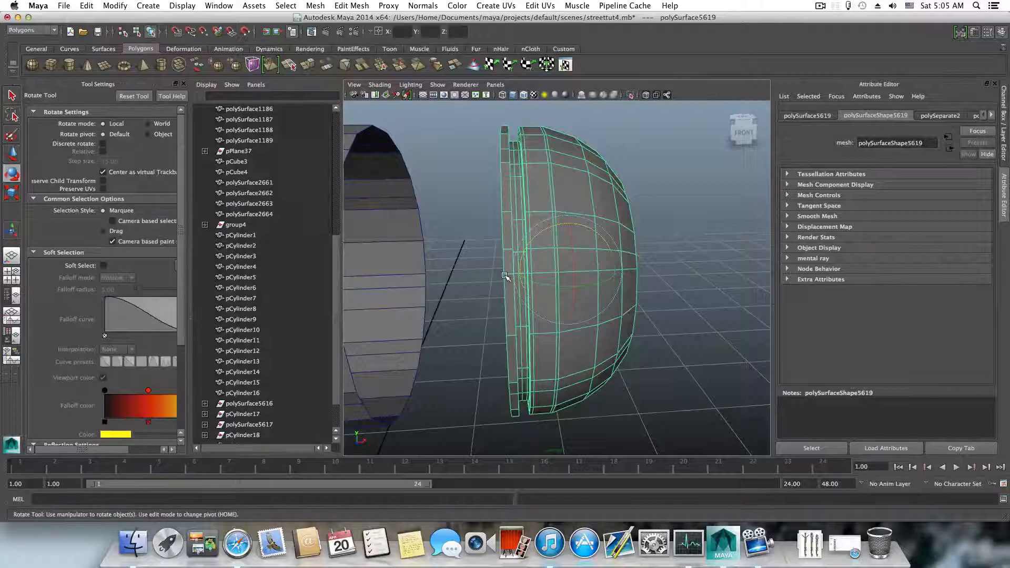
{"action": "key", "text": "Home"}
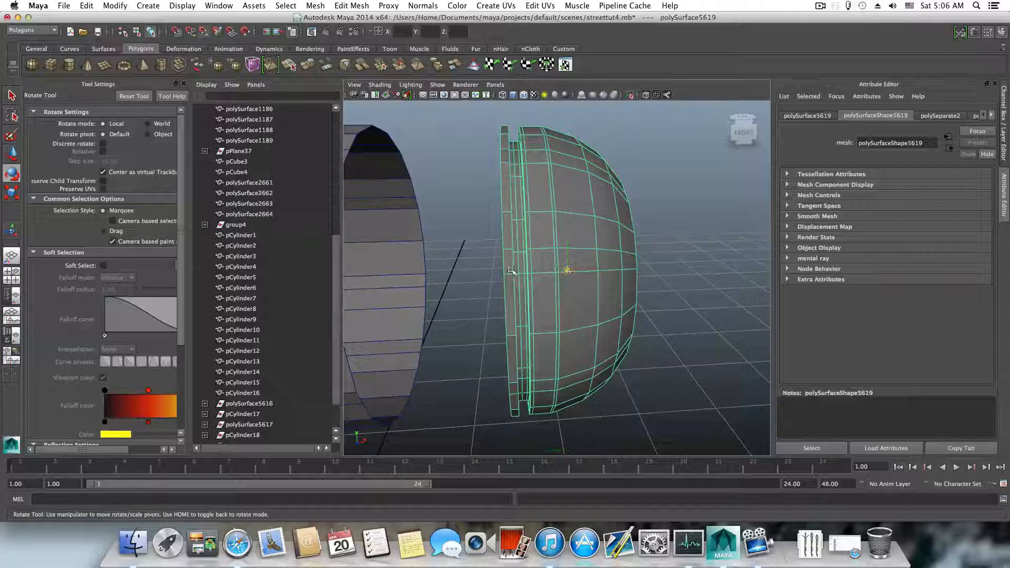
{"action": "middle_click_drag", "start_coordinate": [510, 270], "coordinate": [507, 275]}
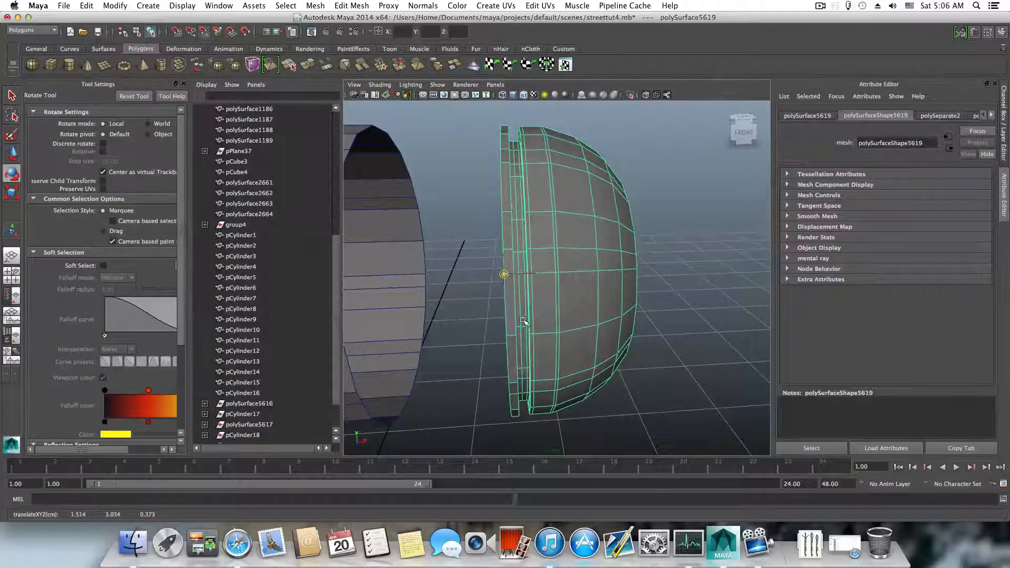
{"action": "key", "text": "Home"}
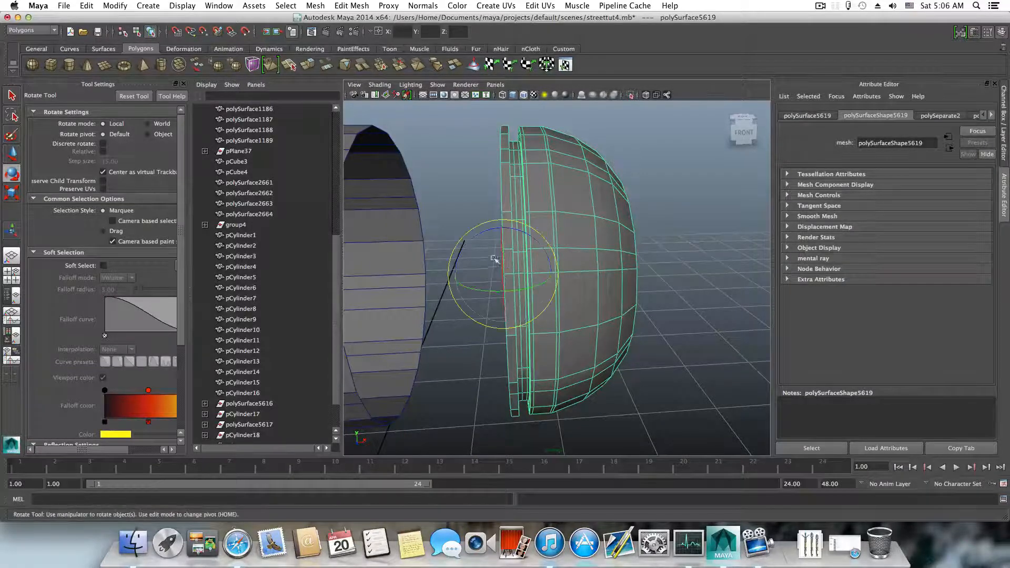
- Move the duplicated cap along X so its rim sits flush against the opposite outlet's end
{"action": "key", "text": "w"}
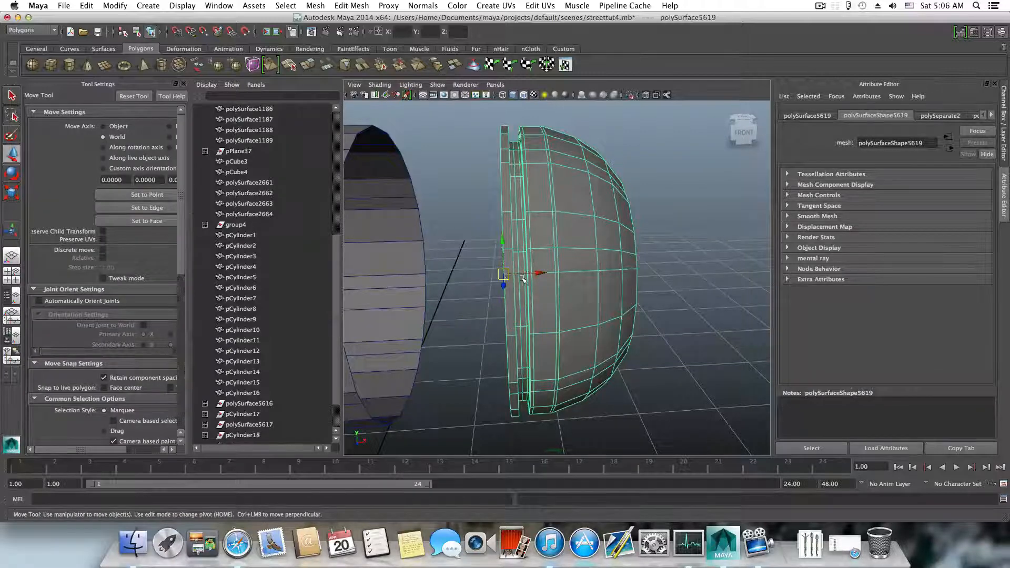
{"action": "left_click_drag", "start_coordinate": [451, 272], "coordinate": [417, 276], "text": "alt"}
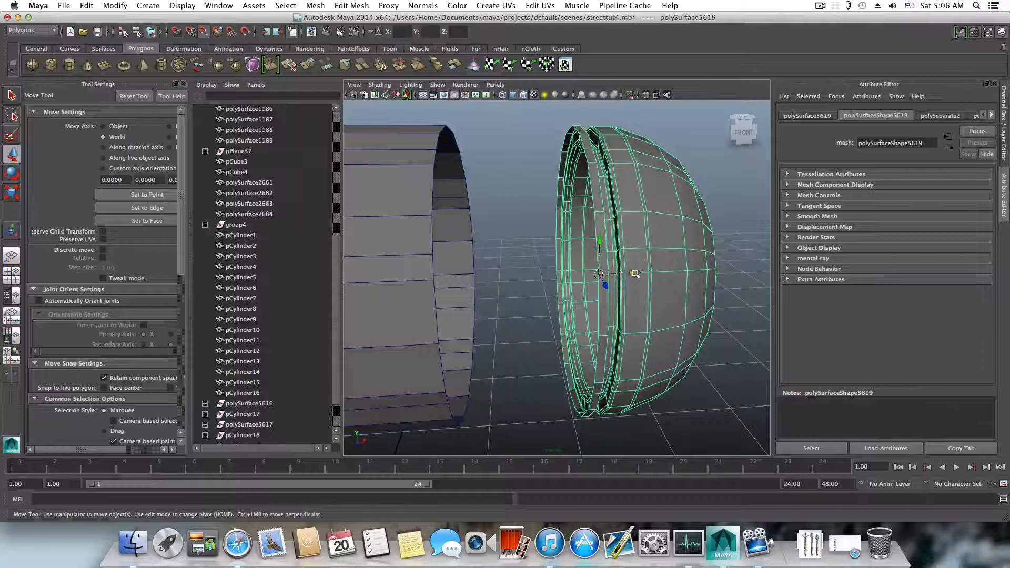
{"action": "left_click_drag", "start_coordinate": [635, 273], "coordinate": [609, 274]}
{"action": "left_click_drag", "start_coordinate": [523, 293], "coordinate": [538, 300], "text": "alt"}
{"action": "right_click_drag", "start_coordinate": [537, 300], "coordinate": [509, 291], "text": "alt"}
{"action": "middle_click_drag", "start_coordinate": [532, 302], "coordinate": [530, 296], "text": "alt"}
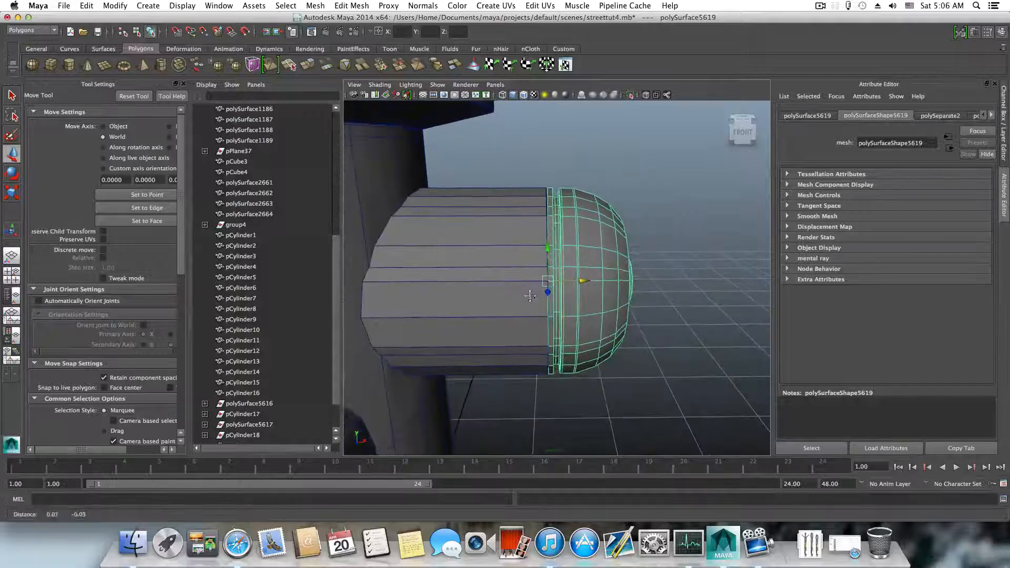
- Examine the seam between the cap and outlet from several angles, trying a slight cap shift along X and undoing it
{"action": "left_click", "coordinate": [530, 296]}
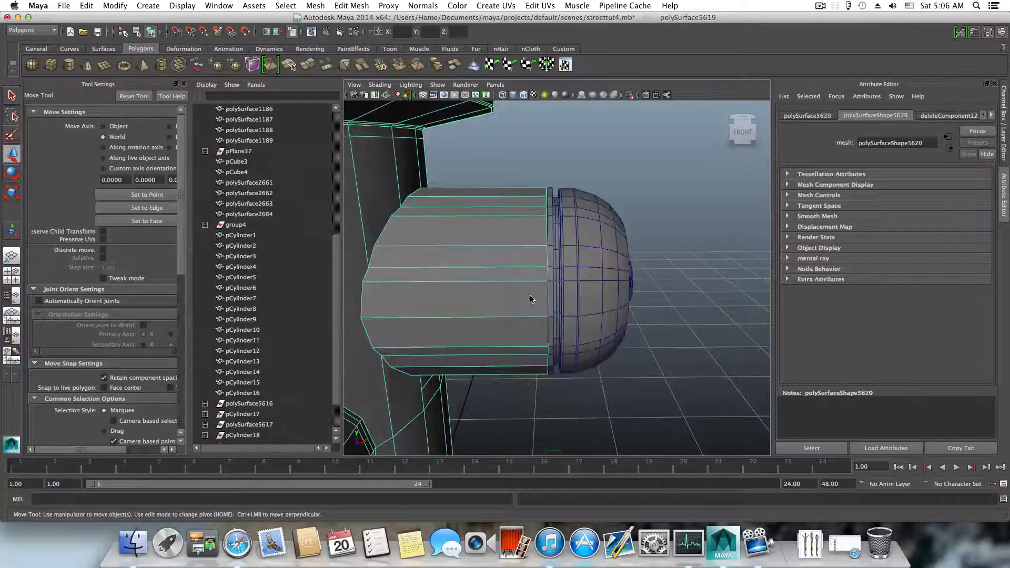
{"action": "left_click", "coordinate": [570, 295]}
{"action": "left_click_drag", "start_coordinate": [579, 287], "coordinate": [582, 293], "text": "alt"}
{"action": "right_click_drag", "start_coordinate": [582, 293], "coordinate": [605, 316], "text": "alt"}
{"action": "left_click_drag", "start_coordinate": [605, 316], "coordinate": [560, 402], "text": "alt"}
{"action": "middle_click_drag", "start_coordinate": [590, 247], "coordinate": [522, 347], "text": "alt"}
{"action": "middle_click_drag", "start_coordinate": [562, 303], "coordinate": [537, 334], "text": "alt"}
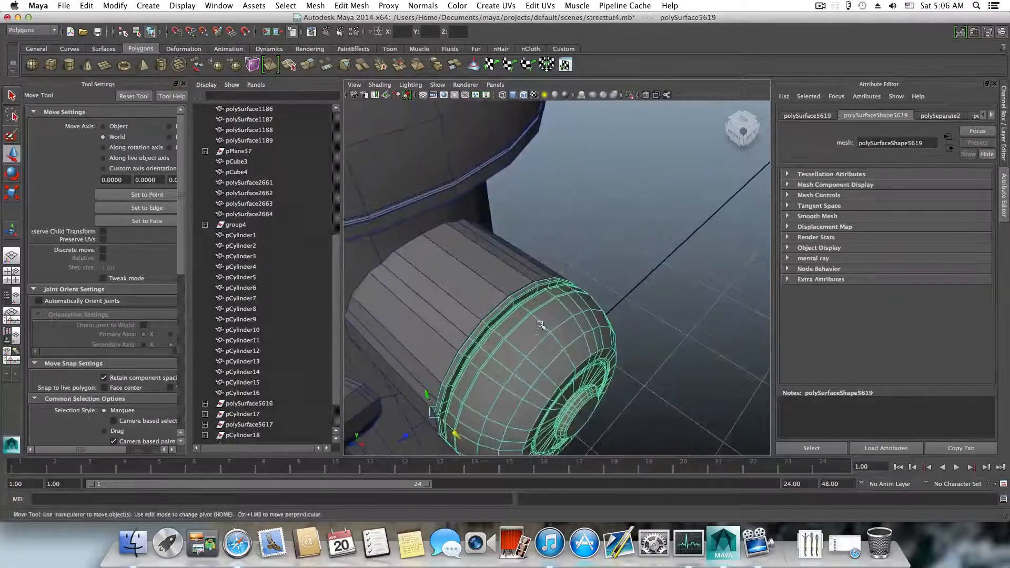
{"action": "left_click_drag", "start_coordinate": [540, 325], "coordinate": [489, 224], "text": "alt"}
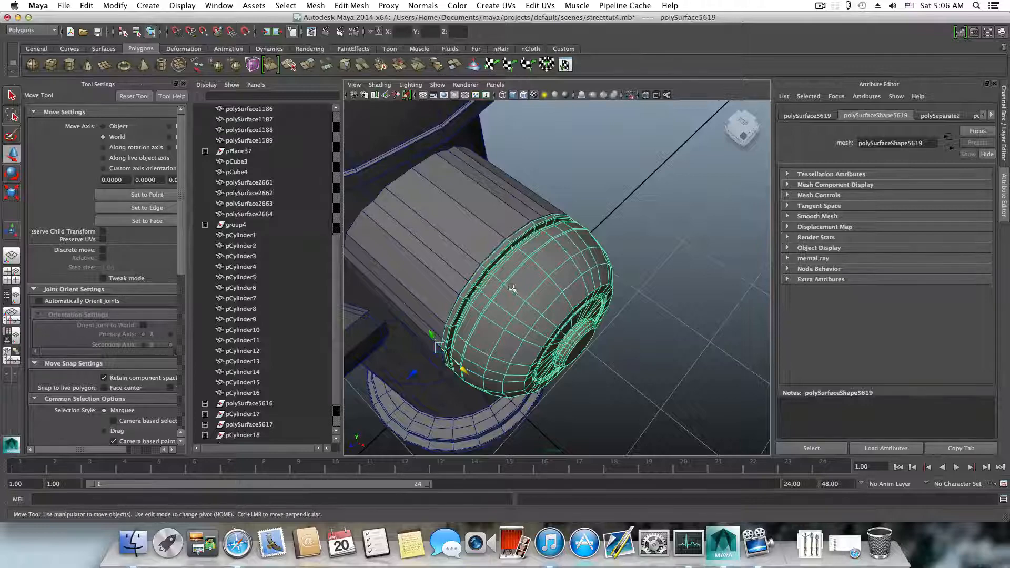
{"action": "left_click_drag", "start_coordinate": [511, 288], "coordinate": [532, 239], "text": "alt"}
{"action": "middle_click_drag", "start_coordinate": [532, 239], "coordinate": [492, 313], "text": "alt"}
{"action": "left_click_drag", "start_coordinate": [500, 310], "coordinate": [548, 236], "text": "alt"}
{"action": "middle_click_drag", "start_coordinate": [549, 237], "coordinate": [516, 318], "text": "alt"}
{"action": "left_click_drag", "start_coordinate": [515, 318], "coordinate": [551, 282], "text": "alt"}
{"action": "right_click_drag", "start_coordinate": [551, 282], "coordinate": [632, 294], "text": "alt"}
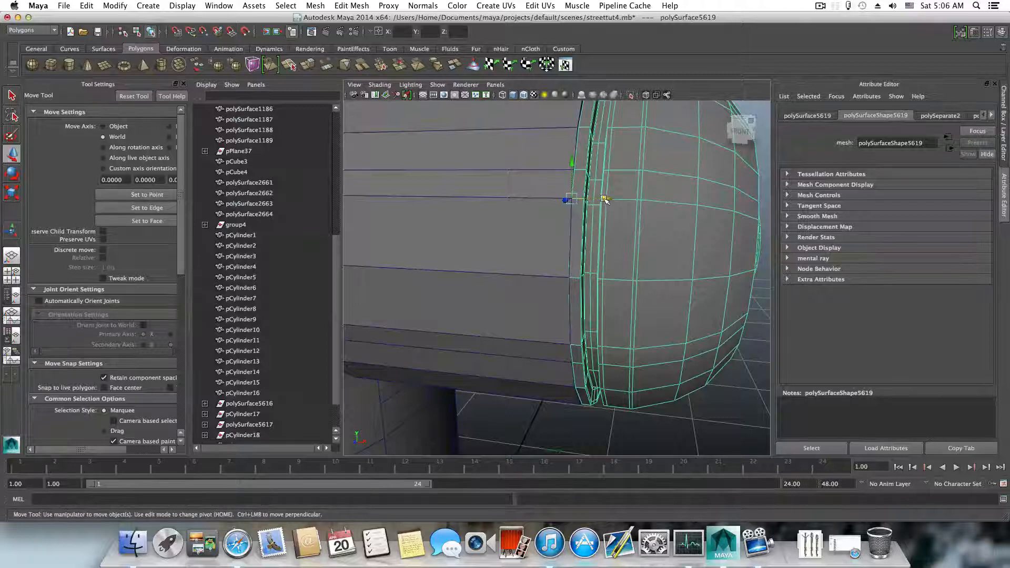
{"action": "left_click_drag", "start_coordinate": [605, 200], "coordinate": [610, 201]}
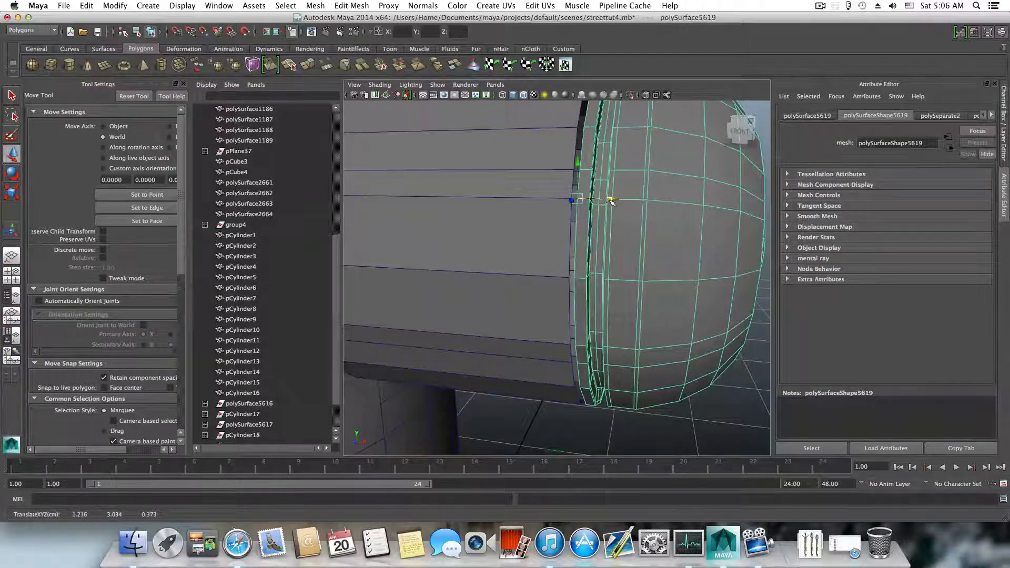
{"action": "key", "text": "ctrl+z"}
- Add the hydrant body to the cap selection and combine both into a single mesh
{"action": "scroll", "coordinate": [578, 225], "scroll_direction": "down", "scroll_amount": 5}
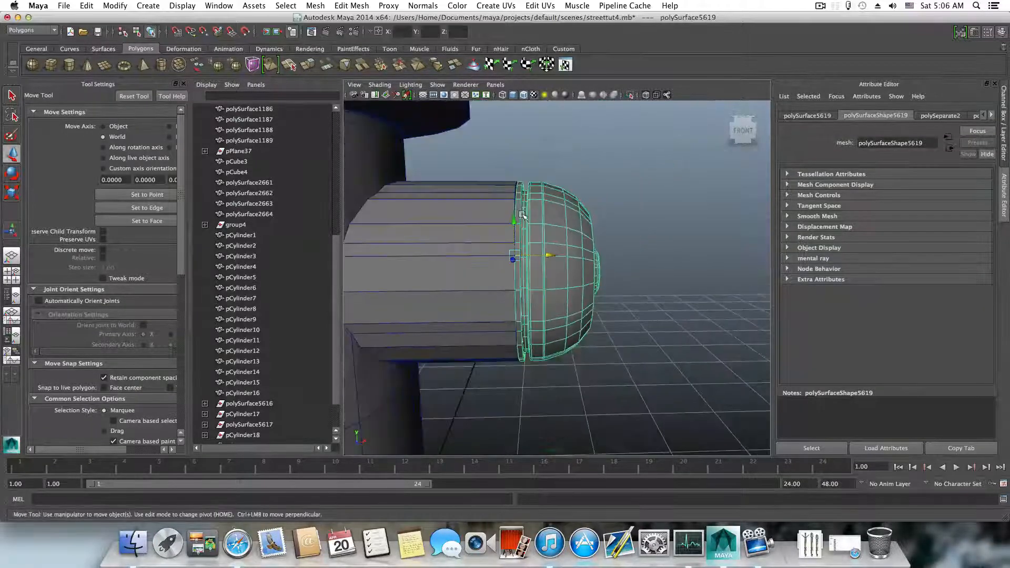
{"action": "scroll", "coordinate": [487, 211], "scroll_direction": "down", "scroll_amount": 5}
{"action": "left_click", "coordinate": [463, 221], "text": "shift"}
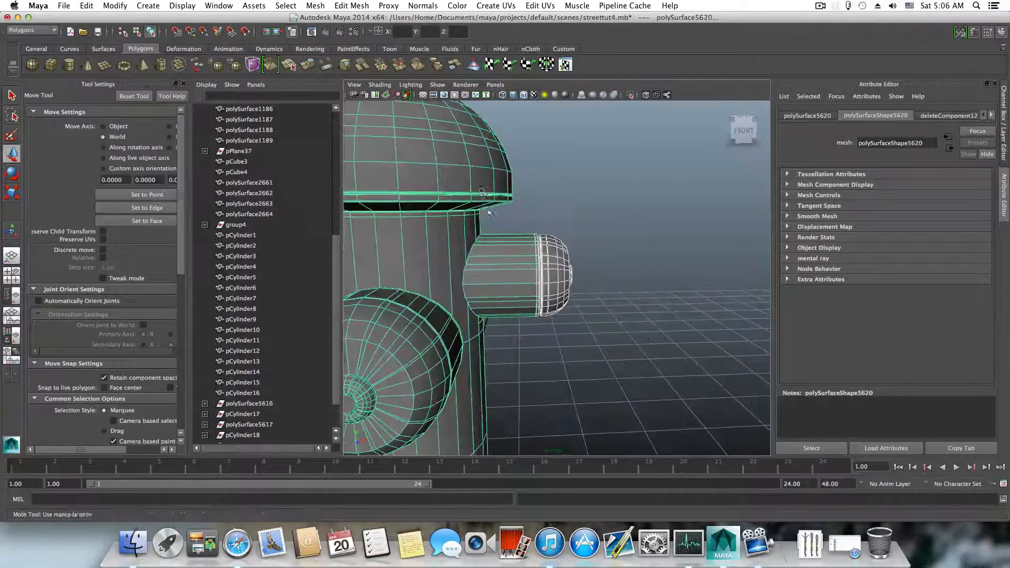
{"action": "left_click", "coordinate": [305, 6]}
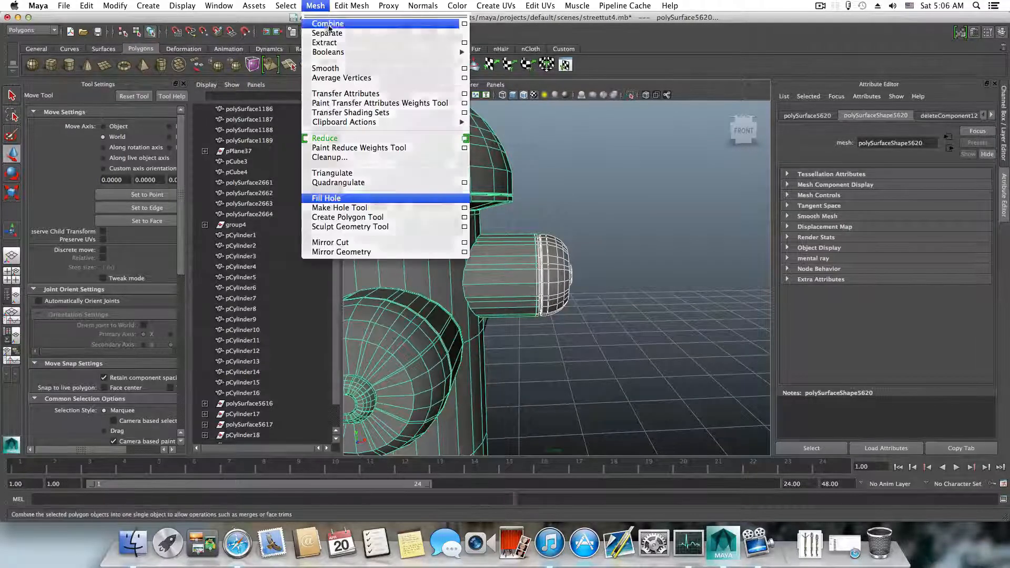
{"action": "left_click", "coordinate": [322, 15]}
- Select the ring of vertices along the seam where the duplicated cap meets the outlet
{"action": "scroll", "coordinate": [558, 293], "scroll_direction": "up", "scroll_amount": 10}
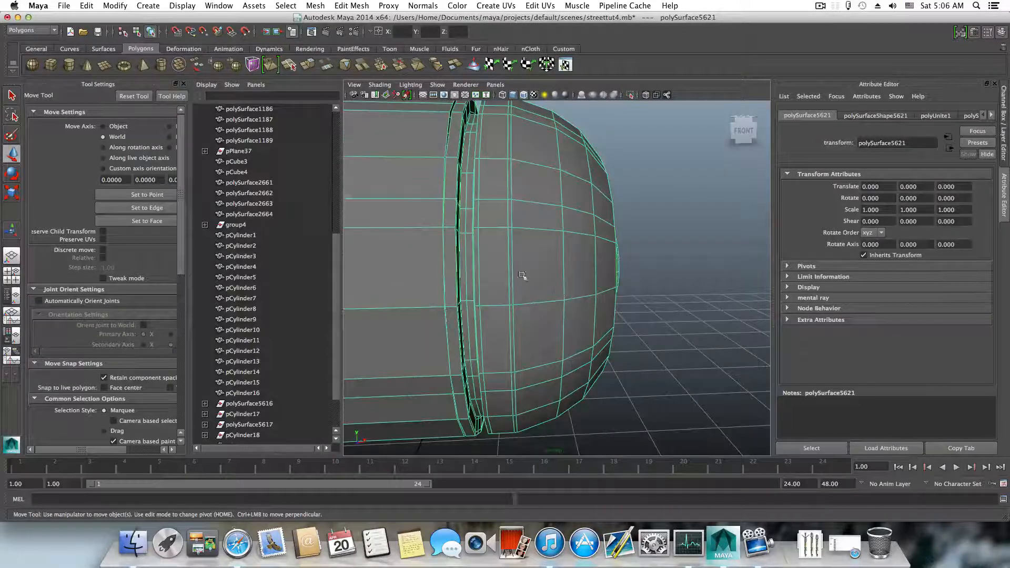
{"action": "left_click_drag", "start_coordinate": [521, 275], "coordinate": [557, 275], "text": "alt"}
{"action": "right_click_drag", "start_coordinate": [520, 234], "coordinate": [474, 236]}
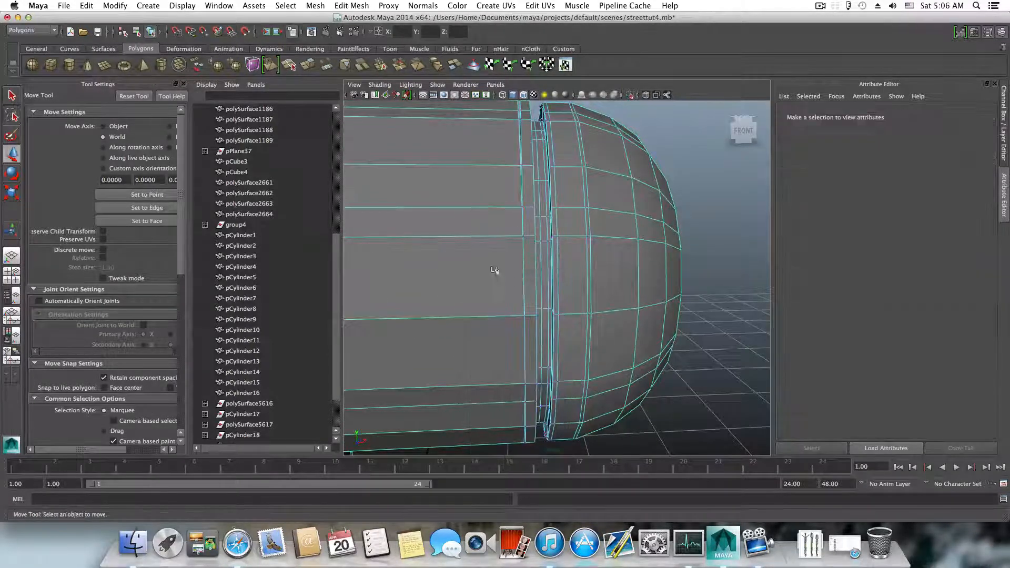
{"action": "mouse_move", "coordinate": [533, 287]}
{"action": "left_mouse_down", "text": "alt"}
{"action": "mouse_move", "coordinate": [544, 289]}
{"action": "mouse_move", "coordinate": [513, 284]}
{"action": "left_mouse_up", "text": "alt"}
{"action": "scroll", "coordinate": [544, 289], "scroll_direction": "down", "scroll_amount": 3}
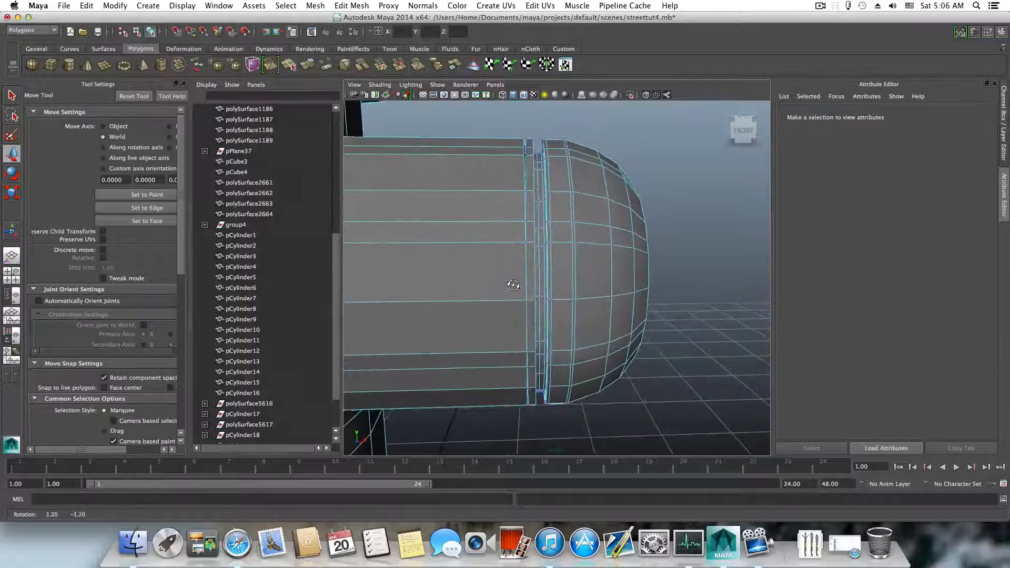
{"action": "left_click_drag", "start_coordinate": [533, 177], "coordinate": [533, 175], "text": "alt"}
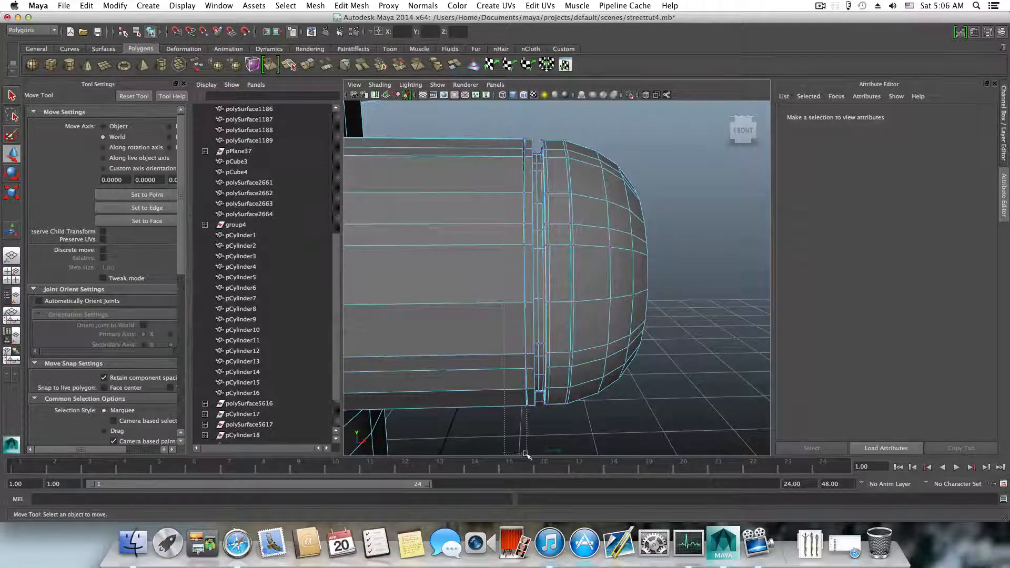
{"action": "left_click_drag", "start_coordinate": [525, 454], "coordinate": [528, 457]}
{"action": "key", "text": "f"}
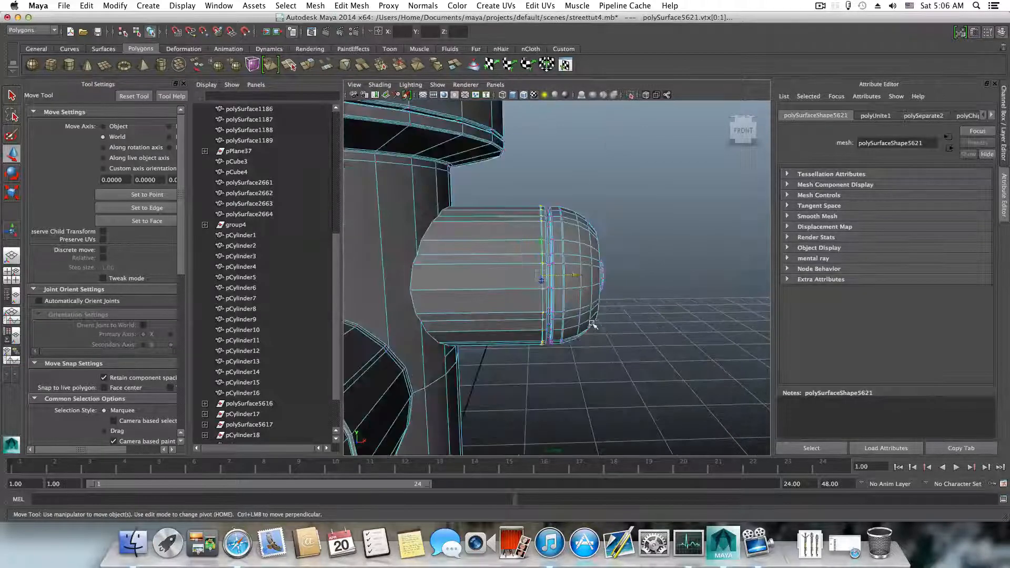
- Examine the selected seam vertices up close from the front and back of the outlet
{"action": "left_click_drag", "start_coordinate": [593, 324], "coordinate": [589, 272], "text": "alt"}
{"action": "mouse_move", "coordinate": [601, 346]}
{"action": "left_mouse_down", "text": "alt"}
{"action": "mouse_move", "coordinate": [584, 322]}
{"action": "mouse_move", "coordinate": [604, 348]}
{"action": "left_mouse_up", "text": "alt"}
{"action": "scroll", "coordinate": [604, 348], "scroll_direction": "up", "scroll_amount": 4}
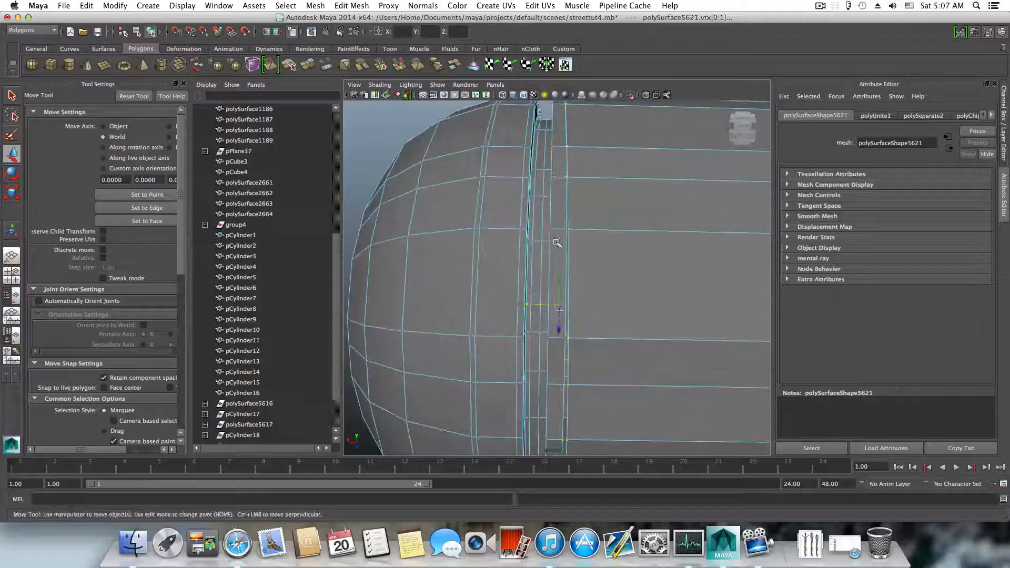
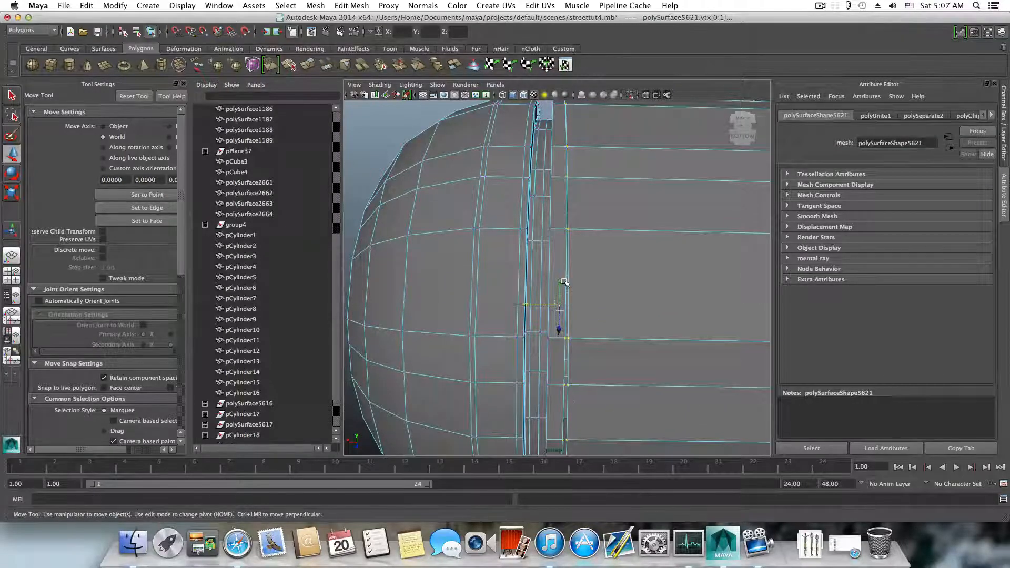
{"action": "scroll", "coordinate": [564, 282], "scroll_direction": "up", "scroll_amount": 6}
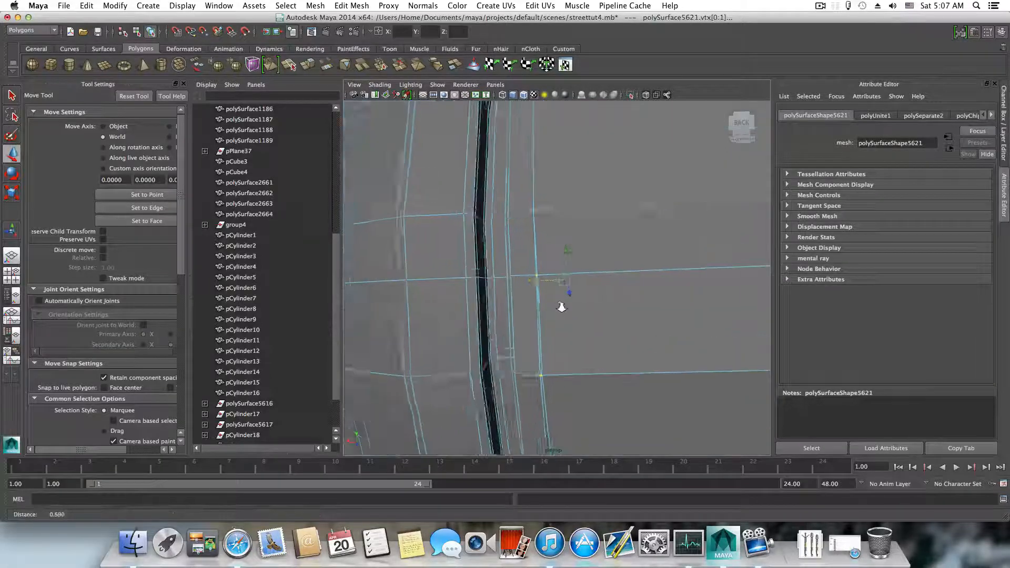
{"action": "scroll", "coordinate": [562, 307], "scroll_direction": "up", "scroll_amount": 5}
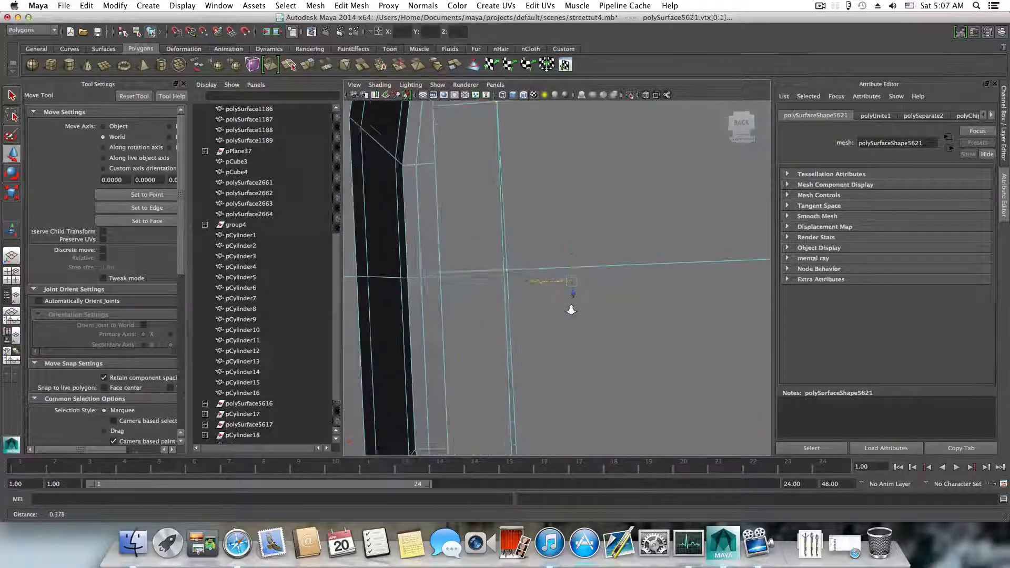
{"action": "left_click_drag", "start_coordinate": [570, 310], "coordinate": [520, 300], "text": "alt"}
{"action": "scroll", "coordinate": [600, 319], "scroll_direction": "down", "scroll_amount": 5}
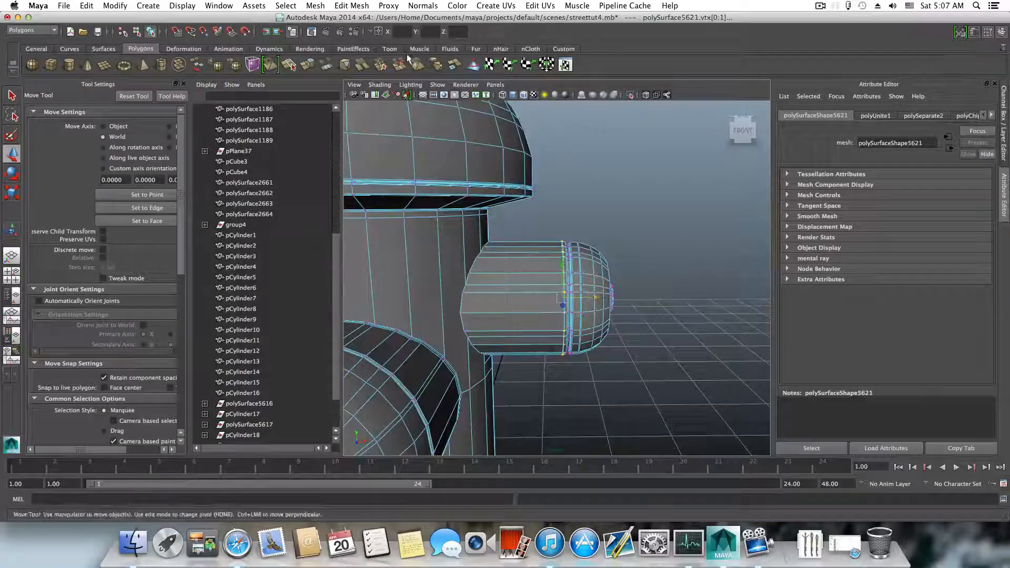
- Merge the selected seam vertices with a threshold of 0.0010
{"action": "left_click", "coordinate": [317, 7]}
{"action": "mouse_move", "coordinate": [301, 4]}
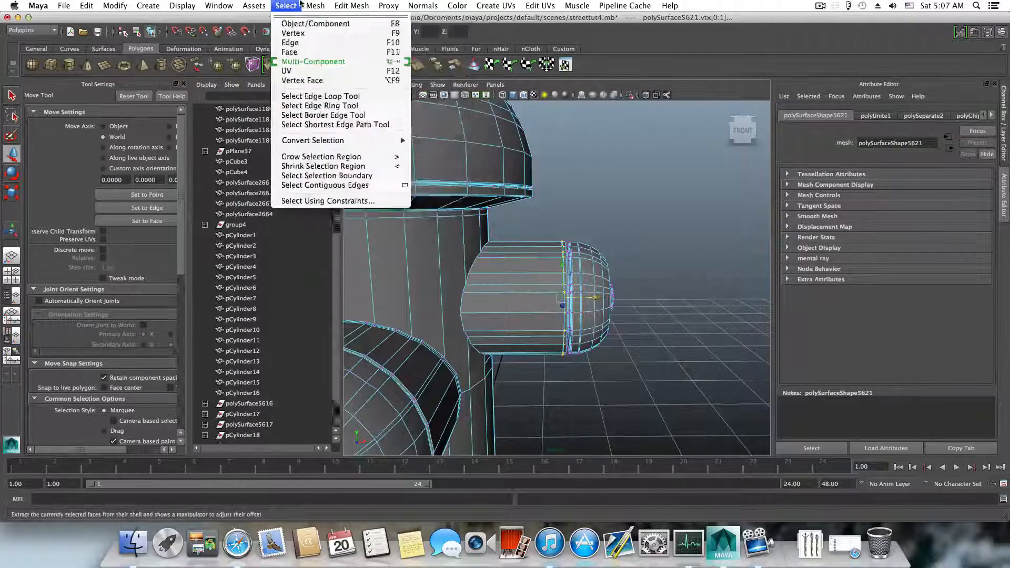
{"action": "mouse_move", "coordinate": [351, 6]}
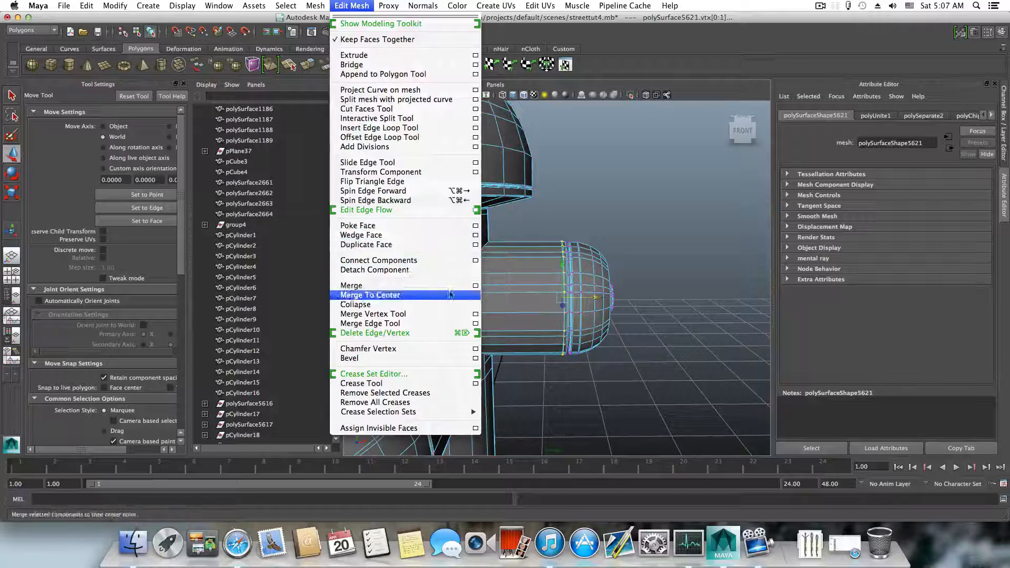
{"action": "left_click", "coordinate": [475, 285]}
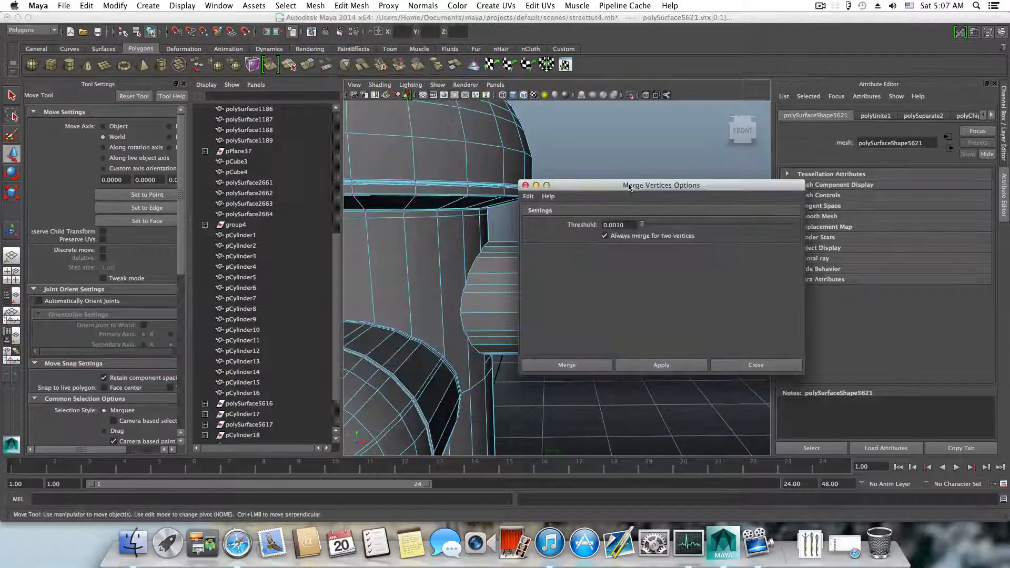
{"action": "left_click_drag", "start_coordinate": [629, 186], "coordinate": [762, 96]}
{"action": "key", "text": "f"}
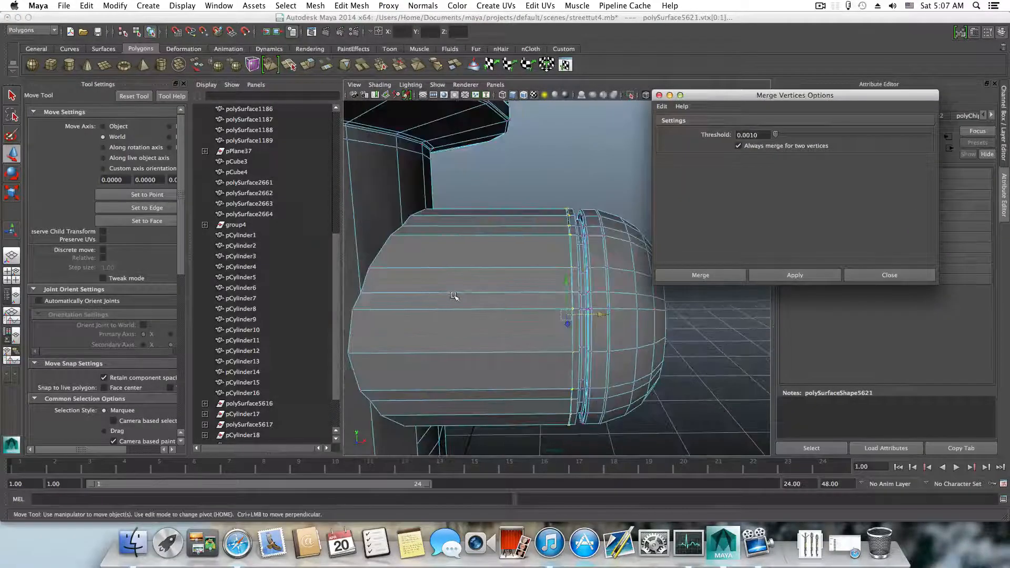
{"action": "scroll", "coordinate": [452, 293], "scroll_direction": "up", "scroll_amount": 5}
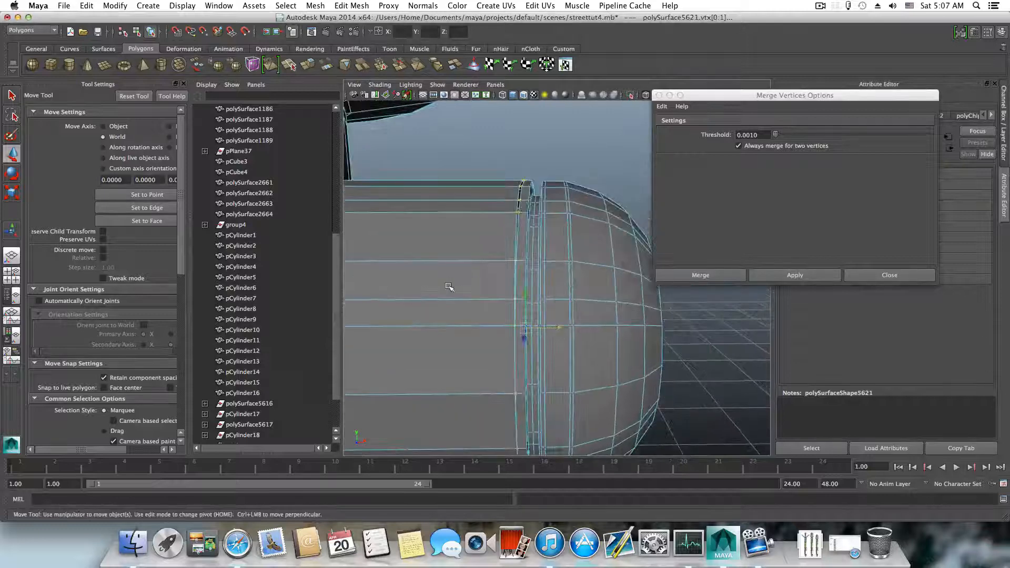
{"action": "left_click", "coordinate": [711, 279]}
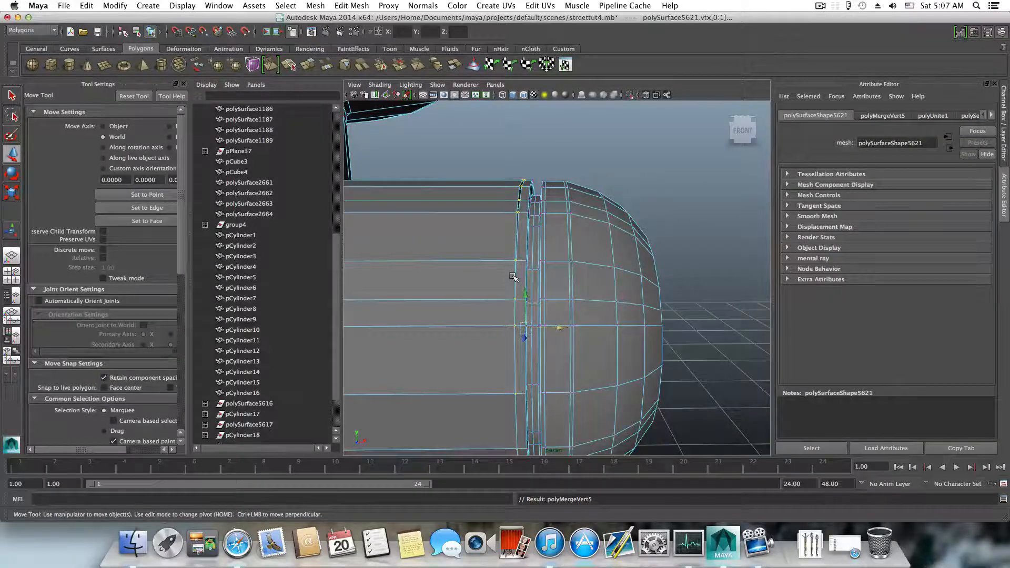
- Revisit the Merge threshold and merge the selected seam vertices again
{"action": "left_click", "coordinate": [351, 5]}
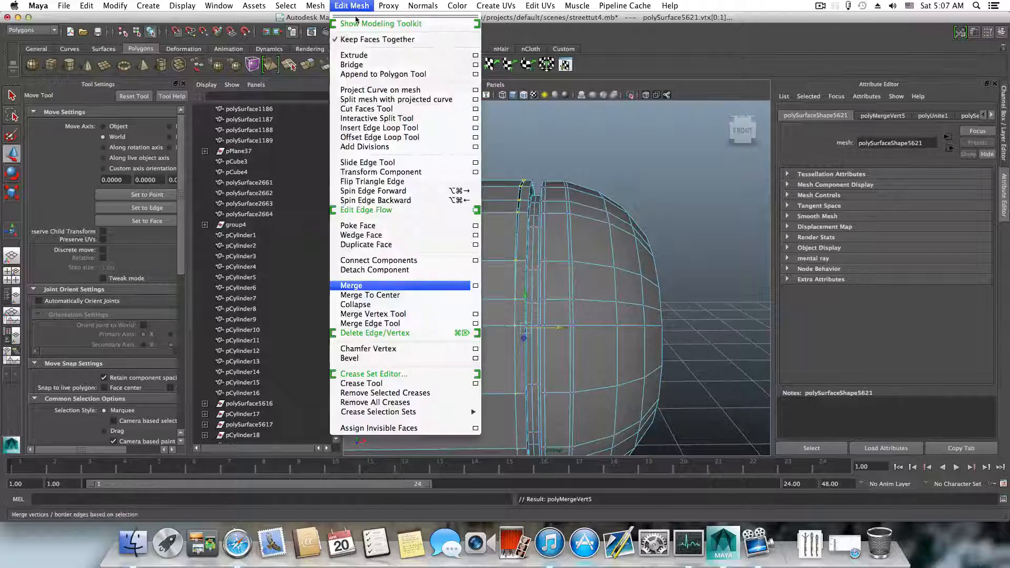
{"action": "left_click", "coordinate": [476, 287]}
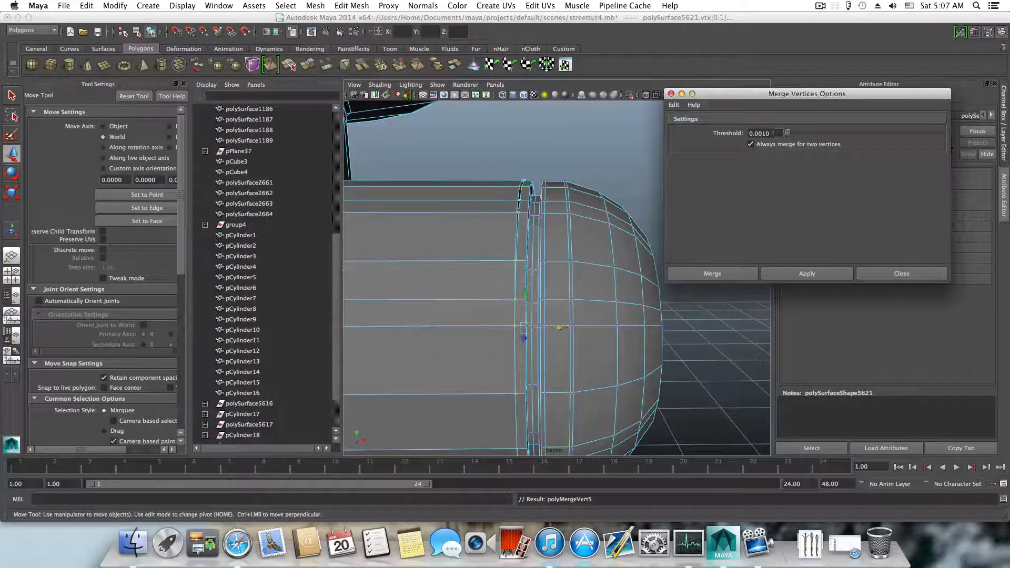
{"action": "left_click_drag", "start_coordinate": [763, 133], "coordinate": [760, 133]}
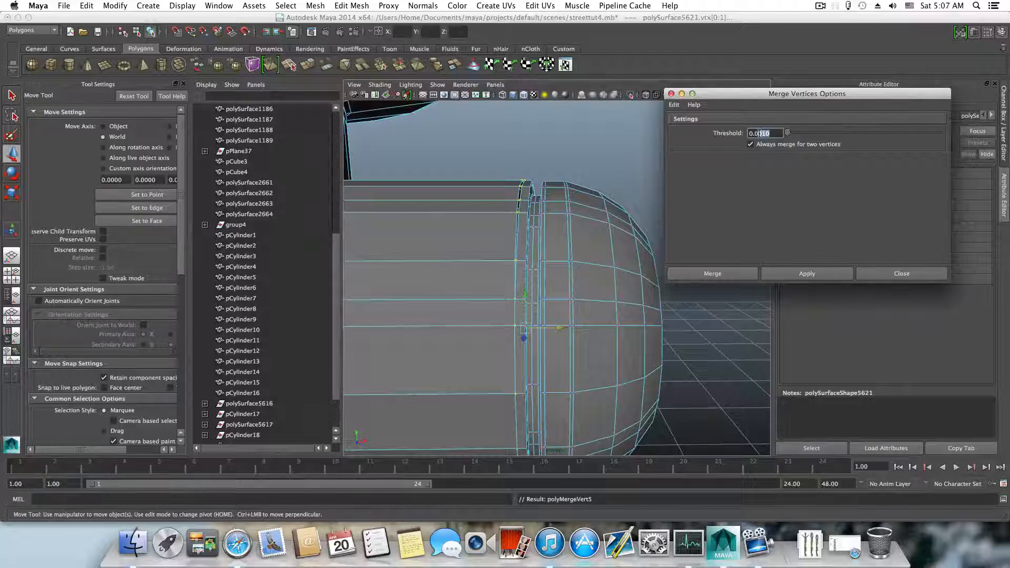
{"action": "left_click", "coordinate": [761, 134]}
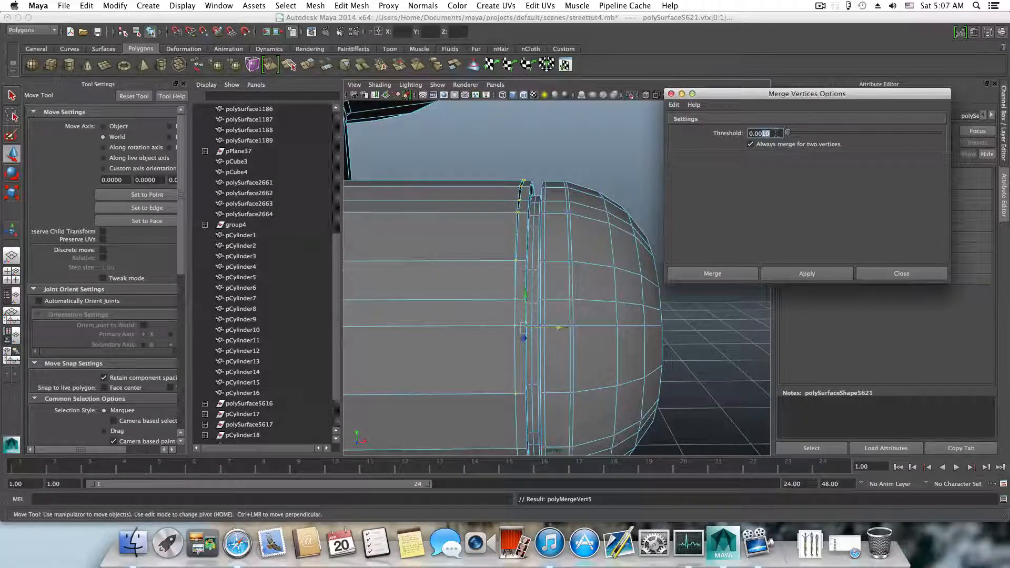
{"action": "left_click", "coordinate": [710, 274]}
- Pull one seam vertex away from the outlet edge to test the weld, and undo the move
{"action": "left_click_drag", "start_coordinate": [523, 213], "coordinate": [547, 229], "text": "alt"}
{"action": "middle_click_drag", "start_coordinate": [547, 229], "coordinate": [555, 192], "text": "alt"}
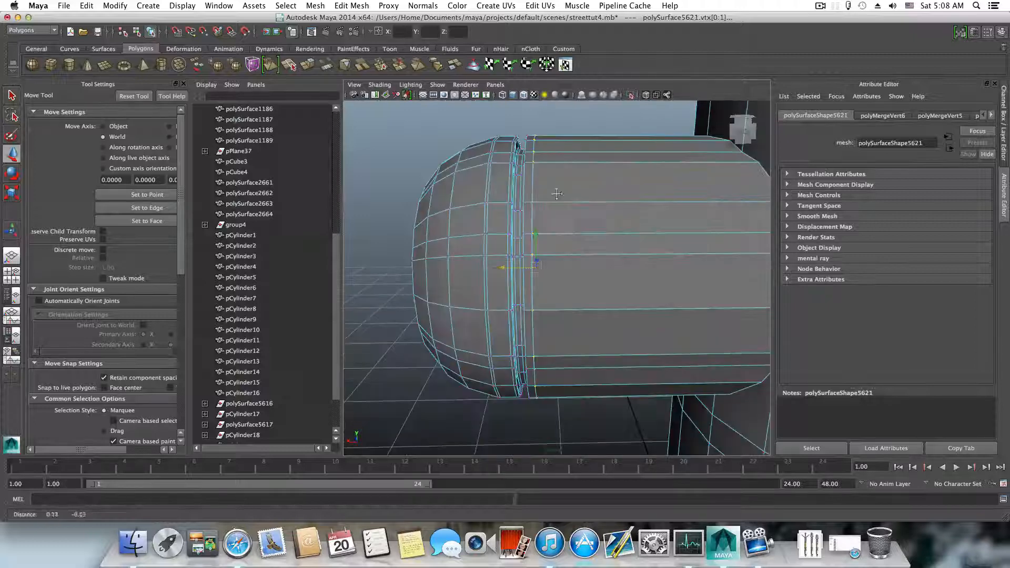
{"action": "right_click_drag", "start_coordinate": [554, 191], "coordinate": [665, 255], "text": "alt"}
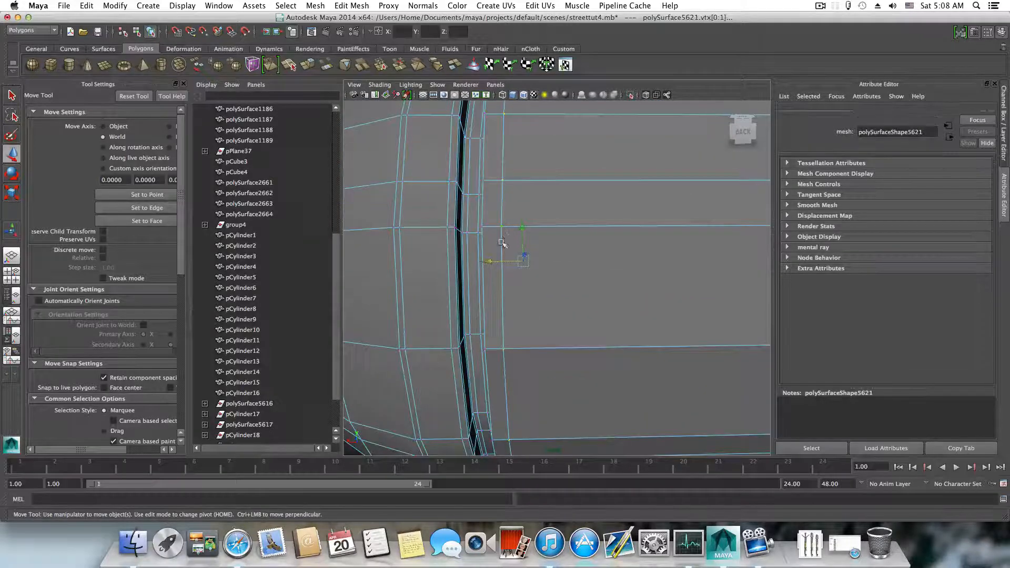
{"action": "left_click", "coordinate": [503, 226]}
{"action": "left_click_drag", "start_coordinate": [466, 226], "coordinate": [621, 227]}
{"action": "key", "text": "super+z"}
- Return the hydrant mesh to object mode and check the whole model with its outlet caps
{"action": "scroll", "coordinate": [478, 231], "scroll_direction": "down", "scroll_amount": 10}
{"action": "left_click_drag", "start_coordinate": [483, 236], "coordinate": [549, 240], "text": "alt"}
{"action": "key", "text": "F8"}
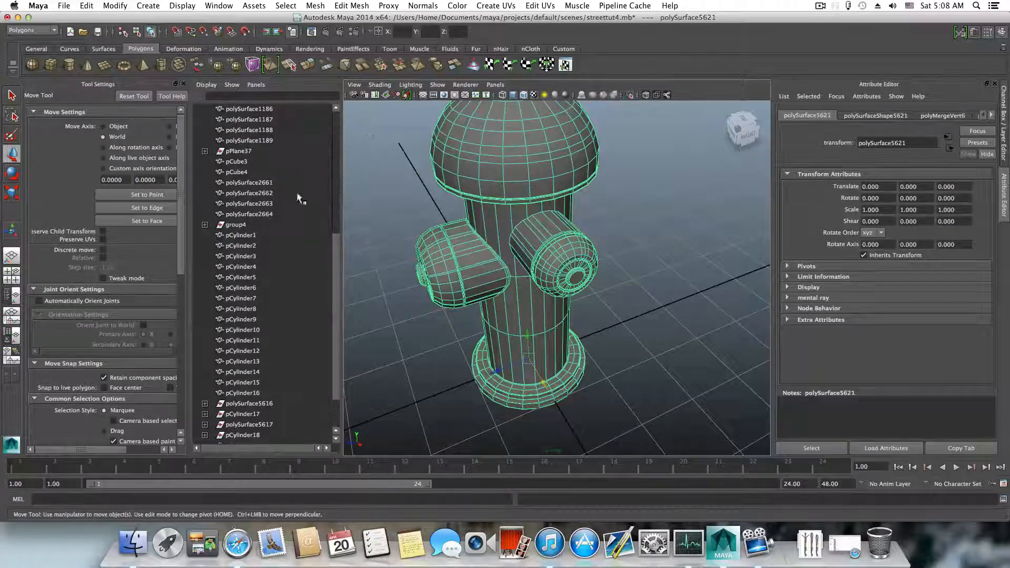
{"action": "left_click_drag", "start_coordinate": [567, 318], "coordinate": [602, 293], "text": "alt"}
{"action": "left_click_drag", "start_coordinate": [603, 227], "coordinate": [618, 210], "text": "alt"}
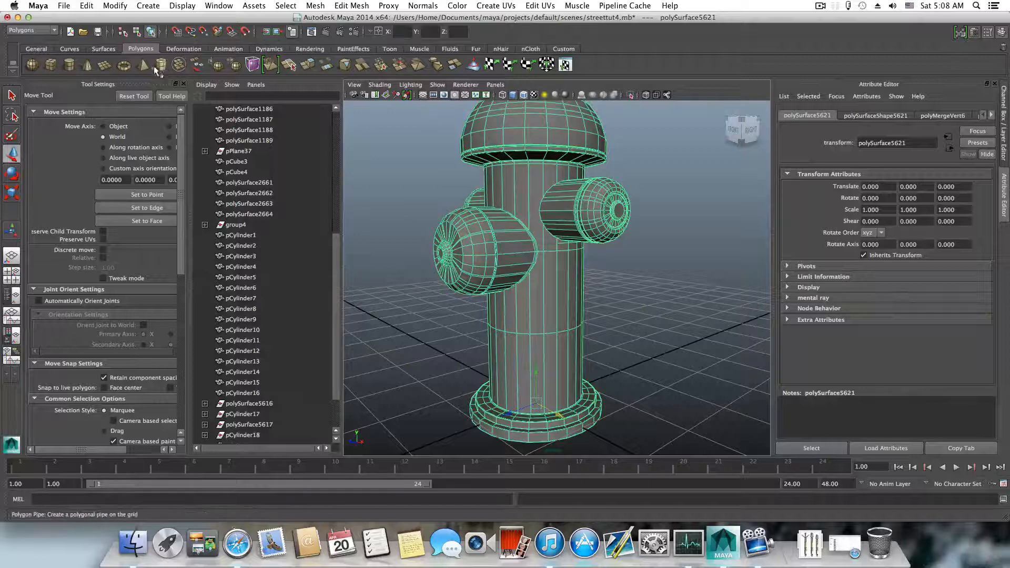
- Create a polygon cylinder and raise it along Y to about 7.1, above the hydrant's dome
{"action": "left_click", "coordinate": [68, 64]}
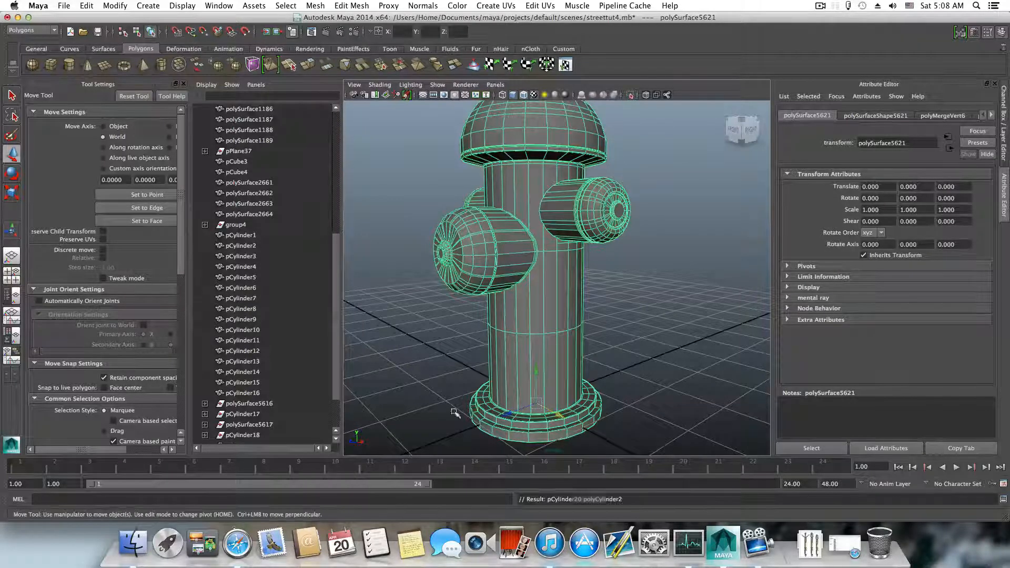
{"action": "left_click_drag", "start_coordinate": [538, 373], "coordinate": [528, 71]}
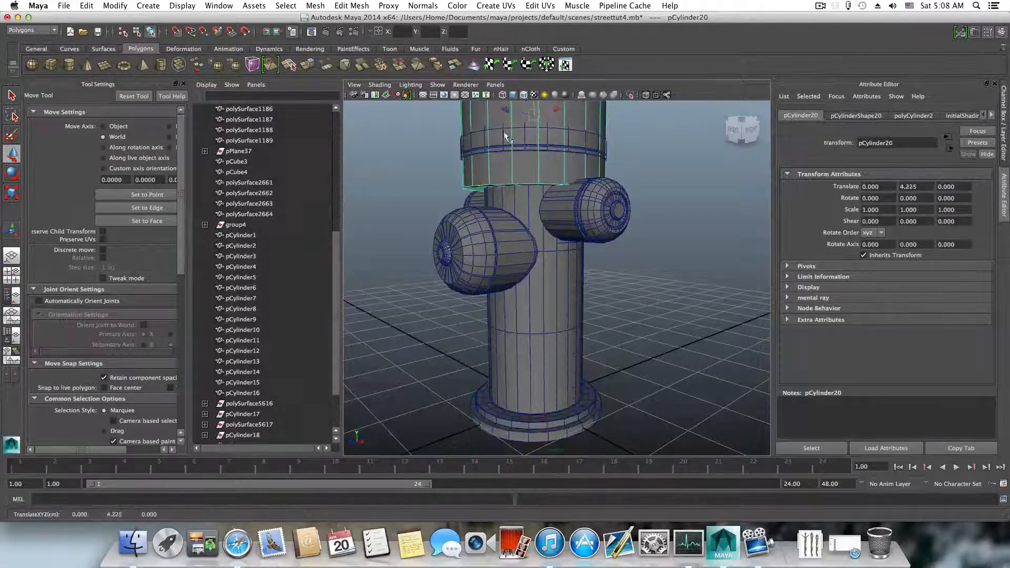
{"action": "middle_click_drag", "start_coordinate": [528, 71], "coordinate": [509, 219], "text": "alt"}
{"action": "left_click_drag", "start_coordinate": [510, 219], "coordinate": [503, 148]}
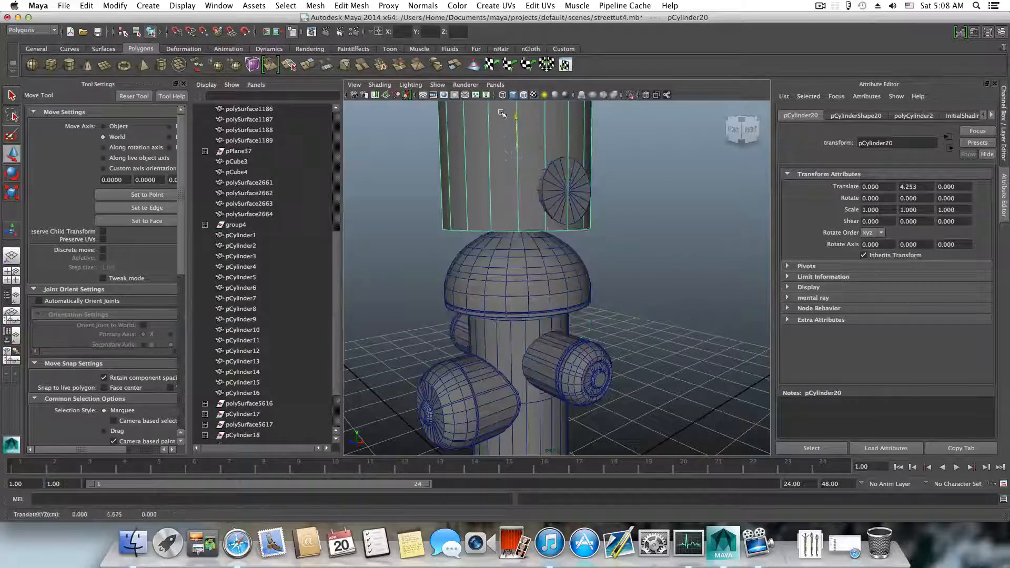
{"action": "middle_click_drag", "start_coordinate": [503, 147], "coordinate": [477, 232], "text": "alt"}
{"action": "left_click_drag", "start_coordinate": [477, 232], "coordinate": [472, 106]}
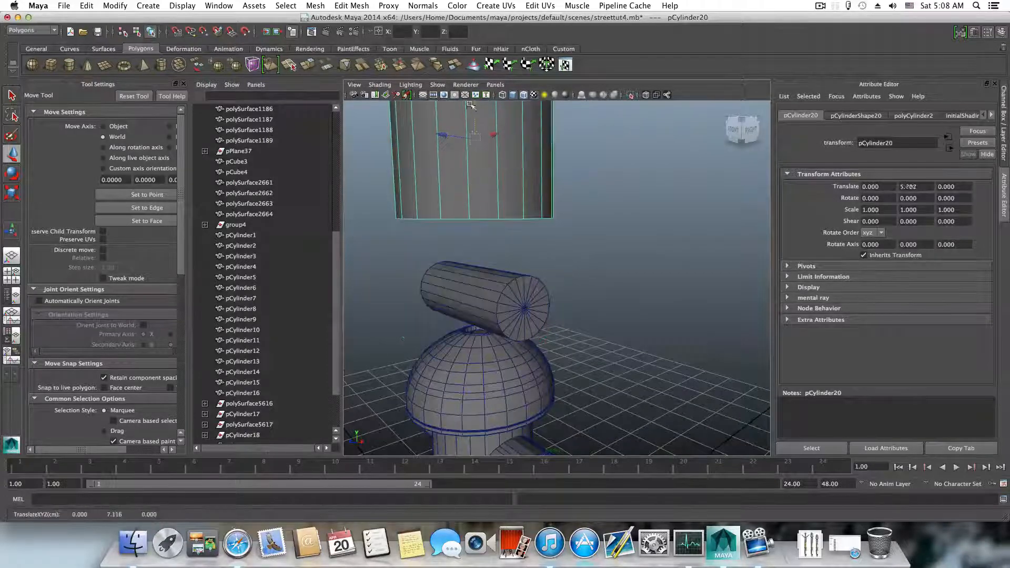
- Delete the stray horizontal cylinder above the dome and set the new cylinder's axis subdivisions to 5
{"action": "left_click", "coordinate": [495, 308]}
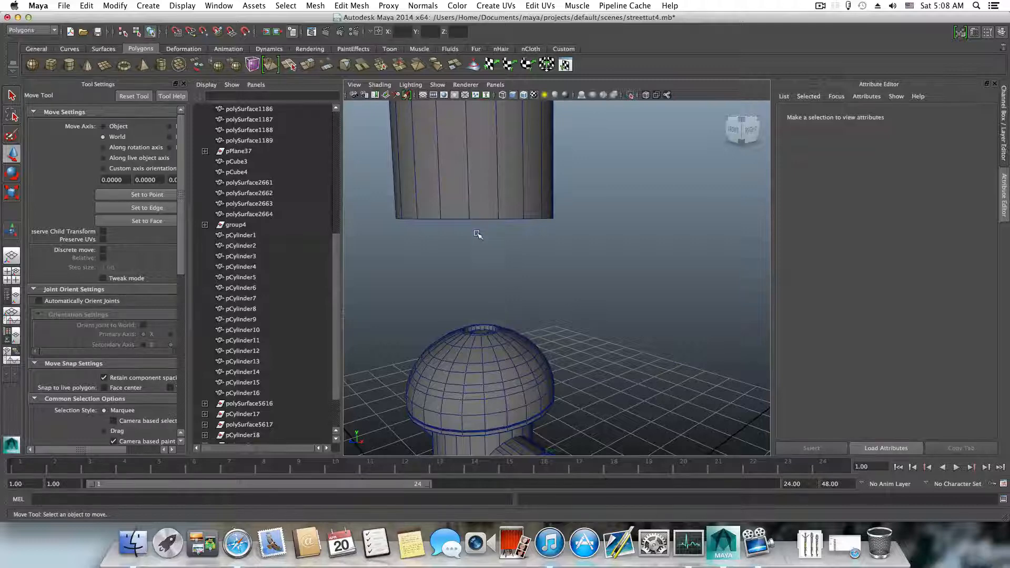
{"action": "middle_click_drag", "start_coordinate": [478, 234], "coordinate": [481, 284], "text": "alt"}
{"action": "left_click", "coordinate": [473, 208]}
{"action": "middle_click_drag", "start_coordinate": [473, 207], "coordinate": [475, 245], "text": "alt"}
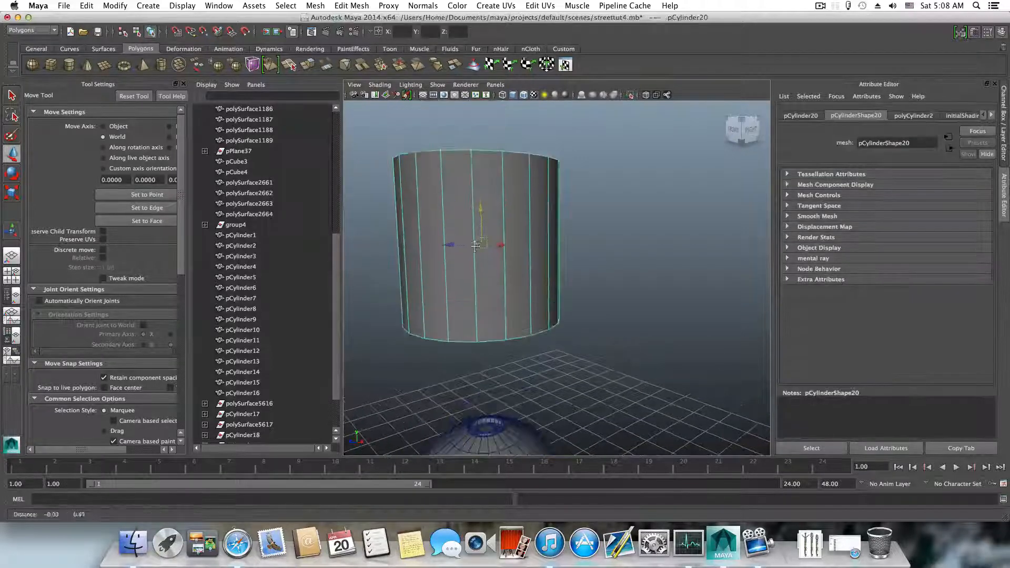
{"action": "left_click", "coordinate": [907, 121]}
{"action": "left_click_drag", "start_coordinate": [932, 214], "coordinate": [909, 215]}
- Scale the five-sided cylinder down to a small nut and lower it along Y onto the top of the dome
{"action": "left_click_drag", "start_coordinate": [495, 196], "coordinate": [488, 250], "text": "alt"}
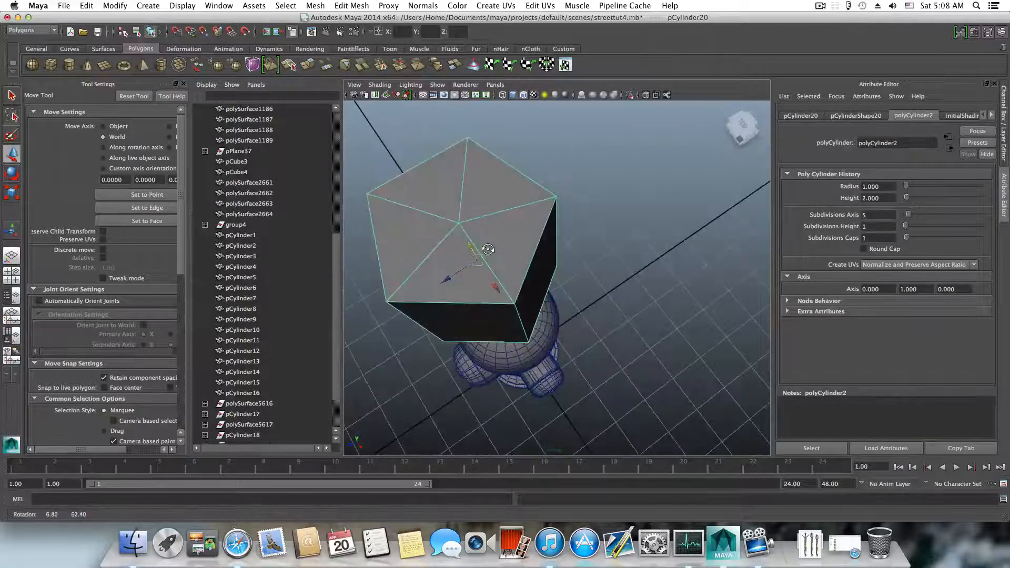
{"action": "scroll", "coordinate": [589, 275], "scroll_direction": "down", "scroll_amount": 5}
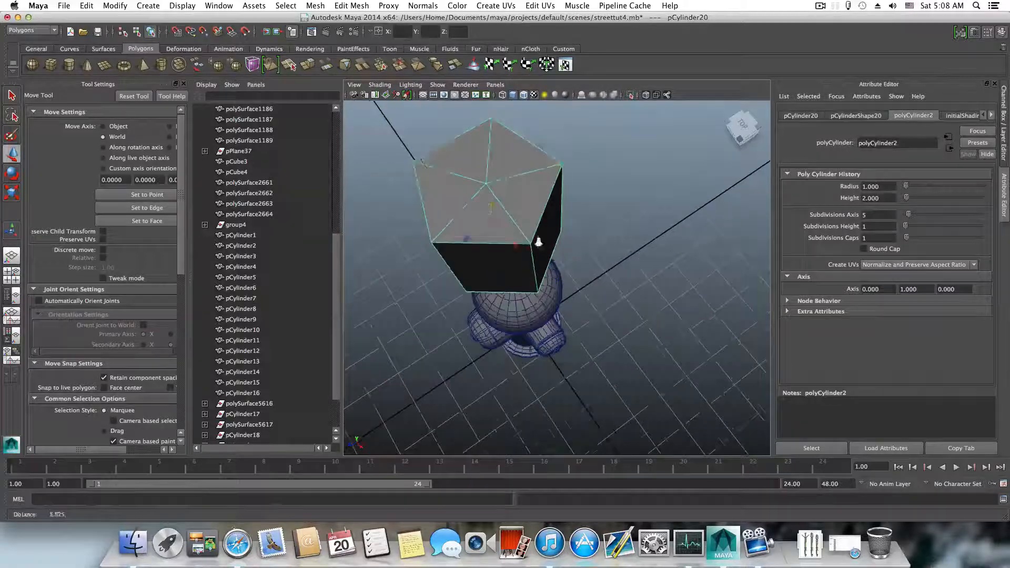
{"action": "left_click", "coordinate": [12, 194]}
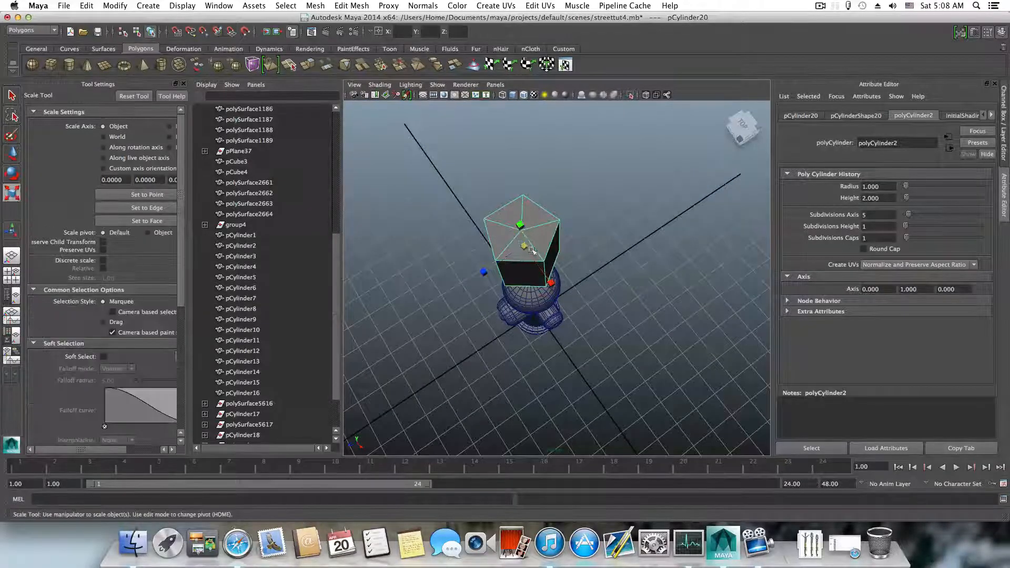
{"action": "left_click_drag", "start_coordinate": [522, 231], "coordinate": [524, 300]}
{"action": "left_click", "coordinate": [11, 153]}
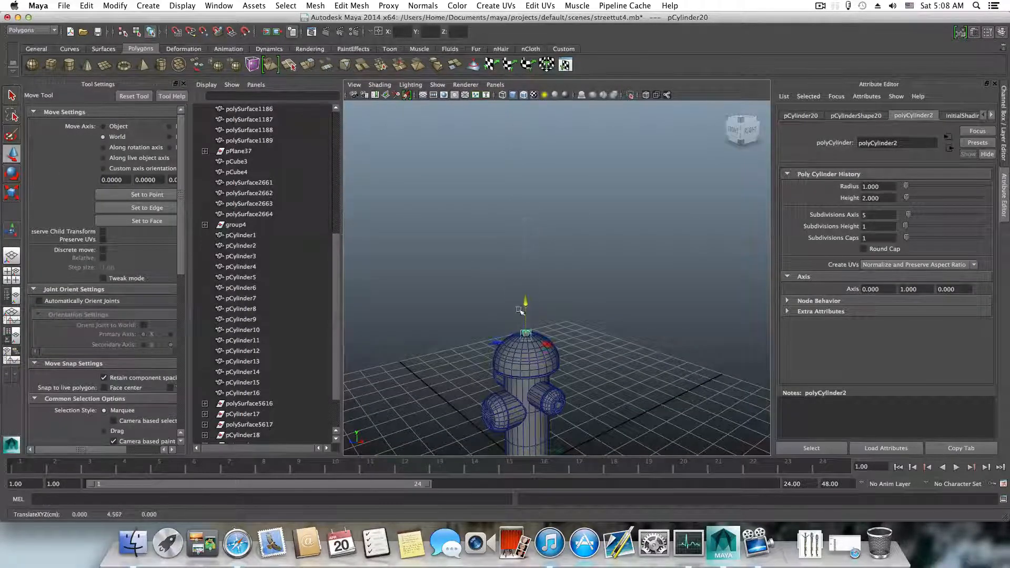
{"action": "scroll", "coordinate": [520, 311], "scroll_direction": "up", "scroll_amount": 15}
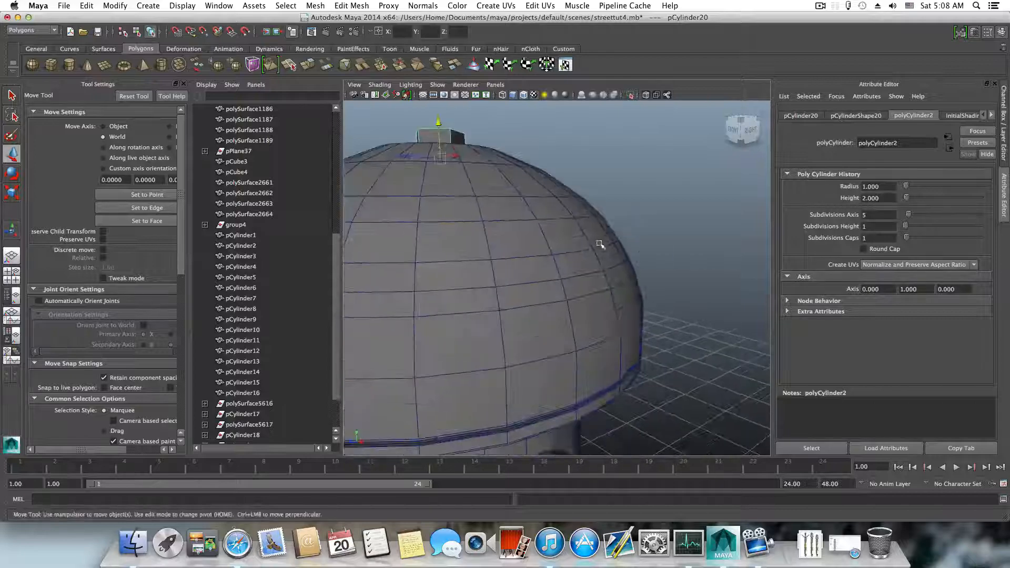
- Scale the five-sided nut down uniformly to about 0.074 so it fits within the small ring on the dome
{"action": "left_click_drag", "start_coordinate": [600, 244], "coordinate": [524, 293], "text": "alt"}
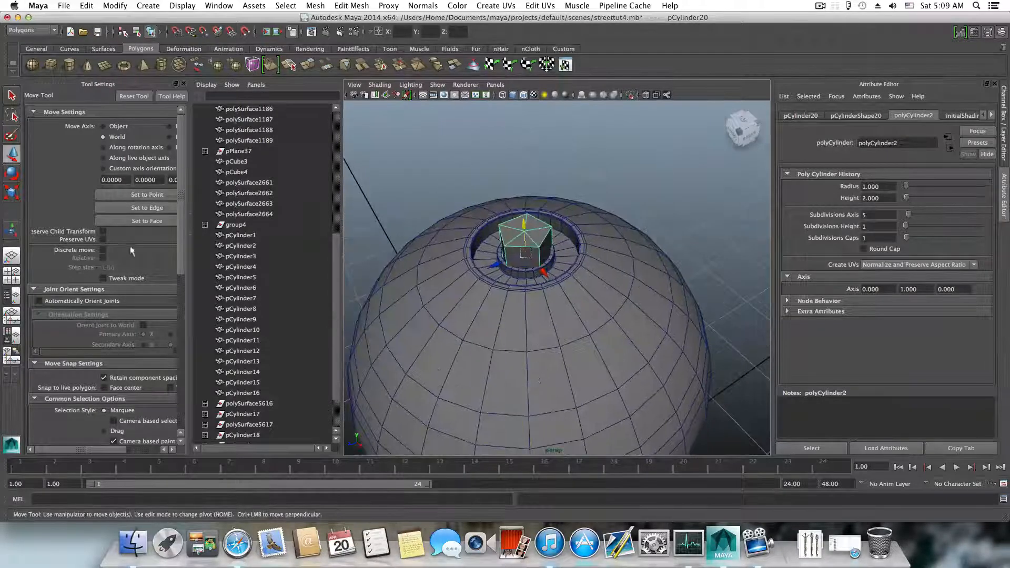
{"action": "left_click", "coordinate": [11, 194]}
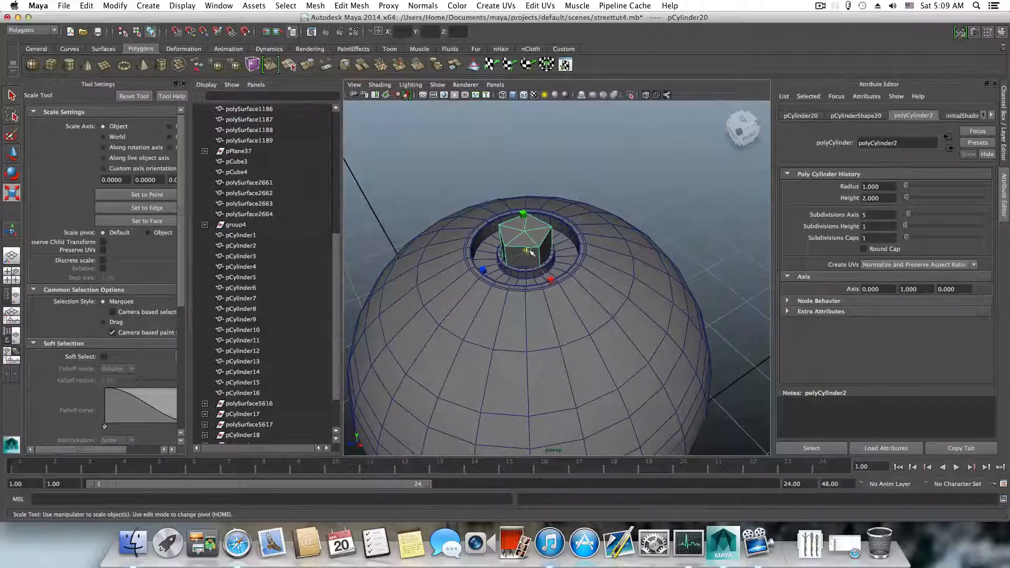
{"action": "left_click_drag", "start_coordinate": [528, 251], "coordinate": [513, 253]}
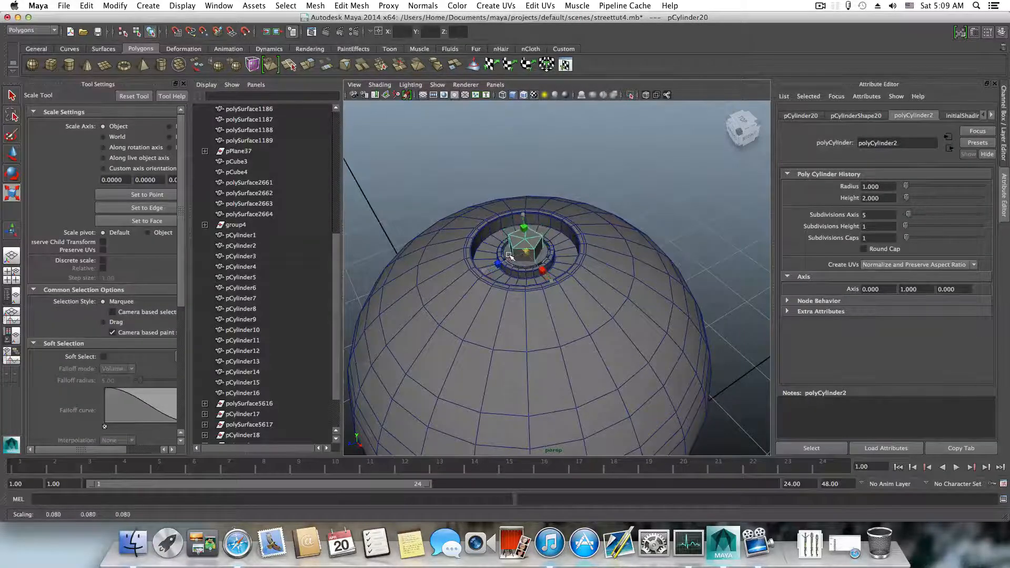
{"action": "scroll", "coordinate": [508, 256], "scroll_direction": "up", "scroll_amount": 5}
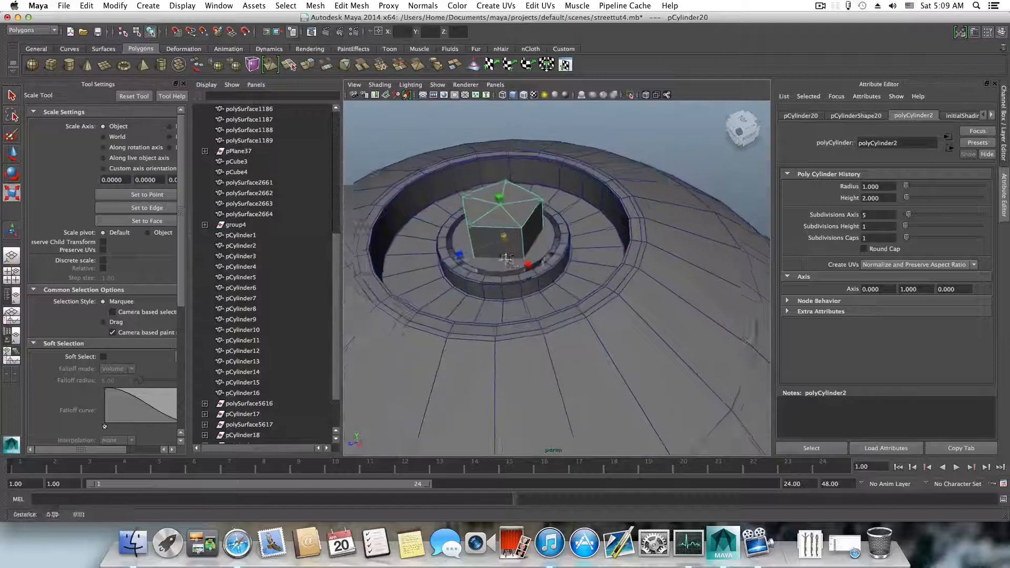
{"action": "right_click_drag", "start_coordinate": [526, 273], "coordinate": [547, 282], "text": "alt"}
{"action": "middle_click_drag", "start_coordinate": [548, 282], "coordinate": [574, 302], "text": "alt"}
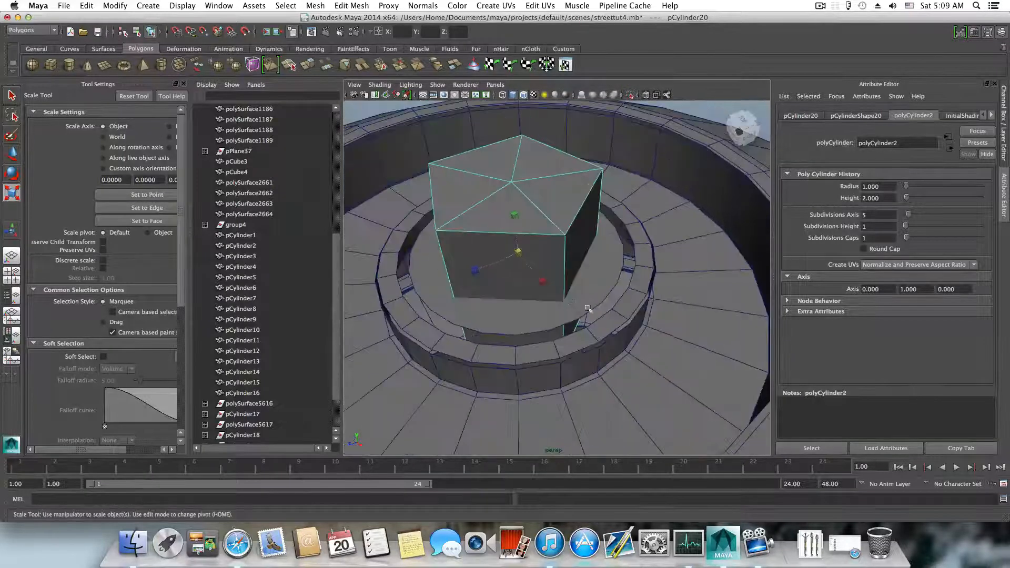
- Preview the hydrant body with smoothing and return it to the unsmoothed display
{"action": "left_click", "coordinate": [623, 298]}
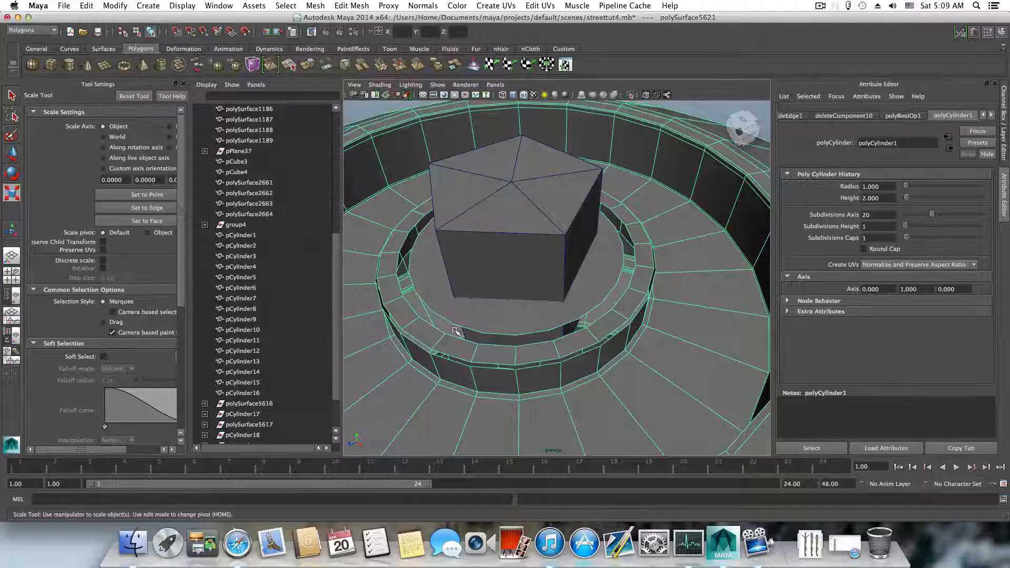
{"action": "key", "text": "3"}
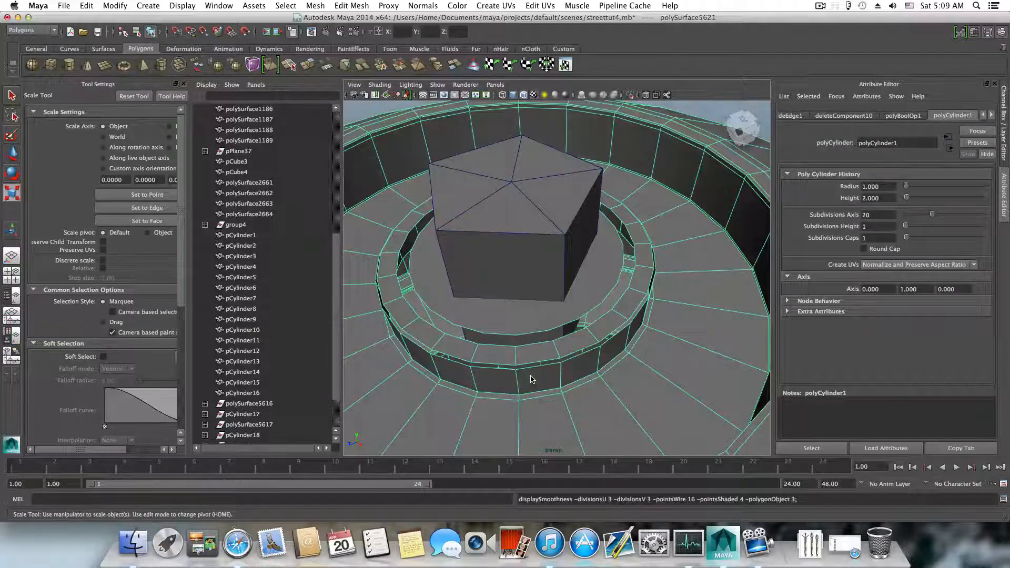
{"action": "key", "text": "1"}
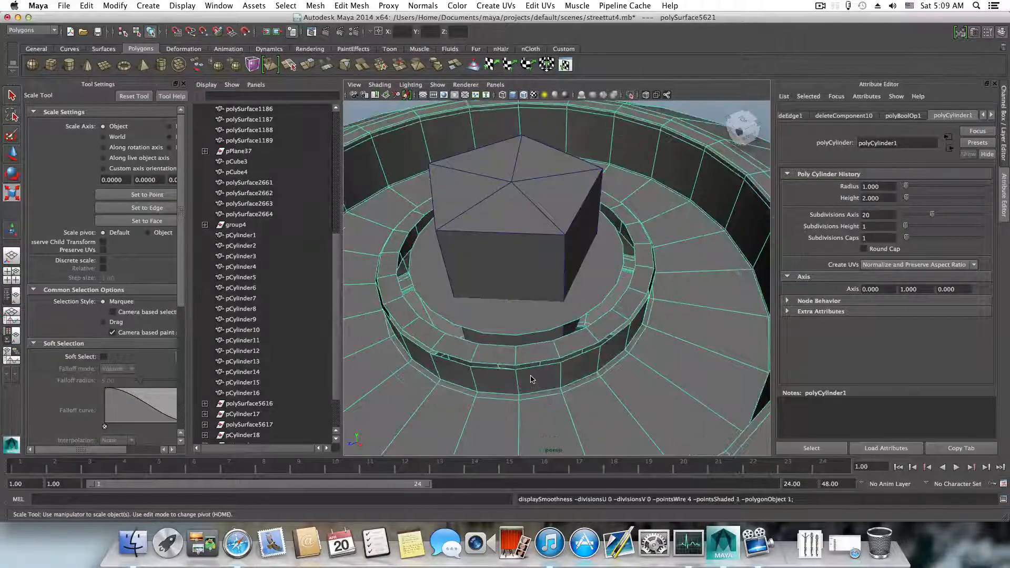
- Shorten the nut by lowering its top vertices along Y to about 4.65, and return to object mode
{"action": "left_click_drag", "start_coordinate": [514, 225], "coordinate": [536, 271], "text": "alt"}
{"action": "left_click", "coordinate": [542, 245]}
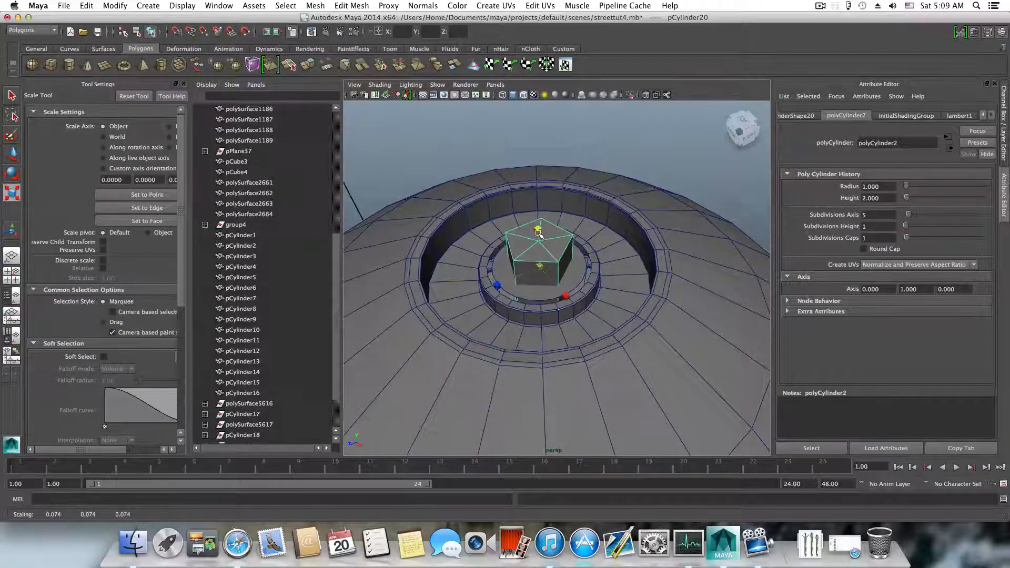
{"action": "left_click", "coordinate": [12, 153]}
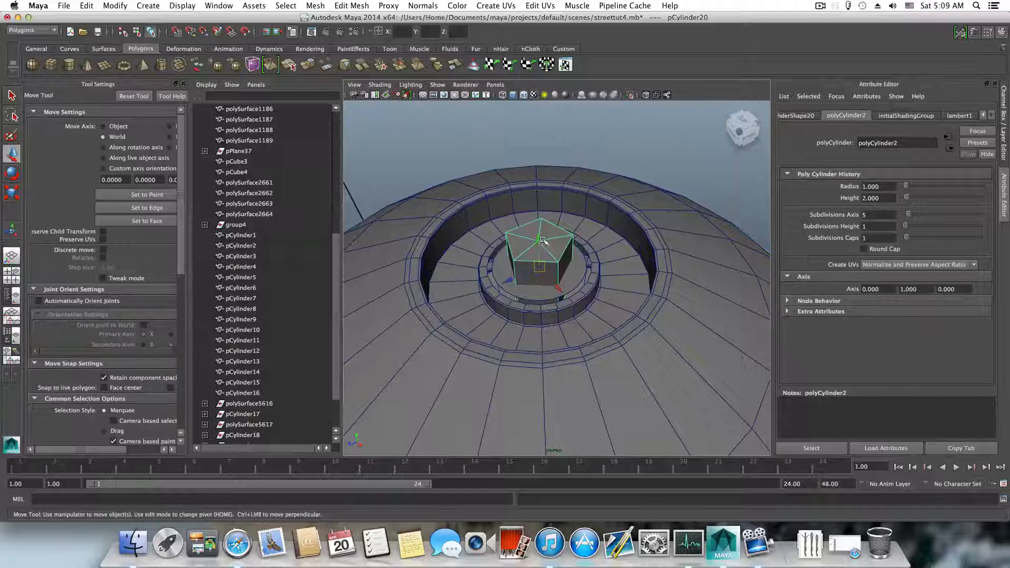
{"action": "left_click_drag", "start_coordinate": [542, 241], "coordinate": [527, 282]}
{"action": "right_click", "coordinate": [558, 279]}
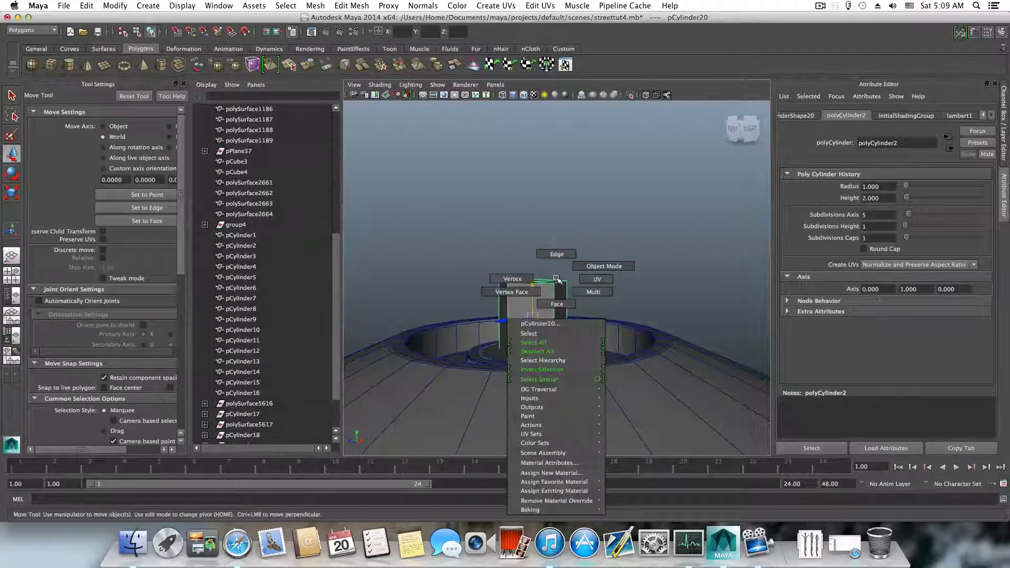
{"action": "right_click_drag", "start_coordinate": [557, 279], "coordinate": [502, 278]}
{"action": "left_click_drag", "start_coordinate": [582, 293], "coordinate": [532, 279]}
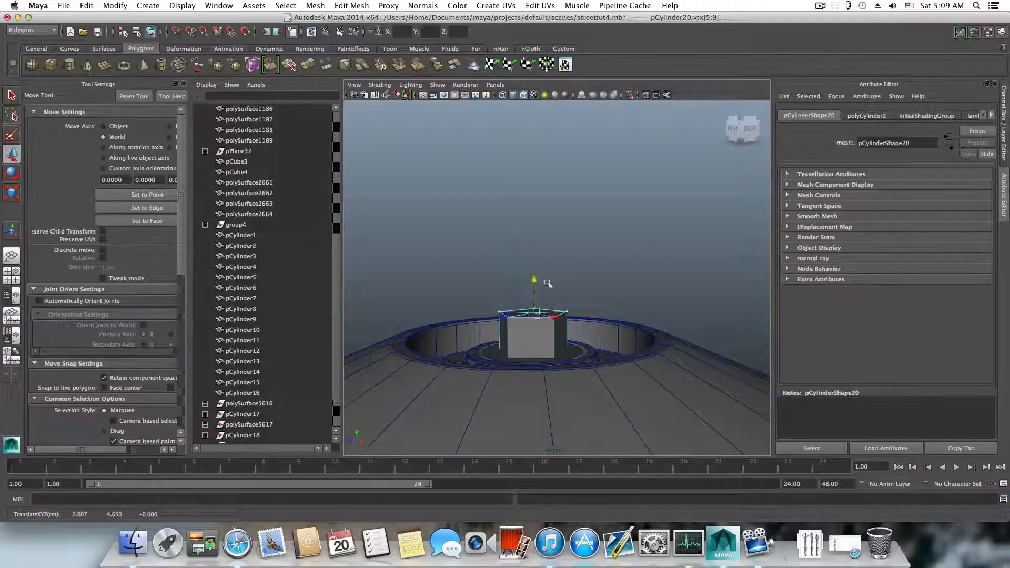
{"action": "scroll", "coordinate": [567, 291], "scroll_direction": "down", "scroll_amount": 5}
{"action": "key", "text": "F8"}
{"action": "key", "text": "F8"}
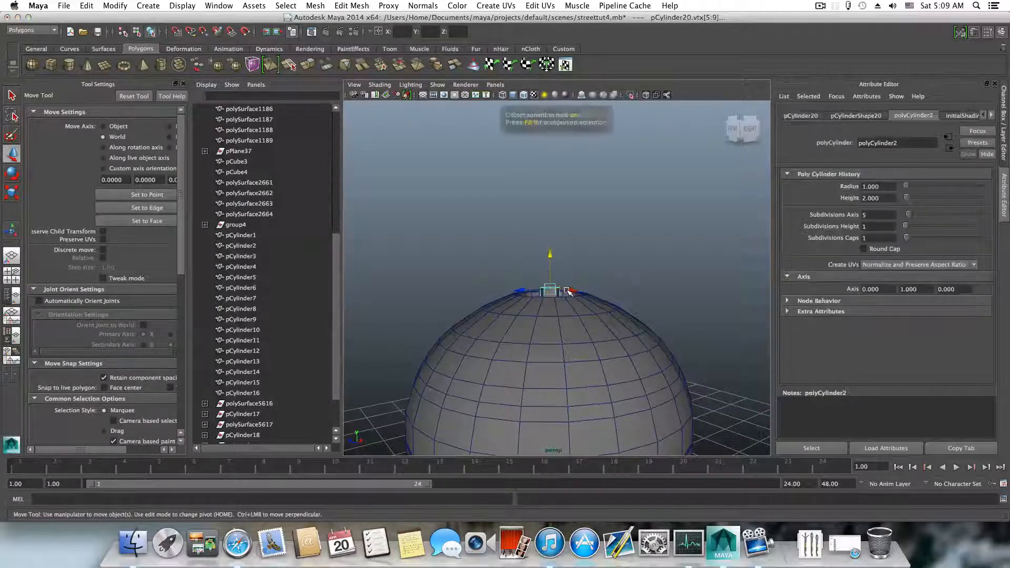
- Duplicate the nut and move the copy along Z to about 1.85, out in front of the dome
{"action": "scroll", "coordinate": [567, 291], "scroll_direction": "down", "scroll_amount": 5}
{"action": "left_click_drag", "start_coordinate": [567, 291], "coordinate": [567, 303], "text": "alt"}
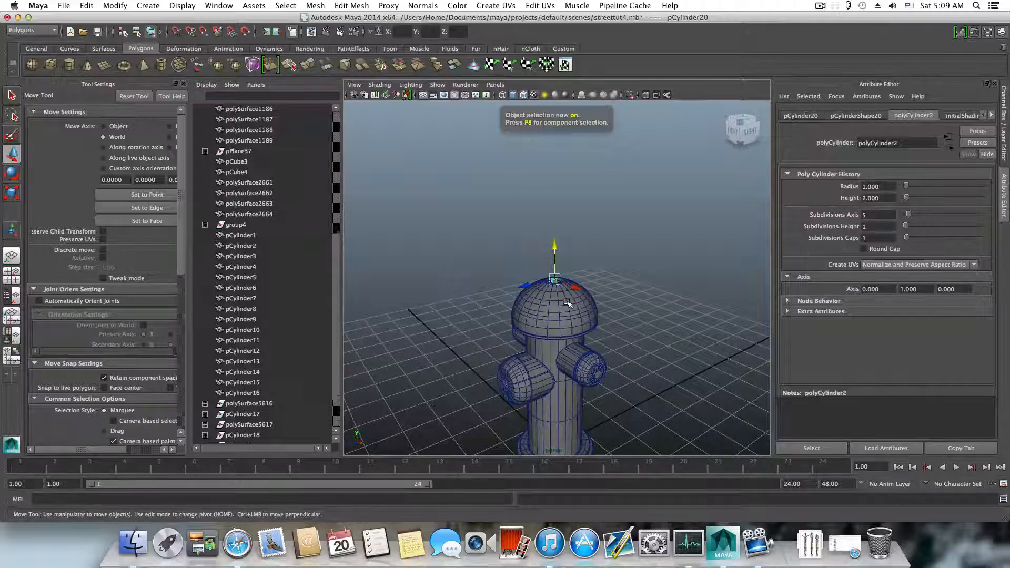
{"action": "key", "text": "ctrl+d"}
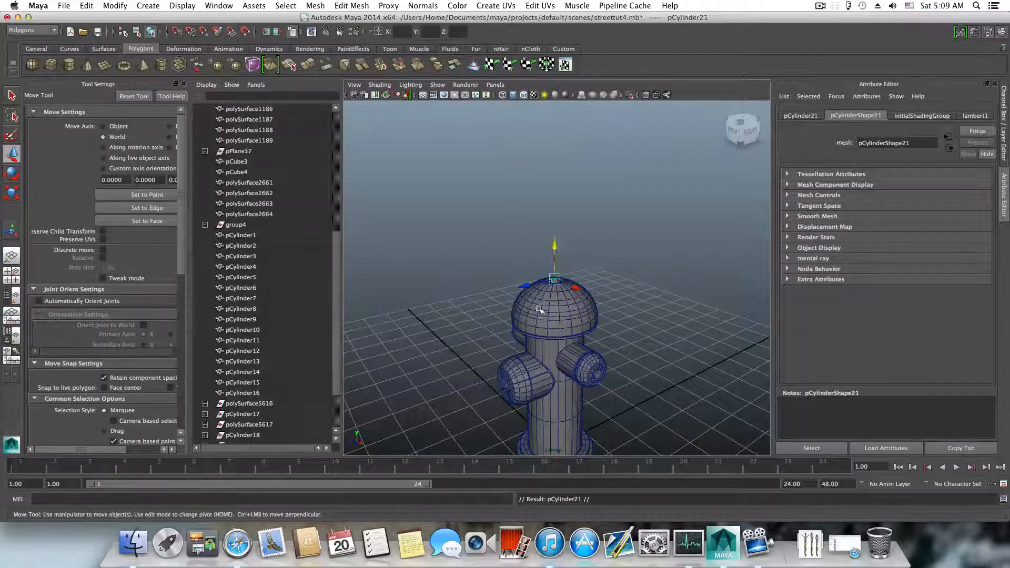
{"action": "left_click_drag", "start_coordinate": [527, 287], "coordinate": [528, 356]}
{"action": "left_click_drag", "start_coordinate": [579, 328], "coordinate": [518, 380], "text": "alt"}
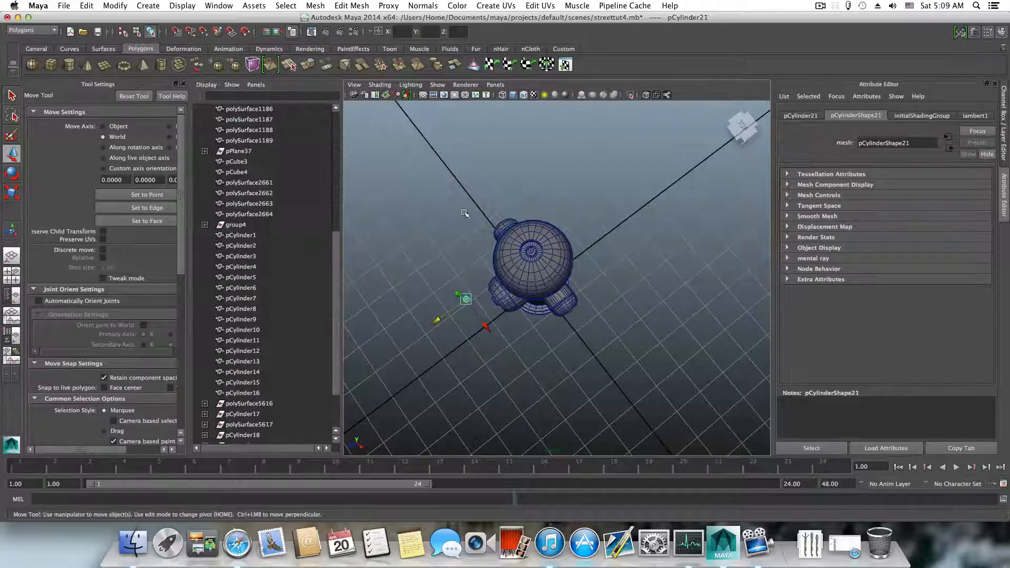
{"action": "left_click_drag", "start_coordinate": [564, 303], "coordinate": [442, 392], "text": "alt"}
{"action": "middle_click_drag", "start_coordinate": [441, 392], "coordinate": [556, 327], "text": "alt"}
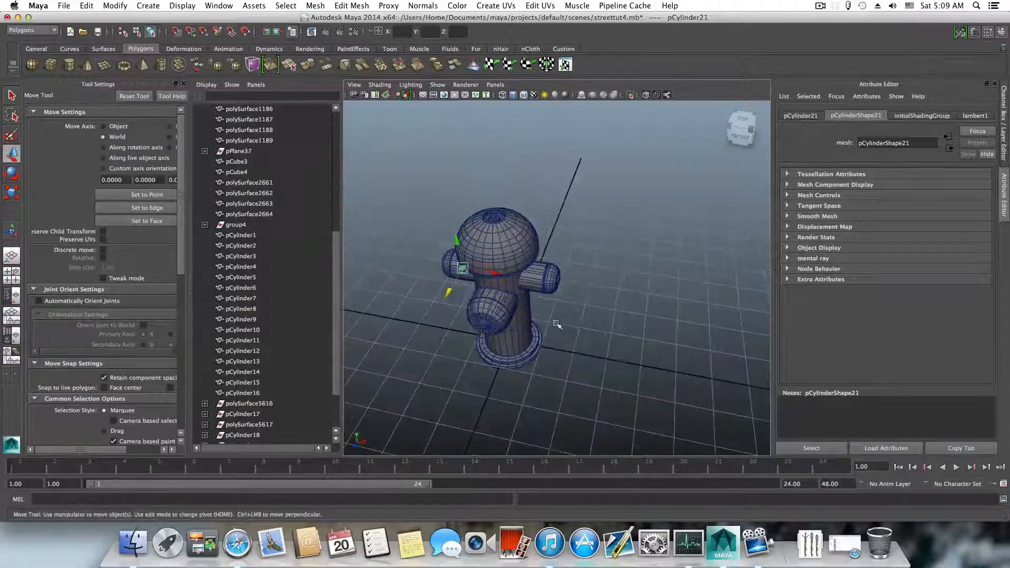
{"action": "left_click_drag", "start_coordinate": [495, 277], "coordinate": [527, 282]}
{"action": "key", "text": "z"}
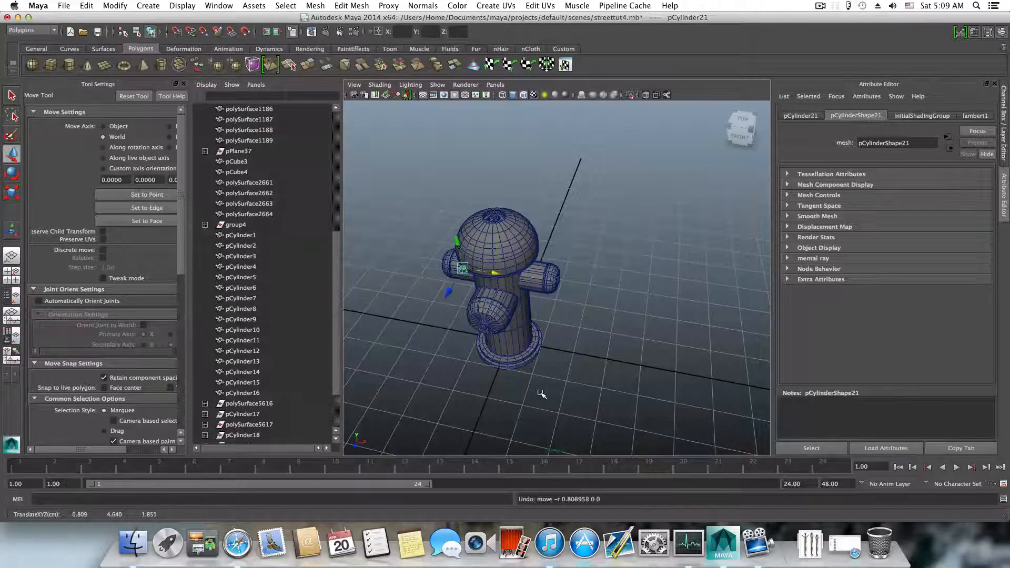
- Rotate the duplicated nut 90 degrees about X so it faces outward like the front outlet cap
{"action": "left_click_drag", "start_coordinate": [499, 354], "coordinate": [528, 157], "text": "alt"}
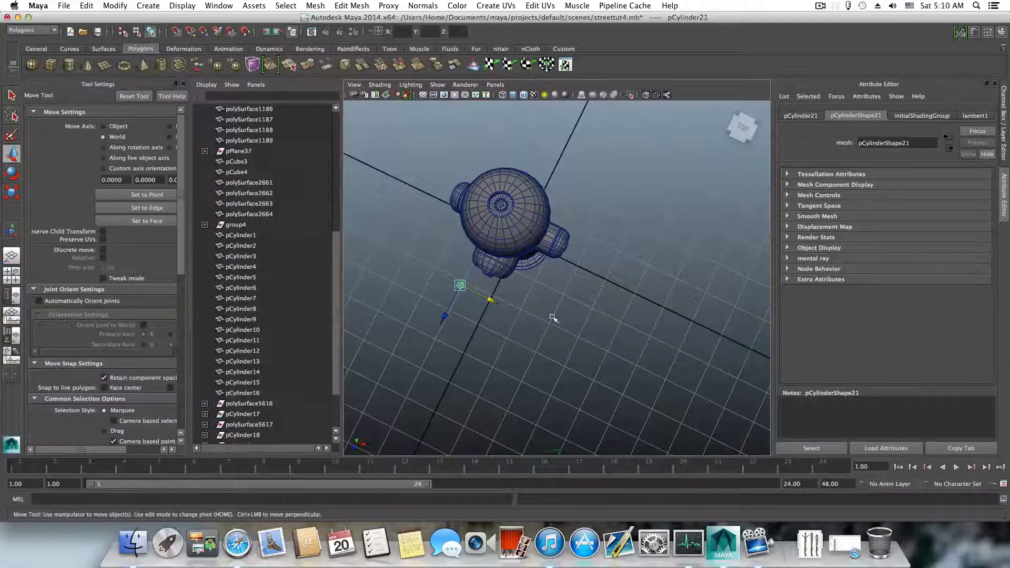
{"action": "left_click_drag", "start_coordinate": [552, 318], "coordinate": [548, 354], "text": "alt"}
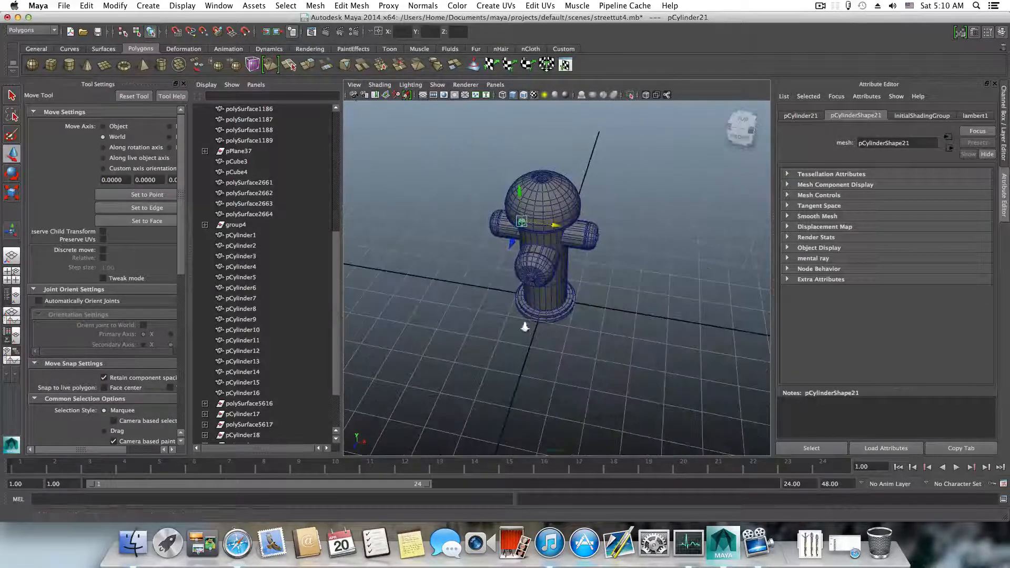
{"action": "right_click_drag", "start_coordinate": [524, 326], "coordinate": [582, 354], "text": "alt"}
{"action": "left_click_drag", "start_coordinate": [582, 354], "coordinate": [419, 341], "text": "alt"}
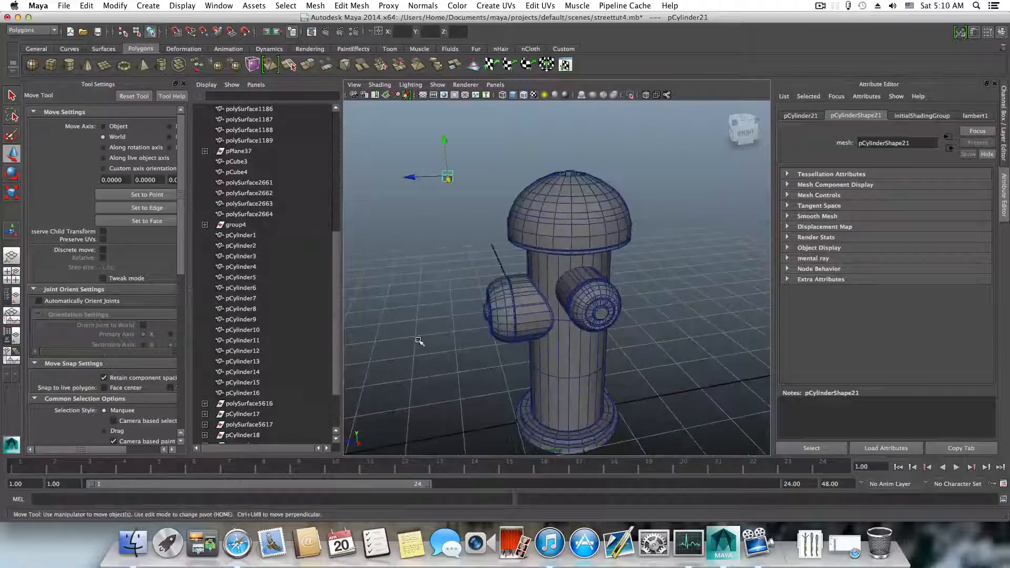
{"action": "key", "text": "e"}
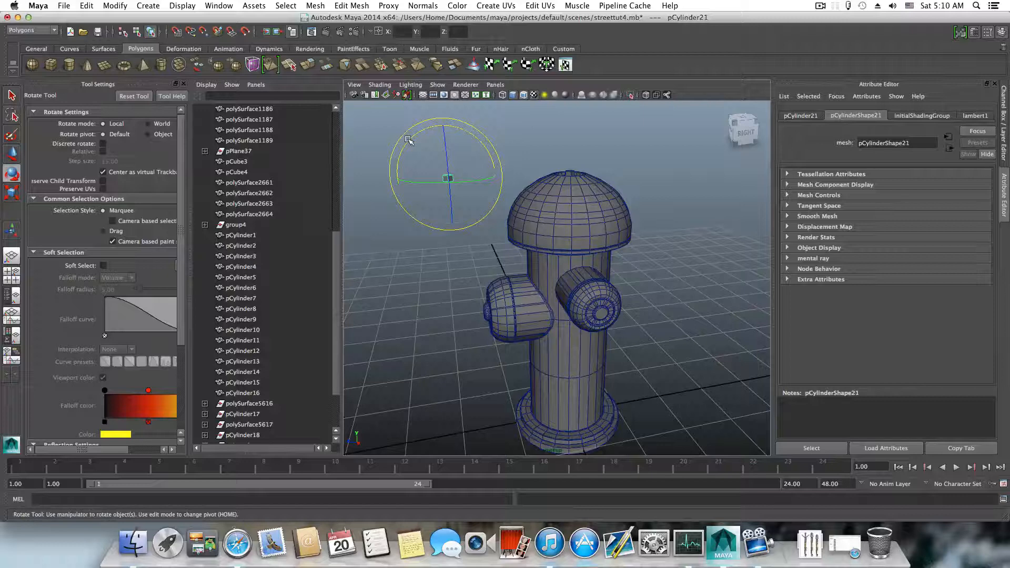
{"action": "key", "text": "j"}
{"action": "left_click_drag", "start_coordinate": [408, 139], "coordinate": [407, 203]}
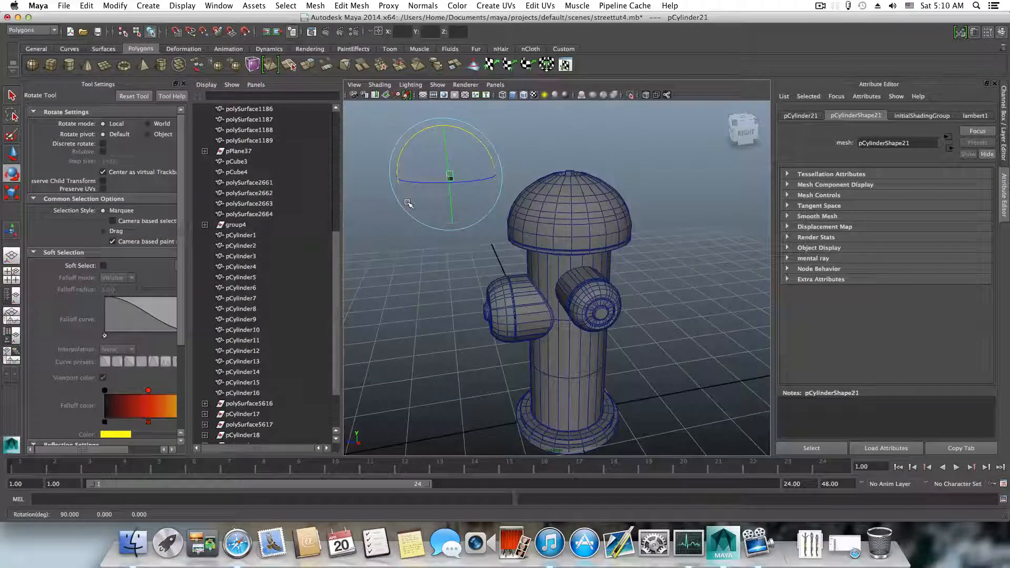
- Lower the rotated nut along Y to about 2.43, level with the center of the front outlet cap
{"action": "left_click", "coordinate": [16, 153]}
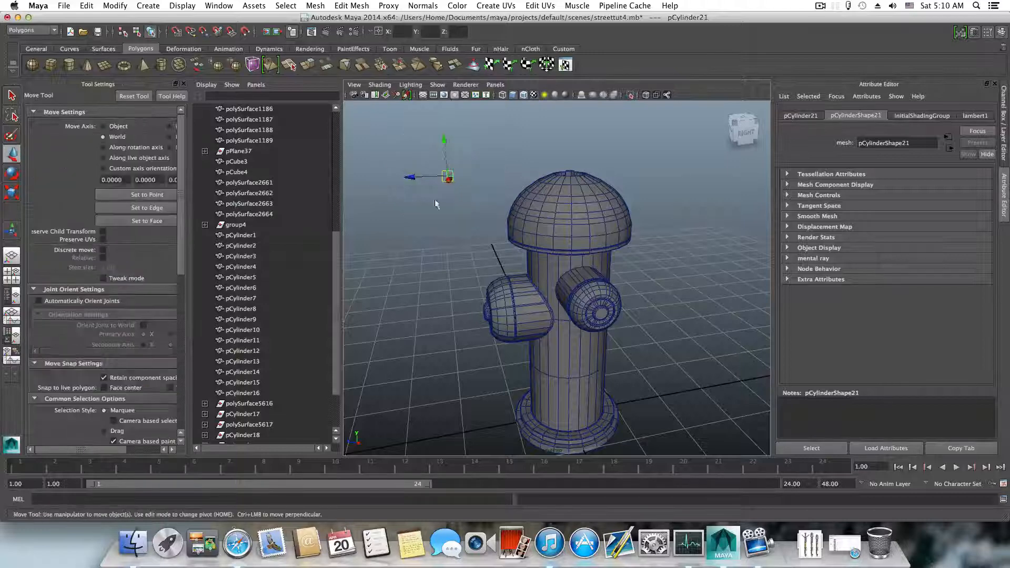
{"action": "left_click_drag", "start_coordinate": [444, 155], "coordinate": [441, 281]}
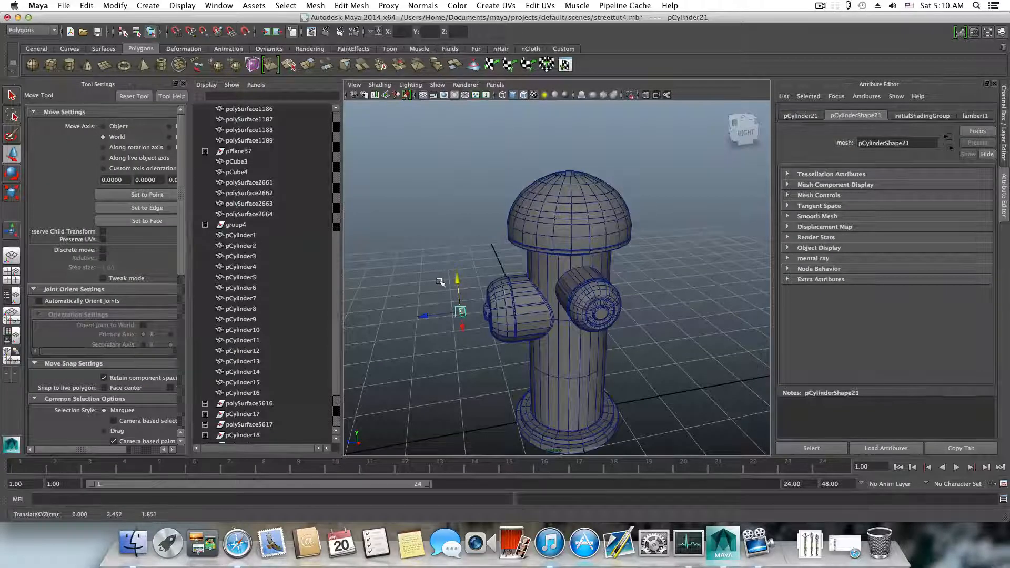
{"action": "left_click_drag", "start_coordinate": [509, 294], "coordinate": [583, 284], "text": "alt"}
{"action": "middle_click_drag", "start_coordinate": [584, 284], "coordinate": [601, 169], "text": "alt"}
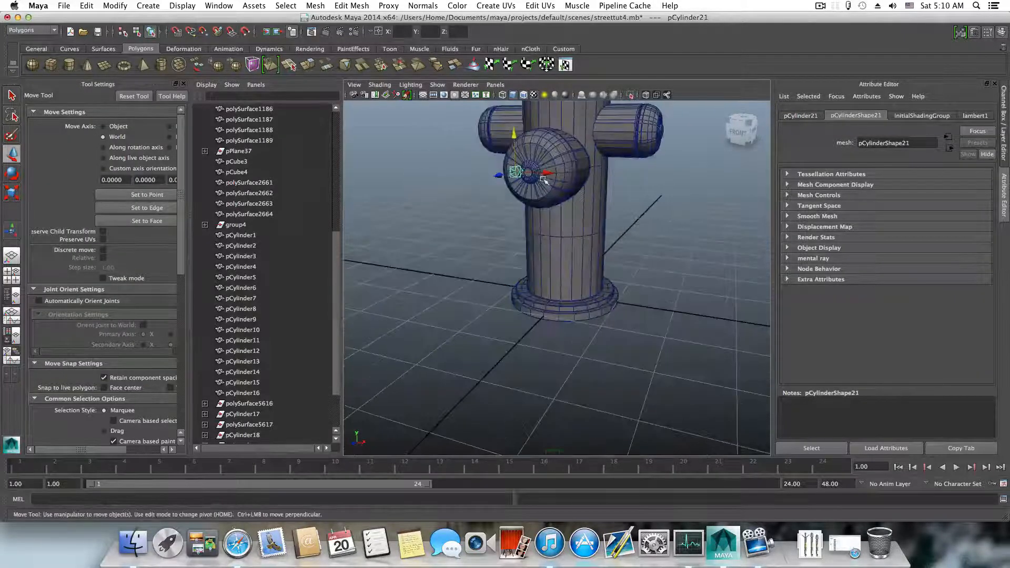
{"action": "left_click", "coordinate": [515, 138]}
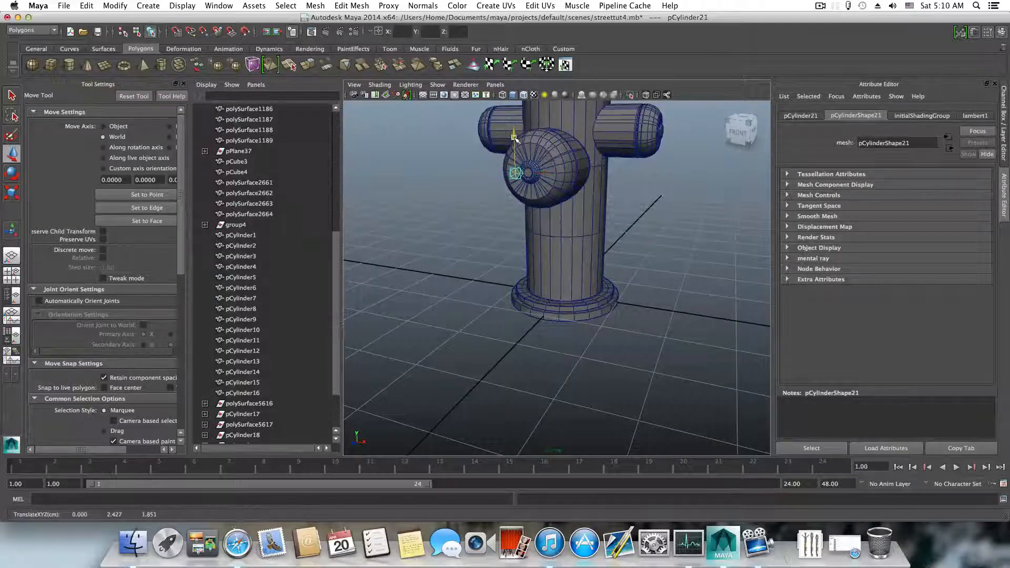
- Fine-tune the nut's height along Y in the front view to center it within the front outlet cap's rings
{"action": "left_click", "coordinate": [12, 274]}
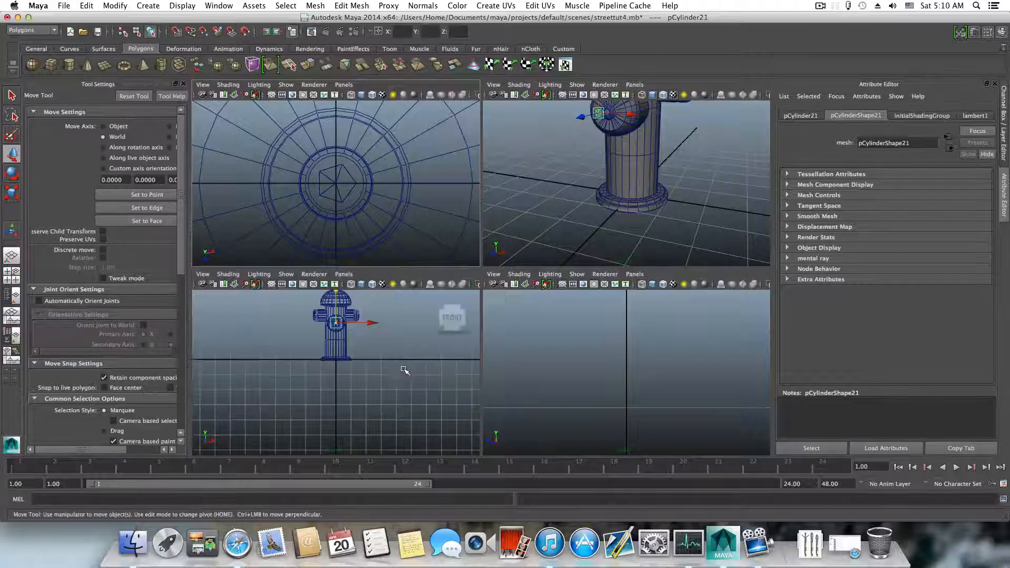
{"action": "key", "text": "space"}
{"action": "scroll", "coordinate": [464, 358], "scroll_direction": "up", "scroll_amount": 10}
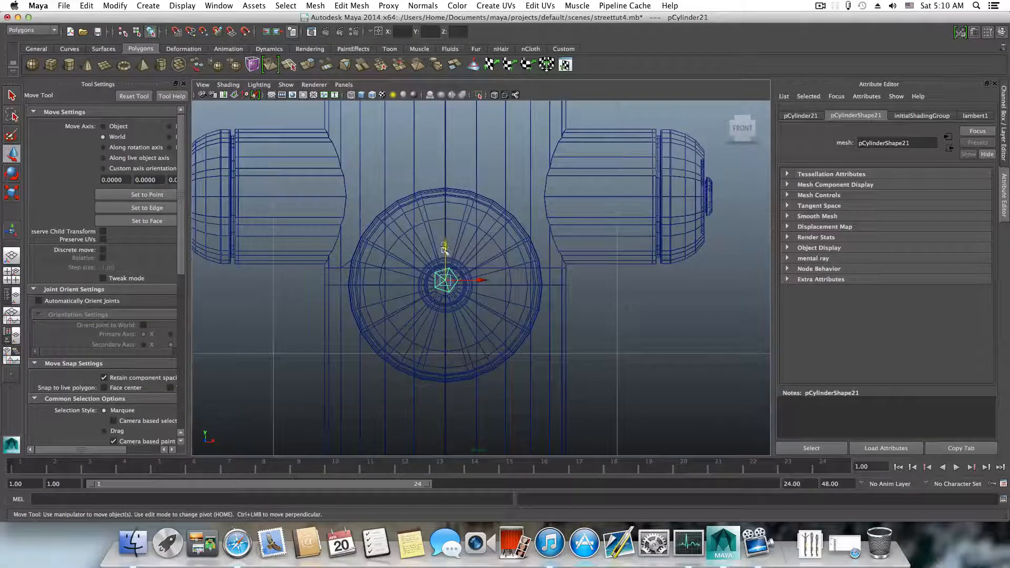
{"action": "left_click_drag", "start_coordinate": [444, 245], "coordinate": [444, 249]}
{"action": "scroll", "coordinate": [463, 295], "scroll_direction": "up", "scroll_amount": 8}
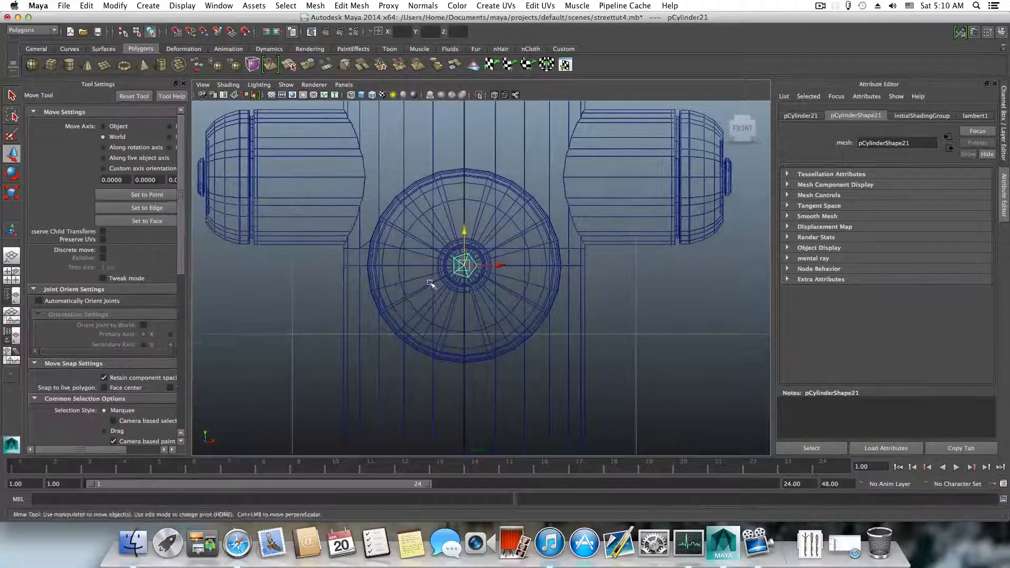
{"action": "middle_click_drag", "start_coordinate": [476, 273], "coordinate": [470, 212], "text": "alt"}
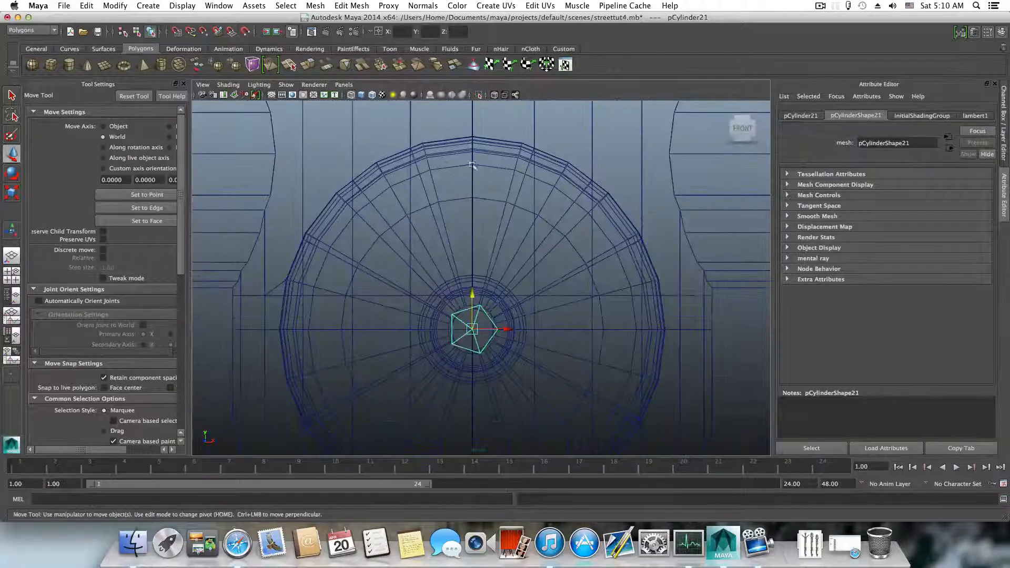
{"action": "scroll", "coordinate": [477, 125], "scroll_direction": "down", "scroll_amount": 10}
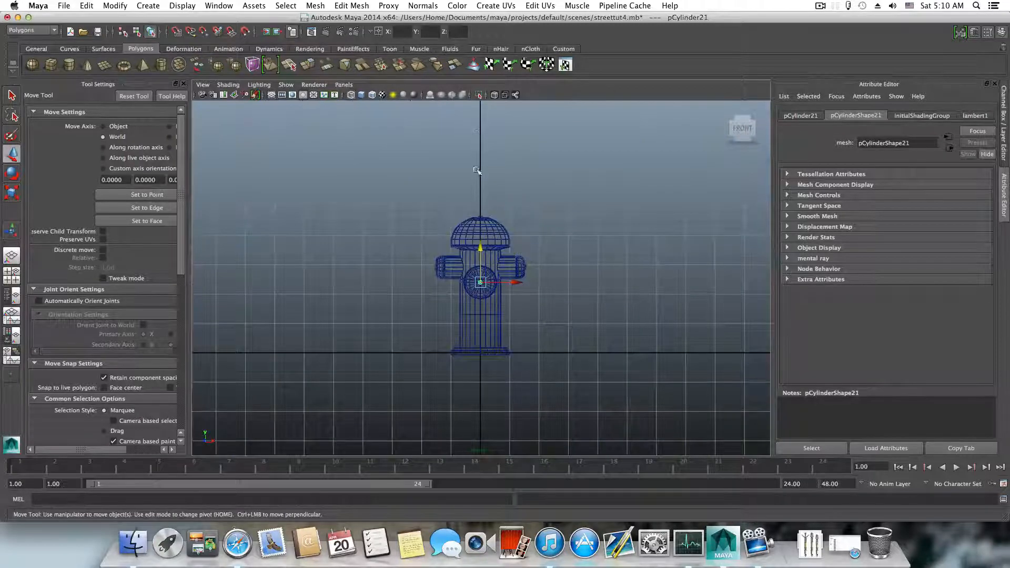
{"action": "scroll", "coordinate": [478, 284], "scroll_direction": "up", "scroll_amount": 12}
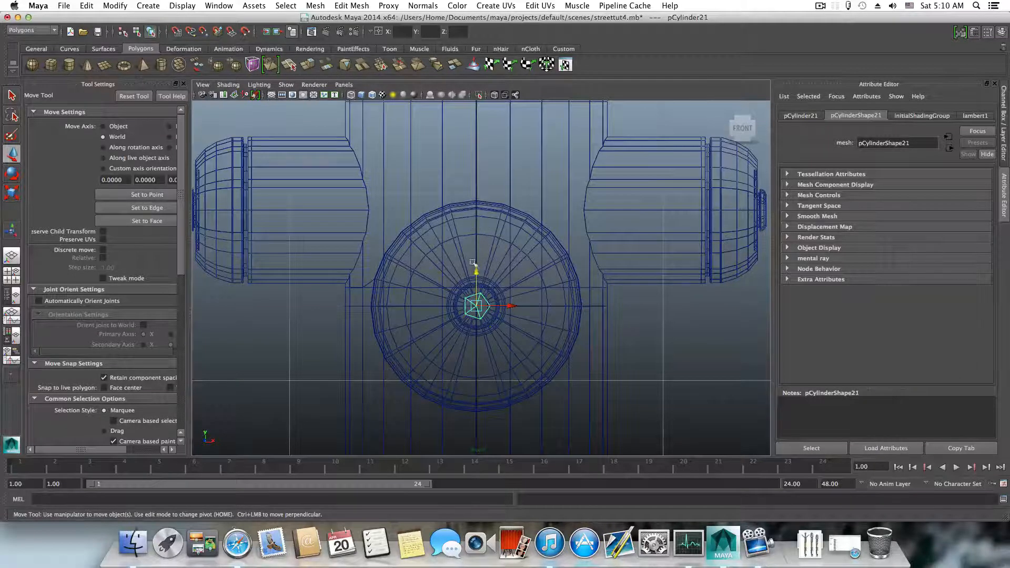
{"action": "scroll", "coordinate": [473, 263], "scroll_direction": "up", "scroll_amount": 4}
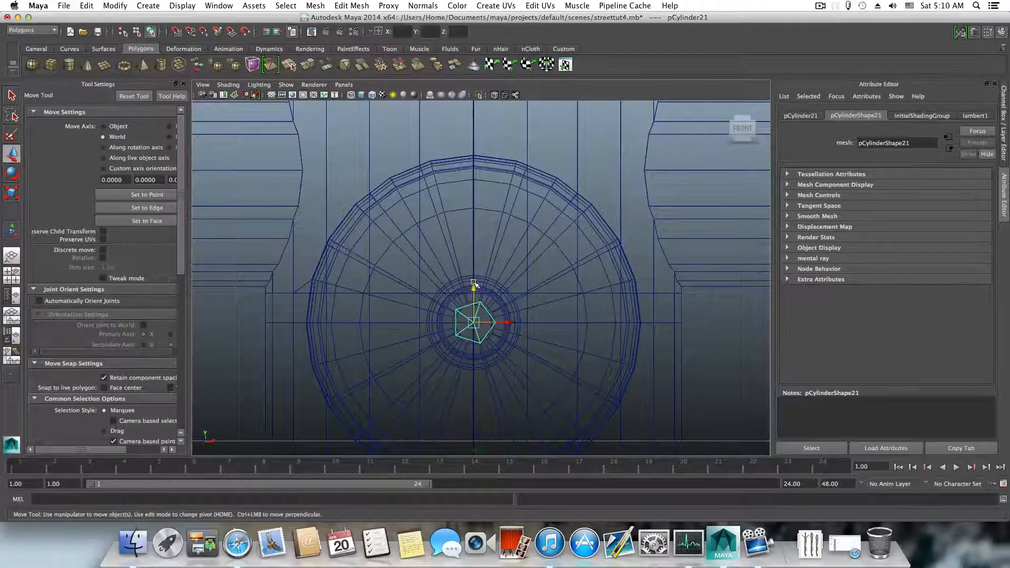
{"action": "middle_click_drag", "start_coordinate": [474, 284], "coordinate": [471, 232], "text": "alt"}
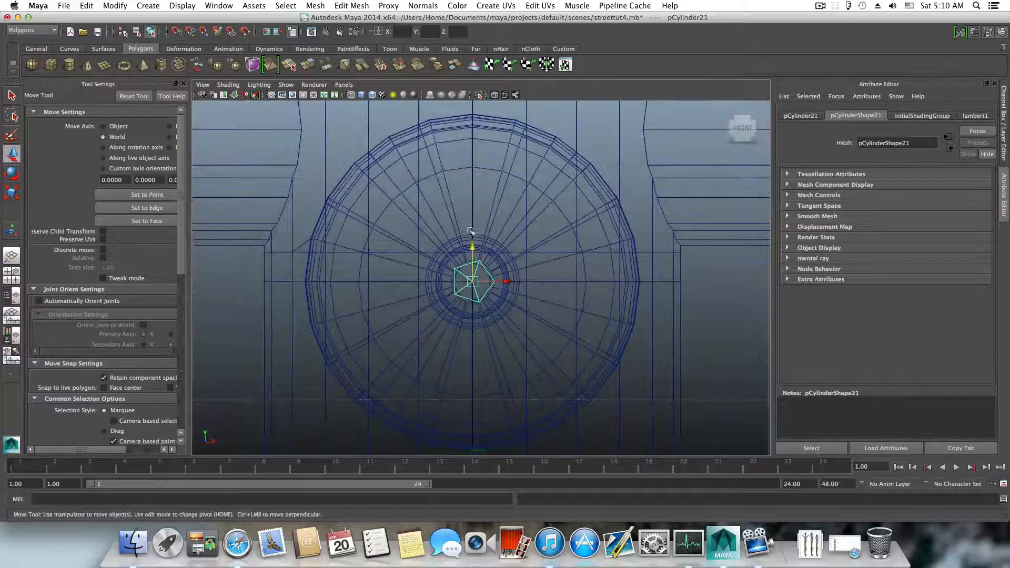
- Scale the front nut down uniformly in the front view so it fits inside the front outlet cap's innermost ring
{"action": "scroll", "coordinate": [471, 266], "scroll_direction": "up", "scroll_amount": 3}
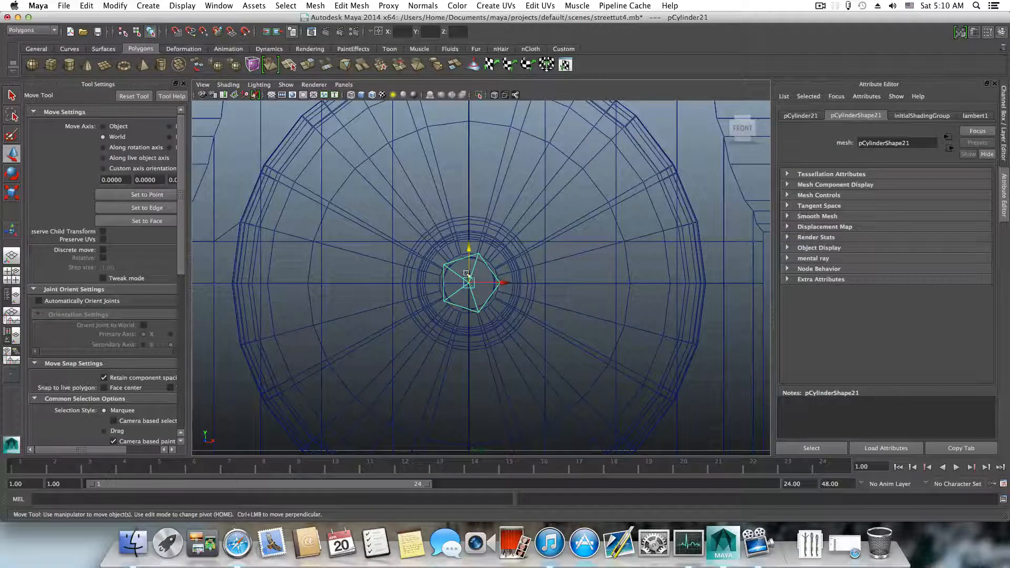
{"action": "middle_click_drag", "start_coordinate": [466, 273], "coordinate": [471, 225], "text": "alt"}
{"action": "right_click_drag", "start_coordinate": [474, 231], "coordinate": [696, 278], "text": "alt"}
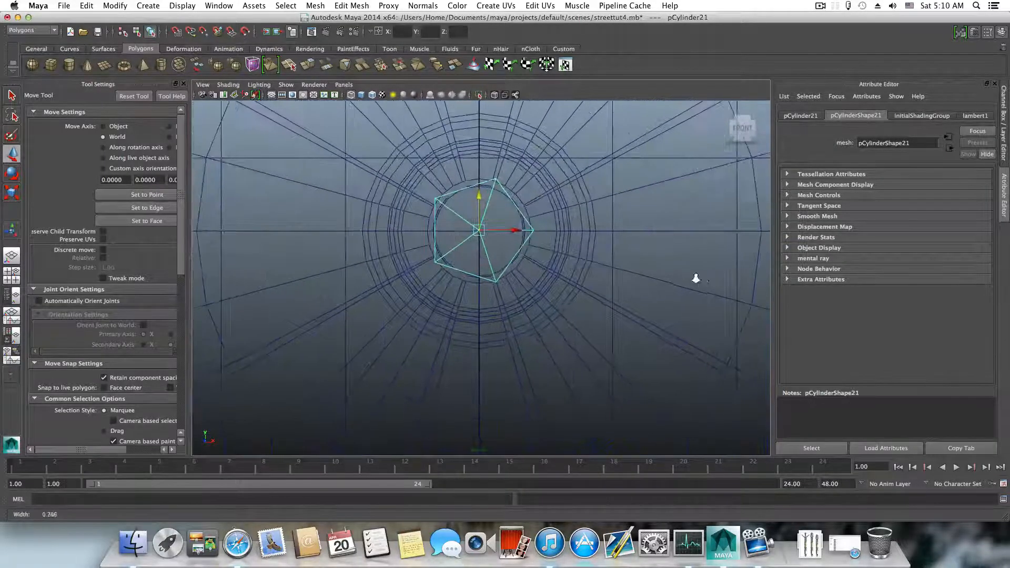
{"action": "left_click", "coordinate": [12, 189]}
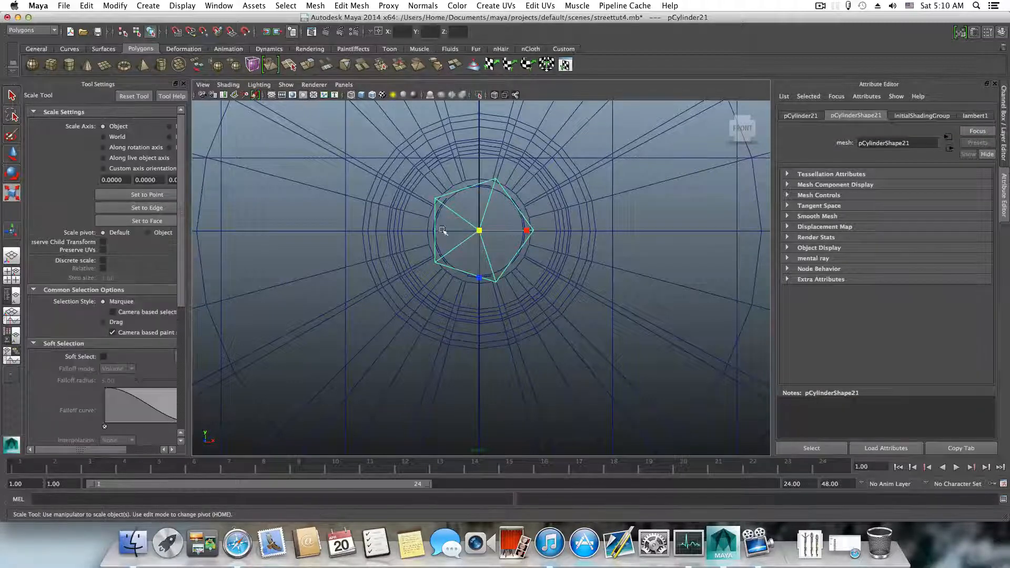
{"action": "left_click_drag", "start_coordinate": [481, 231], "coordinate": [458, 238]}
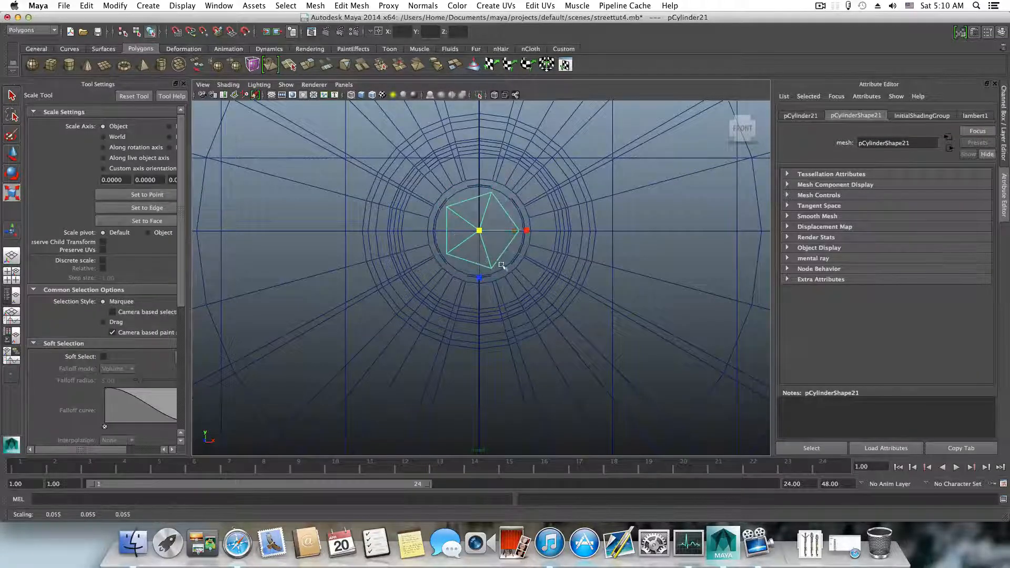
{"action": "left_click_drag", "start_coordinate": [502, 265], "coordinate": [453, 279], "text": "alt"}
{"action": "scroll", "coordinate": [542, 209], "scroll_direction": "down", "scroll_amount": 10}
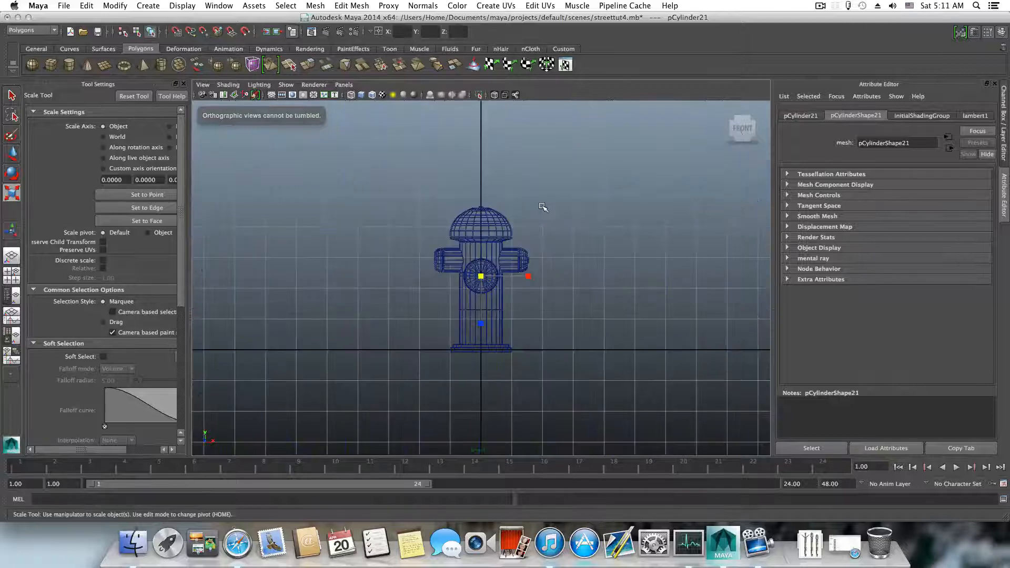
- Slide the front nut back along Z against the center of the front outlet cap and adjust its uniform scale
{"action": "key", "text": "space"}
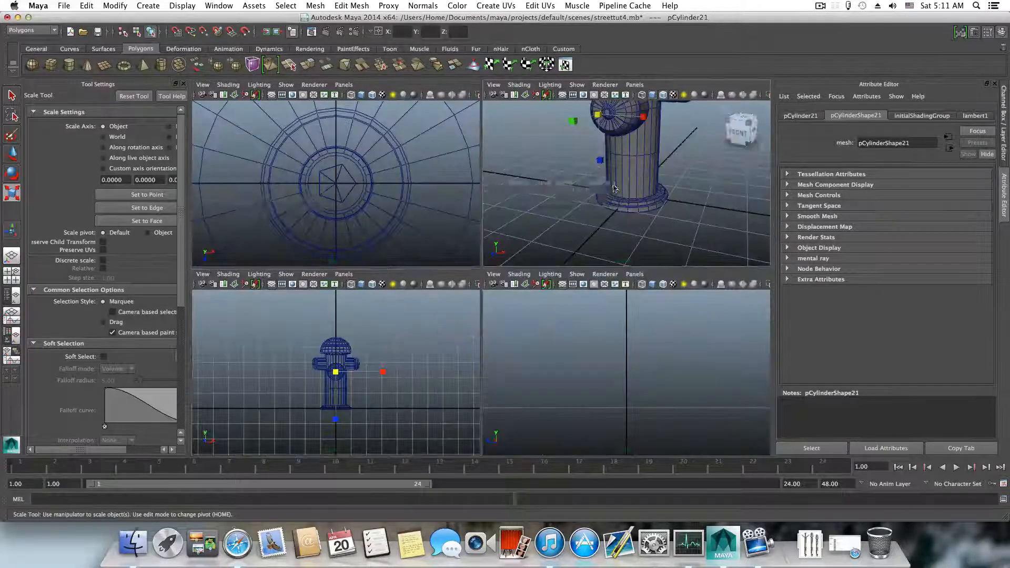
{"action": "key", "text": "space"}
{"action": "left_click_drag", "start_coordinate": [592, 197], "coordinate": [455, 224], "text": "alt"}
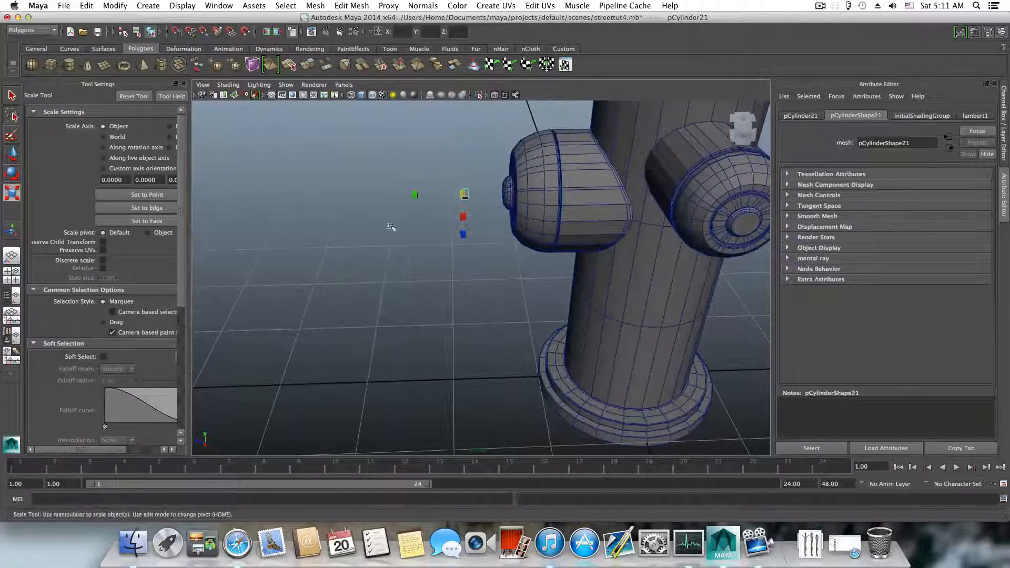
{"action": "left_click", "coordinate": [7, 155]}
{"action": "middle_click_drag", "start_coordinate": [430, 194], "coordinate": [460, 196]}
{"action": "left_click_drag", "start_coordinate": [462, 196], "coordinate": [622, 194], "text": "alt"}
{"action": "right_click_drag", "start_coordinate": [406, 216], "coordinate": [548, 245], "text": "alt"}
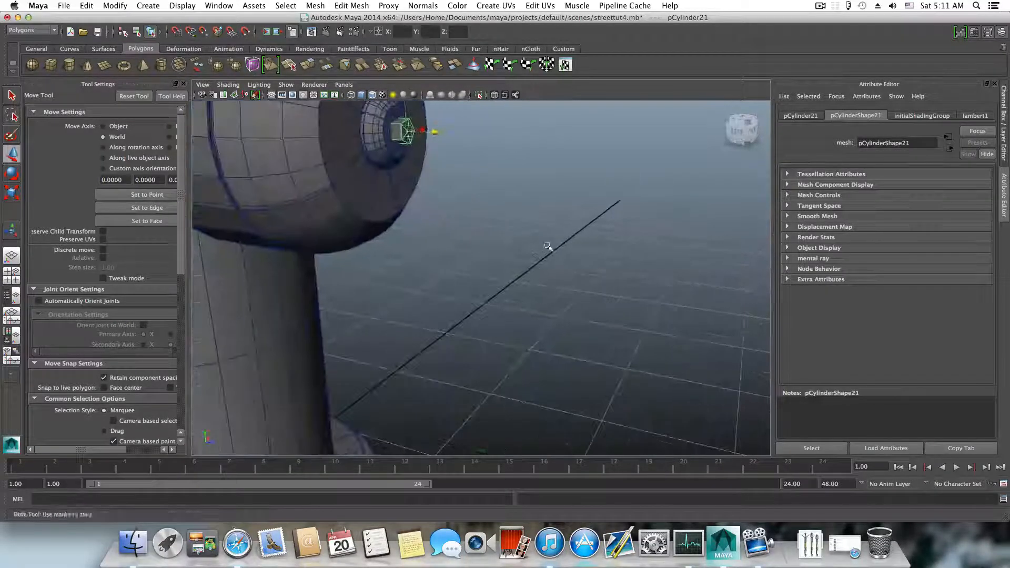
{"action": "middle_click_drag", "start_coordinate": [451, 196], "coordinate": [509, 263], "text": "alt"}
{"action": "key", "text": "r"}
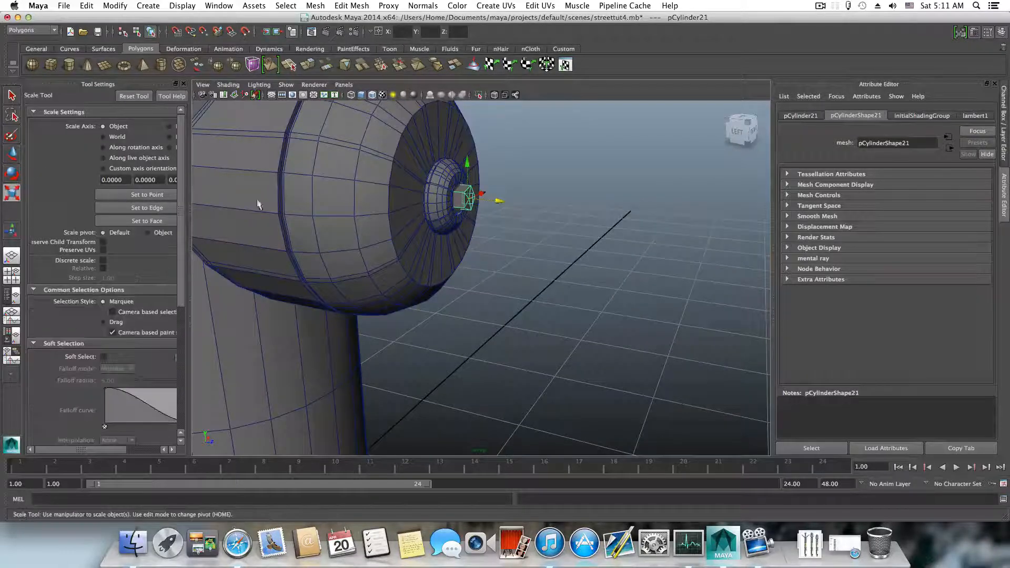
{"action": "left_click_drag", "start_coordinate": [465, 200], "coordinate": [432, 191]}
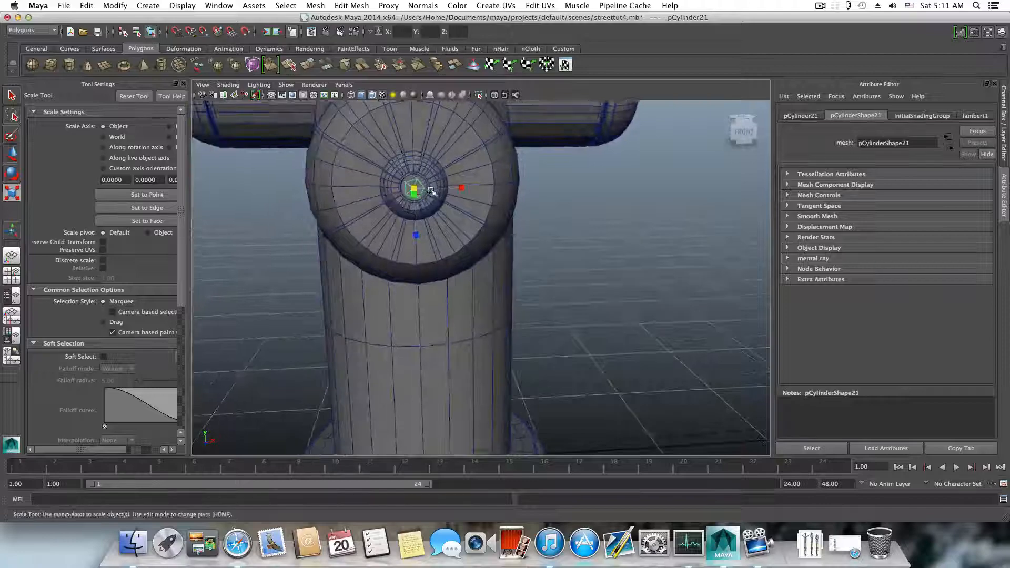
- Duplicate the five-sided nut on top of the dome
{"action": "middle_click_drag", "start_coordinate": [432, 190], "coordinate": [420, 339], "text": "alt"}
{"action": "middle_click_drag", "start_coordinate": [419, 108], "coordinate": [419, 153], "text": "alt"}
{"action": "left_click", "coordinate": [359, 145]}
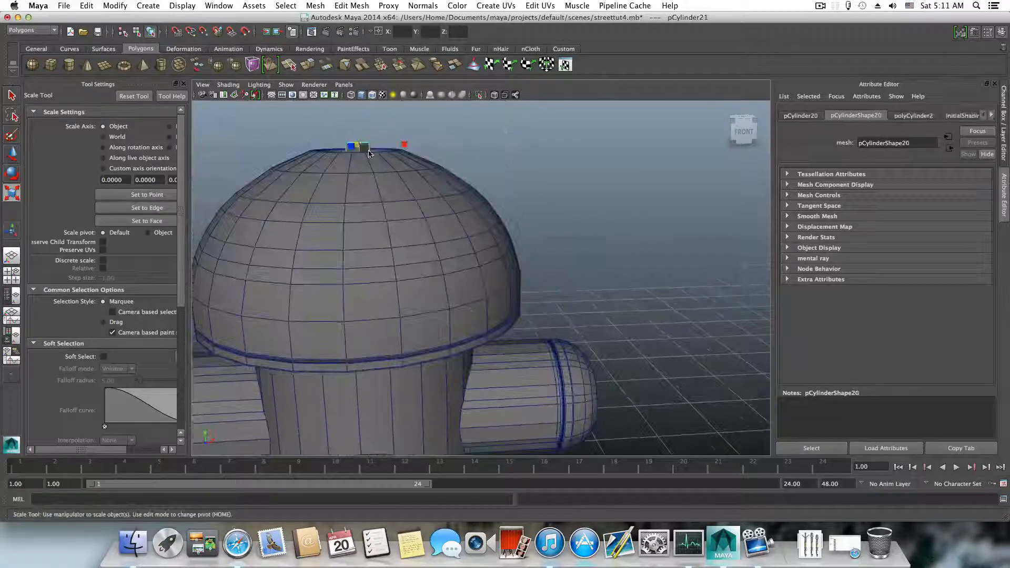
{"action": "left_click_drag", "start_coordinate": [368, 152], "coordinate": [409, 233], "text": "alt"}
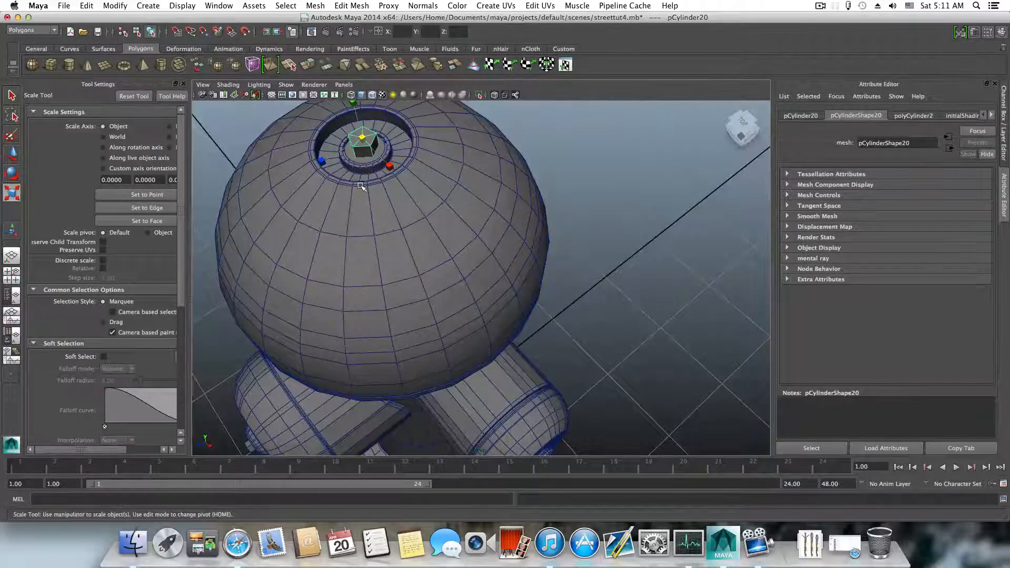
{"action": "key", "text": "ctrl+d"}
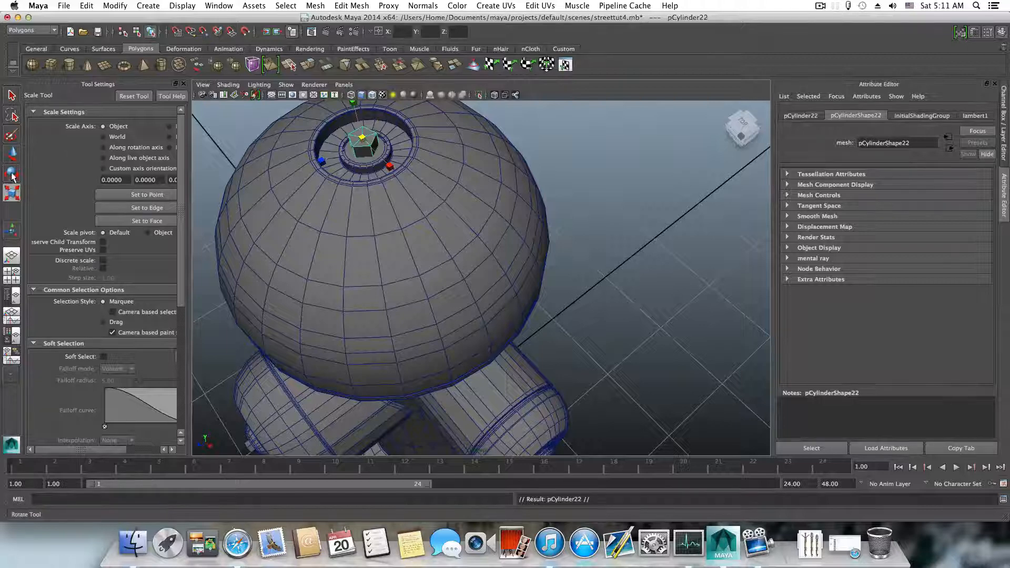
- Rotate the new nut about Z, using discrete 15-degree steps, so it faces sideways like the side outlets
{"action": "left_click", "coordinate": [12, 176]}
{"action": "left_click_drag", "start_coordinate": [359, 165], "coordinate": [446, 137]}
{"action": "key", "text": "j"}
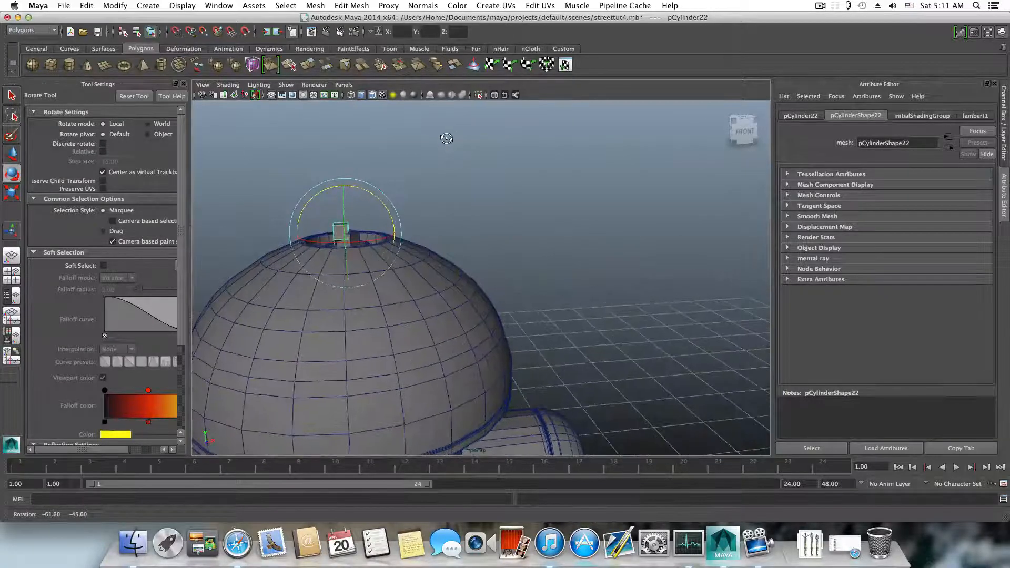
{"action": "key", "text": "j"}
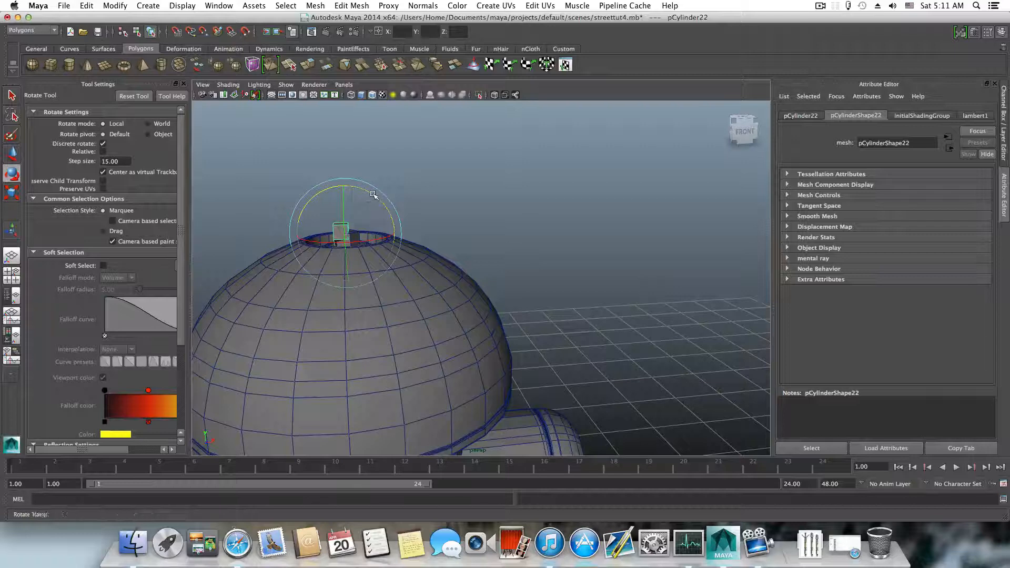
{"action": "left_click_drag", "start_coordinate": [374, 196], "coordinate": [372, 195]}
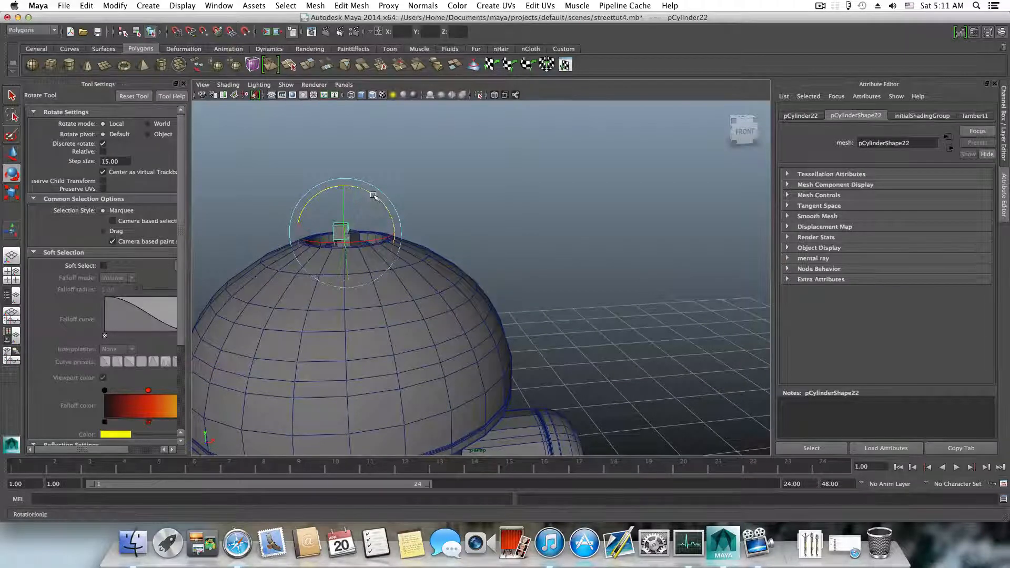
- Move the rotated nut out along X and down to the center of the outlet cap on the hydrant's +X side
{"action": "left_click", "coordinate": [12, 153]}
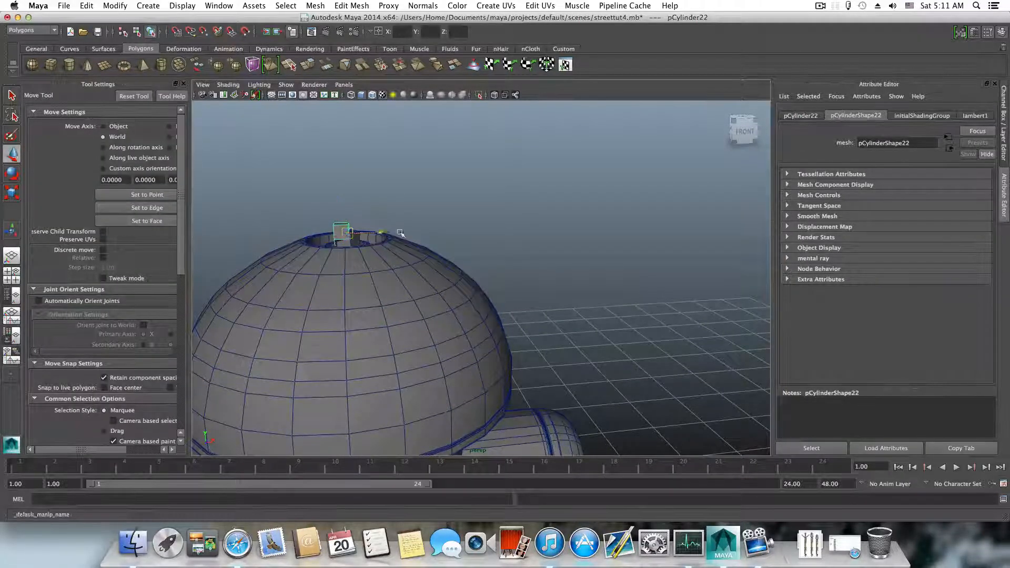
{"action": "left_click_drag", "start_coordinate": [379, 236], "coordinate": [638, 270]}
{"action": "middle_click_drag", "start_coordinate": [638, 271], "coordinate": [417, 223], "text": "alt"}
{"action": "left_click_drag", "start_coordinate": [417, 223], "coordinate": [290, 287], "text": "alt"}
{"action": "middle_click_drag", "start_coordinate": [452, 281], "coordinate": [265, 310], "text": "alt"}
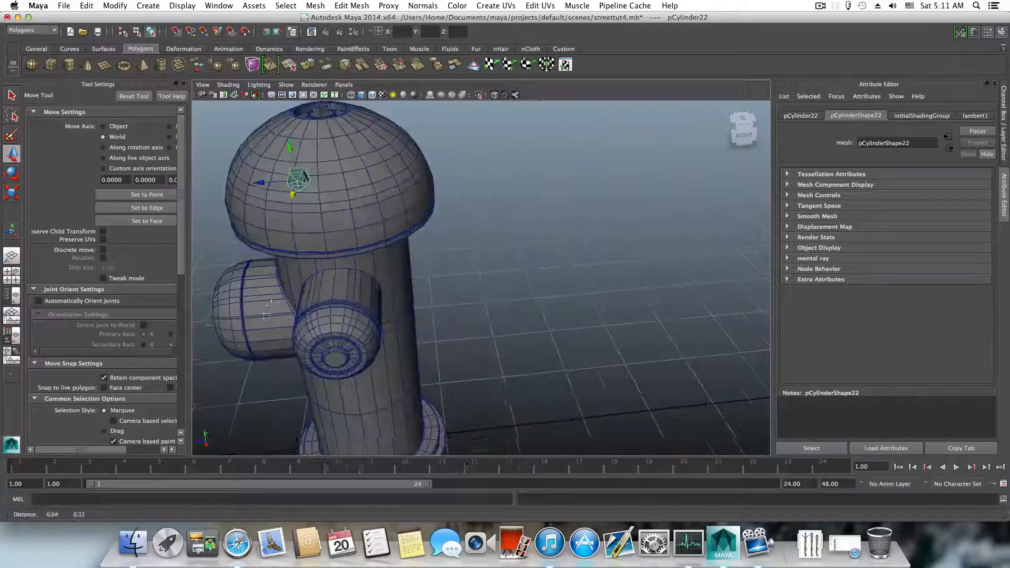
{"action": "left_click_drag", "start_coordinate": [297, 180], "coordinate": [300, 299]}
{"action": "middle_click_drag", "start_coordinate": [311, 345], "coordinate": [338, 289], "text": "alt"}
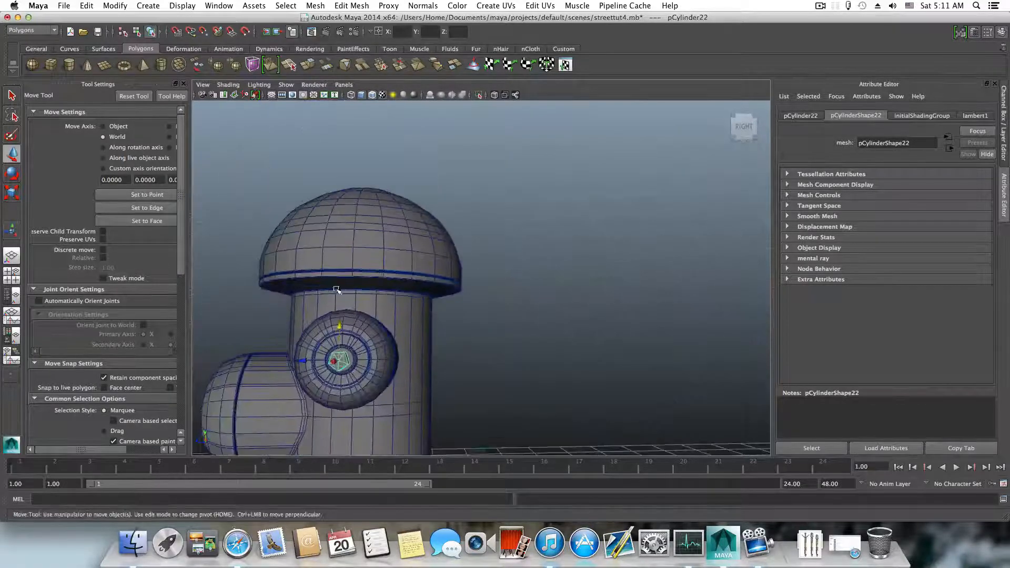
- Fine-tune the side nut's position in the right view so it sits centered on the +X outlet cap
{"action": "left_click_drag", "start_coordinate": [338, 288], "coordinate": [376, 299], "text": "alt"}
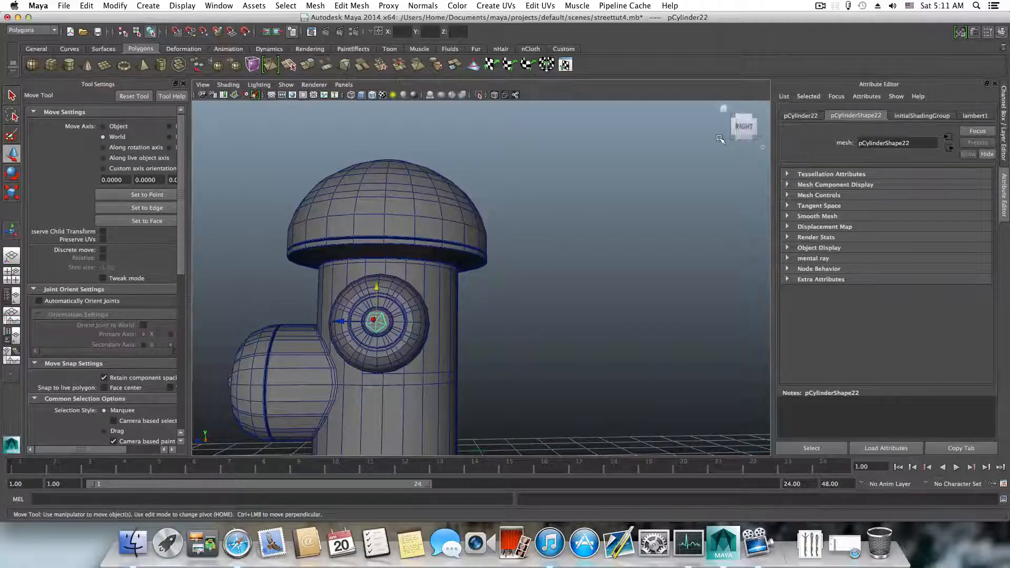
{"action": "left_click", "coordinate": [746, 129]}
{"action": "key", "text": "f"}
{"action": "scroll", "coordinate": [484, 239], "scroll_direction": "down", "scroll_amount": 5}
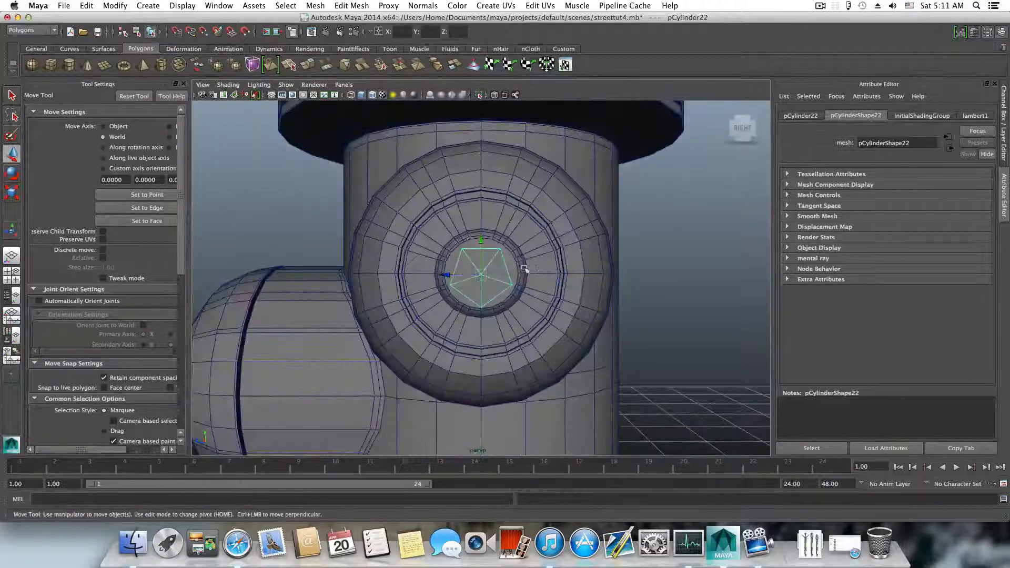
{"action": "left_click_drag", "start_coordinate": [485, 238], "coordinate": [673, 282]}
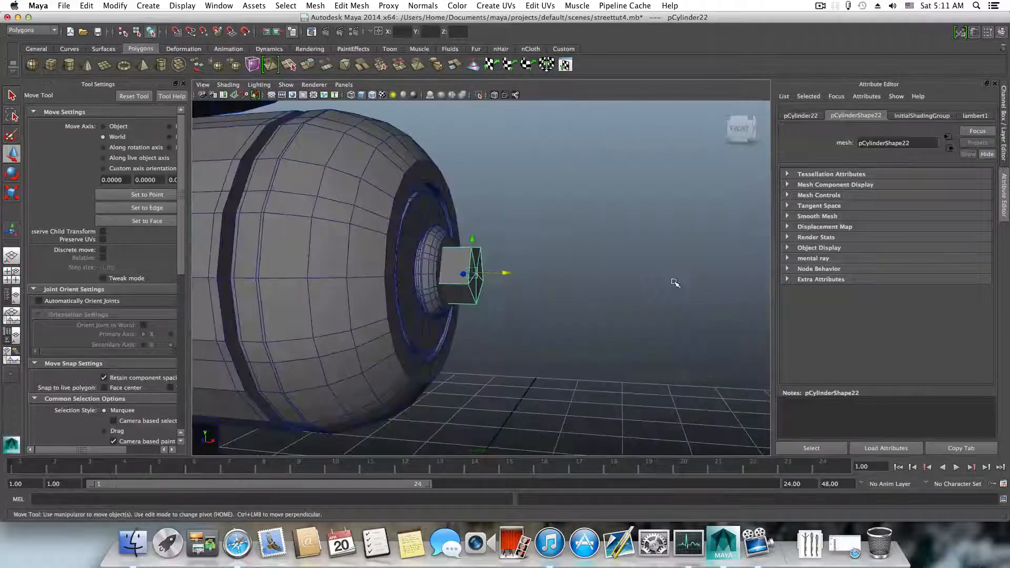
{"action": "left_click", "coordinate": [508, 276]}
- Duplicate the side nut and move the copy along X to about -1.55, against the opposite side outlet cap
{"action": "left_click_drag", "start_coordinate": [310, 303], "coordinate": [643, 304], "text": "alt"}
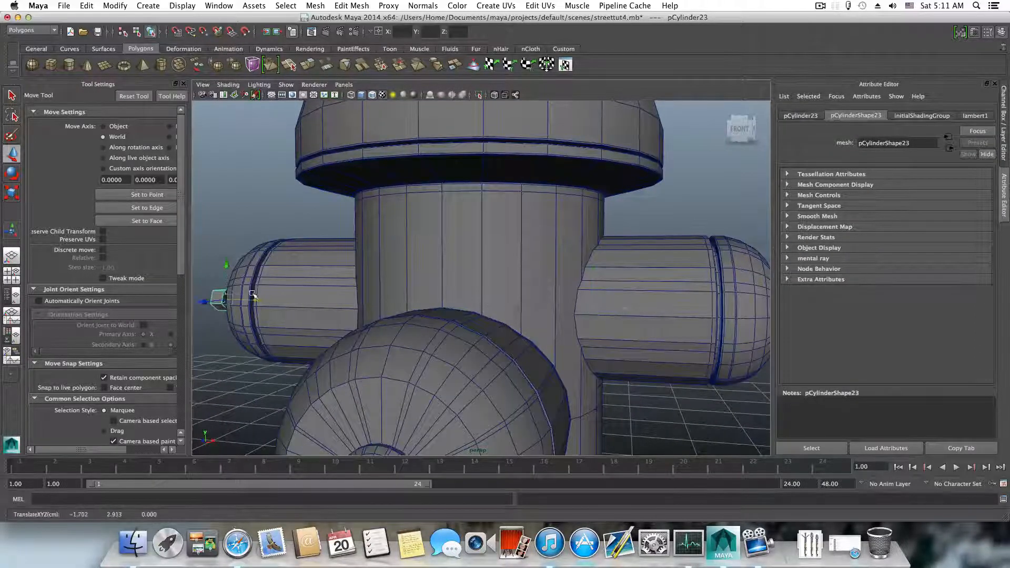
{"action": "left_click_drag", "start_coordinate": [252, 295], "coordinate": [483, 330], "text": "alt"}
{"action": "left_click_drag", "start_coordinate": [370, 314], "coordinate": [398, 311]}
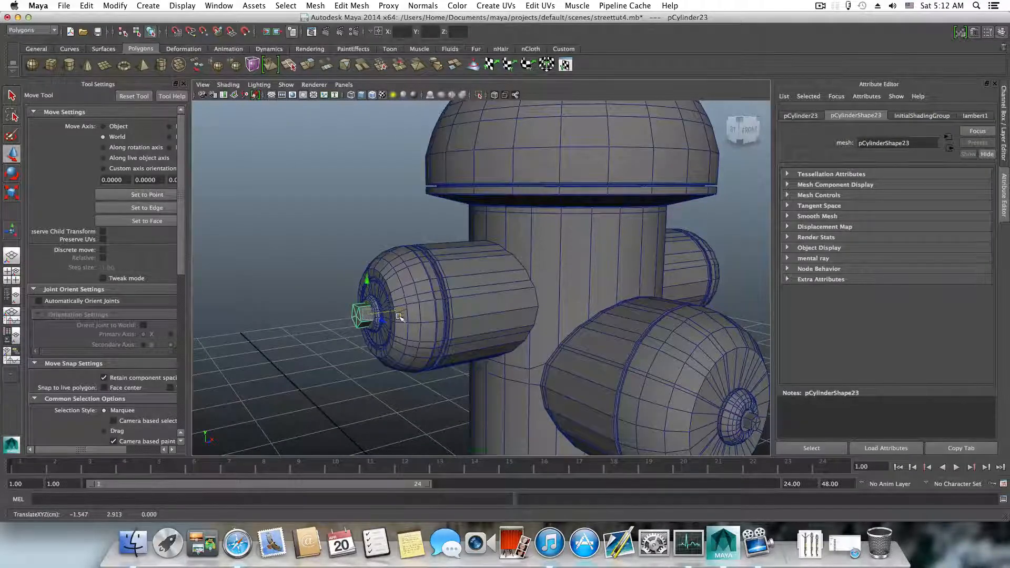
- Select the full loop of faces around the dome's lowest band, just above its rim
{"action": "scroll", "coordinate": [400, 317], "scroll_direction": "down", "scroll_amount": 6}
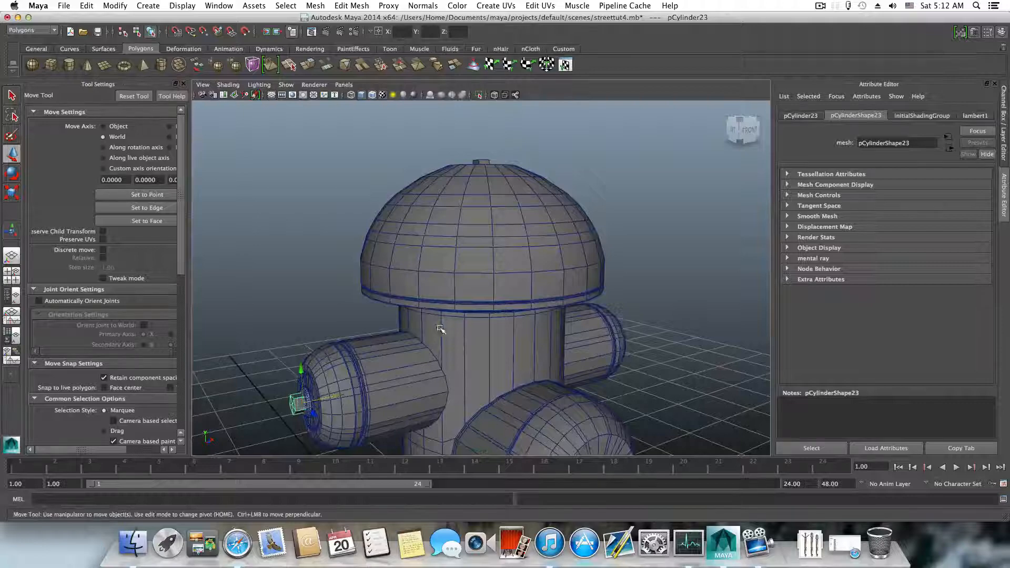
{"action": "middle_click_drag", "start_coordinate": [440, 328], "coordinate": [345, 315], "text": "alt"}
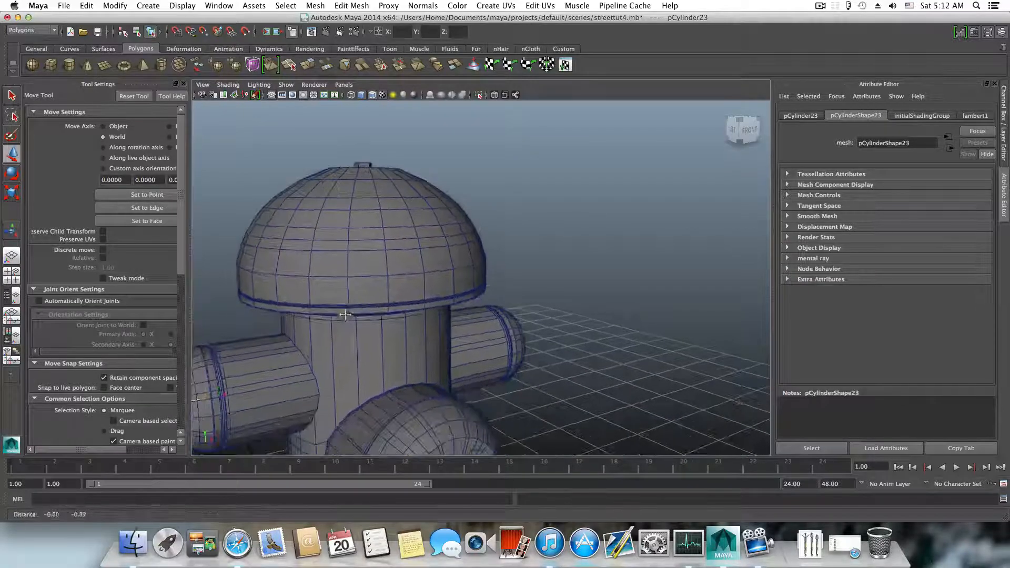
{"action": "scroll", "coordinate": [452, 279], "scroll_direction": "up", "scroll_amount": 5}
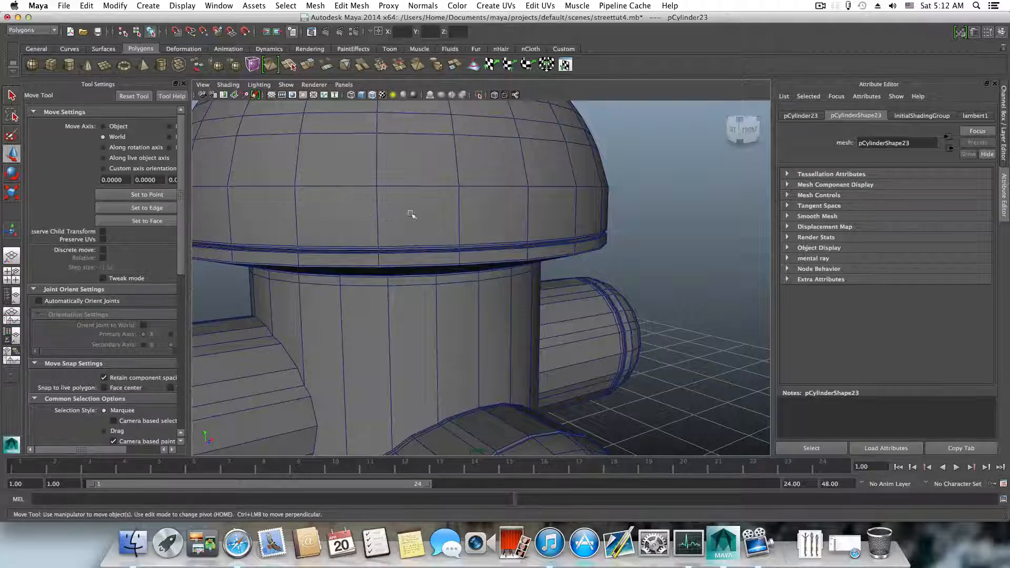
{"action": "left_click_drag", "start_coordinate": [393, 216], "coordinate": [305, 260], "text": "alt"}
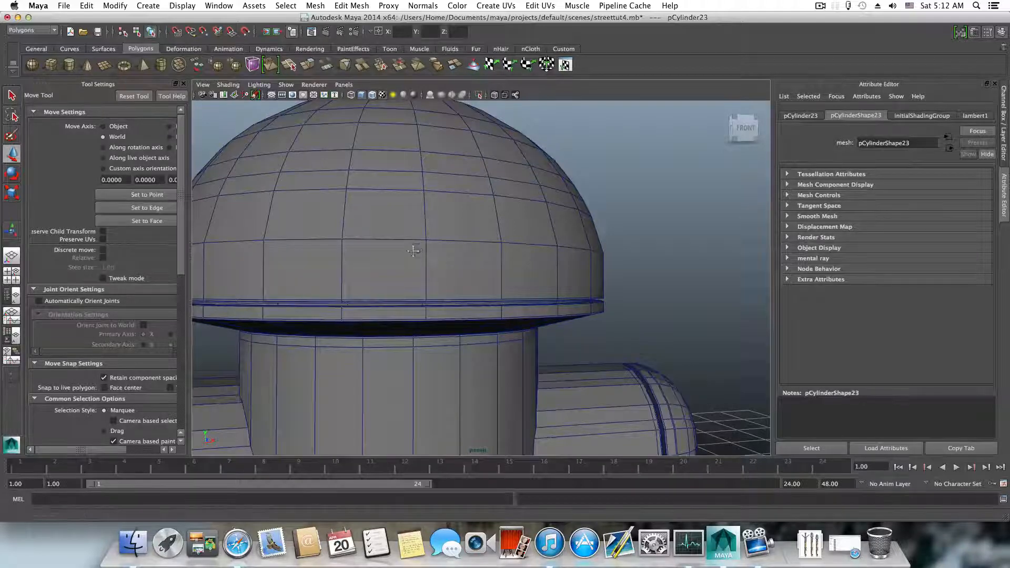
{"action": "left_click_drag", "start_coordinate": [415, 248], "coordinate": [399, 300], "text": "alt"}
{"action": "right_click", "coordinate": [396, 298]}
{"action": "left_click", "coordinate": [396, 322]}
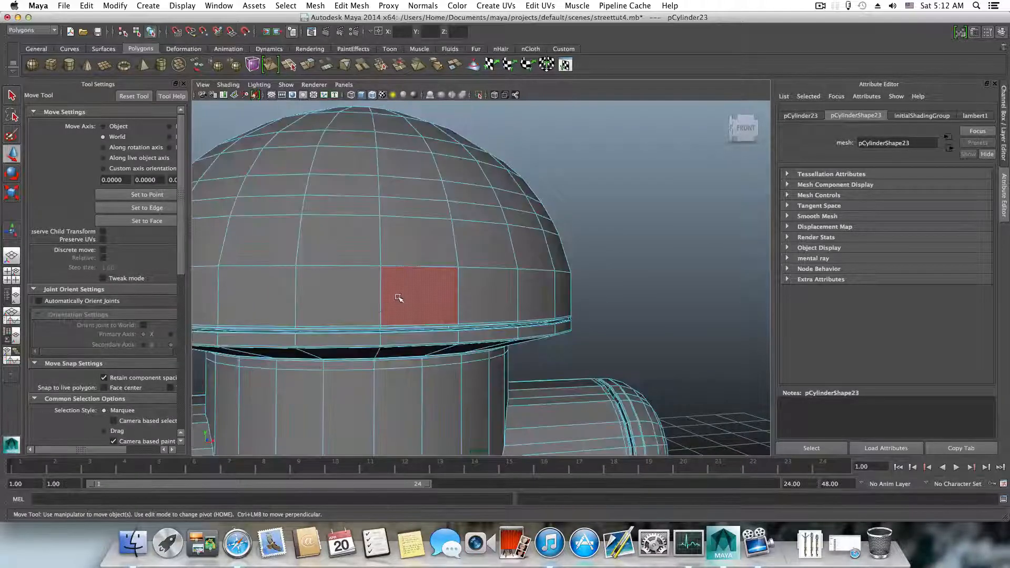
{"action": "left_click", "coordinate": [399, 299]}
{"action": "double_click", "coordinate": [367, 298], "text": "shift"}
{"action": "middle_click_drag", "start_coordinate": [368, 310], "coordinate": [469, 352], "text": "alt"}
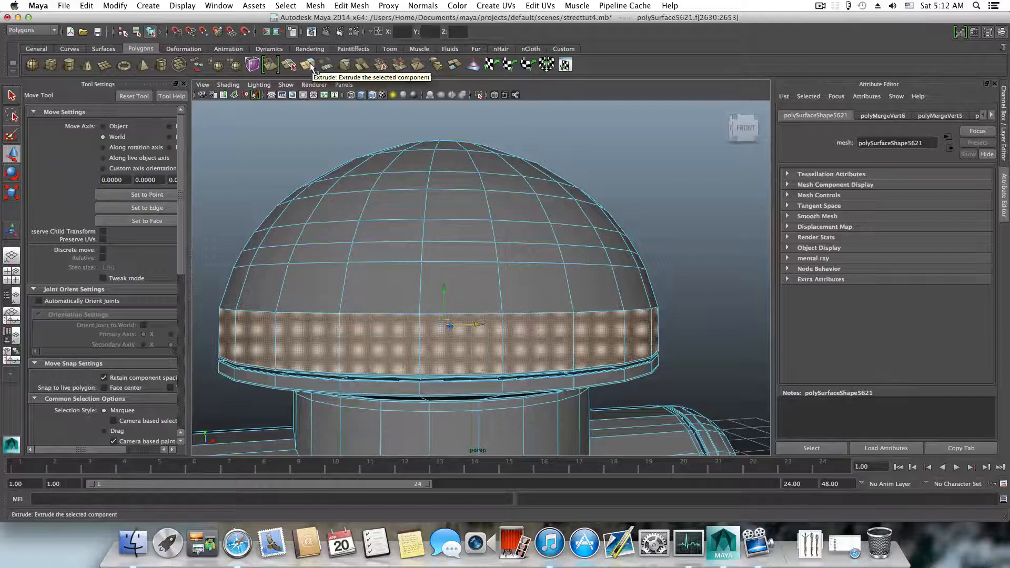
- Extrude the selected band of dome faces slightly inward, with a local Z translation of about -0.008
{"action": "left_click", "coordinate": [311, 66]}
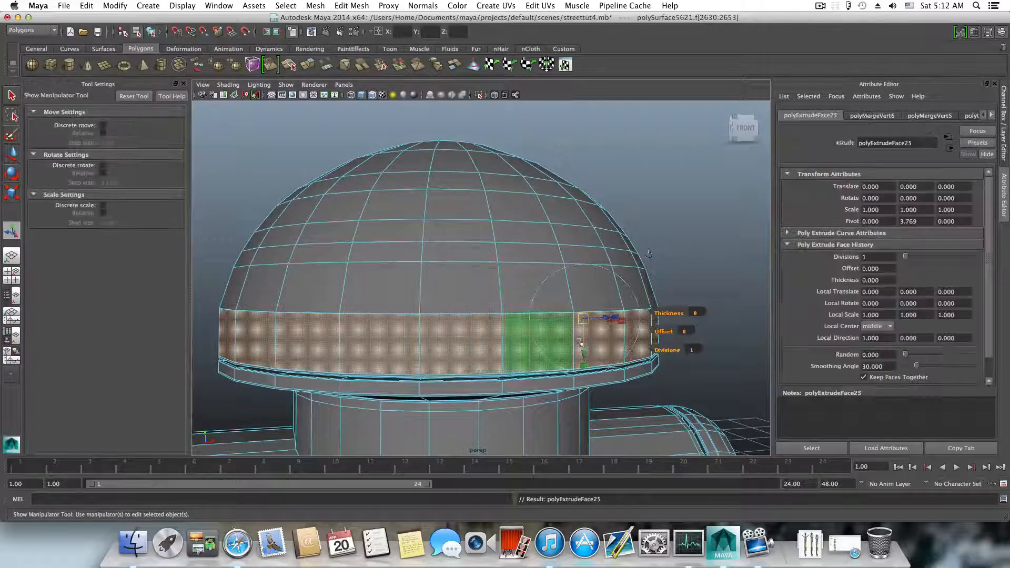
{"action": "left_click_drag", "start_coordinate": [519, 335], "coordinate": [516, 309], "text": "alt"}
{"action": "middle_click_drag", "start_coordinate": [516, 309], "coordinate": [379, 332], "text": "alt"}
{"action": "middle_click_drag", "start_coordinate": [541, 335], "coordinate": [415, 333], "text": "alt"}
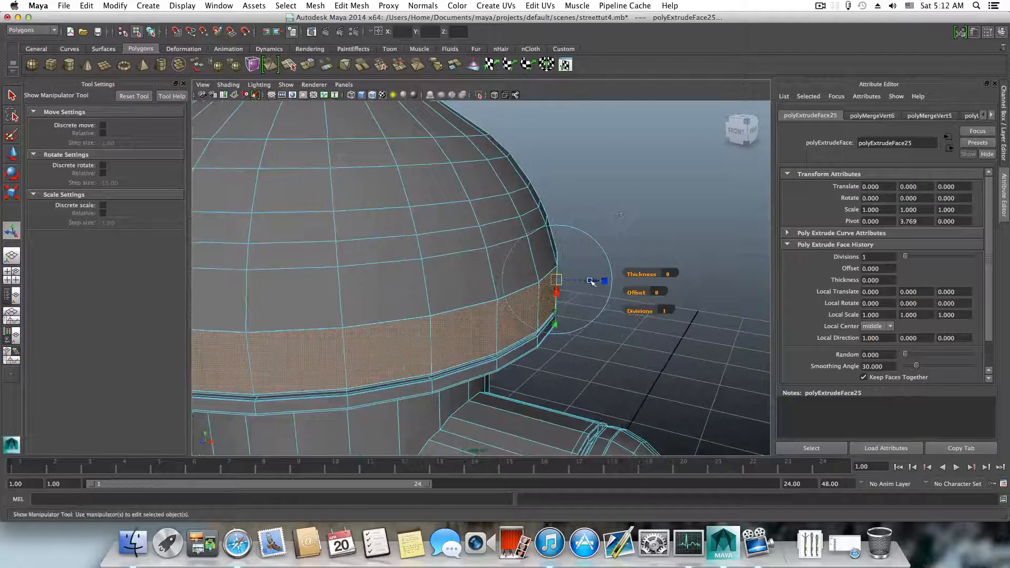
{"action": "left_click_drag", "start_coordinate": [593, 280], "coordinate": [368, 361]}
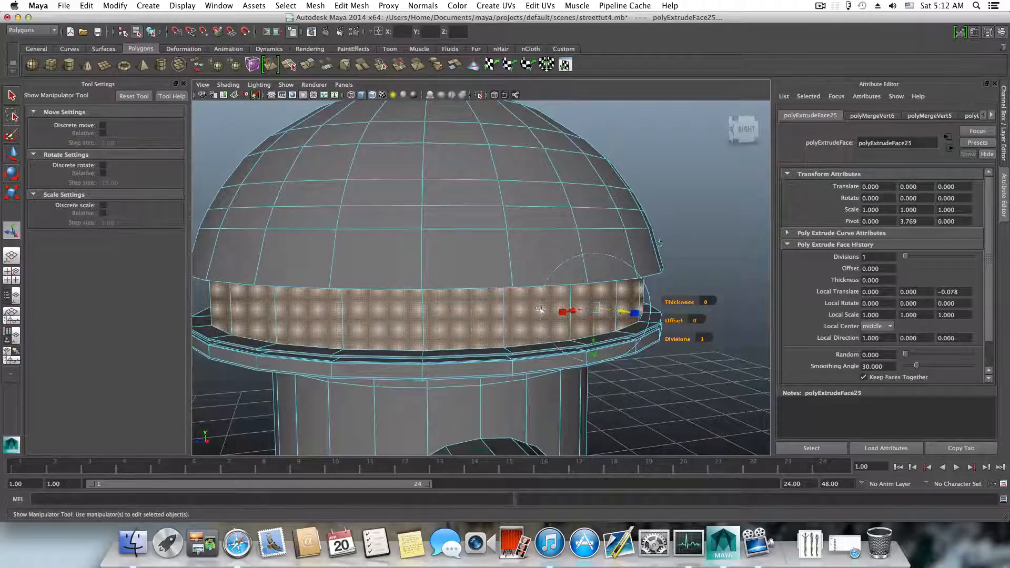
{"action": "left_click_drag", "start_coordinate": [476, 303], "coordinate": [498, 311], "text": "alt"}
{"action": "middle_click_drag", "start_coordinate": [499, 311], "coordinate": [513, 330], "text": "alt"}
{"action": "right_click_drag", "start_coordinate": [518, 342], "coordinate": [659, 392], "text": "alt"}
{"action": "left_click_drag", "start_coordinate": [671, 343], "coordinate": [695, 347]}
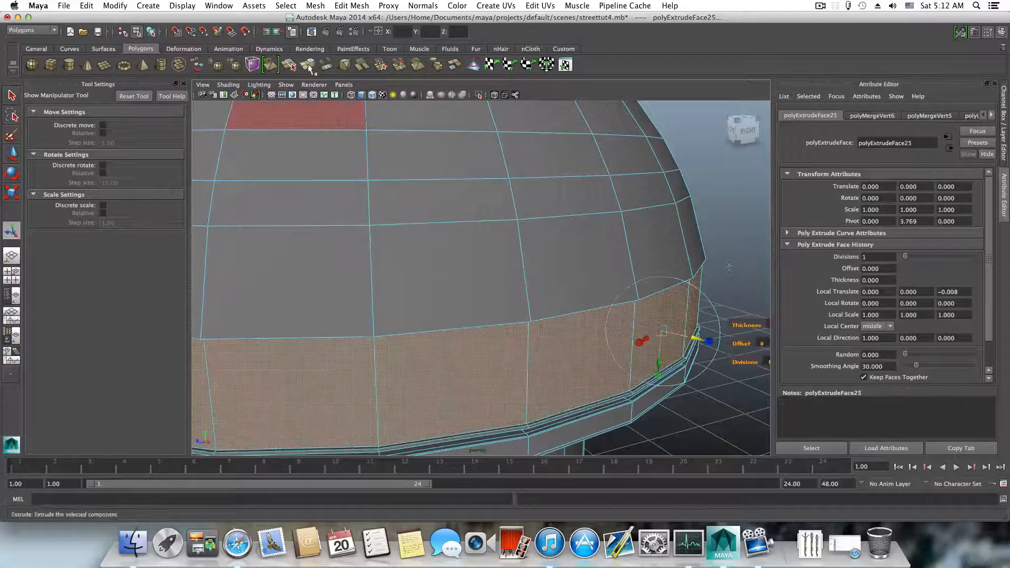
- Extrude the same band again and push it inward to a local Z translation of about -0.089
{"action": "key", "text": "ctrl+e"}
{"action": "left_click_drag", "start_coordinate": [696, 341], "coordinate": [652, 333]}
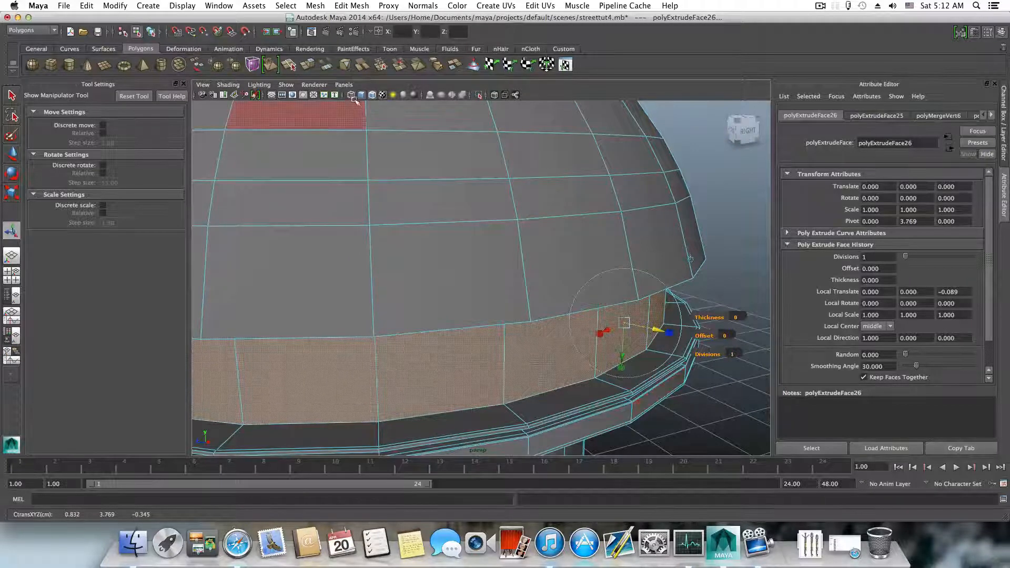
- Extrude the recessed band twice more, first with a local Z translation of about -0.006, the second time without any offset
{"action": "left_click", "coordinate": [310, 68]}
{"action": "left_click_drag", "start_coordinate": [655, 331], "coordinate": [654, 331]}
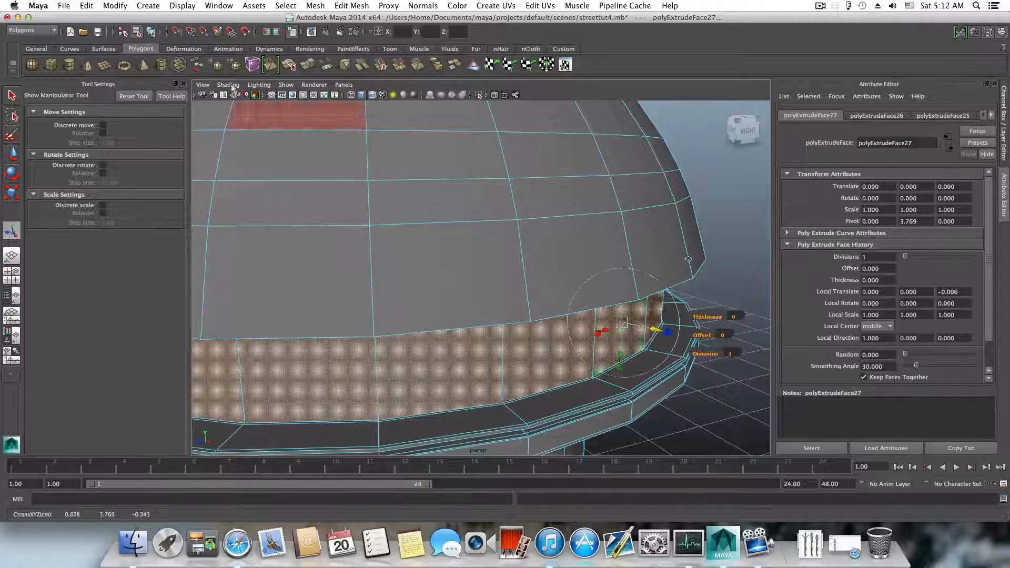
{"action": "left_click", "coordinate": [310, 68]}
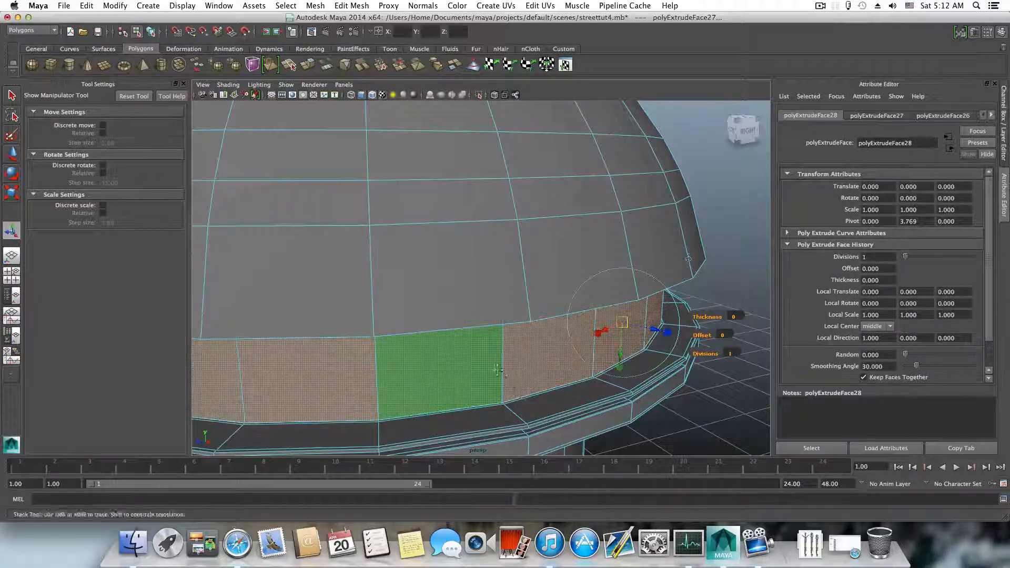
{"action": "left_click_drag", "start_coordinate": [458, 355], "coordinate": [520, 375], "text": "alt"}
{"action": "key", "text": "F8"}
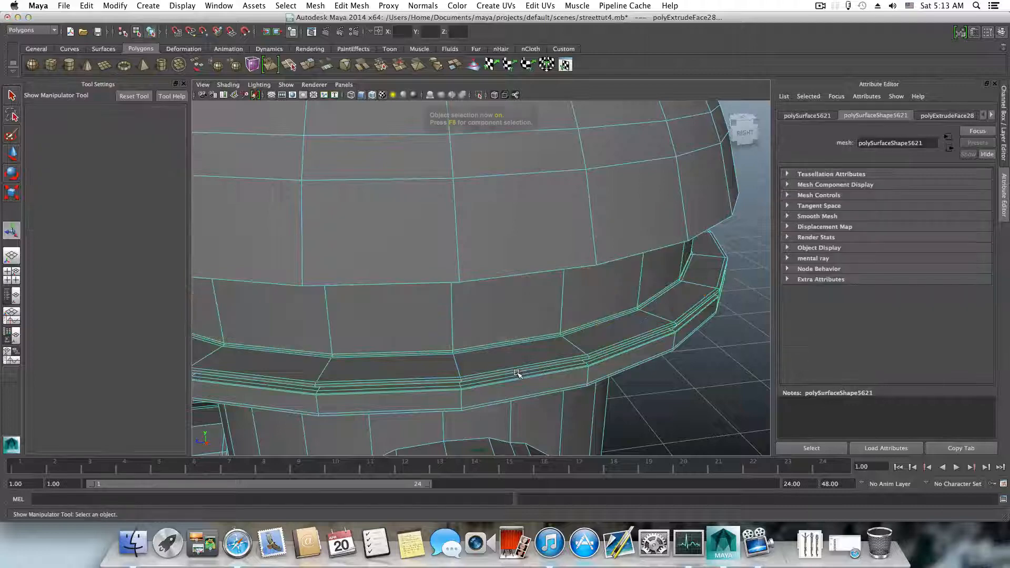
- Try to scale the vertices of the dome above the recess uniformly to about 0.89, and undo the scaling
{"action": "left_click_drag", "start_coordinate": [485, 248], "coordinate": [523, 348], "text": "alt"}
{"action": "right_click_drag", "start_coordinate": [519, 328], "coordinate": [475, 329]}
{"action": "left_click_drag", "start_coordinate": [496, 370], "coordinate": [480, 365], "text": "alt"}
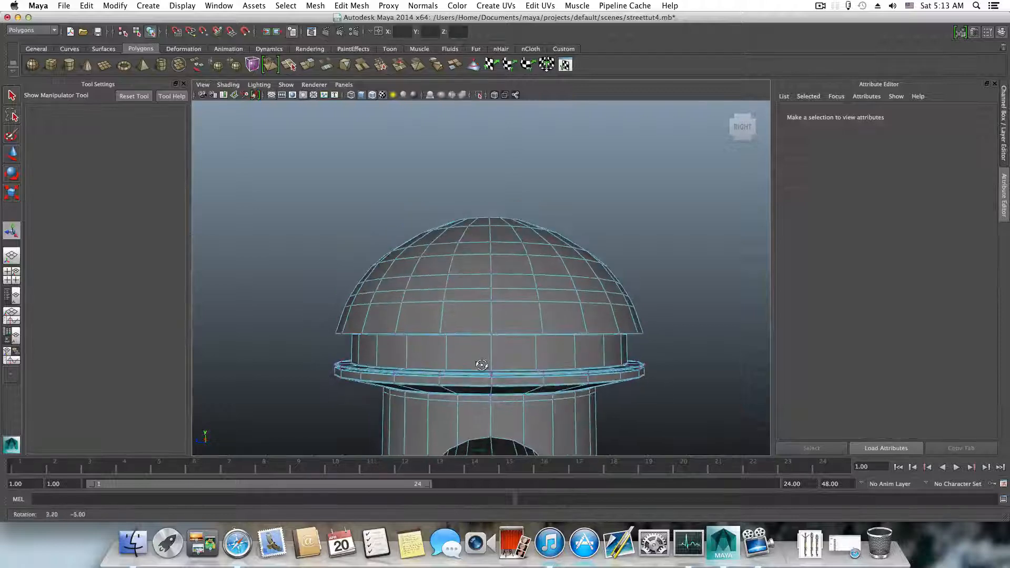
{"action": "left_click_drag", "start_coordinate": [710, 342], "coordinate": [702, 346]}
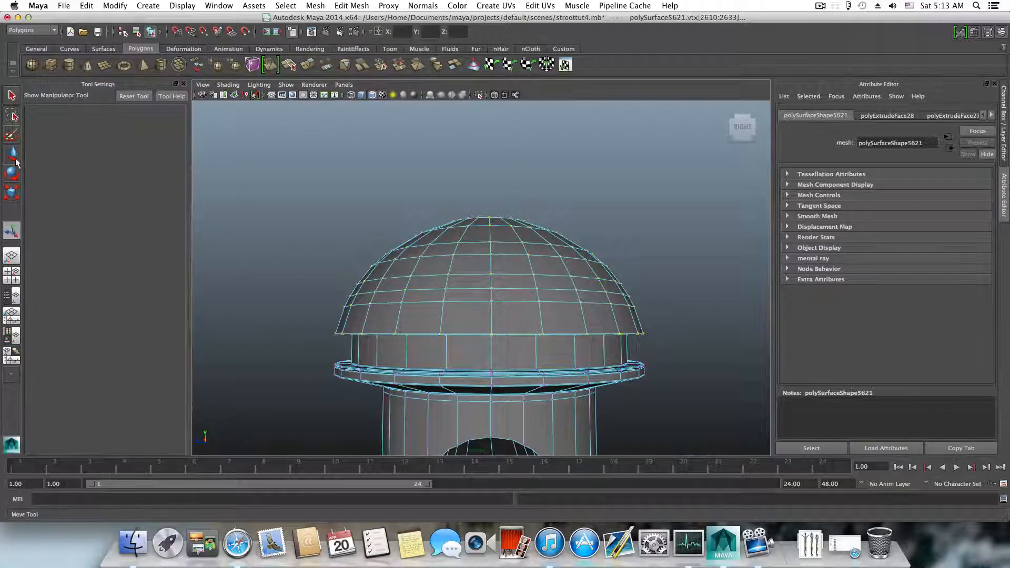
{"action": "left_click", "coordinate": [6, 189]}
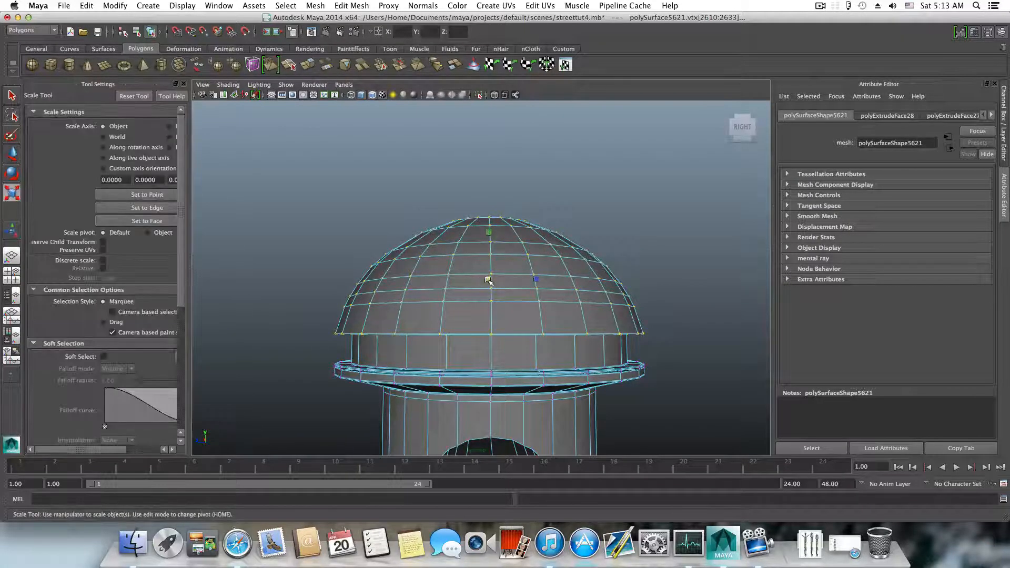
{"action": "left_click_drag", "start_coordinate": [488, 280], "coordinate": [462, 289]}
{"action": "key", "text": "z"}
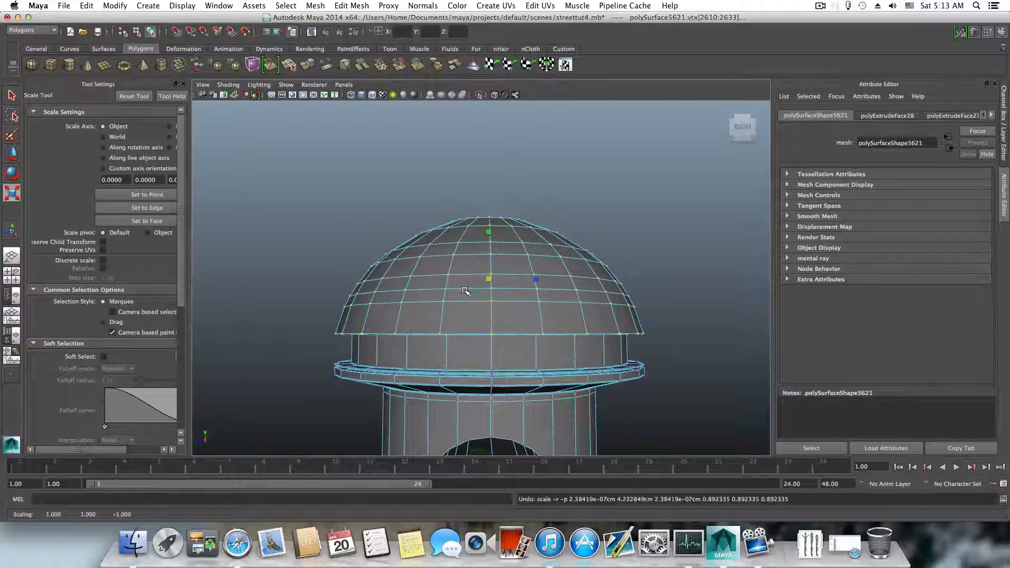
{"action": "left_click_drag", "start_coordinate": [408, 333], "coordinate": [407, 369], "text": "alt"}
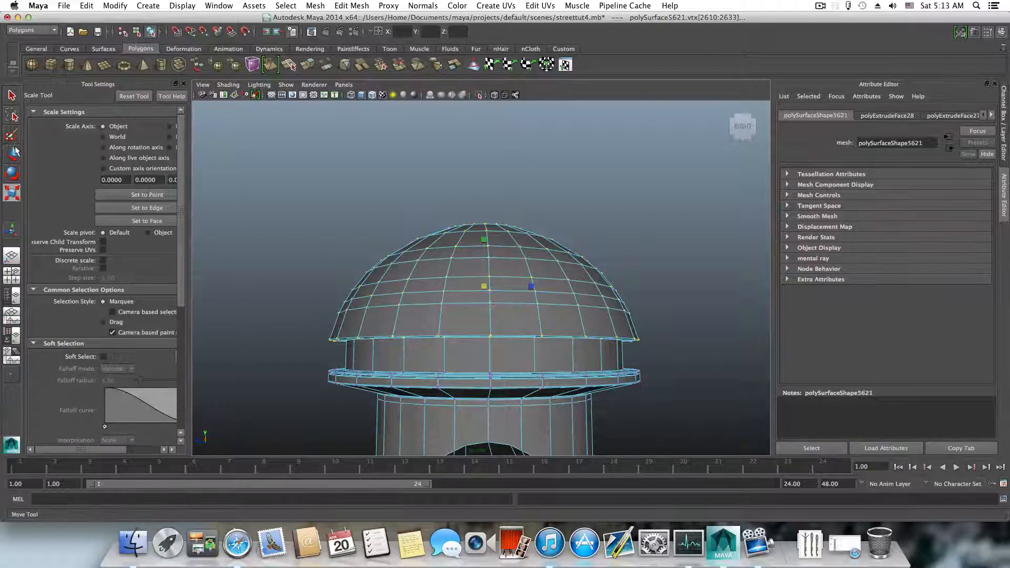
- Insert a horizontal edge loop around the middle of the recessed band below the dome
{"action": "left_click", "coordinate": [516, 355]}
{"action": "right_click_drag", "start_coordinate": [515, 354], "coordinate": [512, 354]}
{"action": "right_click", "coordinate": [514, 354], "text": "shift"}
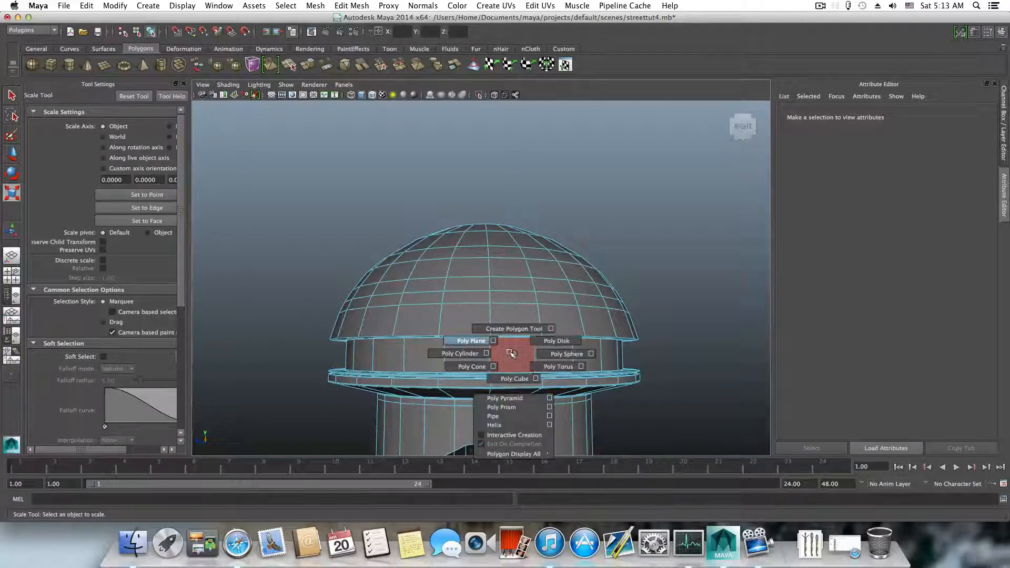
{"action": "key", "text": "F8"}
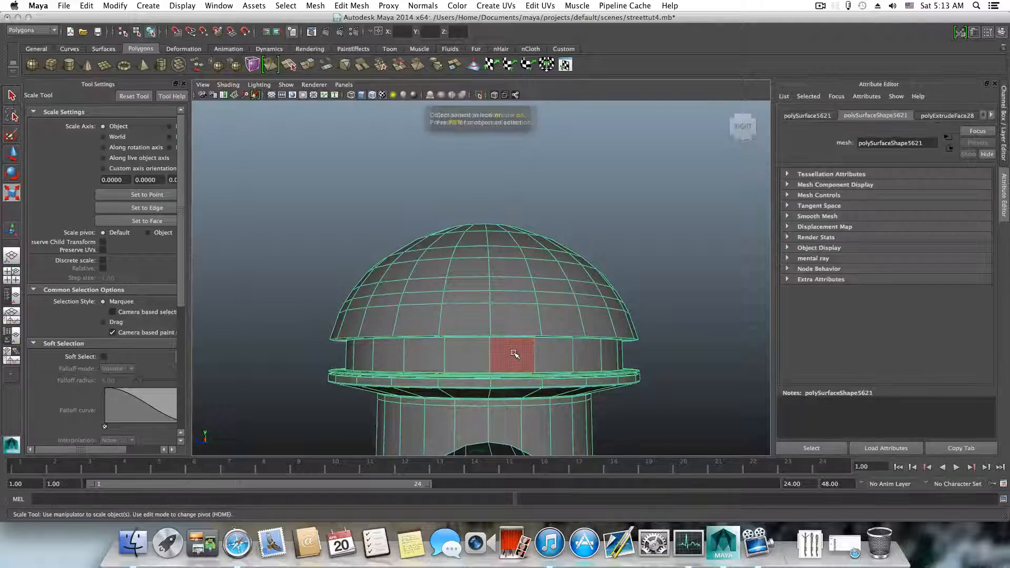
{"action": "right_click_drag", "start_coordinate": [514, 355], "coordinate": [492, 360], "text": "shift"}
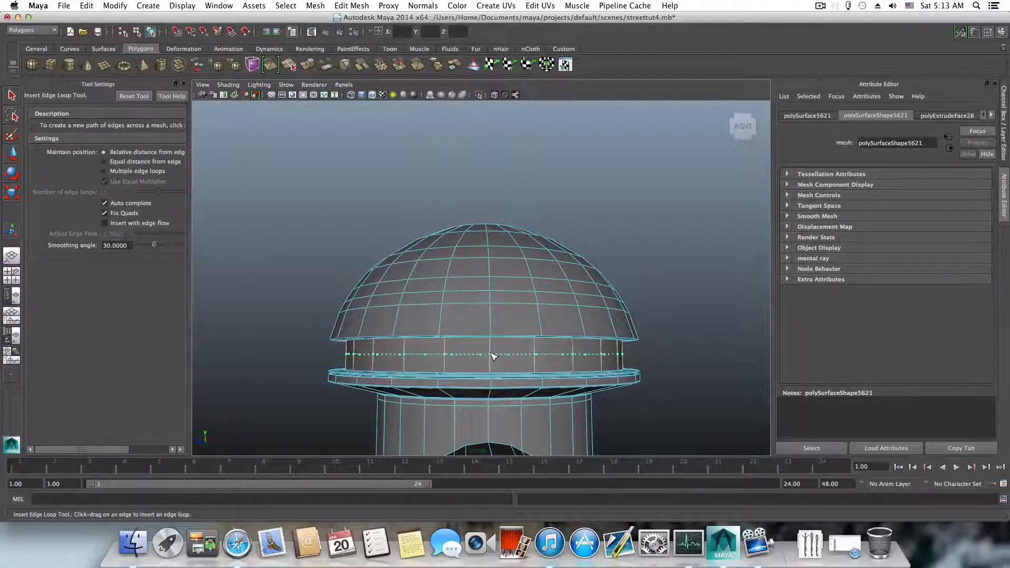
{"action": "left_click_drag", "start_coordinate": [493, 357], "coordinate": [490, 356]}
{"action": "left_click", "coordinate": [11, 97]}
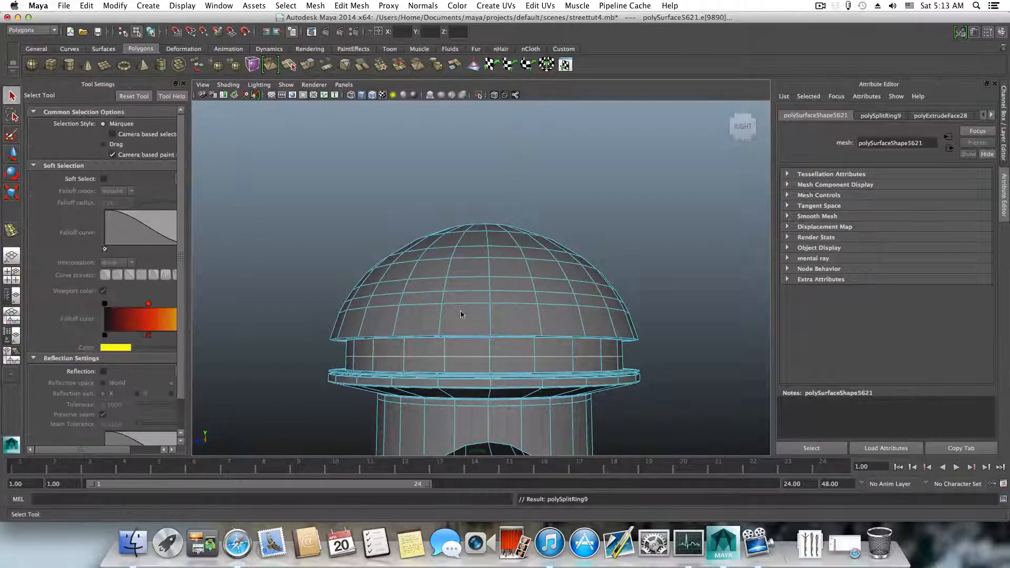
- Select all dome vertices above the recessed band and scale them down uniformly, so the dome is narrower than the band
{"action": "right_click_drag", "start_coordinate": [428, 250], "coordinate": [394, 250]}
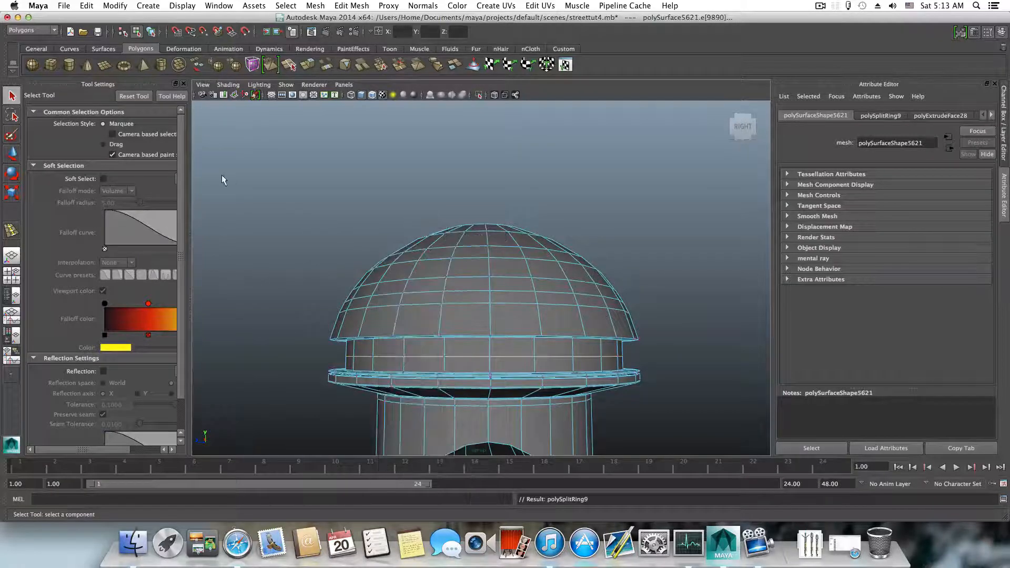
{"action": "left_click_drag", "start_coordinate": [693, 332], "coordinate": [478, 389]}
{"action": "right_click_drag", "start_coordinate": [431, 384], "coordinate": [516, 372], "text": "alt"}
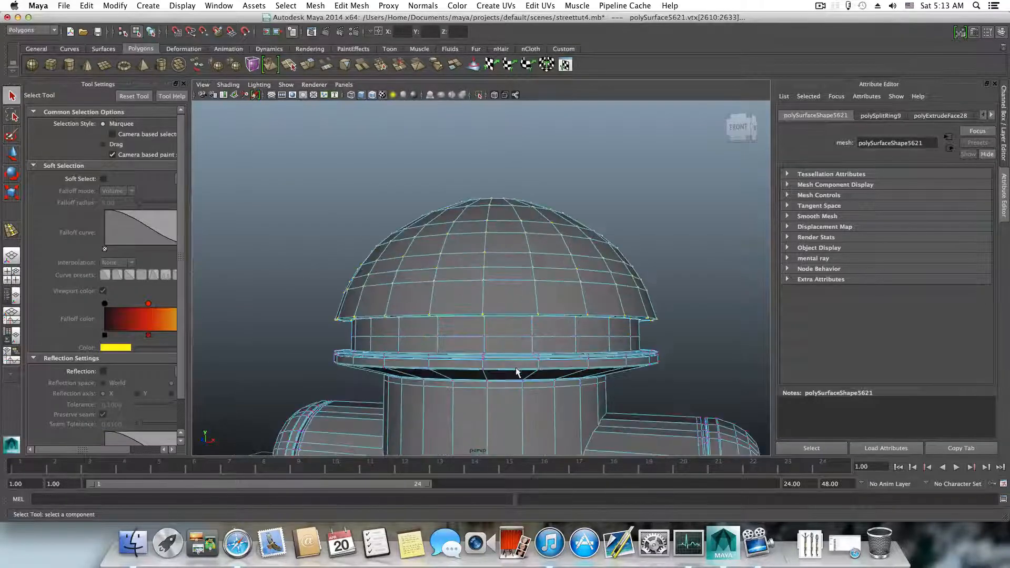
{"action": "left_click", "coordinate": [14, 189]}
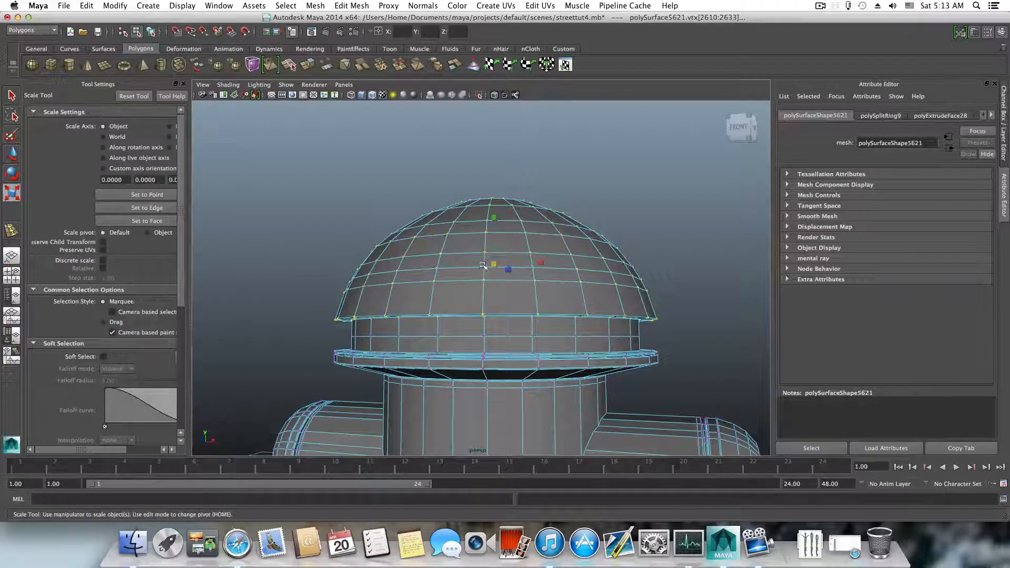
{"action": "left_click_drag", "start_coordinate": [483, 264], "coordinate": [365, 279]}
- Move the selected dome vertices slightly down along Y, closer to the band
{"action": "key", "text": "w"}
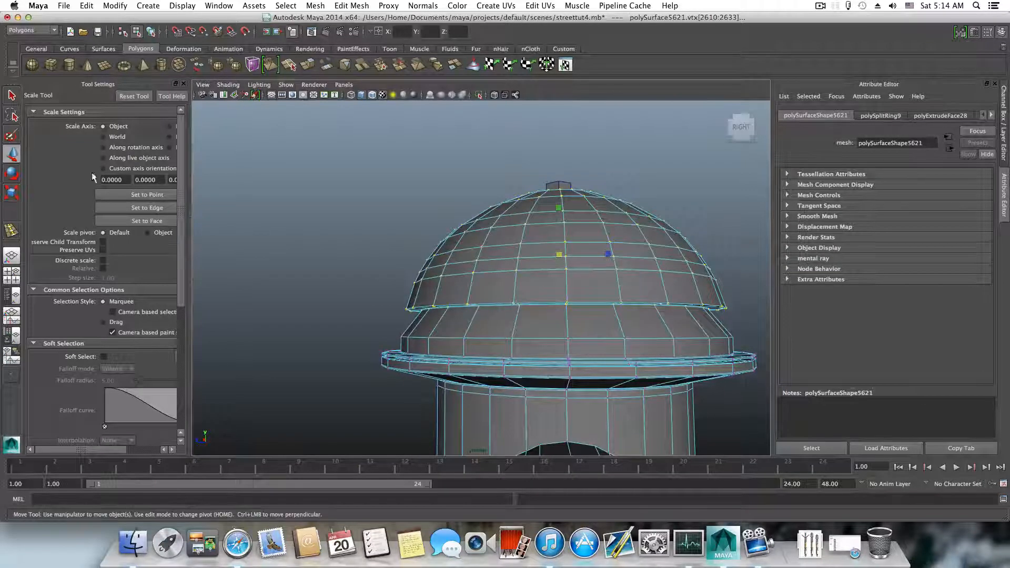
{"action": "left_click_drag", "start_coordinate": [558, 241], "coordinate": [552, 230]}
{"action": "left_click_drag", "start_coordinate": [491, 234], "coordinate": [449, 243], "text": "alt"}
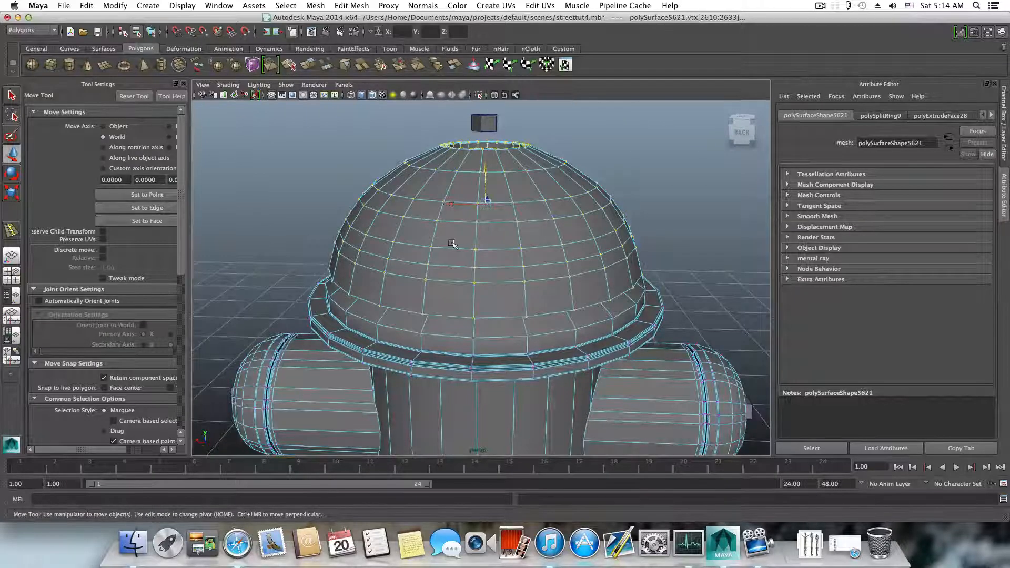
- Select the nut above the dome as an object and lower it along Y onto the dome's top
{"action": "key", "text": "F8"}
{"action": "scroll", "coordinate": [452, 243], "scroll_direction": "down", "scroll_amount": 3}
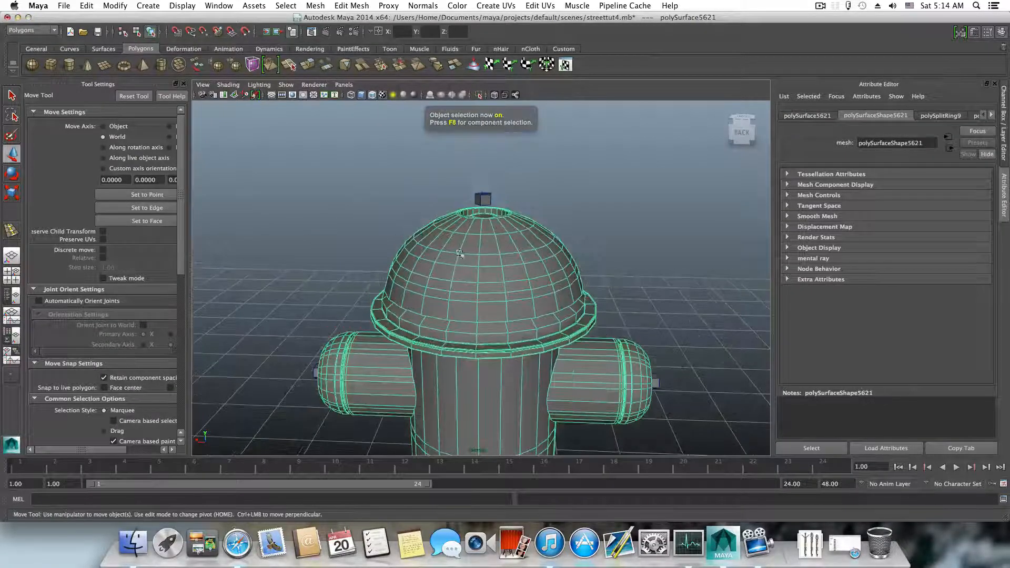
{"action": "left_click", "coordinate": [483, 196]}
{"action": "left_click_drag", "start_coordinate": [484, 160], "coordinate": [485, 176]}
- Examine the transition between the dome, the sloped band and the projecting rim from several heights and distances
{"action": "middle_click_drag", "start_coordinate": [463, 272], "coordinate": [435, 210], "text": "alt"}
{"action": "right_click_drag", "start_coordinate": [435, 210], "coordinate": [500, 219], "text": "alt"}
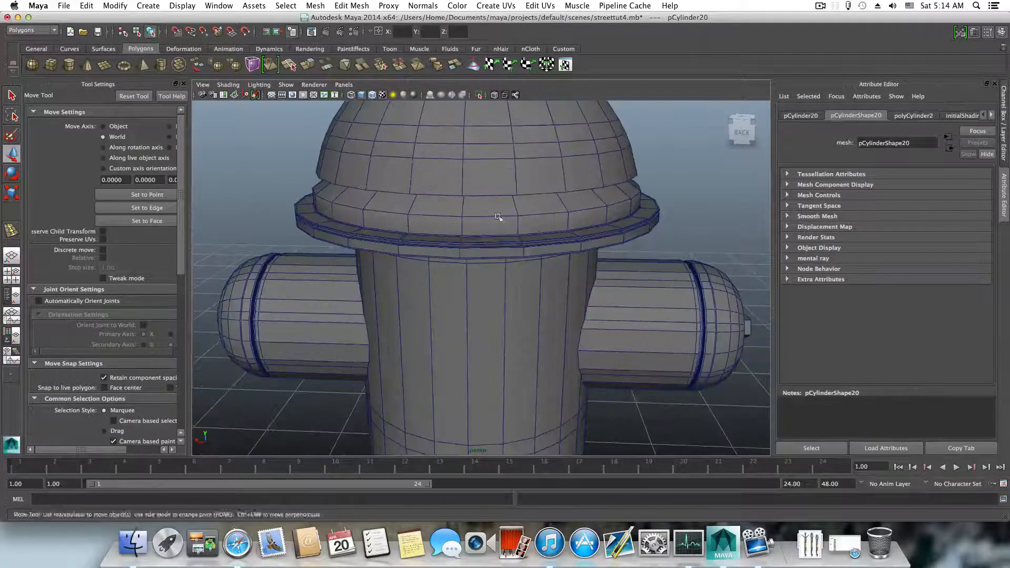
{"action": "middle_click_drag", "start_coordinate": [500, 219], "coordinate": [479, 268], "text": "alt"}
{"action": "left_click_drag", "start_coordinate": [478, 268], "coordinate": [453, 252], "text": "alt"}
{"action": "scroll", "coordinate": [453, 253], "scroll_direction": "up", "scroll_amount": 4}
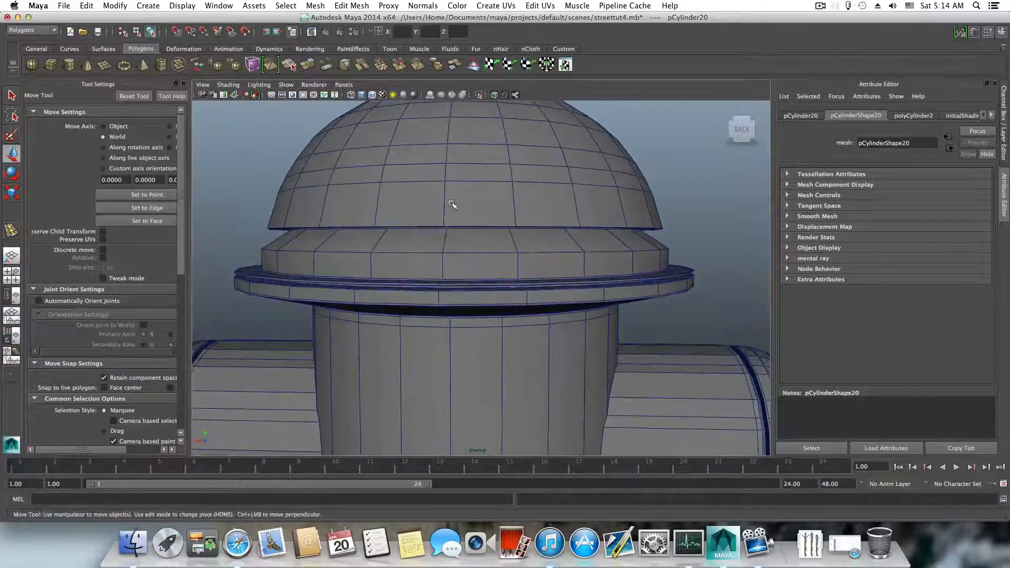
{"action": "middle_click_drag", "start_coordinate": [444, 244], "coordinate": [441, 204], "text": "alt"}
{"action": "left_click_drag", "start_coordinate": [417, 235], "coordinate": [405, 219], "text": "alt"}
{"action": "scroll", "coordinate": [408, 216], "scroll_direction": "up", "scroll_amount": 3}
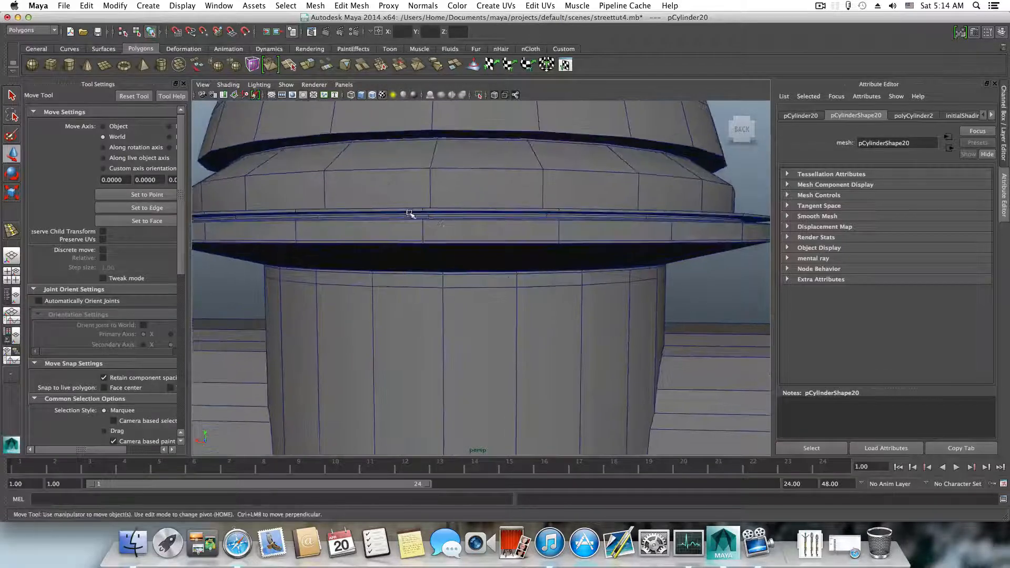
{"action": "middle_click_drag", "start_coordinate": [411, 214], "coordinate": [437, 265], "text": "alt"}
{"action": "left_click_drag", "start_coordinate": [438, 264], "coordinate": [456, 241], "text": "alt"}
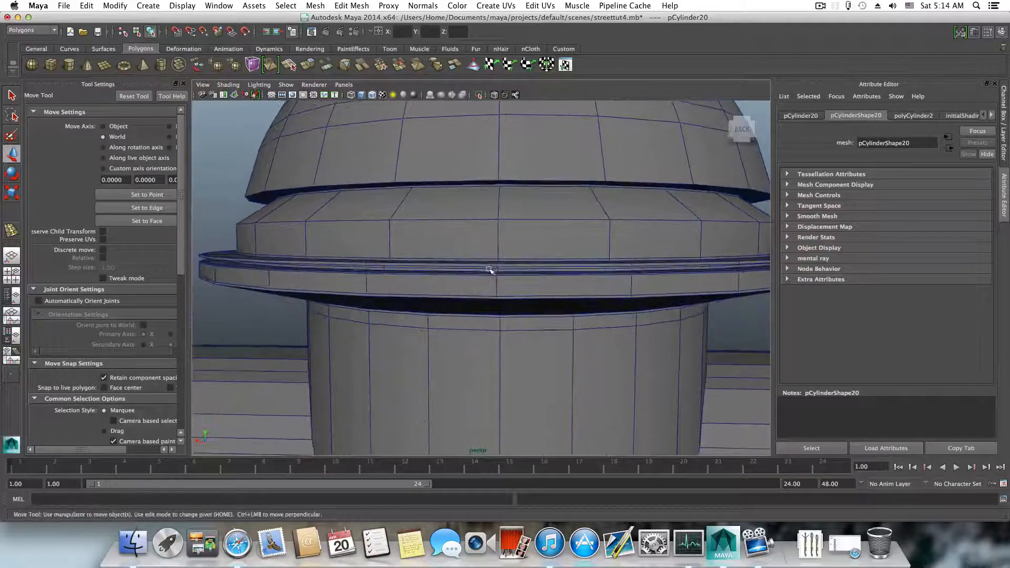
{"action": "middle_click_drag", "start_coordinate": [490, 265], "coordinate": [496, 254], "text": "alt"}
{"action": "scroll", "coordinate": [497, 253], "scroll_direction": "up", "scroll_amount": 3}
- Put the hydrant body in vertex mode and display the front view at full size
{"action": "right_click", "coordinate": [548, 241]}
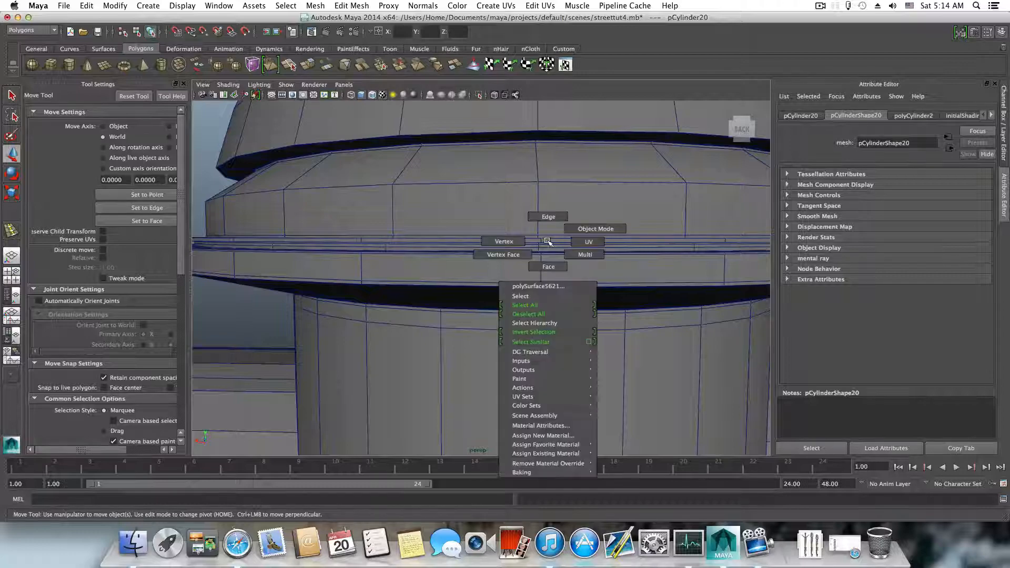
{"action": "right_click_drag", "start_coordinate": [510, 241], "coordinate": [509, 241]}
{"action": "scroll", "coordinate": [338, 260], "scroll_direction": "down", "scroll_amount": 3}
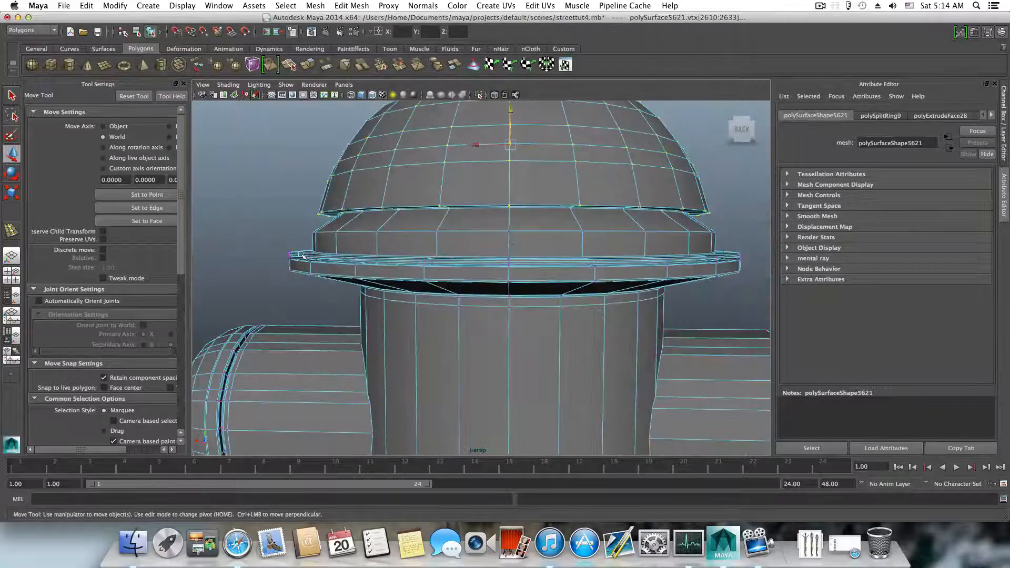
{"action": "left_click_drag", "start_coordinate": [366, 264], "coordinate": [350, 270], "text": "alt"}
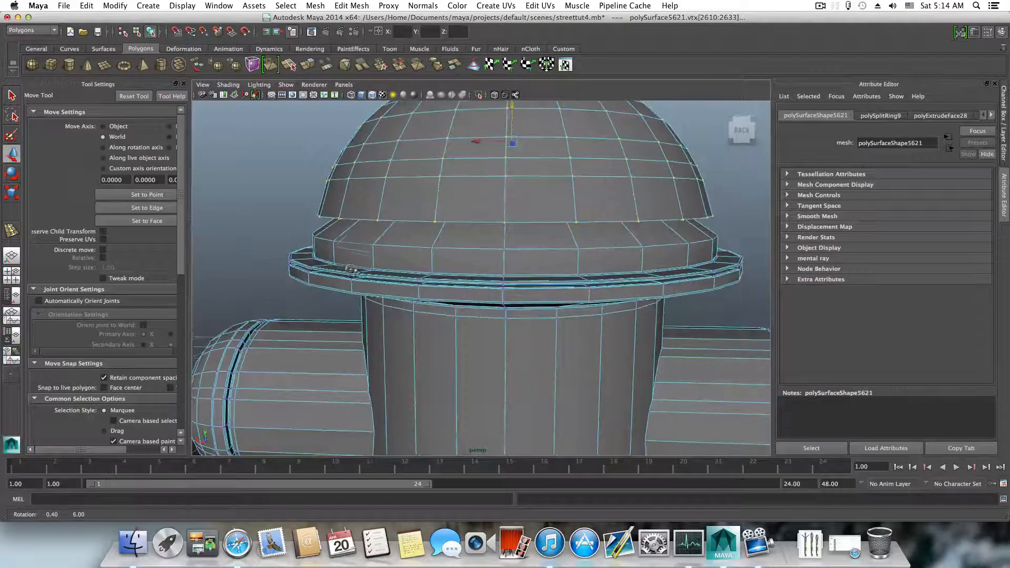
{"action": "left_click", "coordinate": [12, 279]}
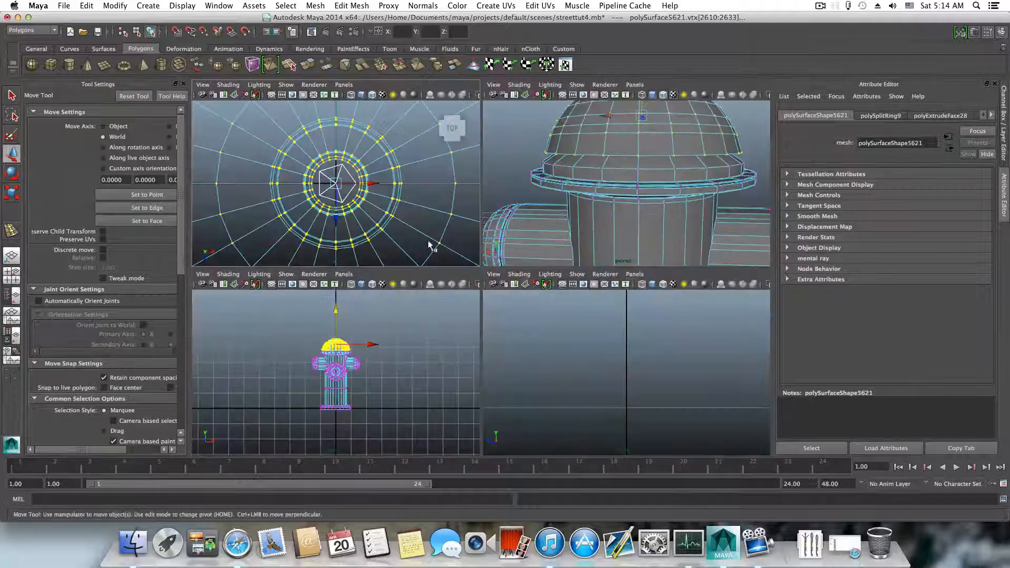
{"action": "key", "text": "space"}
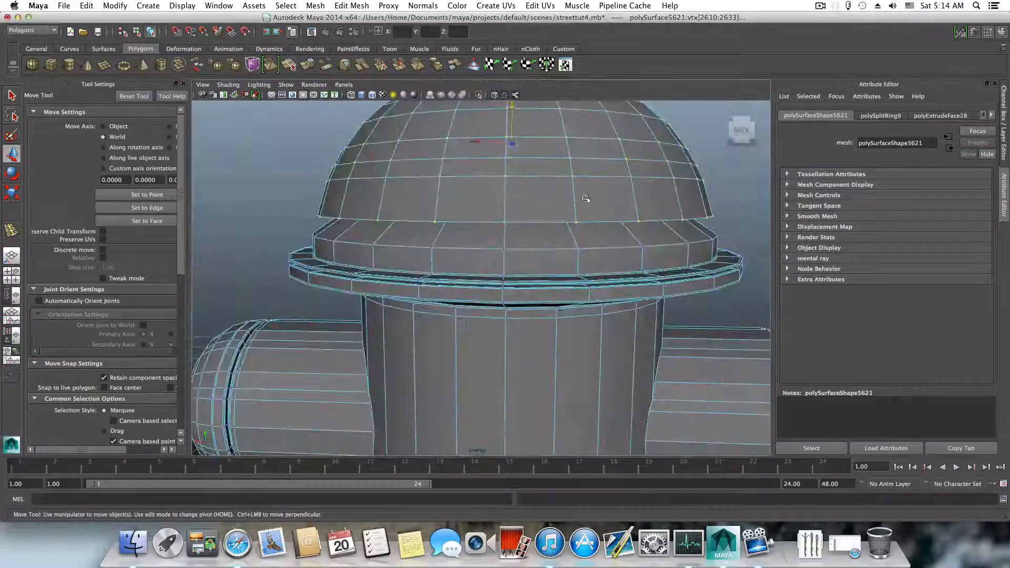
{"action": "key", "text": "space"}
{"action": "key", "text": "space"}
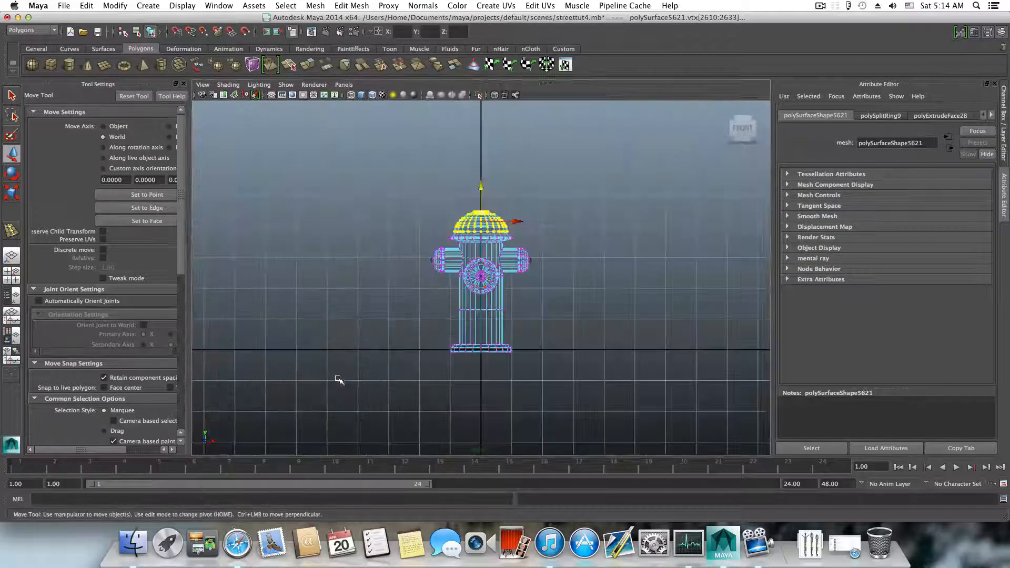
- Select the vertices of the band's middle edge loop and of its base along the rim's upper edge, across the full width
{"action": "scroll", "coordinate": [380, 358], "scroll_direction": "up", "scroll_amount": 8}
{"action": "scroll", "coordinate": [381, 350], "scroll_direction": "up", "scroll_amount": 8}
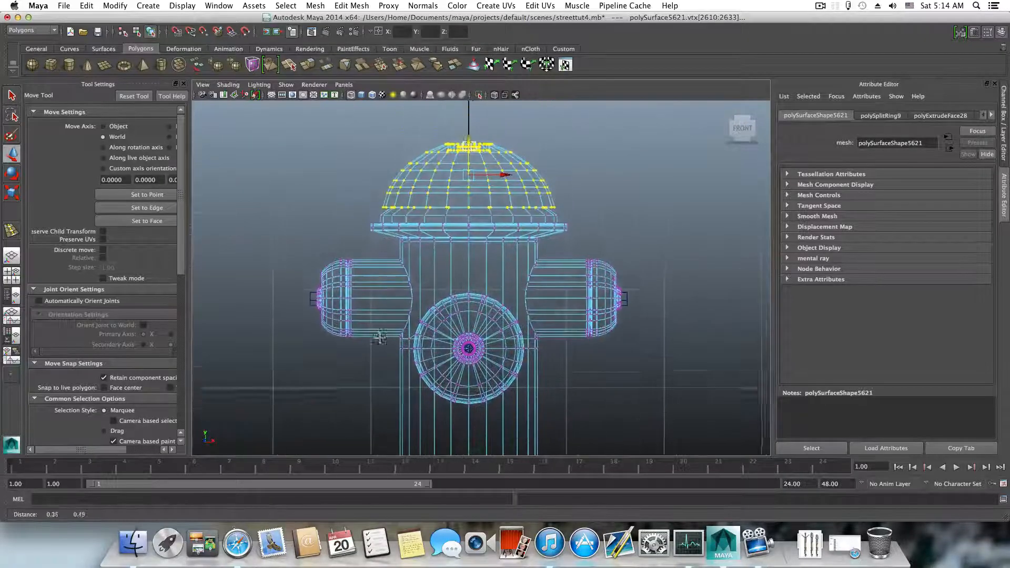
{"action": "scroll", "coordinate": [384, 347], "scroll_direction": "up", "scroll_amount": 5}
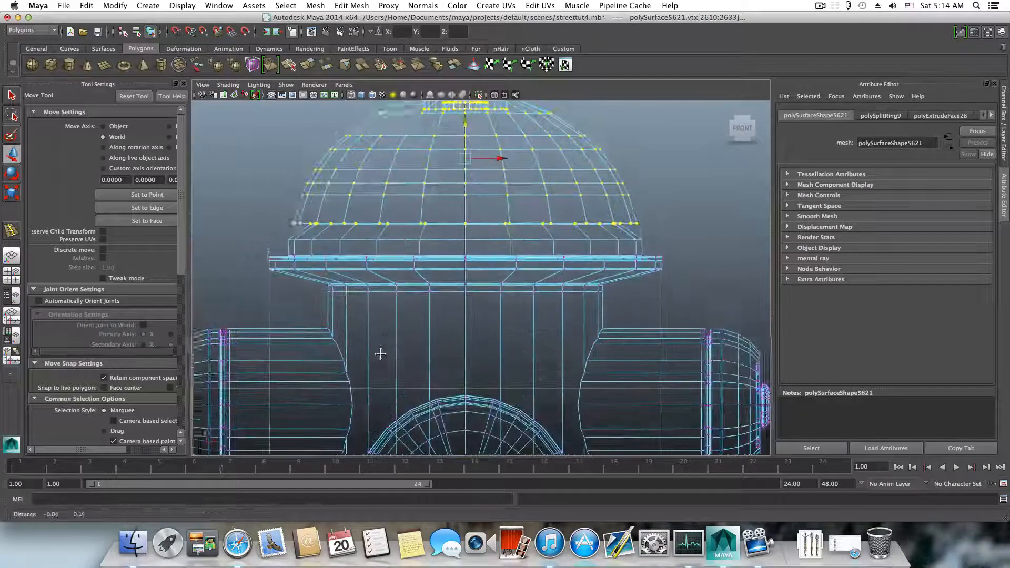
{"action": "scroll", "coordinate": [336, 328], "scroll_direction": "down", "scroll_amount": 10}
{"action": "scroll", "coordinate": [352, 329], "scroll_direction": "up", "scroll_amount": 8}
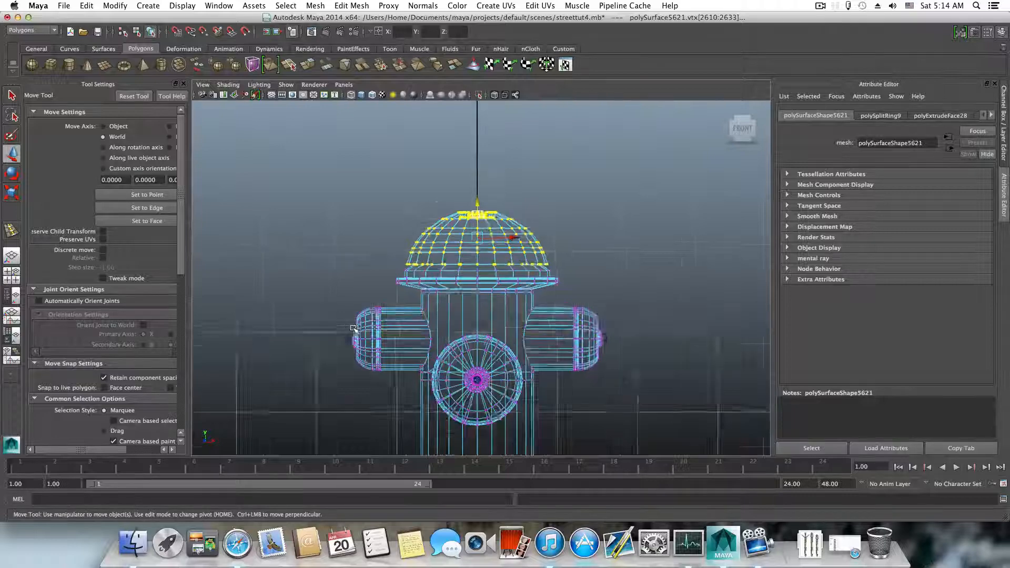
{"action": "scroll", "coordinate": [436, 344], "scroll_direction": "up", "scroll_amount": 6}
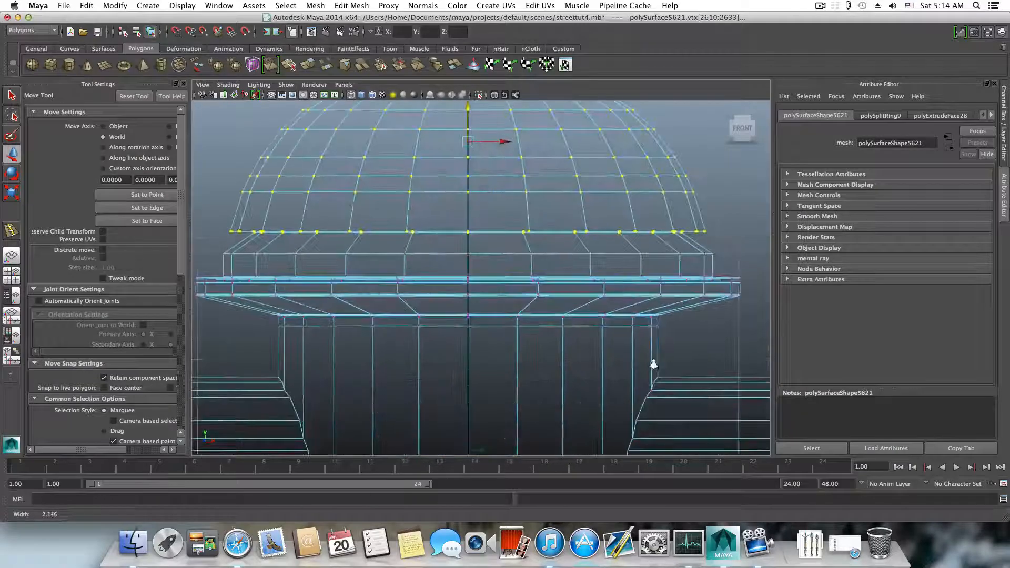
{"action": "scroll", "coordinate": [331, 301], "scroll_direction": "up", "scroll_amount": 1}
{"action": "middle_click_drag", "start_coordinate": [335, 301], "coordinate": [351, 297], "text": "alt"}
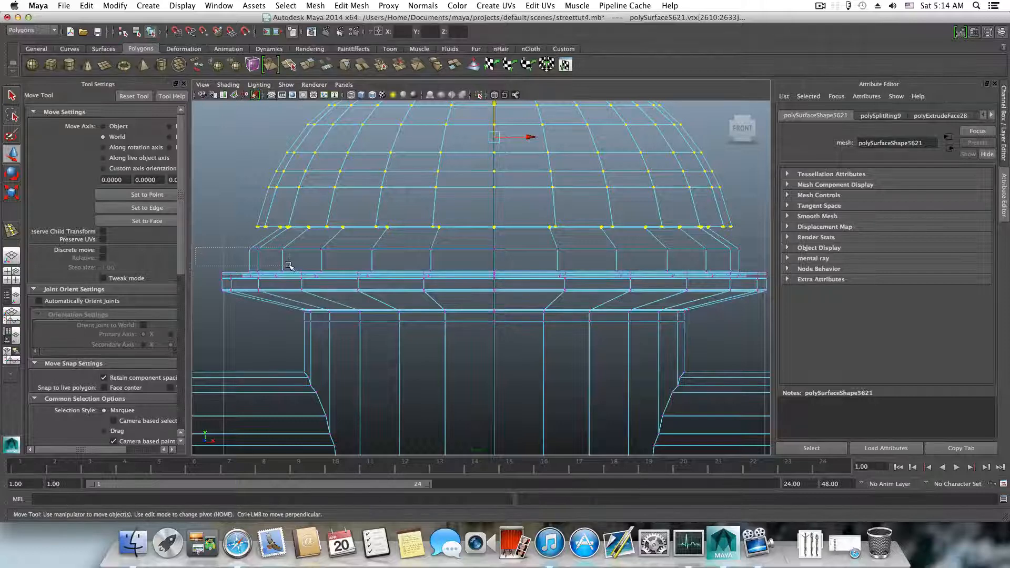
{"action": "left_click_drag", "start_coordinate": [289, 266], "coordinate": [500, 276]}
{"action": "left_click_drag", "start_coordinate": [565, 269], "coordinate": [775, 273]}
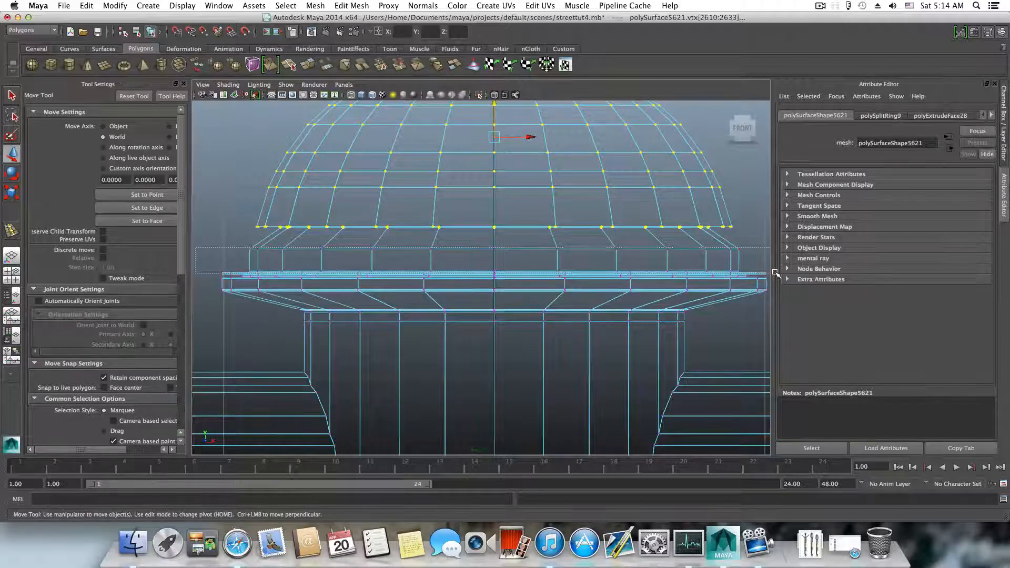
{"action": "left_click_drag", "start_coordinate": [776, 272], "coordinate": [776, 274]}
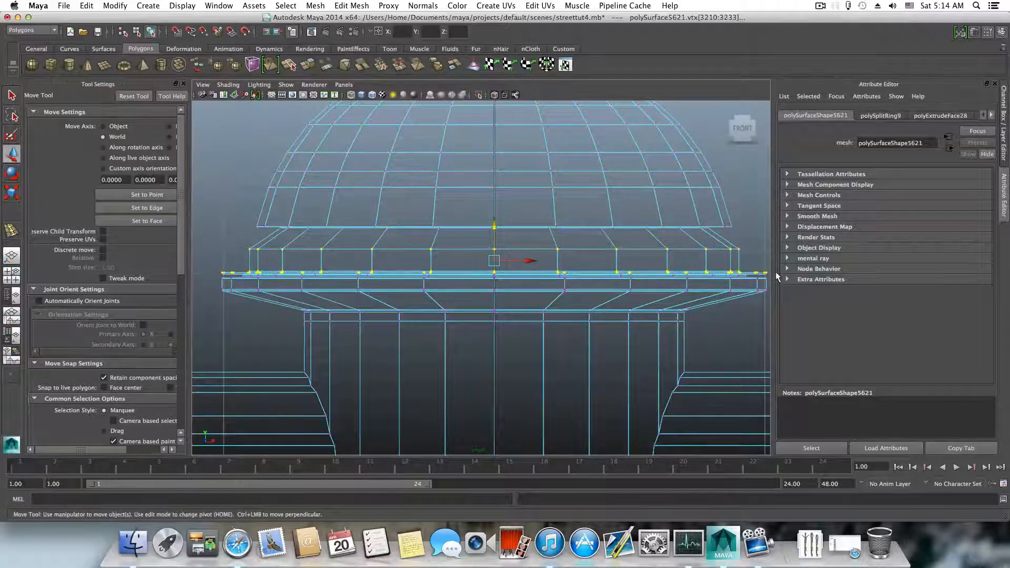
- Raise the vertices along the projecting rim's upper edge slightly along Y to form a second tier, and return to the perspective view
{"action": "middle_click_drag", "start_coordinate": [228, 279], "coordinate": [333, 254], "text": "alt"}
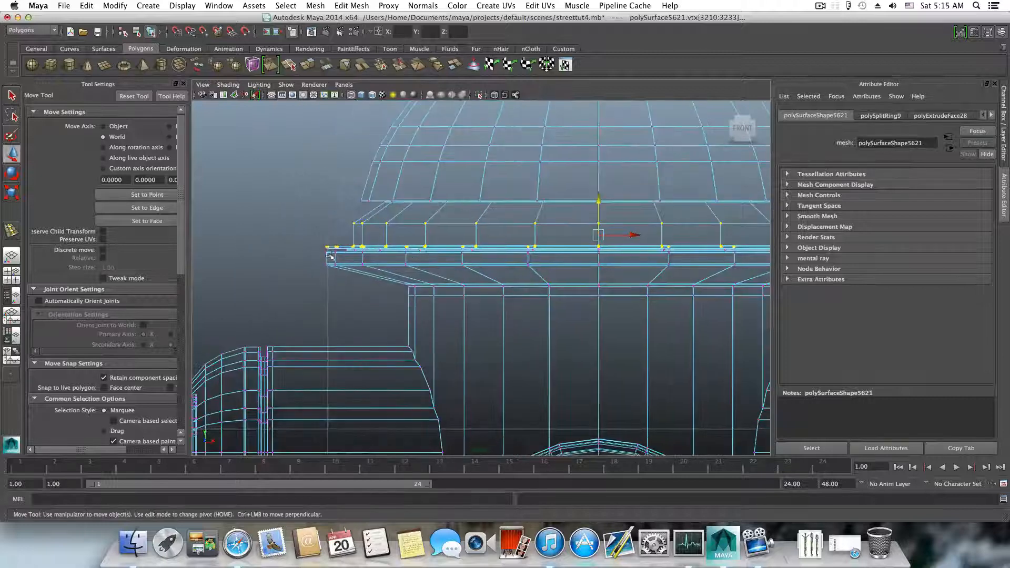
{"action": "right_click_drag", "start_coordinate": [332, 253], "coordinate": [642, 326], "text": "alt"}
{"action": "middle_click_drag", "start_coordinate": [371, 269], "coordinate": [546, 319], "text": "alt"}
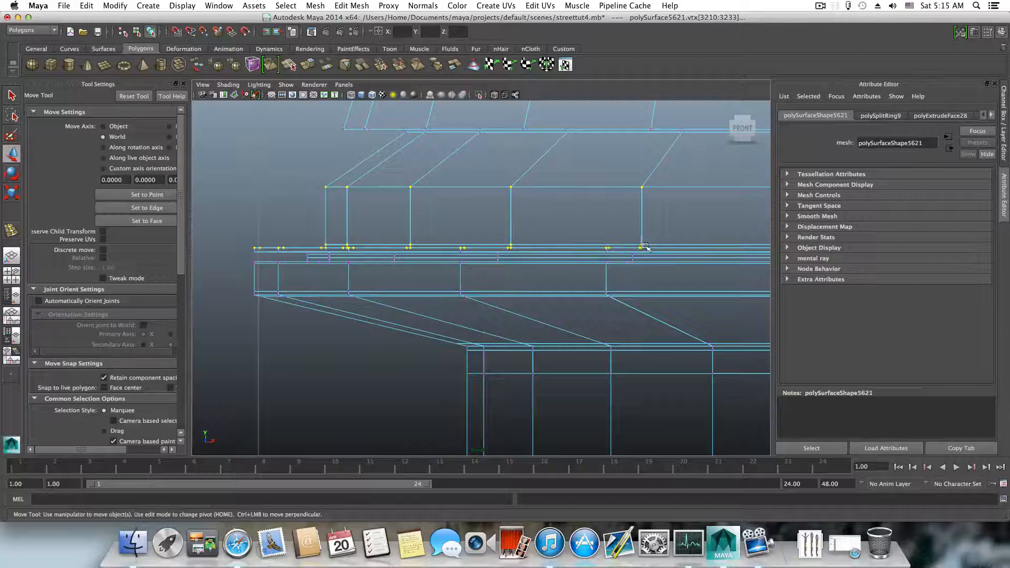
{"action": "key", "text": "f"}
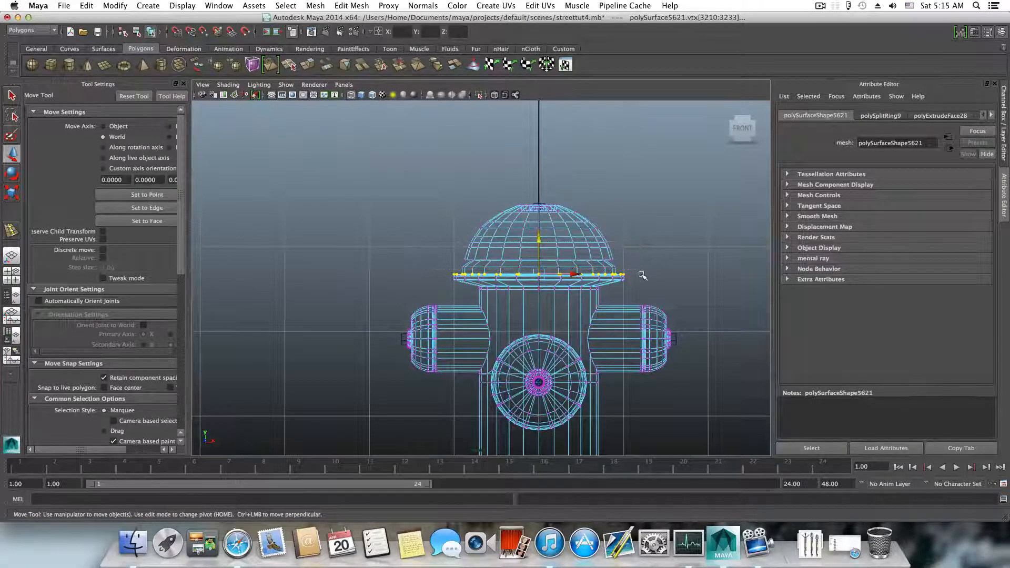
{"action": "left_click_drag", "start_coordinate": [543, 243], "coordinate": [540, 237]}
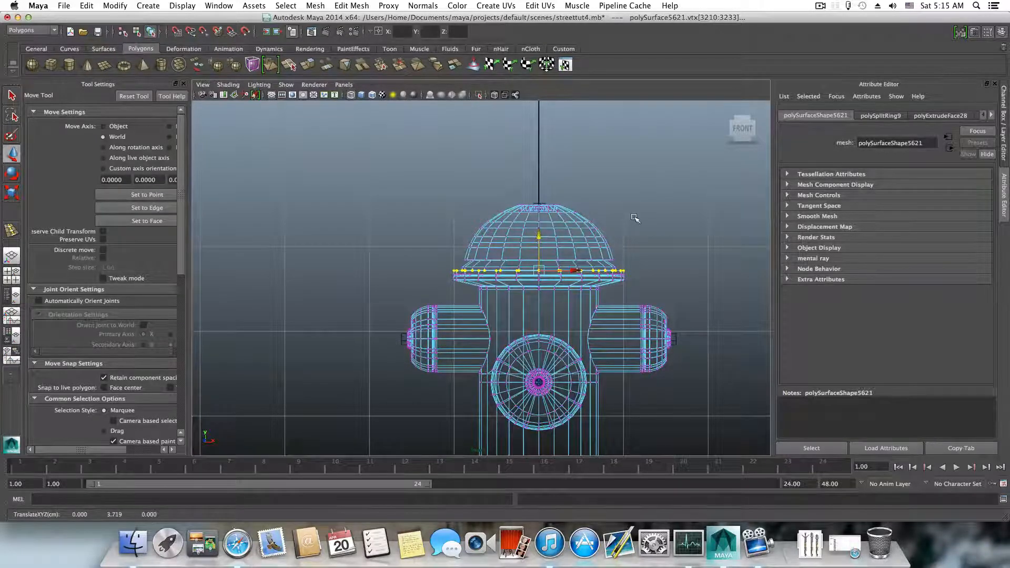
{"action": "key", "text": "space"}
{"action": "left_click_drag", "start_coordinate": [606, 233], "coordinate": [477, 265], "text": "alt"}
{"action": "key", "text": "F8"}
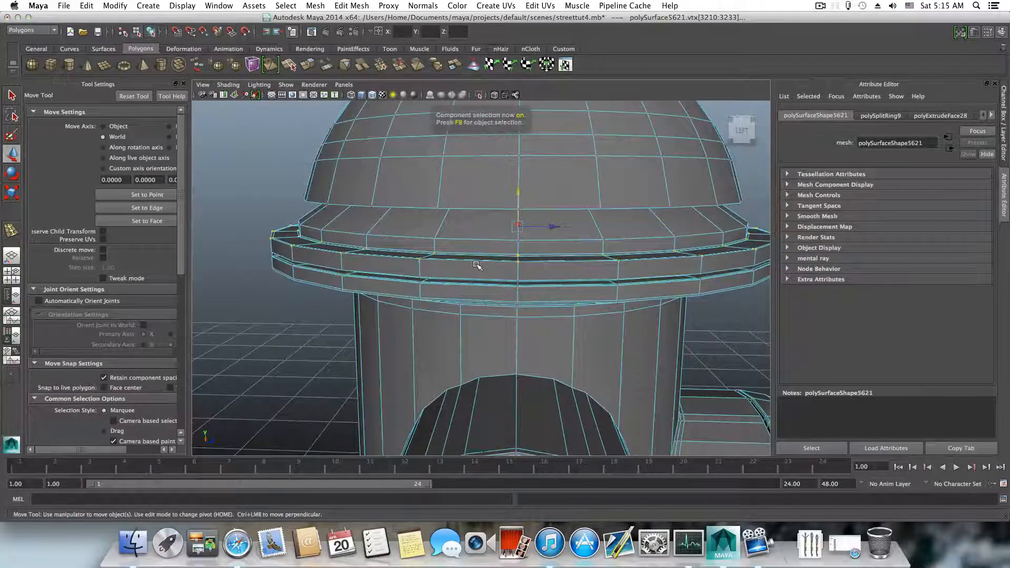
- Insert supporting edge loops around the dome's lower edge, the sloped band and the outer wall of the rim's upper tier
{"action": "key", "text": "F8"}
{"action": "right_click", "coordinate": [512, 188], "text": "shift"}
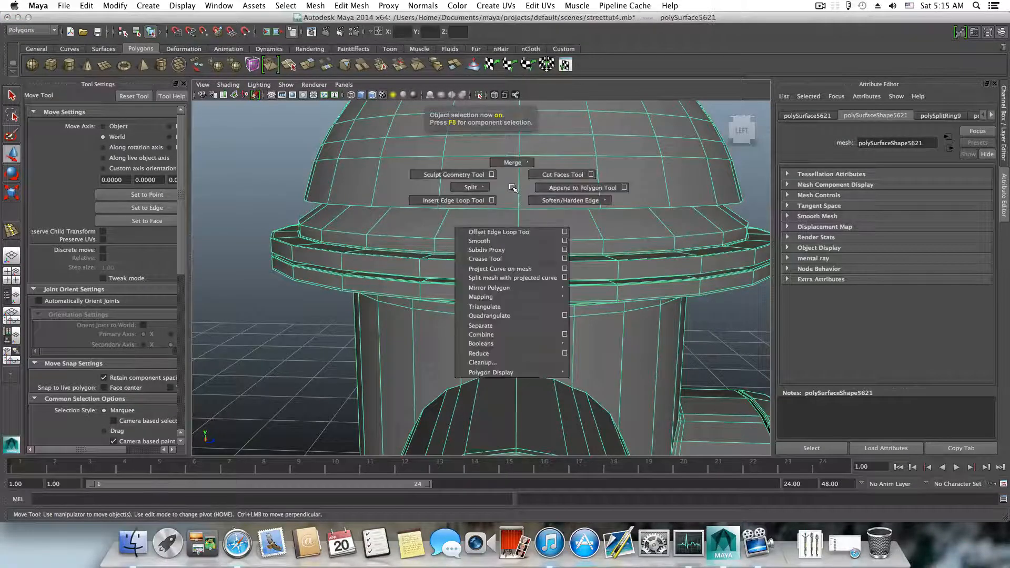
{"action": "left_click", "coordinate": [445, 200]}
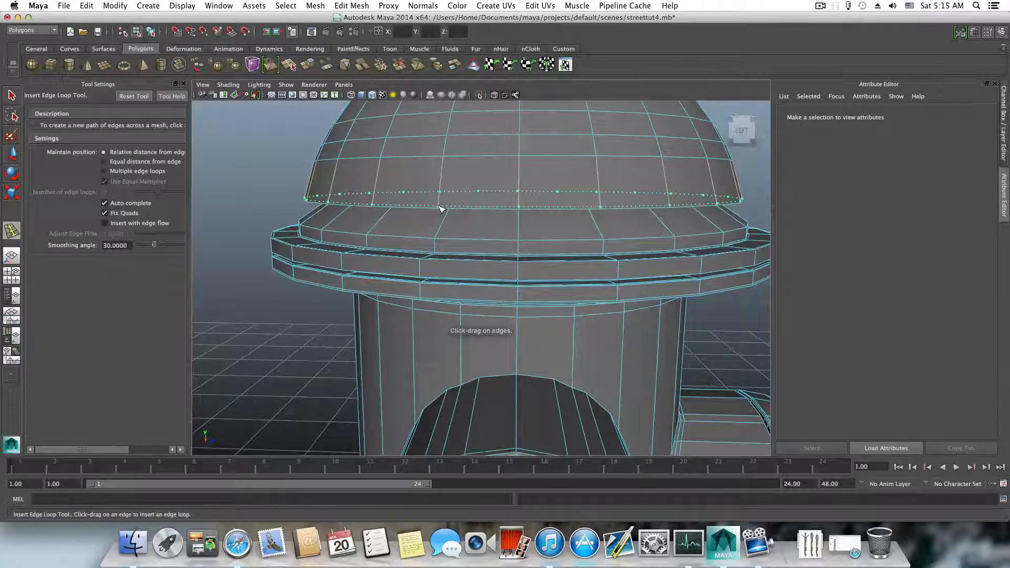
{"action": "left_click", "coordinate": [450, 228]}
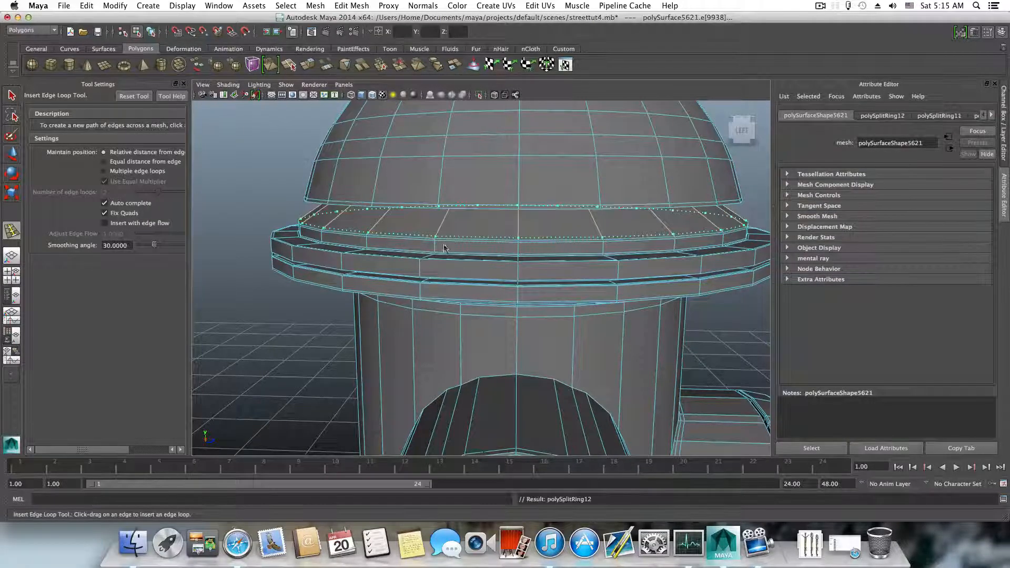
{"action": "left_click_drag", "start_coordinate": [444, 248], "coordinate": [470, 171], "text": "alt"}
{"action": "left_click_drag", "start_coordinate": [474, 212], "coordinate": [463, 235], "text": "alt"}
{"action": "right_click_drag", "start_coordinate": [429, 295], "coordinate": [527, 341], "text": "alt"}
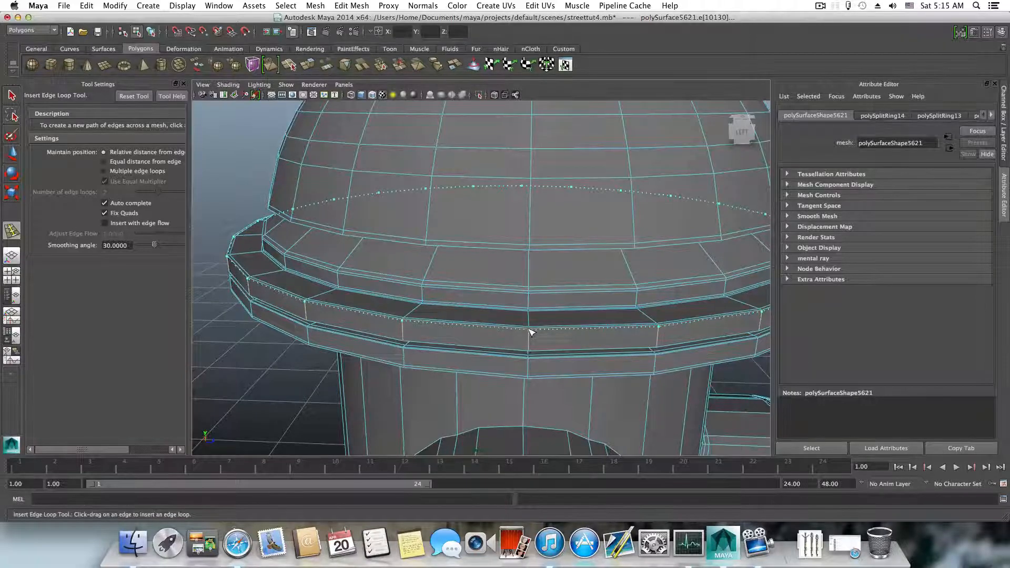
{"action": "left_click_drag", "start_coordinate": [531, 331], "coordinate": [529, 331]}
- Insert an edge loop around each side nozzle close to its junction with the hydrant body
{"action": "key", "text": "bracketleft"}
{"action": "key", "text": "bracketleft"}
{"action": "key", "text": "bracketleft"}
{"action": "key", "text": "bracketleft"}
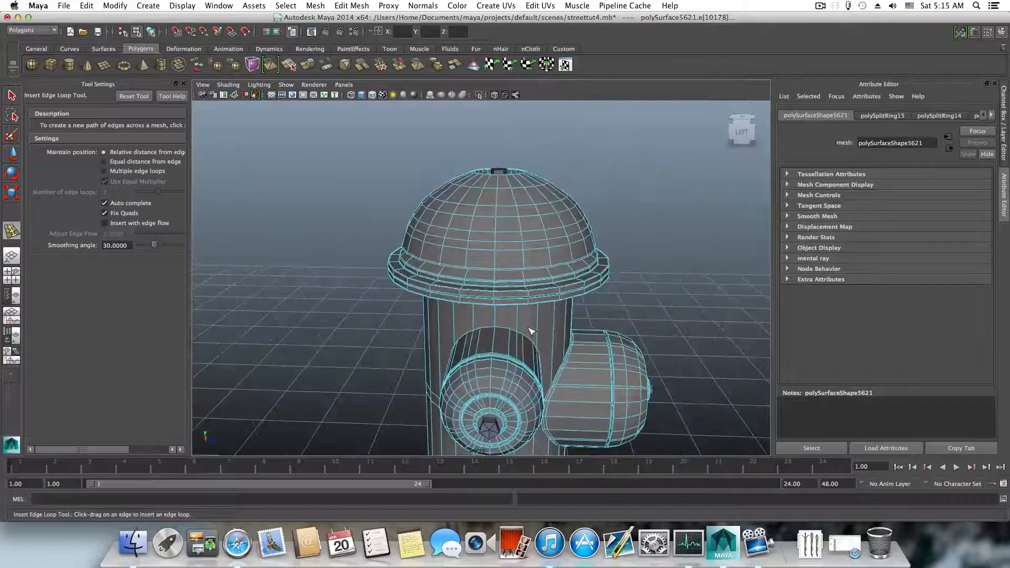
{"action": "left_click_drag", "start_coordinate": [412, 328], "coordinate": [417, 330]}
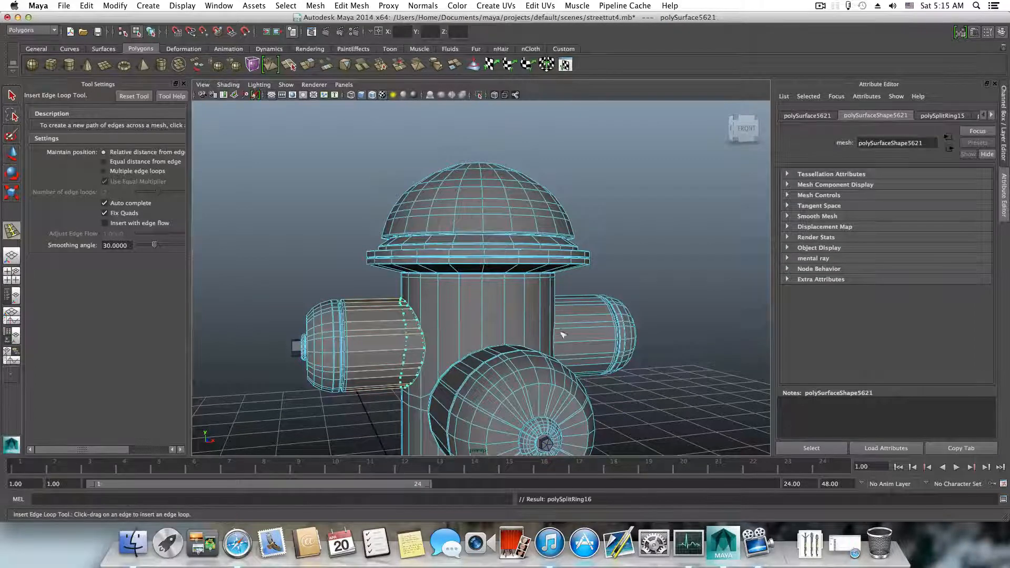
{"action": "left_click_drag", "start_coordinate": [584, 334], "coordinate": [474, 330], "text": "alt"}
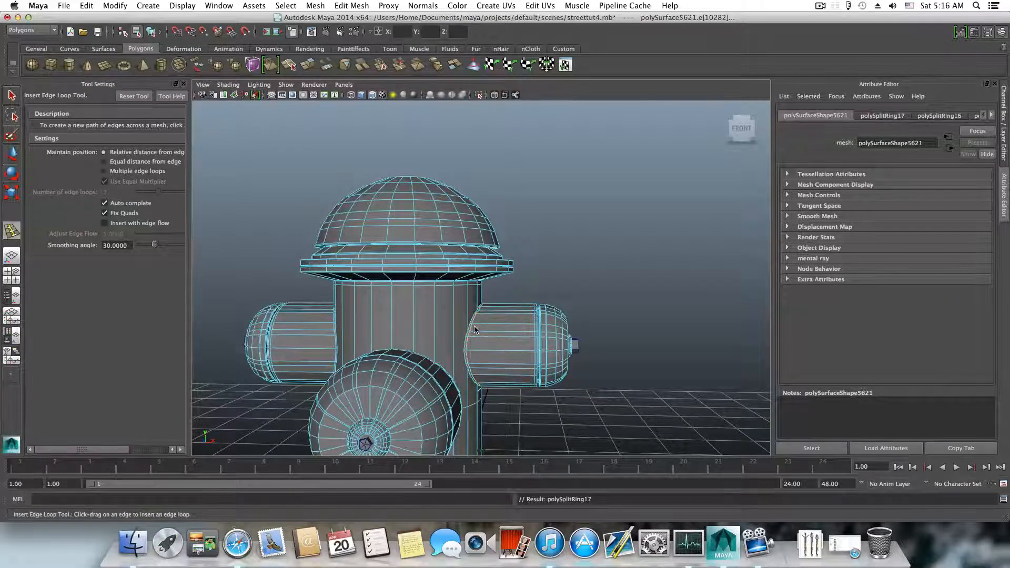
- Select the hydrant body as an object, turn on its smooth mesh preview and clear the selection
{"action": "key", "text": "F8"}
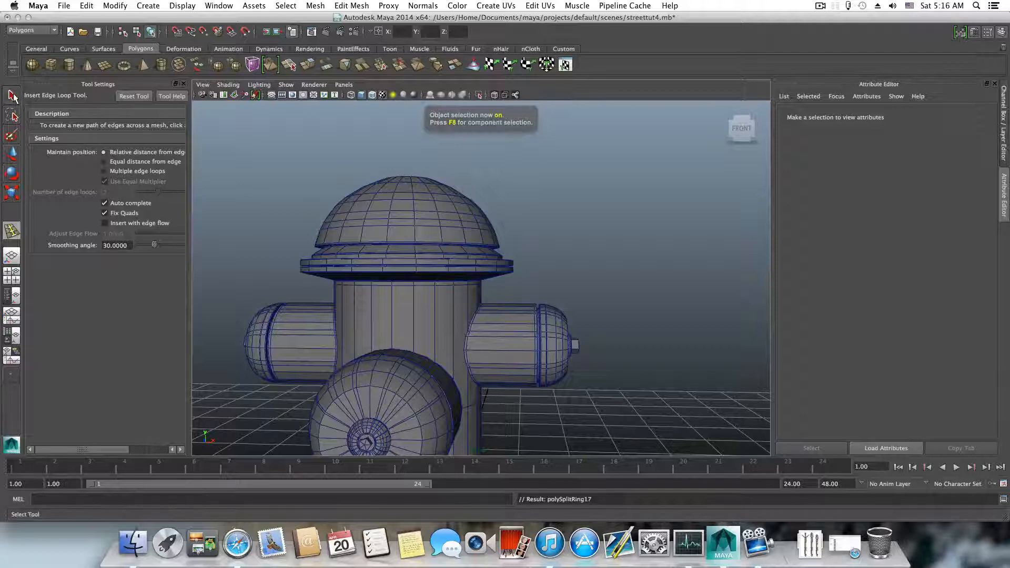
{"action": "left_click", "coordinate": [12, 94]}
{"action": "left_click", "coordinate": [364, 246]}
{"action": "scroll", "coordinate": [364, 246], "scroll_direction": "down", "scroll_amount": 3}
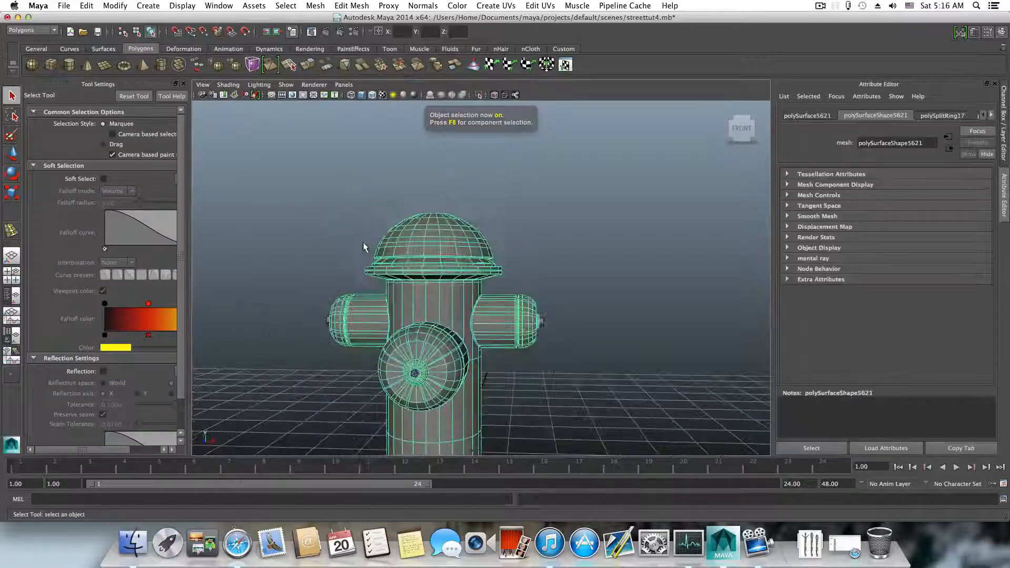
{"action": "scroll", "coordinate": [461, 273], "scroll_direction": "down", "scroll_amount": 3}
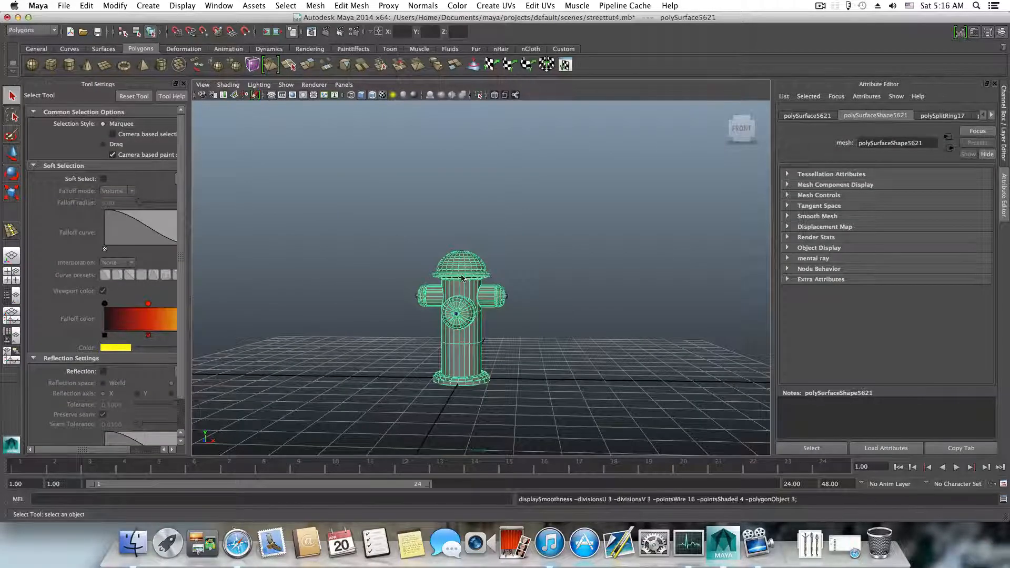
{"action": "scroll", "coordinate": [513, 277], "scroll_direction": "up", "scroll_amount": 3}
{"action": "left_click", "coordinate": [516, 281]}
- Examine the smoothed front nozzle and its junction with the hydrant body from below, above and both sides
{"action": "left_click_drag", "start_coordinate": [516, 281], "coordinate": [518, 250], "text": "alt"}
{"action": "scroll", "coordinate": [582, 300], "scroll_direction": "up", "scroll_amount": 5}
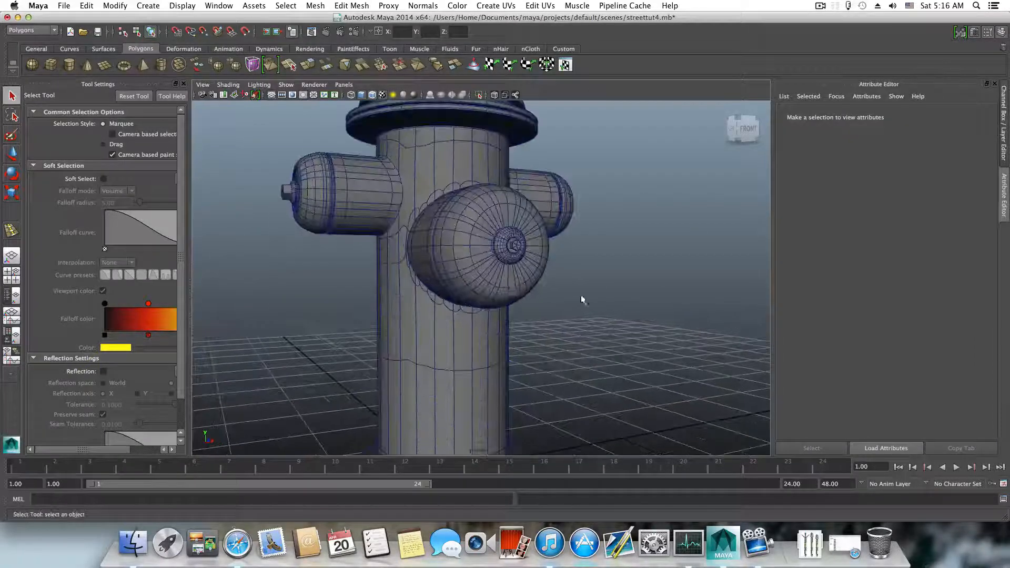
{"action": "left_click_drag", "start_coordinate": [513, 297], "coordinate": [435, 311], "text": "alt"}
{"action": "middle_click_drag", "start_coordinate": [435, 311], "coordinate": [410, 297], "text": "alt"}
{"action": "right_click_drag", "start_coordinate": [409, 305], "coordinate": [536, 345], "text": "alt"}
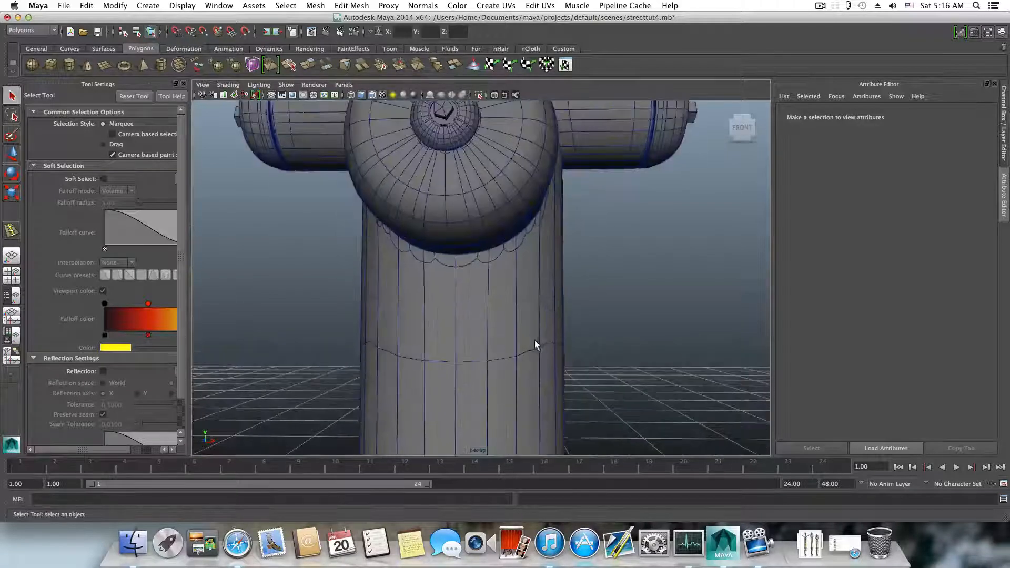
{"action": "left_click_drag", "start_coordinate": [534, 340], "coordinate": [480, 356], "text": "alt"}
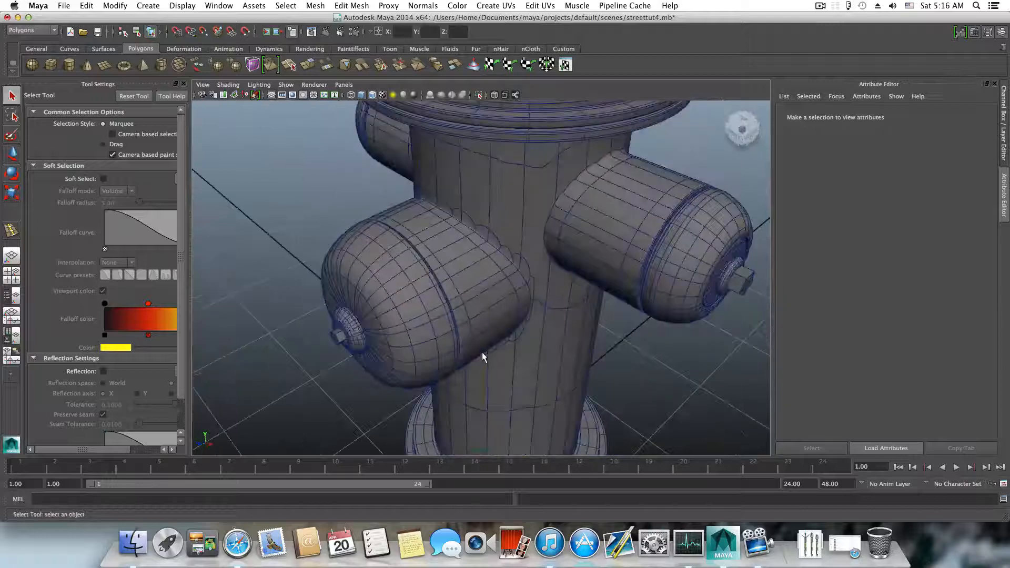
{"action": "scroll", "coordinate": [482, 352], "scroll_direction": "up", "scroll_amount": 5}
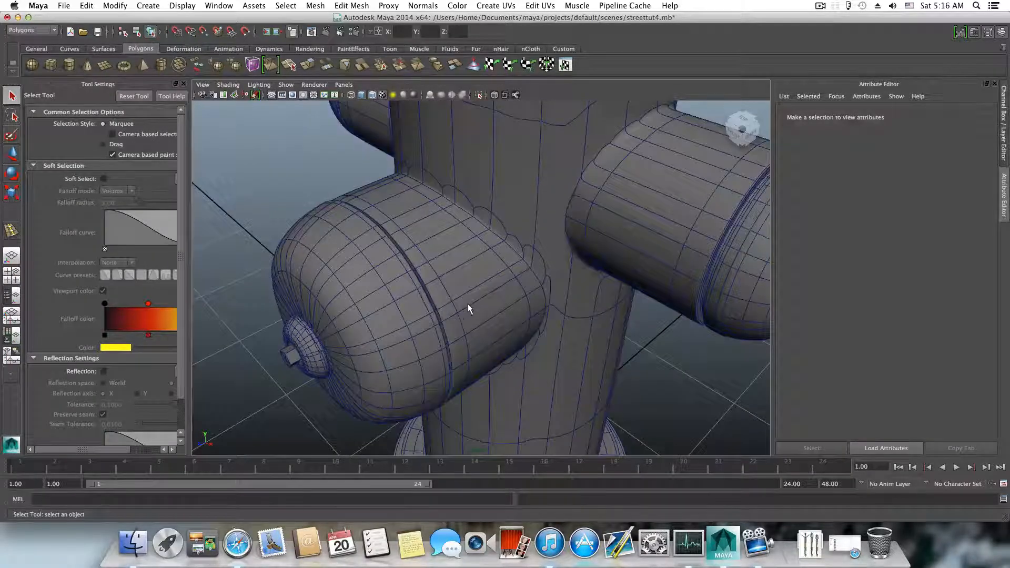
{"action": "left_click_drag", "start_coordinate": [467, 309], "coordinate": [576, 302], "text": "alt"}
- Delete the edge line that runs along the front nozzle's upper barrel and up the hydrant body beside the neighbouring side nozzle
{"action": "right_click_drag", "start_coordinate": [523, 223], "coordinate": [528, 201]}
{"action": "left_click", "coordinate": [523, 225]}
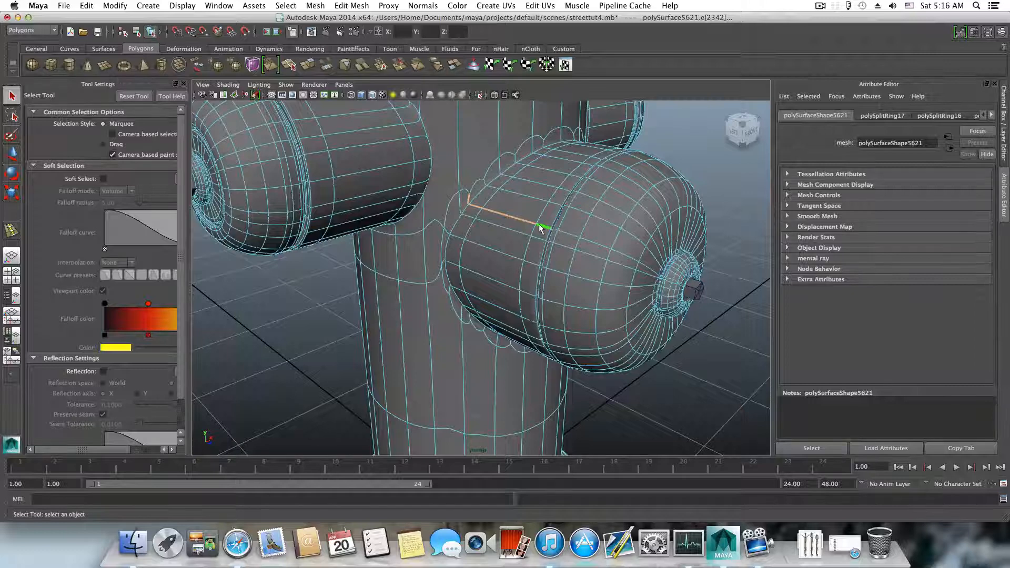
{"action": "left_click", "coordinate": [512, 228]}
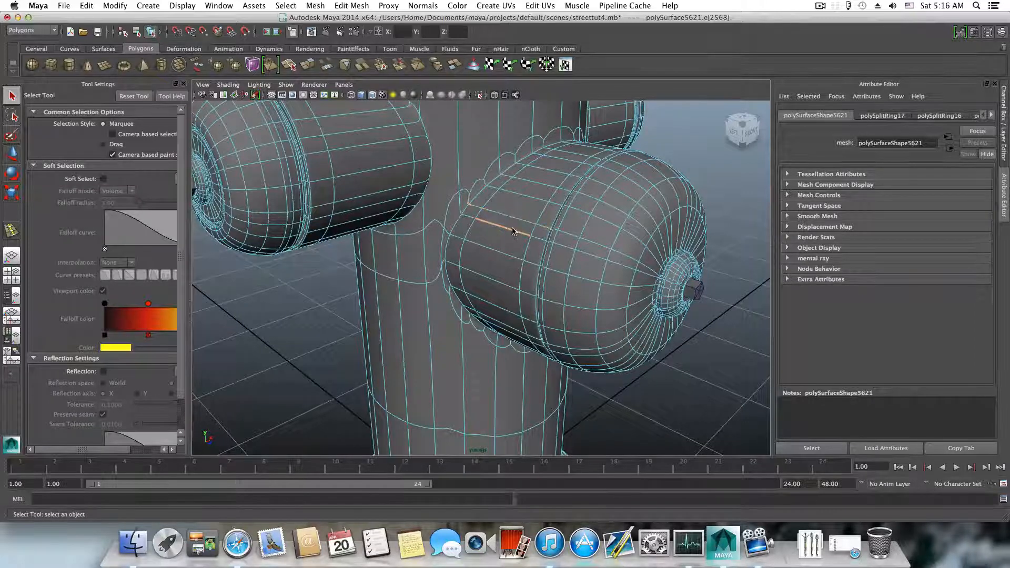
{"action": "left_click", "coordinate": [513, 230], "text": "shift"}
{"action": "right_click", "coordinate": [513, 230], "text": "shift"}
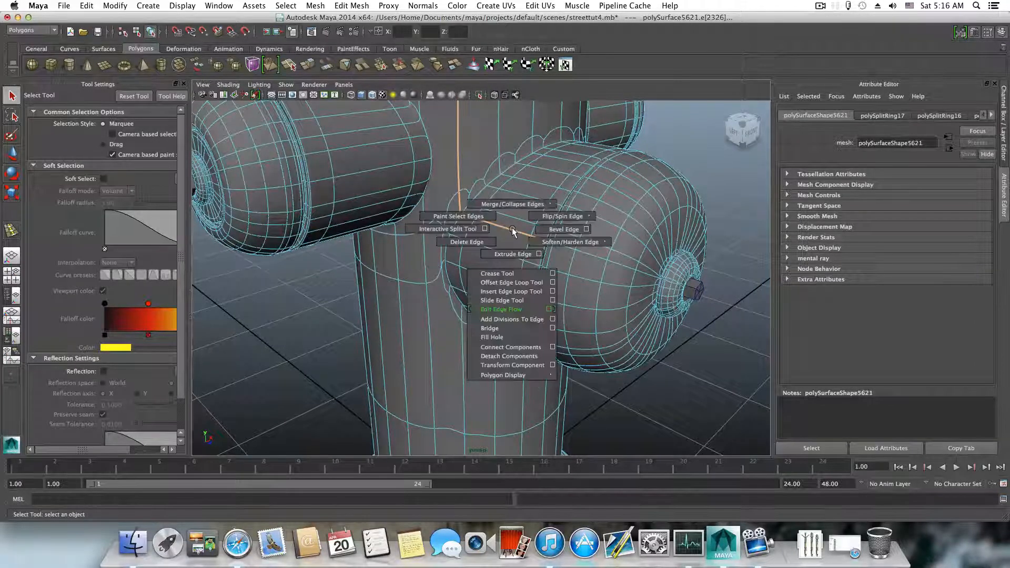
{"action": "left_click", "coordinate": [466, 241]}
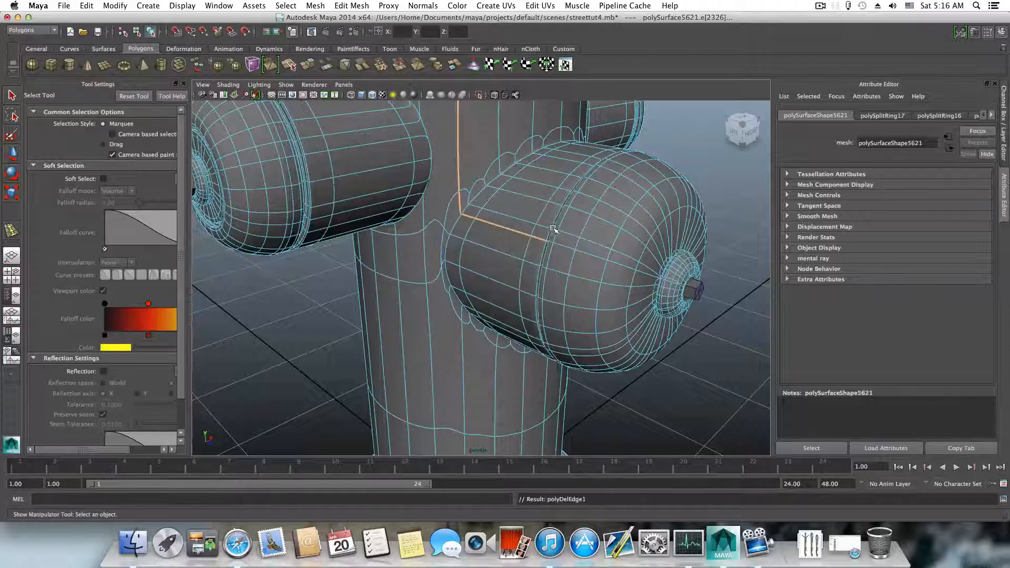
- Delete the leftover continuation of that edge line across the front nozzle's rounded cap
{"action": "mouse_move", "coordinate": [553, 229]}
{"action": "left_mouse_down", "text": "alt"}
{"action": "mouse_move", "coordinate": [519, 232]}
{"action": "mouse_move", "coordinate": [547, 242]}
{"action": "left_mouse_up", "text": "alt"}
{"action": "left_click", "coordinate": [556, 287]}
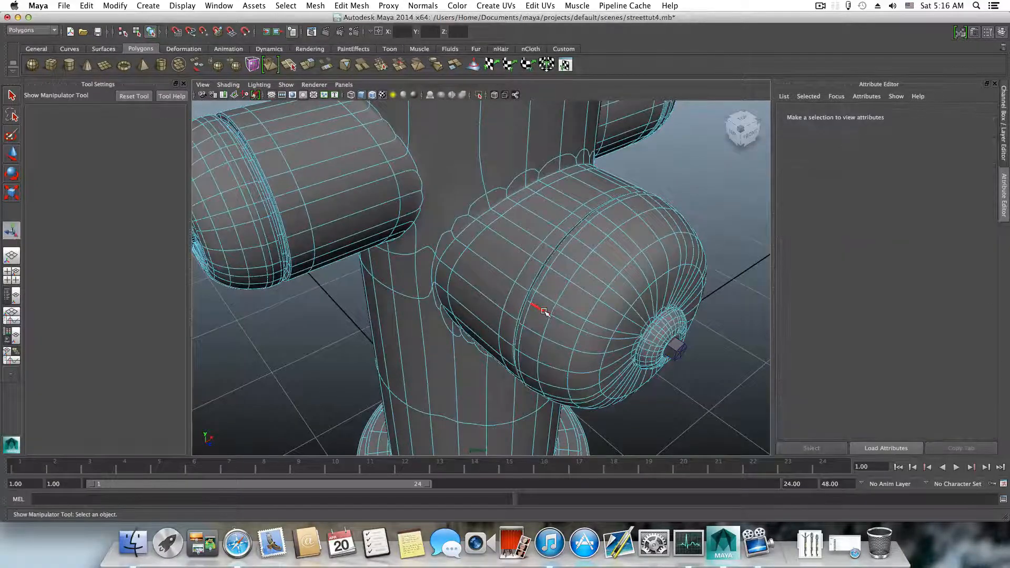
{"action": "left_click", "coordinate": [544, 312]}
{"action": "right_click", "coordinate": [545, 311], "text": "shift"}
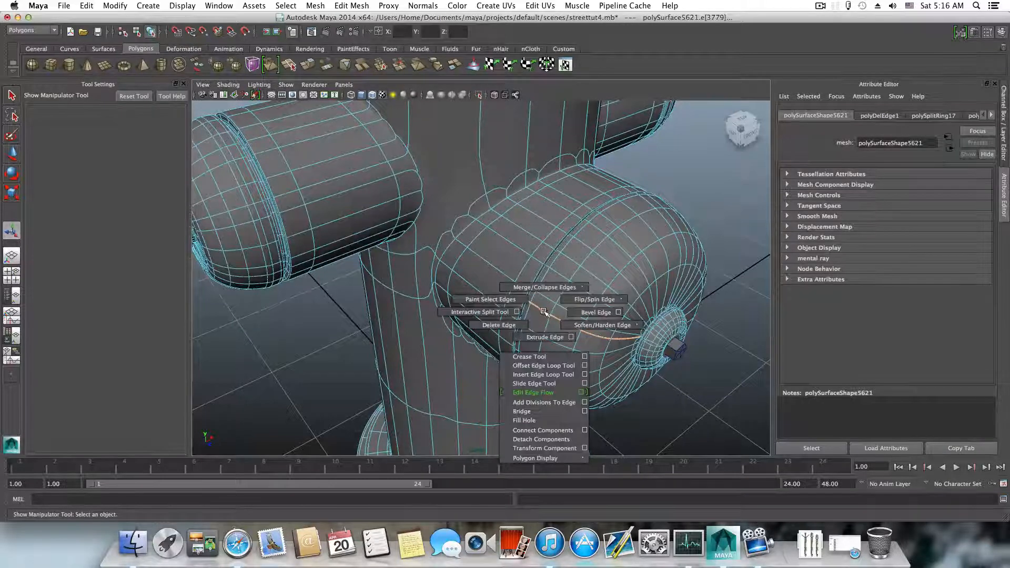
{"action": "left_click", "coordinate": [508, 326]}
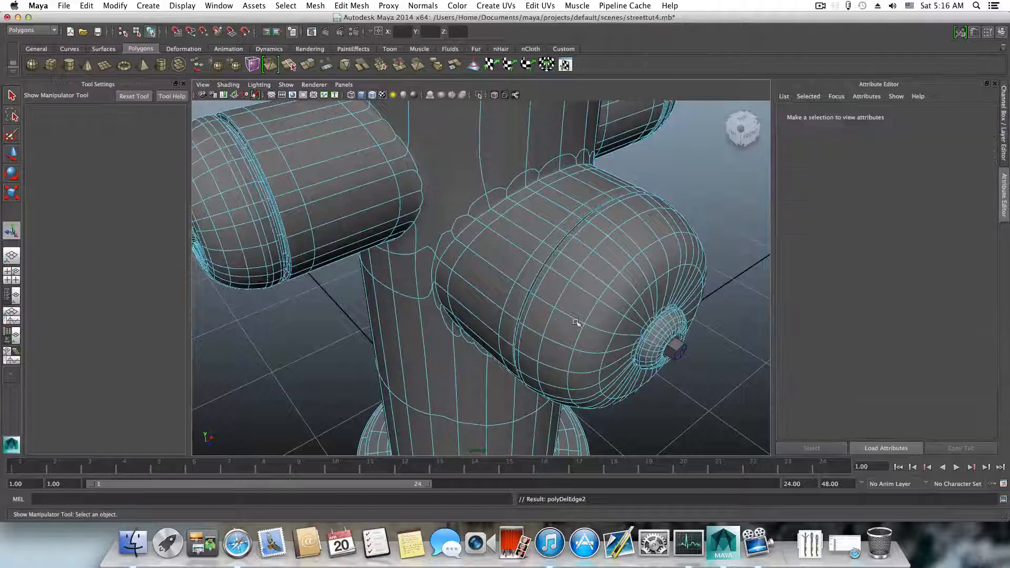
- Delete the matching edge line on the front nozzle's opposite side, along its barrel and up the body, plus its continuation across the cap
{"action": "mouse_move", "coordinate": [541, 320]}
{"action": "left_mouse_down", "text": "alt"}
{"action": "mouse_move", "coordinate": [451, 300]}
{"action": "mouse_move", "coordinate": [508, 353]}
{"action": "mouse_move", "coordinate": [533, 317]}
{"action": "left_mouse_up", "text": "alt"}
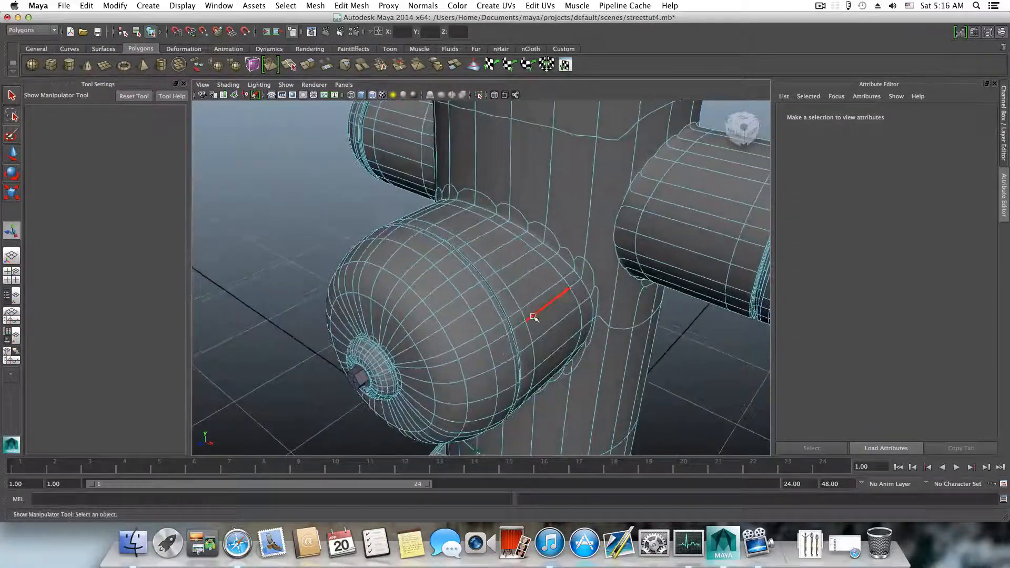
{"action": "left_click", "coordinate": [533, 316]}
{"action": "double_click", "coordinate": [575, 284]}
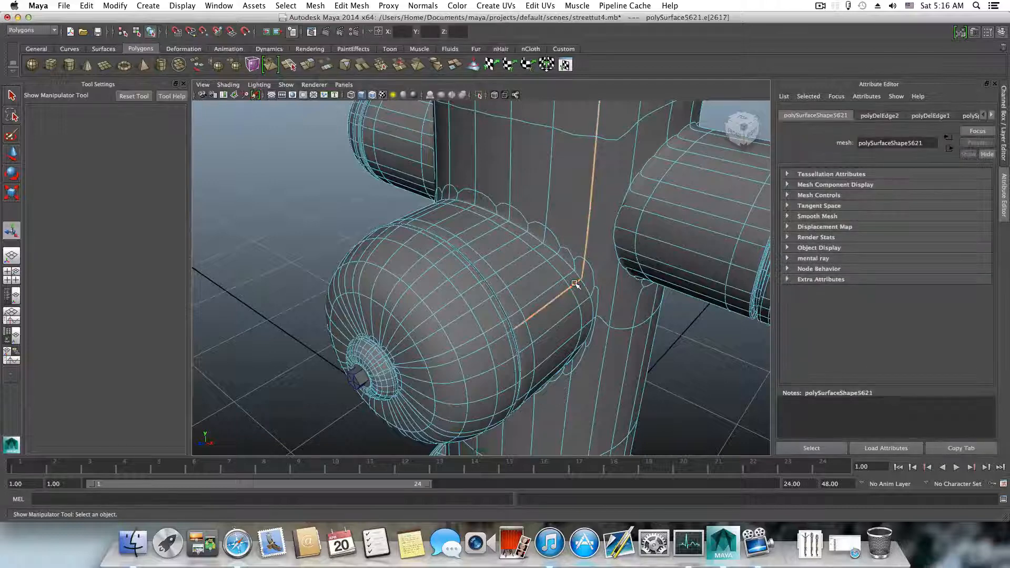
{"action": "right_click_drag", "start_coordinate": [575, 284], "coordinate": [508, 335], "text": "shift"}
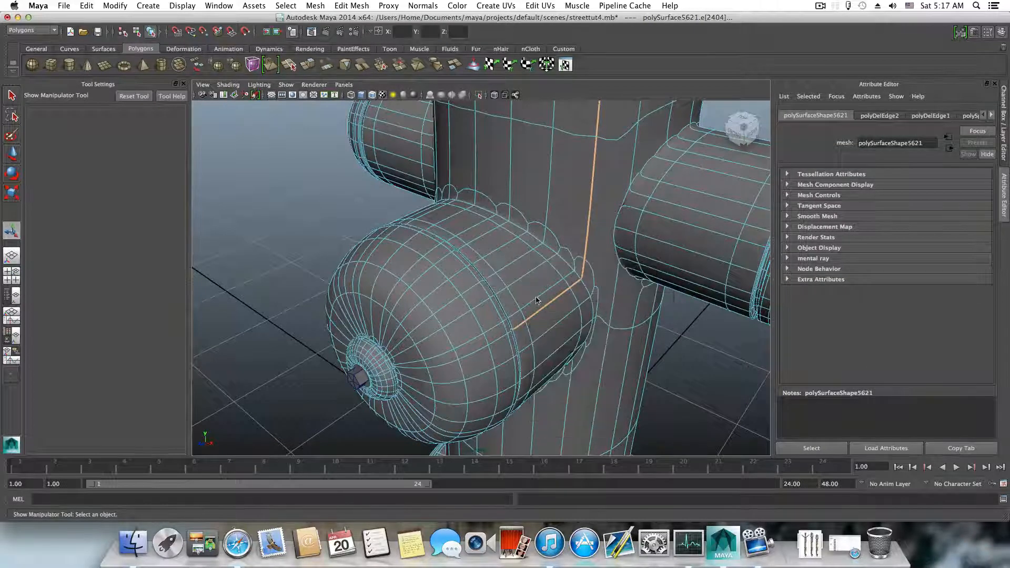
{"action": "left_click", "coordinate": [503, 340]}
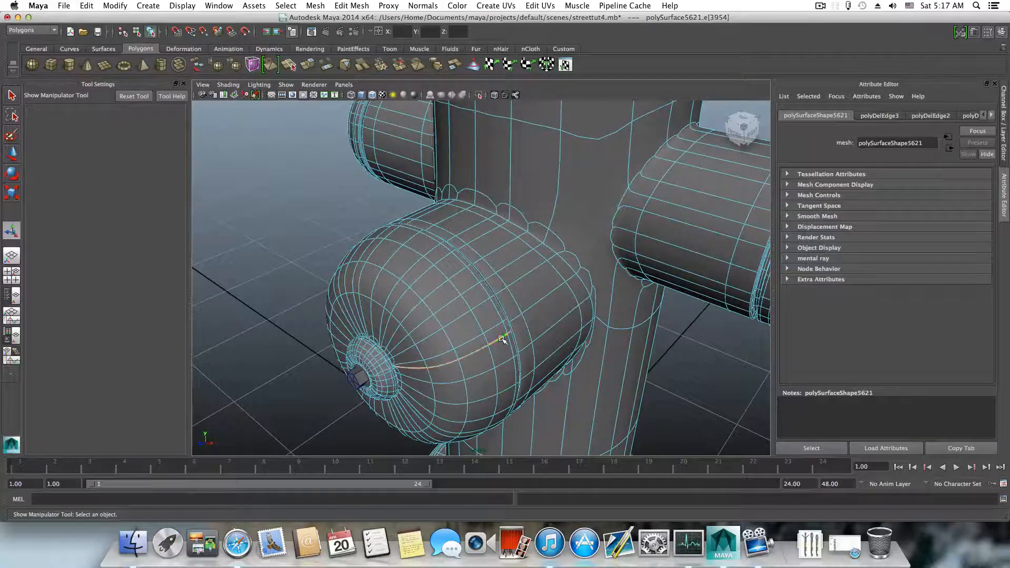
{"action": "double_click", "coordinate": [502, 340]}
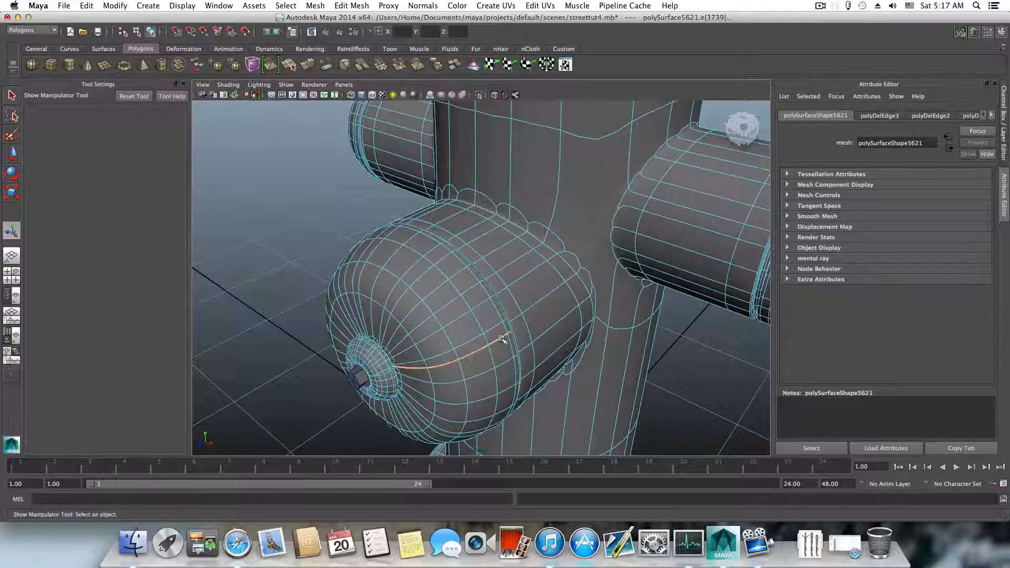
{"action": "right_click", "coordinate": [502, 340], "text": "shift"}
{"action": "left_click", "coordinate": [466, 352]}
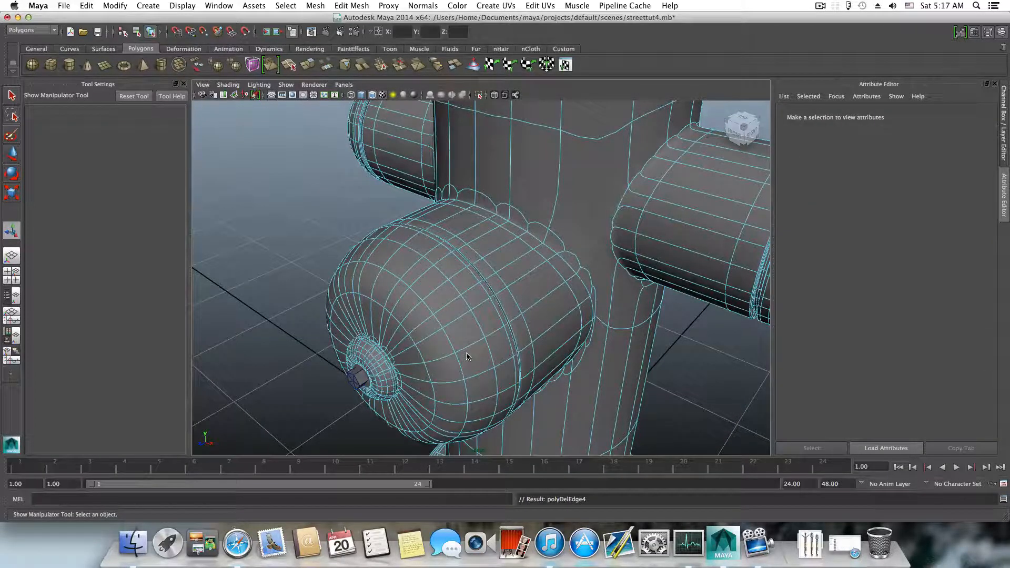
- Return to object mode, clear the selection and review the hydrant's nozzles from the side and front
{"action": "key", "text": "F8"}
{"action": "key", "text": "F8"}
{"action": "scroll", "coordinate": [414, 328], "scroll_direction": "down", "scroll_amount": 3}
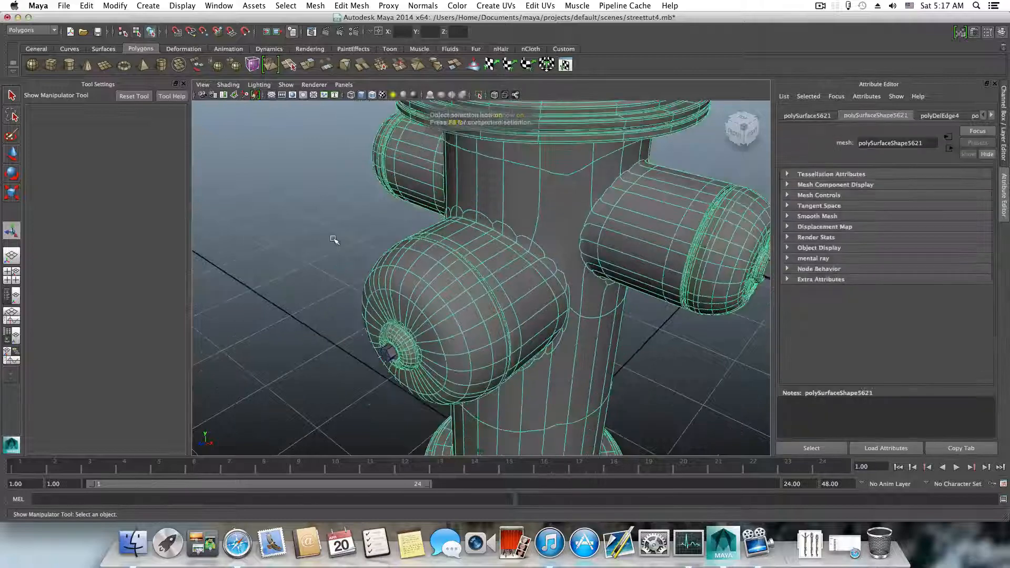
{"action": "left_click", "coordinate": [333, 239]}
{"action": "left_click_drag", "start_coordinate": [606, 327], "coordinate": [562, 310], "text": "alt"}
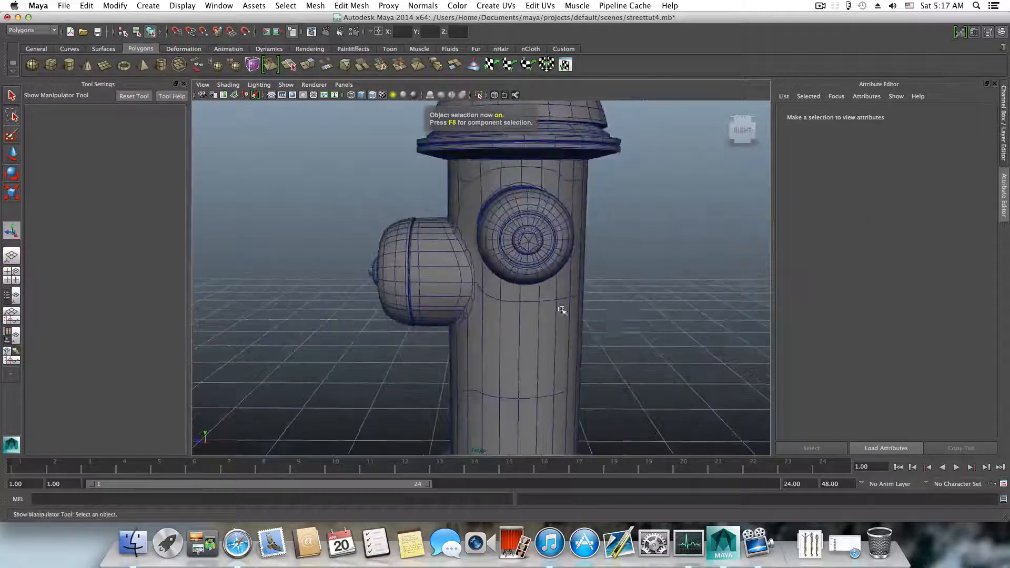
{"action": "left_click_drag", "start_coordinate": [425, 318], "coordinate": [487, 350], "text": "alt"}
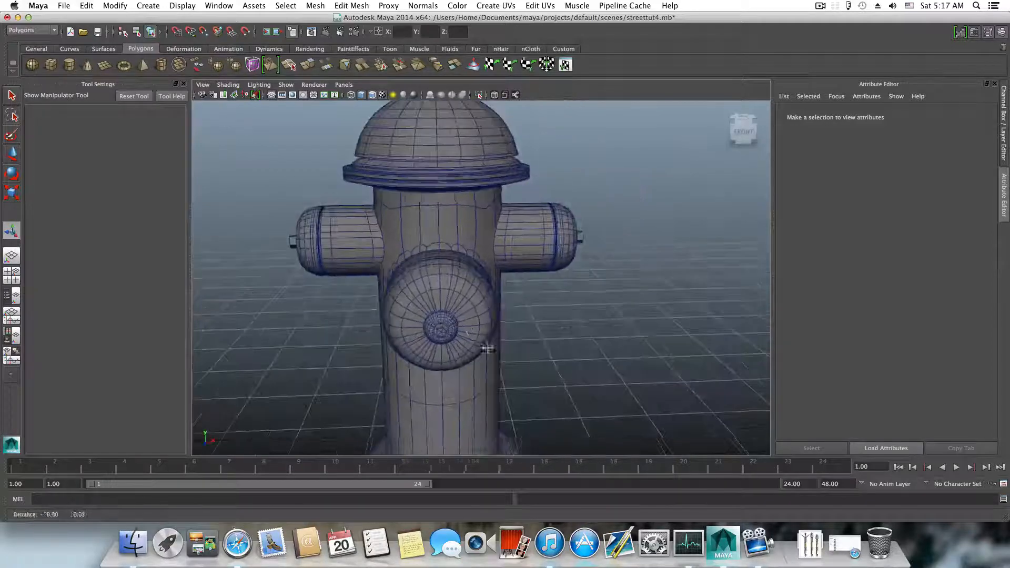
- Try to flatten the wavy edge loop just beneath the hydrant's rim by scaling it vertically
{"action": "right_click_drag", "start_coordinate": [487, 349], "coordinate": [523, 416], "text": "alt"}
{"action": "left_click_drag", "start_coordinate": [523, 416], "coordinate": [514, 388], "text": "alt"}
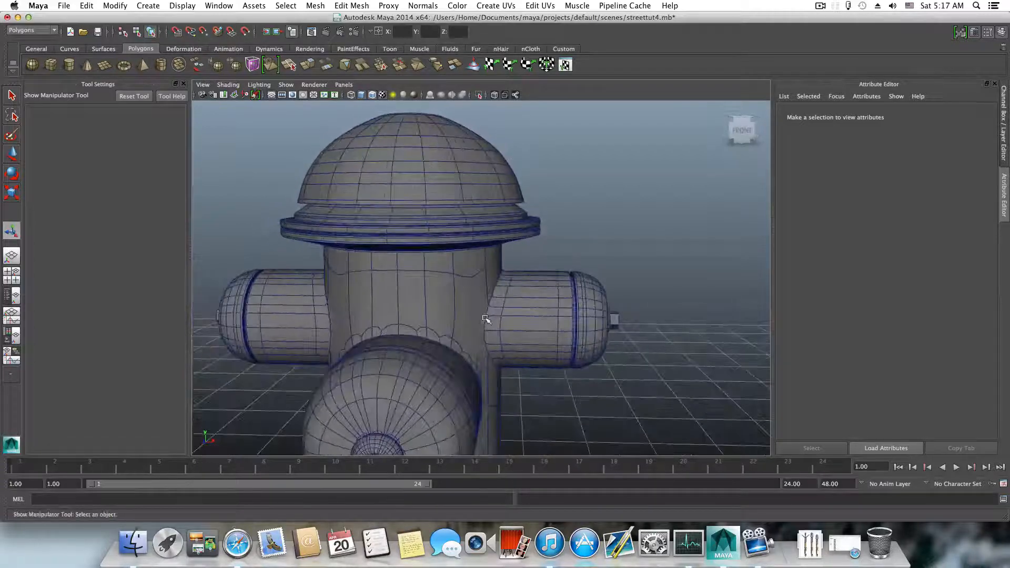
{"action": "left_click", "coordinate": [342, 6]}
{"action": "left_click", "coordinate": [402, 134]}
{"action": "left_click_drag", "start_coordinate": [385, 303], "coordinate": [458, 256], "text": "alt"}
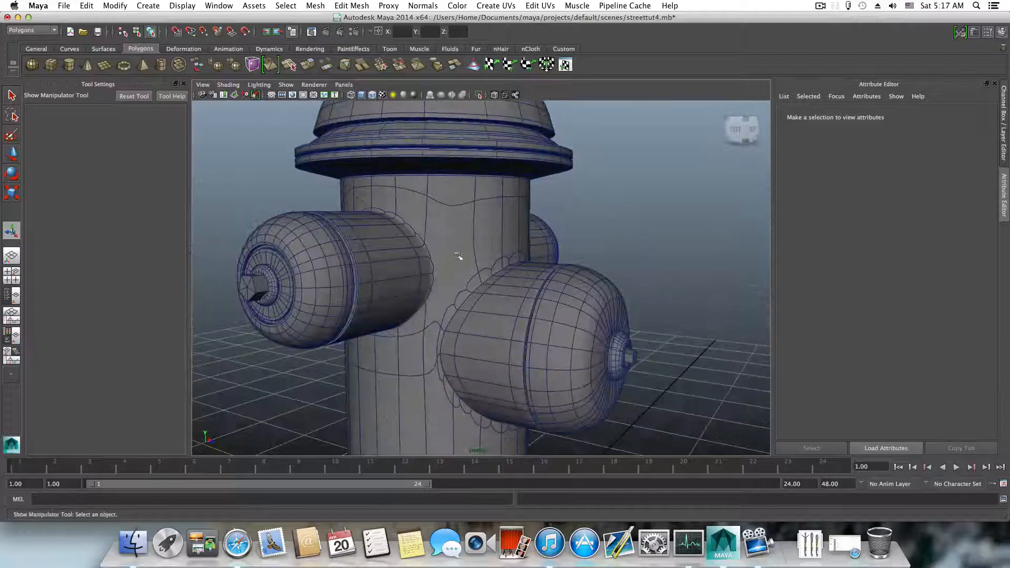
{"action": "right_click_drag", "start_coordinate": [445, 203], "coordinate": [445, 179]}
{"action": "double_click", "coordinate": [447, 203]}
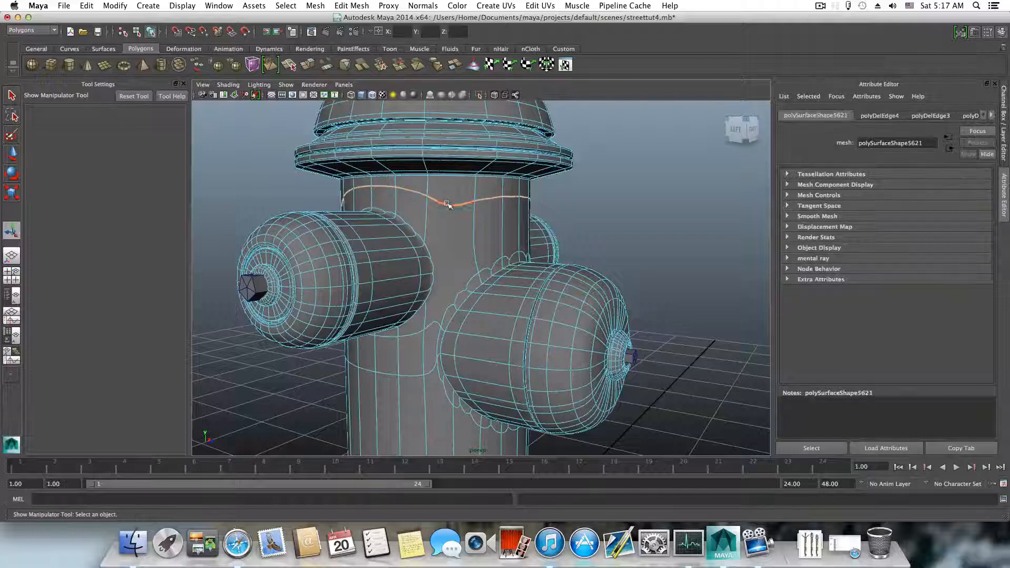
{"action": "key", "text": "r"}
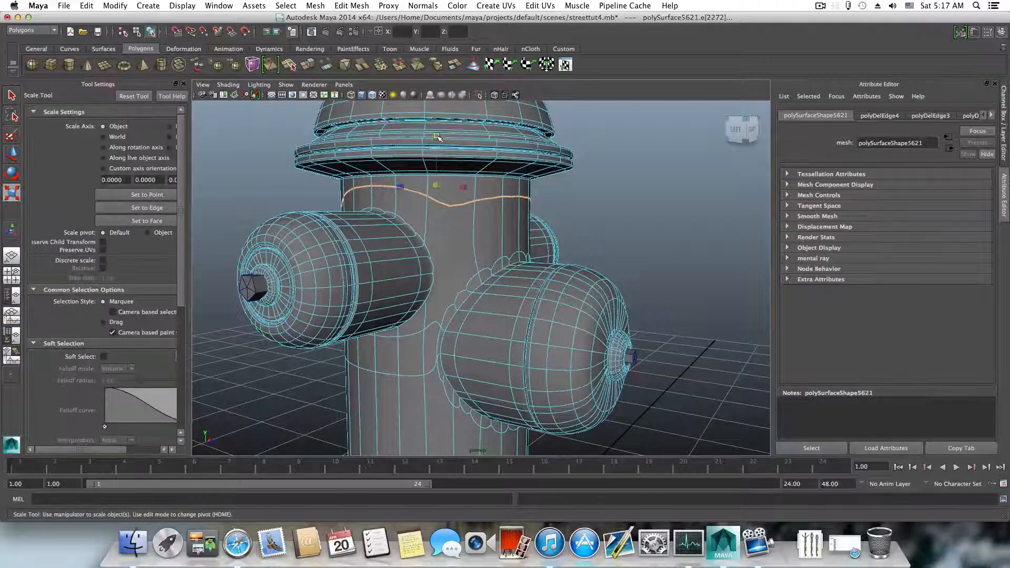
{"action": "left_click_drag", "start_coordinate": [436, 137], "coordinate": [438, 149]}
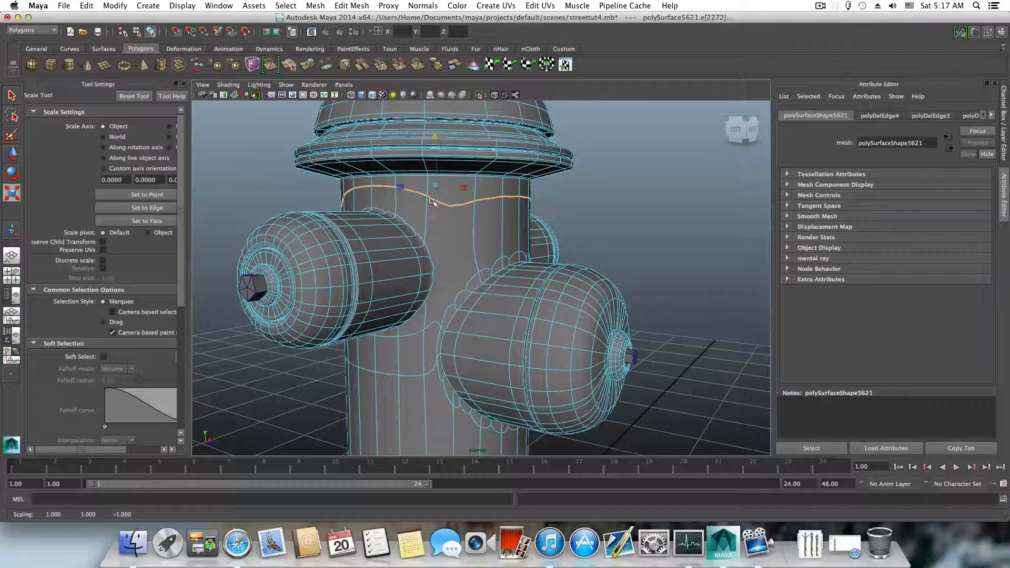
- Switch back to object selection and examine the whole hydrant's wireframe from the side
{"action": "key", "text": "F8"}
{"action": "key", "text": "F8"}
{"action": "scroll", "coordinate": [434, 203], "scroll_direction": "down", "scroll_amount": 5}
{"action": "left_click_drag", "start_coordinate": [409, 221], "coordinate": [413, 247], "text": "alt"}
{"action": "scroll", "coordinate": [460, 215], "scroll_direction": "up", "scroll_amount": 5}
{"action": "left_click_drag", "start_coordinate": [548, 242], "coordinate": [500, 274], "text": "alt"}
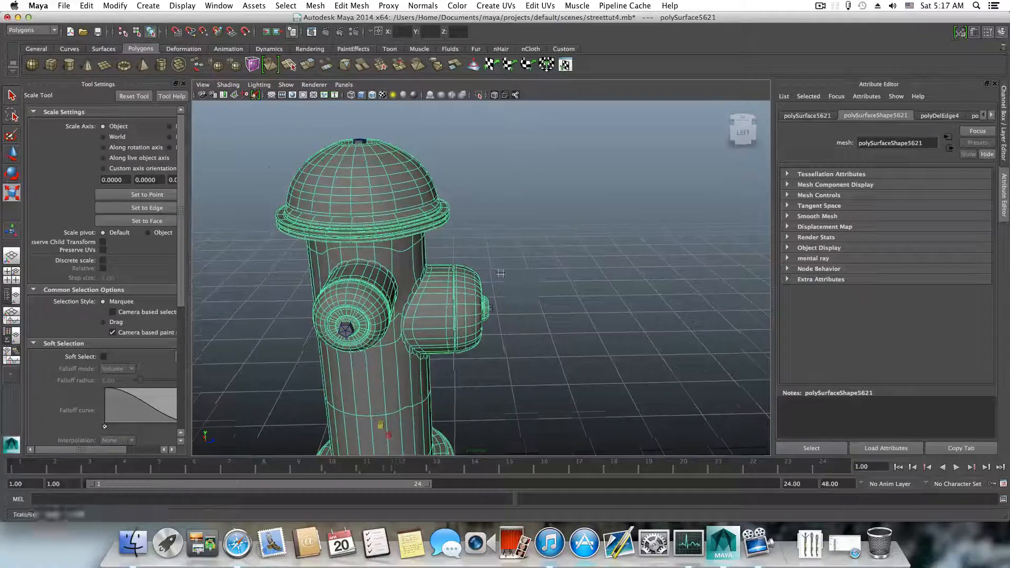
{"action": "scroll", "coordinate": [392, 245], "scroll_direction": "down", "scroll_amount": 5}
{"action": "left_click_drag", "start_coordinate": [390, 245], "coordinate": [375, 223], "text": "alt"}
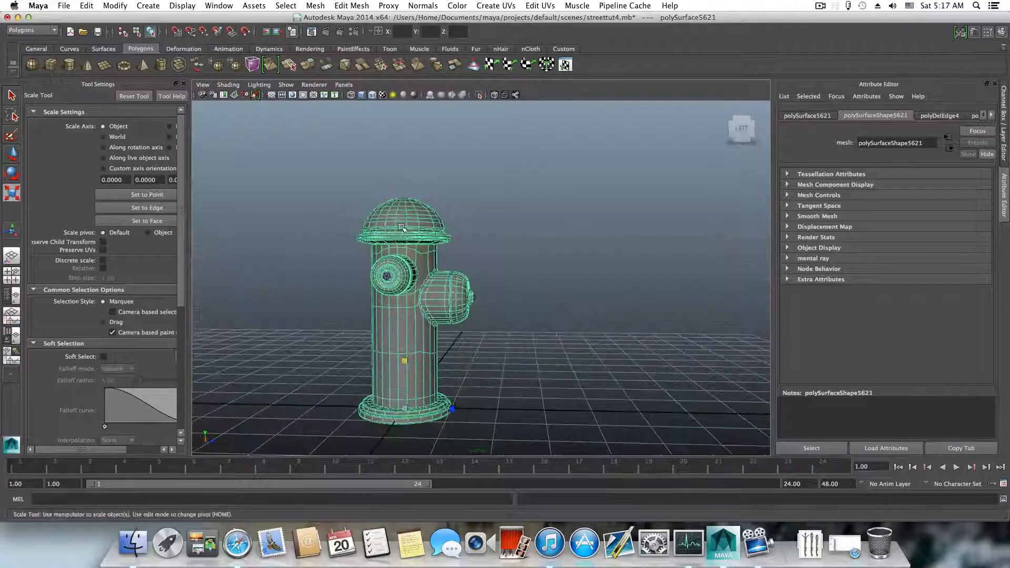
{"action": "key", "text": "F8"}
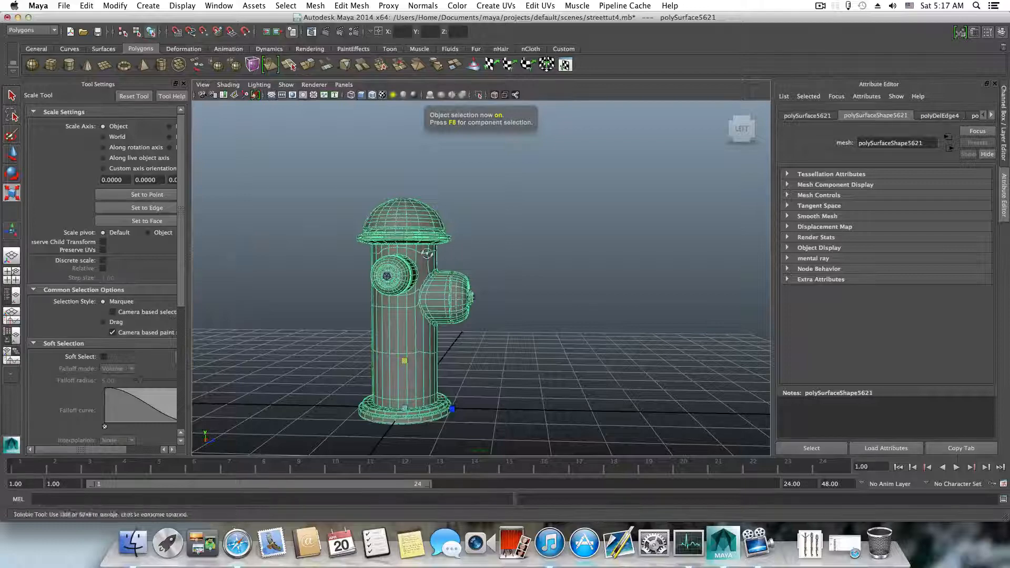
- Examine the edge flow around the front and side nozzles and beneath the rim, from both sides, above and the front
{"action": "left_click_drag", "start_coordinate": [532, 258], "coordinate": [326, 265], "text": "alt"}
{"action": "scroll", "coordinate": [507, 279], "scroll_direction": "up", "scroll_amount": 4}
{"action": "left_click_drag", "start_coordinate": [510, 280], "coordinate": [408, 295], "text": "alt"}
{"action": "scroll", "coordinate": [356, 279], "scroll_direction": "up", "scroll_amount": 2}
{"action": "middle_click_drag", "start_coordinate": [408, 296], "coordinate": [336, 337], "text": "alt"}
{"action": "mouse_move", "coordinate": [389, 276]}
{"action": "left_mouse_down", "text": "alt"}
{"action": "mouse_move", "coordinate": [367, 313]}
{"action": "mouse_move", "coordinate": [392, 262]}
{"action": "left_mouse_up", "text": "alt"}
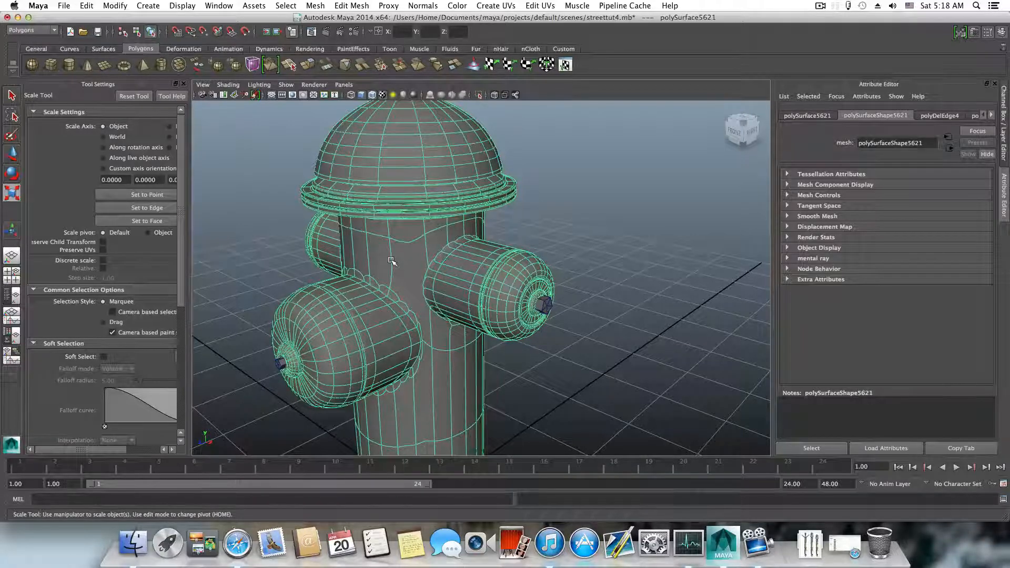
{"action": "scroll", "coordinate": [391, 261], "scroll_direction": "down", "scroll_amount": 7}
{"action": "middle_click_drag", "start_coordinate": [392, 261], "coordinate": [389, 240], "text": "alt"}
{"action": "left_click_drag", "start_coordinate": [387, 248], "coordinate": [440, 251], "text": "alt"}
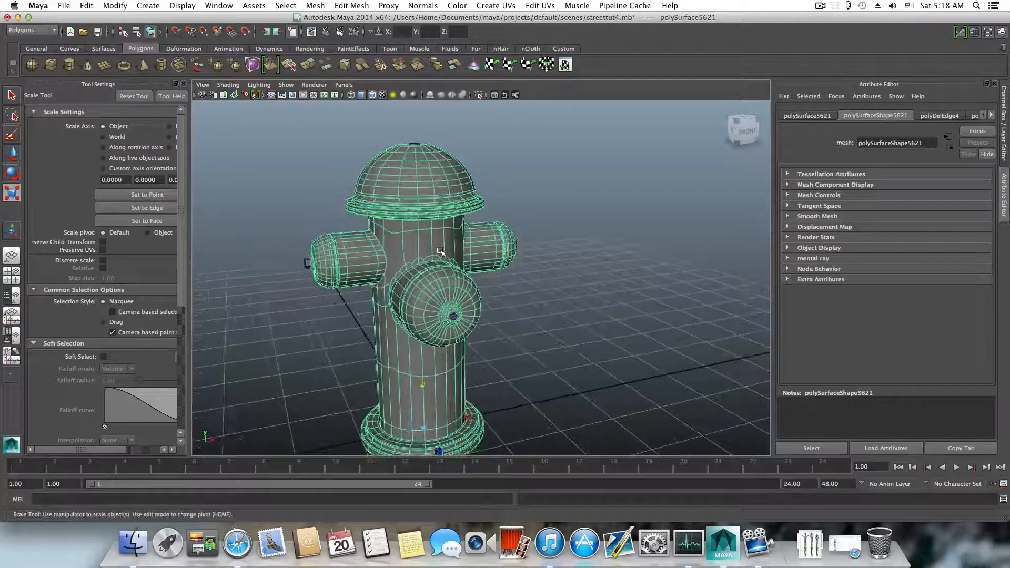
{"action": "left_click_drag", "start_coordinate": [440, 252], "coordinate": [354, 295], "text": "alt"}
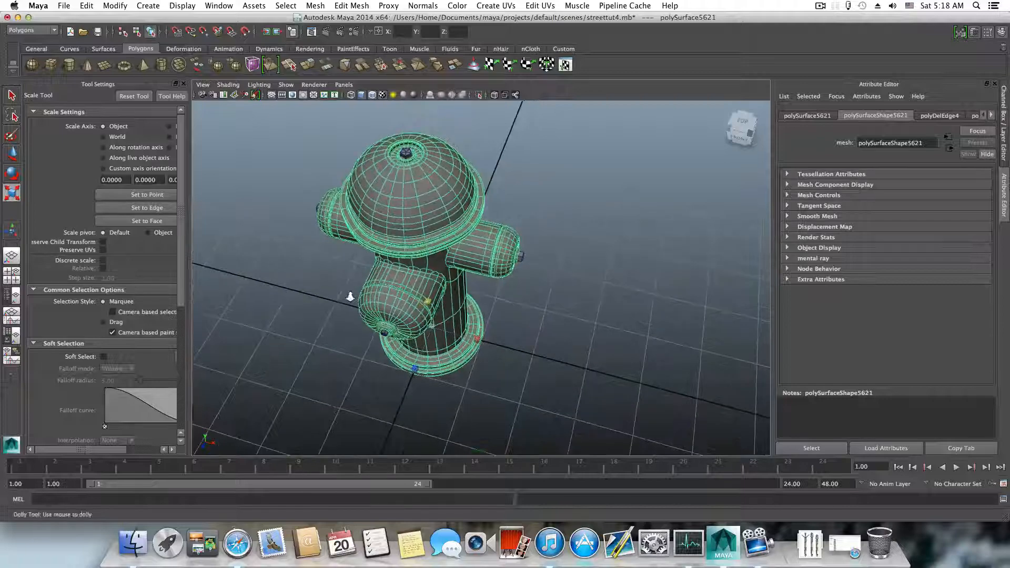
{"action": "mouse_move", "coordinate": [354, 295]}
{"action": "right_mouse_down", "text": "alt"}
{"action": "mouse_move", "coordinate": [489, 317]}
{"action": "mouse_move", "coordinate": [403, 293]}
{"action": "mouse_move", "coordinate": [373, 295]}
{"action": "right_mouse_up", "text": "alt"}
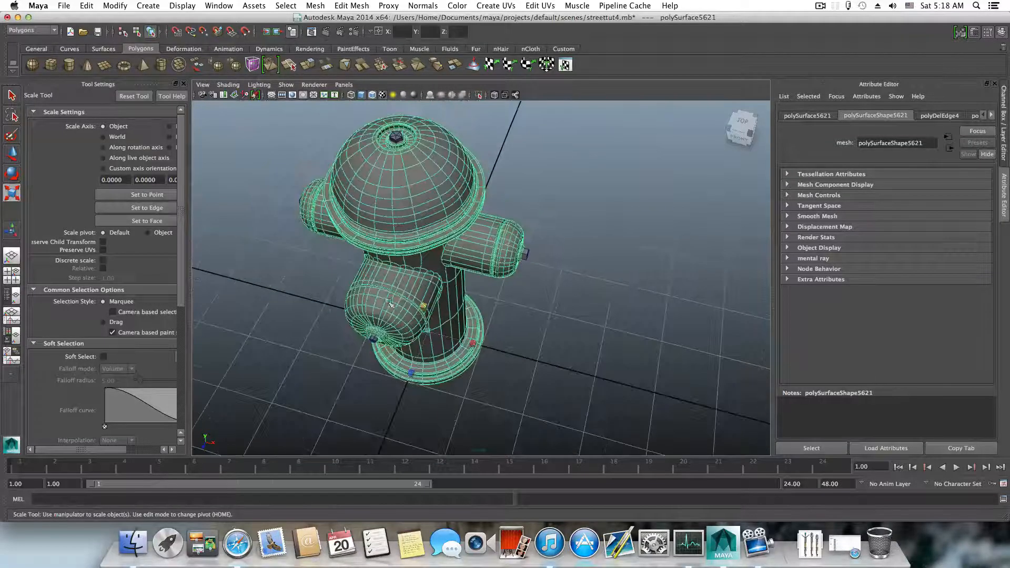
{"action": "left_click_drag", "start_coordinate": [374, 296], "coordinate": [417, 256], "text": "alt"}
{"action": "middle_click_drag", "start_coordinate": [417, 256], "coordinate": [496, 221], "text": "alt"}
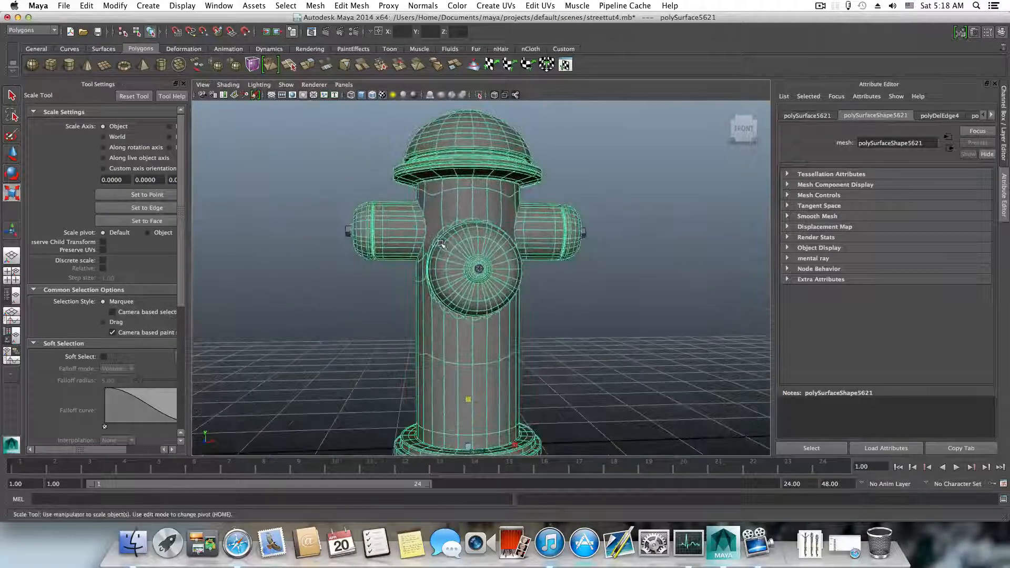
{"action": "left_click_drag", "start_coordinate": [463, 227], "coordinate": [447, 250], "text": "alt"}
{"action": "middle_click_drag", "start_coordinate": [437, 250], "coordinate": [420, 275], "text": "alt"}
{"action": "right_click_drag", "start_coordinate": [419, 275], "coordinate": [456, 234], "text": "alt"}
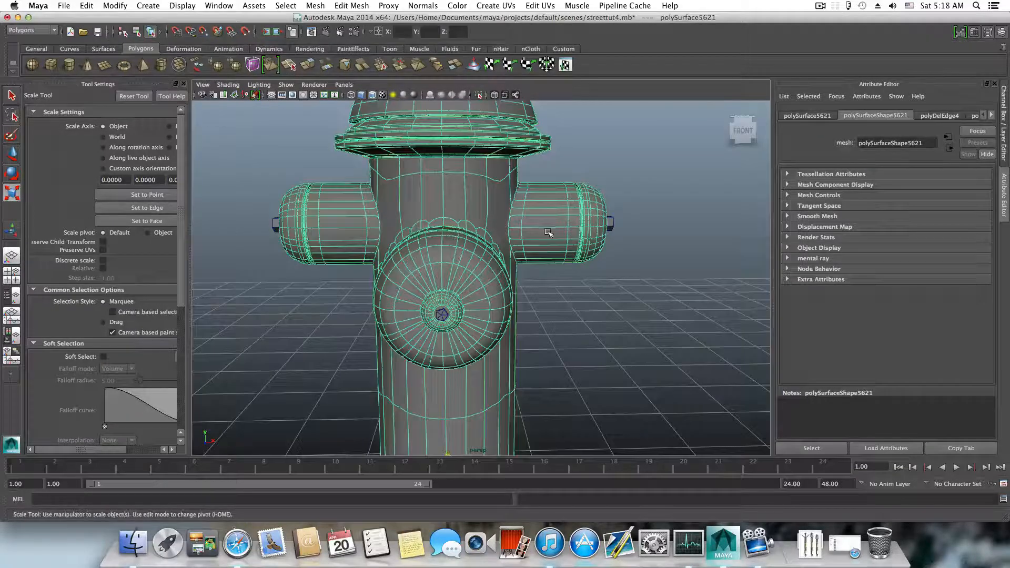